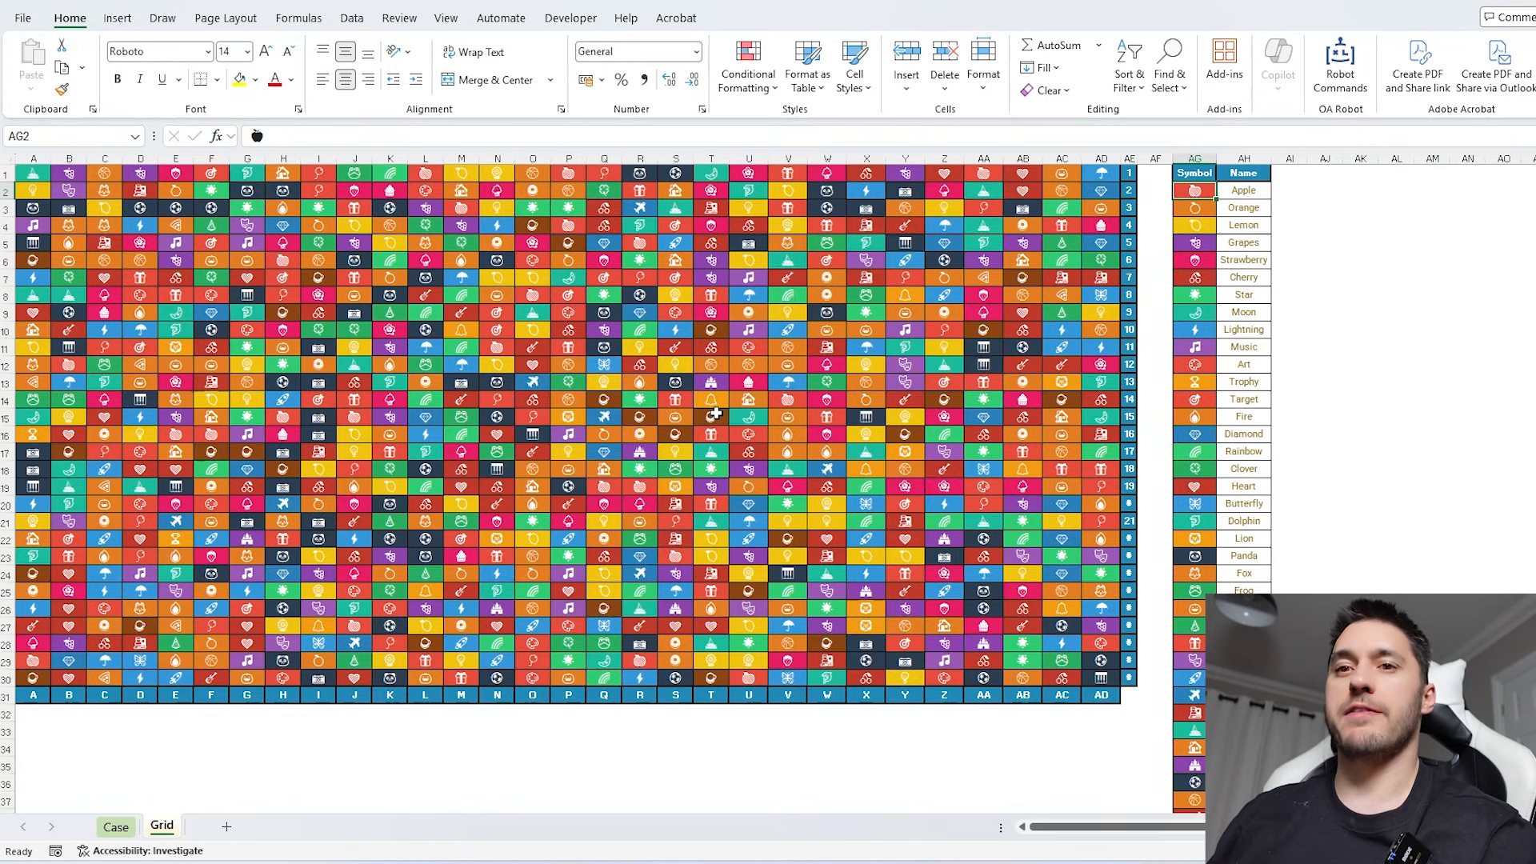
- Name the symbol range A1:AD30 on the Grid sheet gd
click(116, 827)
scroll(292, 780, down, 3)
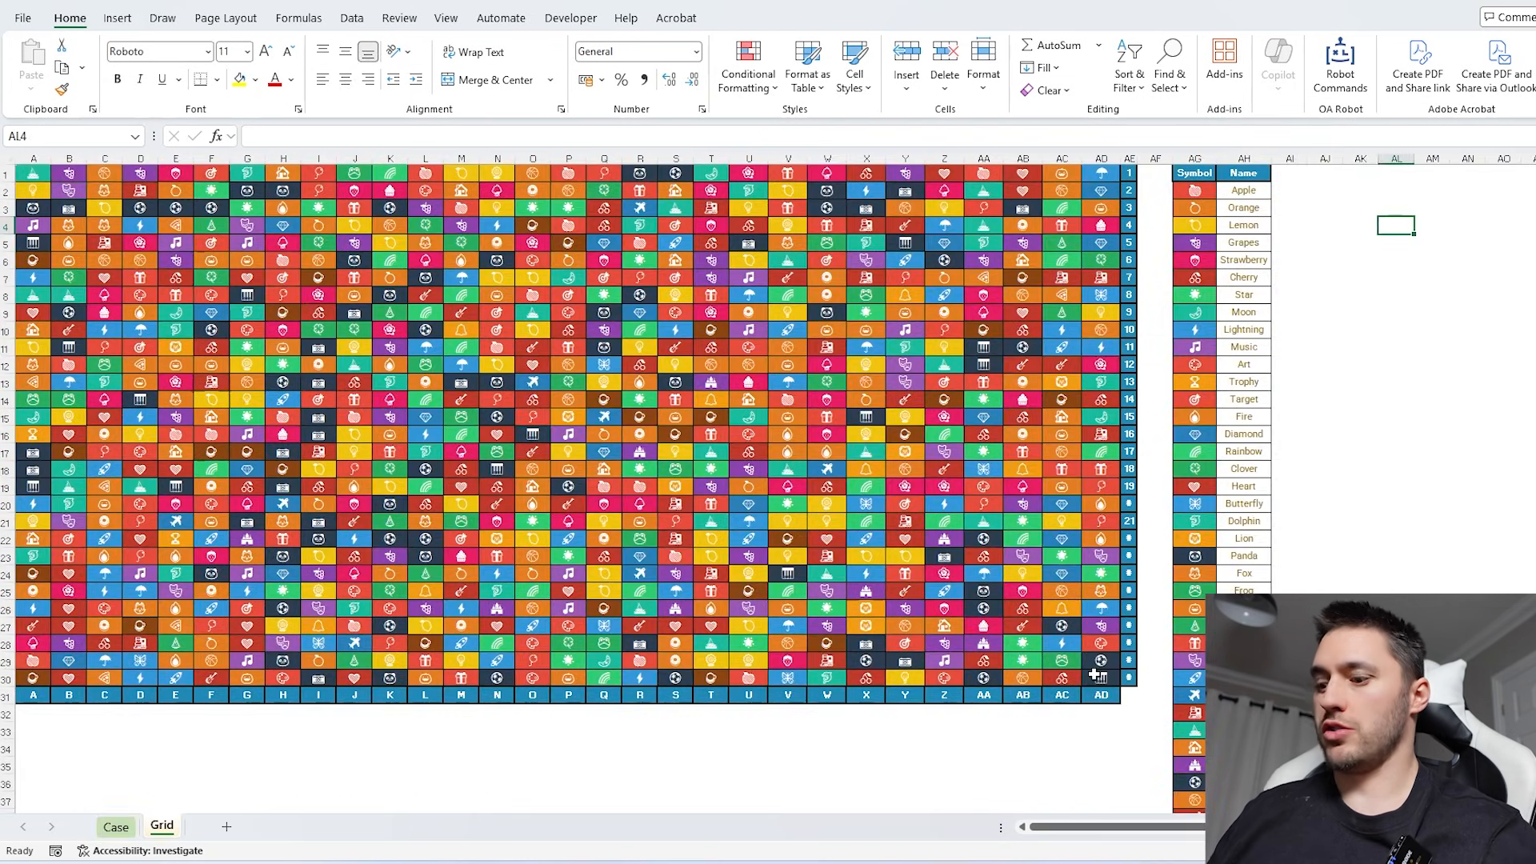
click(1095, 674)
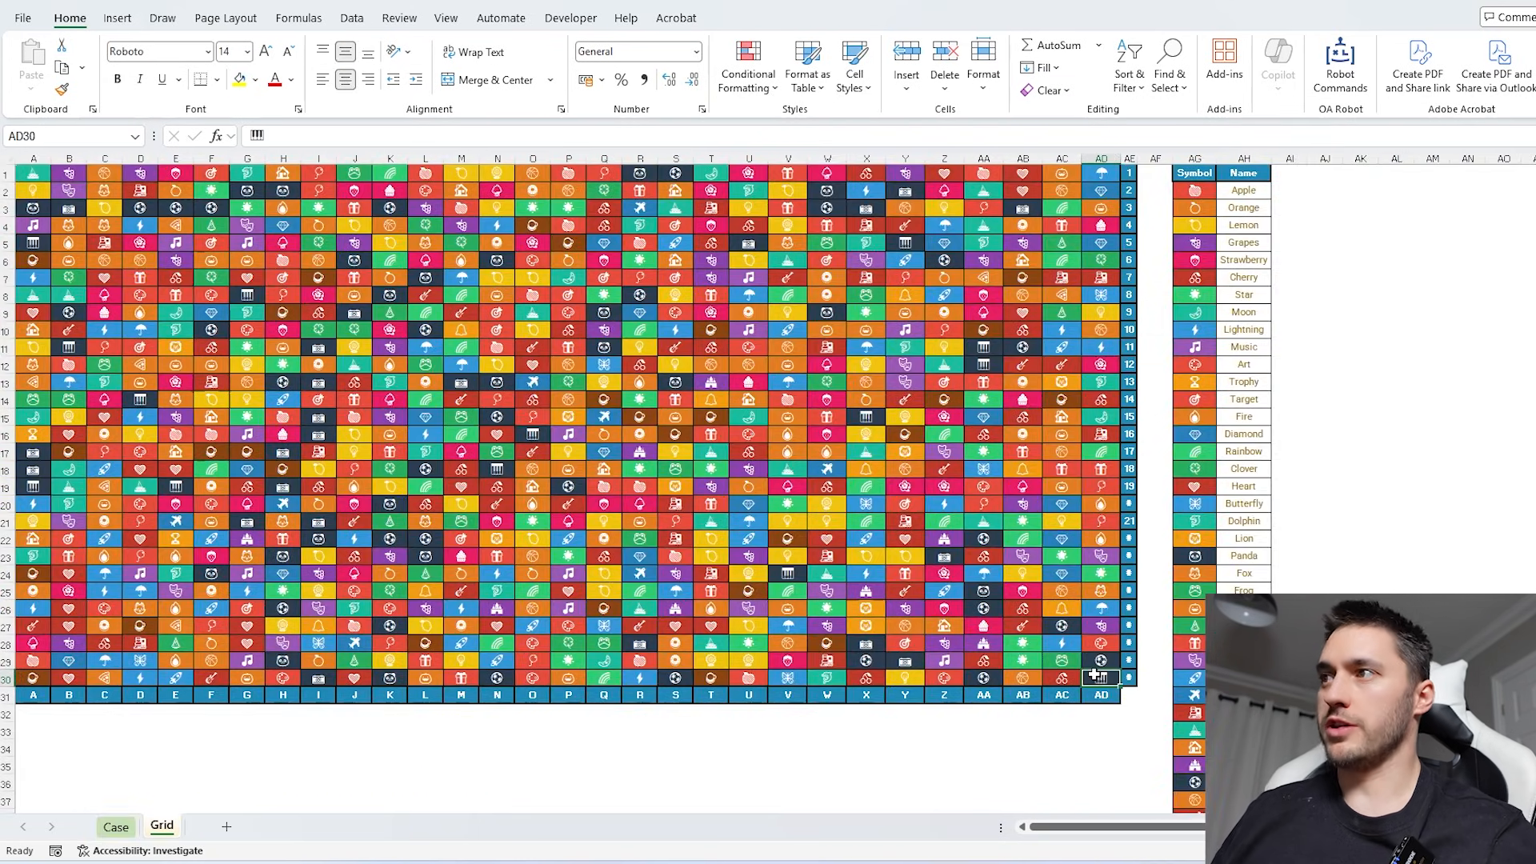
key(ctrl+shift+Home)
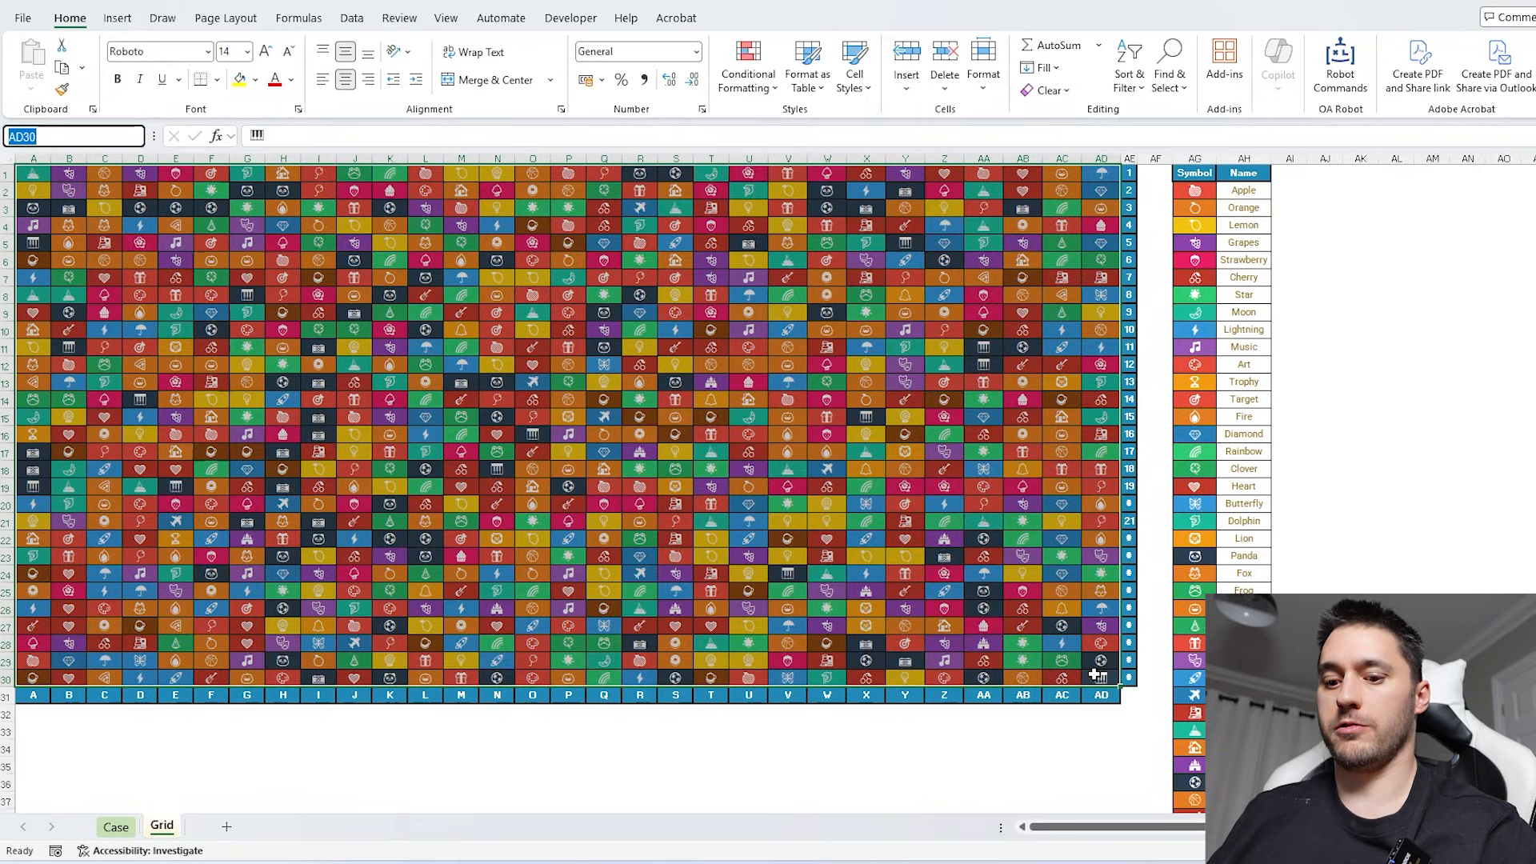
text(gd)
key(Return)
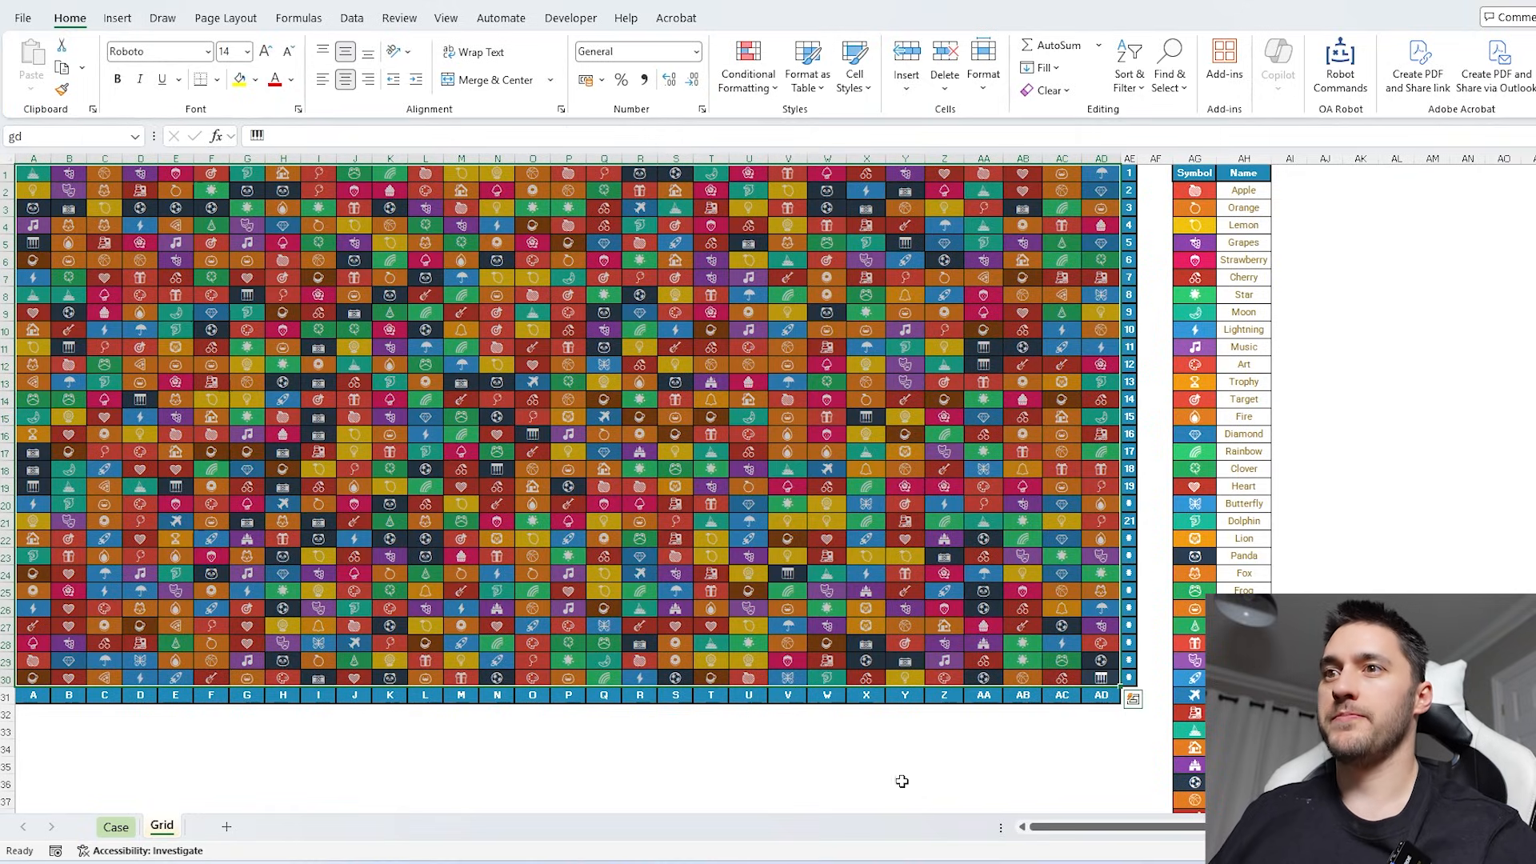
- Enter =MostOf(gd) in AK1 of the Grid sheet to count how often each symbol appears
click(116, 827)
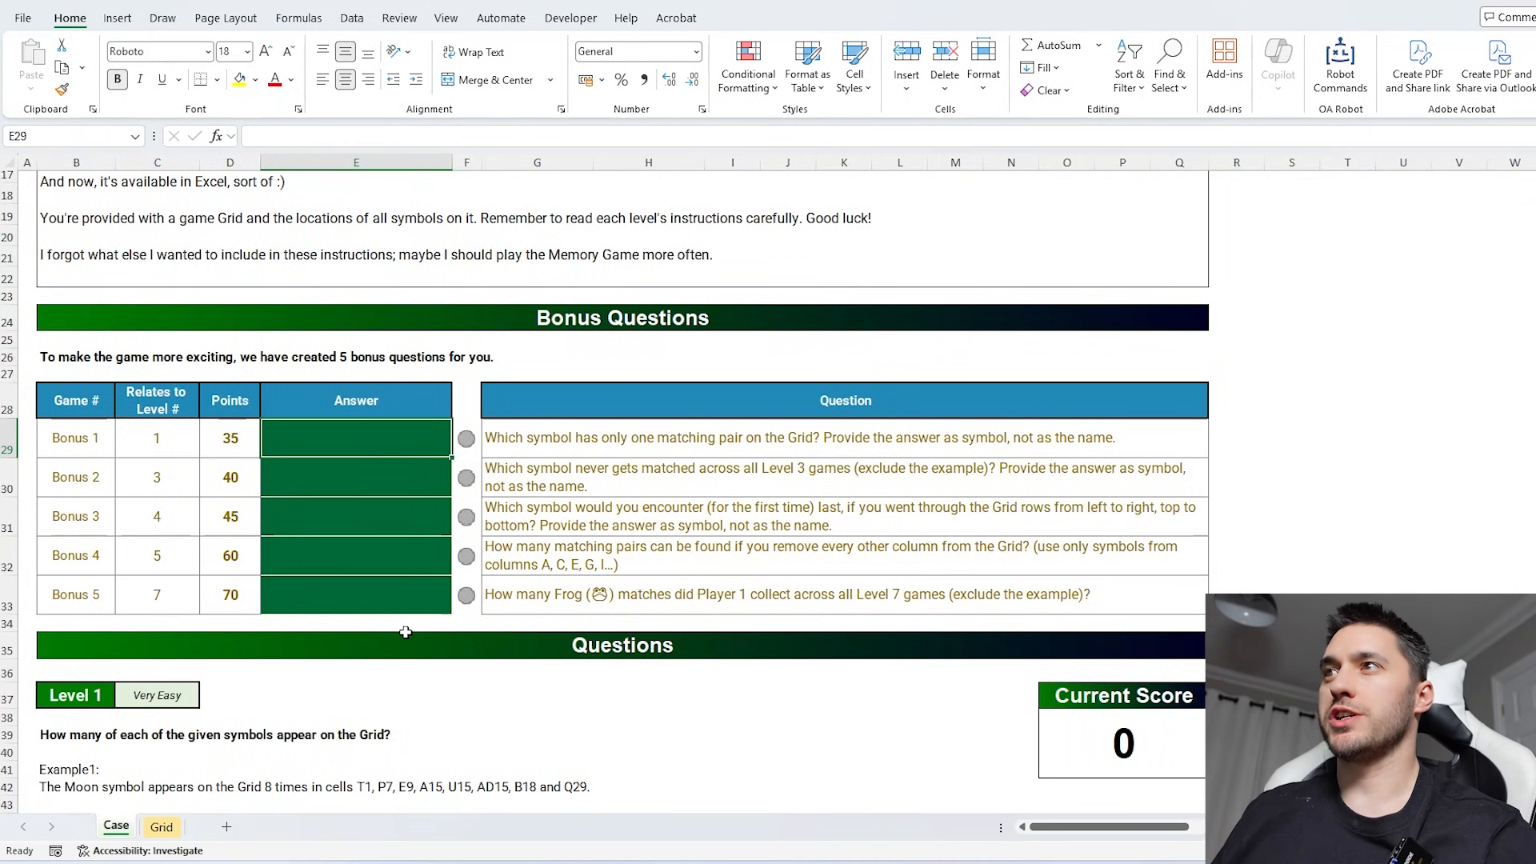
click(162, 827)
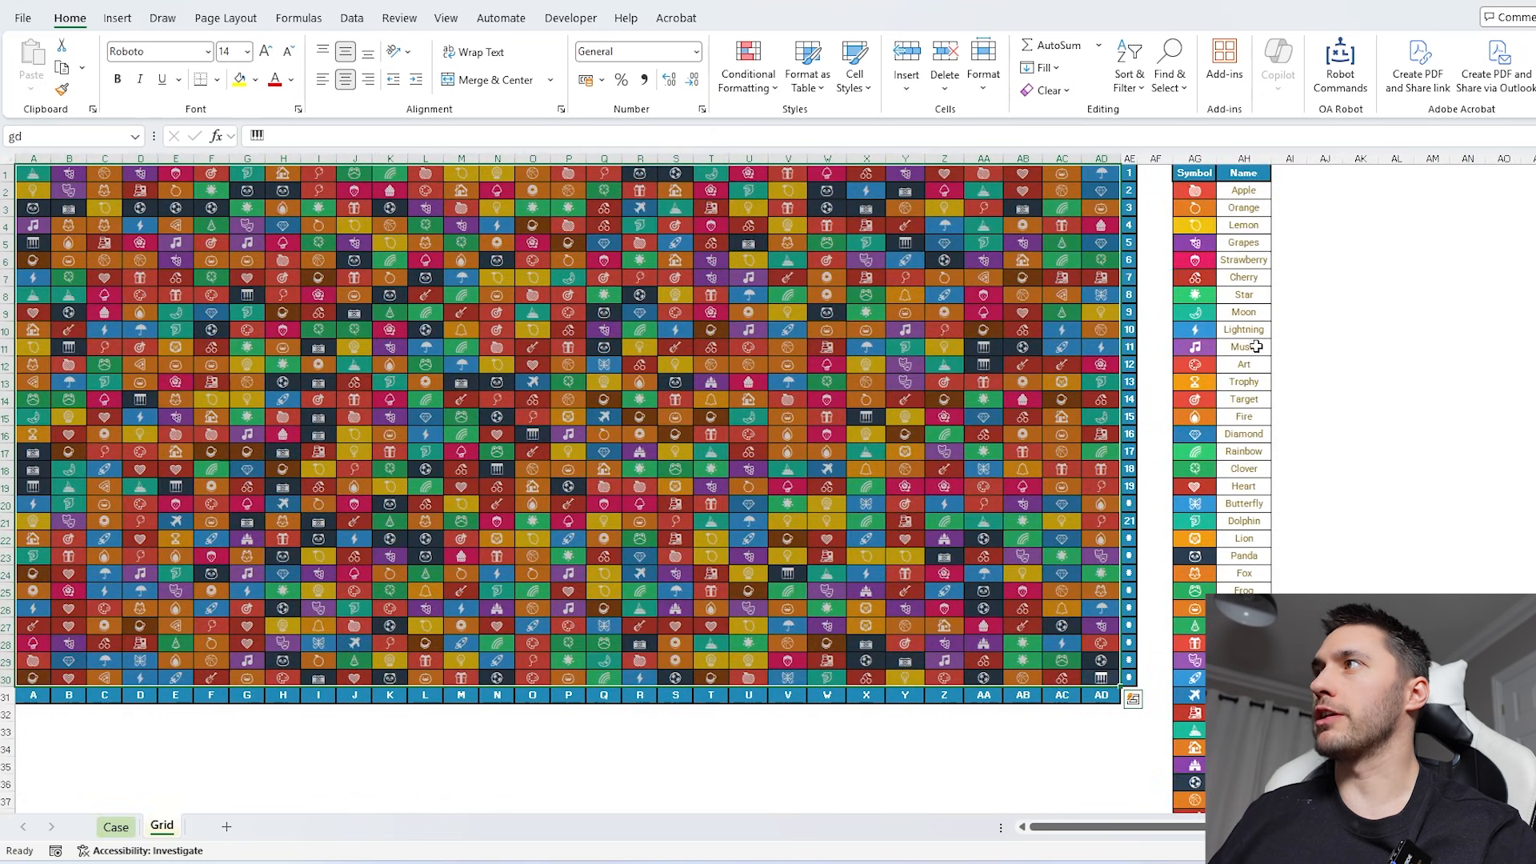
click(1350, 180)
text(=most)
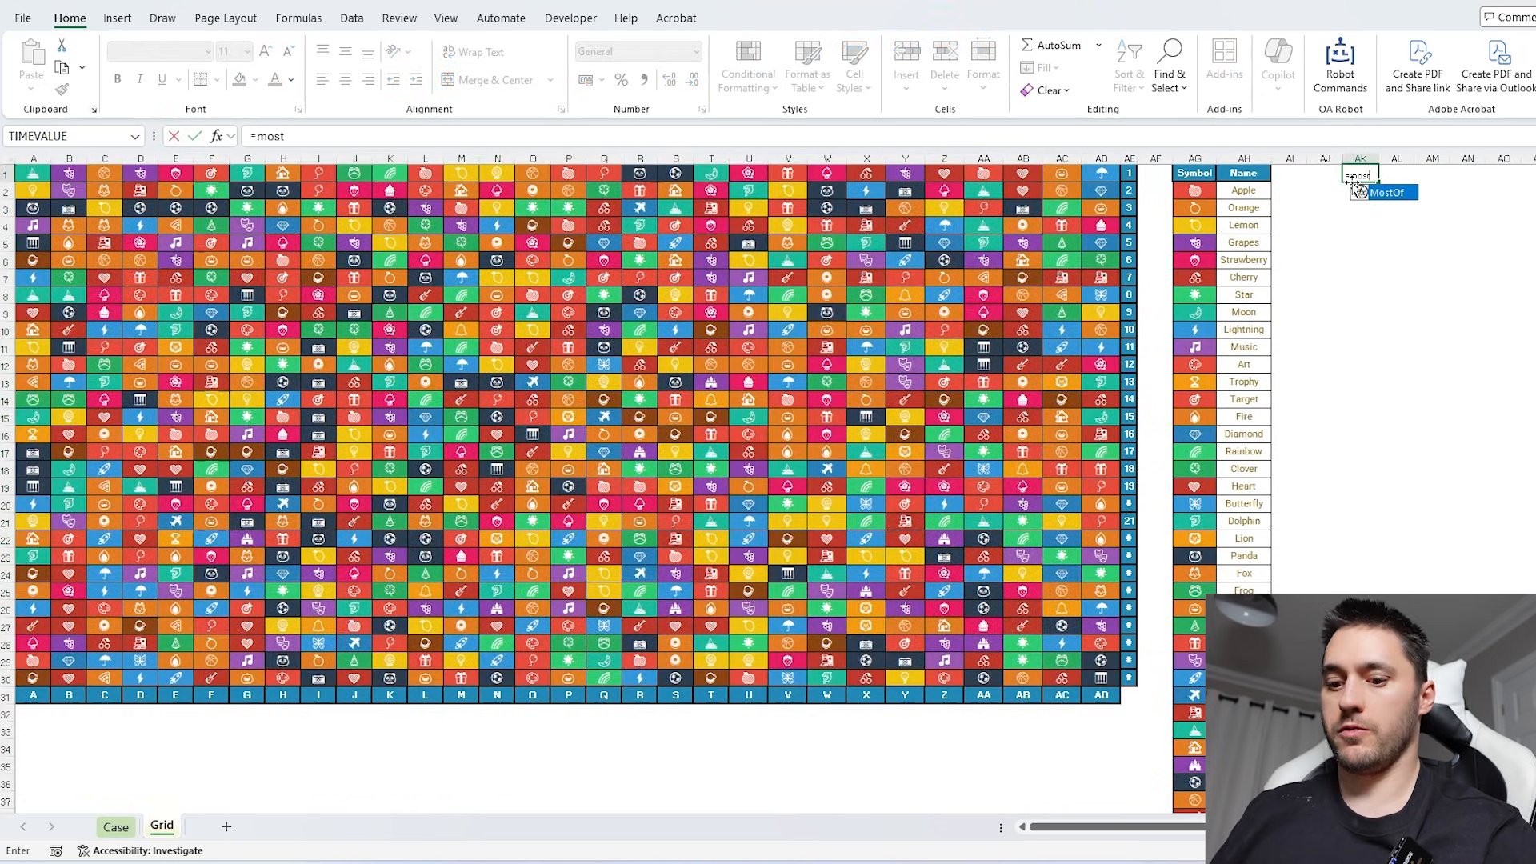
key(Tab)
text(gd)
key(Return)
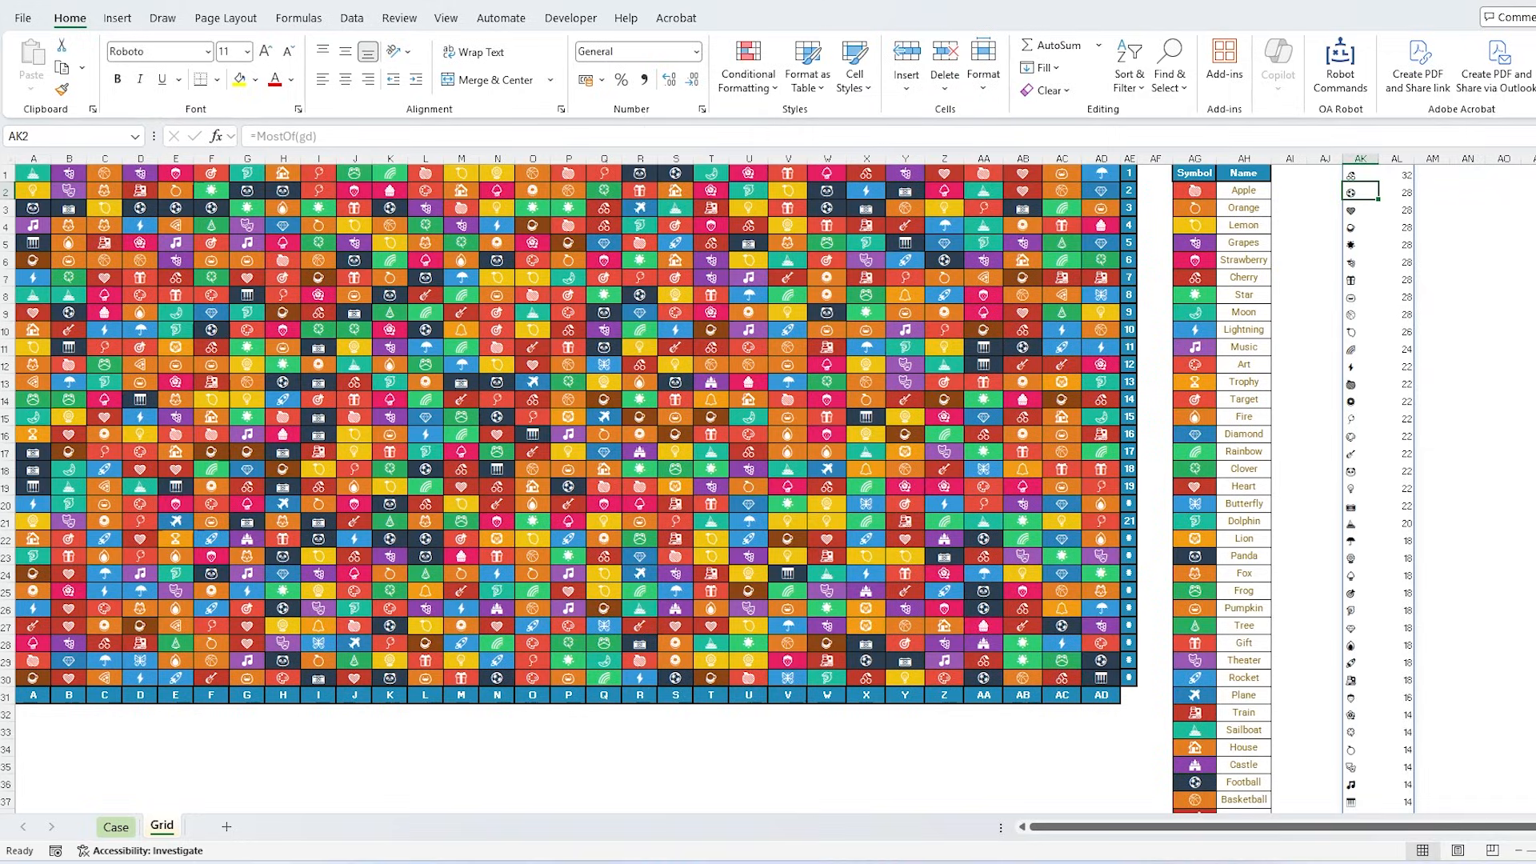
- Copy the least frequent symbol, in AK50, into the Bonus 1 answer cell on the Case sheet
scroll(720, 480, down, 5)
click(1406, 776)
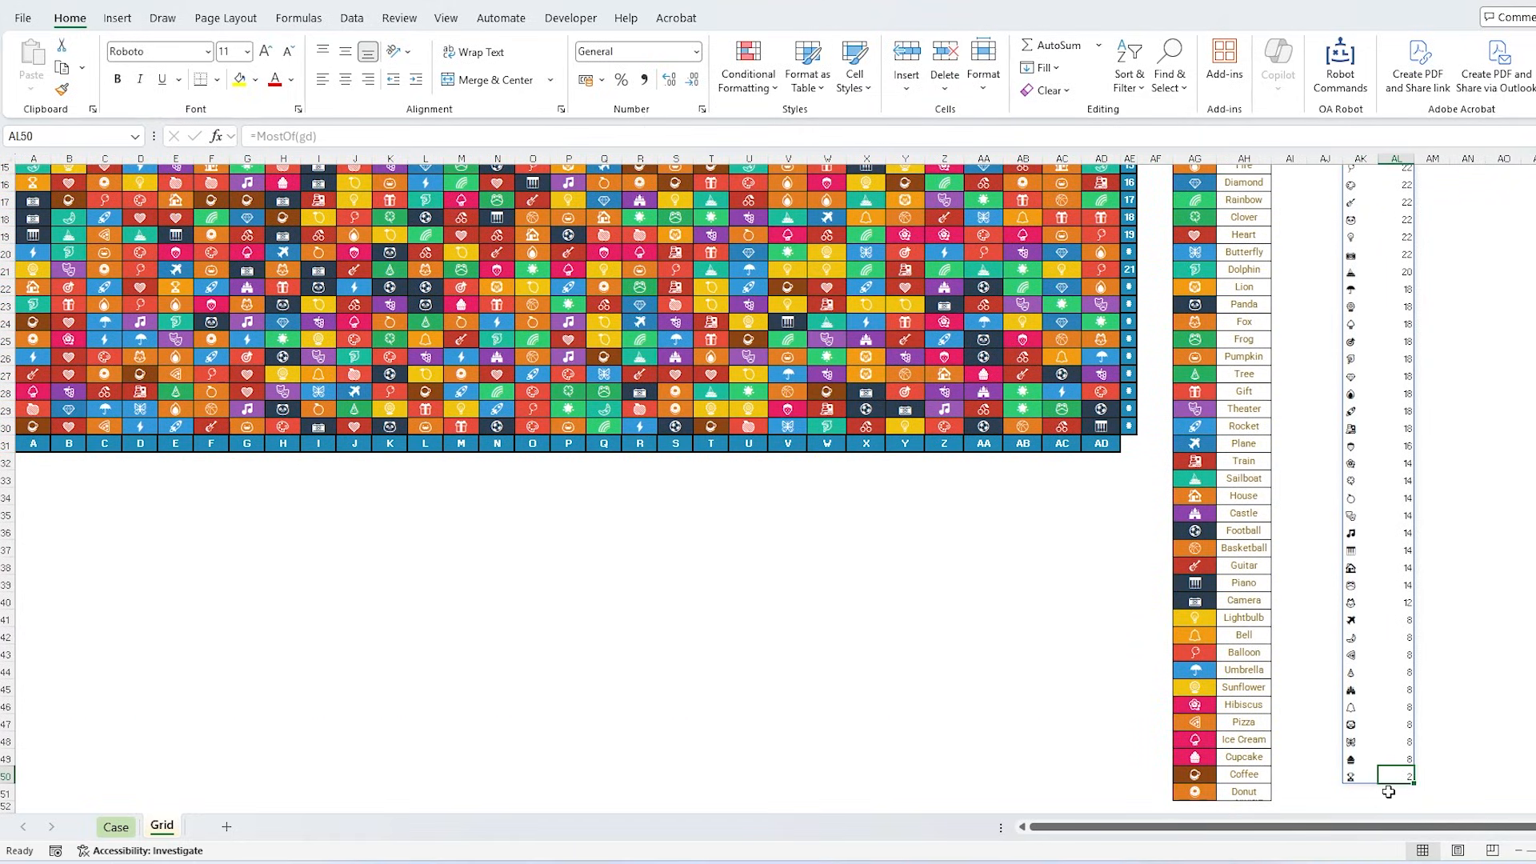
click(1352, 776)
key(ctrl+c)
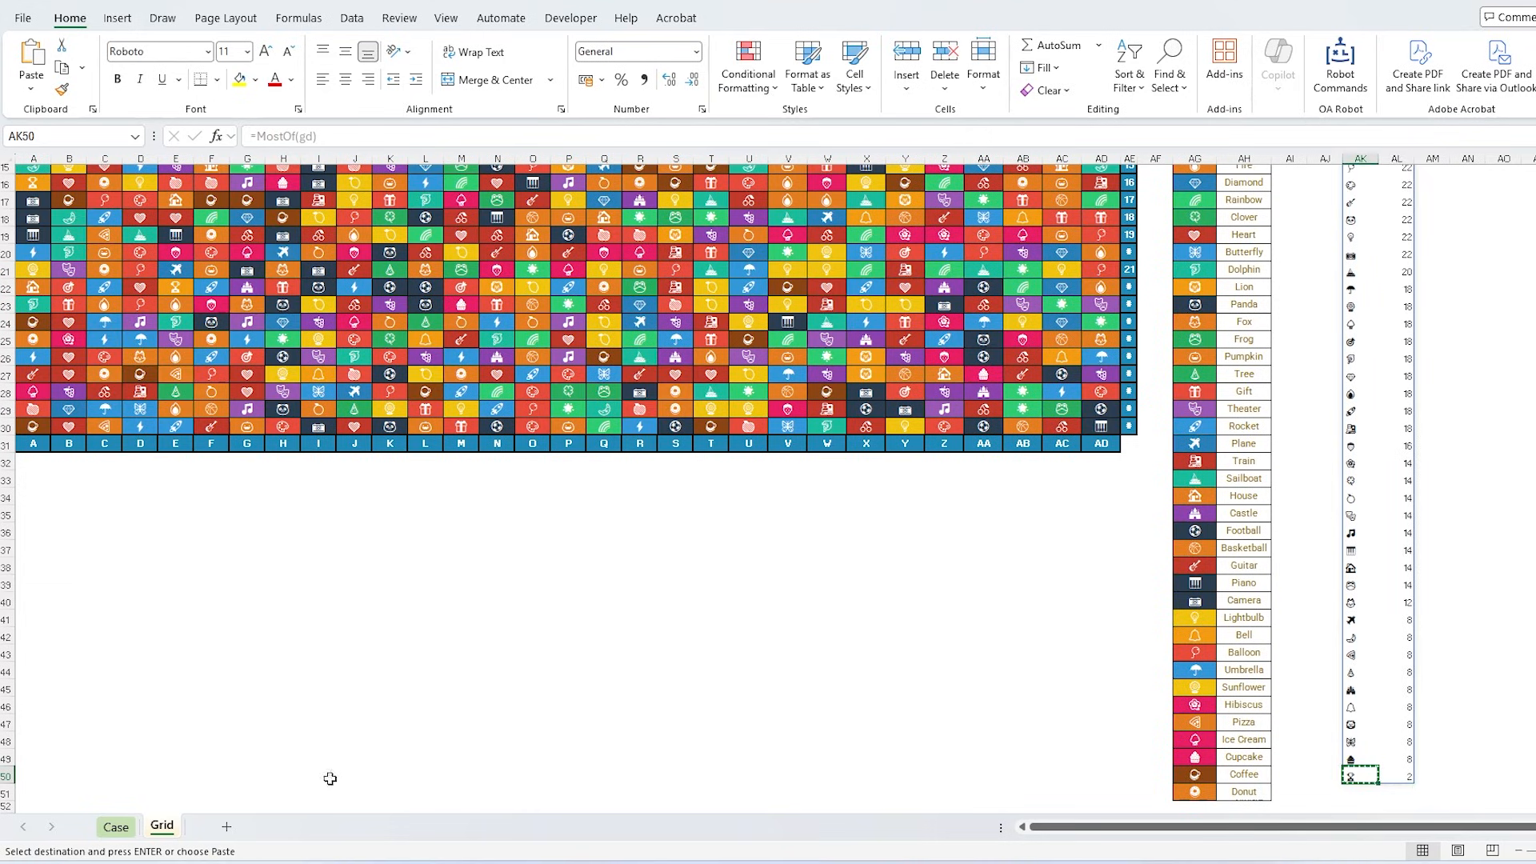
click(116, 826)
key(Return)
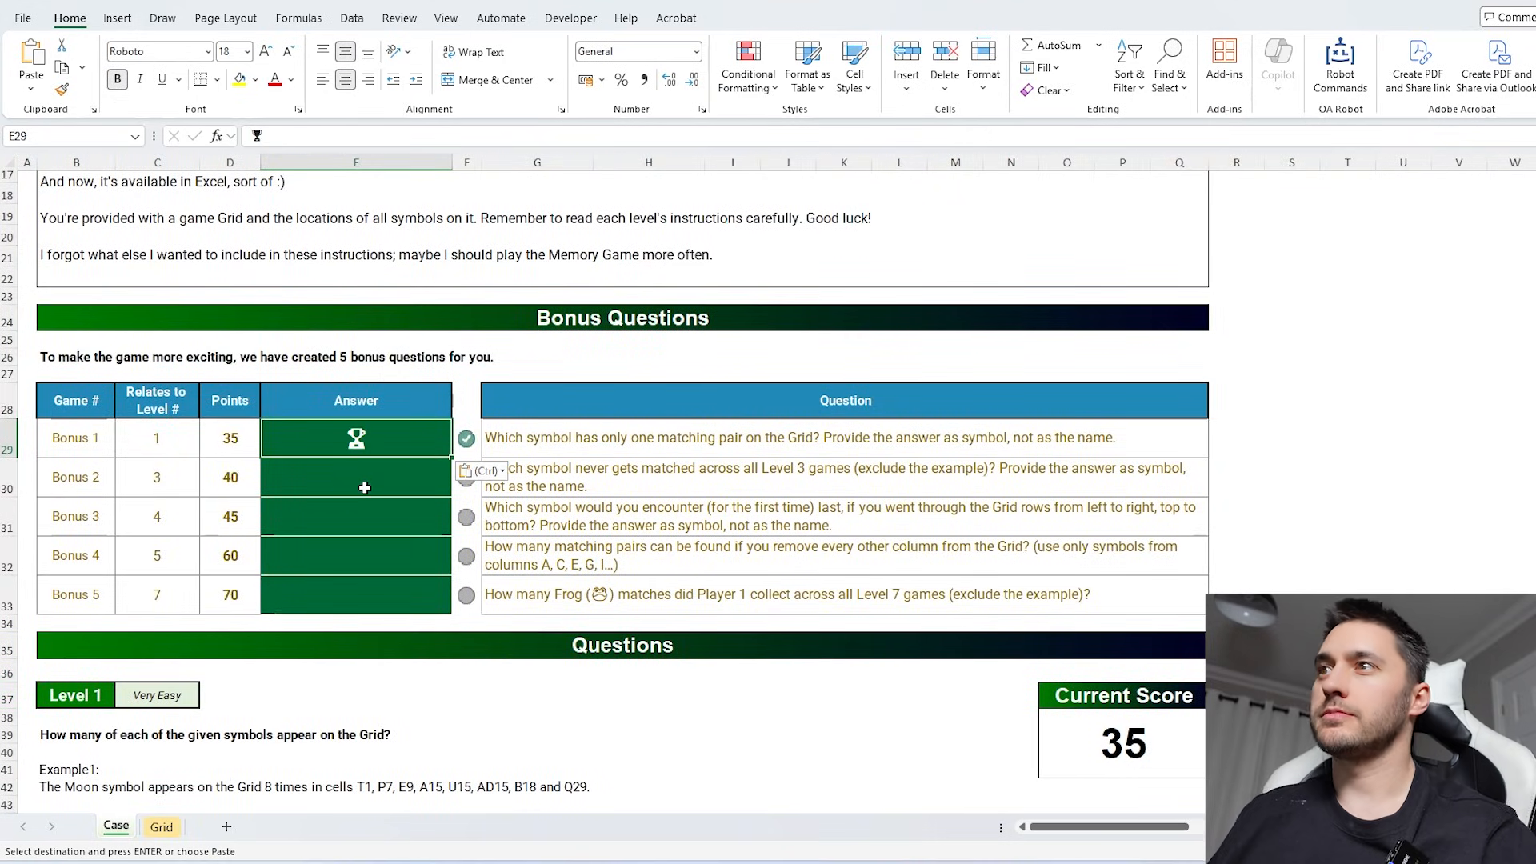
- Select the Bonus 3 answer cell on the Case sheet, and enter =XMATCH(AG2:AG51,TOCOL(gd)) in AI2 of the Grid sheet
drag(352, 480, 762, 469)
click(369, 512)
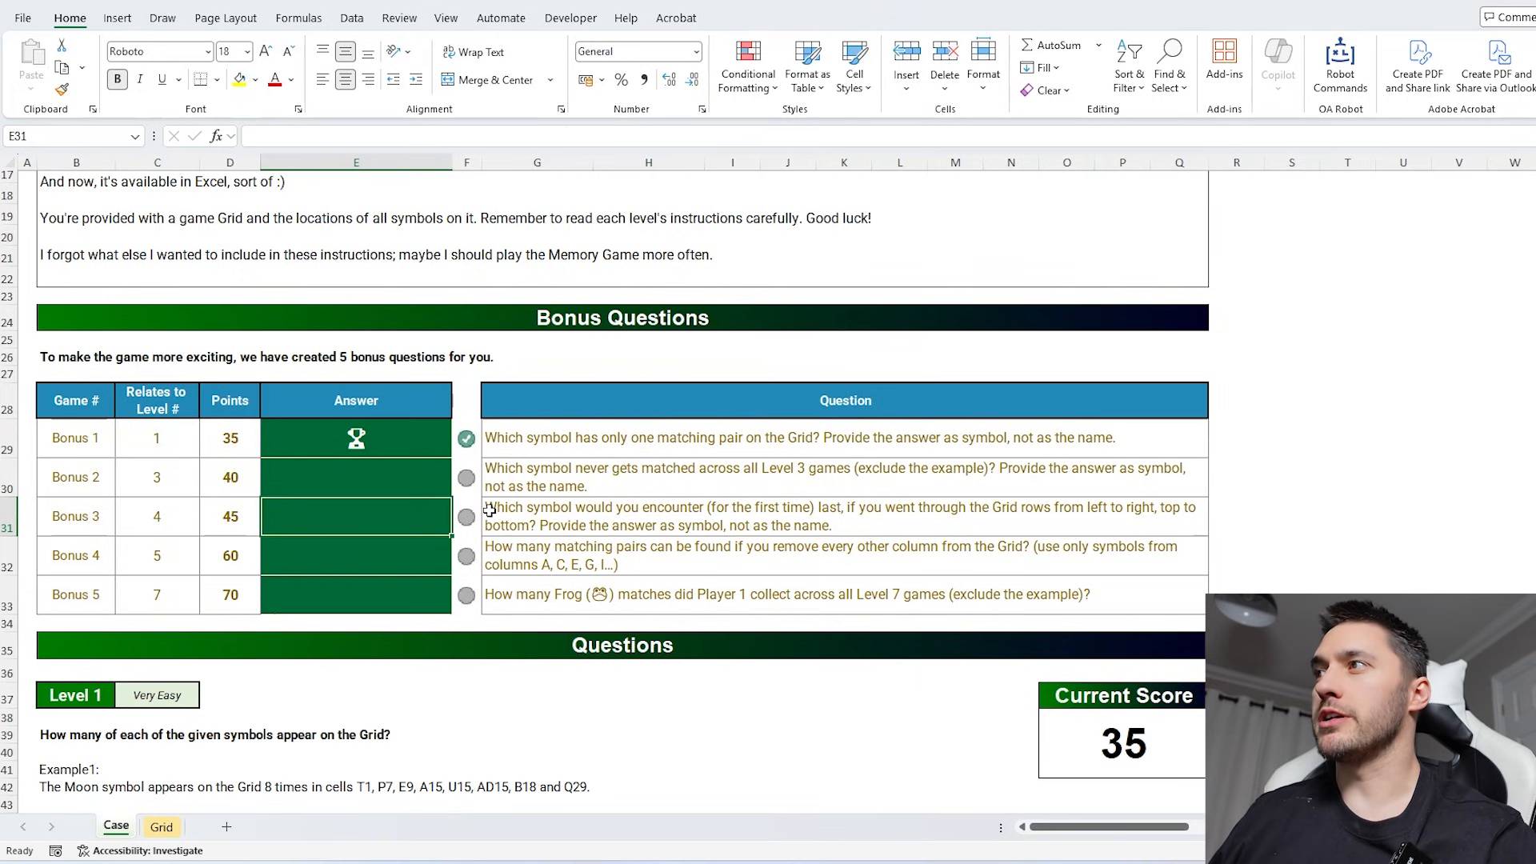
click(161, 827)
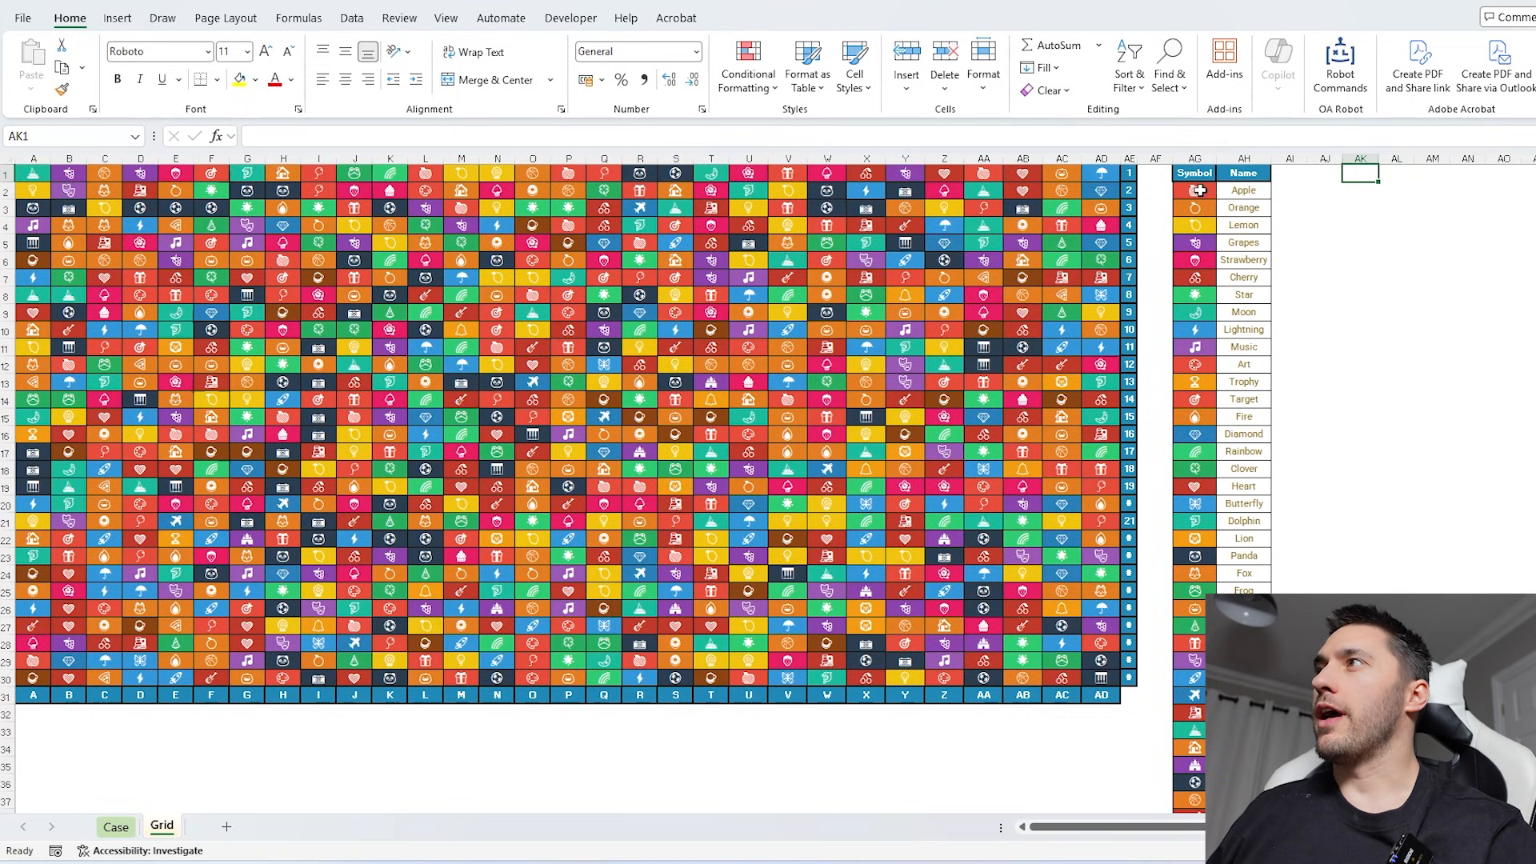
click(1200, 191)
click(1293, 190)
text(=xm)
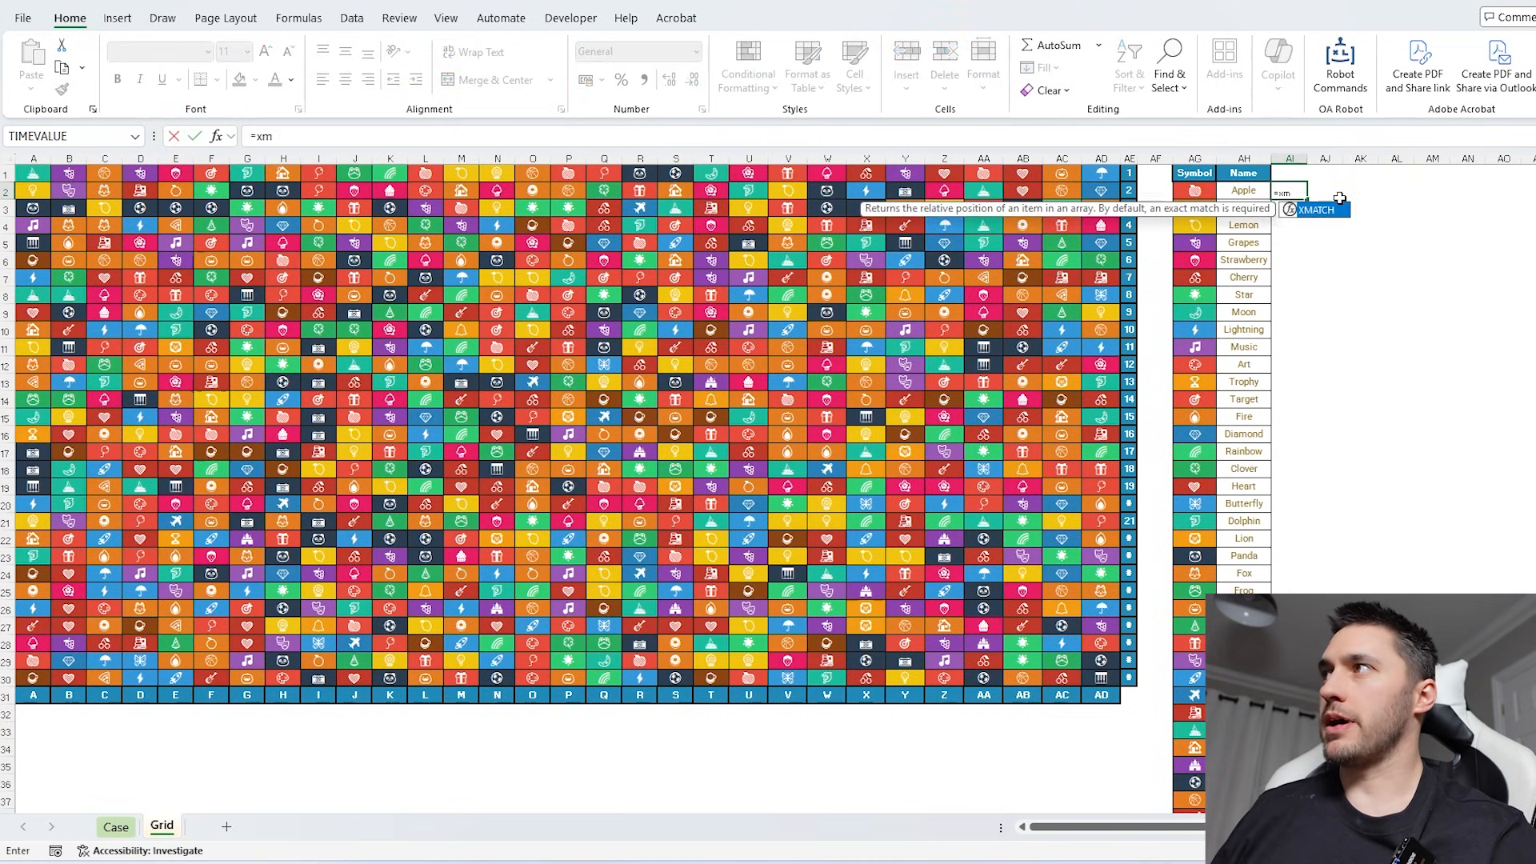
key(Tab)
key(Left)
key(Left)
key(ctrl+shift+Down)
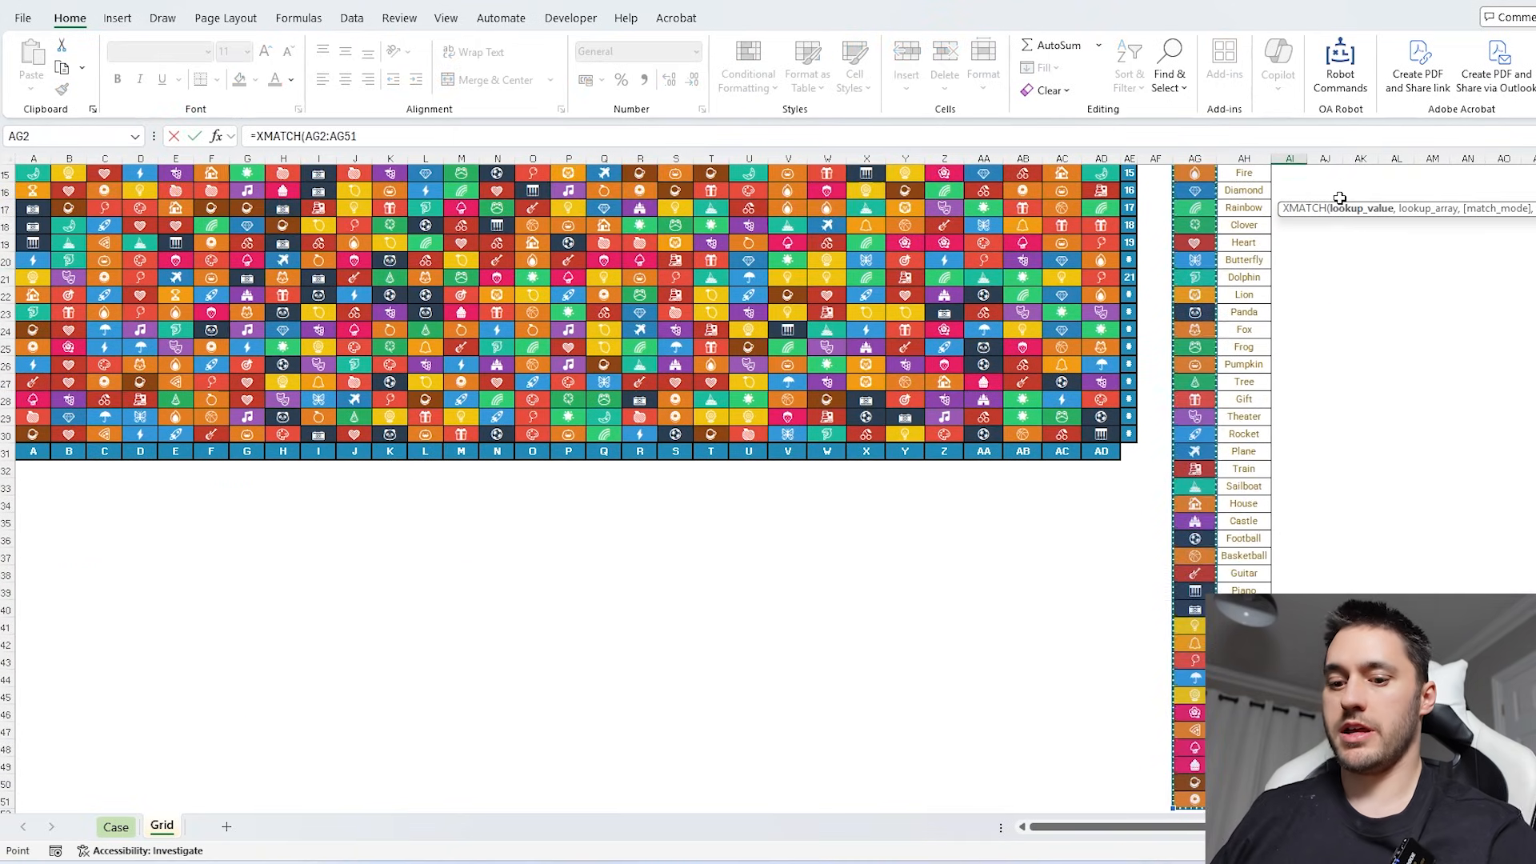
text(,toco)
key(Tab)
text(g)
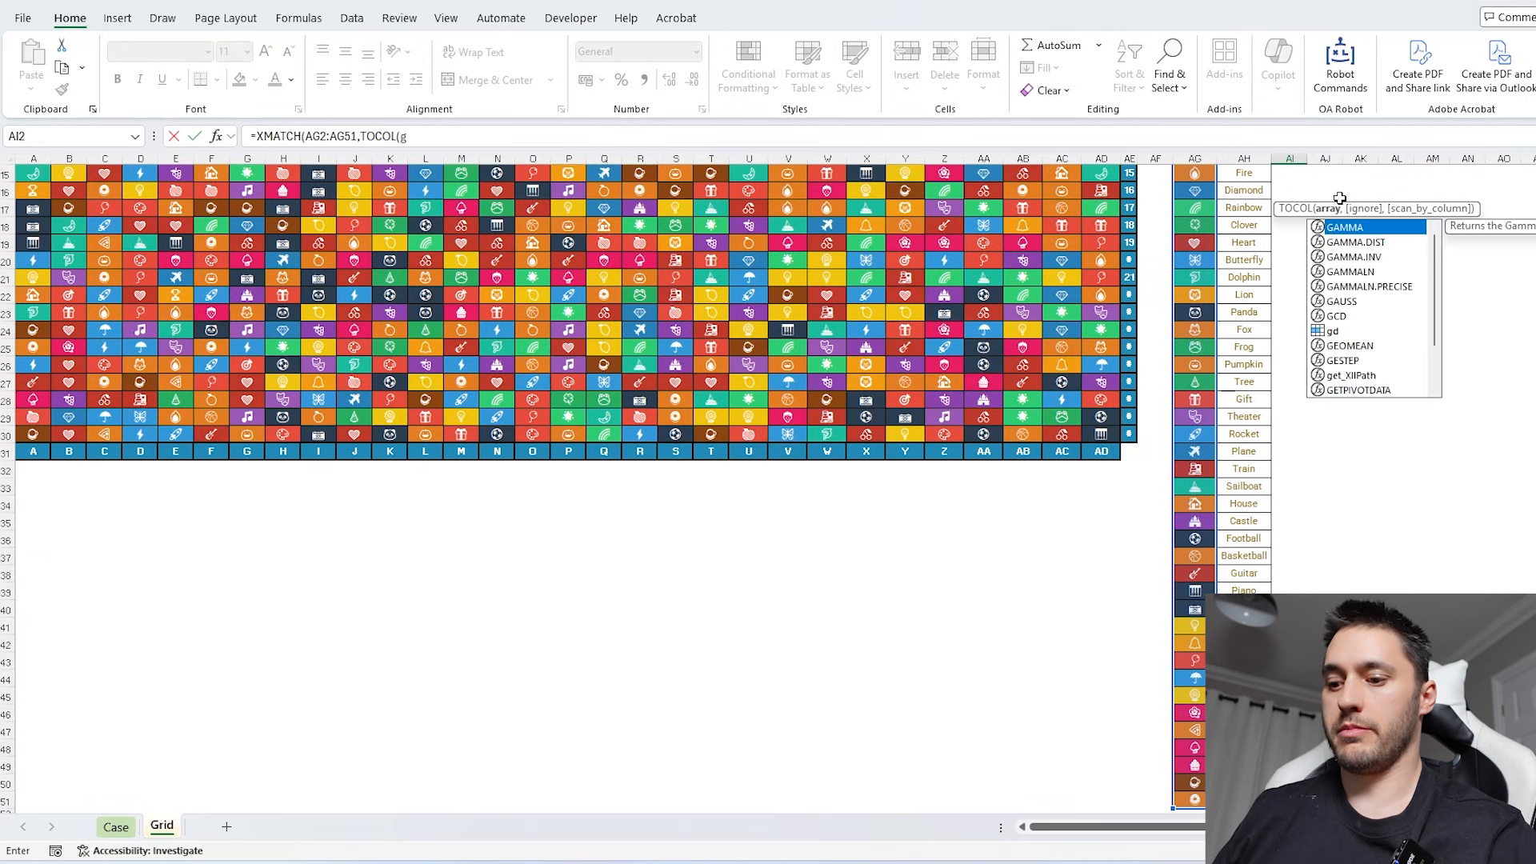
text(d))
key(Return)
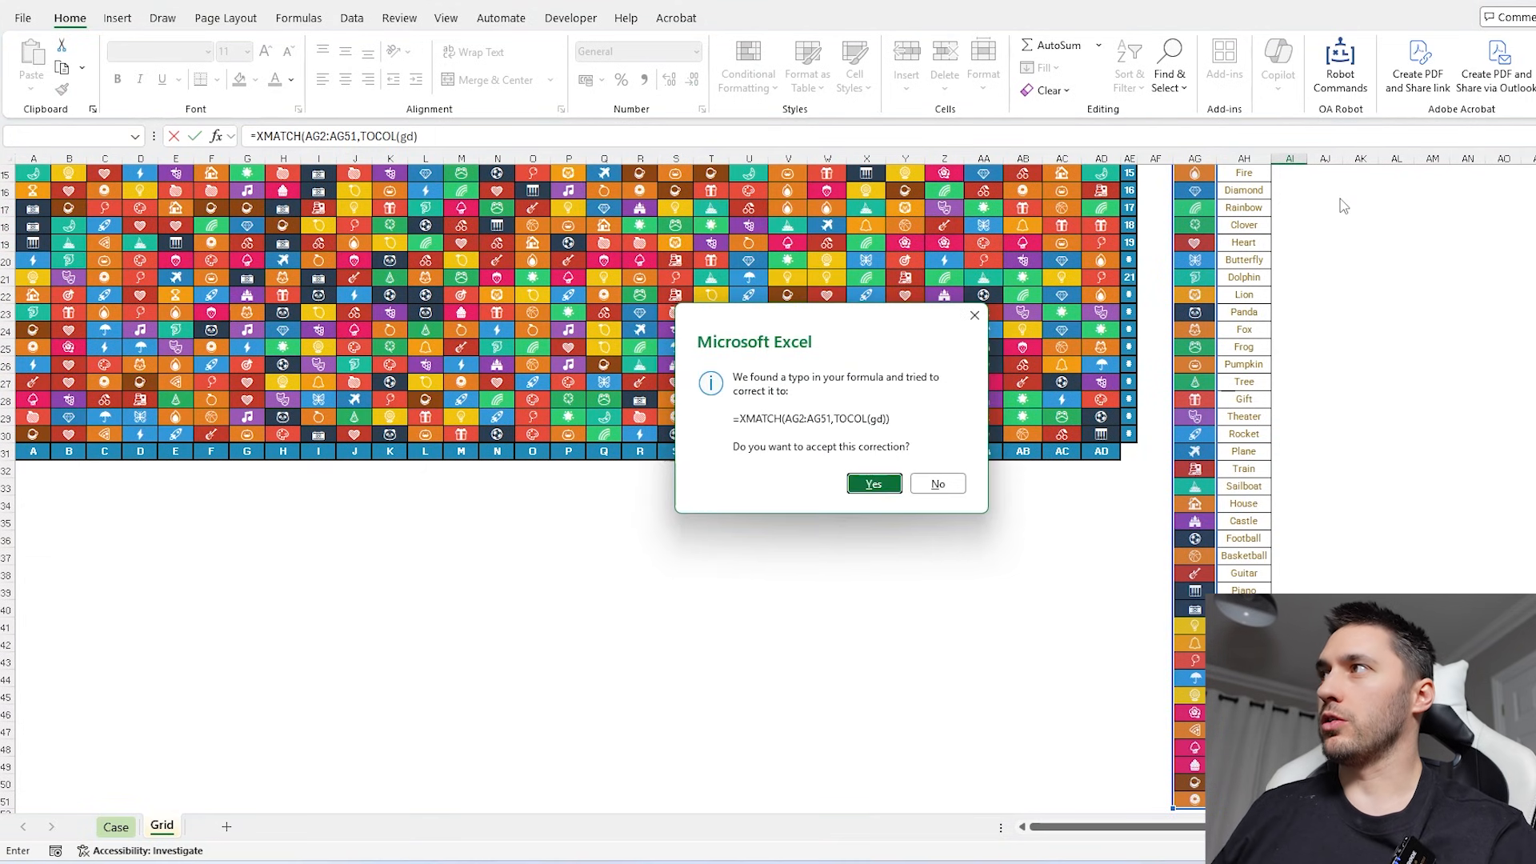
key(Return)
- Enter =Biggest(AI:AI,AG:AG) in AM4 to return the symbol whose first position is the highest
click(1381, 191)
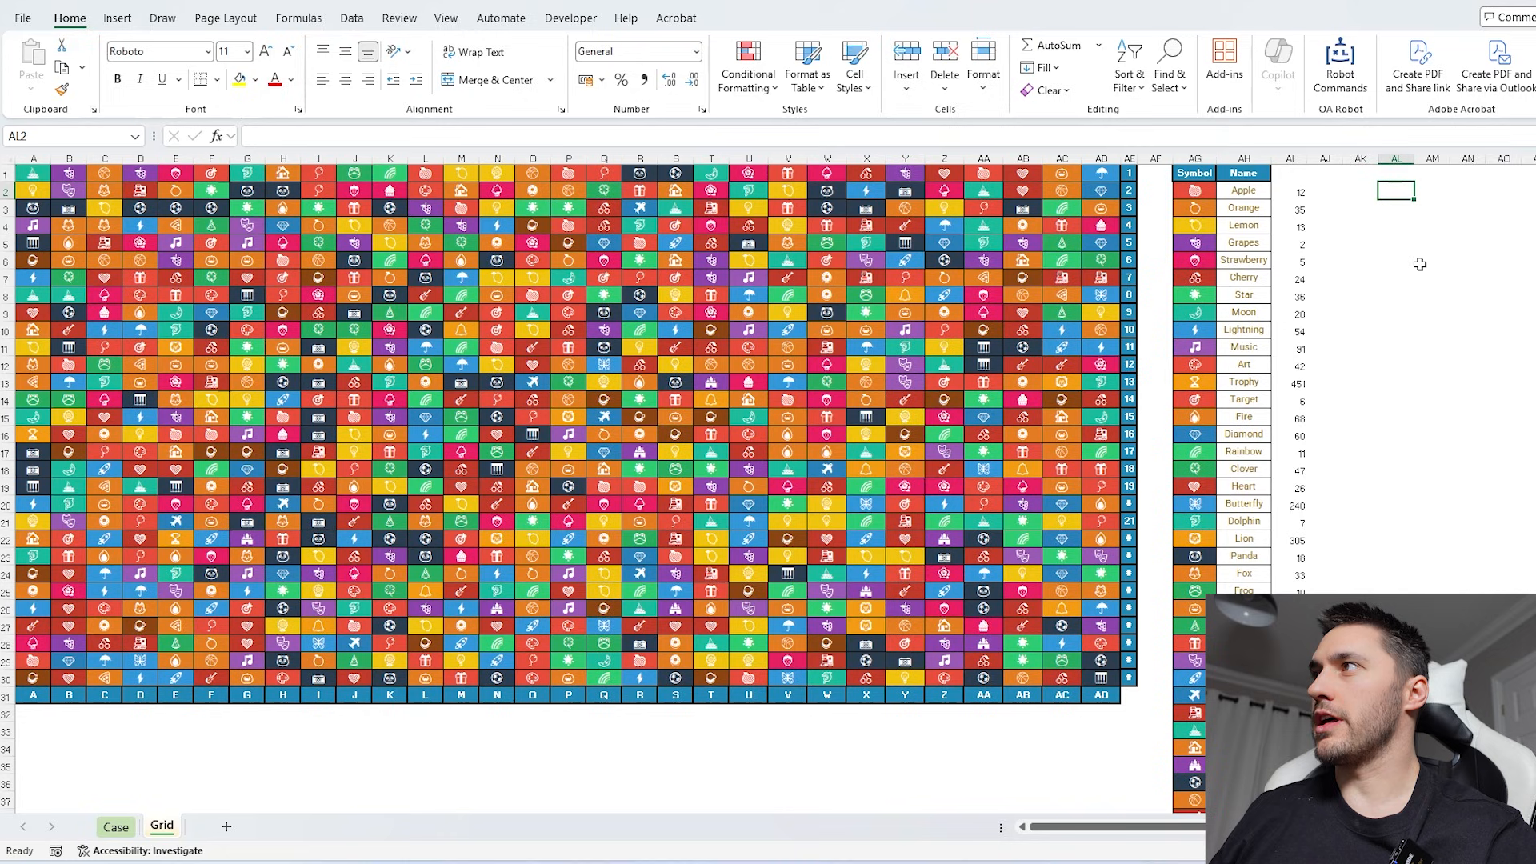
click(1299, 193)
click(1420, 229)
scroll(1395, 283, down, 3)
scroll(1400, 268, up, 3)
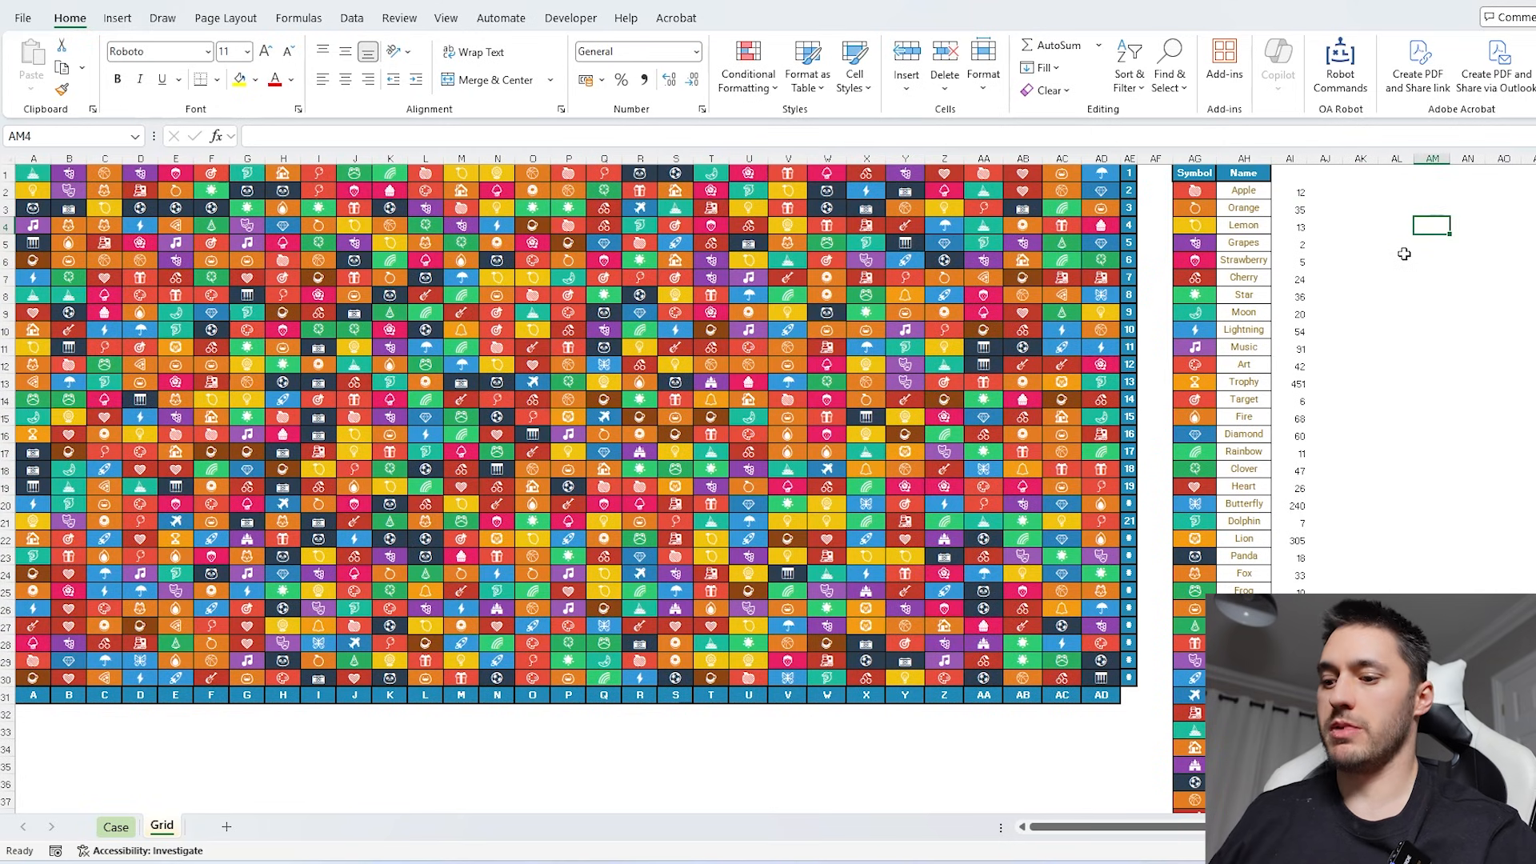
text(=Biggest()
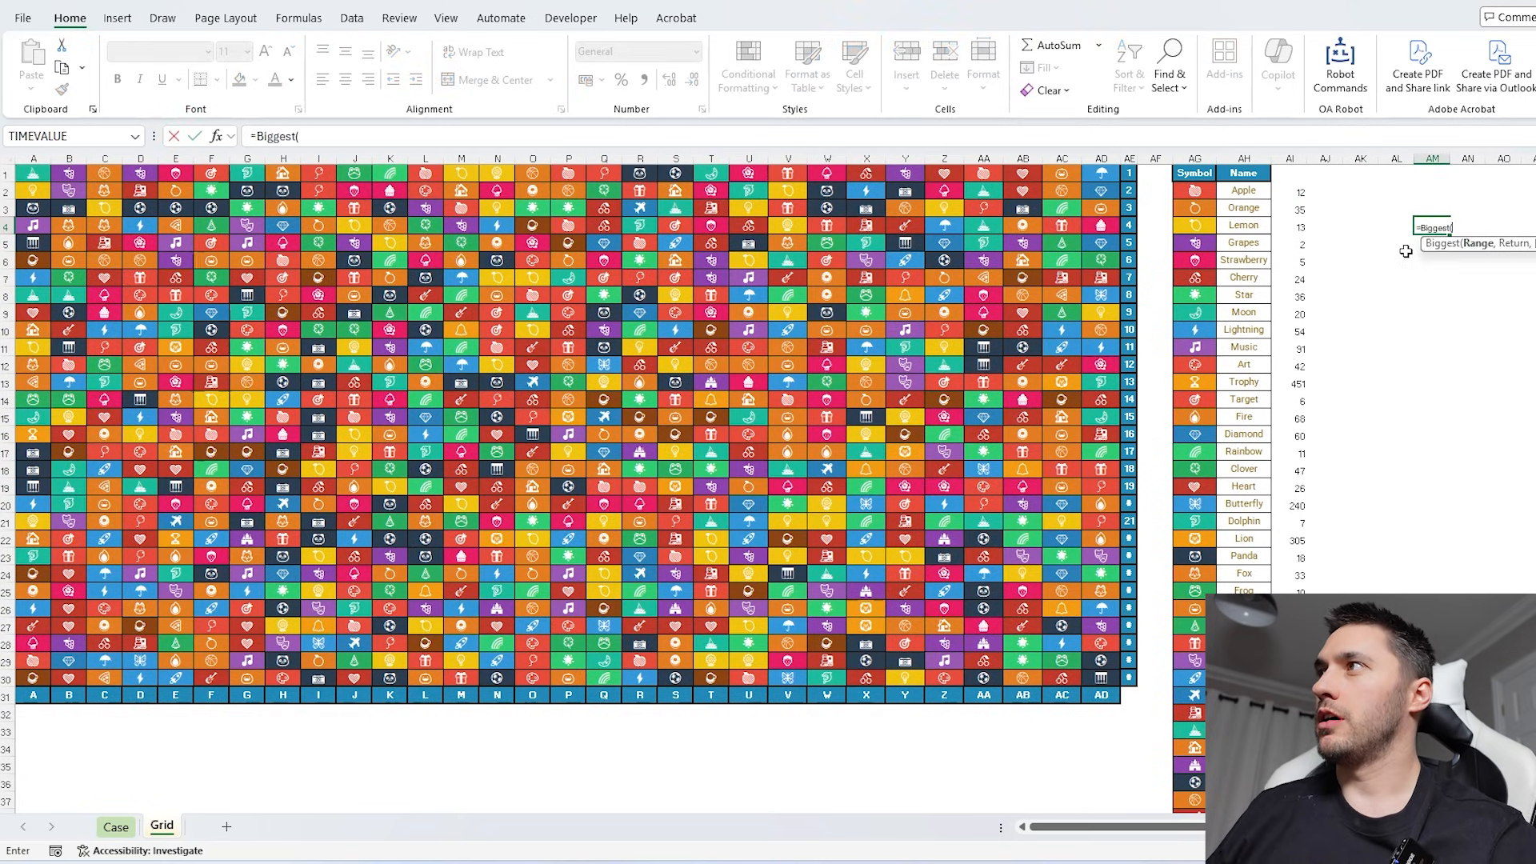
click(1290, 158)
text(,)
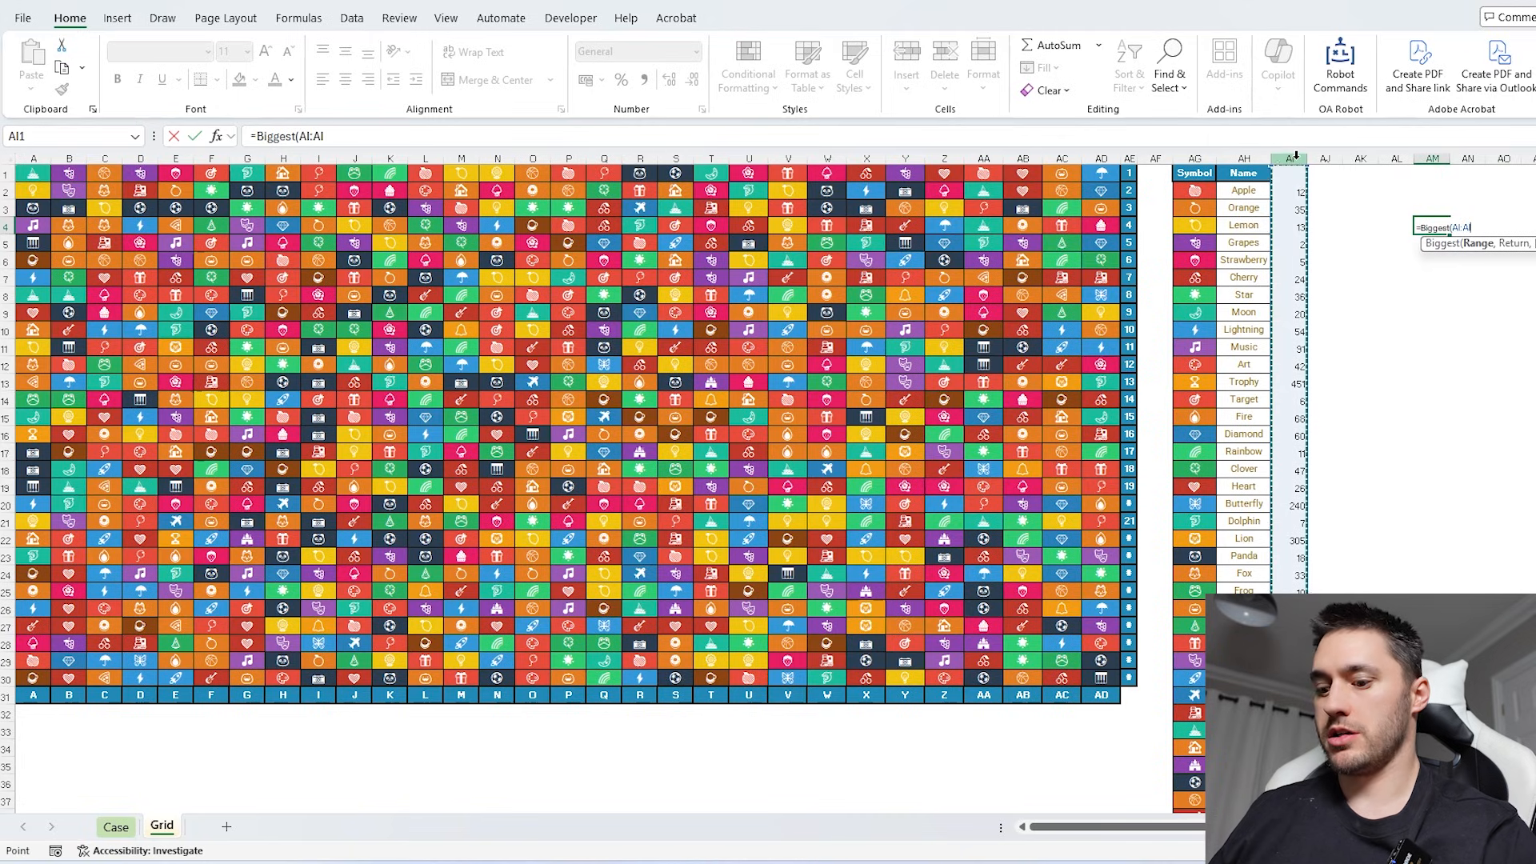
click(1194, 158)
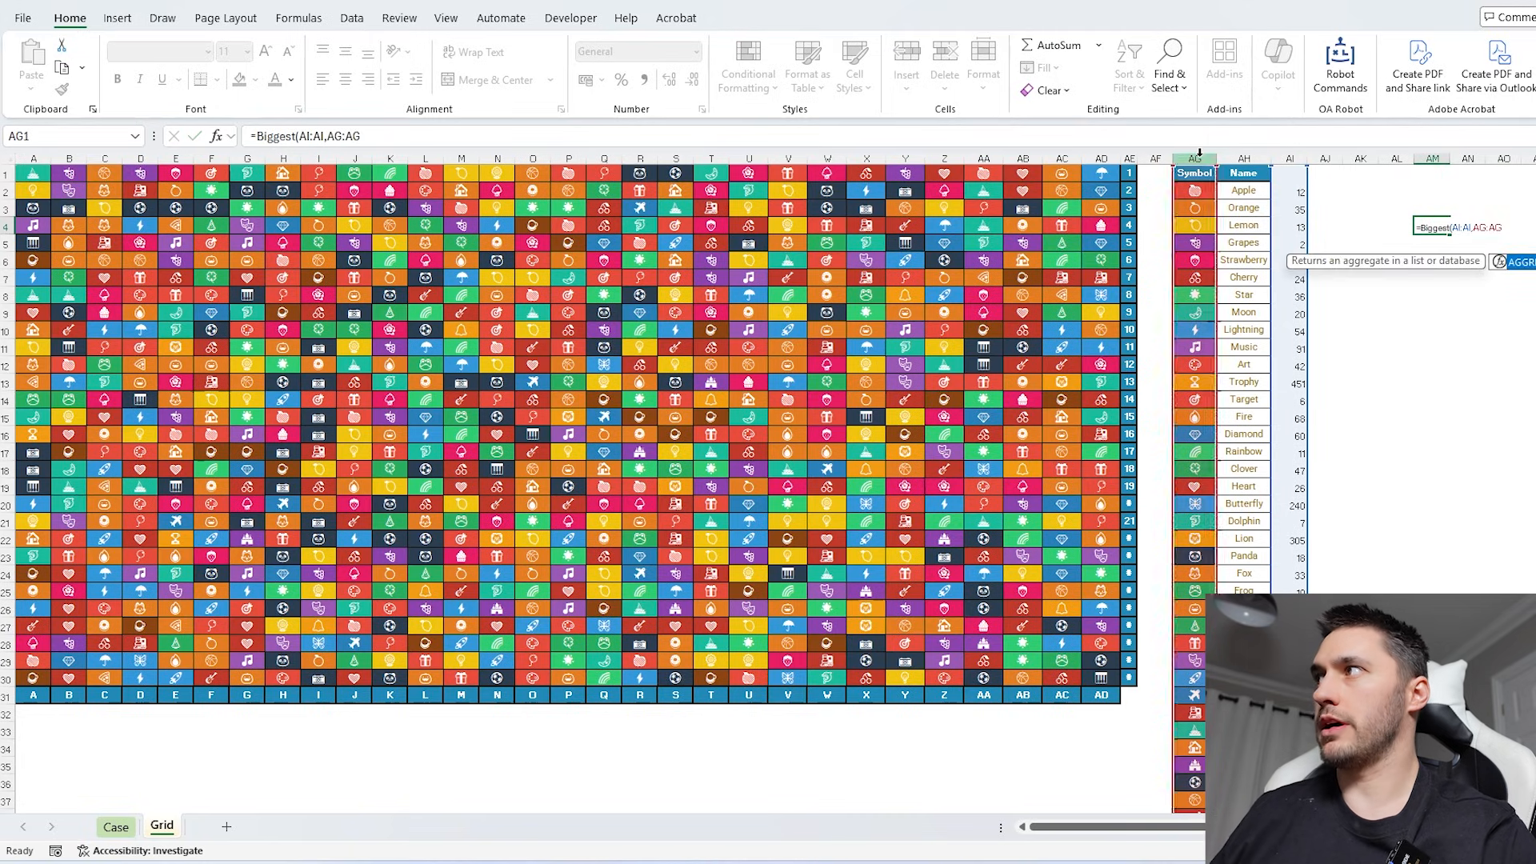
key(Return)
- Copy the symbol from AM4 and paste it as a value into the Bonus 3 answer cell on the Case sheet
click(1432, 226)
key(ctrl+c)
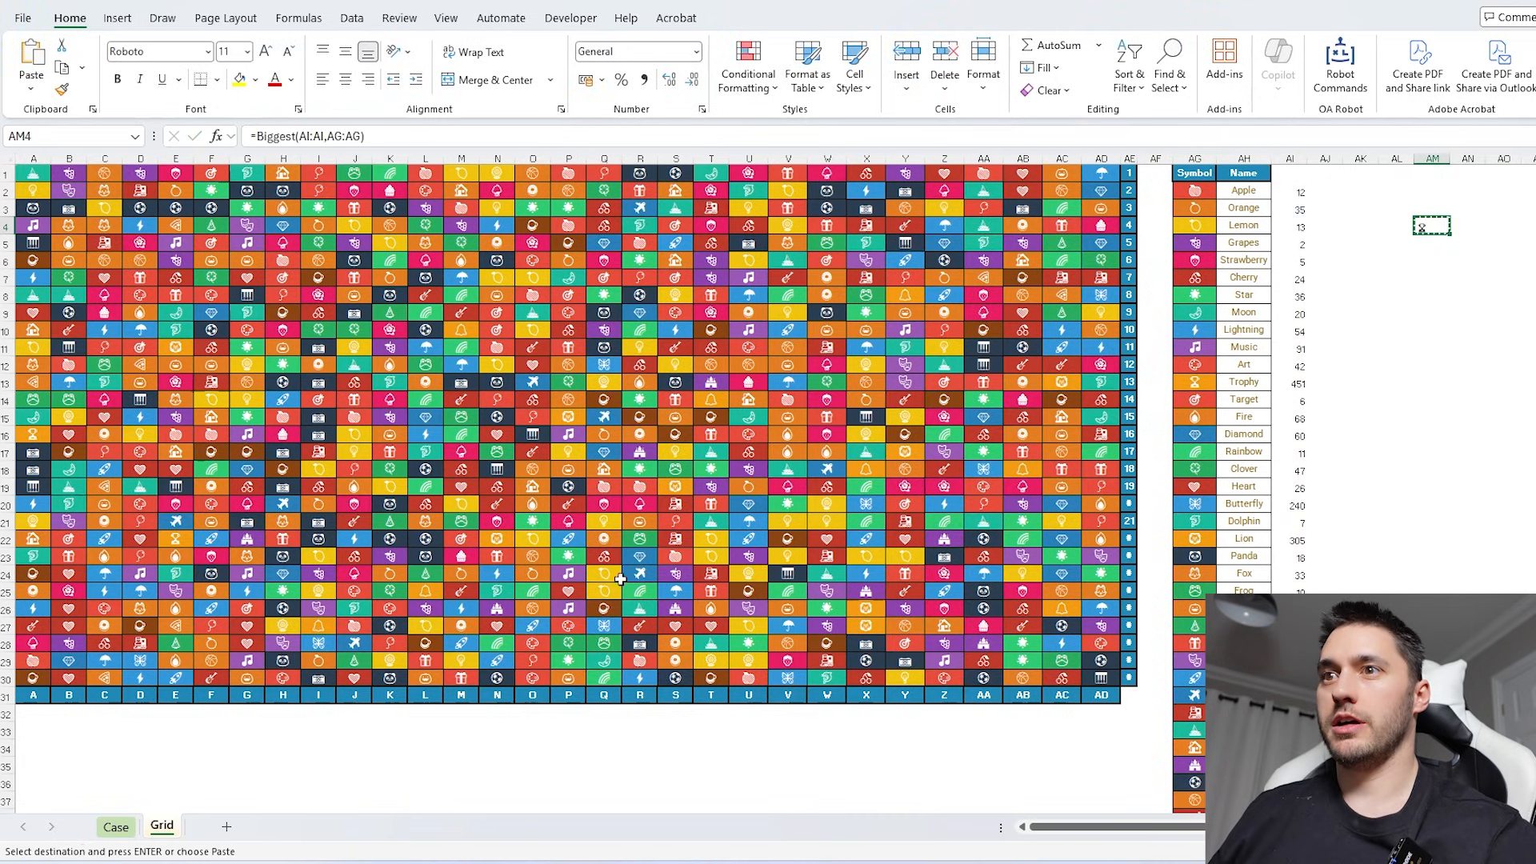
key(ctrl+Page_Up)
key(ctrl+shift+v)
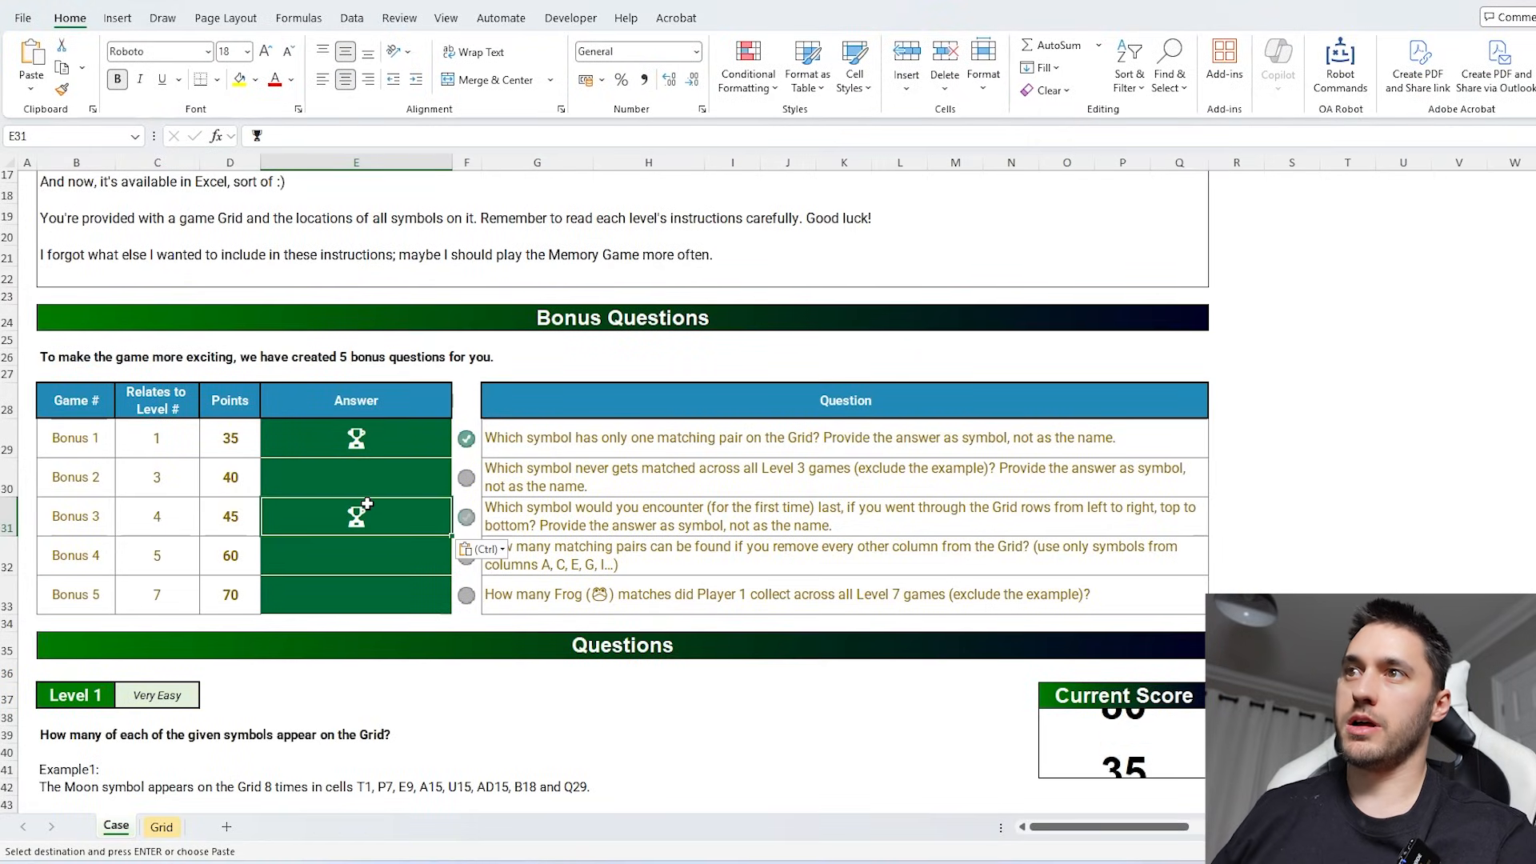
key(Escape)
- For Bonus 4, extract every other grid column by entering =CHOOSECOLS(gd,SEQUENCE(COLUMNS(gd)/2,,1,2)) in AJ2 of the Grid sheet
click(688, 560)
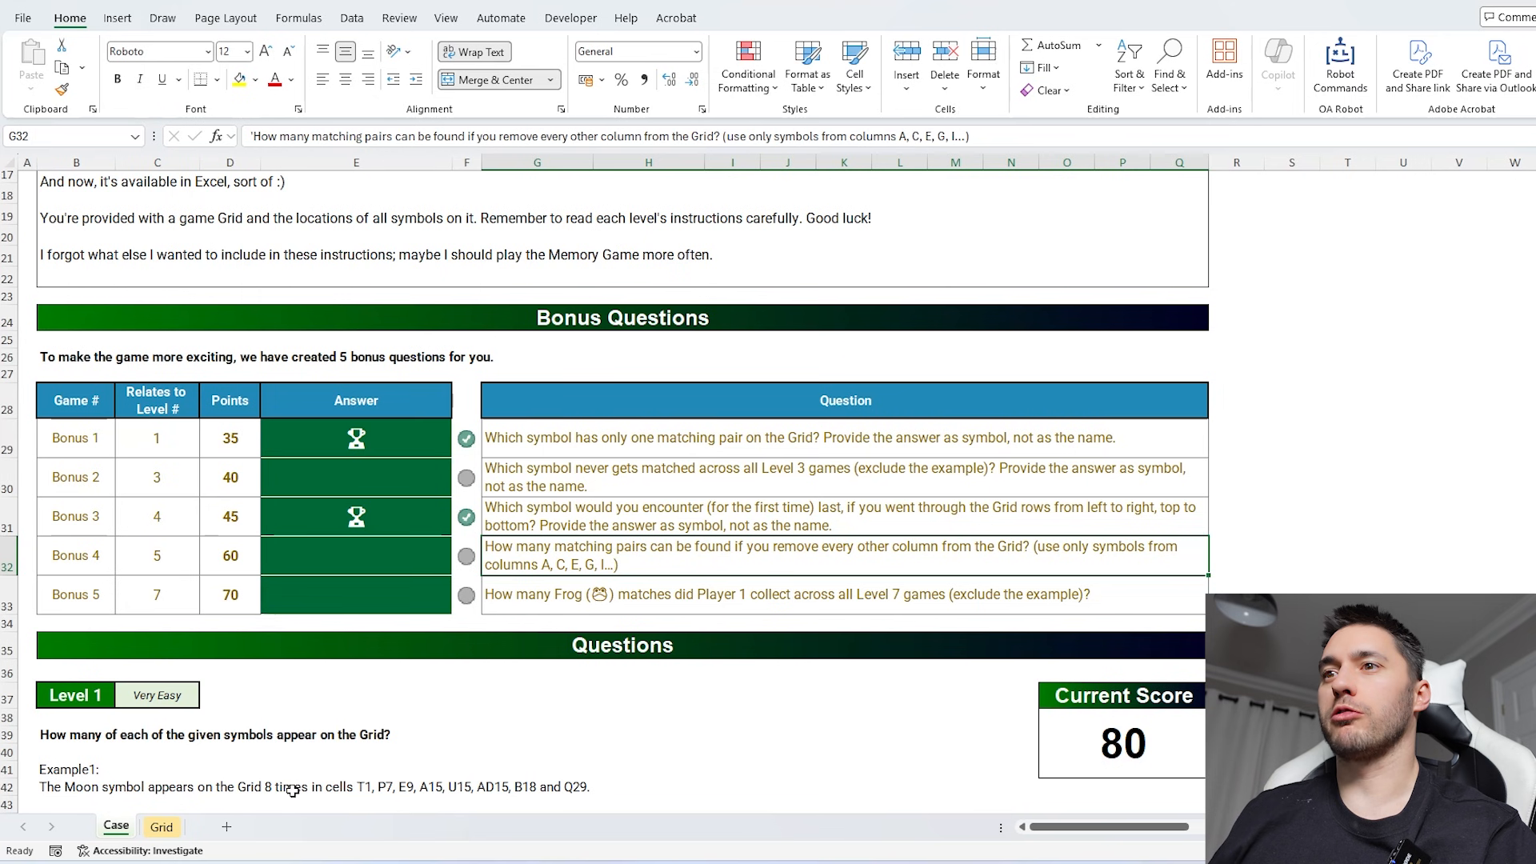
click(161, 826)
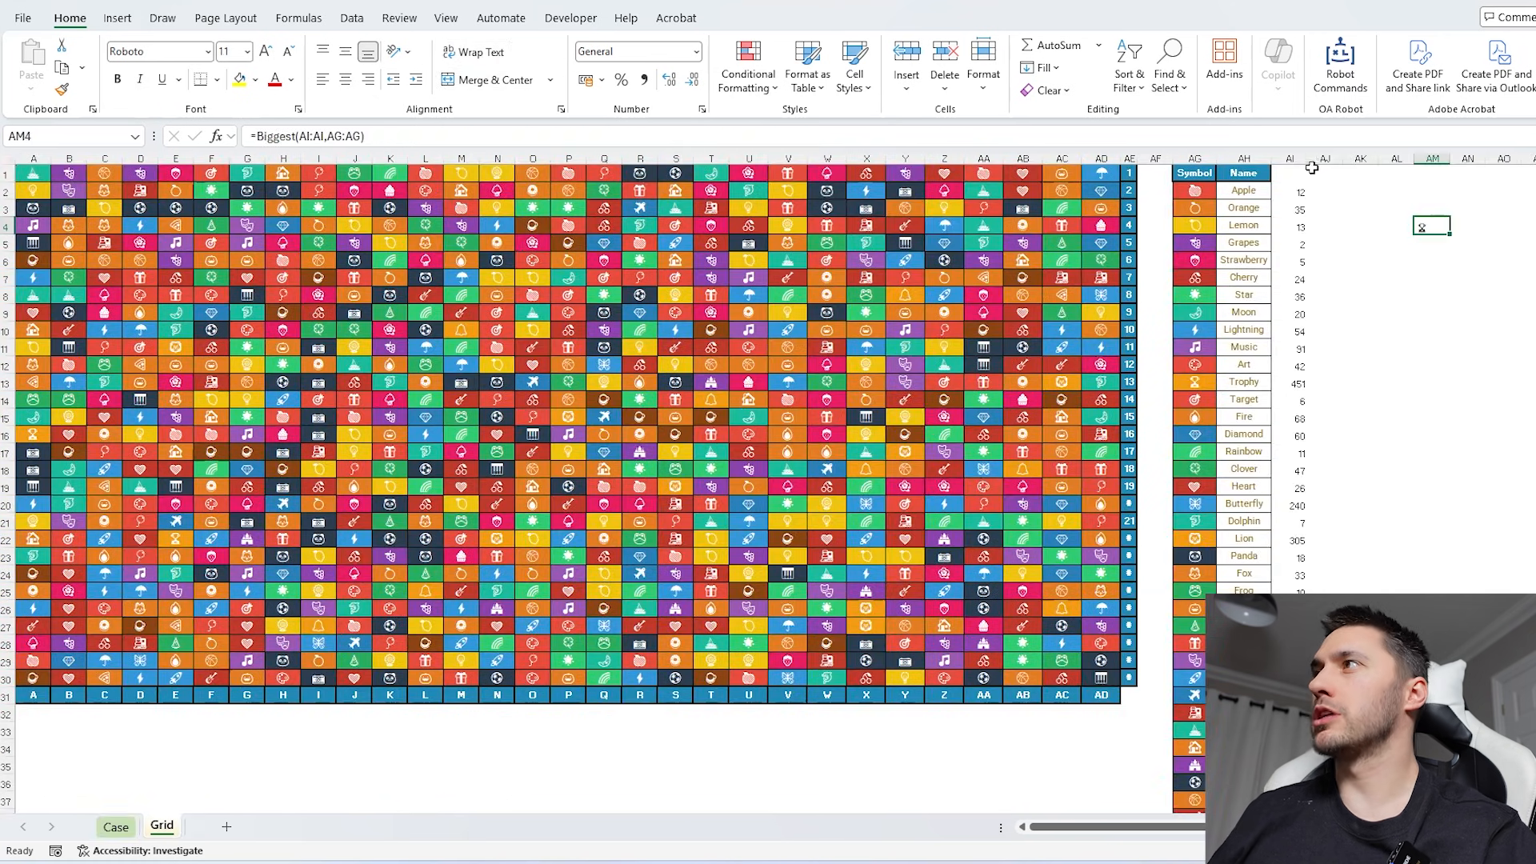
click(1324, 190)
text(=choo)
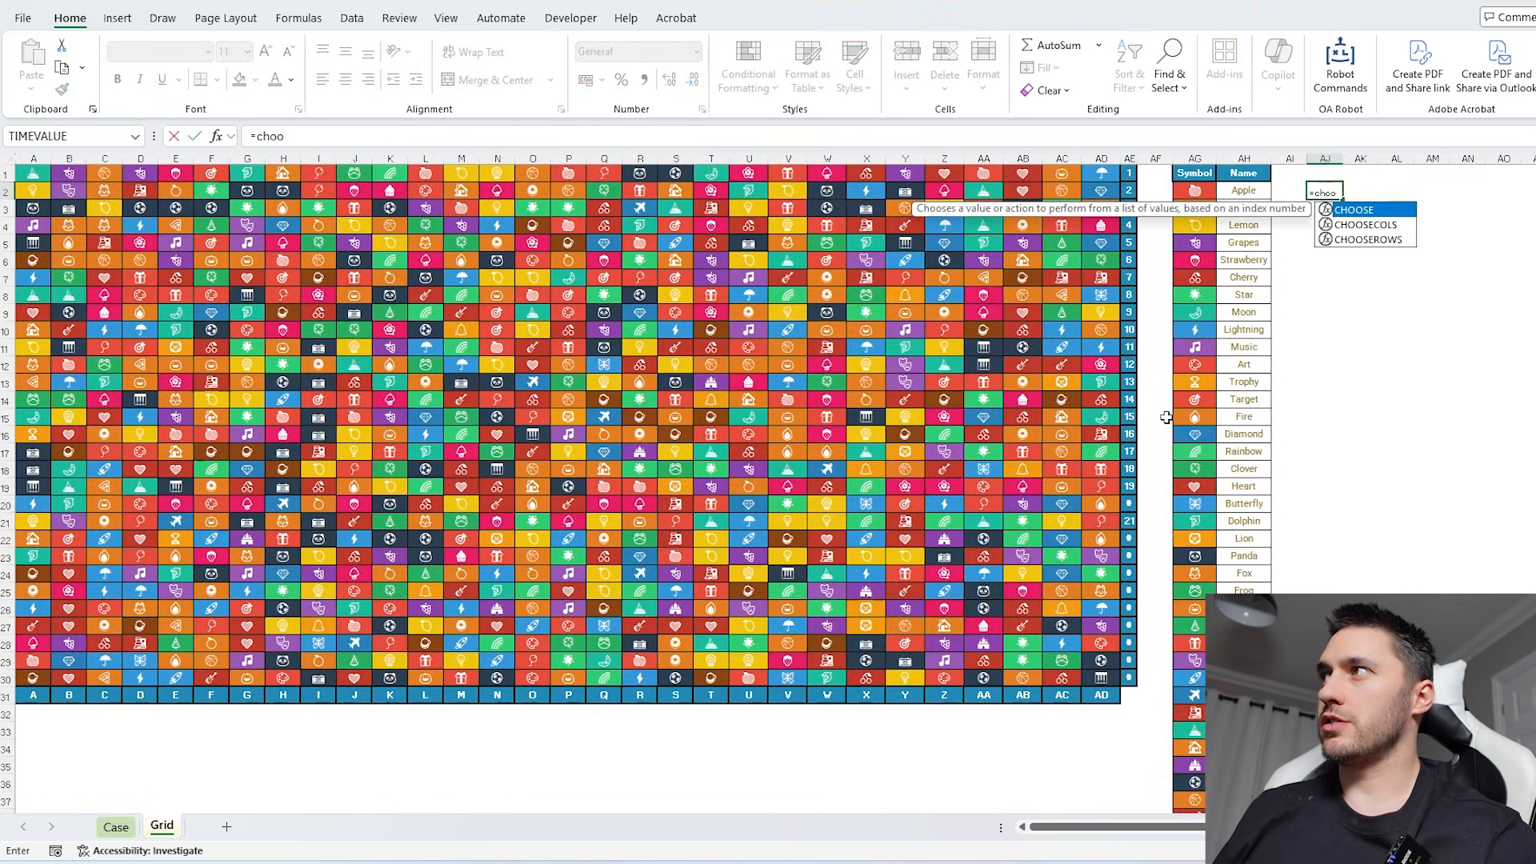
key(Down)
key(Tab)
text(gd,)
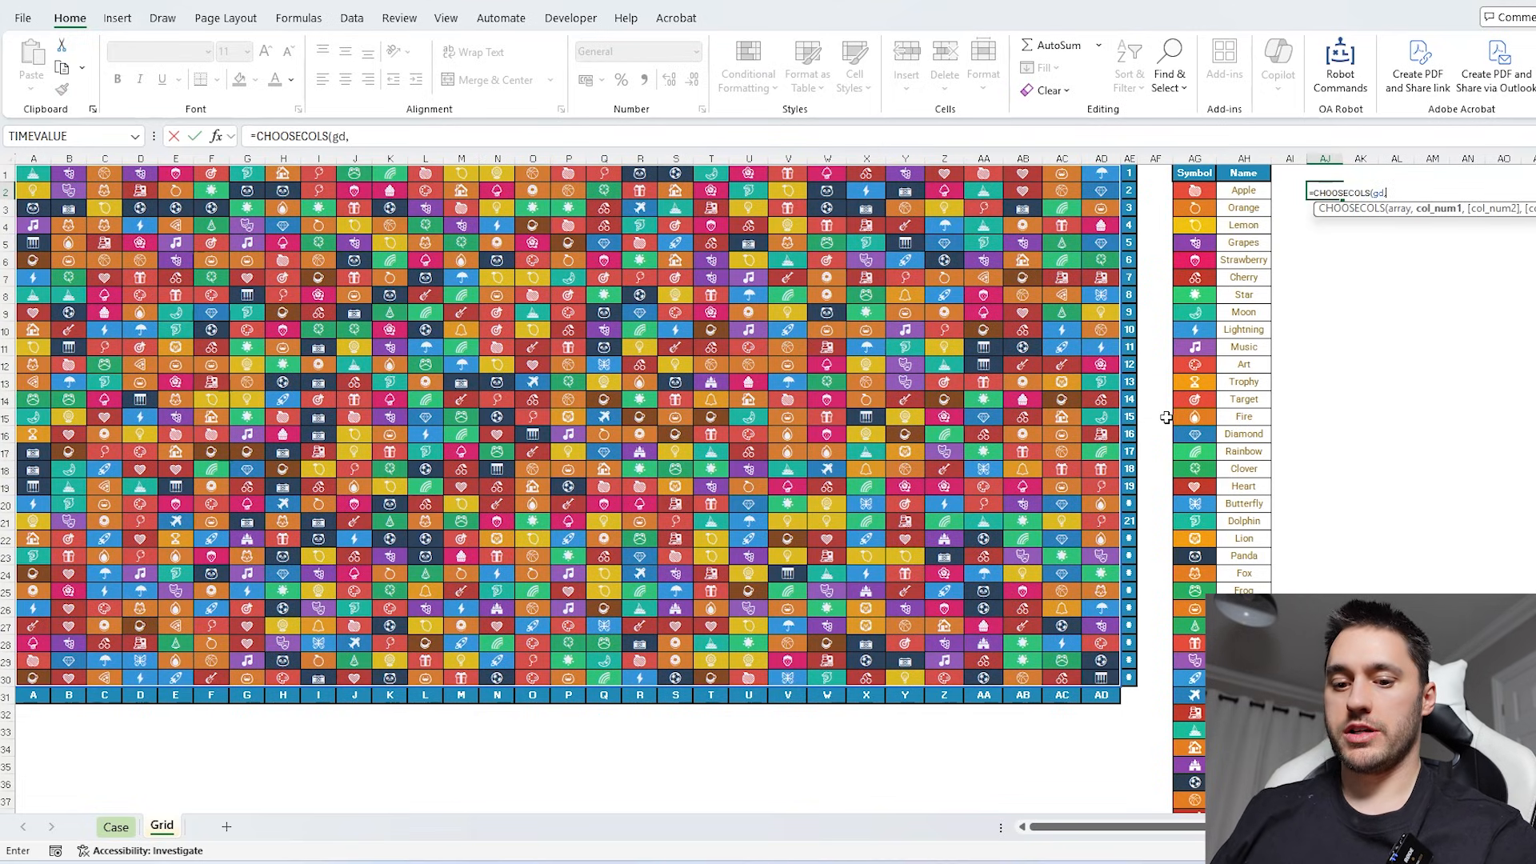
text(seq)
key(Tab)
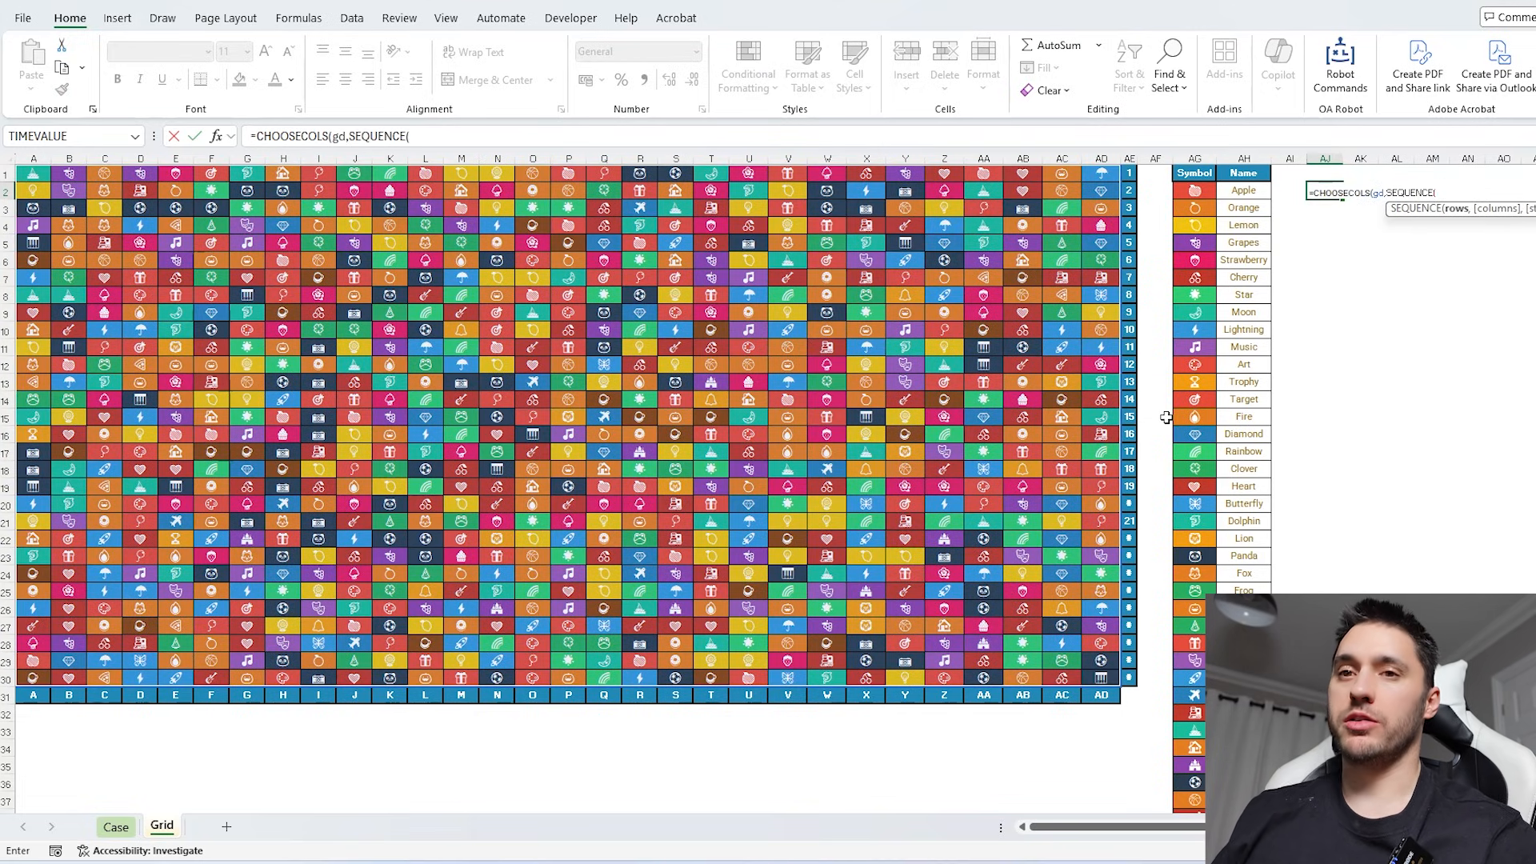
text(col)
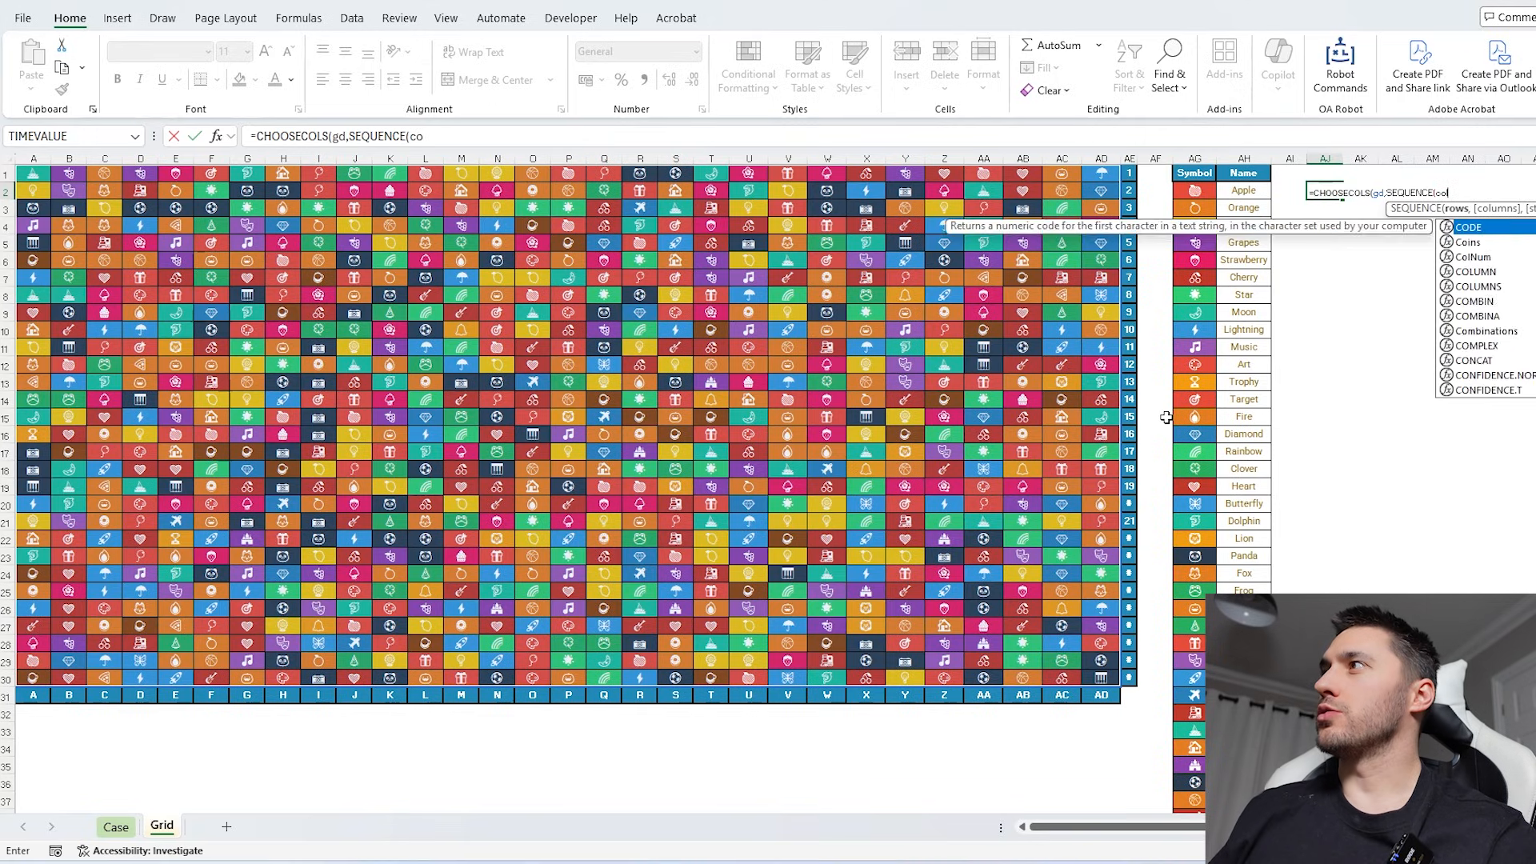
key(Down)
key(Down)
key(Tab)
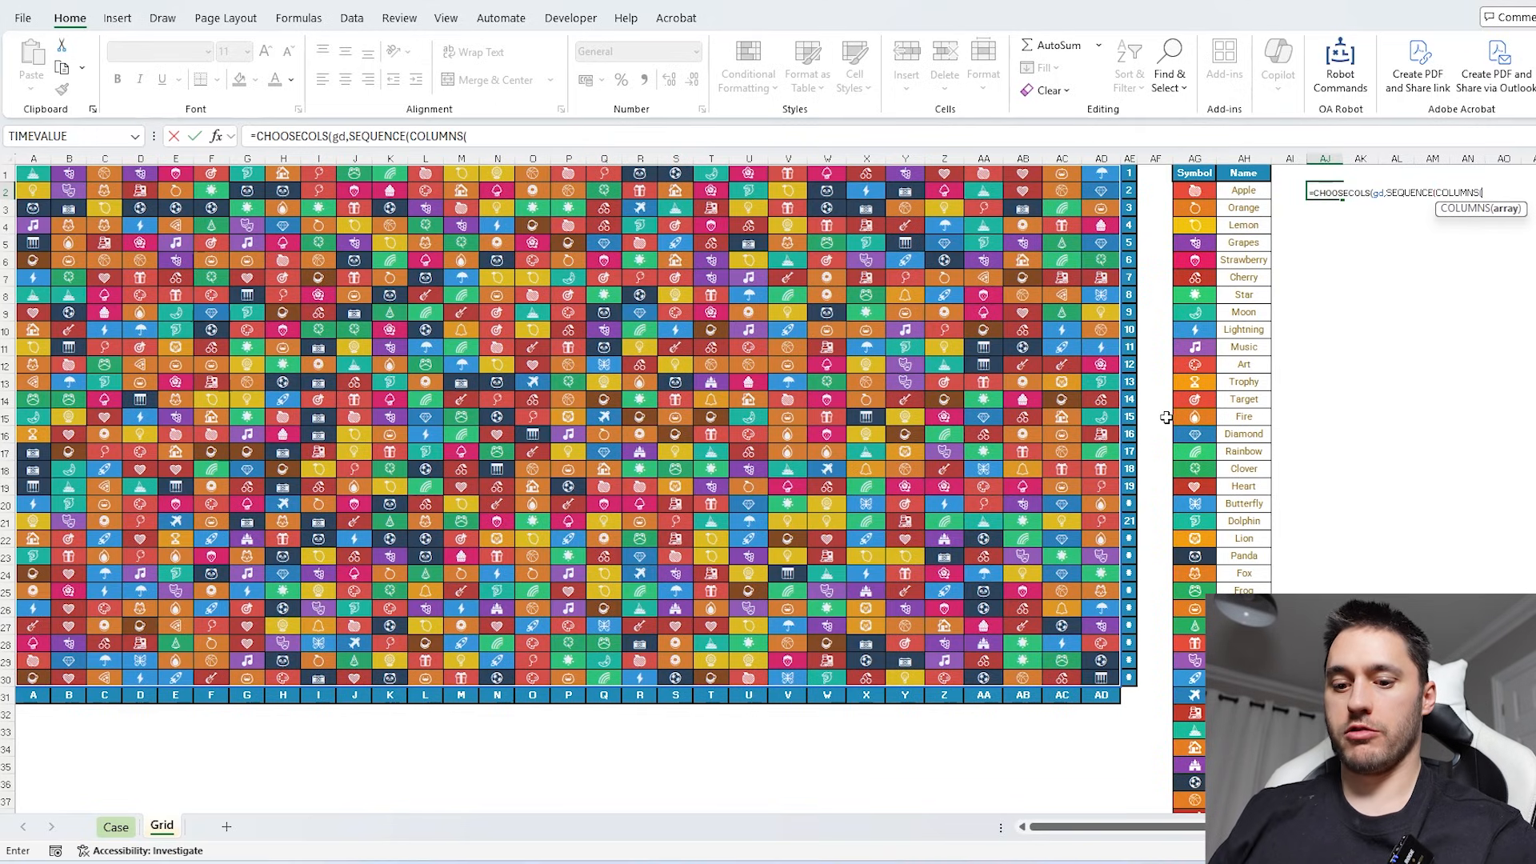
text(gd))
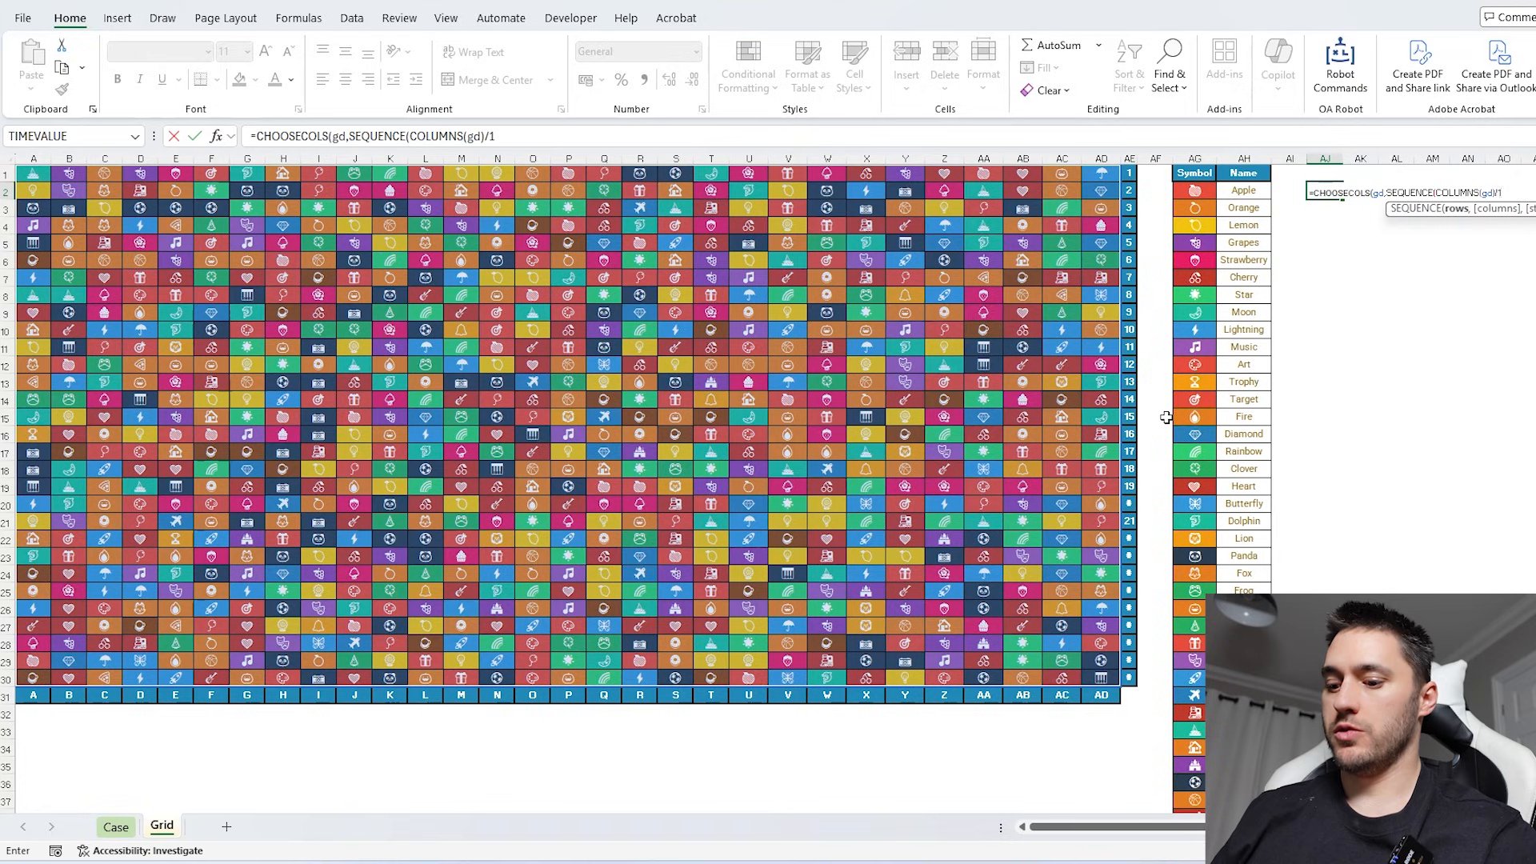
text(/2,)
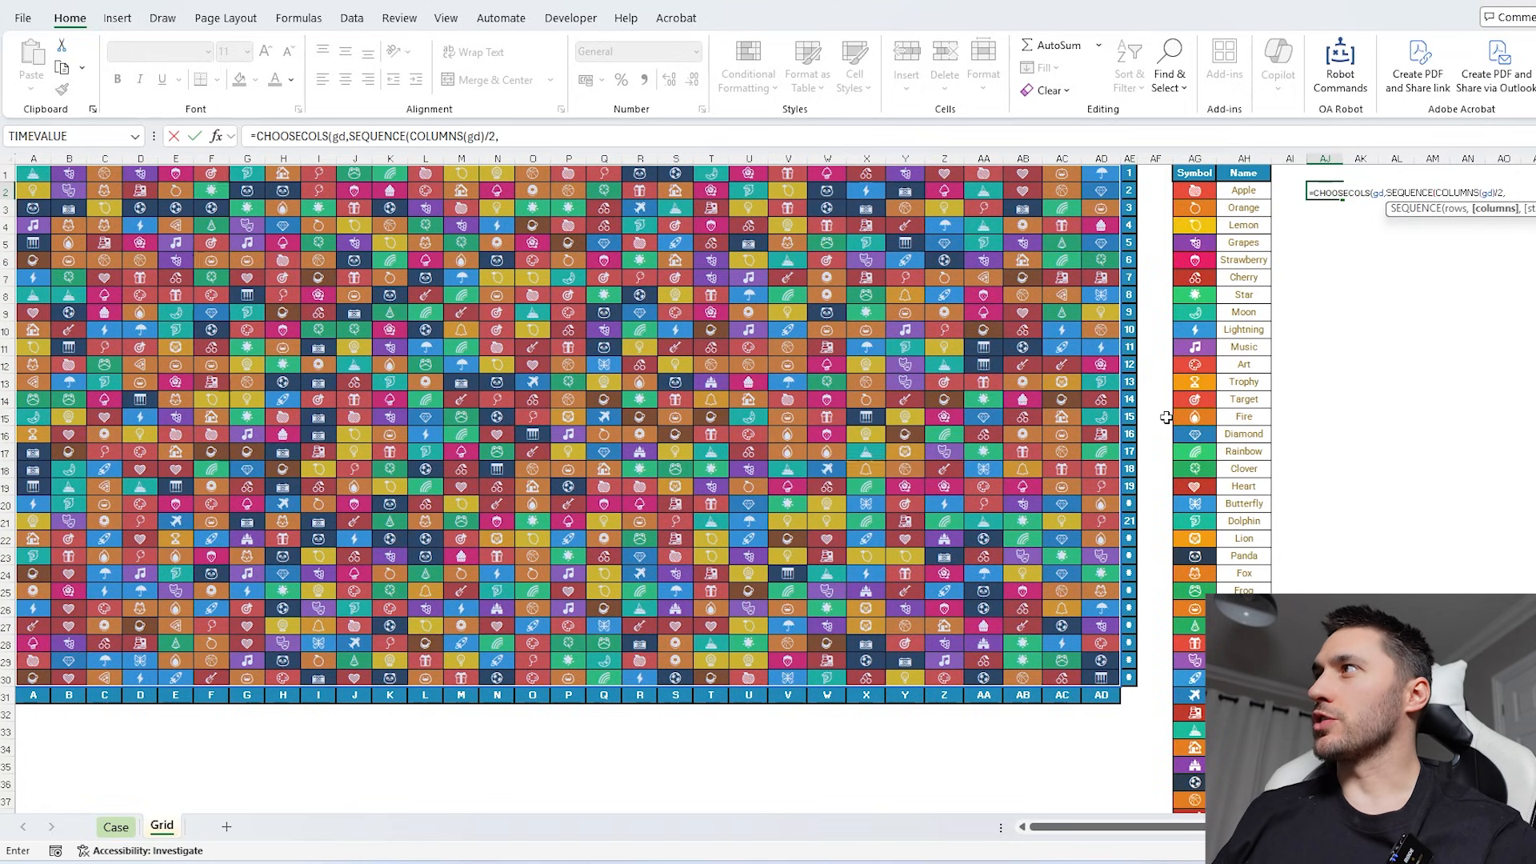
text(,1,2))
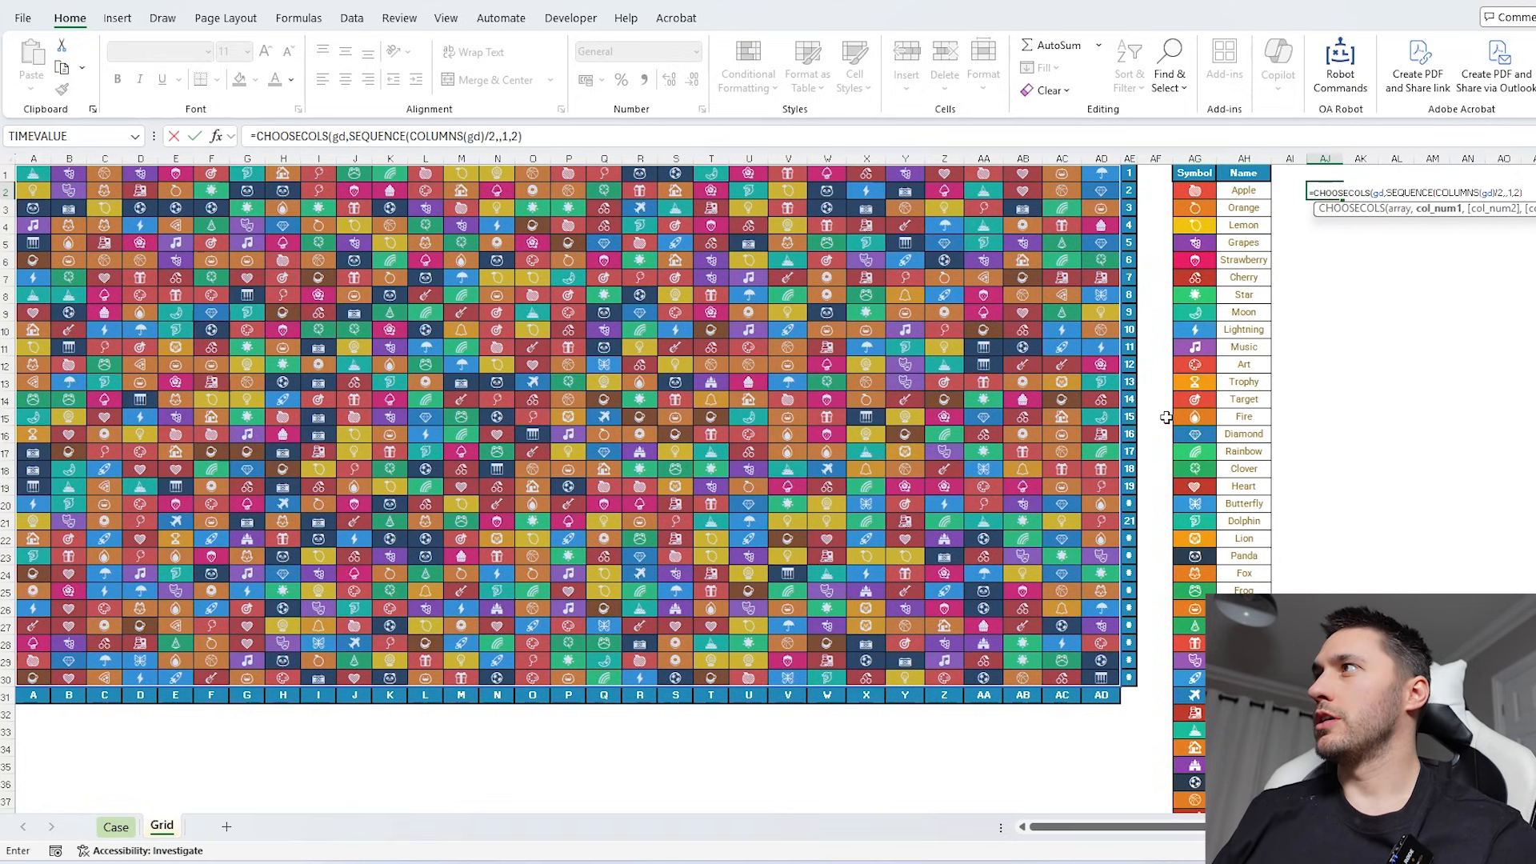
key(Return)
scroll(1176, 368, right, 4)
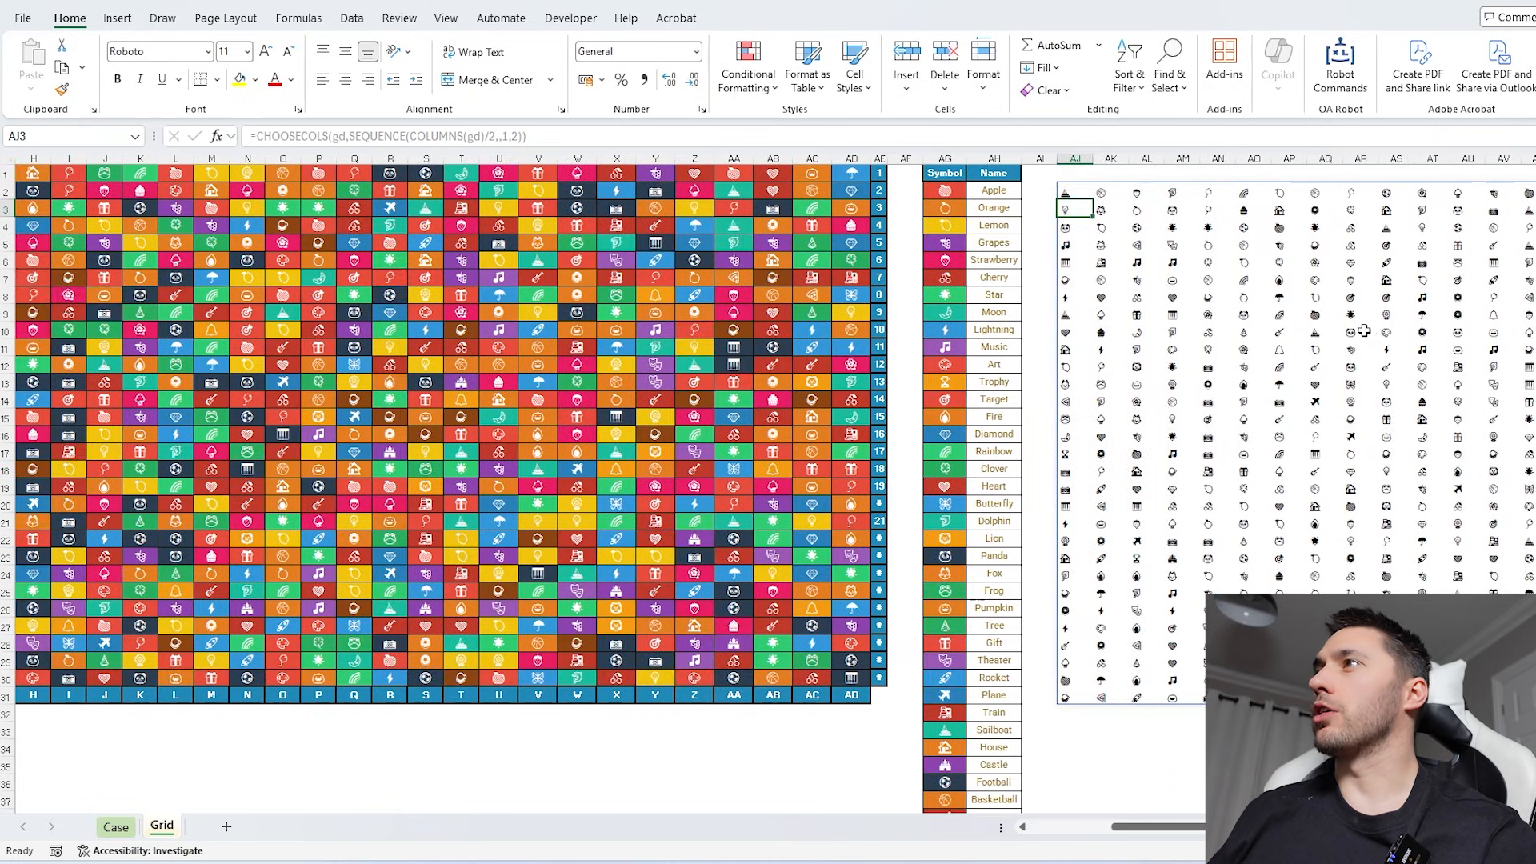
- Wrap the CHOOSECOLS formula in AJ2 in MostOf so it counts each symbol in the extracted grid columns
scroll(1186, 318, left, 3)
click(1207, 190)
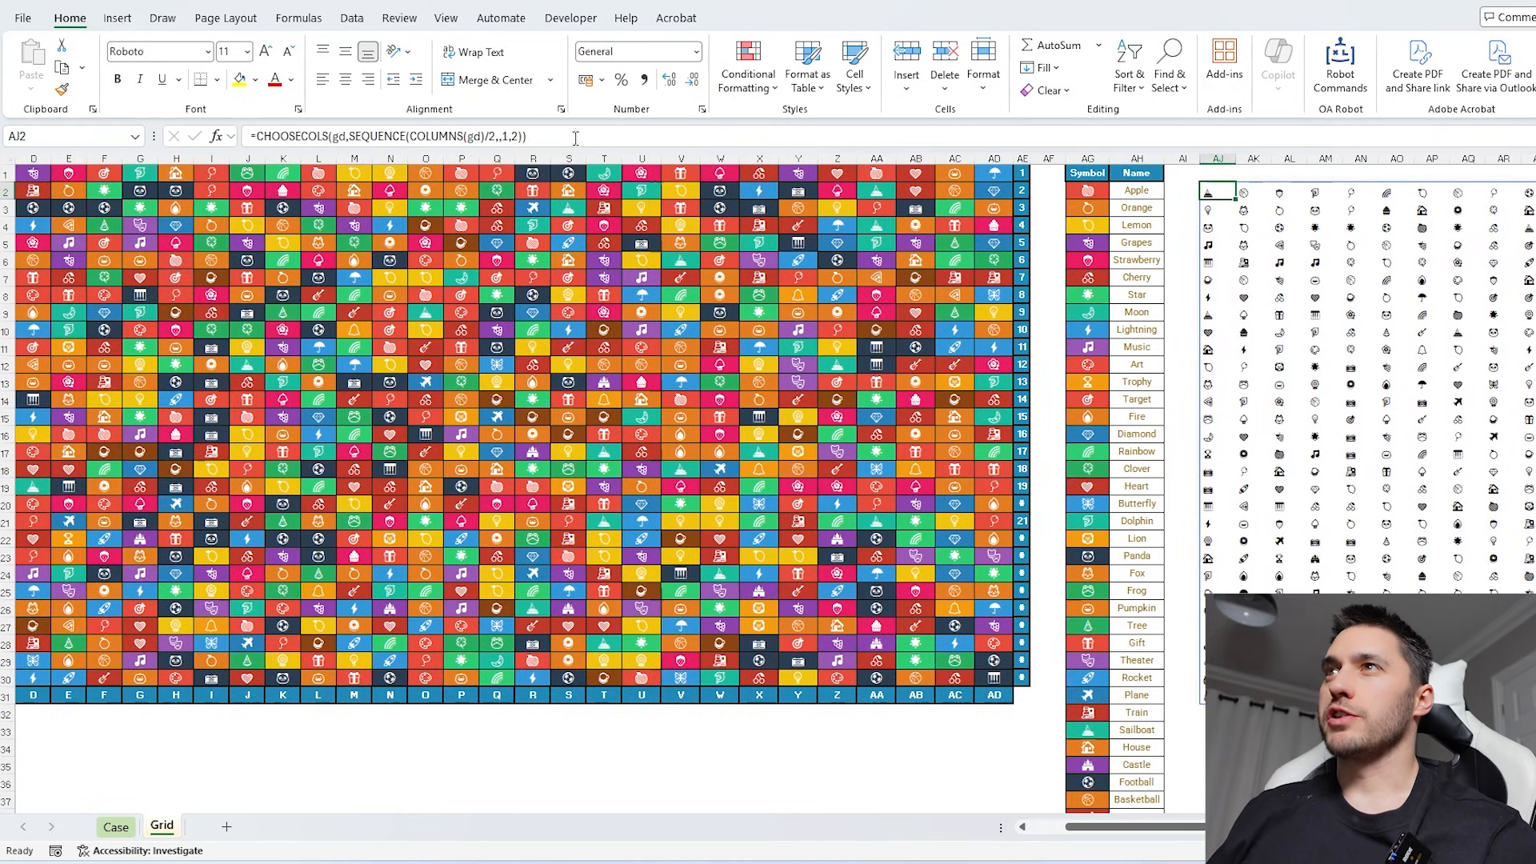
click(462, 134)
drag(349, 136, 523, 137)
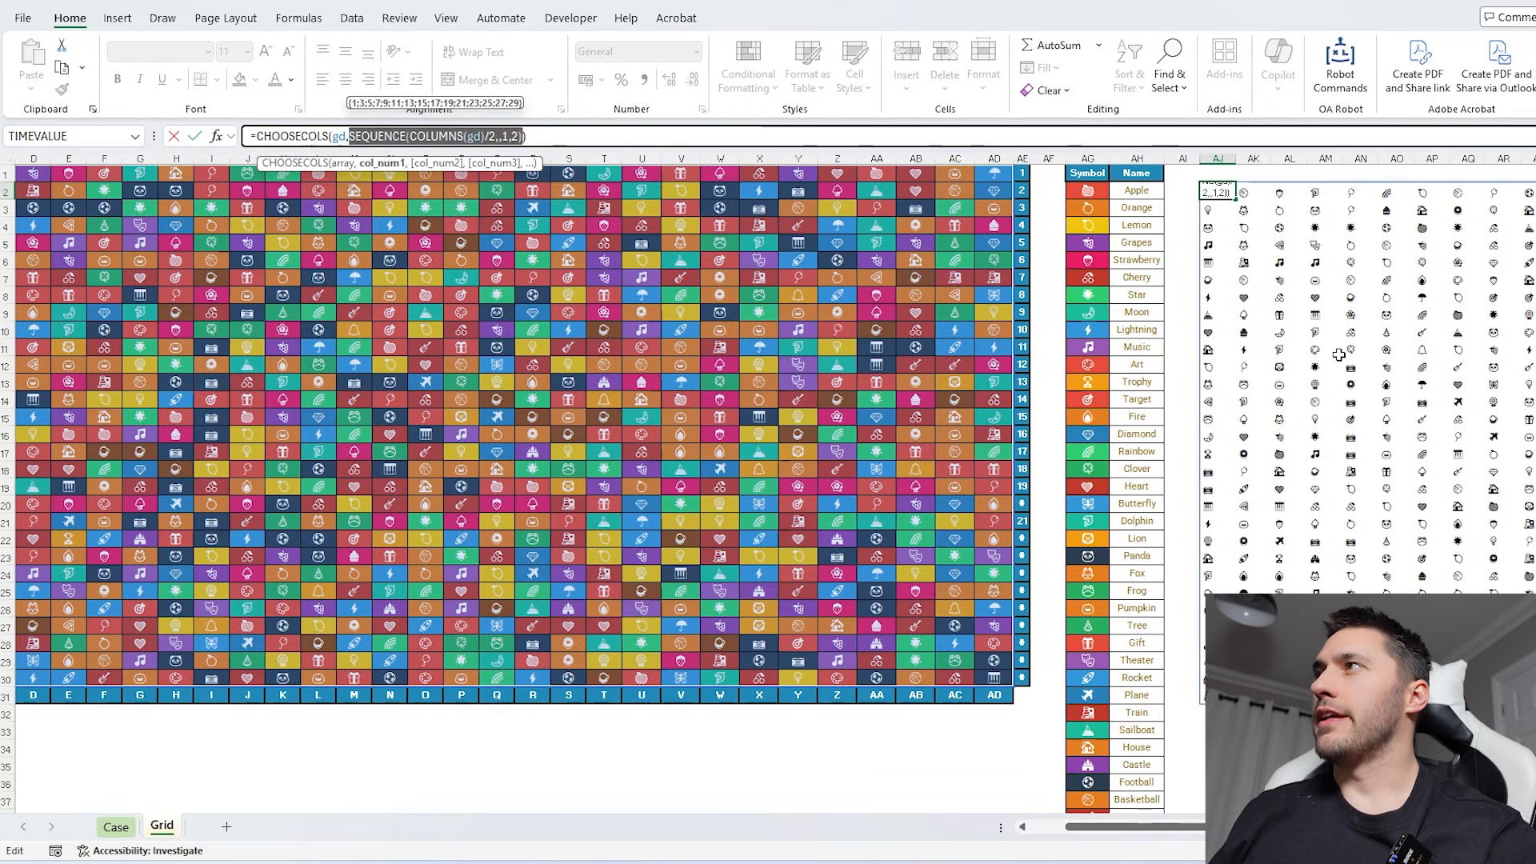
key(ctrl+Return)
scroll(1303, 349, right, 3)
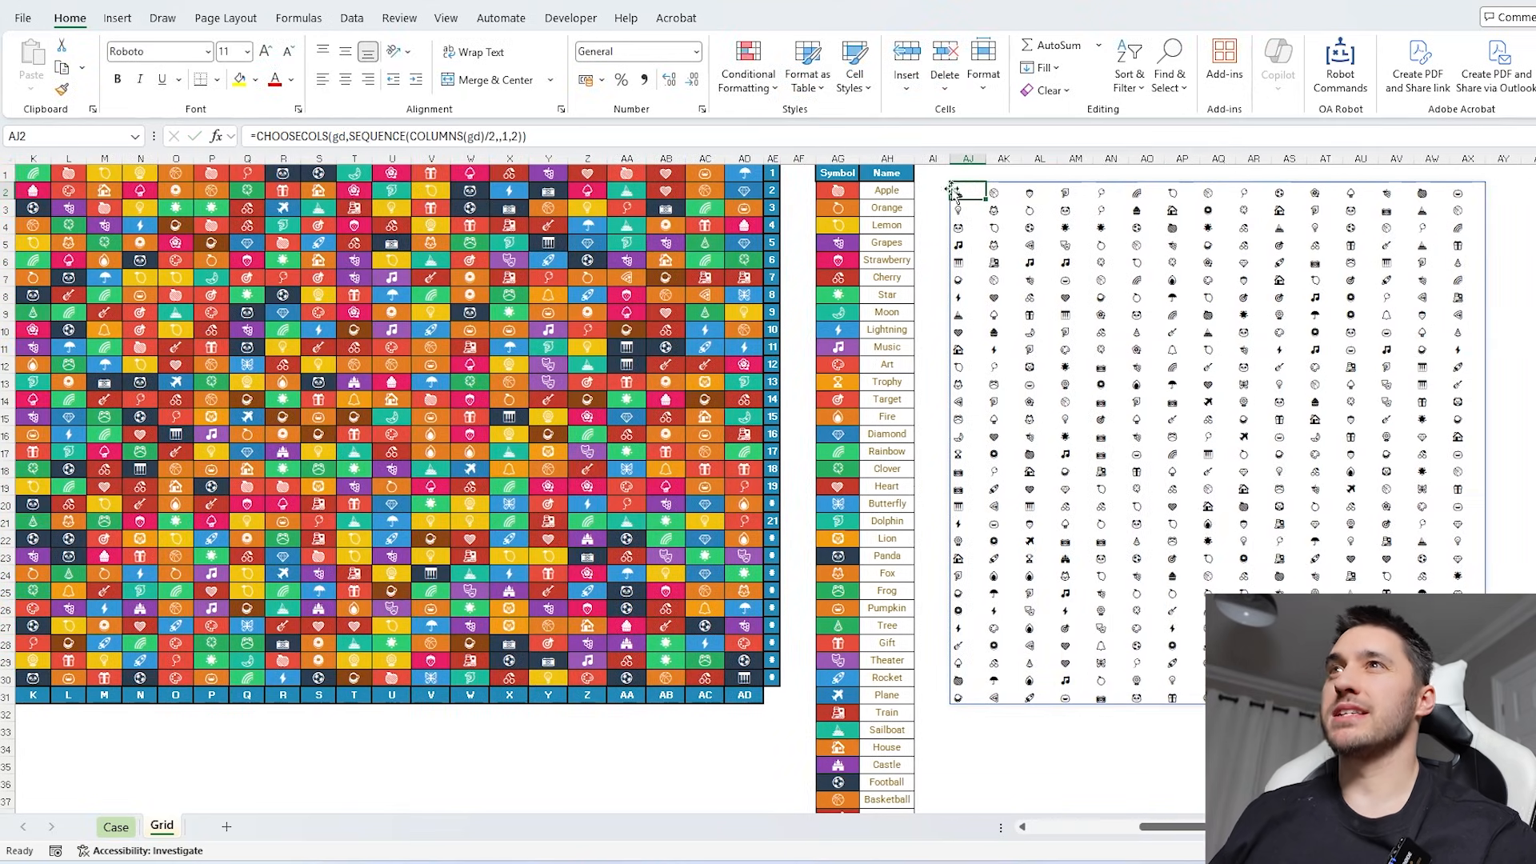
click(267, 137)
text(MostOf()
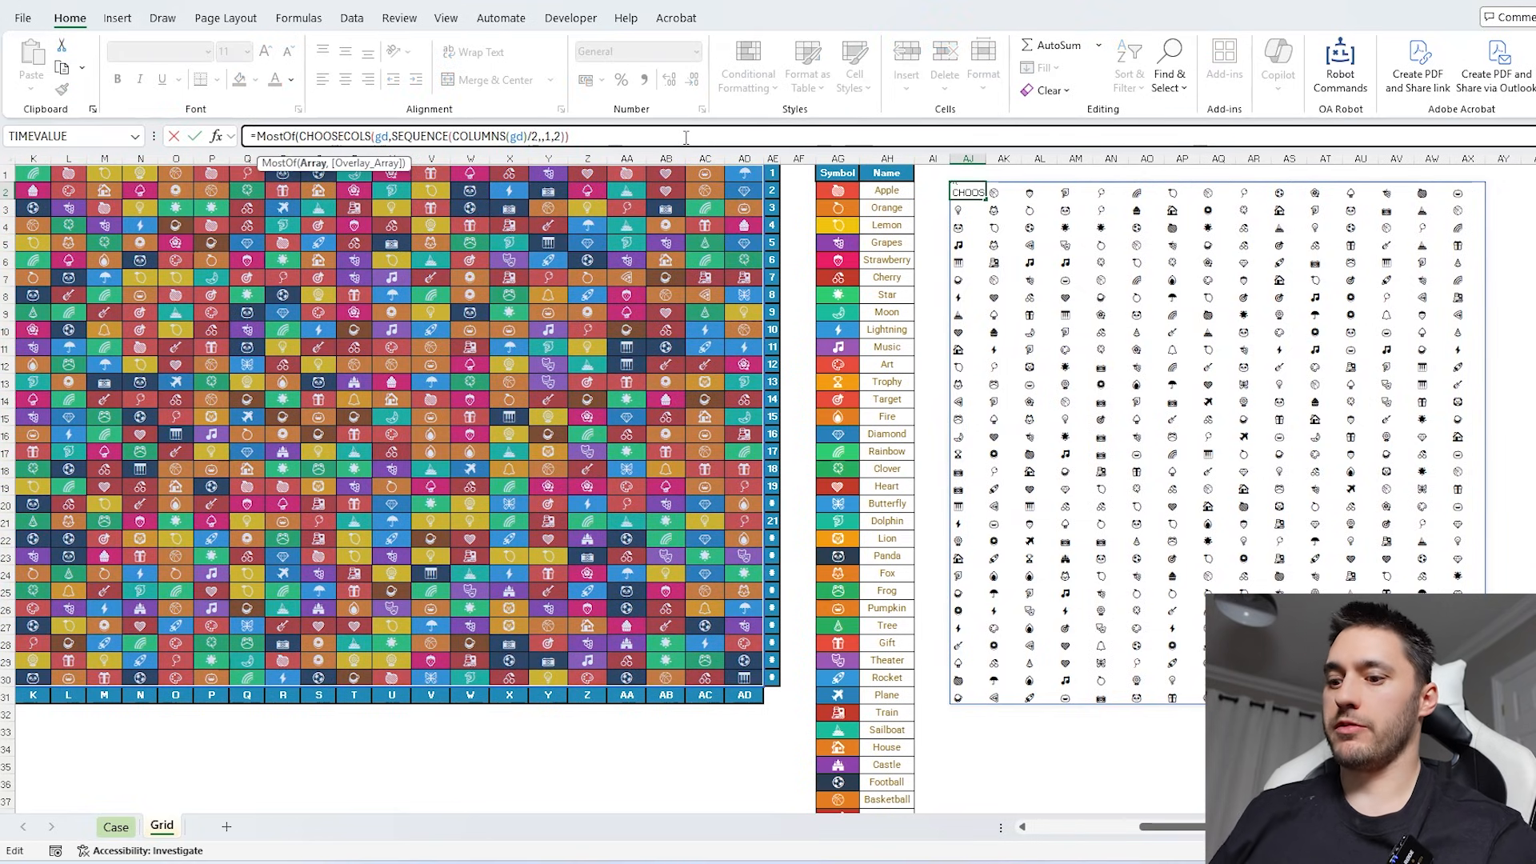
key(End)
text())
key(Return)
- Divide the MostOf result in AJ2 by 2 to convert the symbol counts into matching pairs
drag(1004, 192, 1008, 646)
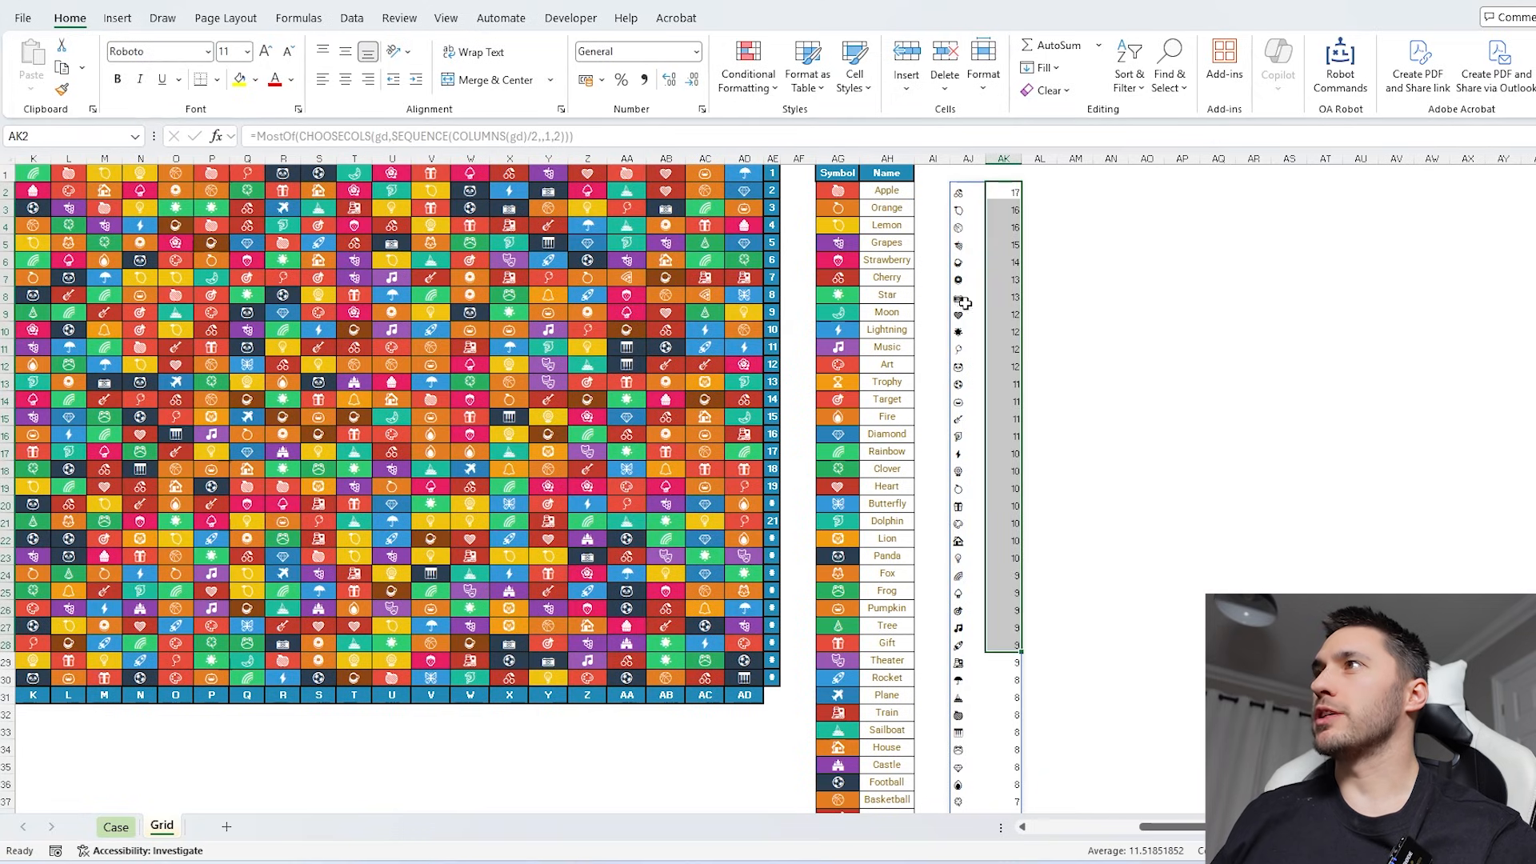
click(961, 197)
click(1002, 192)
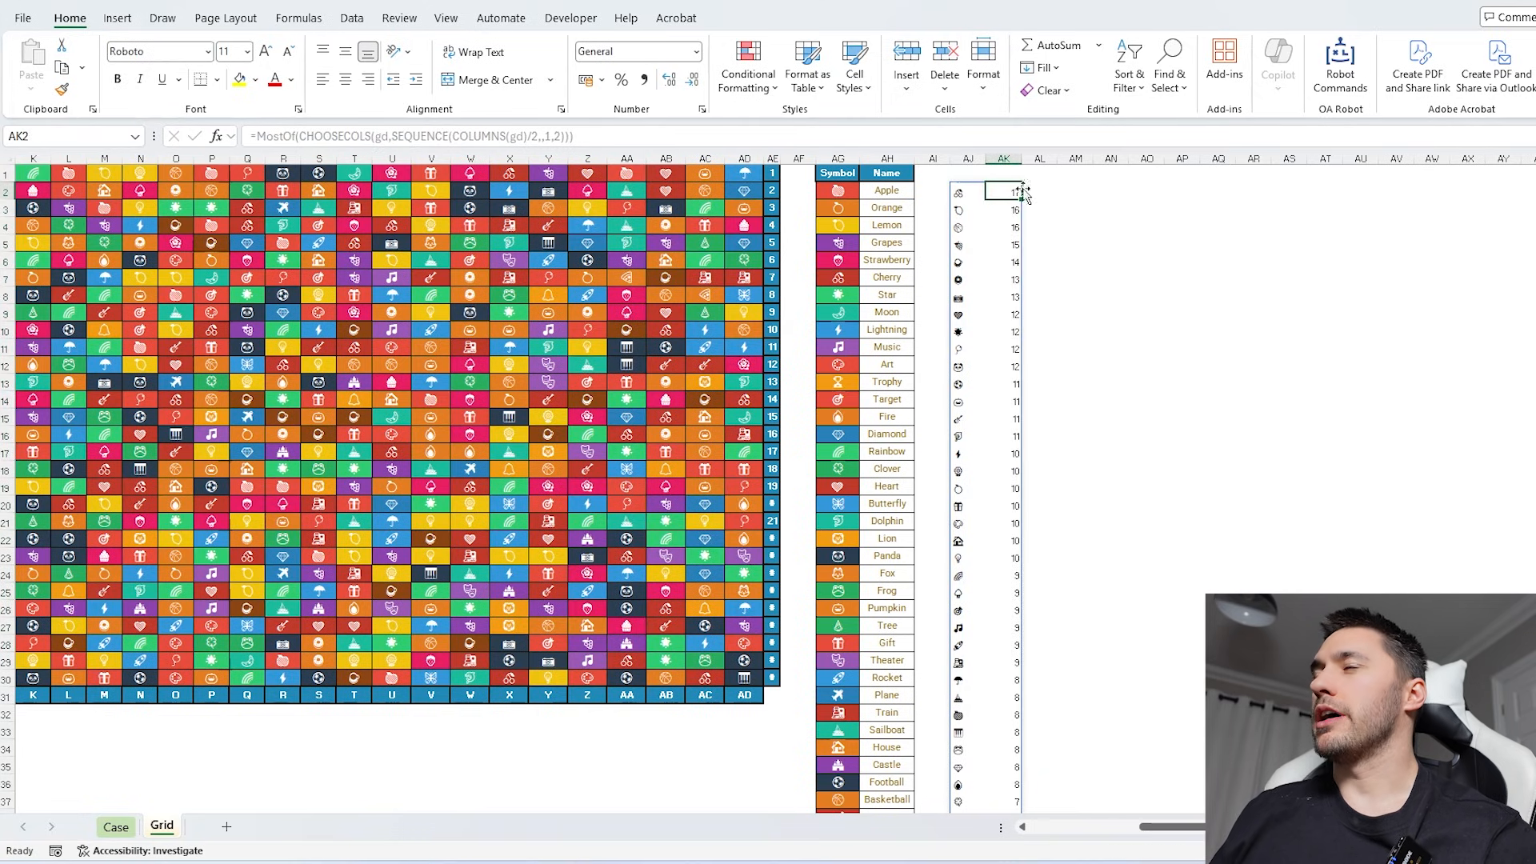
click(966, 191)
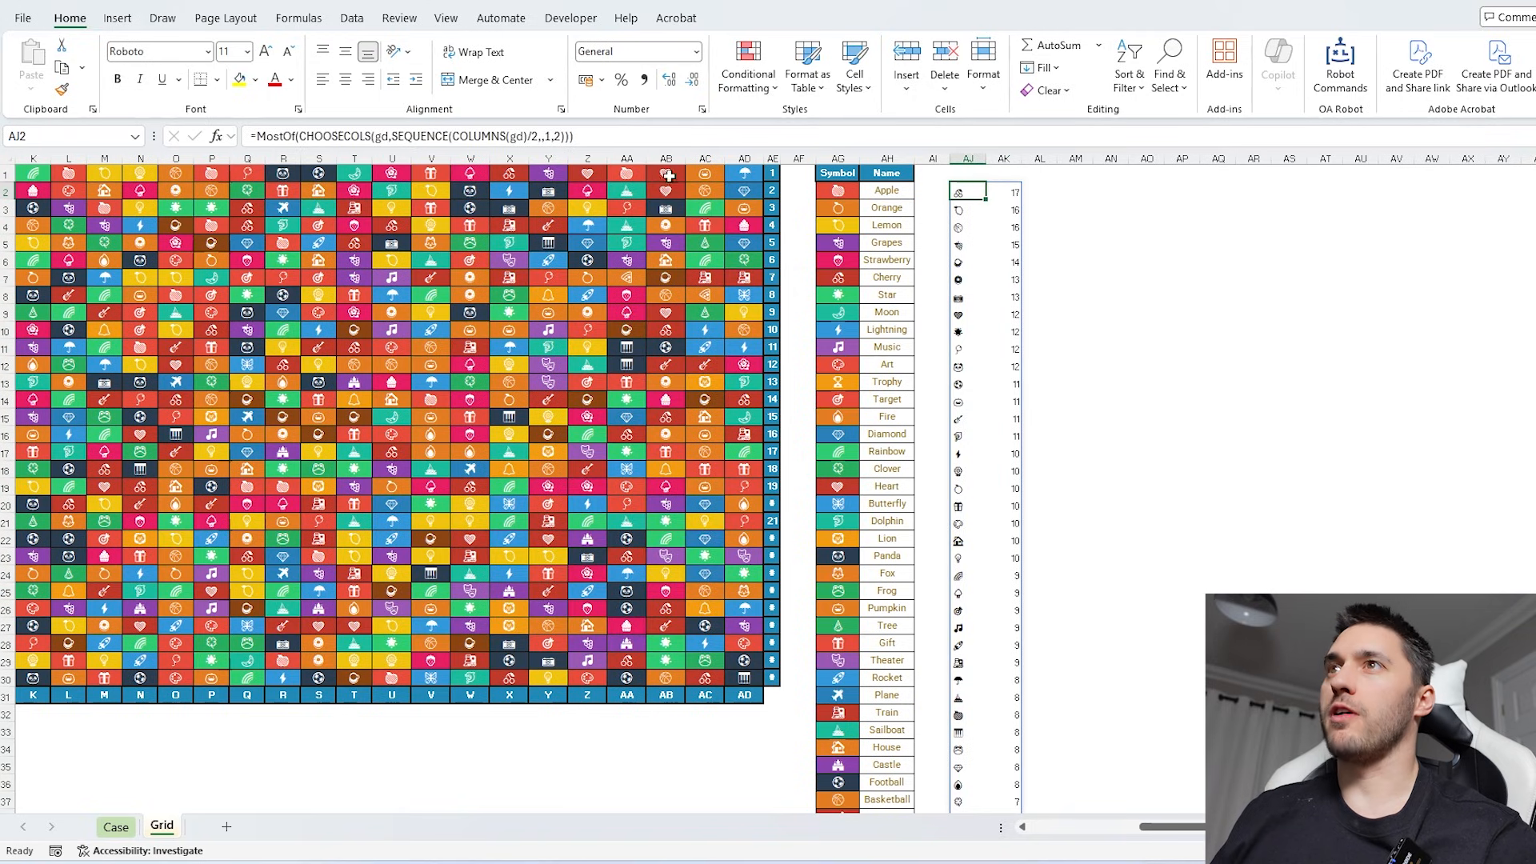
click(258, 137)
text(/)
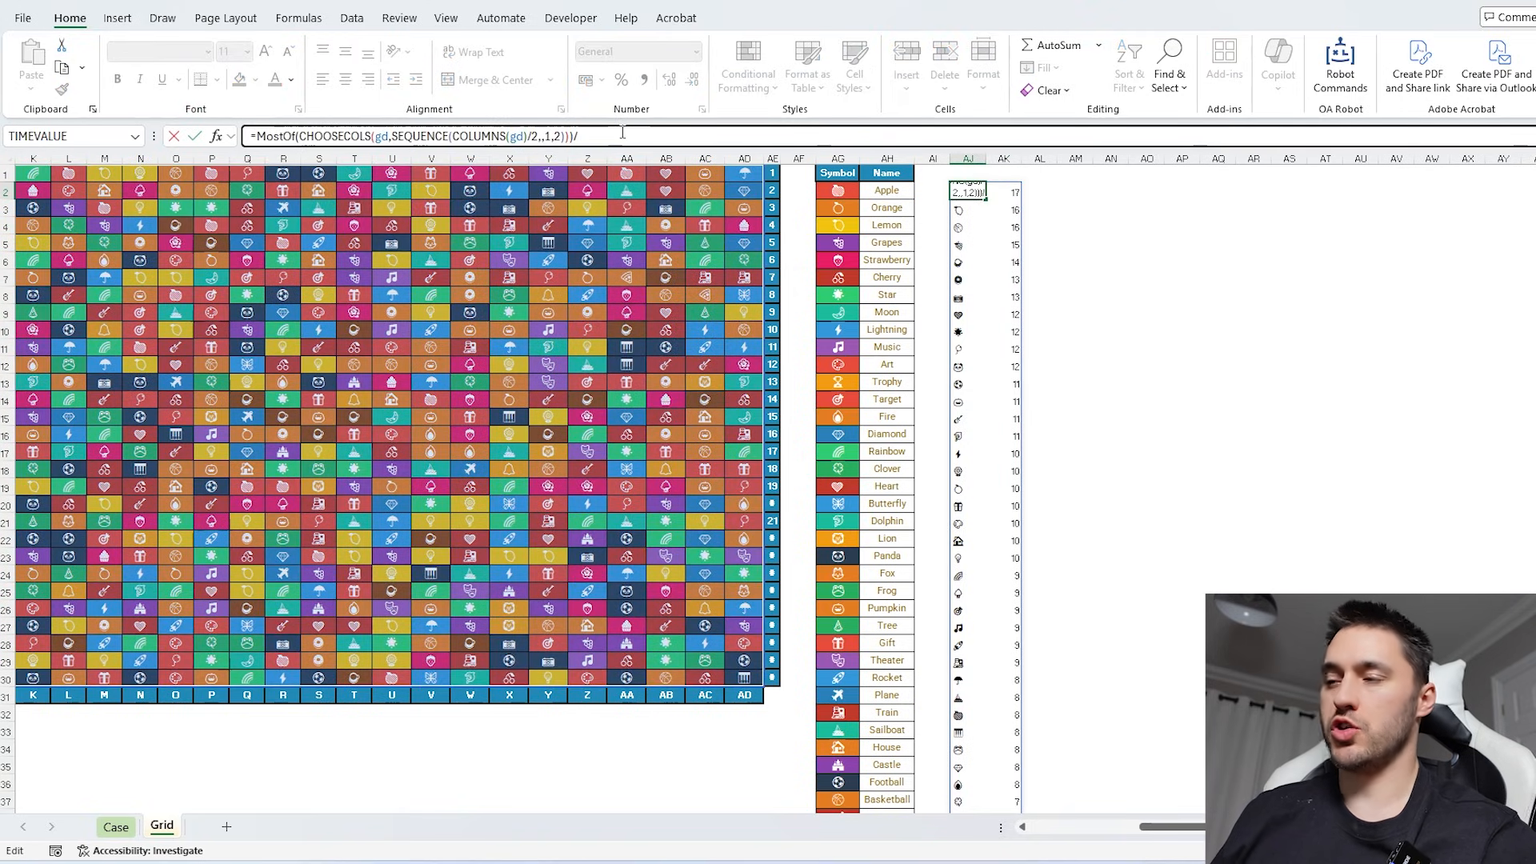
text(2)
key(Return)
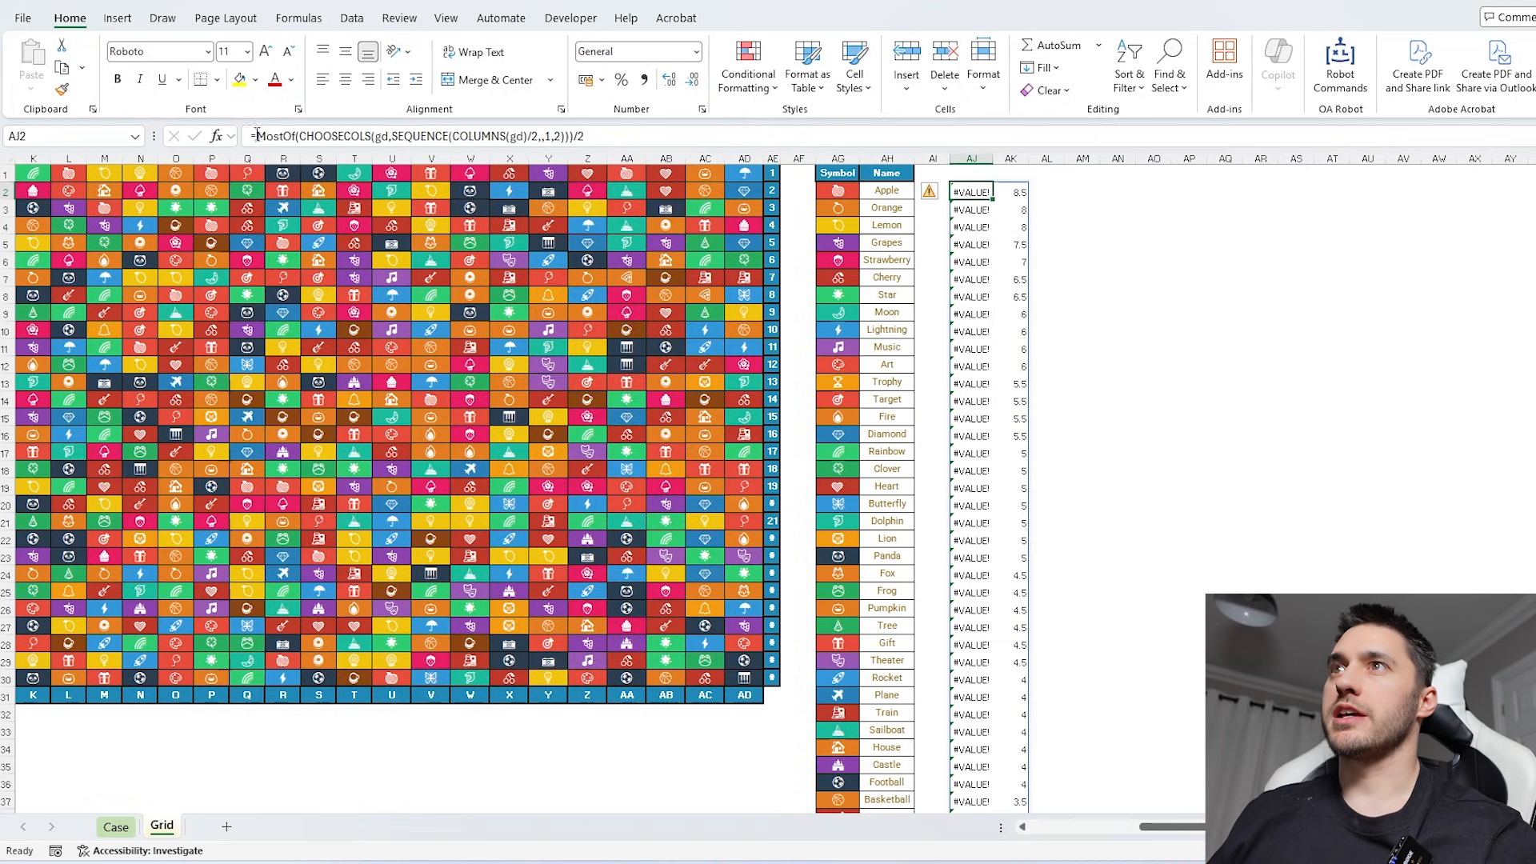
- Wrap the AJ2 formula in INT to keep only whole pairs, and select column AK to read its total
click(256, 134)
text(INT()
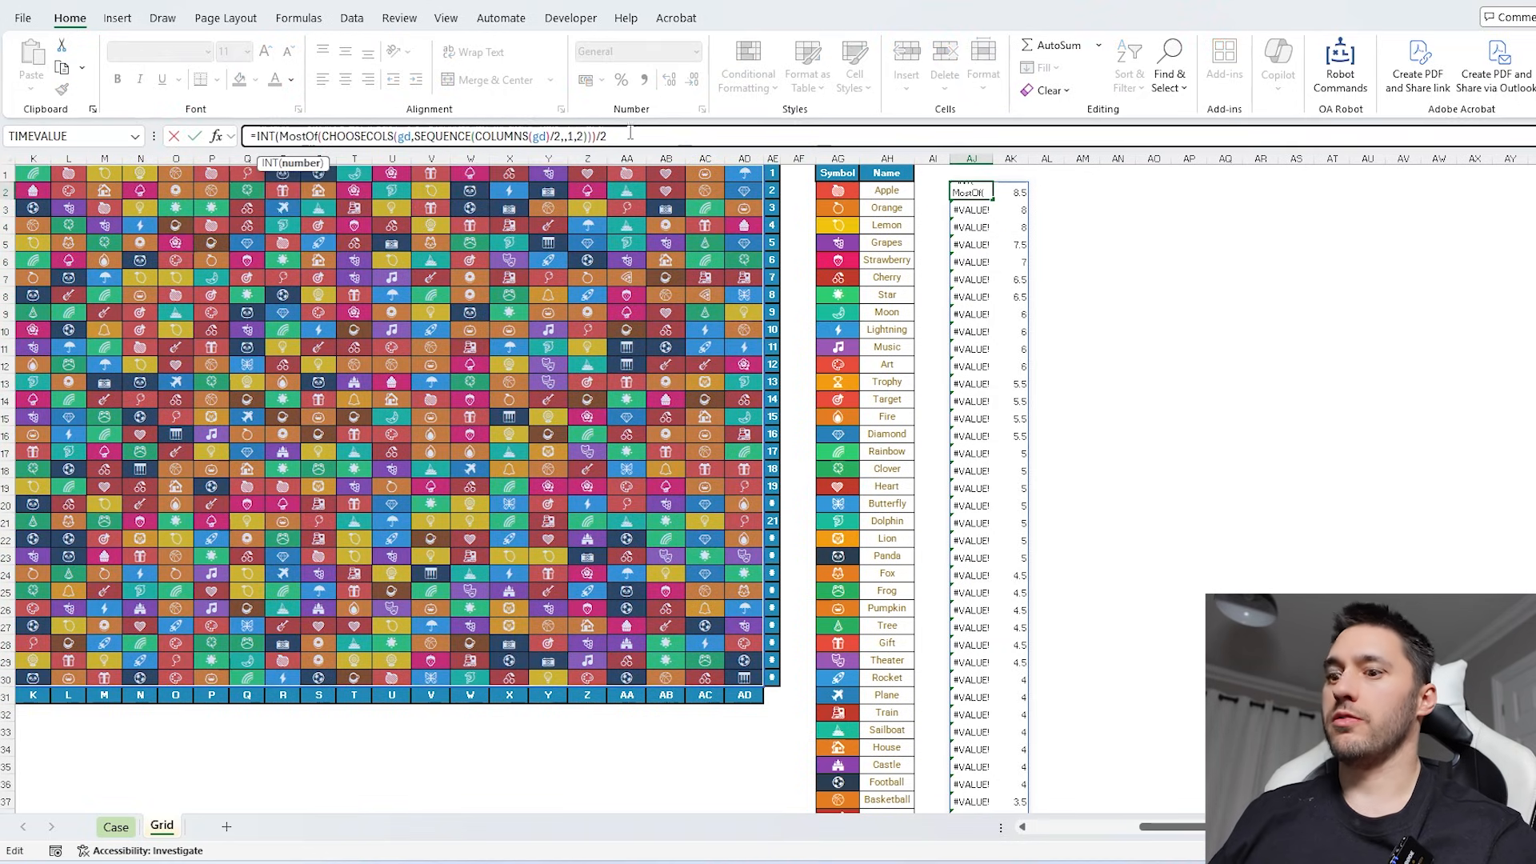
click(650, 136)
text())
key(Return)
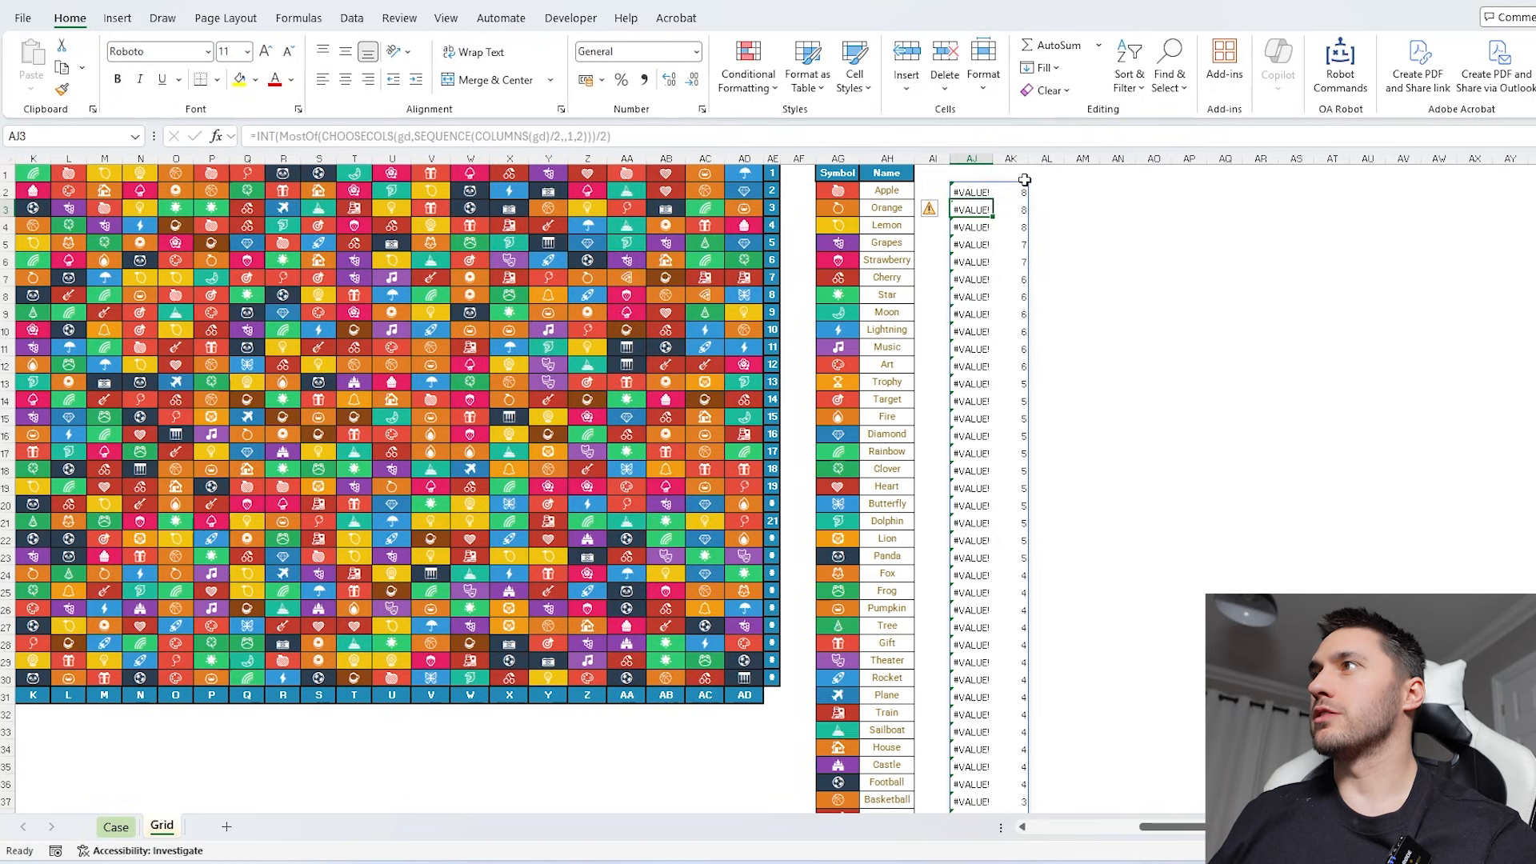
drag(1010, 192, 1020, 544)
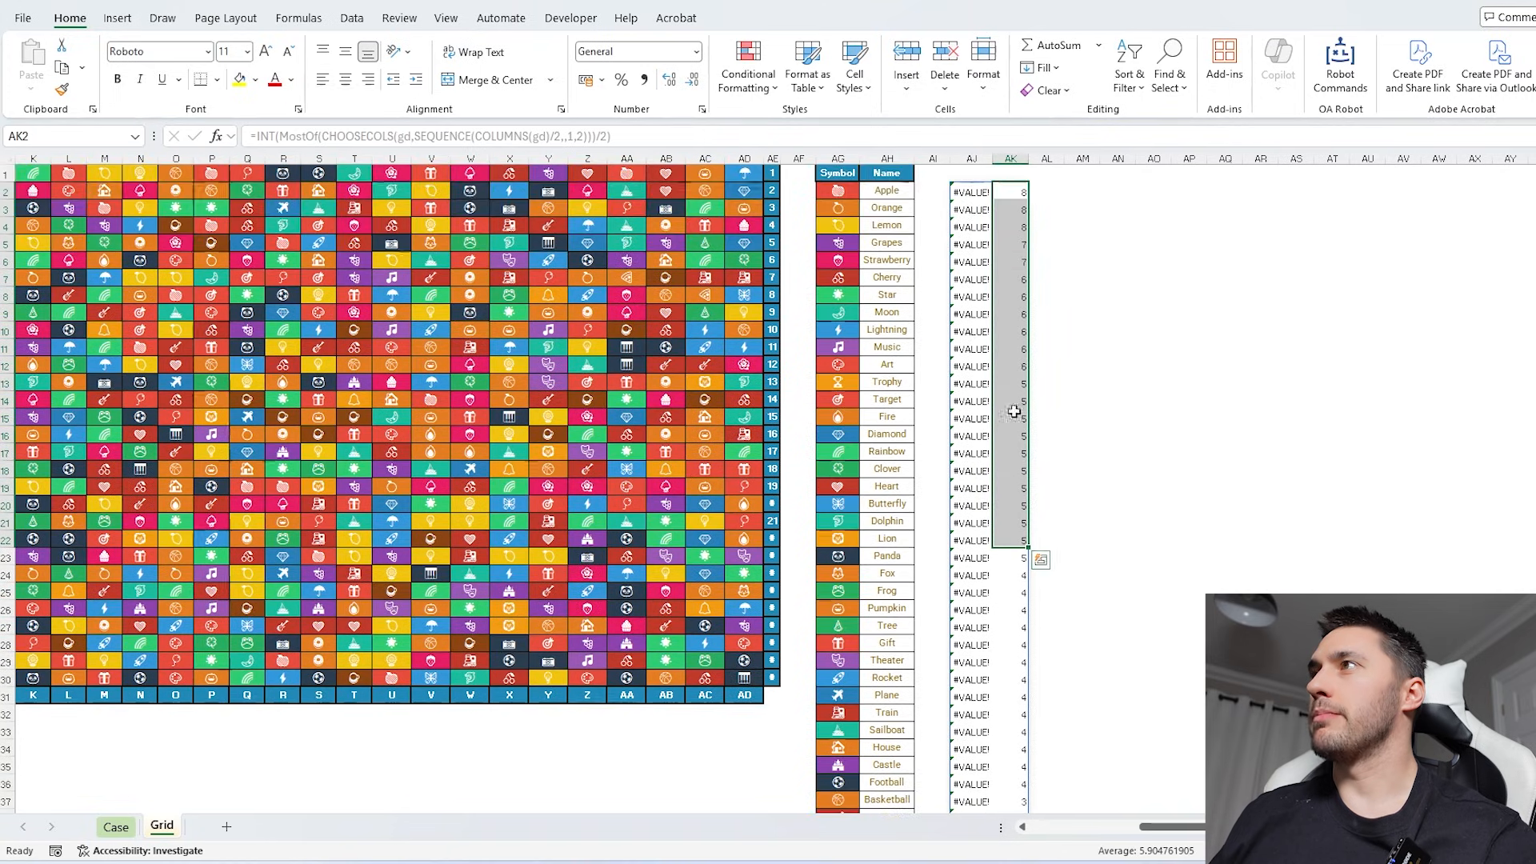
click(1012, 157)
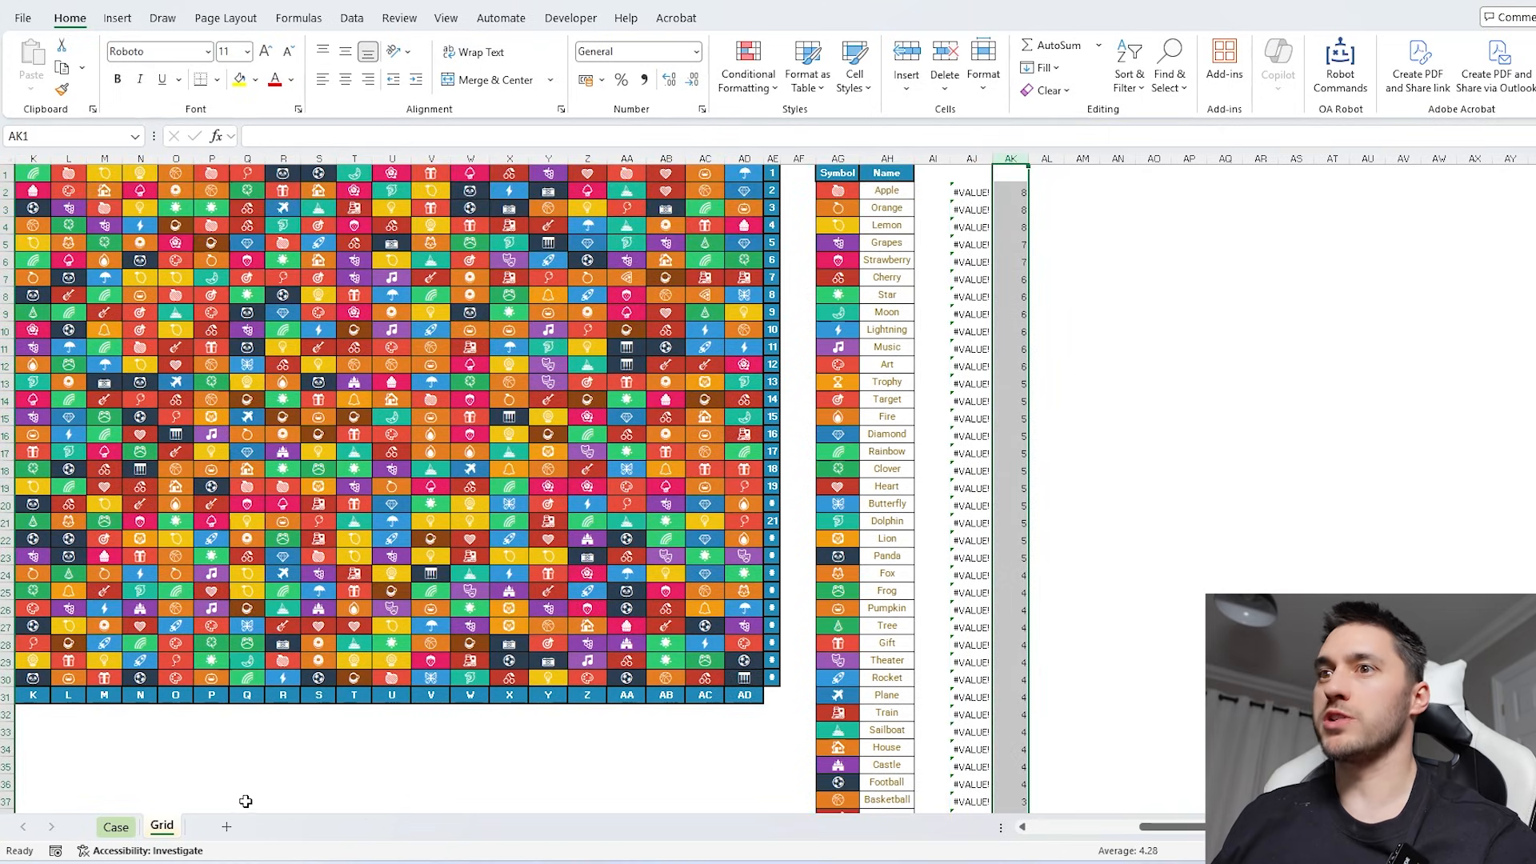
- Enter 214 as the Bonus 4 answer on the Case sheet
click(116, 826)
click(378, 554)
text(214)
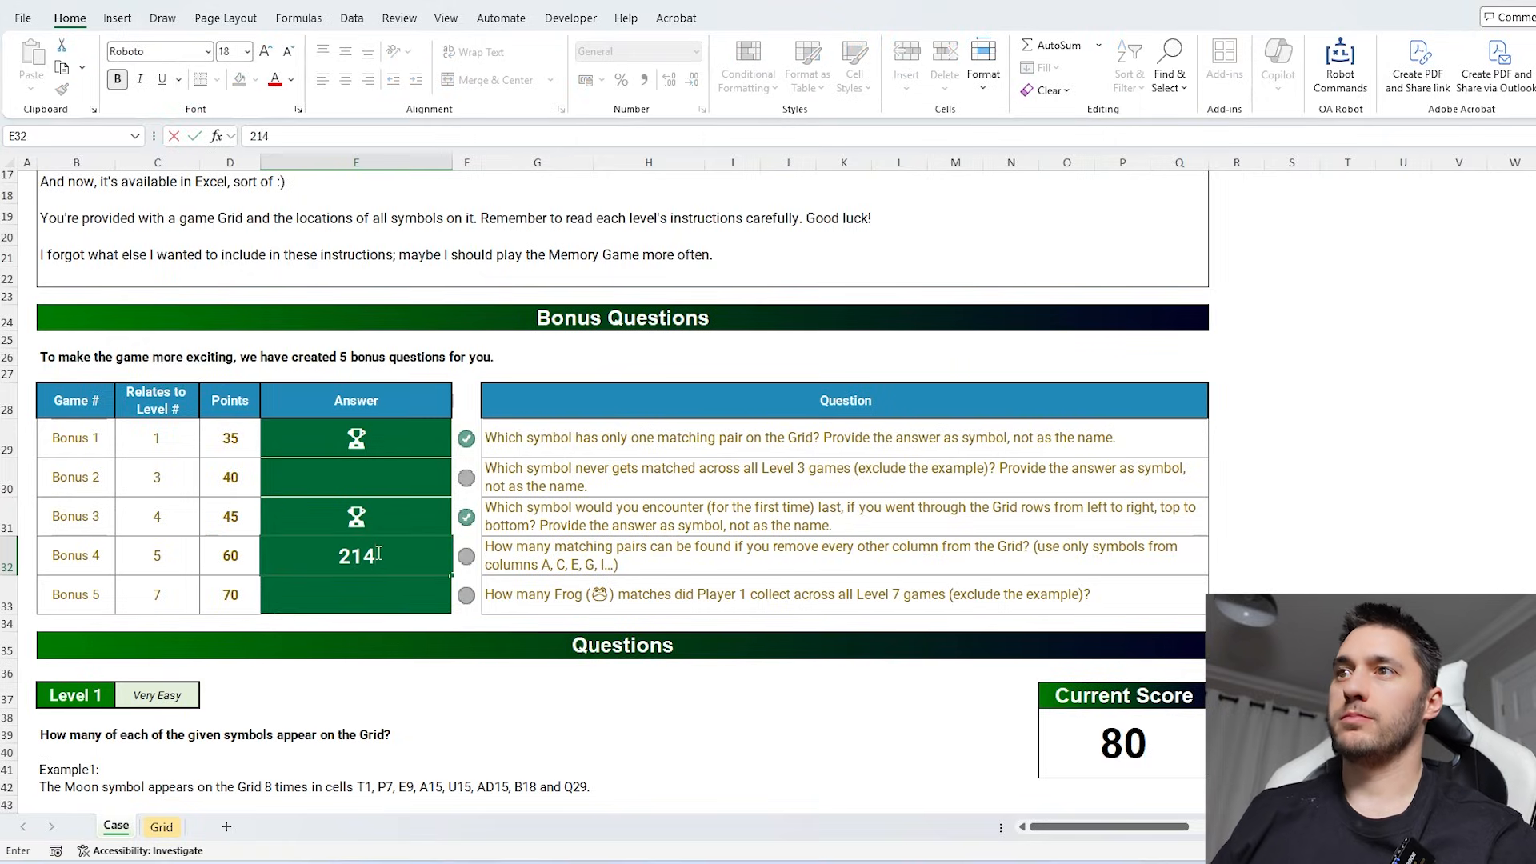
key(Return)
key(Return)
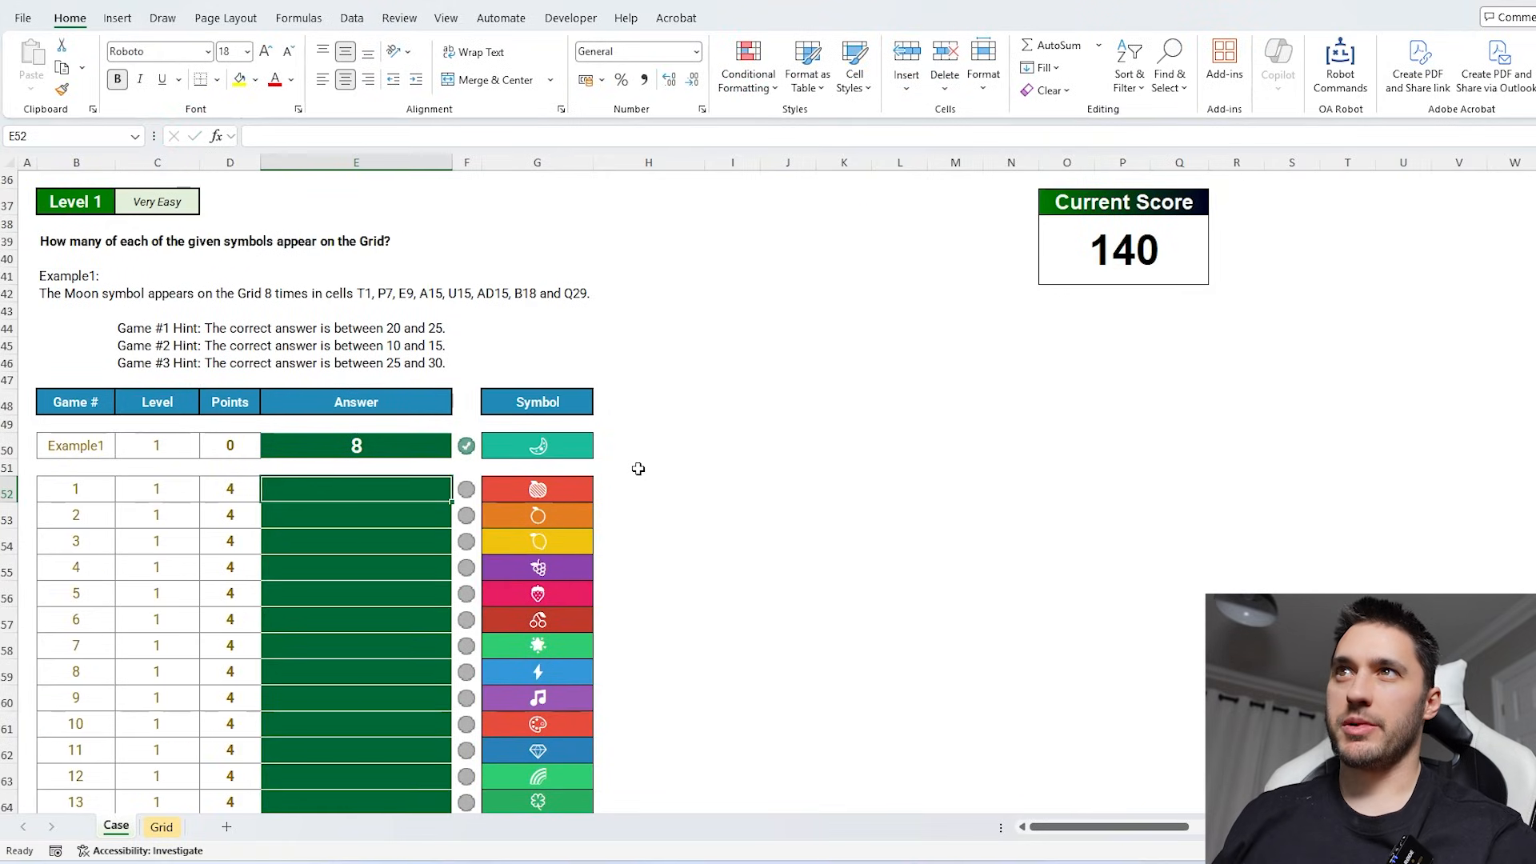
- Enter =COUNTIF(gd,G52:G71) in E52 to answer all Level 1 games with their symbol counts
text(=counti)
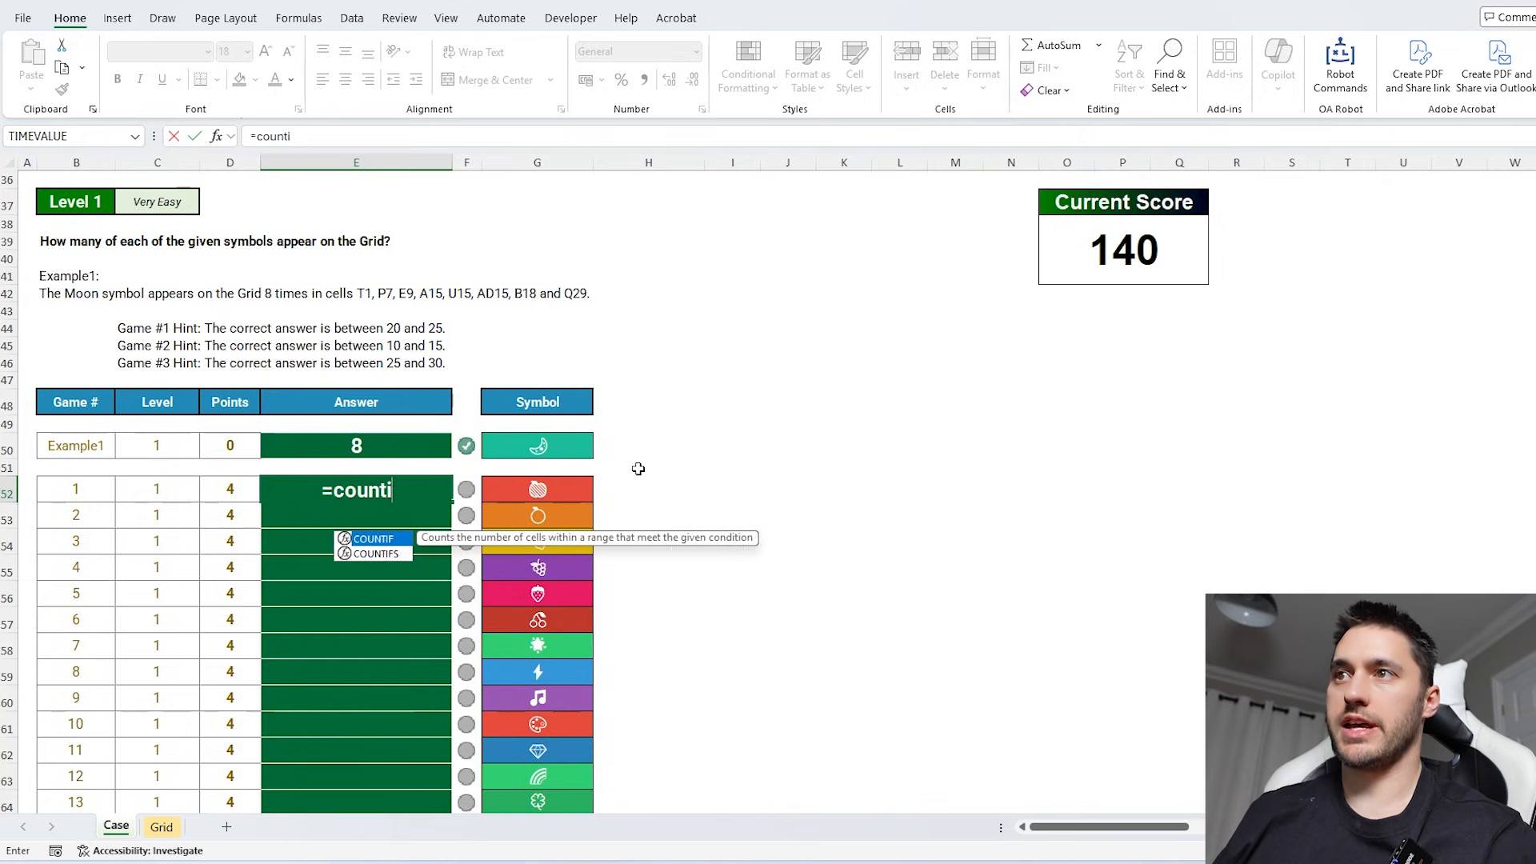
key(Tab)
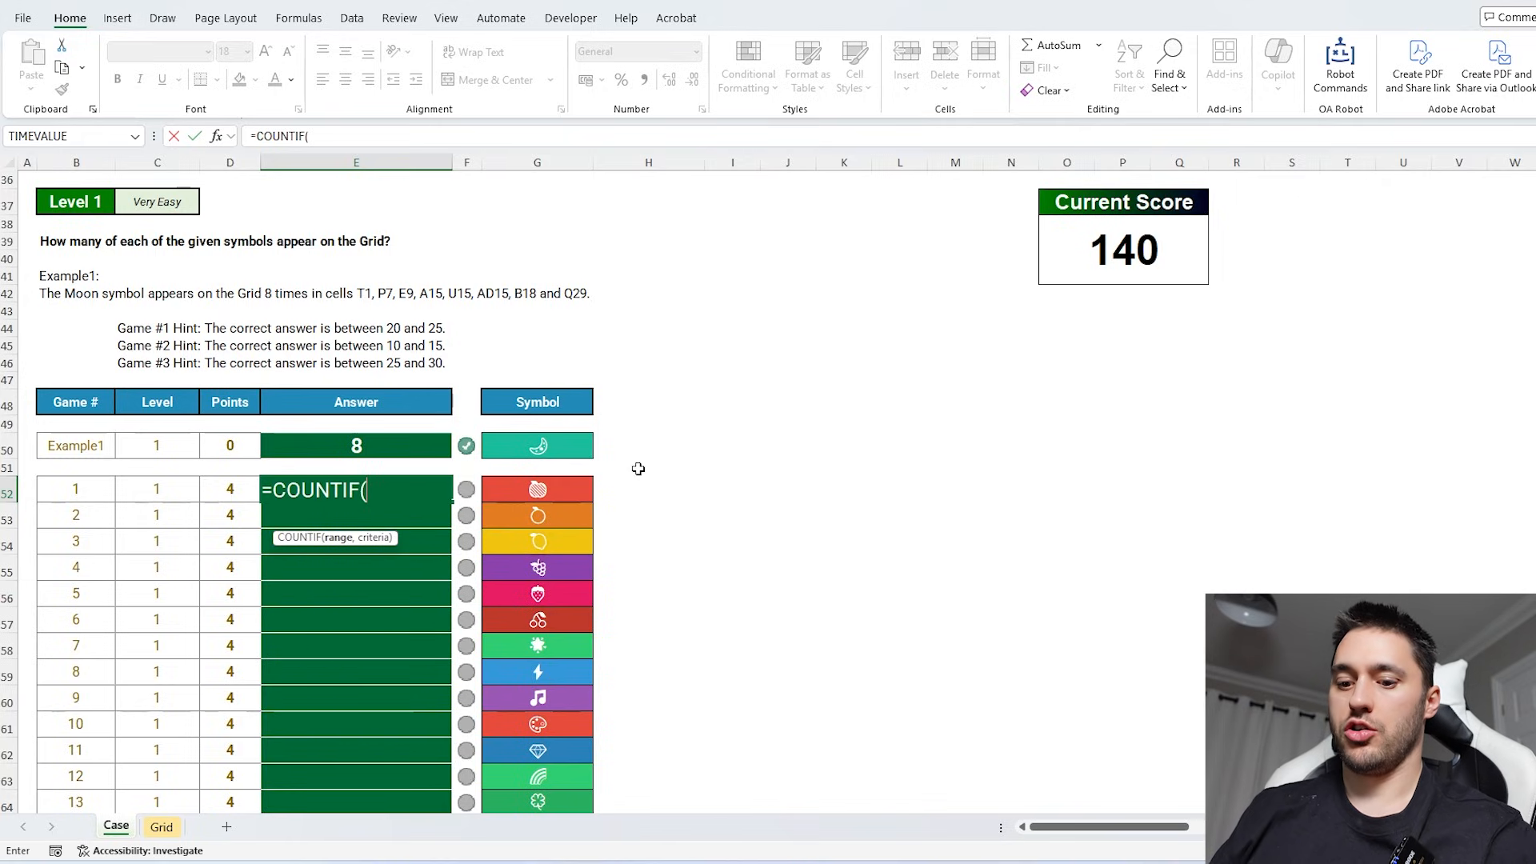
text(gd,)
click(561, 485)
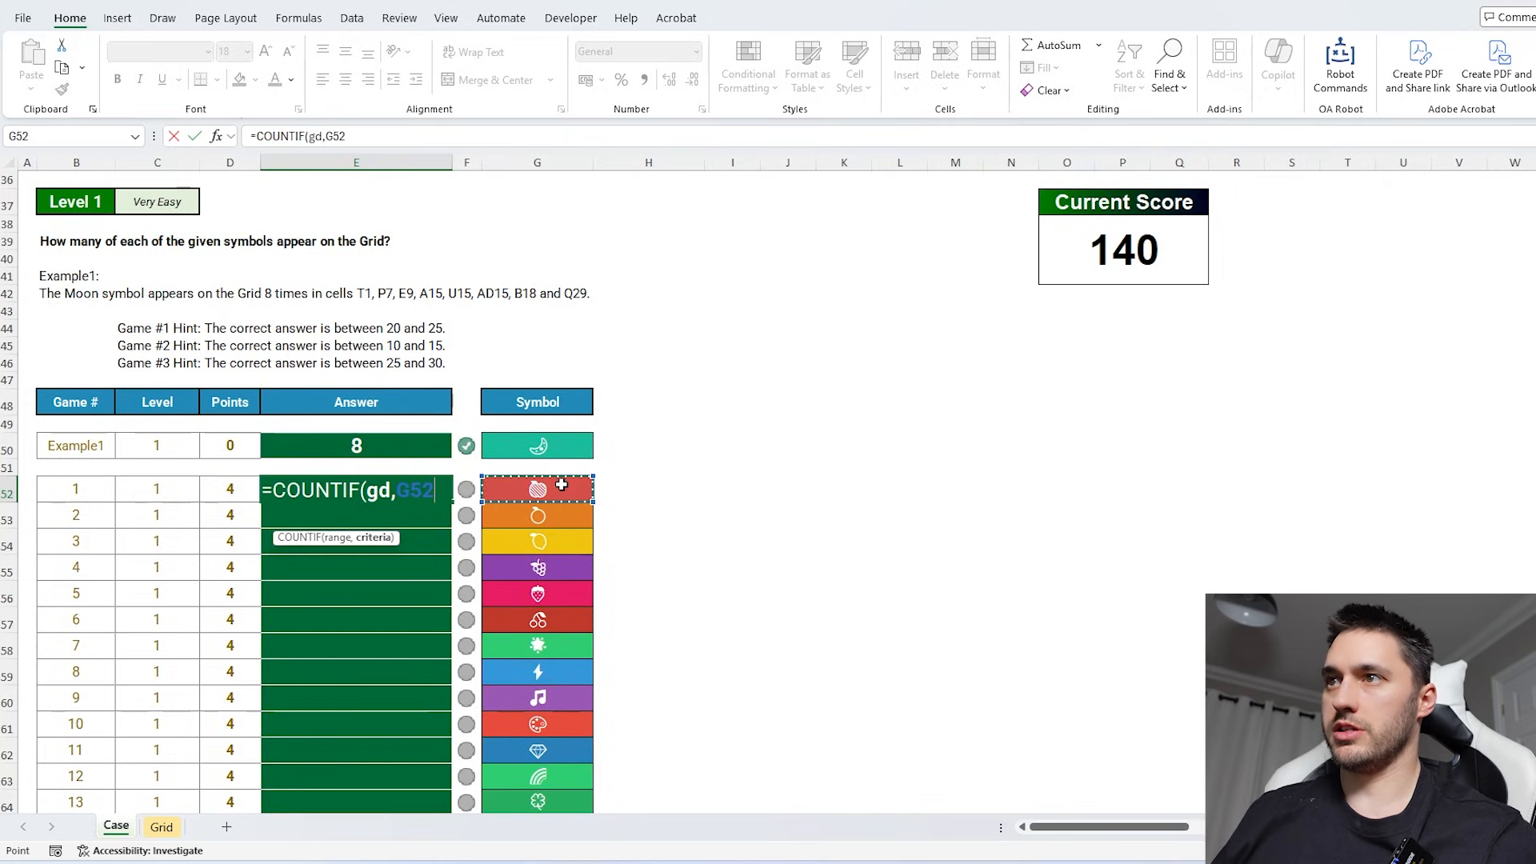
key(ctrl+shift+Down)
key(Return)
scroll(419, 456, down, 9)
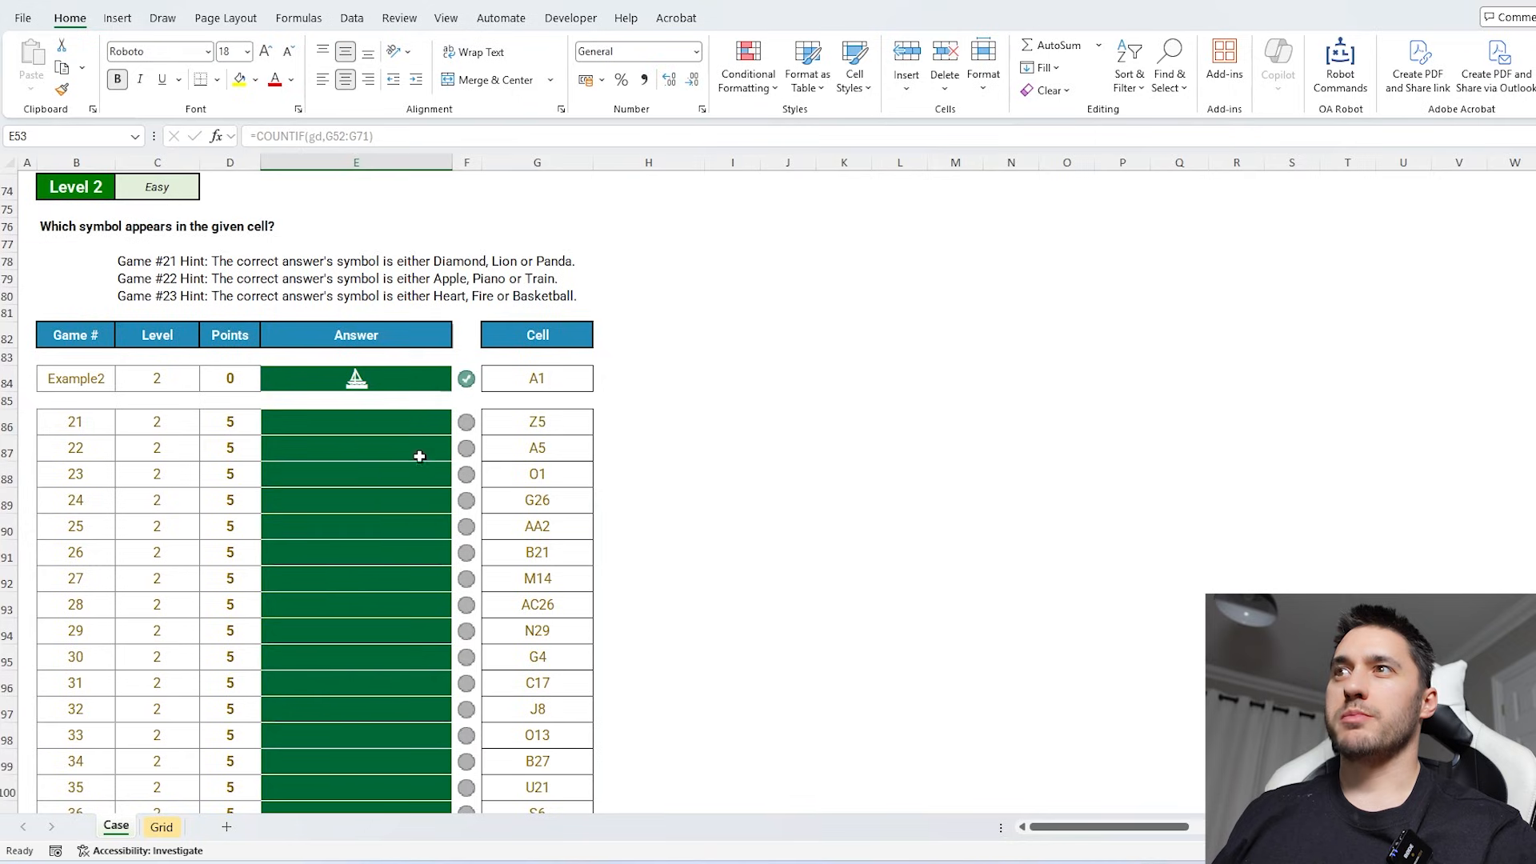
- Enter =Ad_To_Contents(G86:G105,gd) in E86 to return the symbol at each Level 2 cell address
click(405, 424)
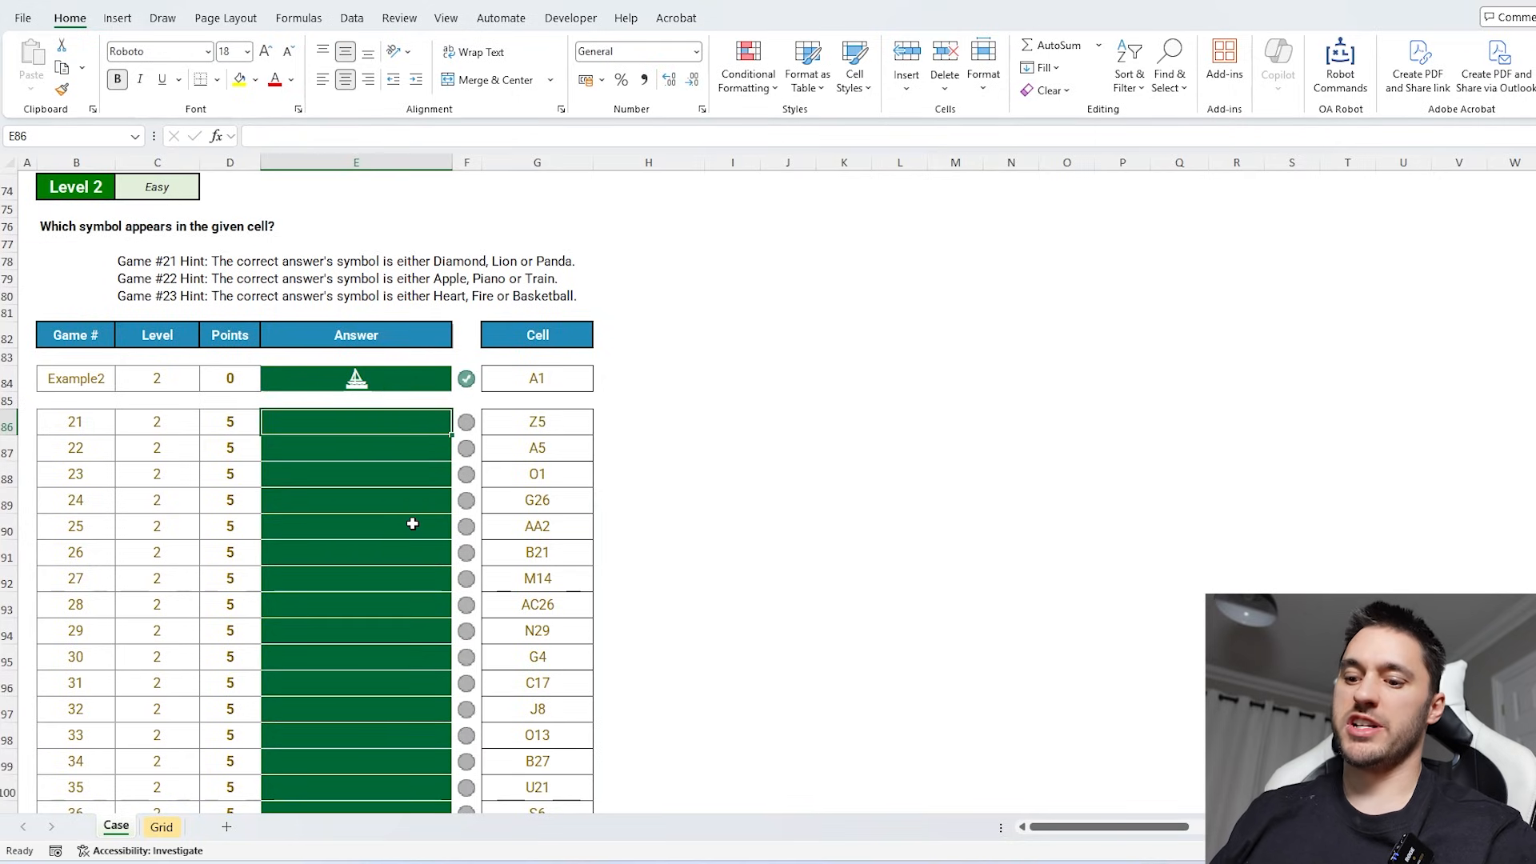
text(=ad)
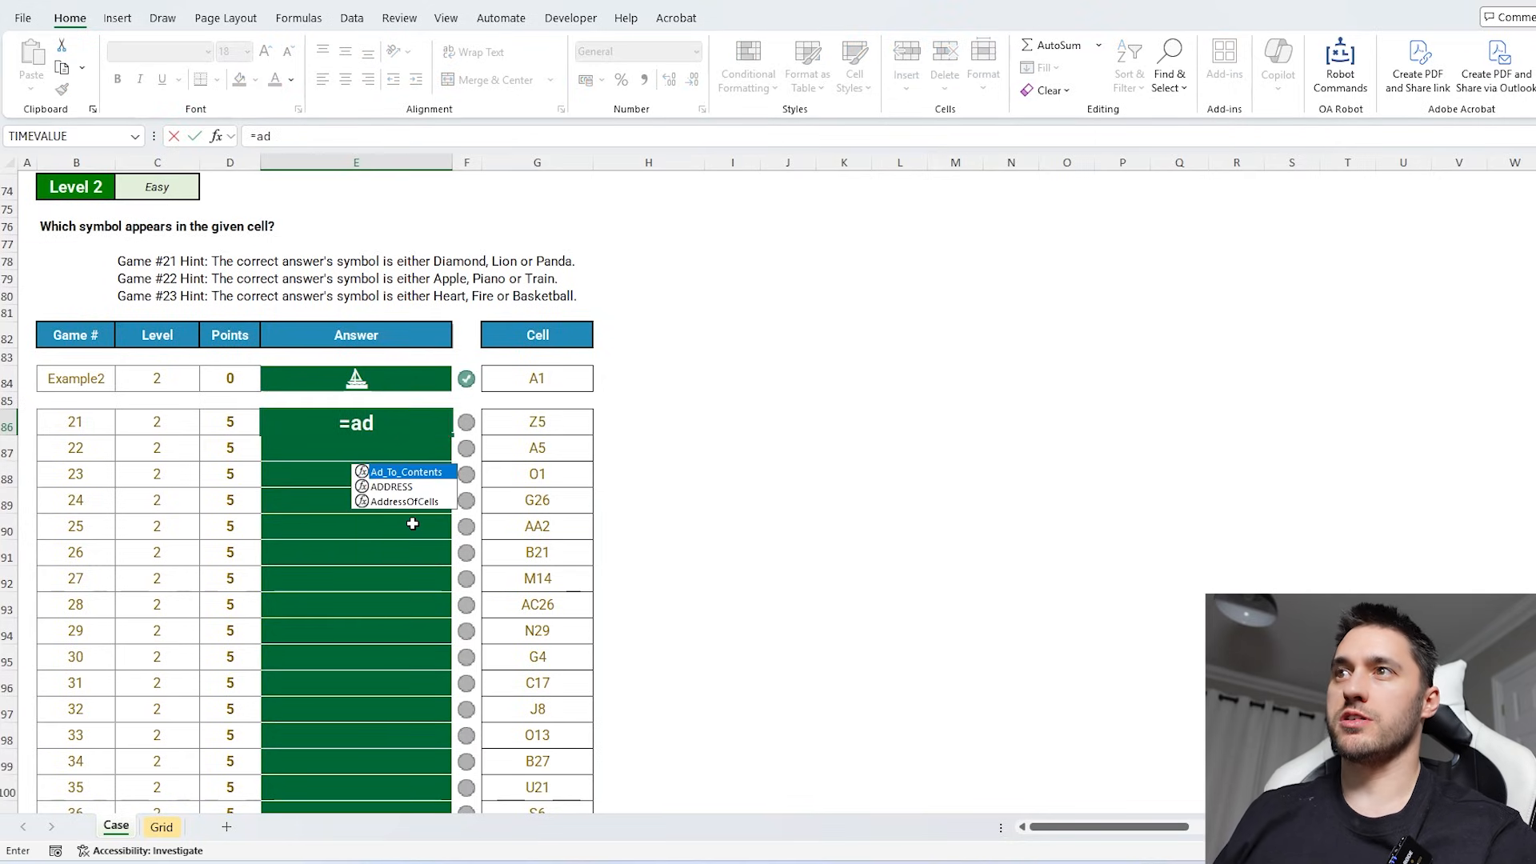
key(Tab)
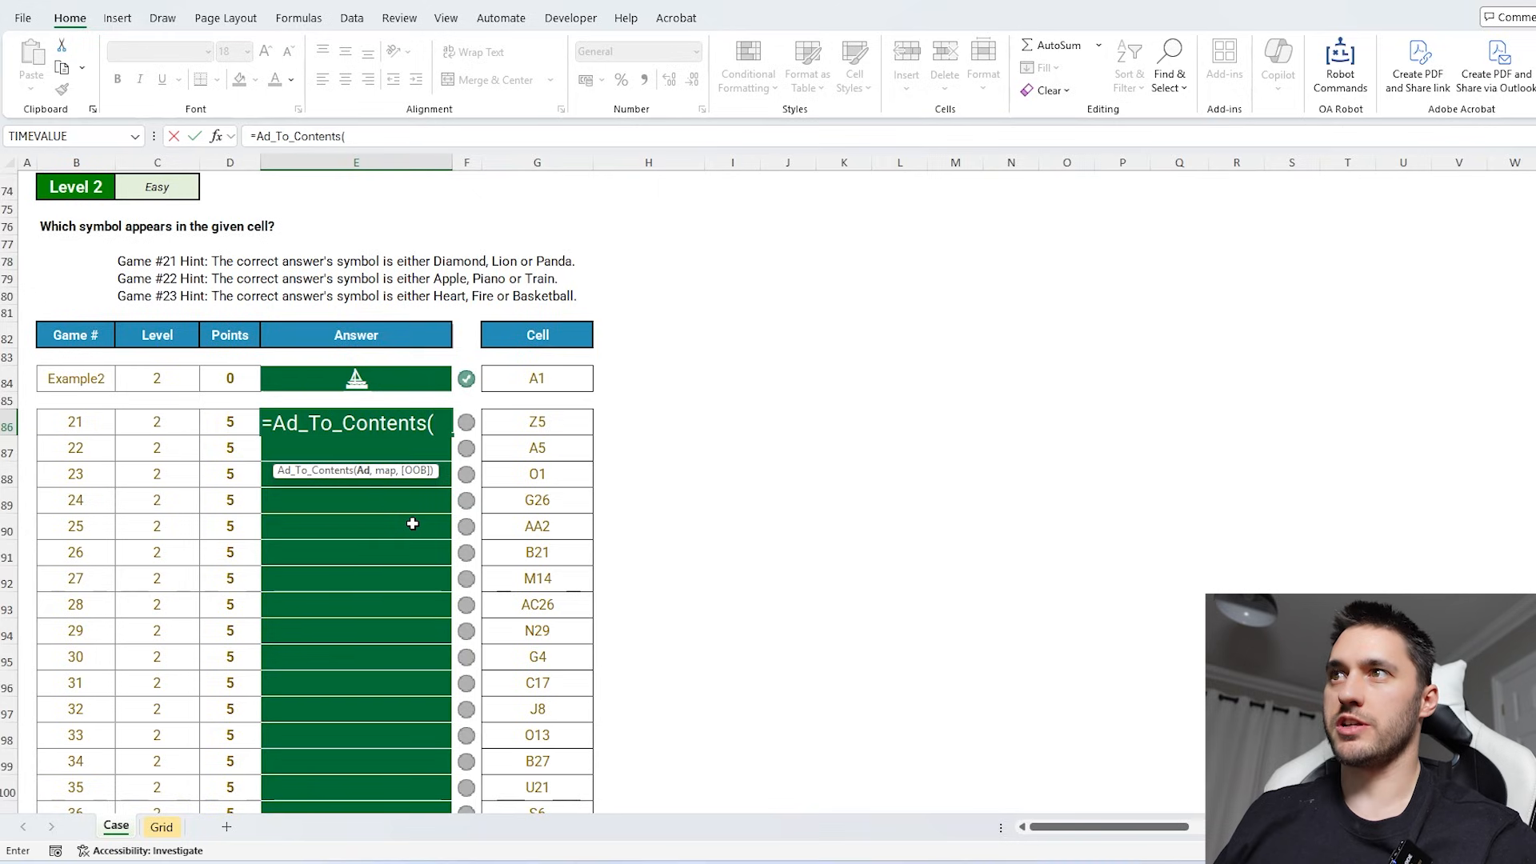
key(Right)
key(Right)
key(ctrl+shift+Down)
text(,g)
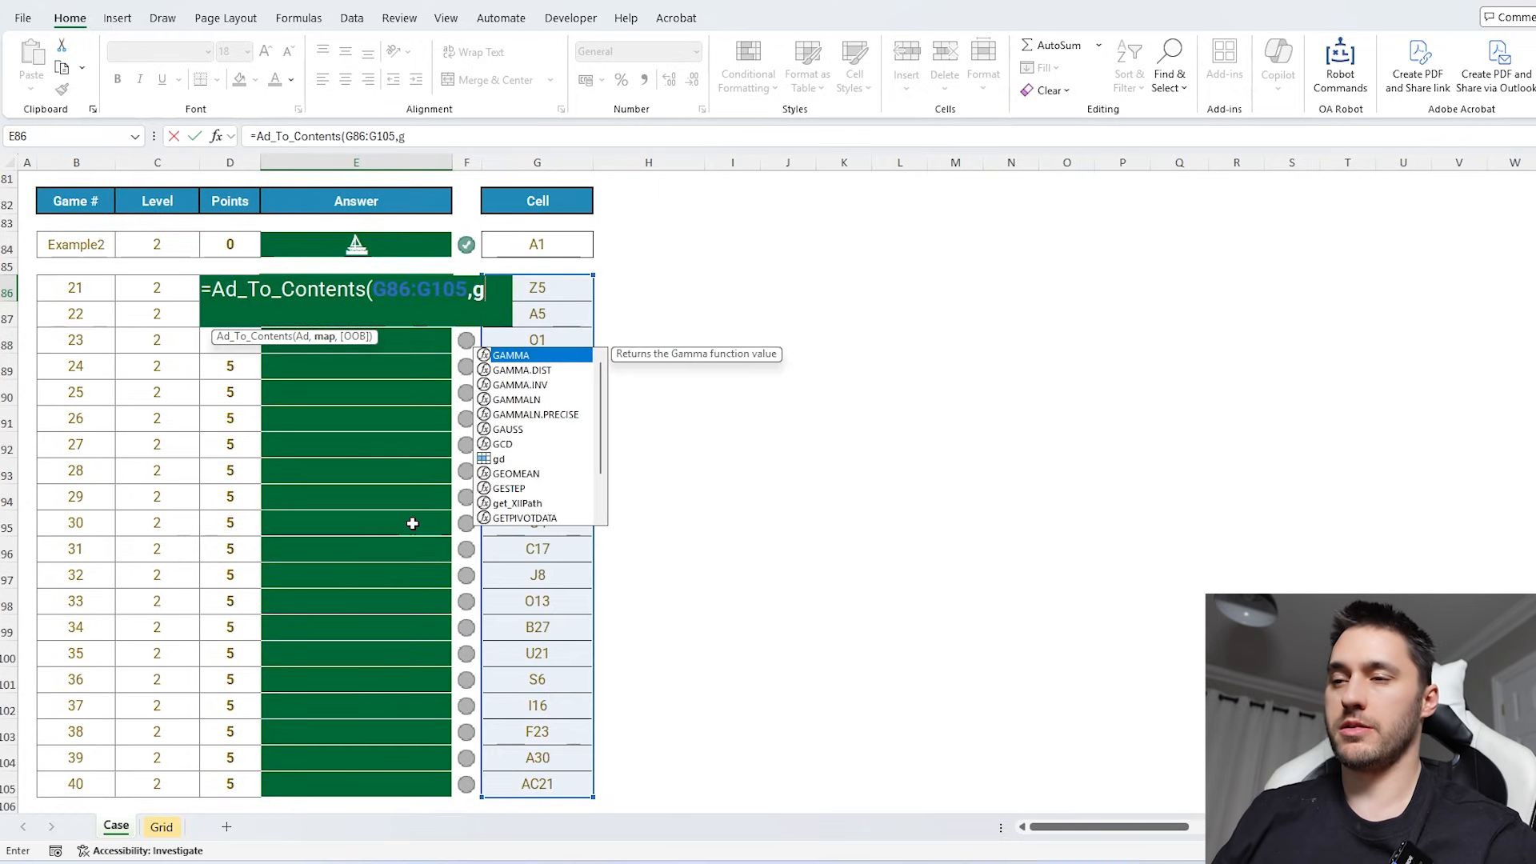
text(d))
key(Return)
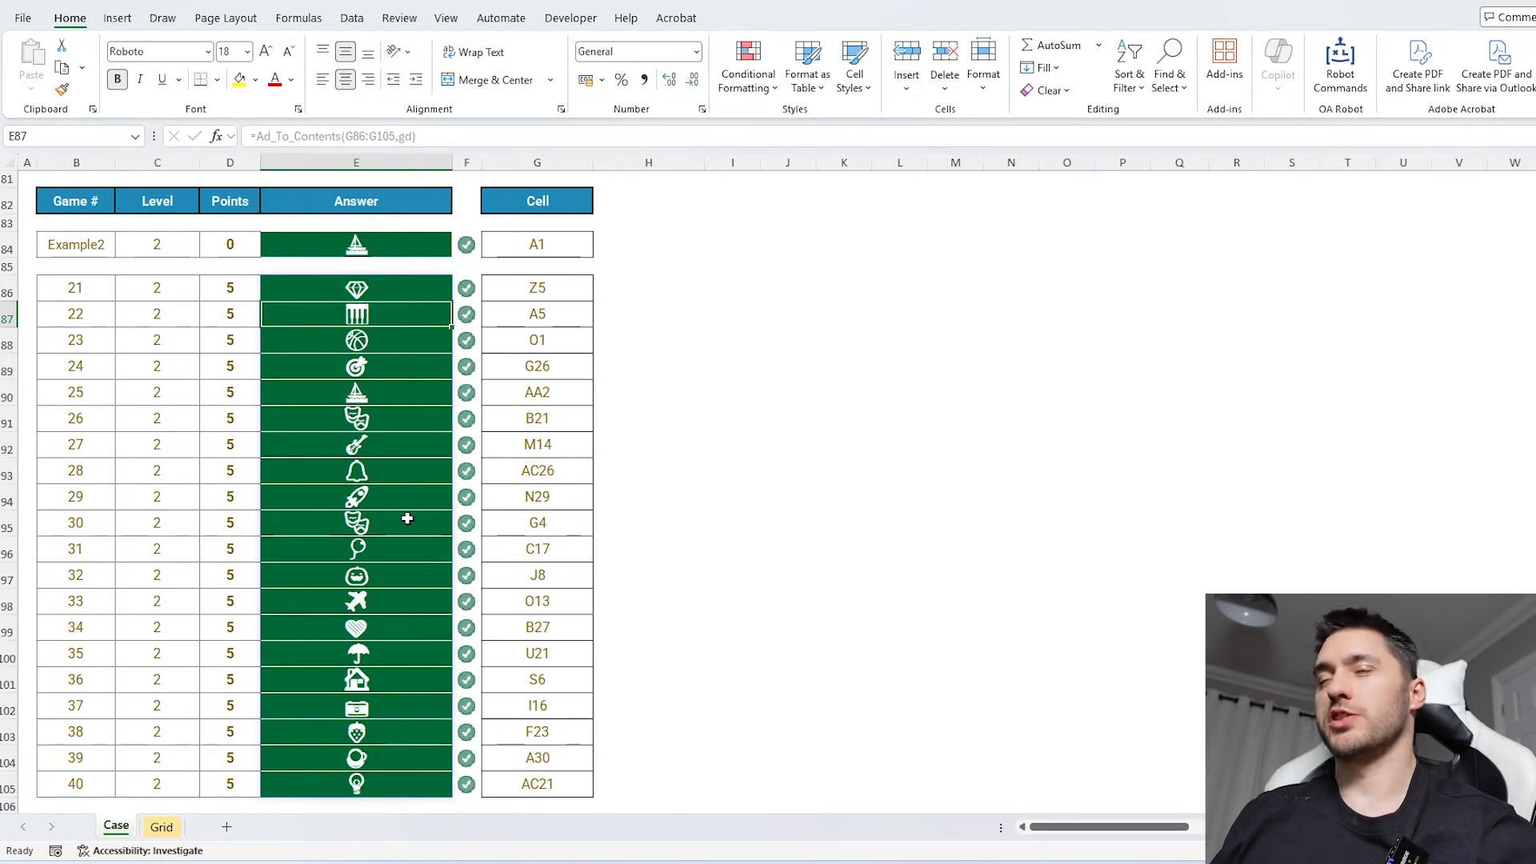
- Review the Level 3 instructions and the card pairs of each turn, and add a new worksheet
scroll(407, 518, down, 2)
click(407, 518)
scroll(552, 528, down, 5)
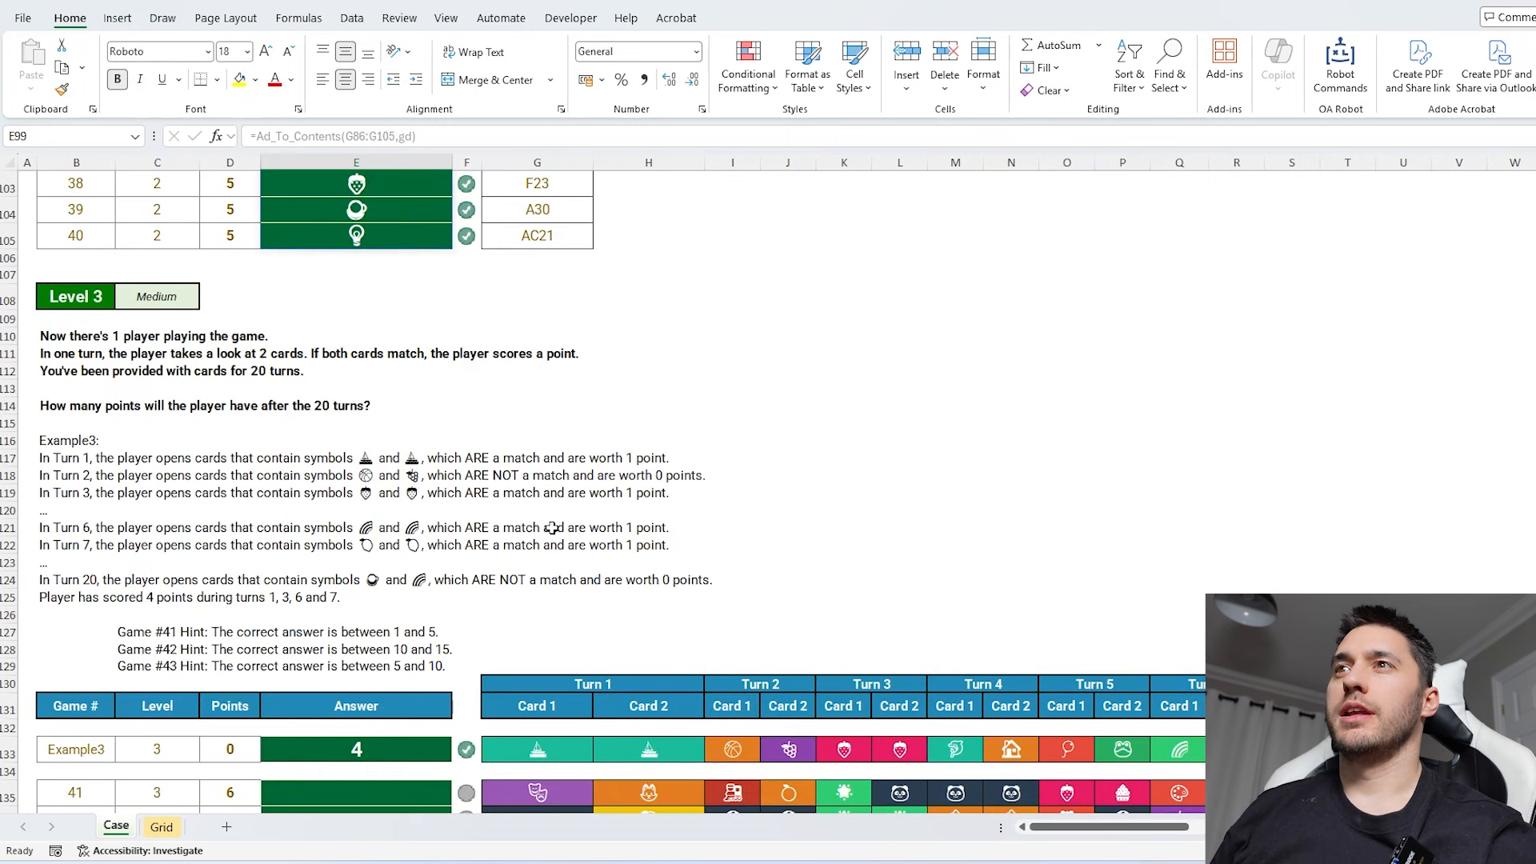
scroll(552, 528, down, 6)
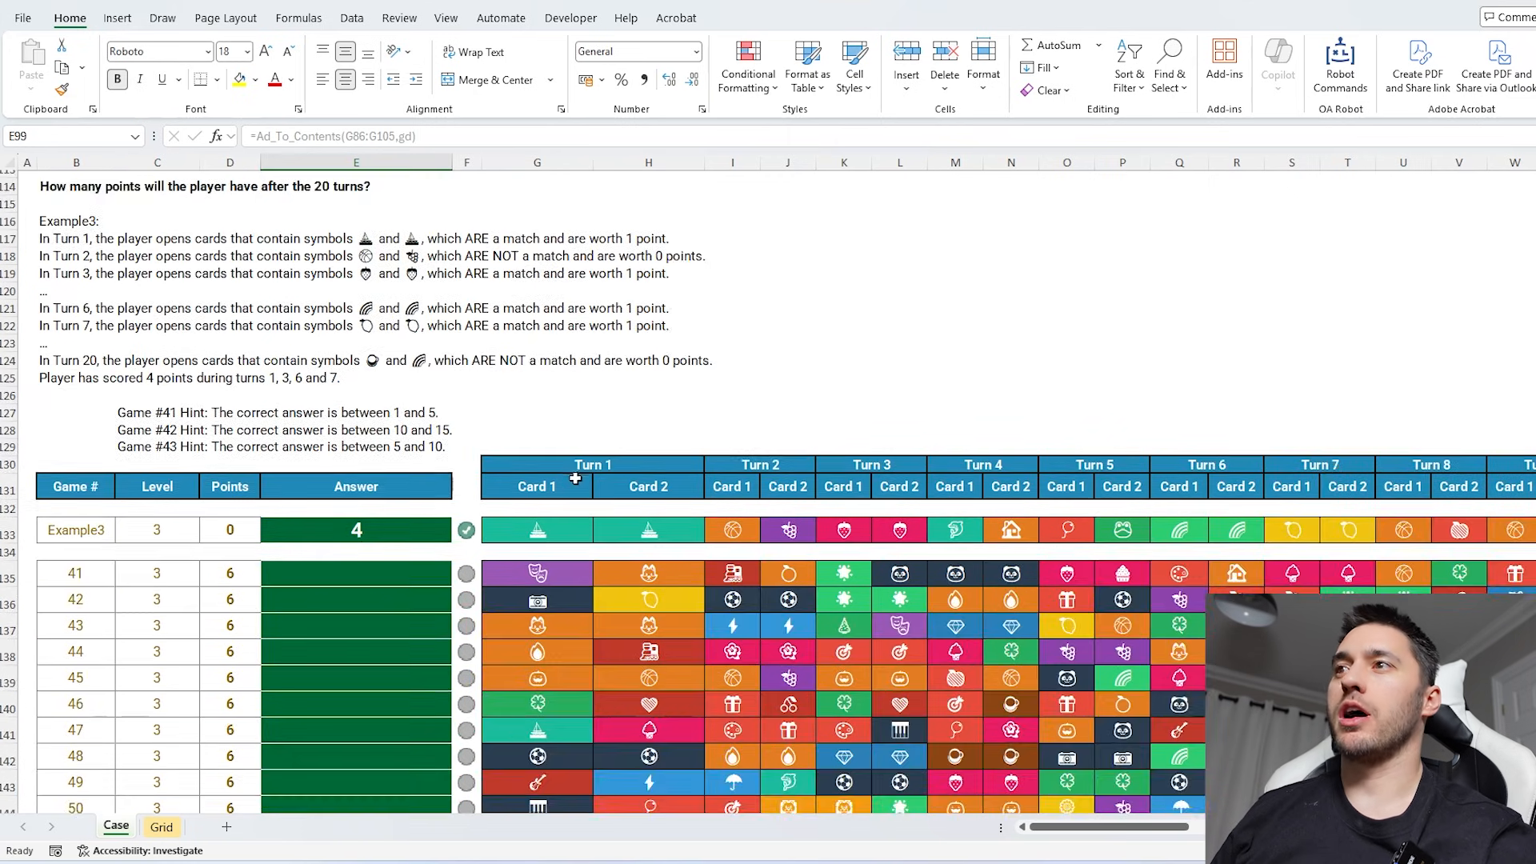
drag(564, 468, 640, 462)
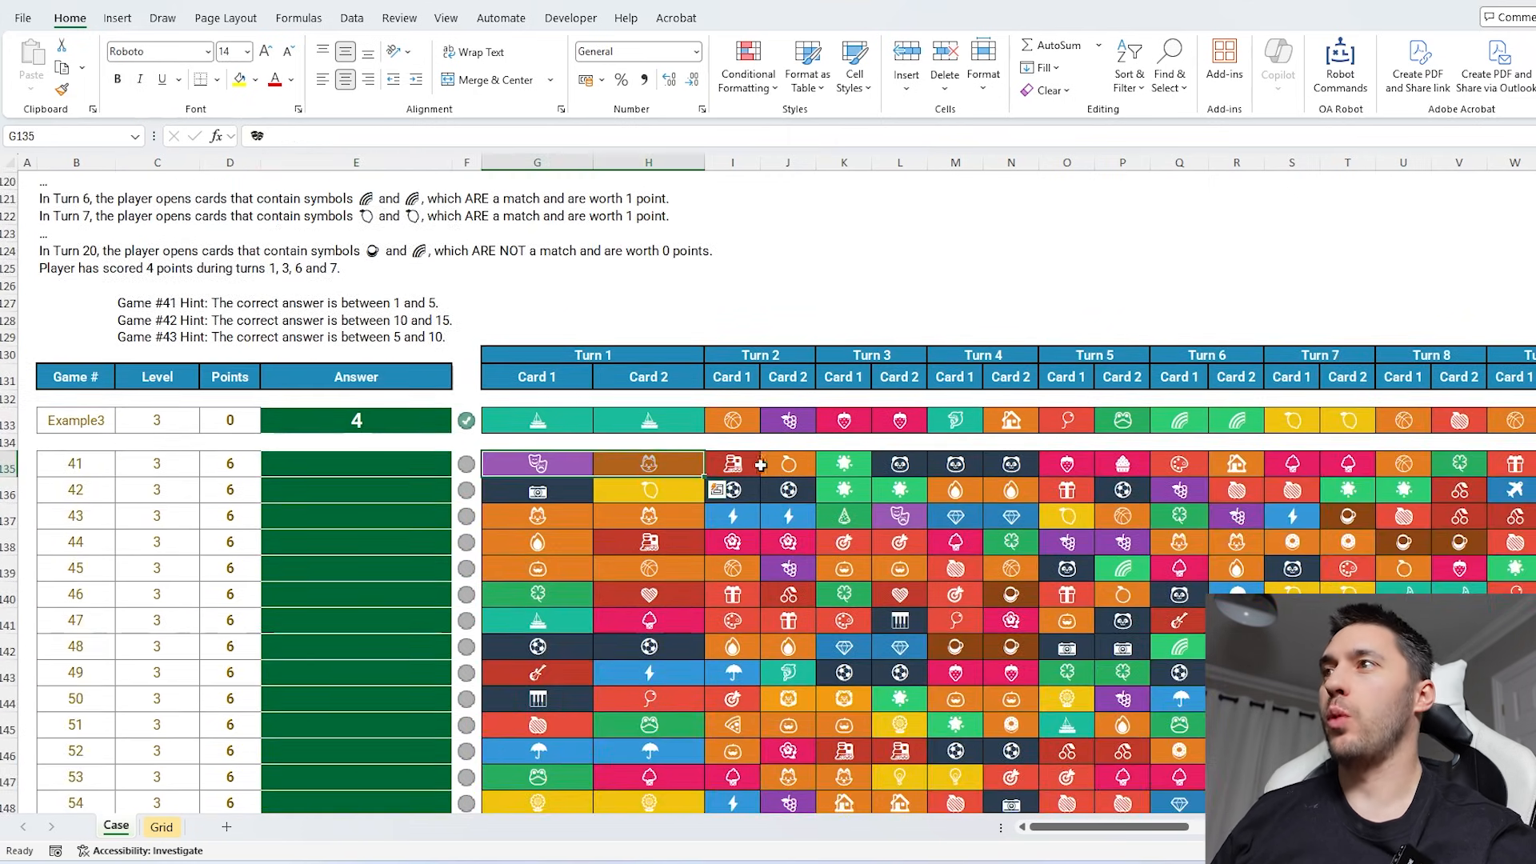
drag(750, 464, 781, 457)
scroll(648, 536, up, 1)
click(226, 827)
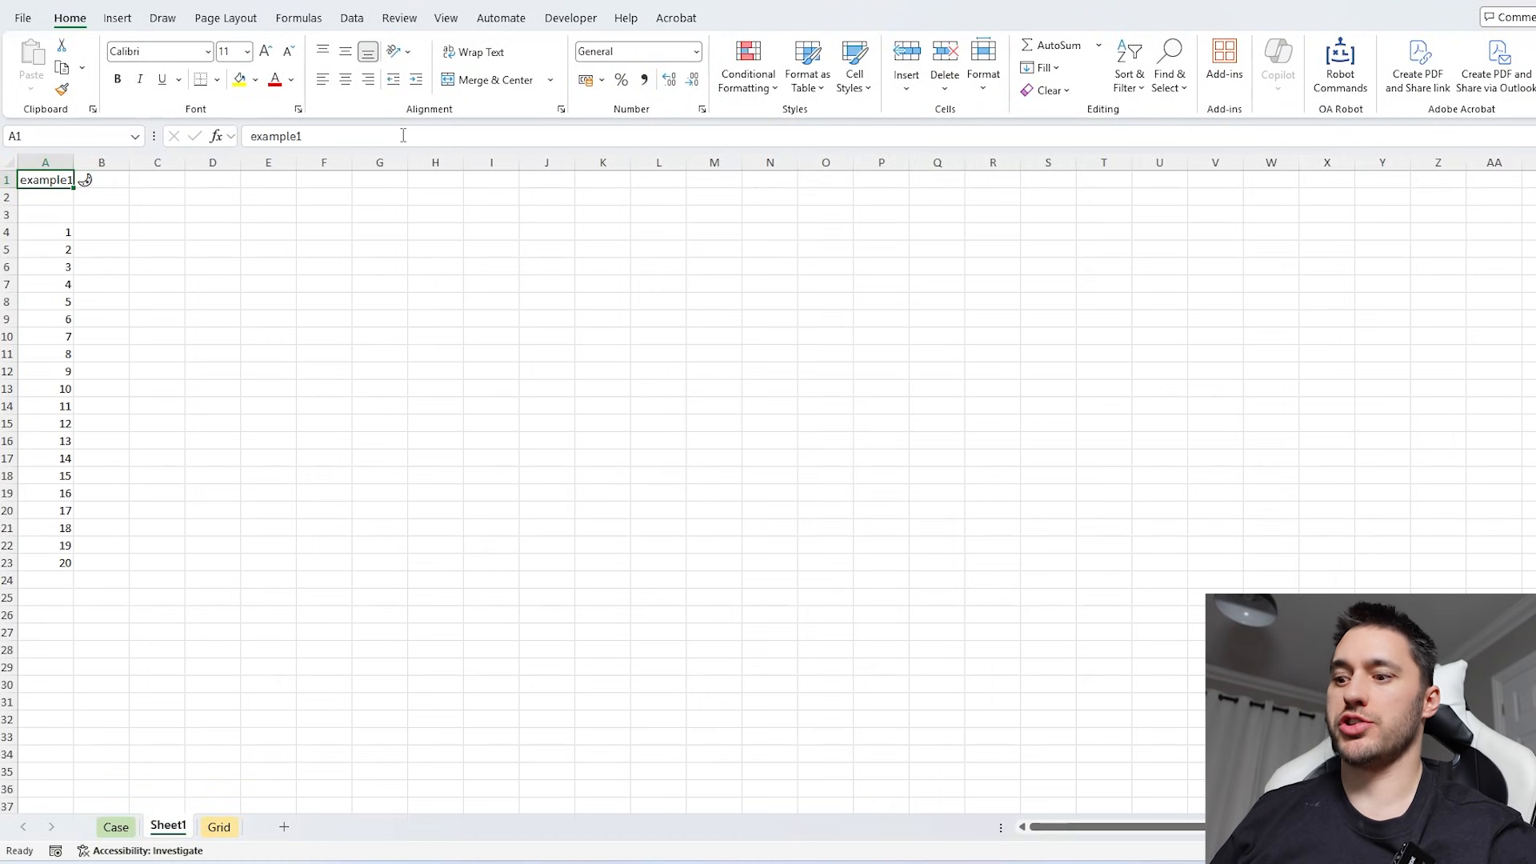
- On the new sheet, confirm example3 as the game in A1 and set the first game number in A4 to 41
click(403, 135)
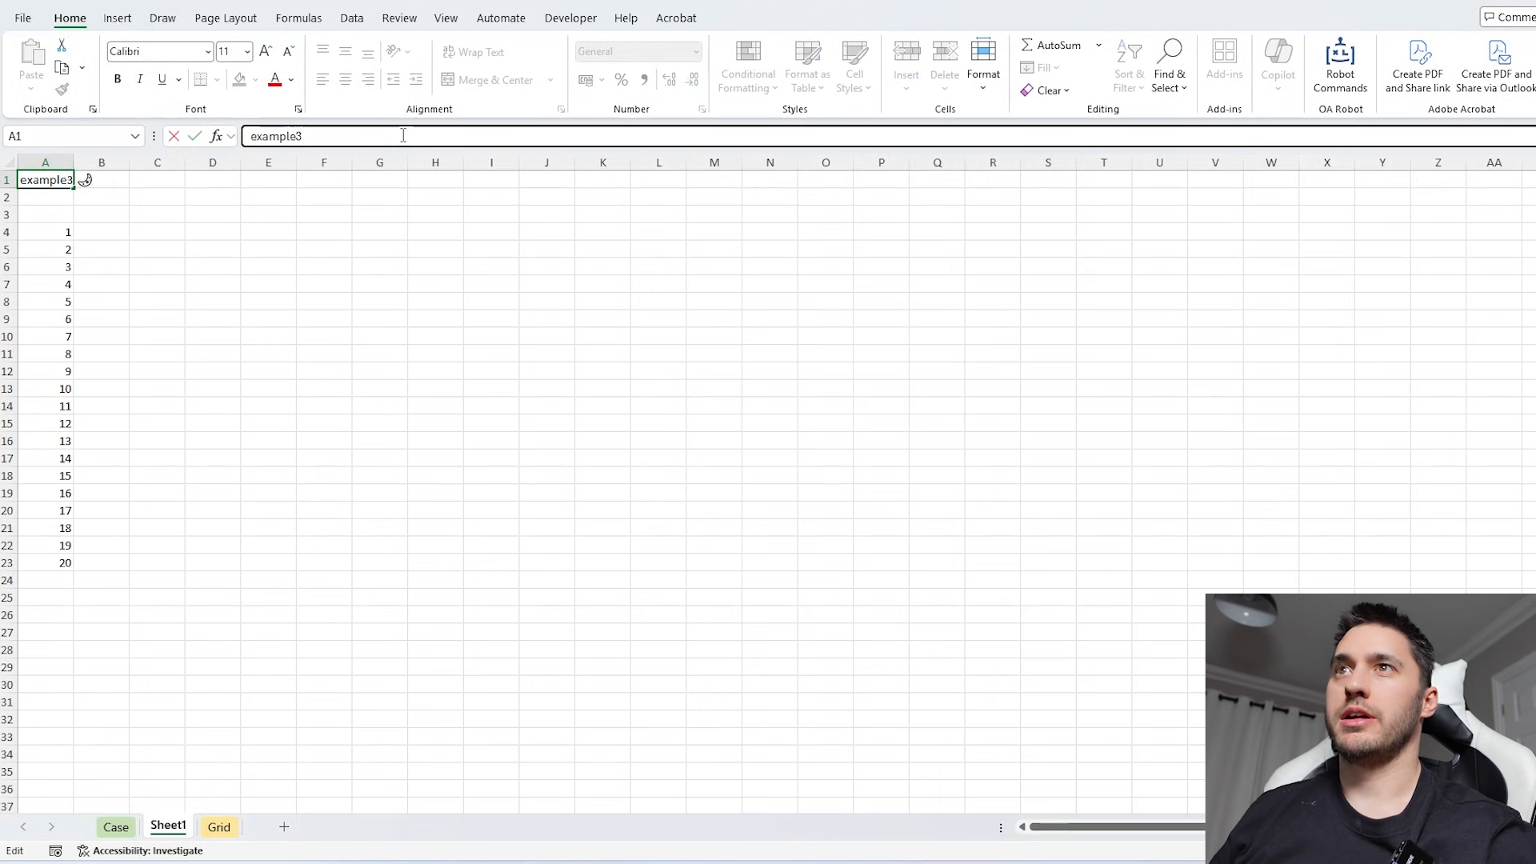
key(Return)
click(72, 232)
text(4)
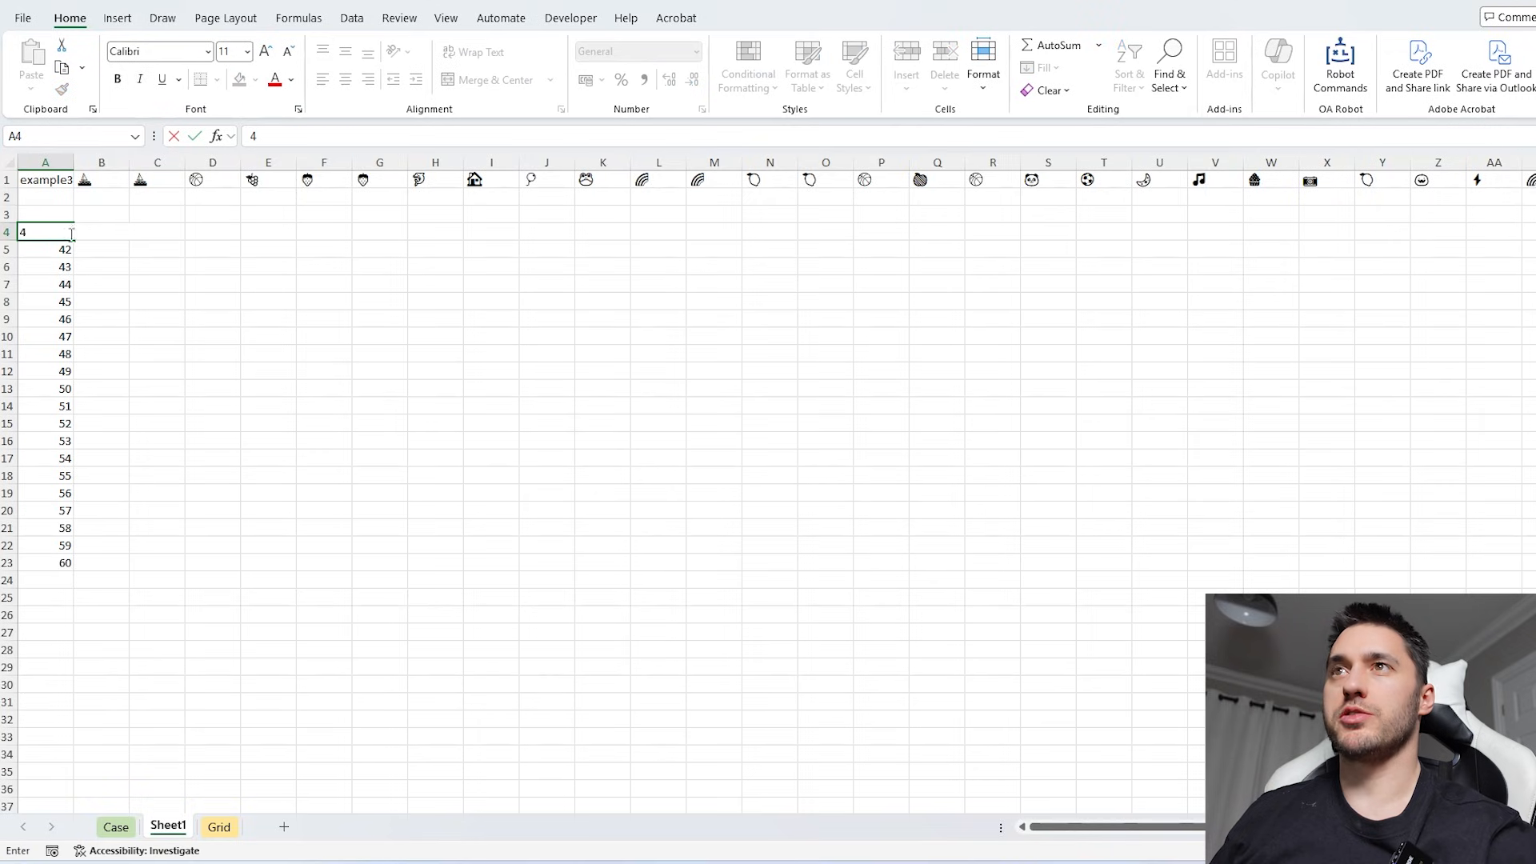
text(1)
- Enter =WRAPROWS(B1#,2) in E5 to arrange the example's cards into two-card turns
click(308, 268)
click(248, 253)
text(=)
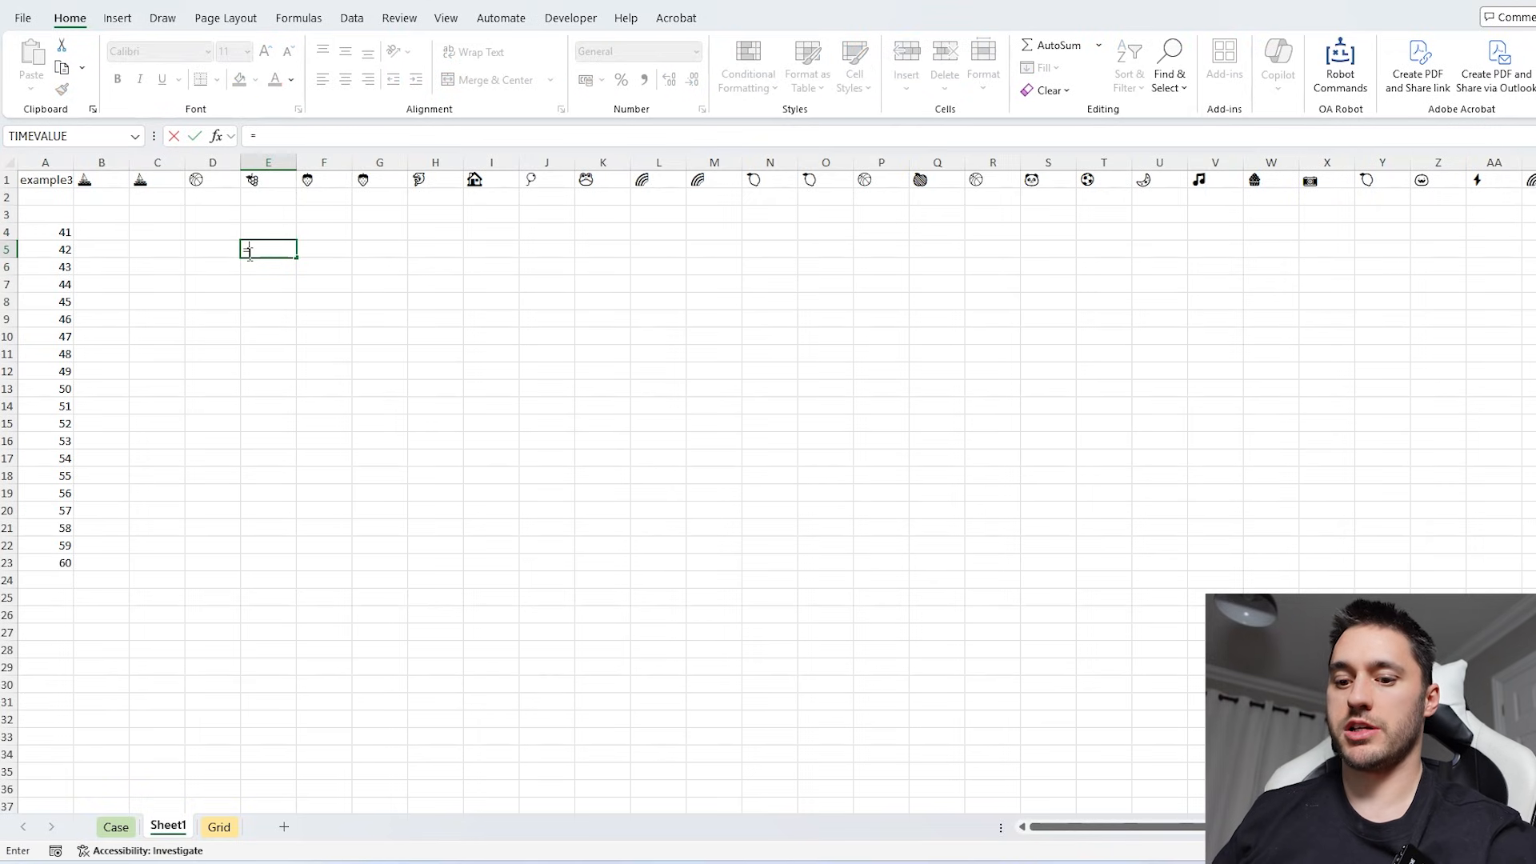
text(wrap)
key(Down)
key(Tab)
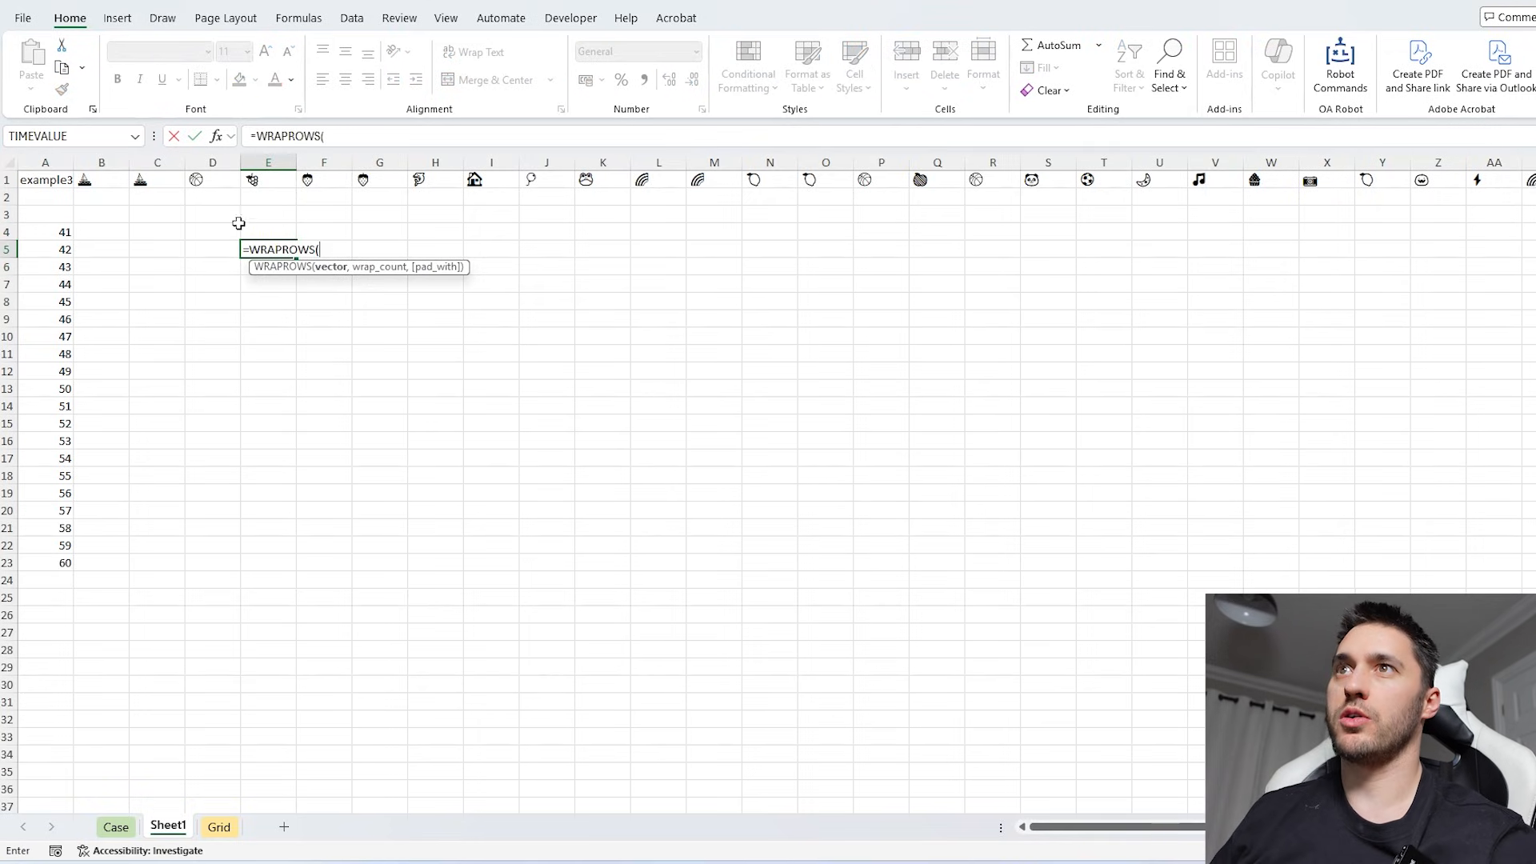
click(120, 179)
text(#,2)
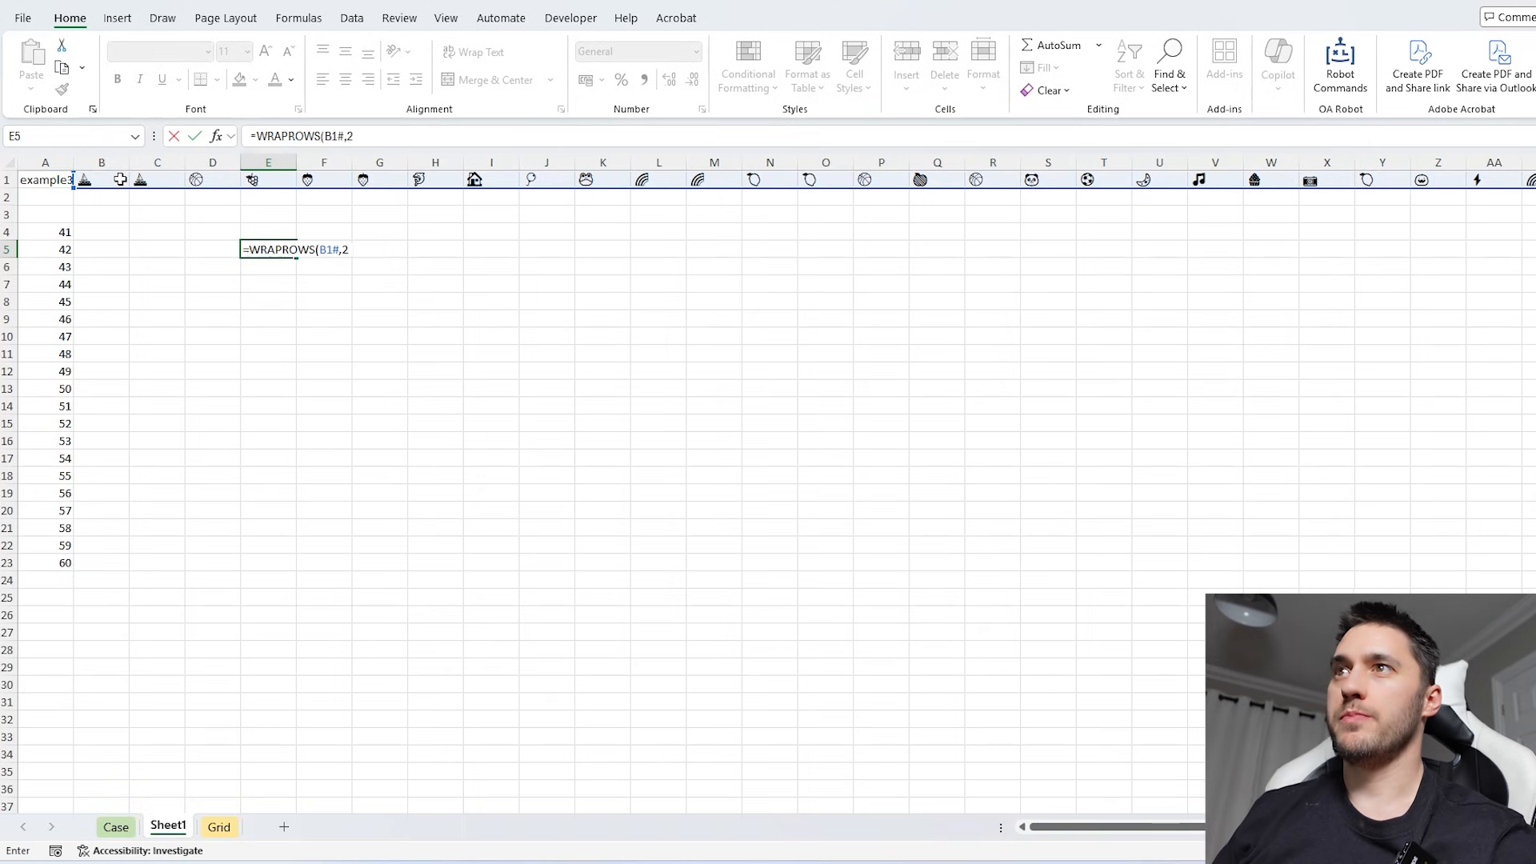
key(Return)
- Enter =E5=F5 in G5 and fill it down to G24 to test each turn's two cards for a match
click(271, 250)
click(376, 248)
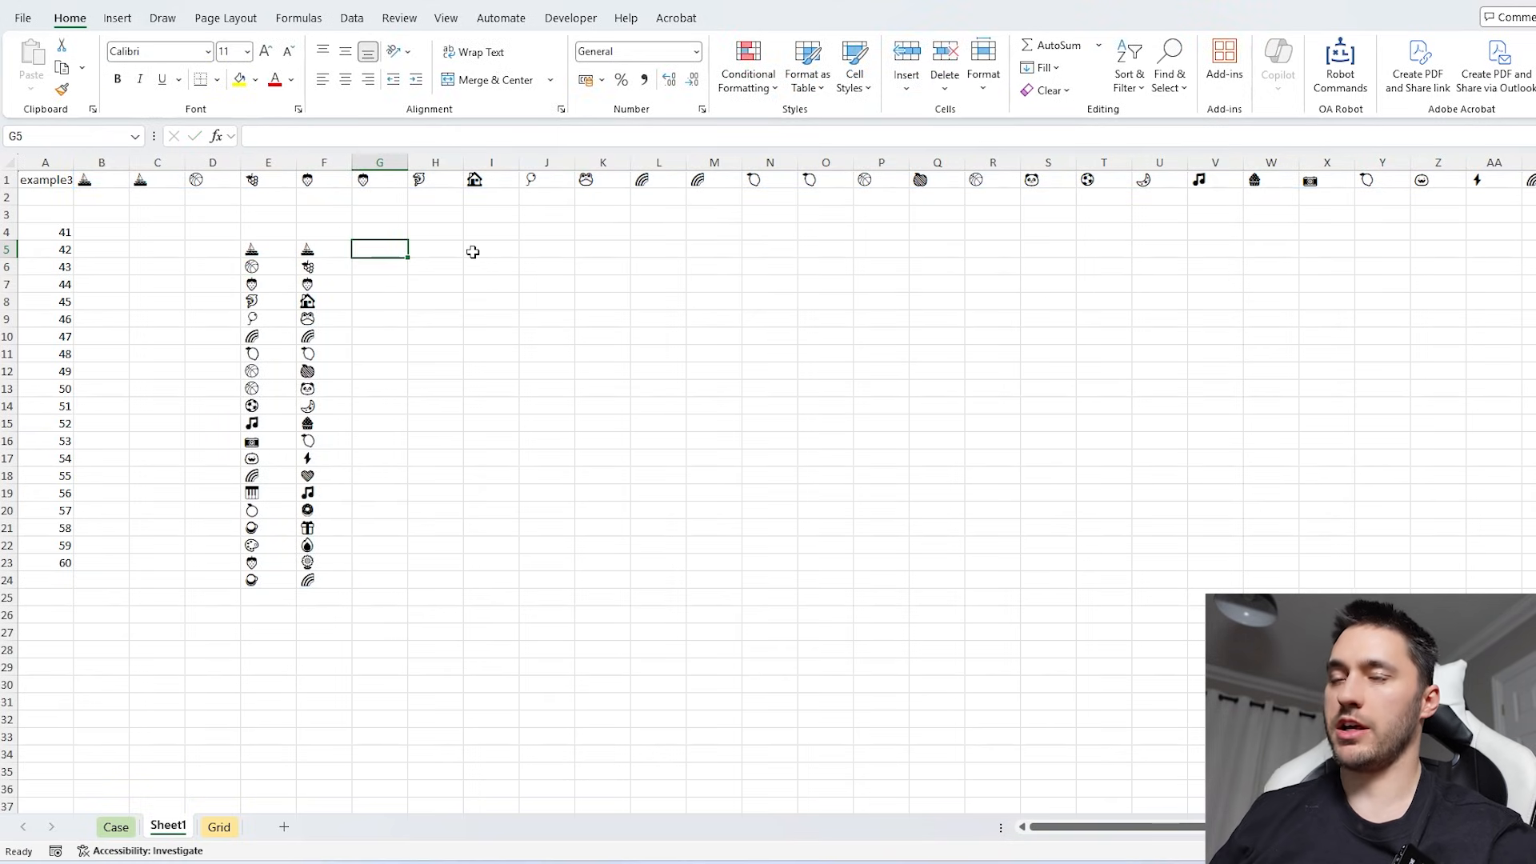
text(=)
key(Left)
key(Left)
text(=)
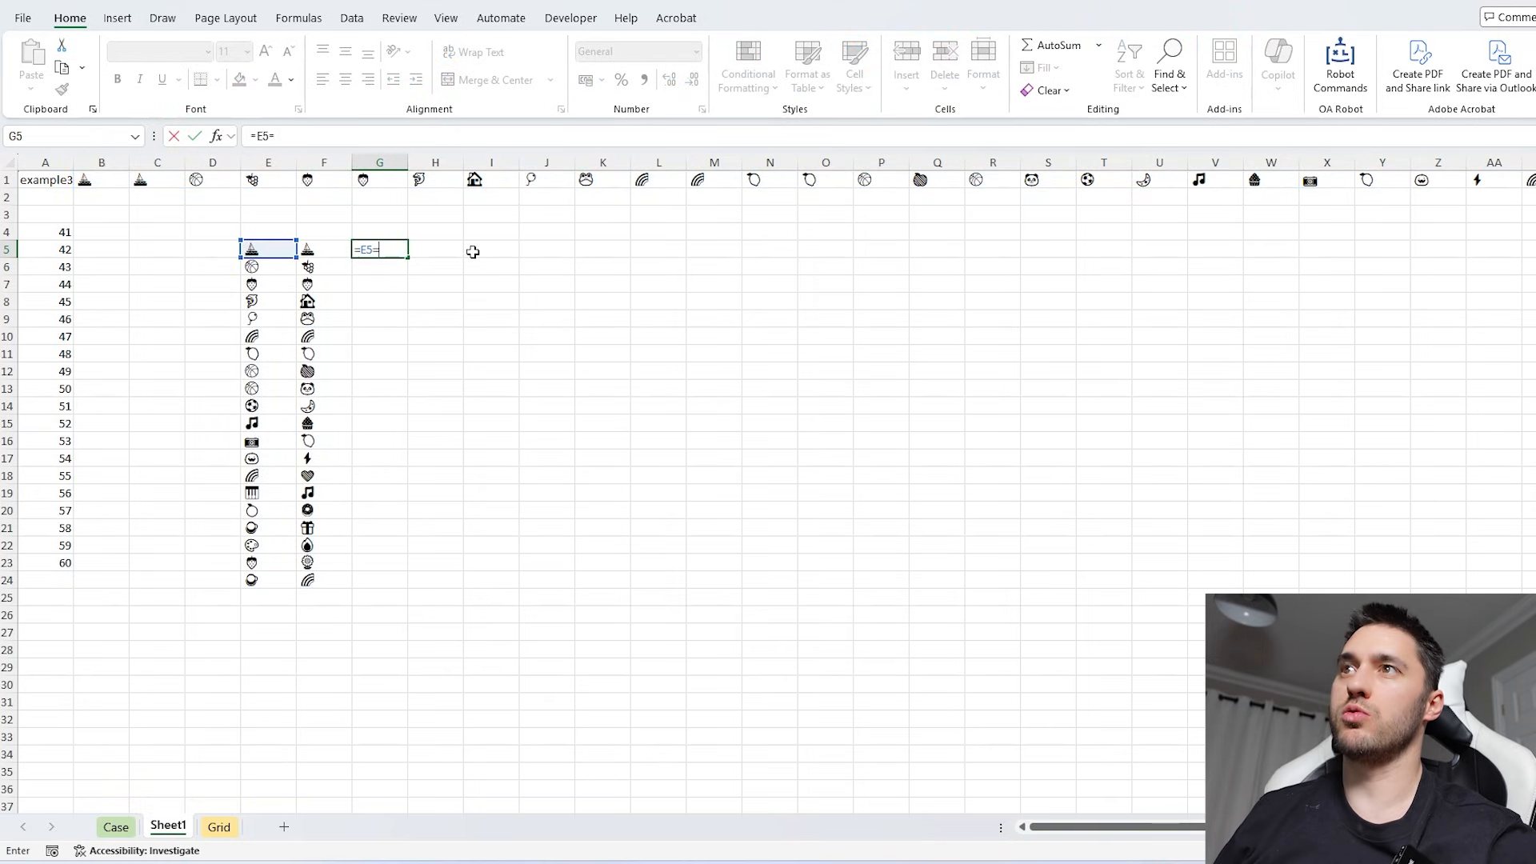
key(Left)
key(Return)
key(Up)
double_click(408, 258)
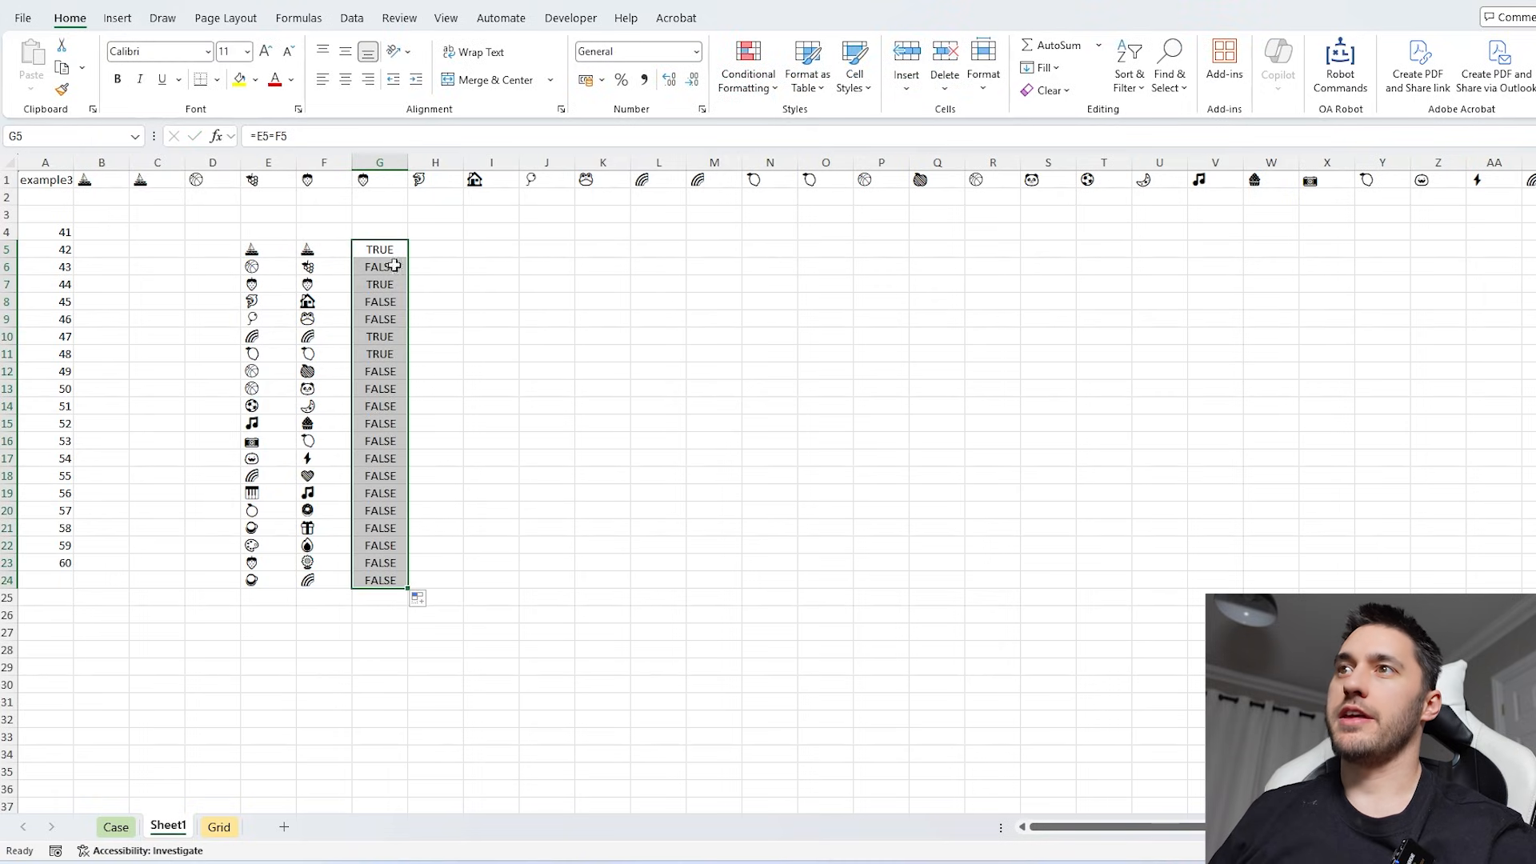
drag(380, 250, 367, 583)
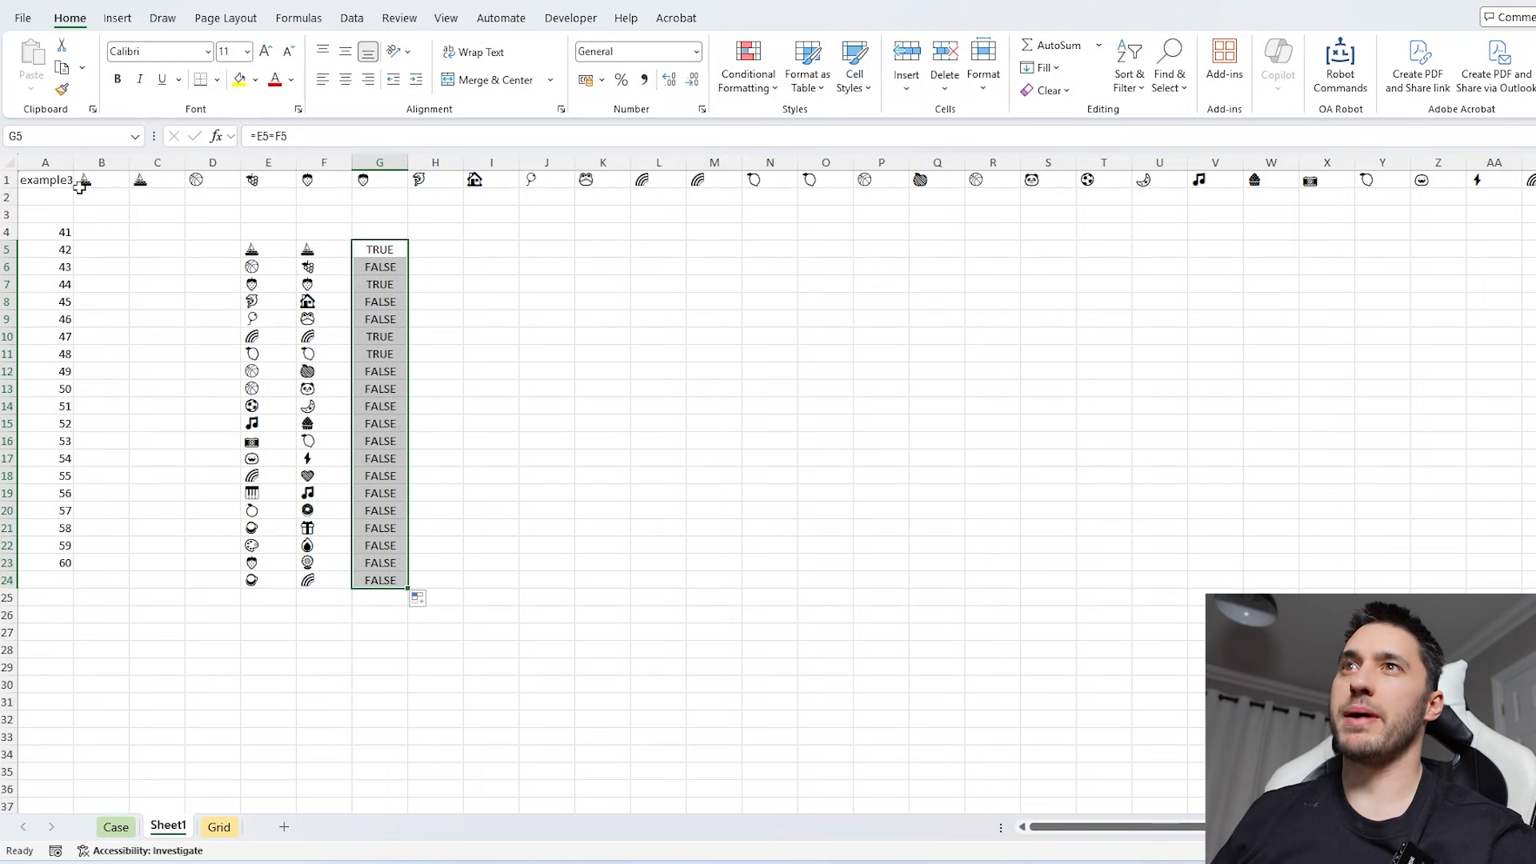
- Enter =SUM(--(G5:G24)) in B3 to count the matching turns
click(90, 218)
text(=SUM(-)
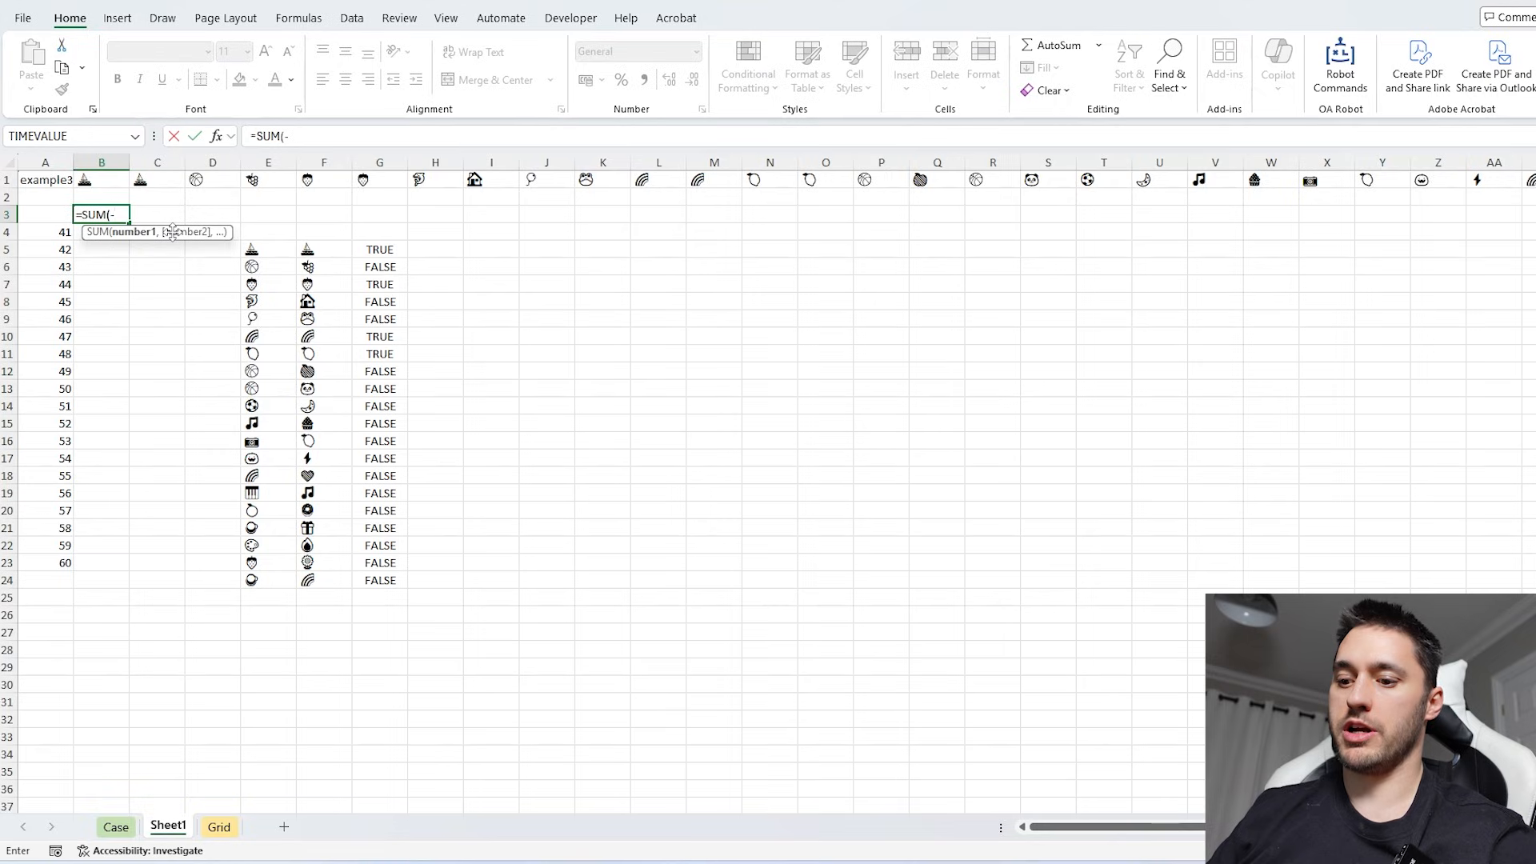
text(-()
click(365, 252)
key(ctrl+shift+Down)
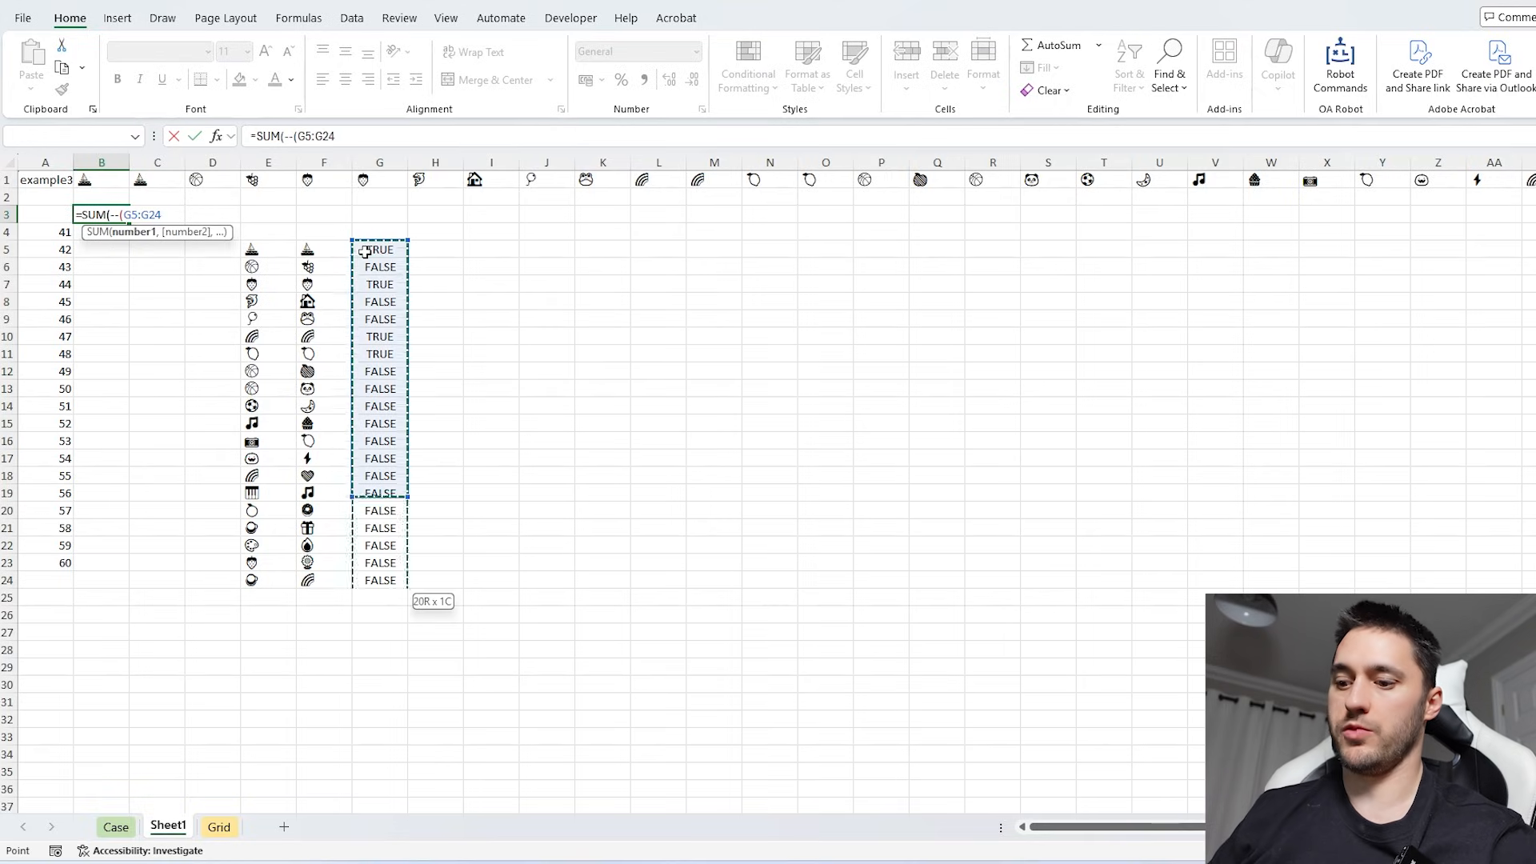
text())
key(Return)
- Create a data table over A3:B23 with A1 as the column input cell to score games 41 to 60
drag(49, 215, 102, 227)
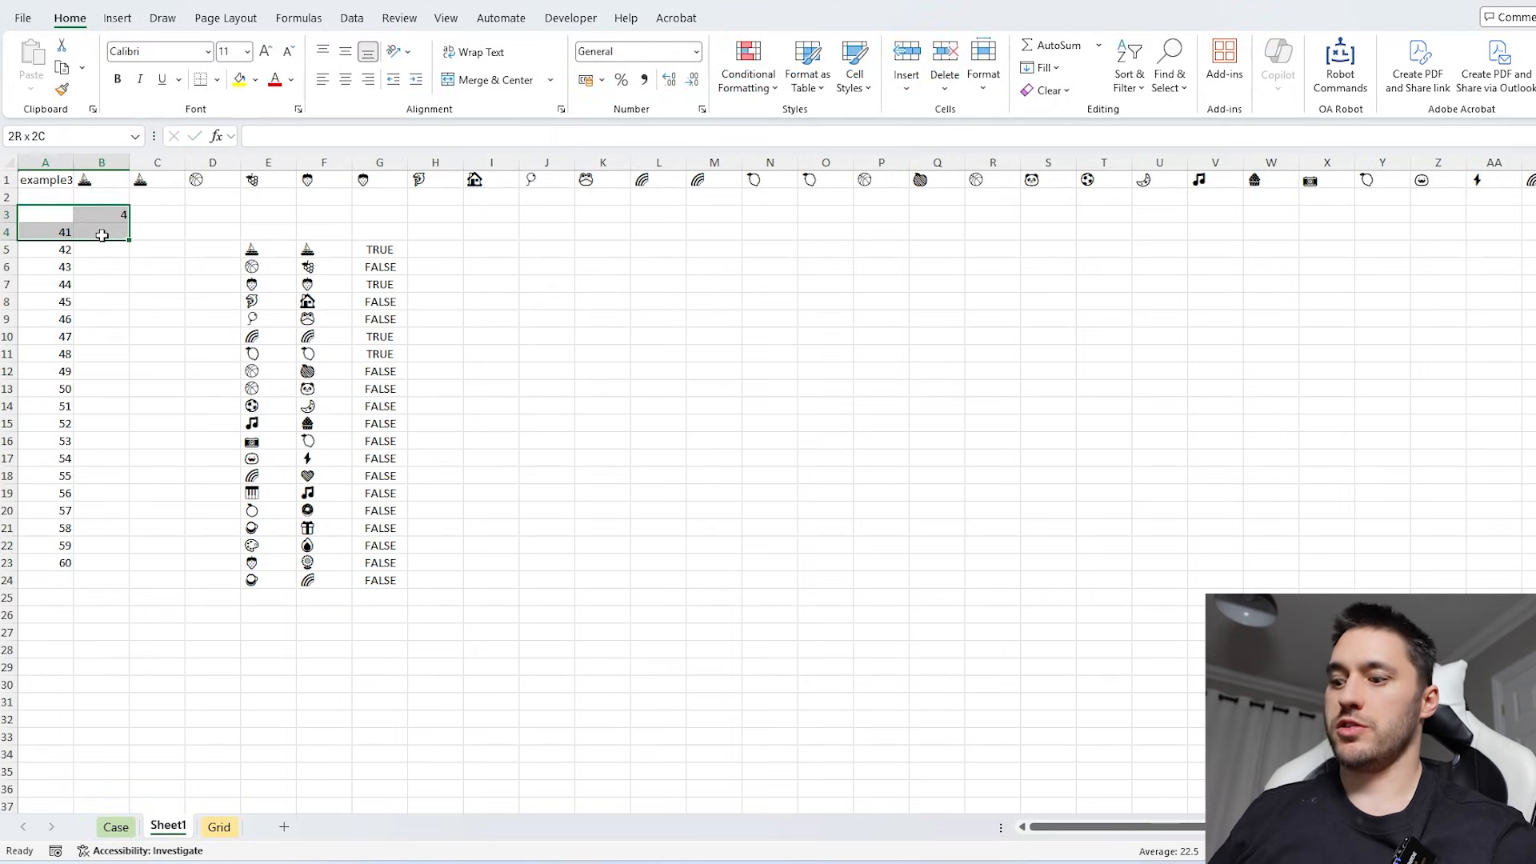
key(ctrl+shift+Down)
key(alt+a)
key(w)
key(t)
key(Tab)
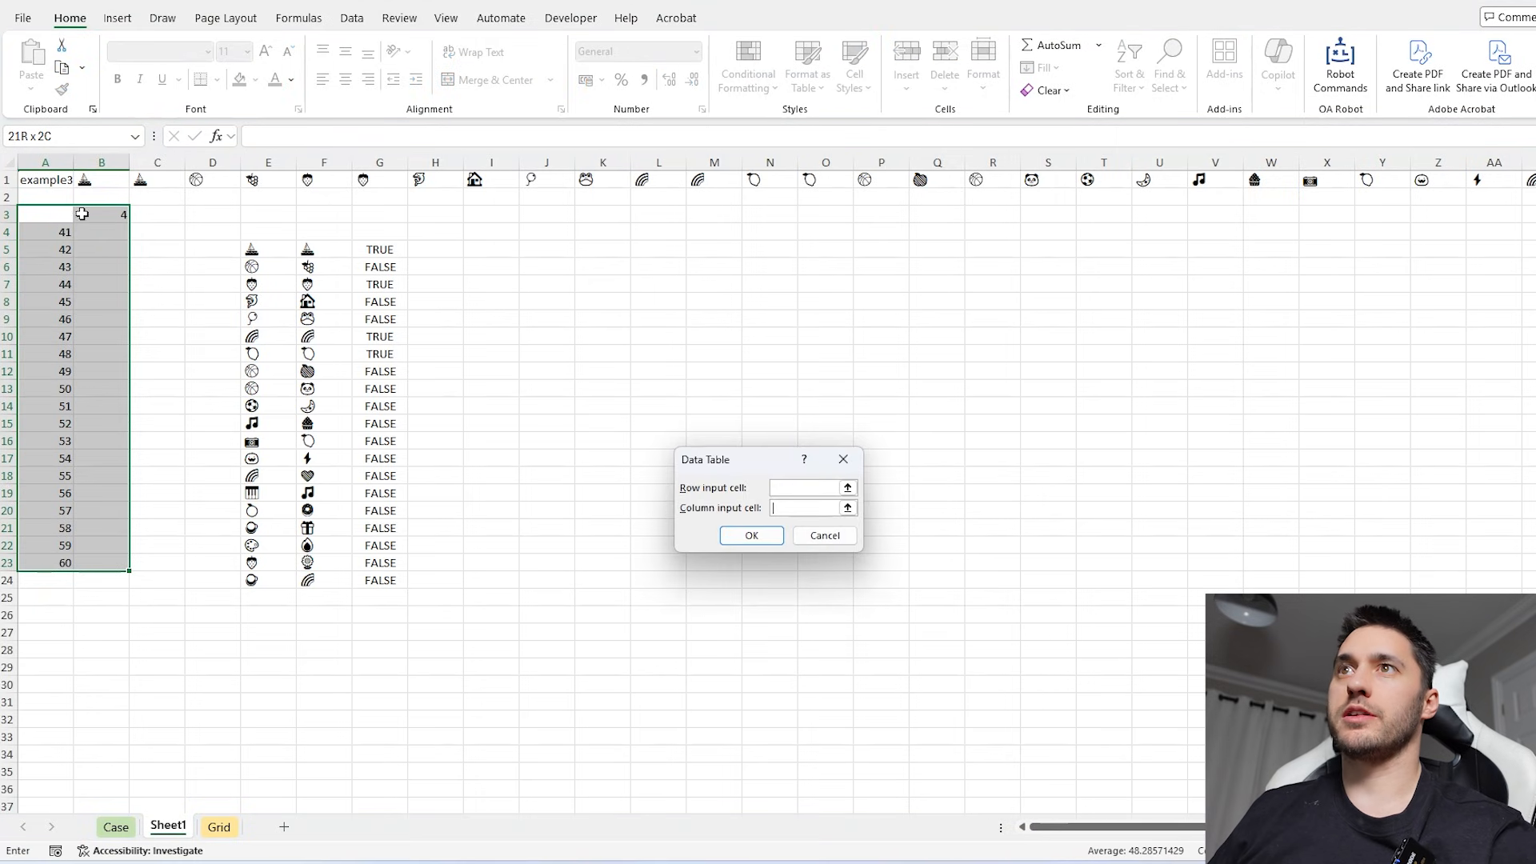
click(65, 181)
key(Return)
- Copy the game scores in B4:B23 and paste them into the Level 3 answers on the Case sheet, starting at E135
click(110, 234)
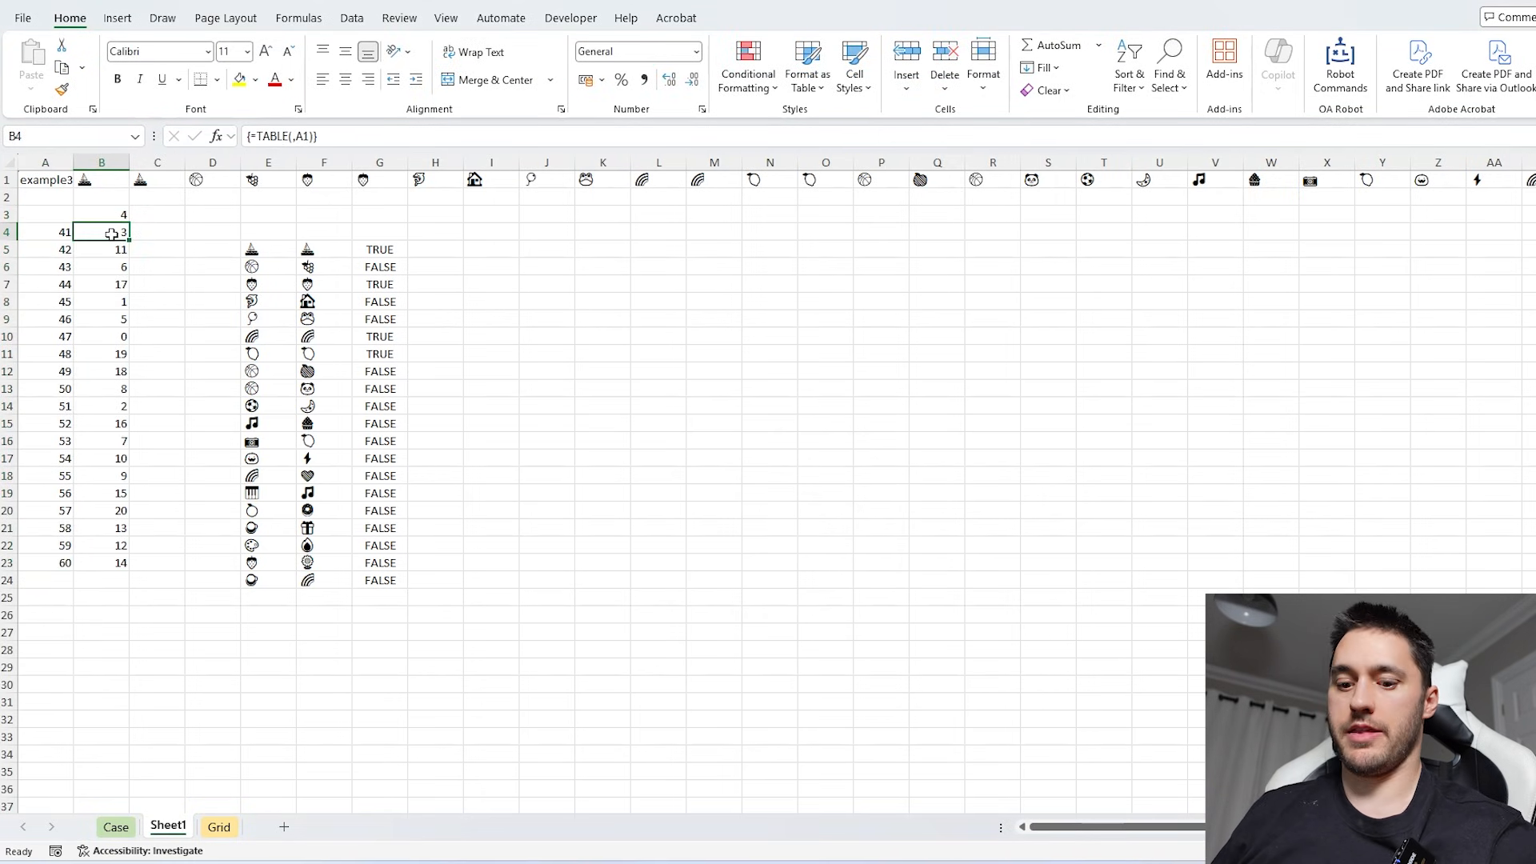
key(ctrl+shift+Down)
key(ctrl+c)
click(116, 826)
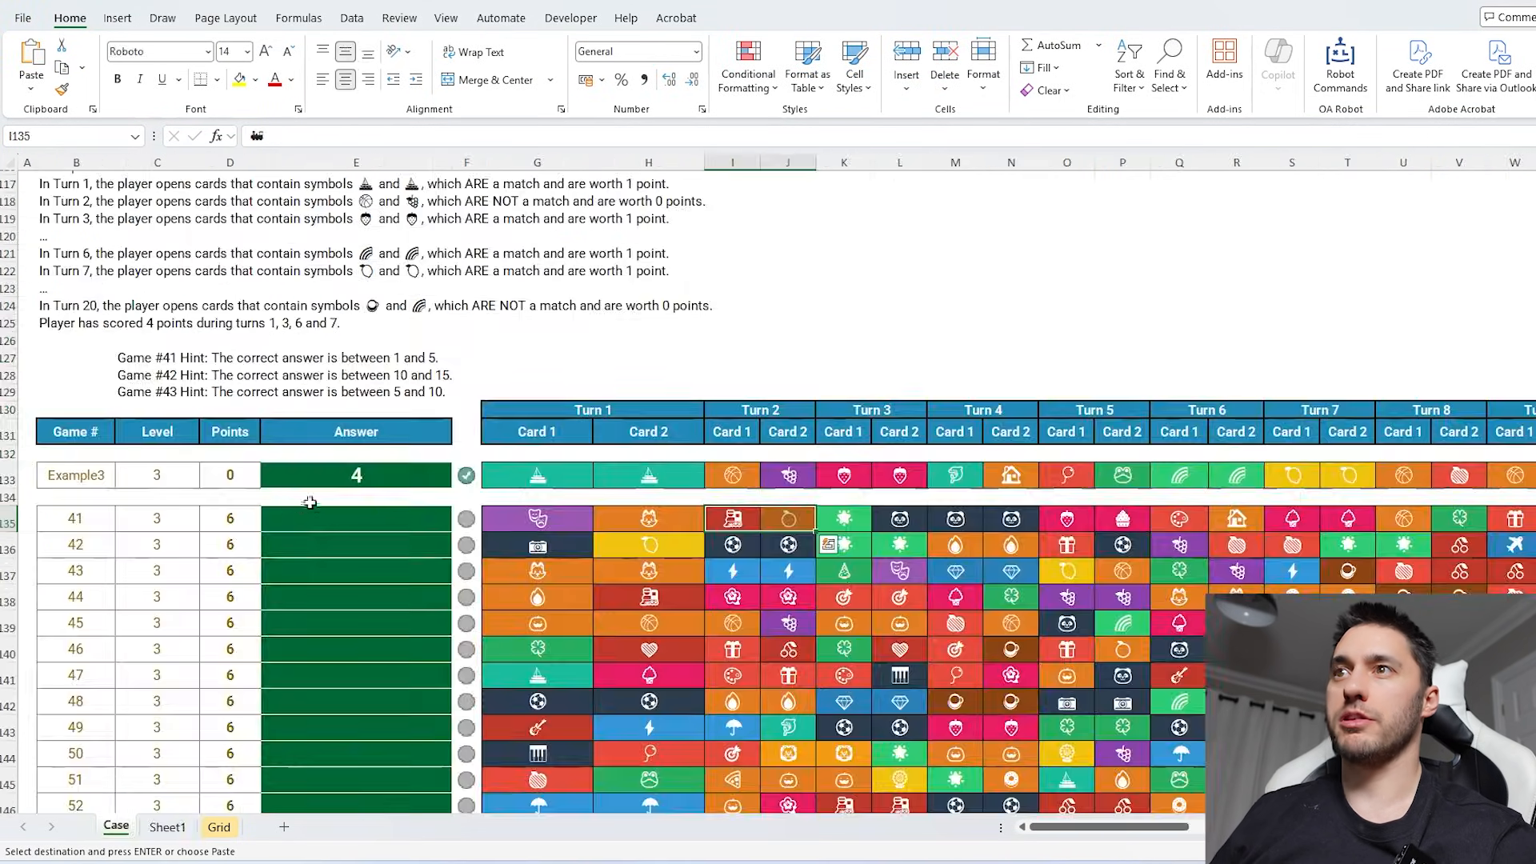
click(320, 519)
key(ctrl+v)
- Check the Bonus 2 question on the Case sheet, and enter =IF(G5,E5) in H5 of Sheet1 to return the matched symbol
scroll(605, 490, up, 20)
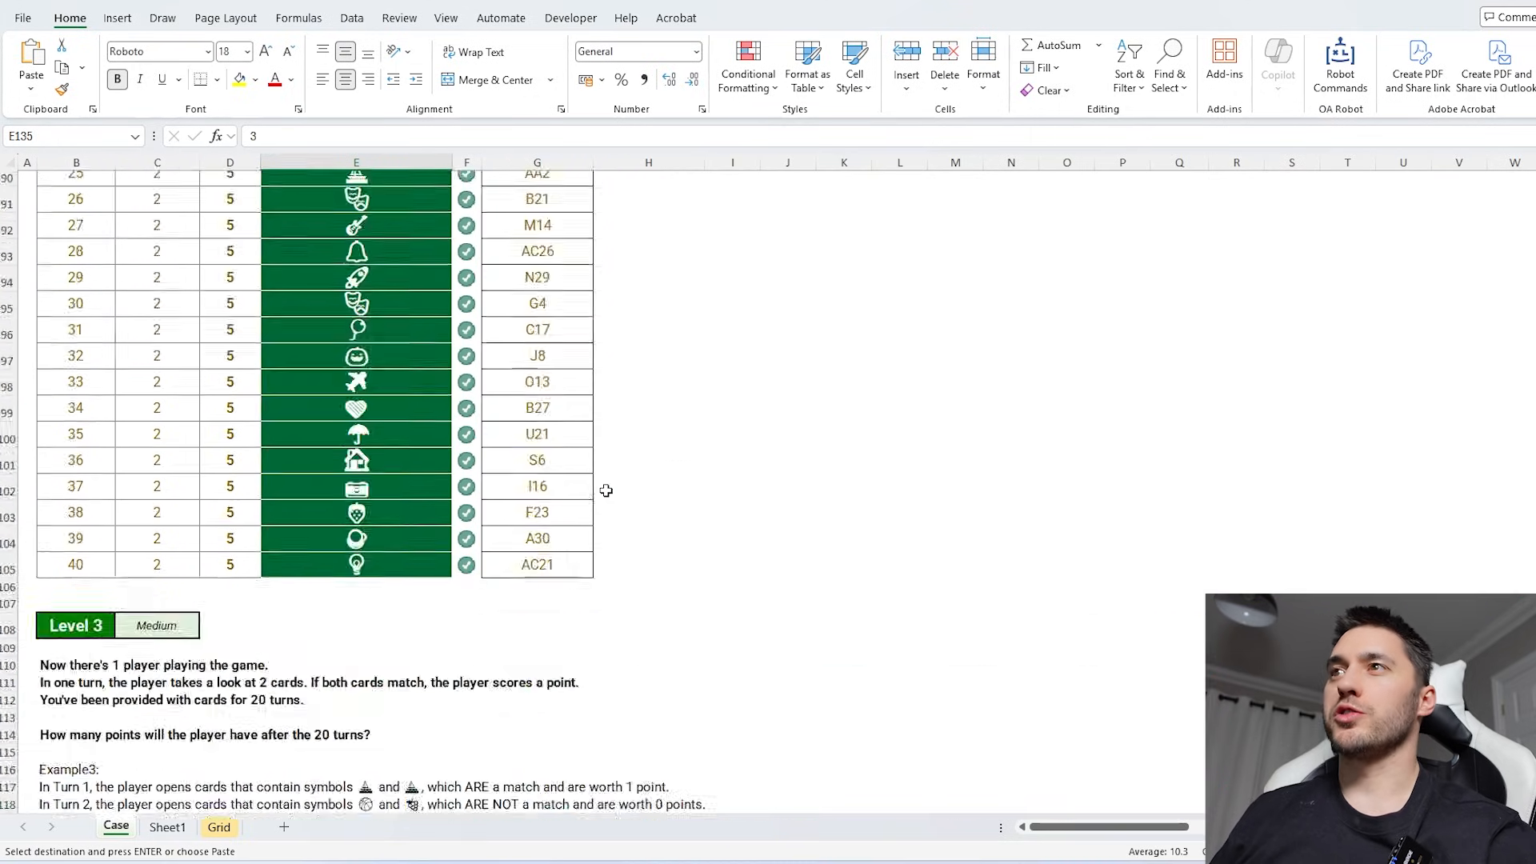
click(402, 581)
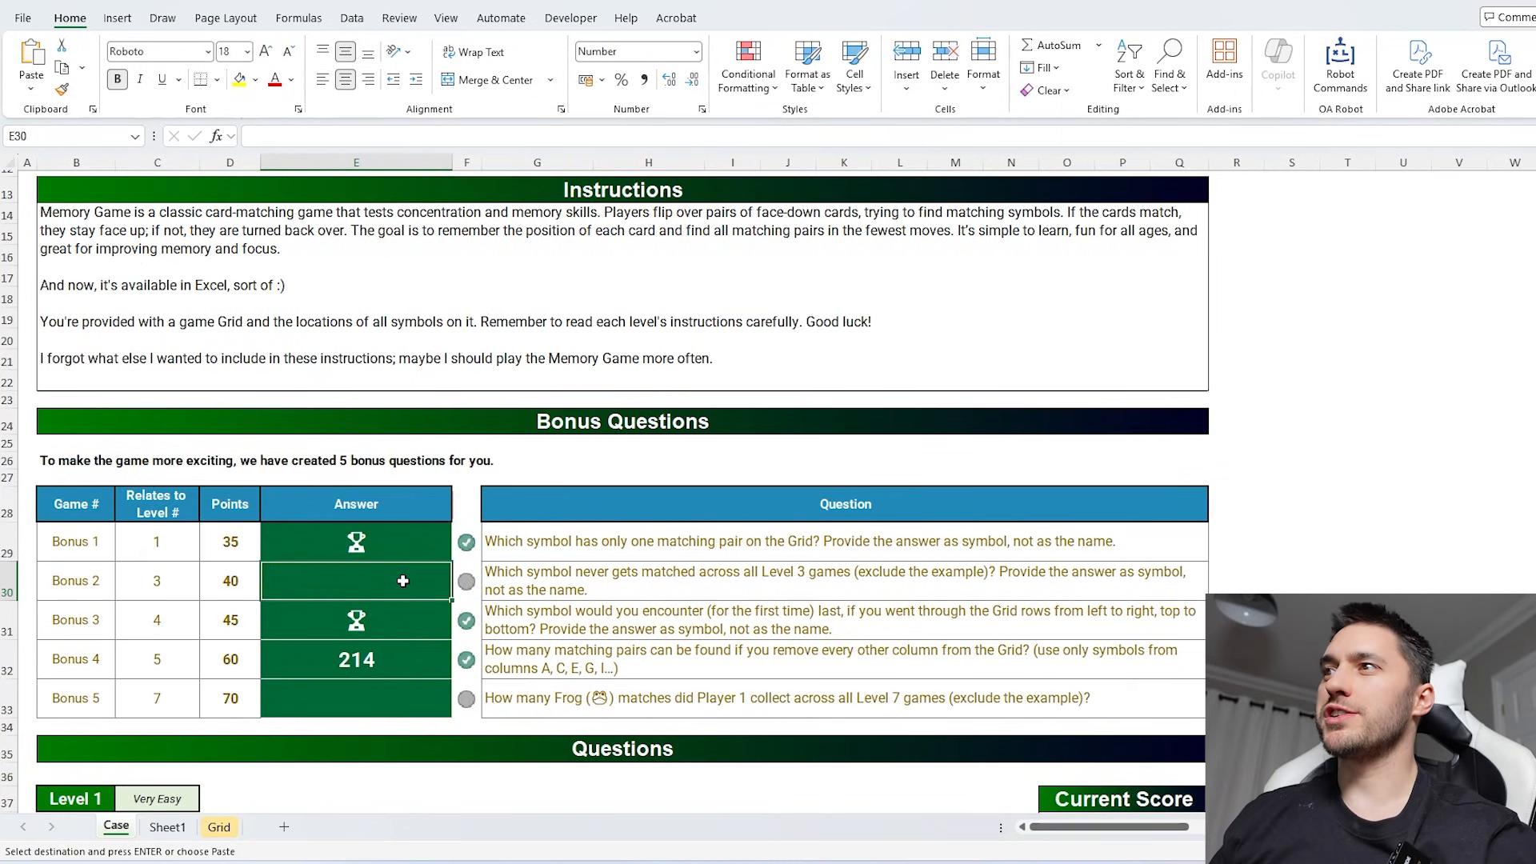
scroll(402, 581, down, 10)
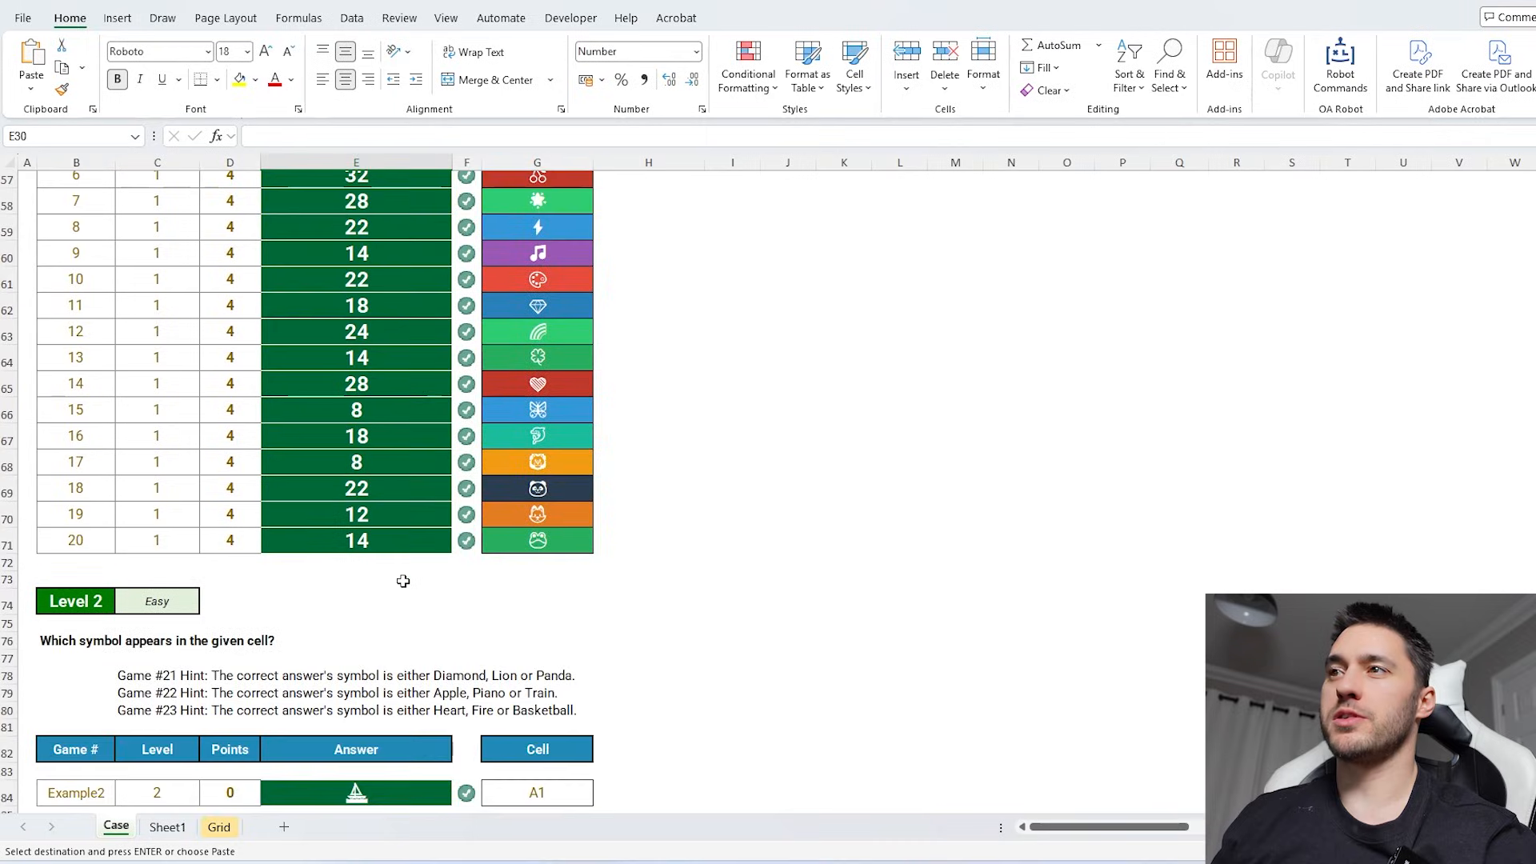
key(ctrl+Page_Down)
text(=if)
key(Tab)
key(Left)
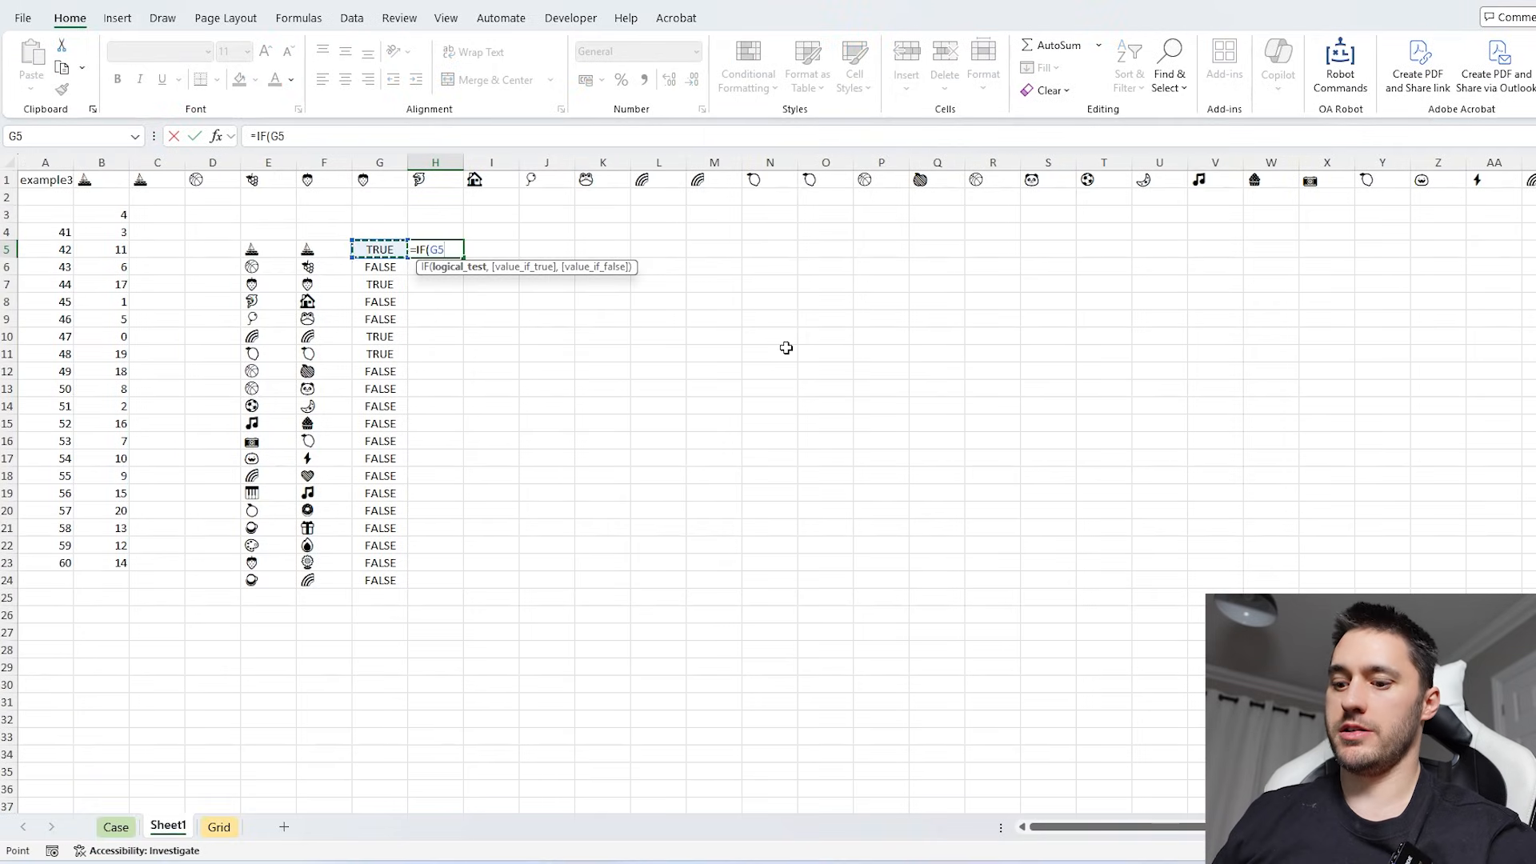
text(,)
click(280, 249)
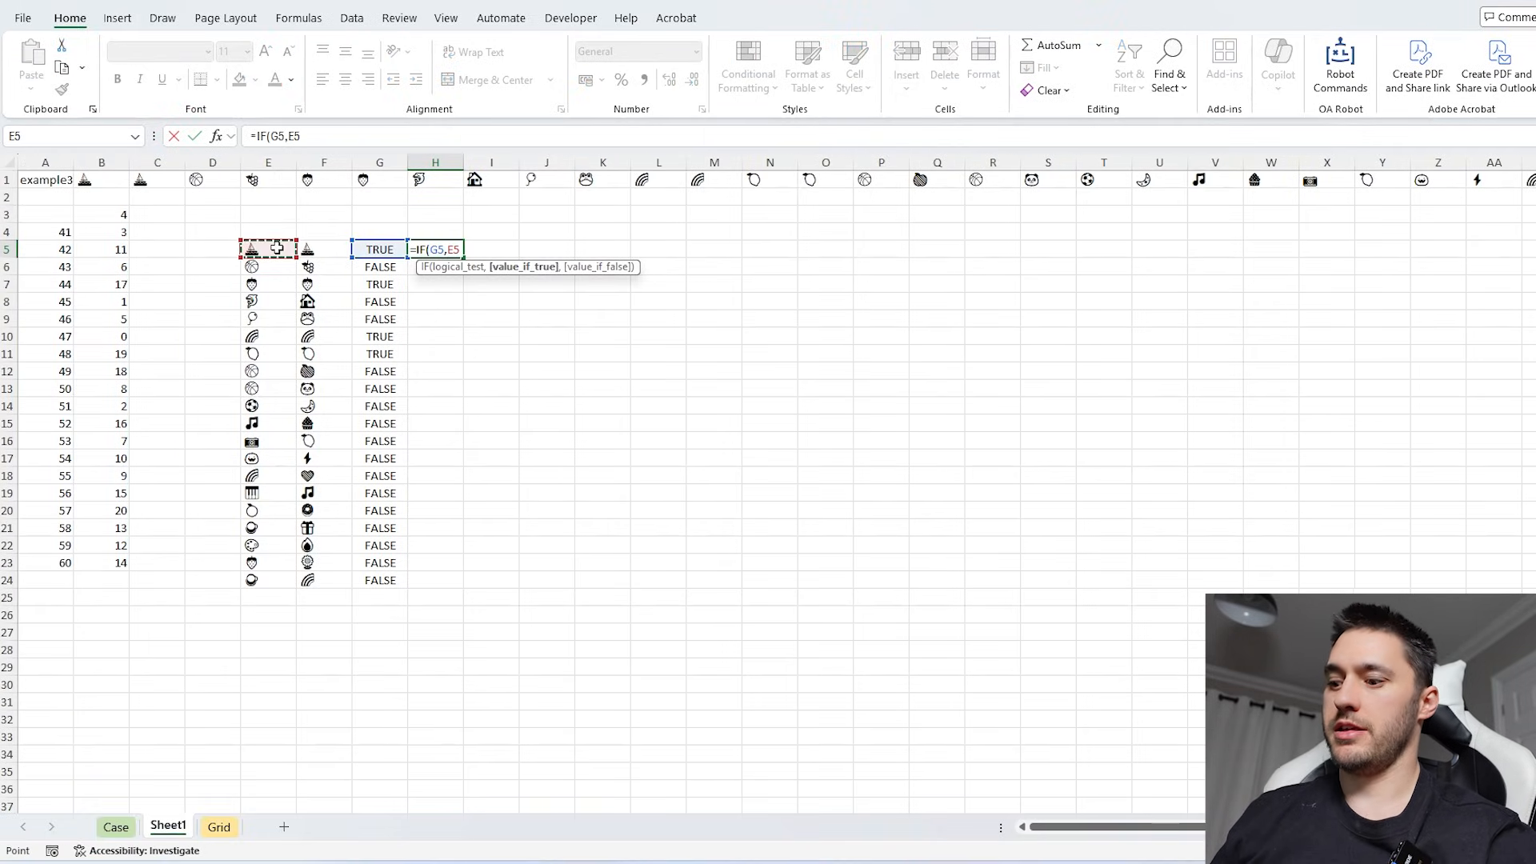
key(Return)
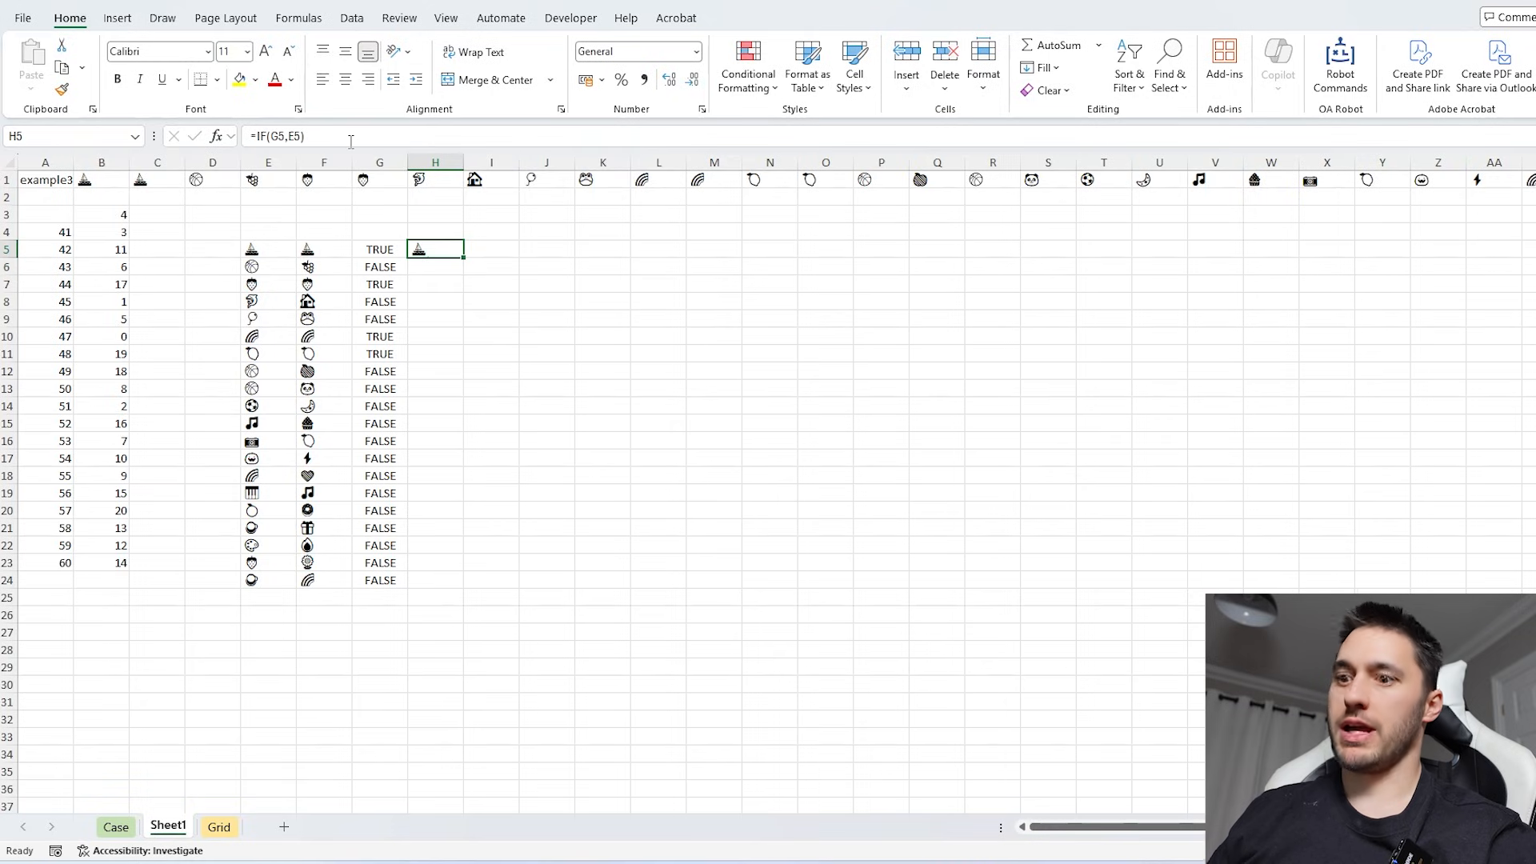
- Change the H5 formula to =IF(G5,E5,"") and fill it down to H24
click(350, 140)
key(BackSpace)
text(,)
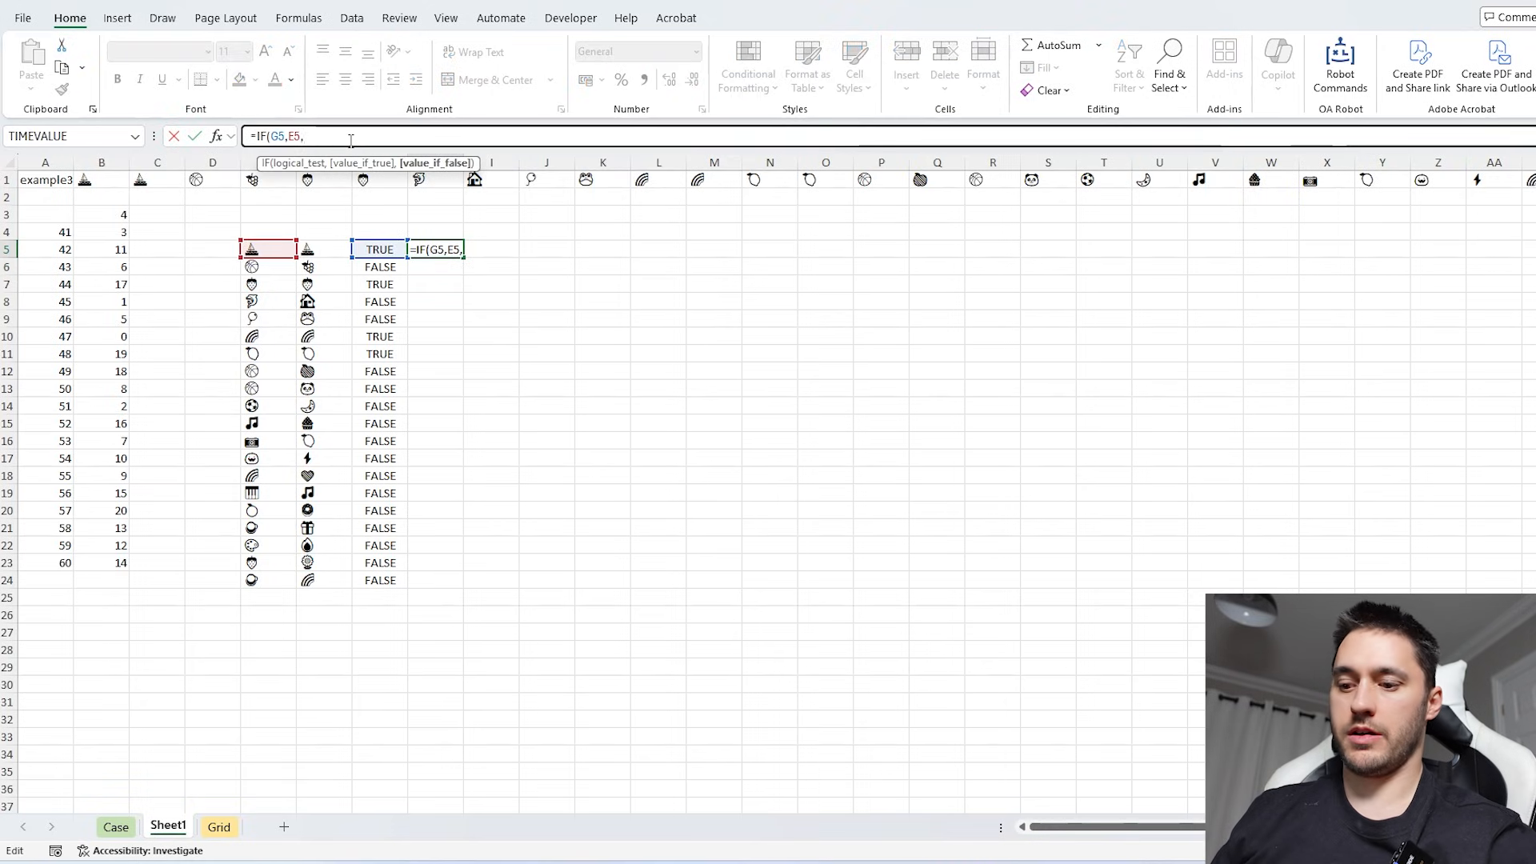
text(""))
key(ctrl+Return)
drag(463, 257, 467, 591)
drag(445, 302, 432, 596)
click(427, 250)
- Replace the B3 formula with =CONCAT(H5:H24) so the data table returns each game's matched symbols
click(107, 214)
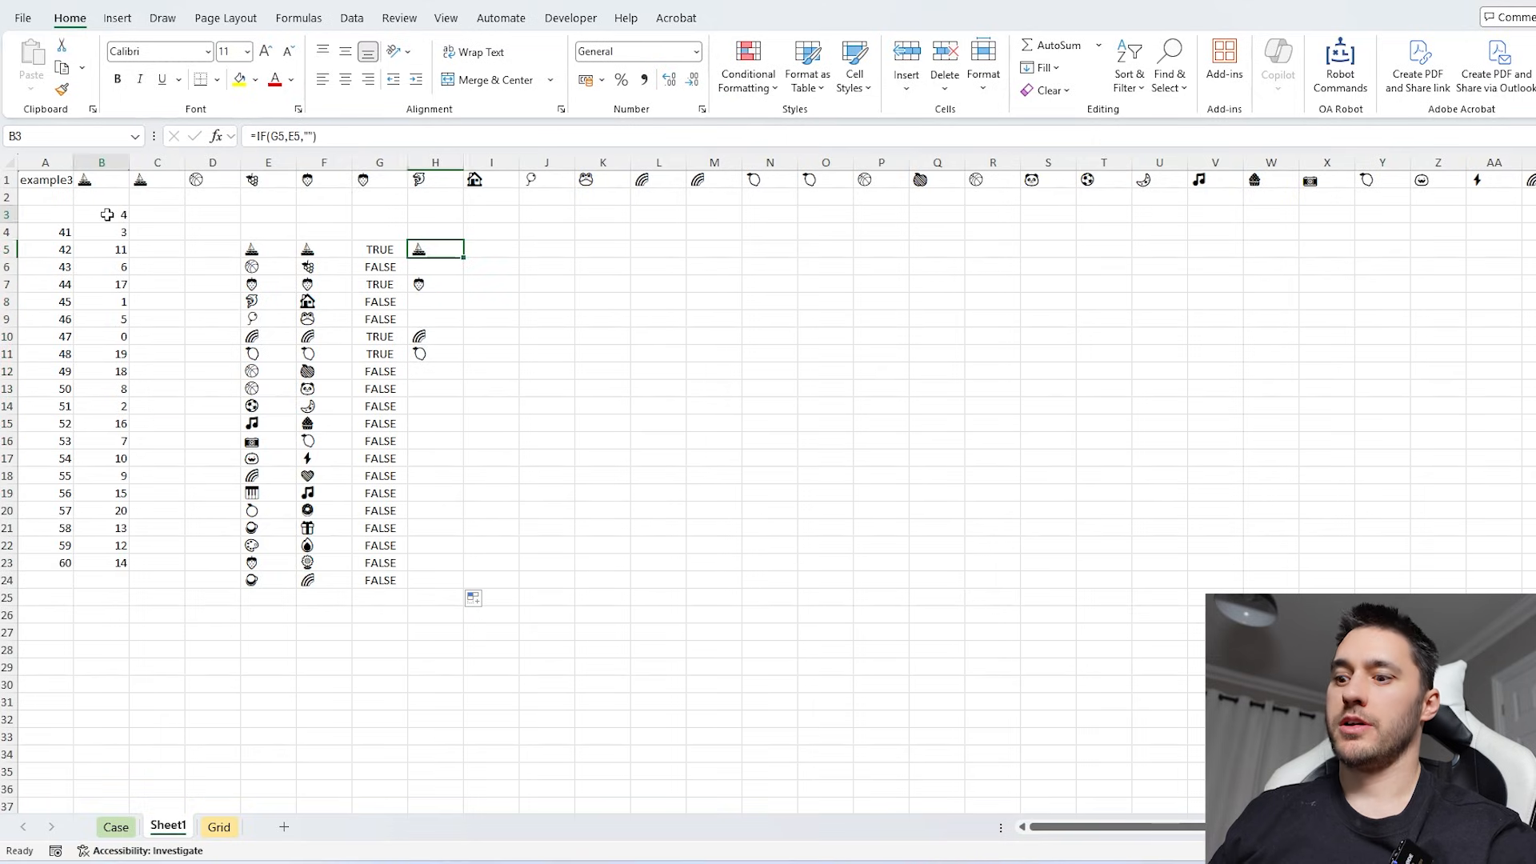
text(=CONCAT()
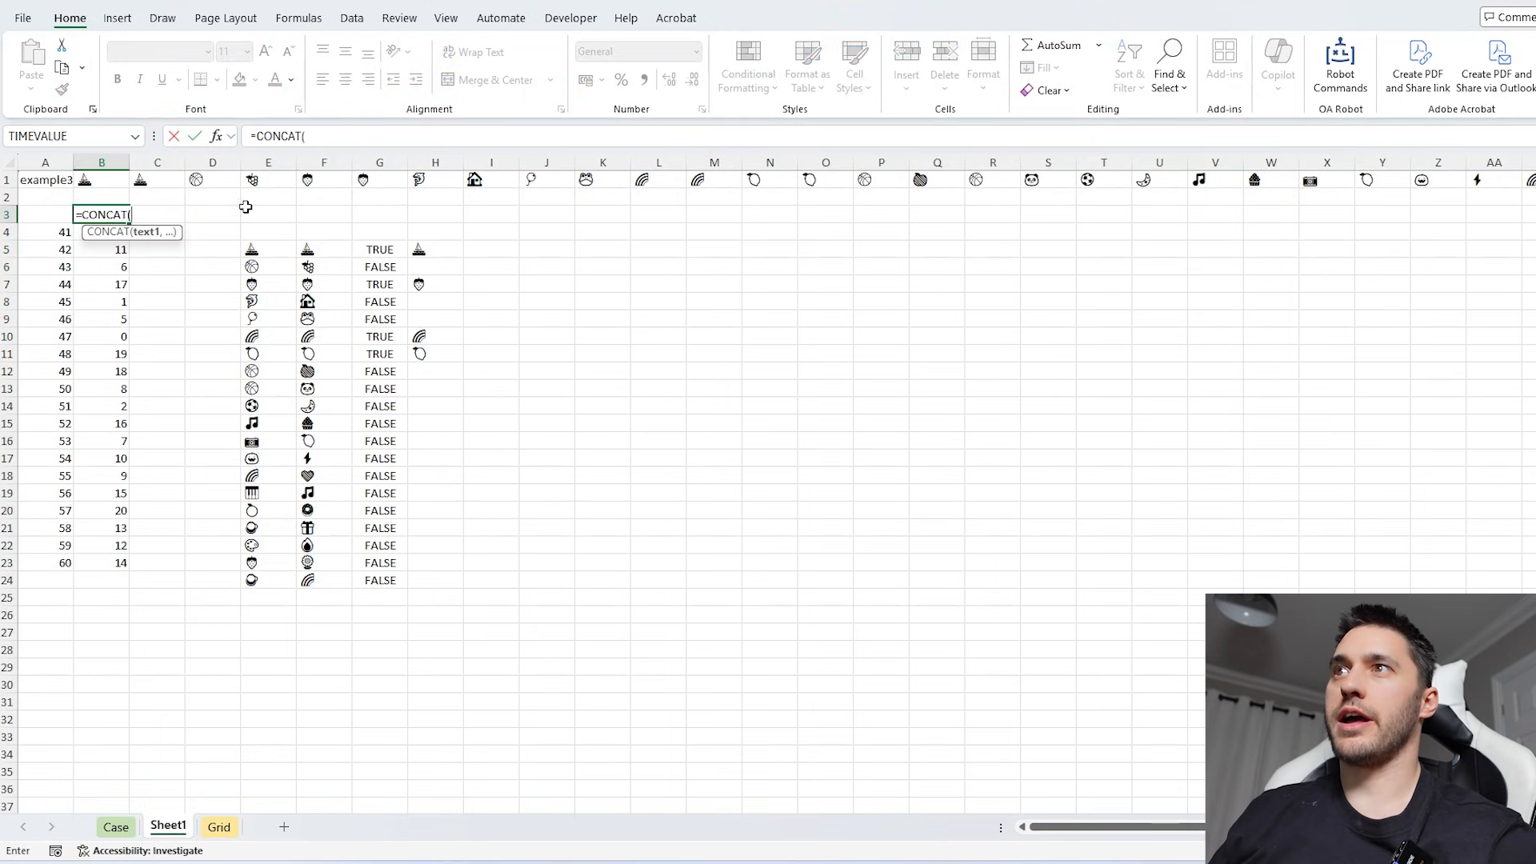
drag(418, 247, 439, 583)
key(Return)
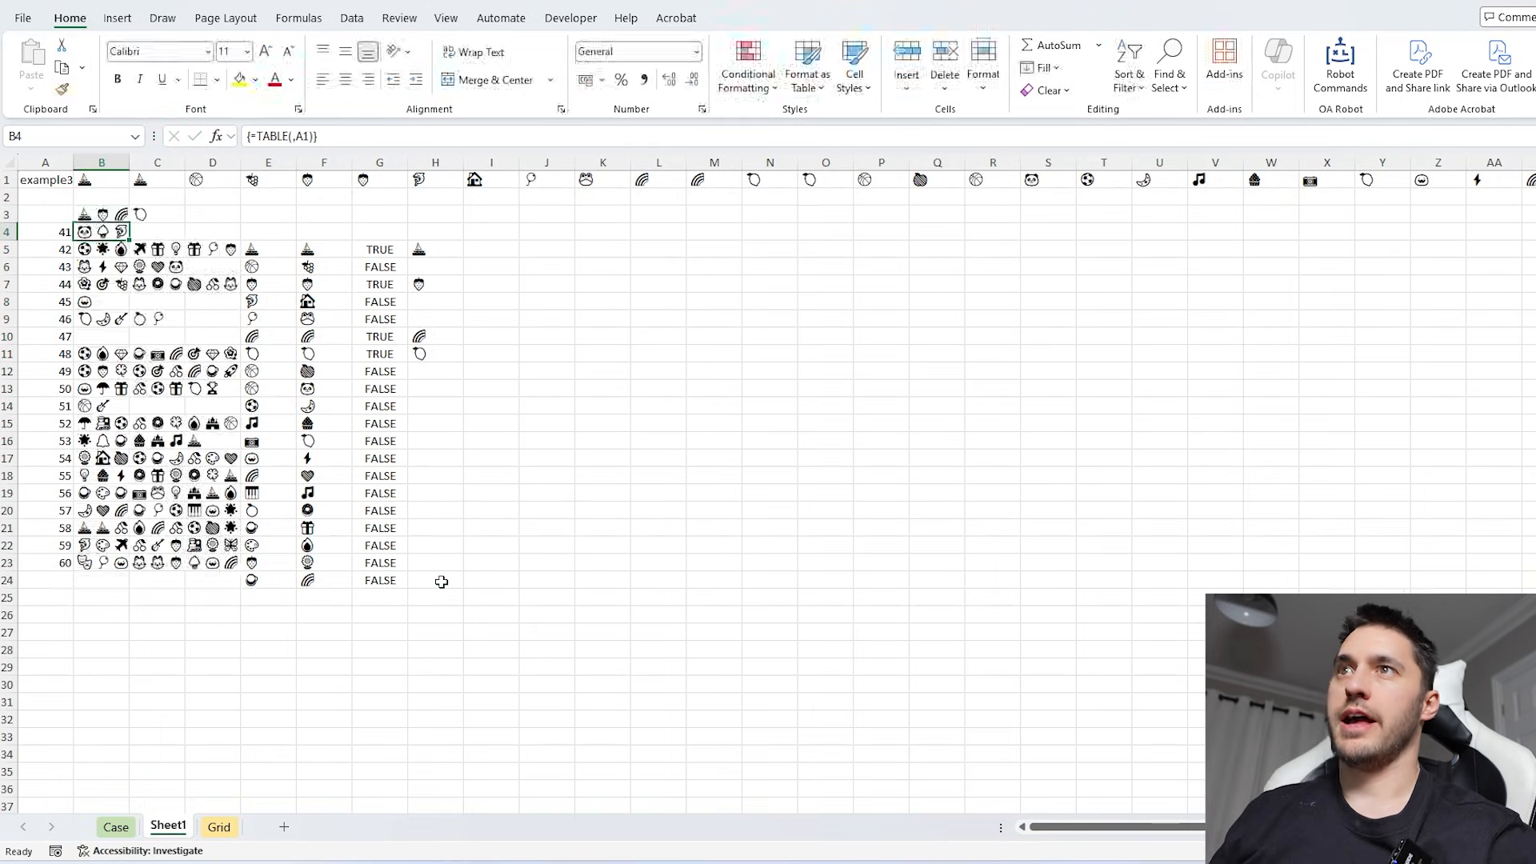
- Enter =CONCAT(B4:B23) in L9 to join the matched symbols of all Level 3 games
click(656, 324)
text(=conca)
key(Tab)
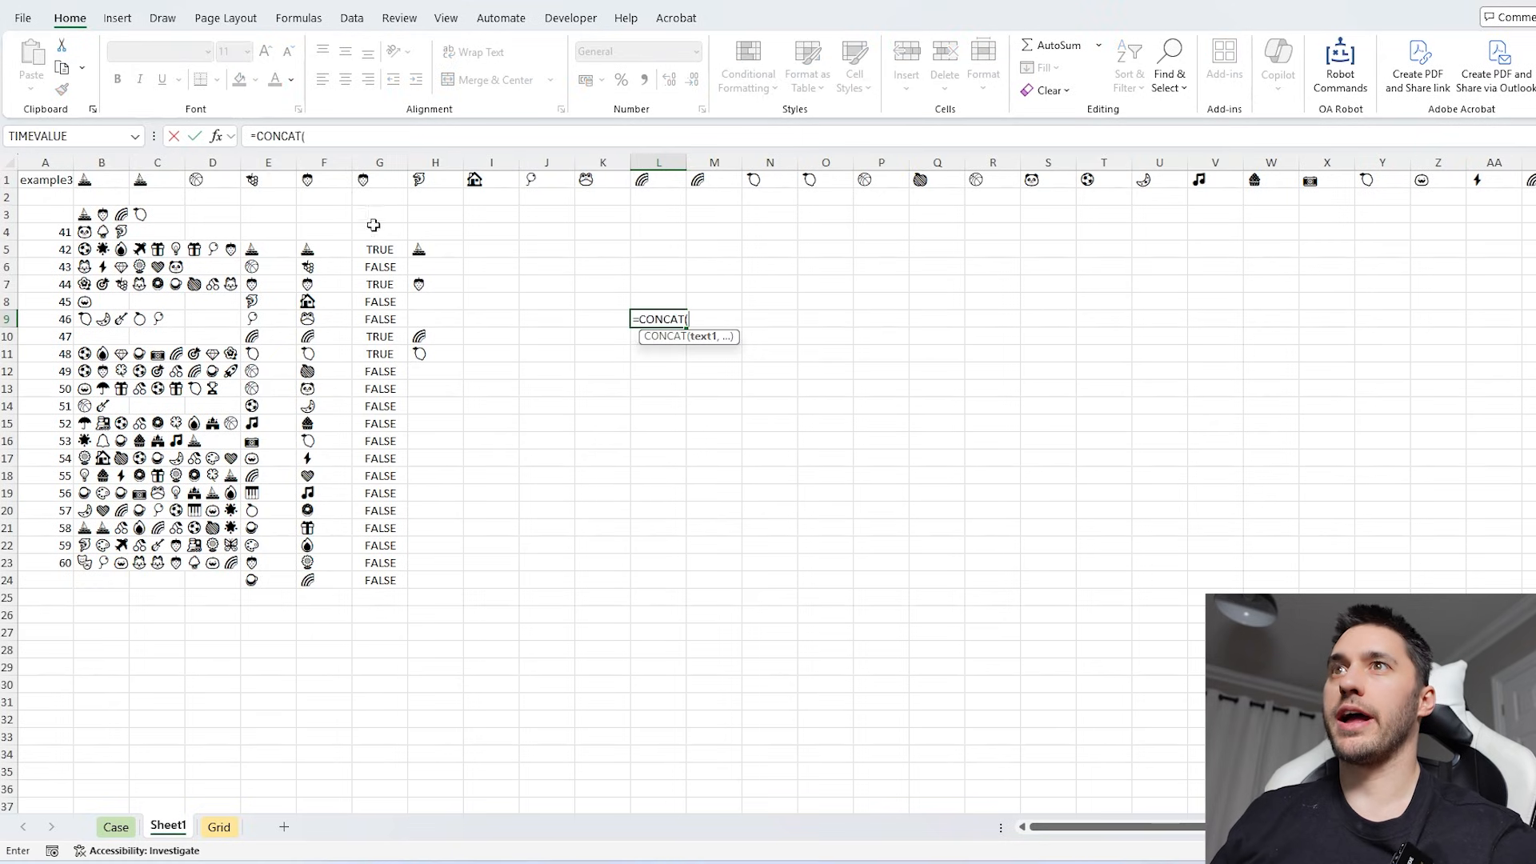
drag(105, 228, 102, 562)
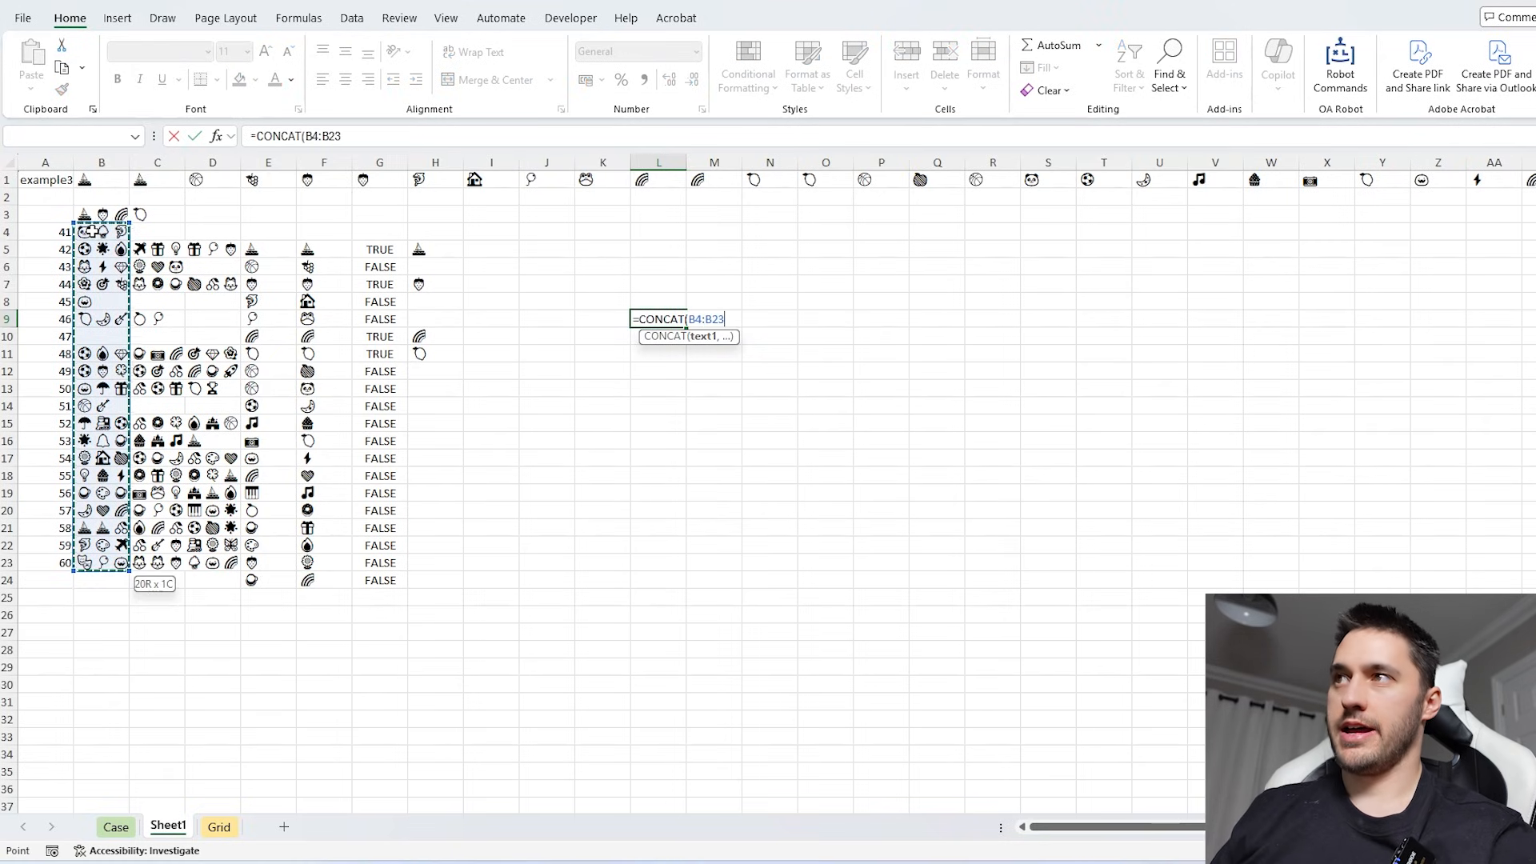
key(Return)
click(677, 316)
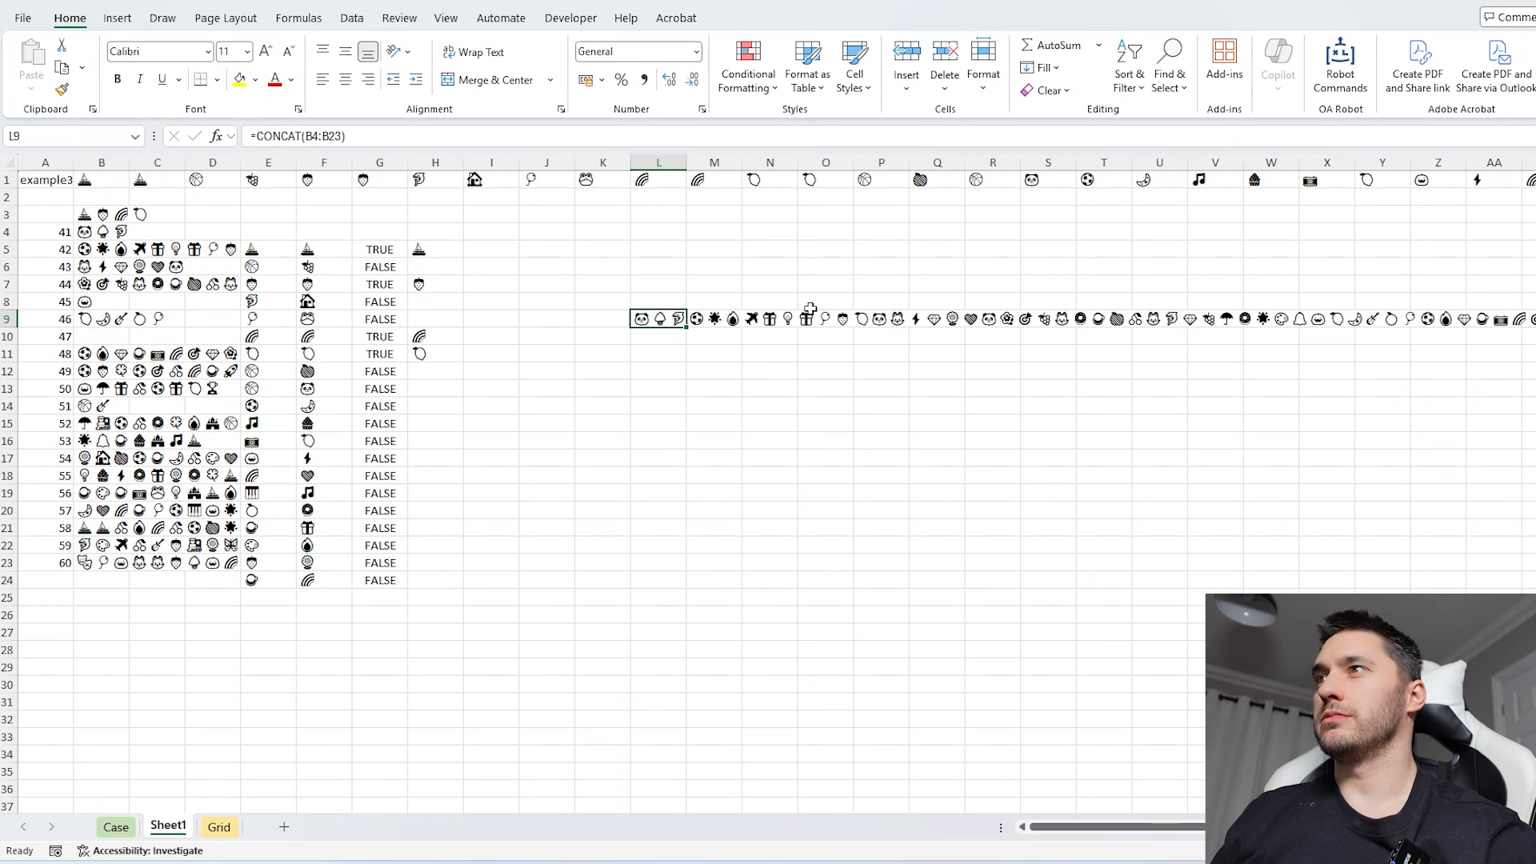
- Clear the old helper calculations in columns AJ to AL of the Grid sheet
click(219, 827)
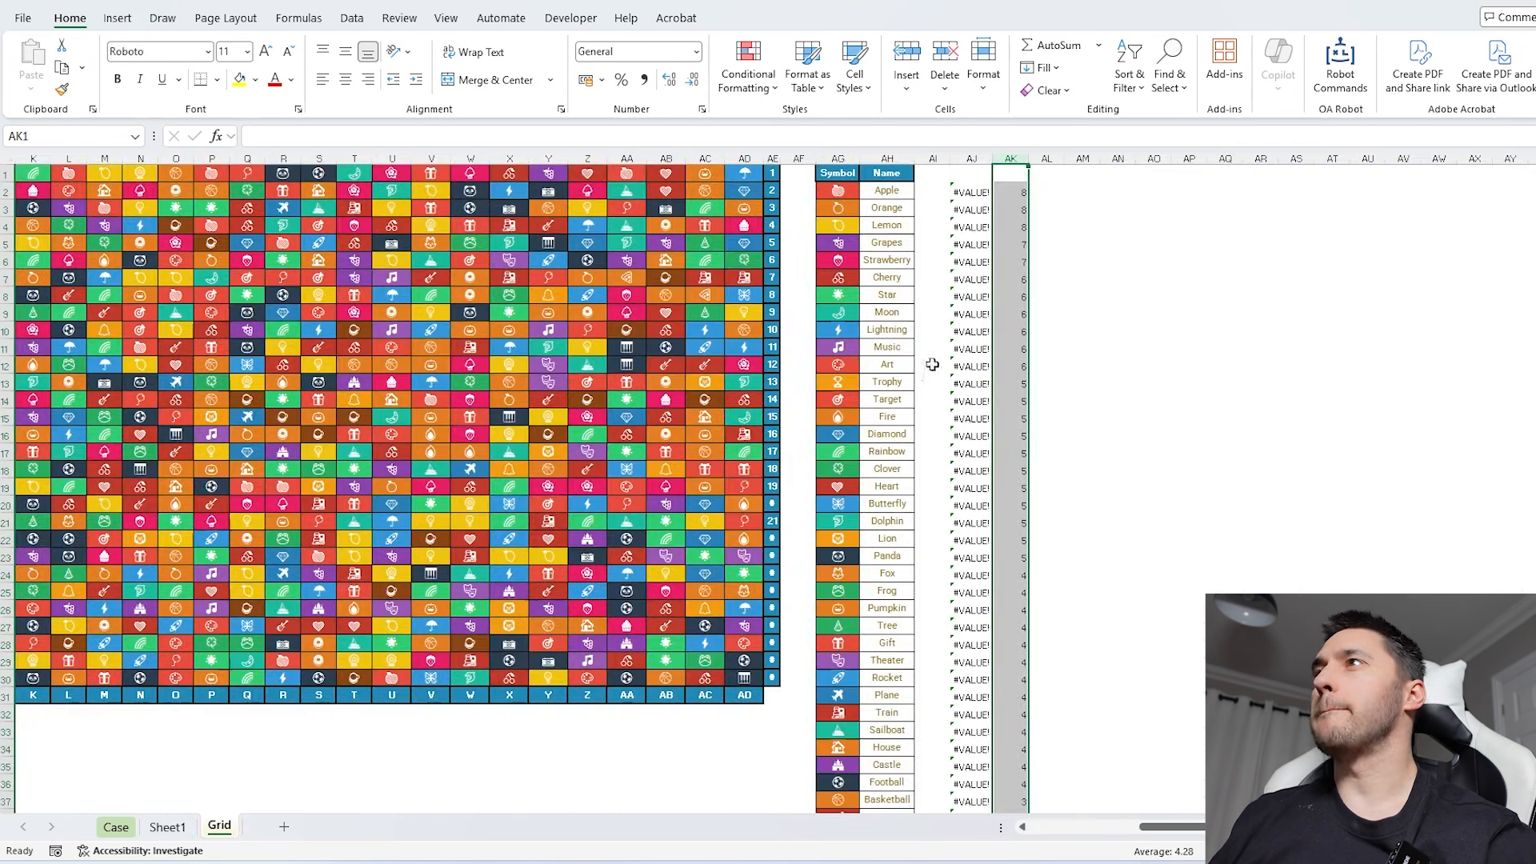
drag(966, 159, 1039, 161)
key(Delete)
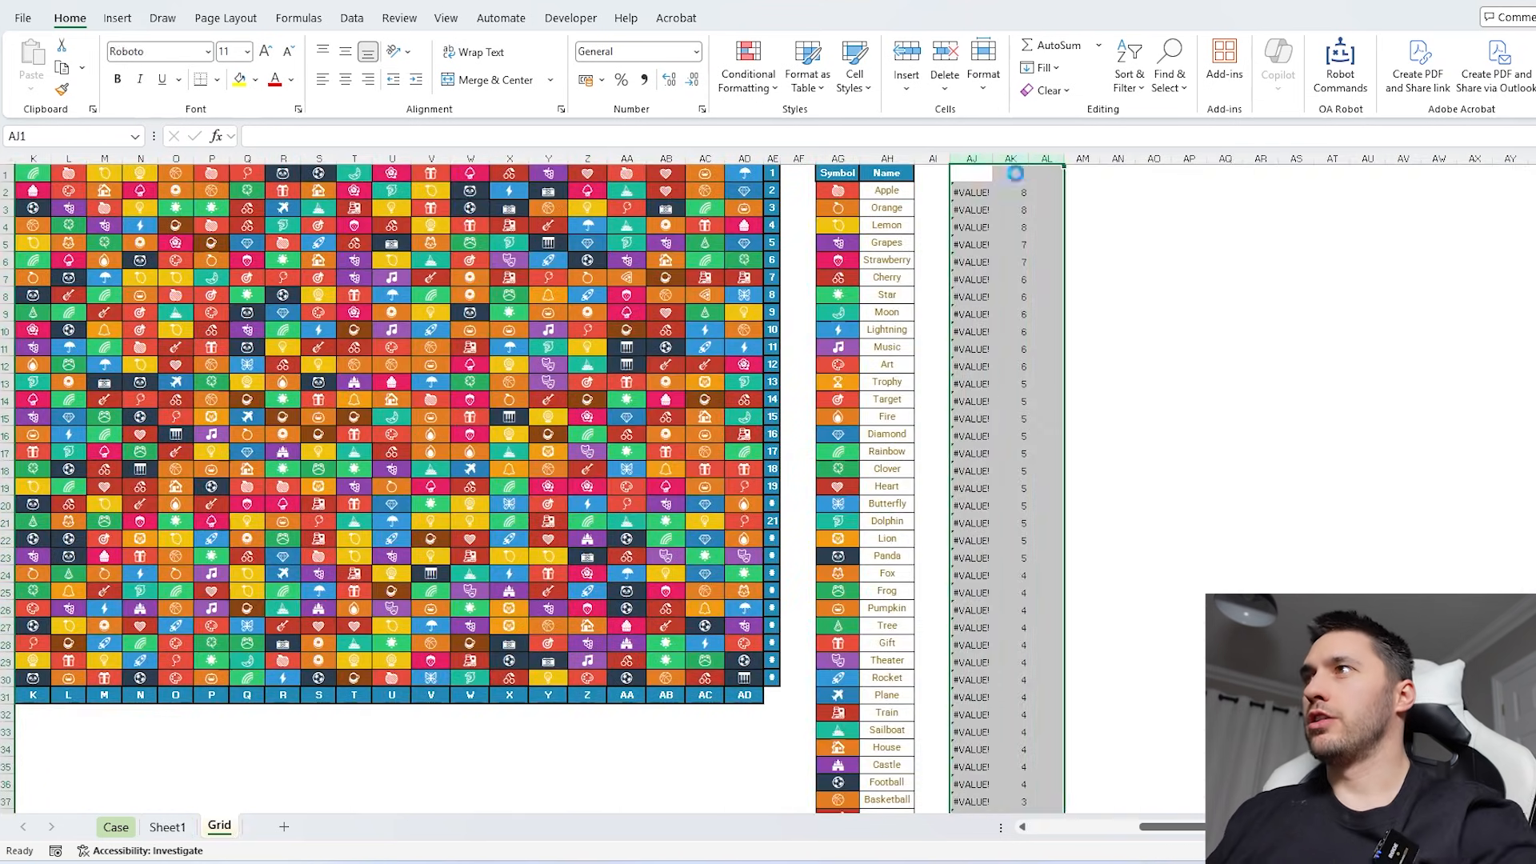
- Enter =FIND(AG2:AG51,Sheet1!L9) in AI2 of the Grid sheet to locate each symbol in the joined text
click(926, 185)
text(=find)
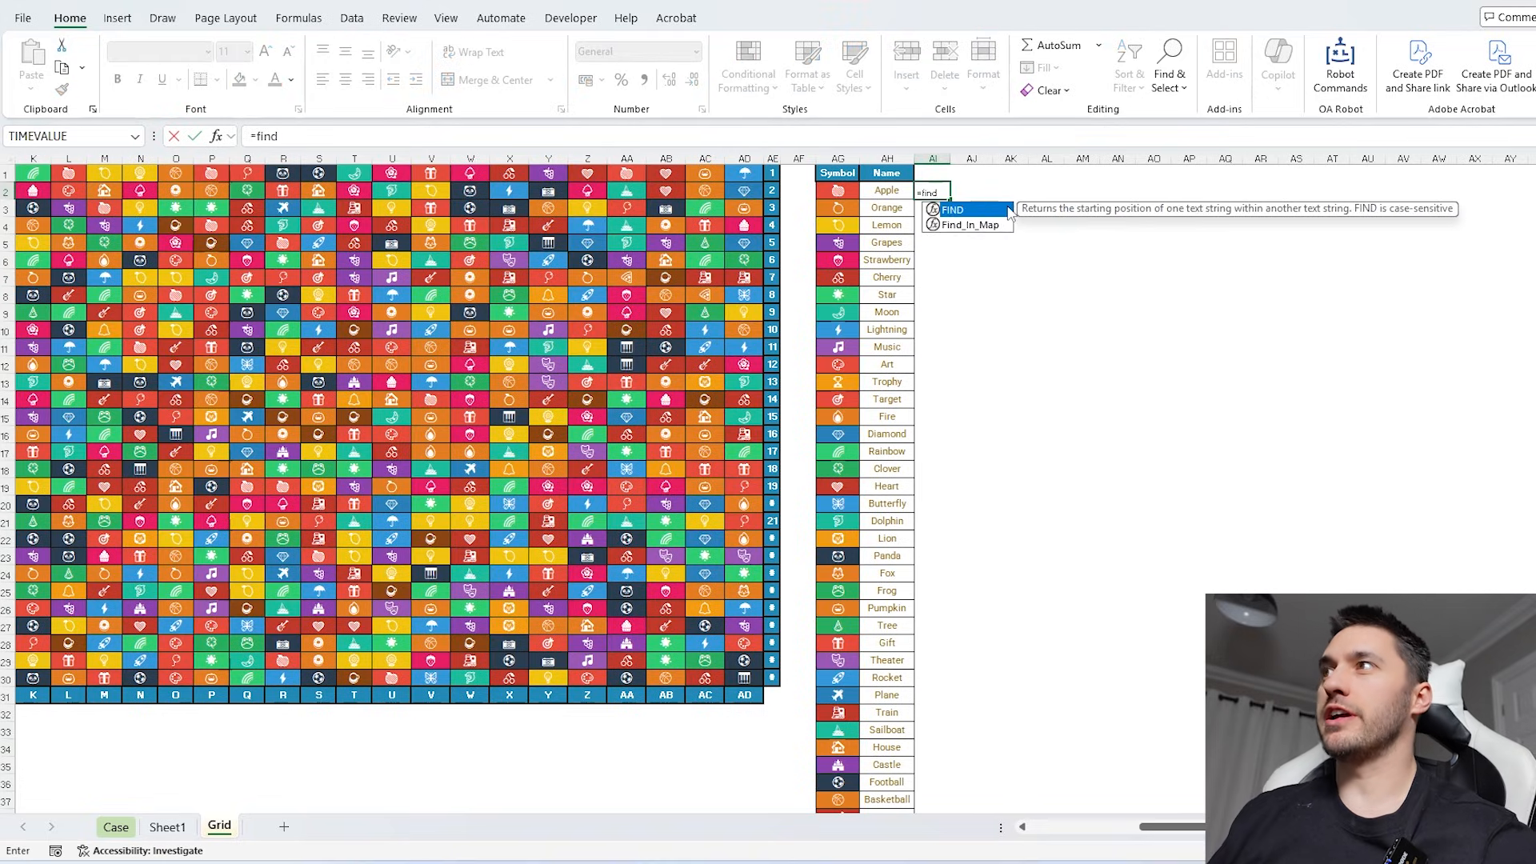
key(Tab)
click(824, 190)
key(ctrl+shift+Down)
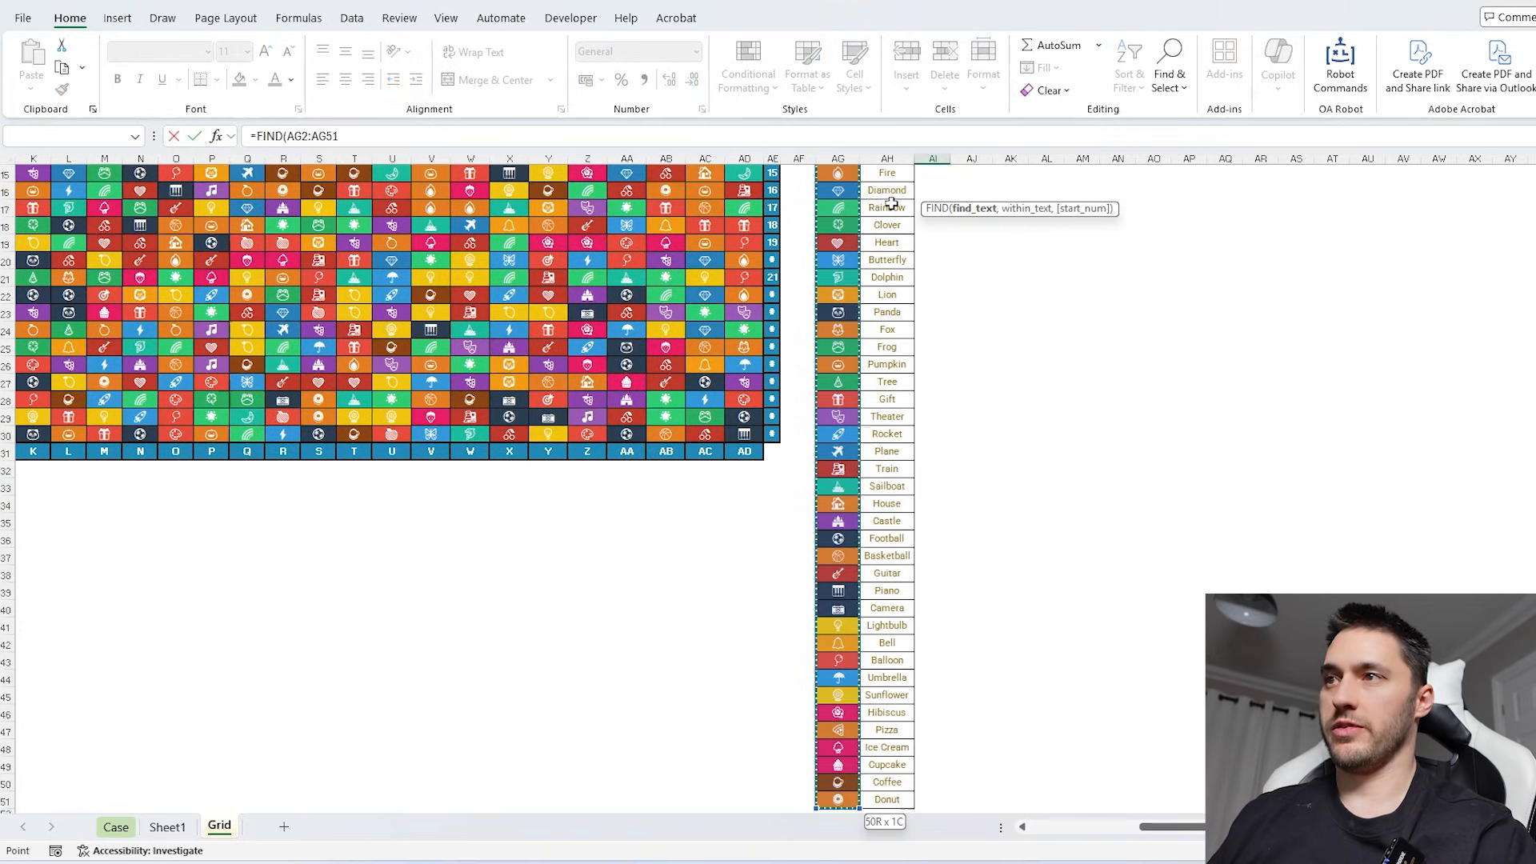
text(,)
click(168, 826)
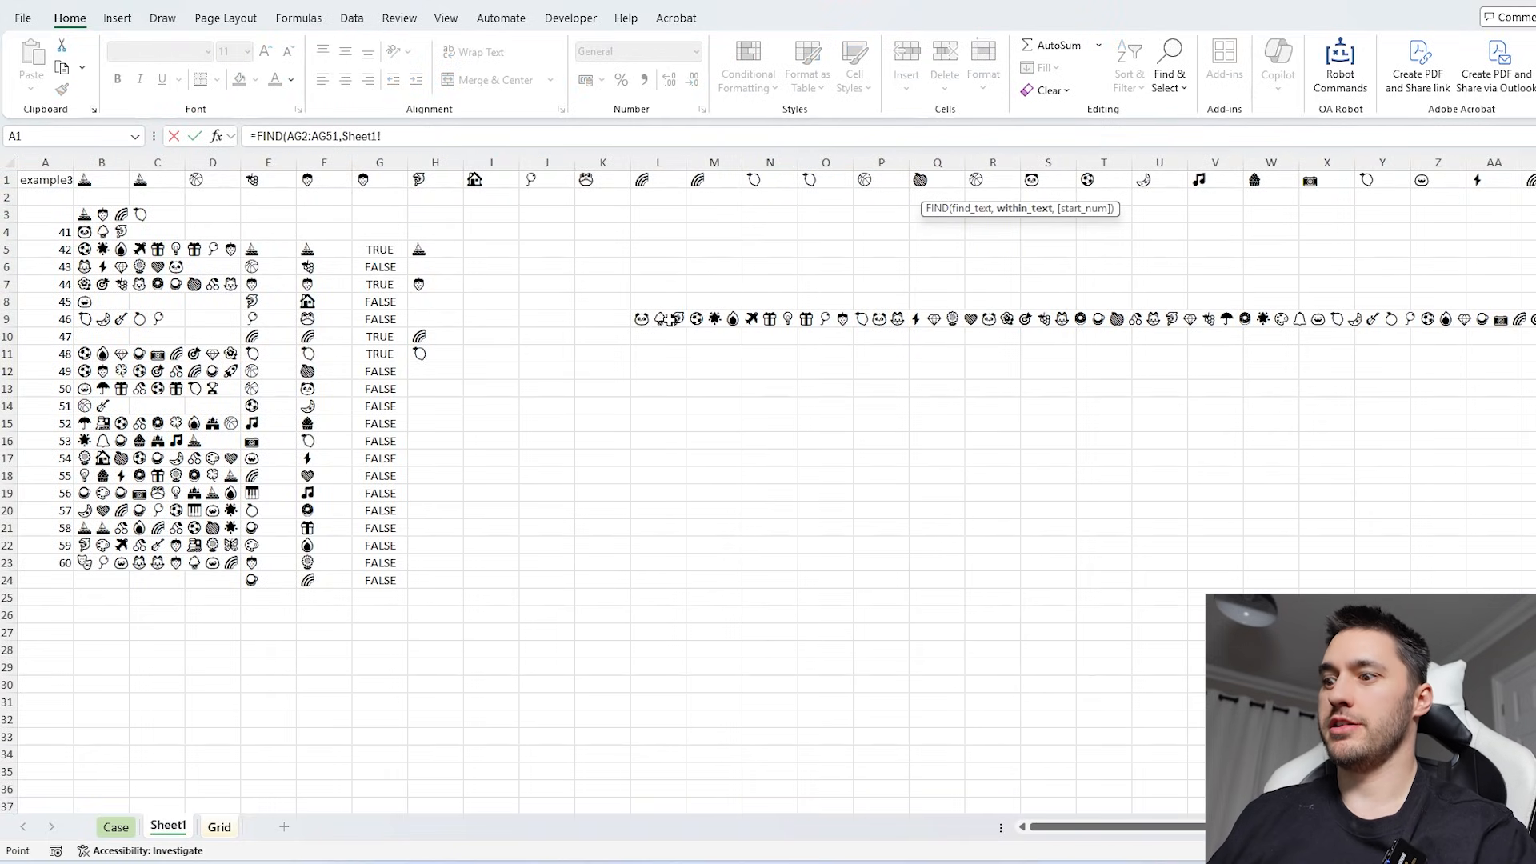
click(669, 318)
key(Return)
- Widen column AI, and copy the Pizza symbol from AG47 into the Bonus 2 answer cell E30 on the Case sheet
scroll(941, 298, down, 10)
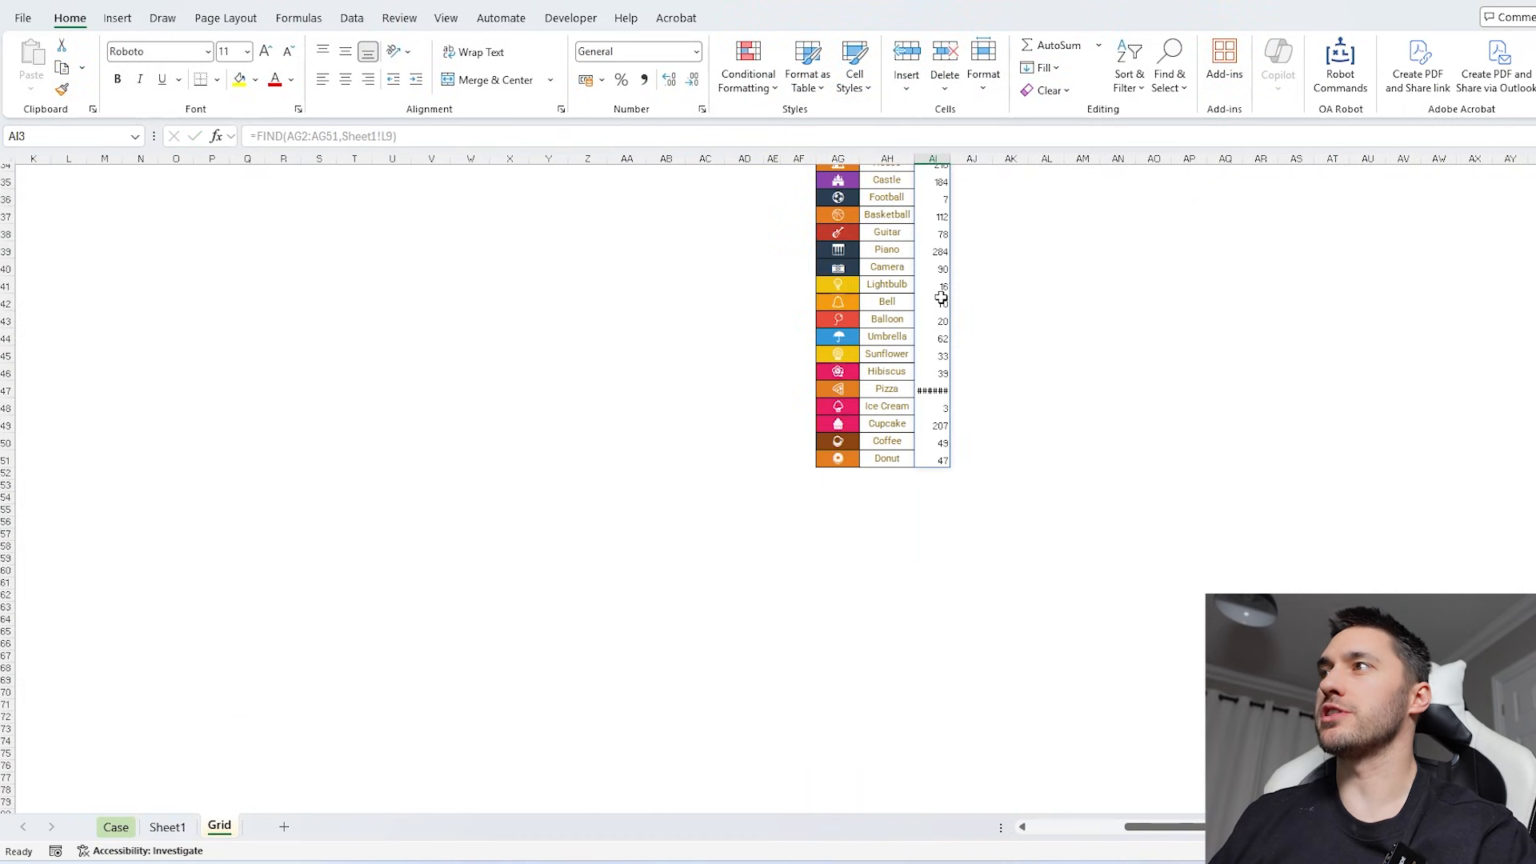
scroll(941, 298, up, 2)
drag(958, 146, 985, 165)
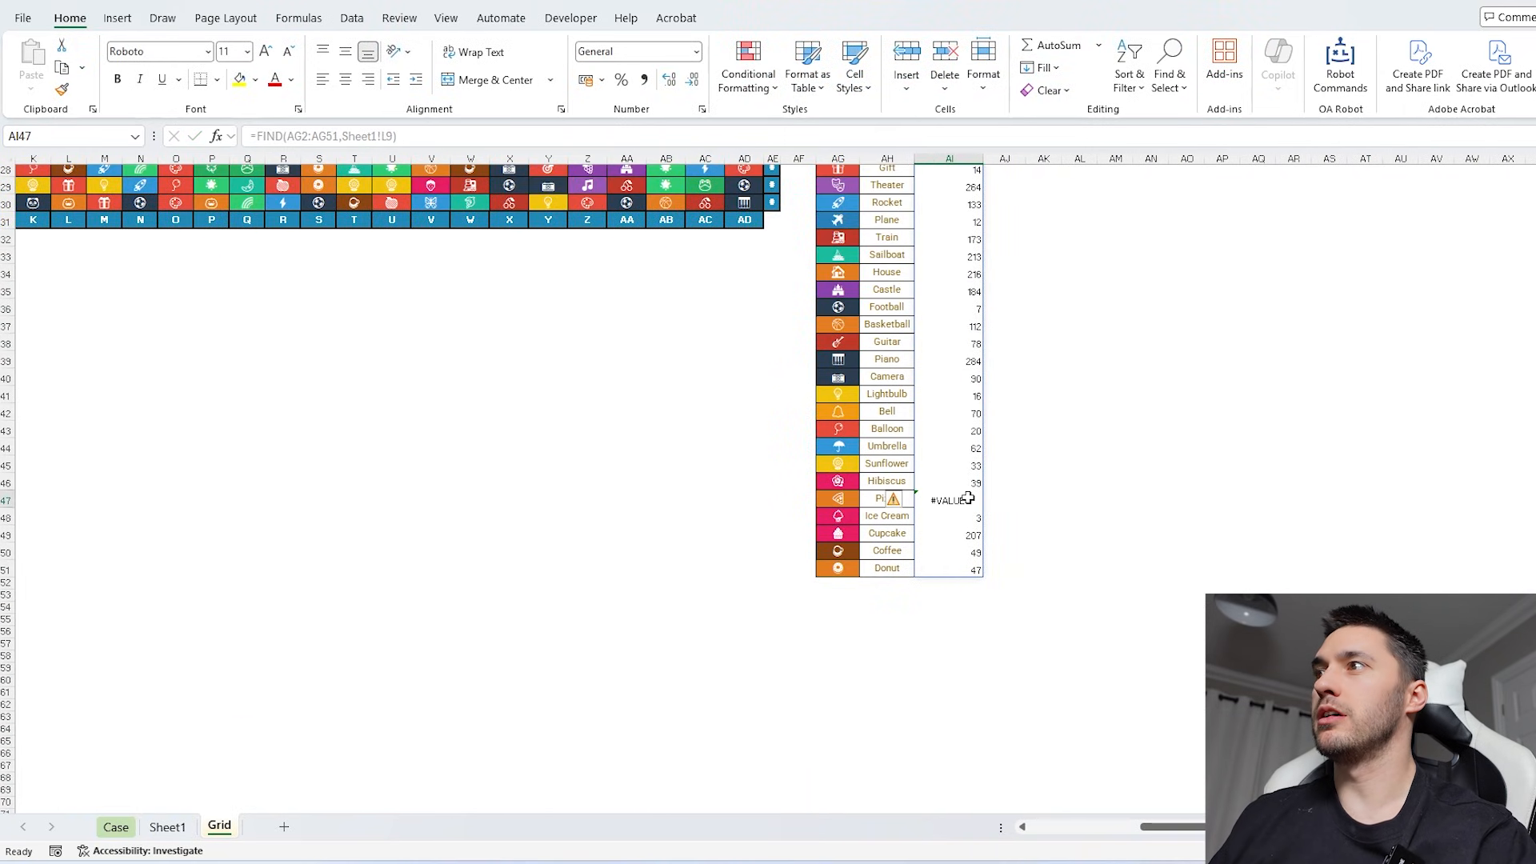
click(849, 499)
key(ctrl+c)
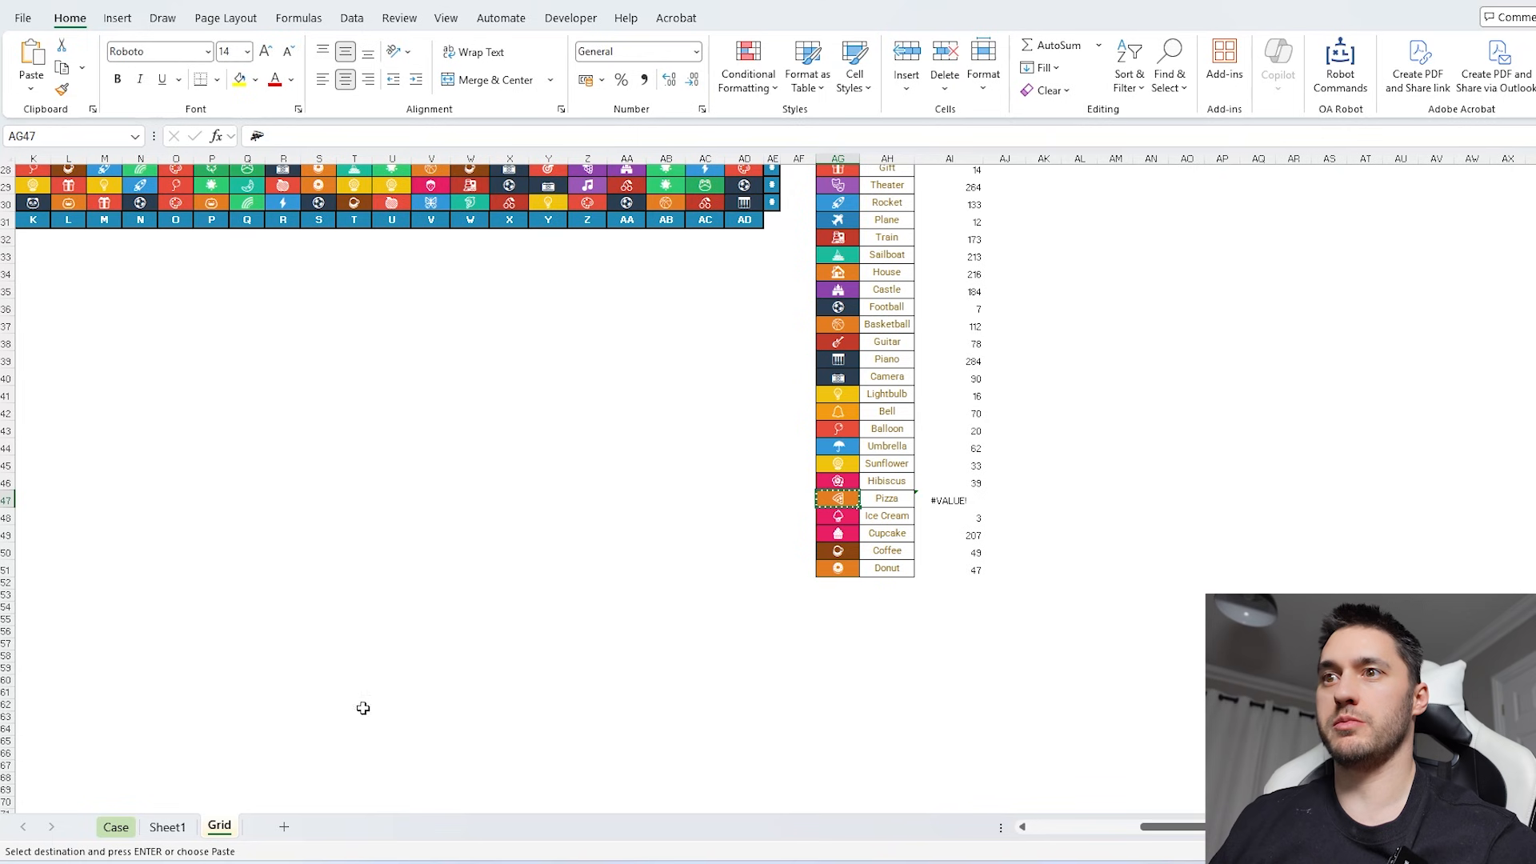
click(116, 826)
scroll(352, 456, up, 15)
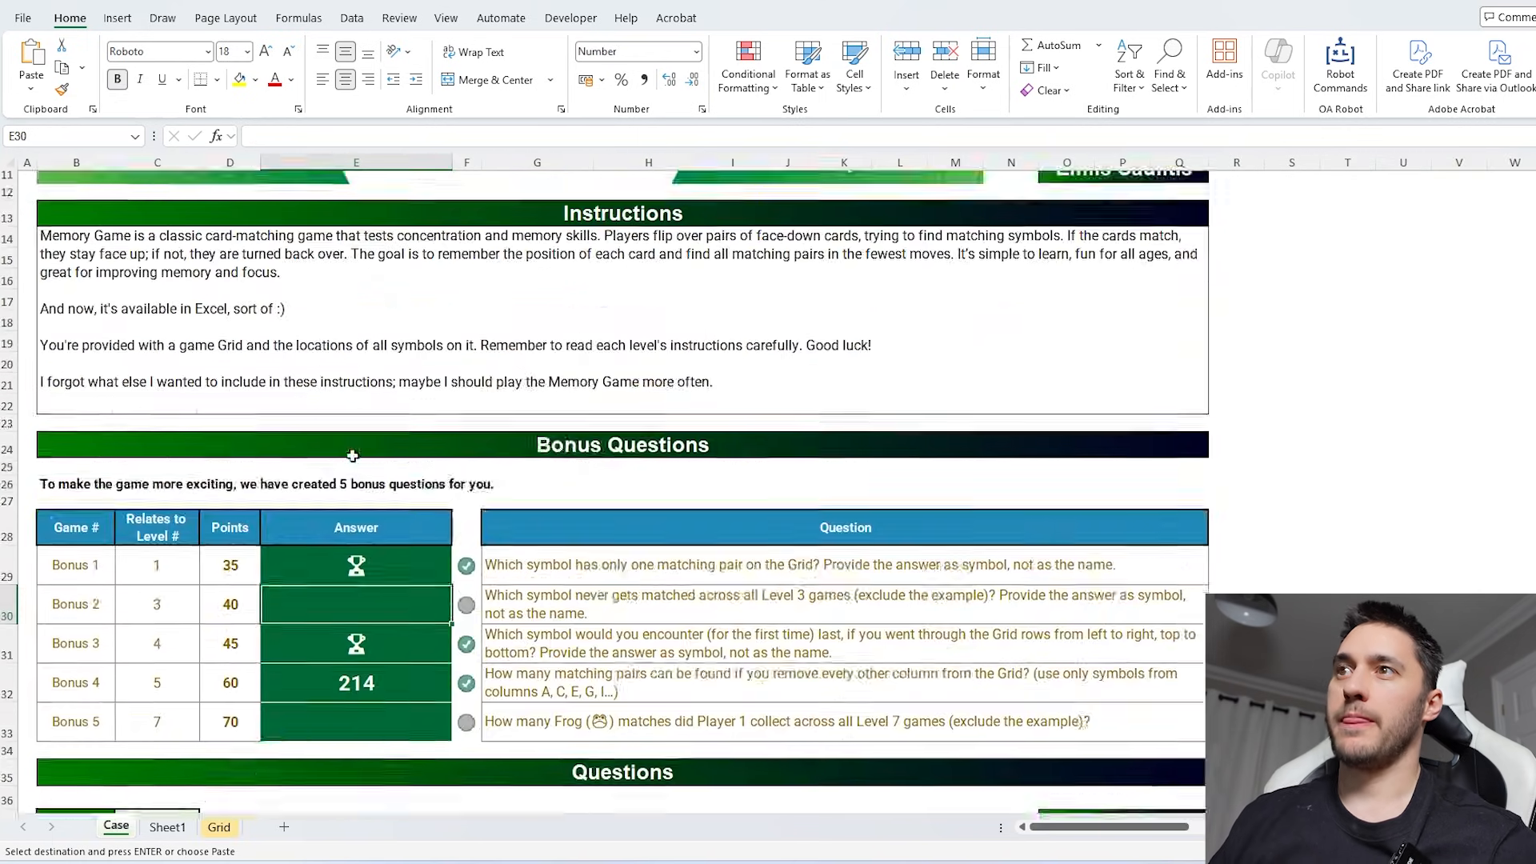
scroll(352, 456, down, 5)
key(ctrl+v)
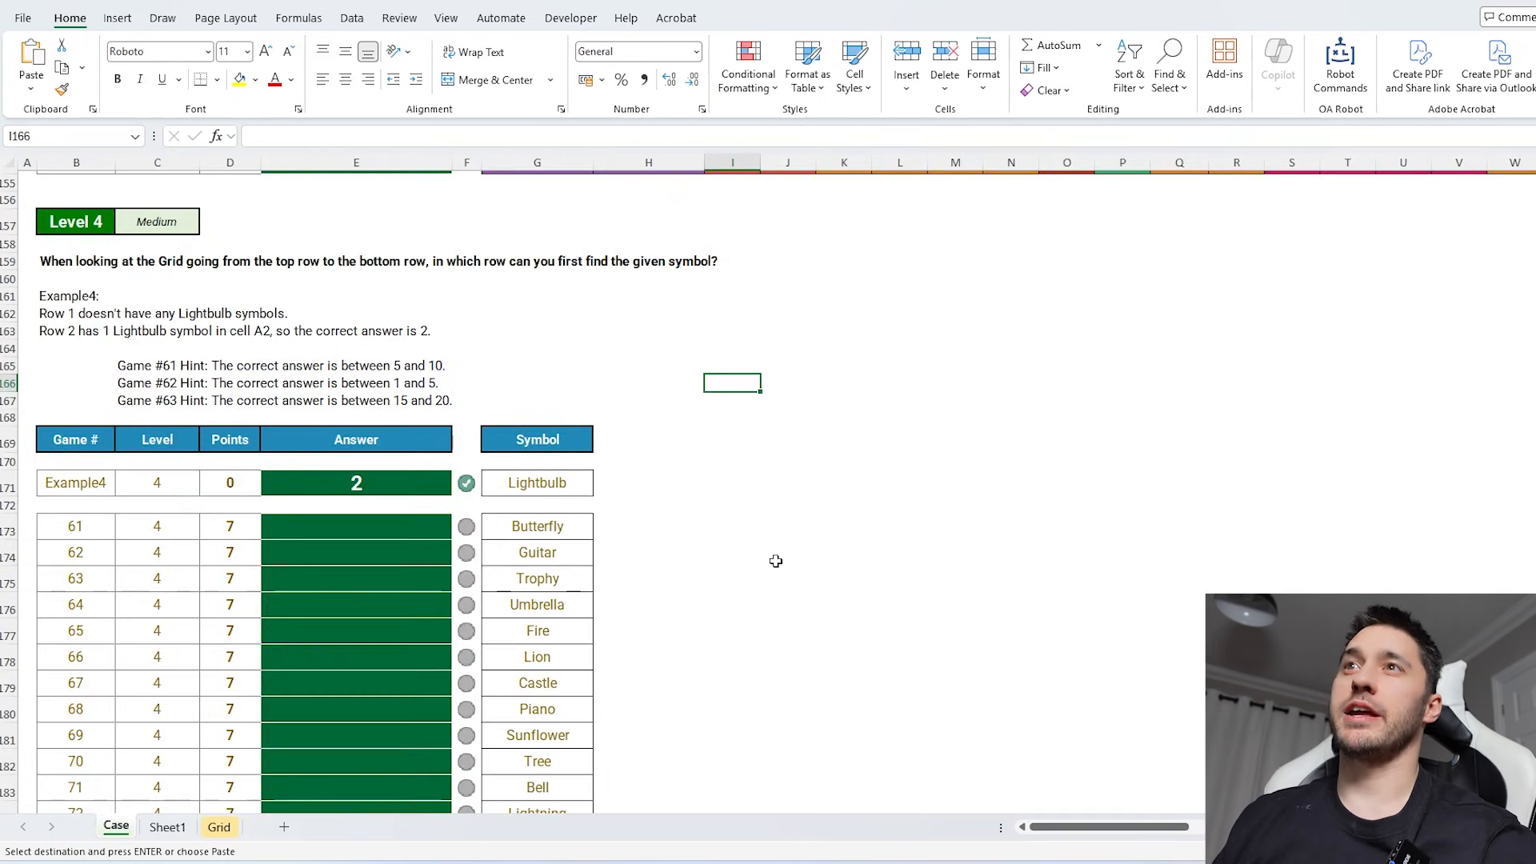
- Enter =XLOOKUP(G173,Grid!AH:AH,Grid!AG:AG) in H173 of the Case sheet and fill it down beside the Level 4 games
click(357, 529)
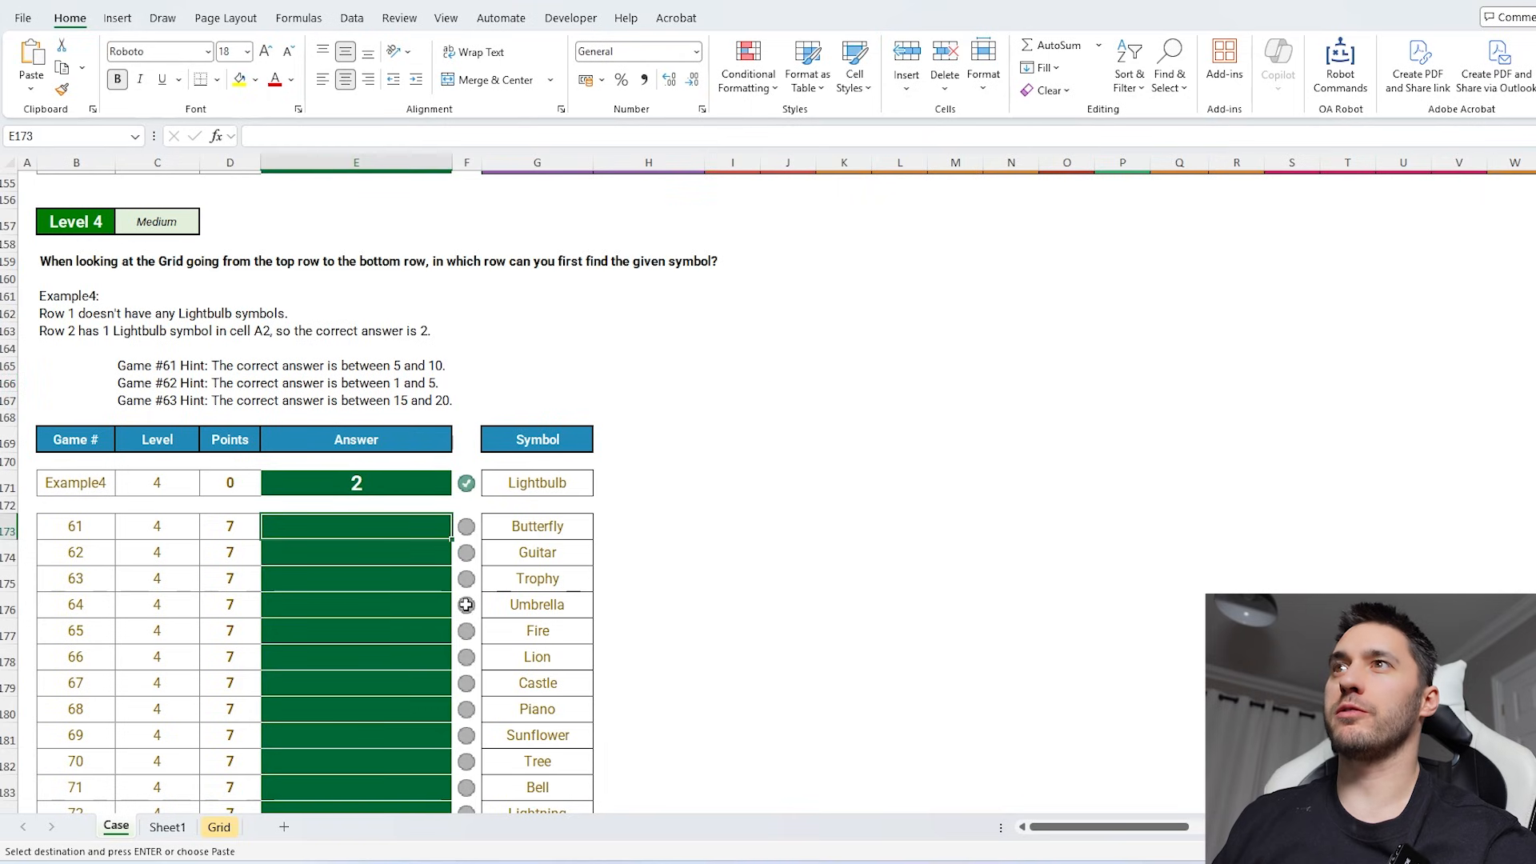
scroll(455, 584, down, 1)
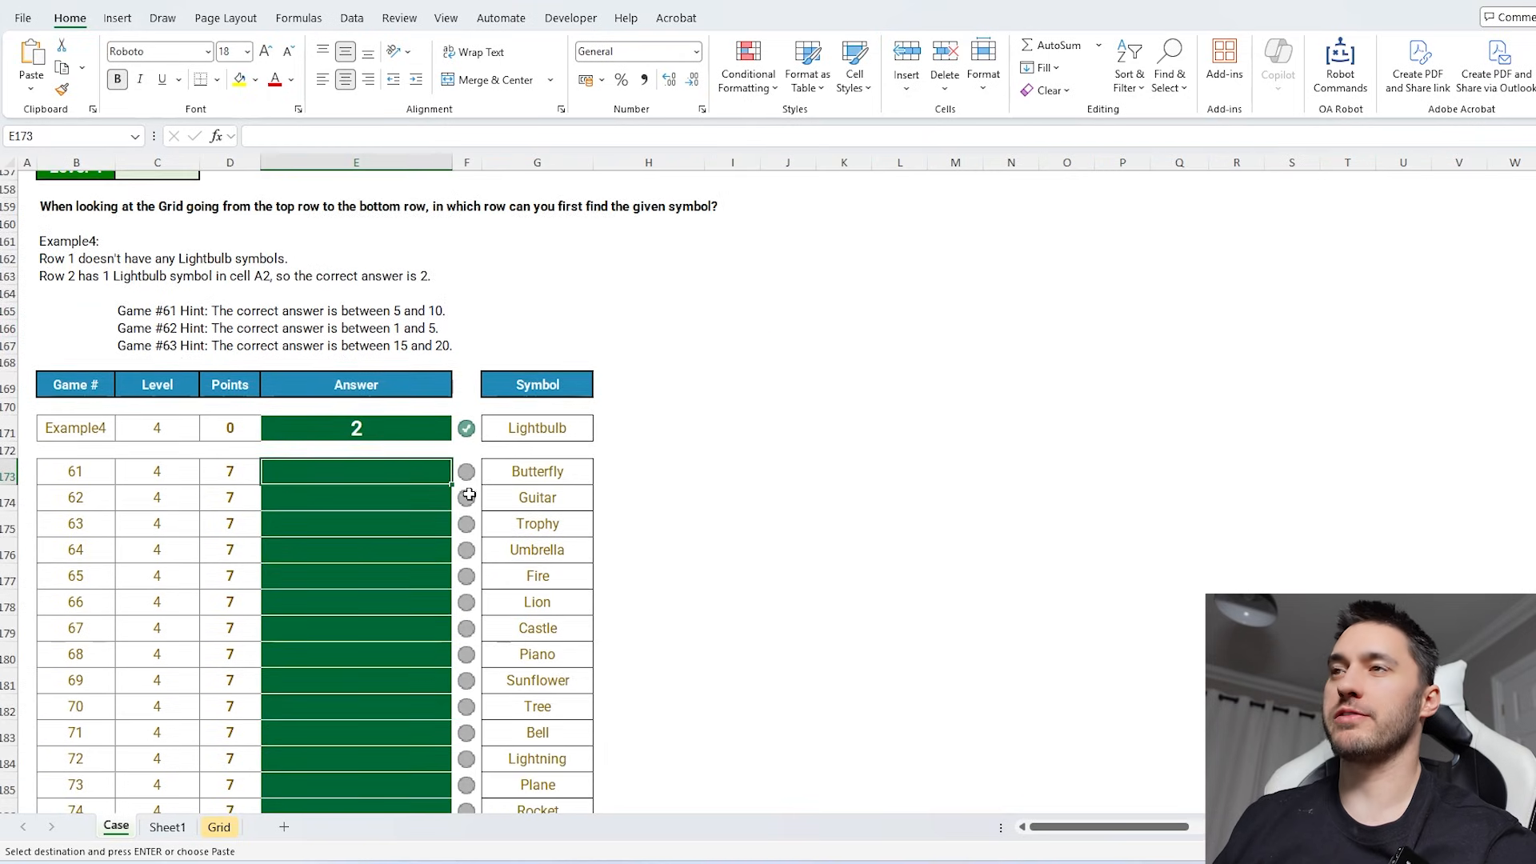
click(600, 466)
text(=xl)
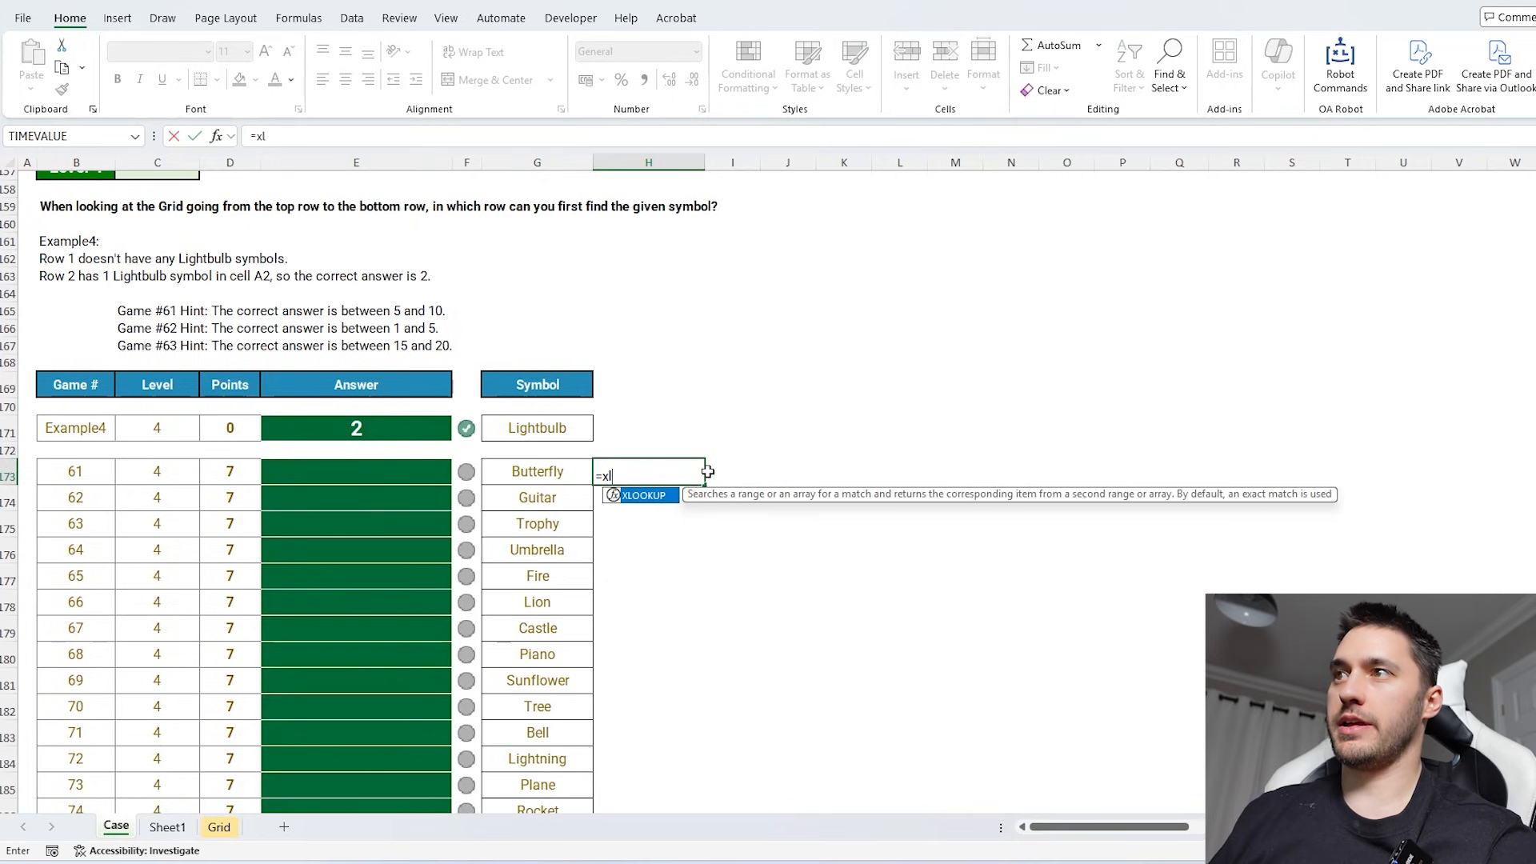
key(Tab)
click(537, 472)
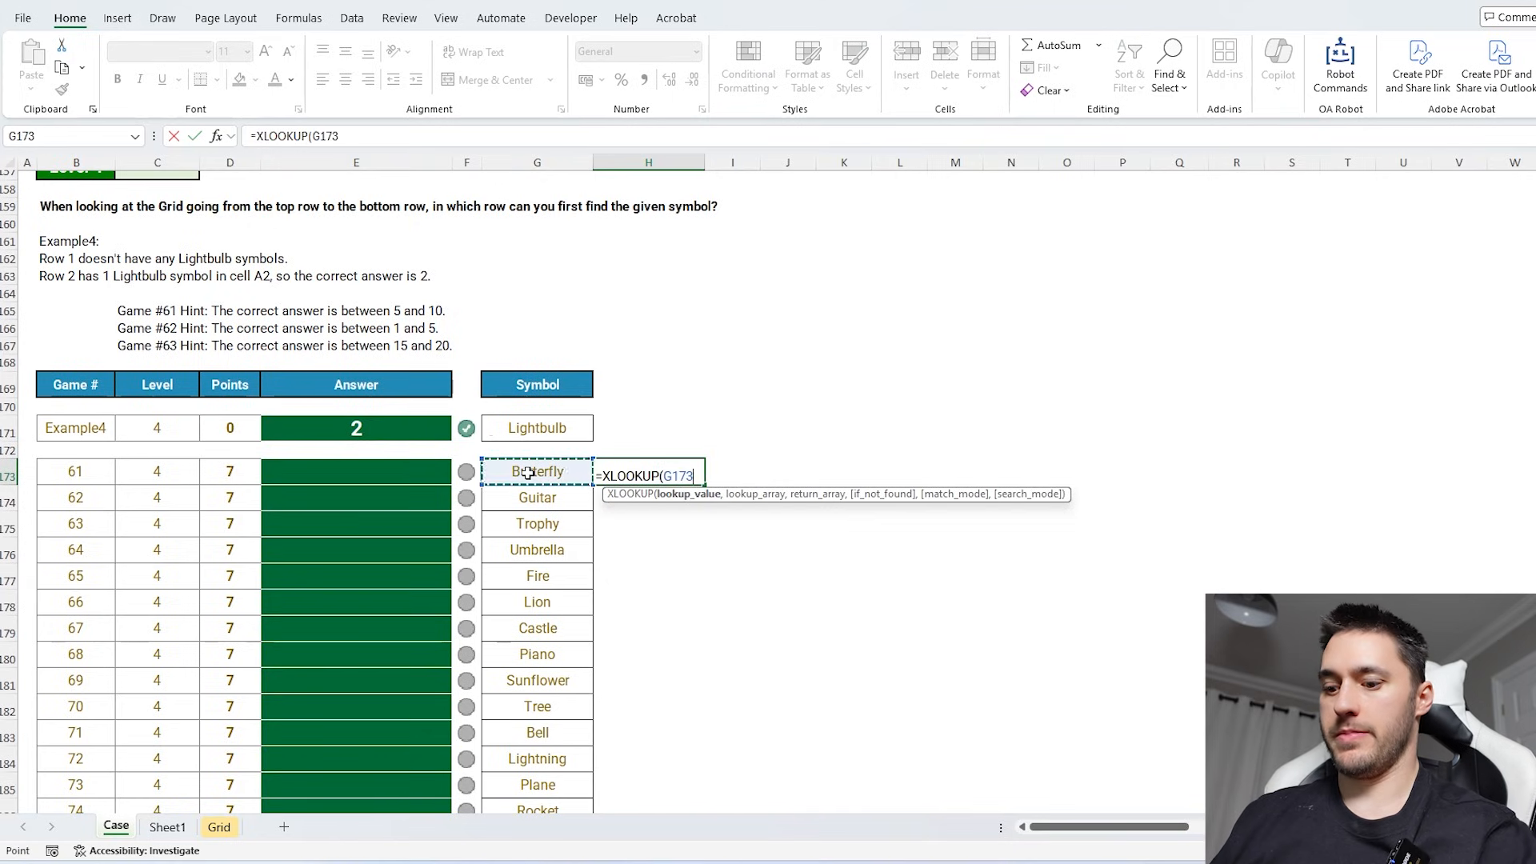
text(,)
click(218, 826)
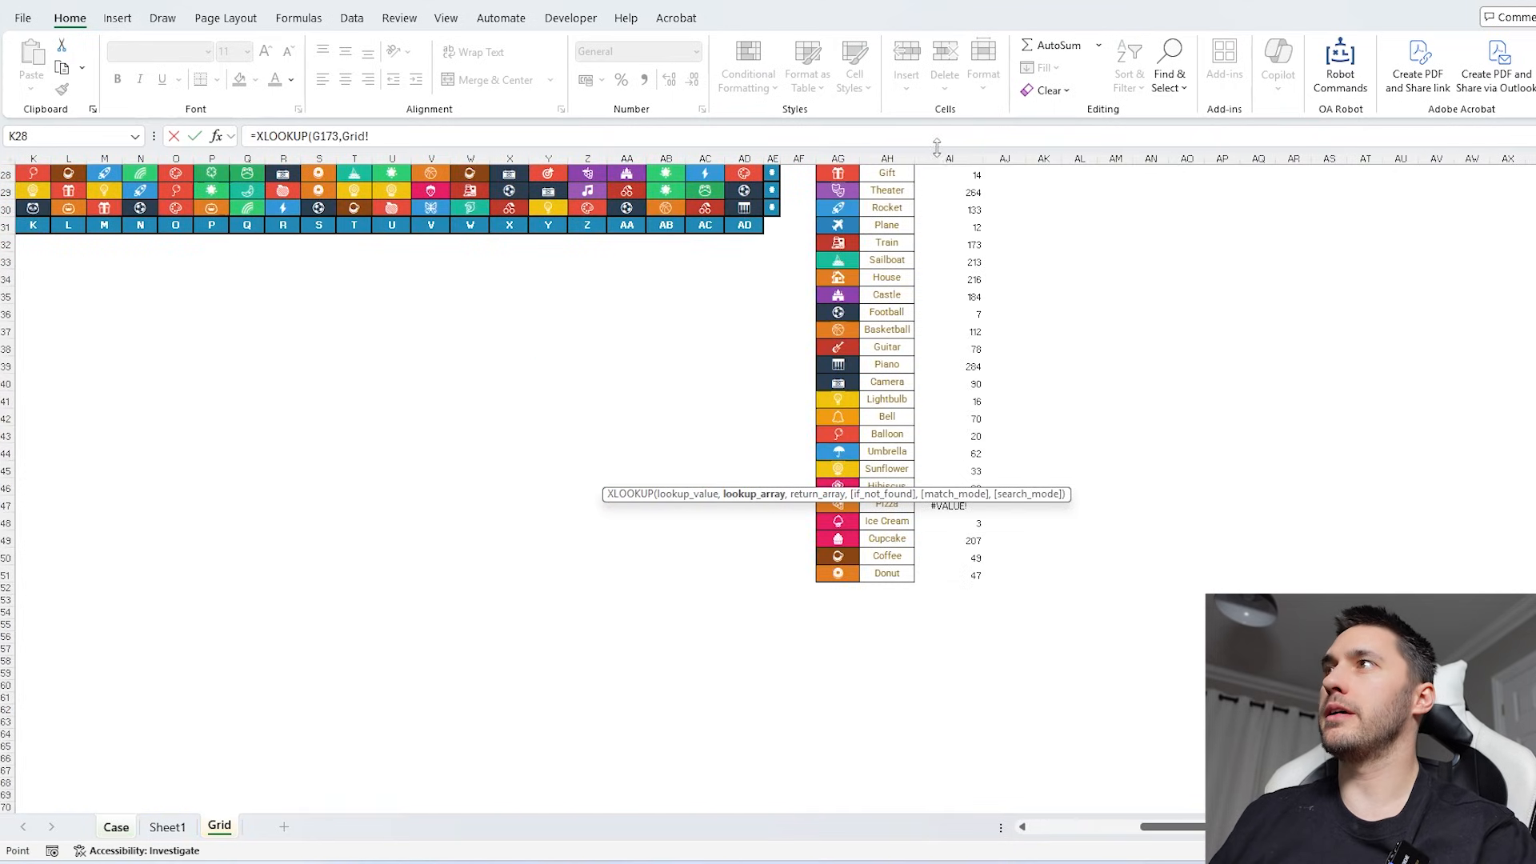
click(887, 159)
text(,)
click(846, 160)
key(Return)
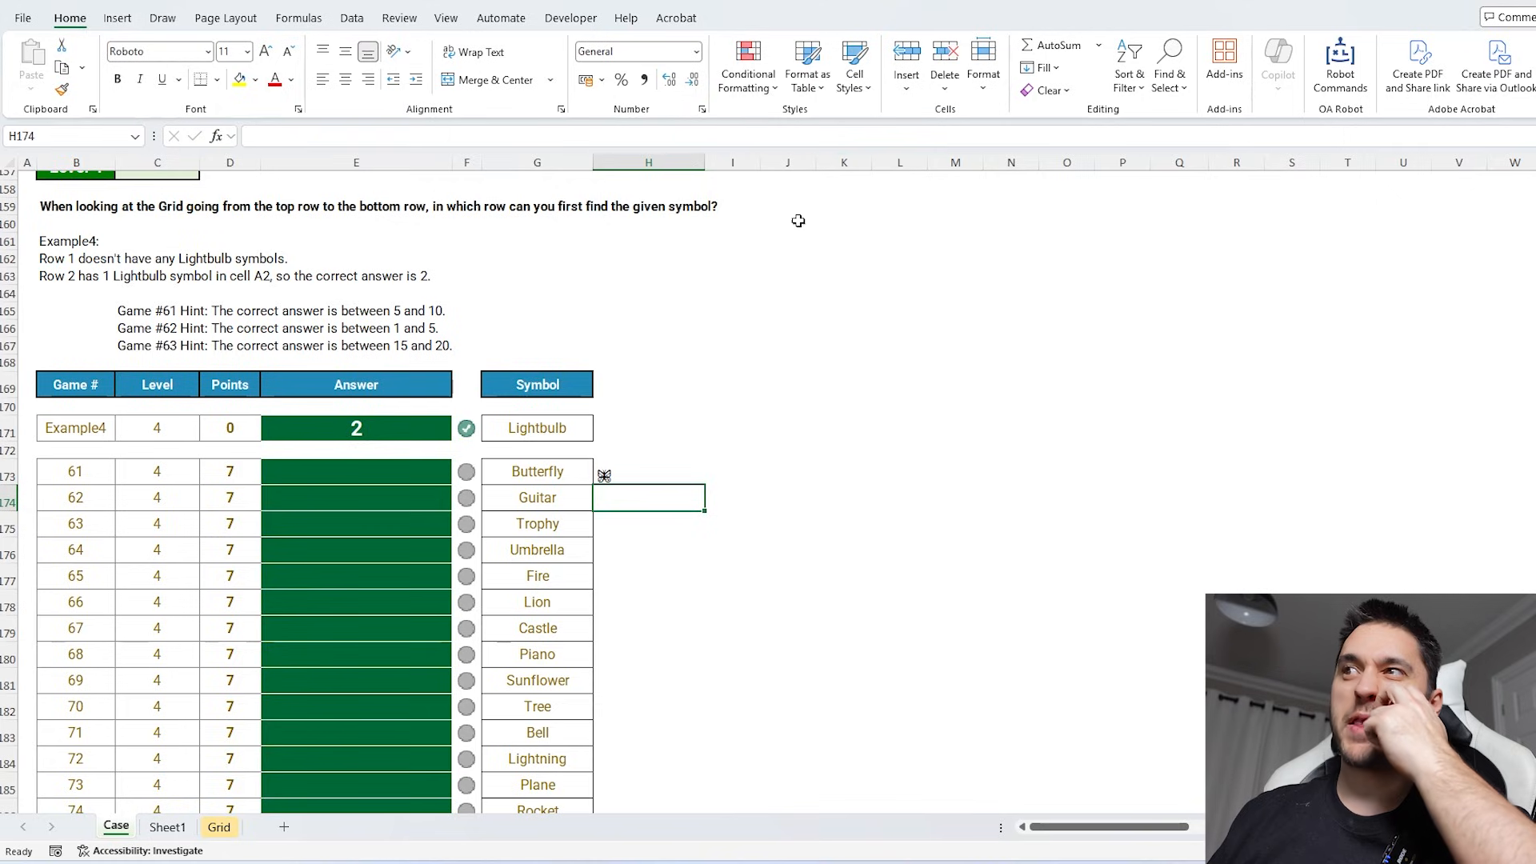
click(642, 478)
double_click(704, 484)
- Enter =Find_In_Map(H173,gd) in I173 to list the grid addresses of Game 61's symbol
click(732, 471)
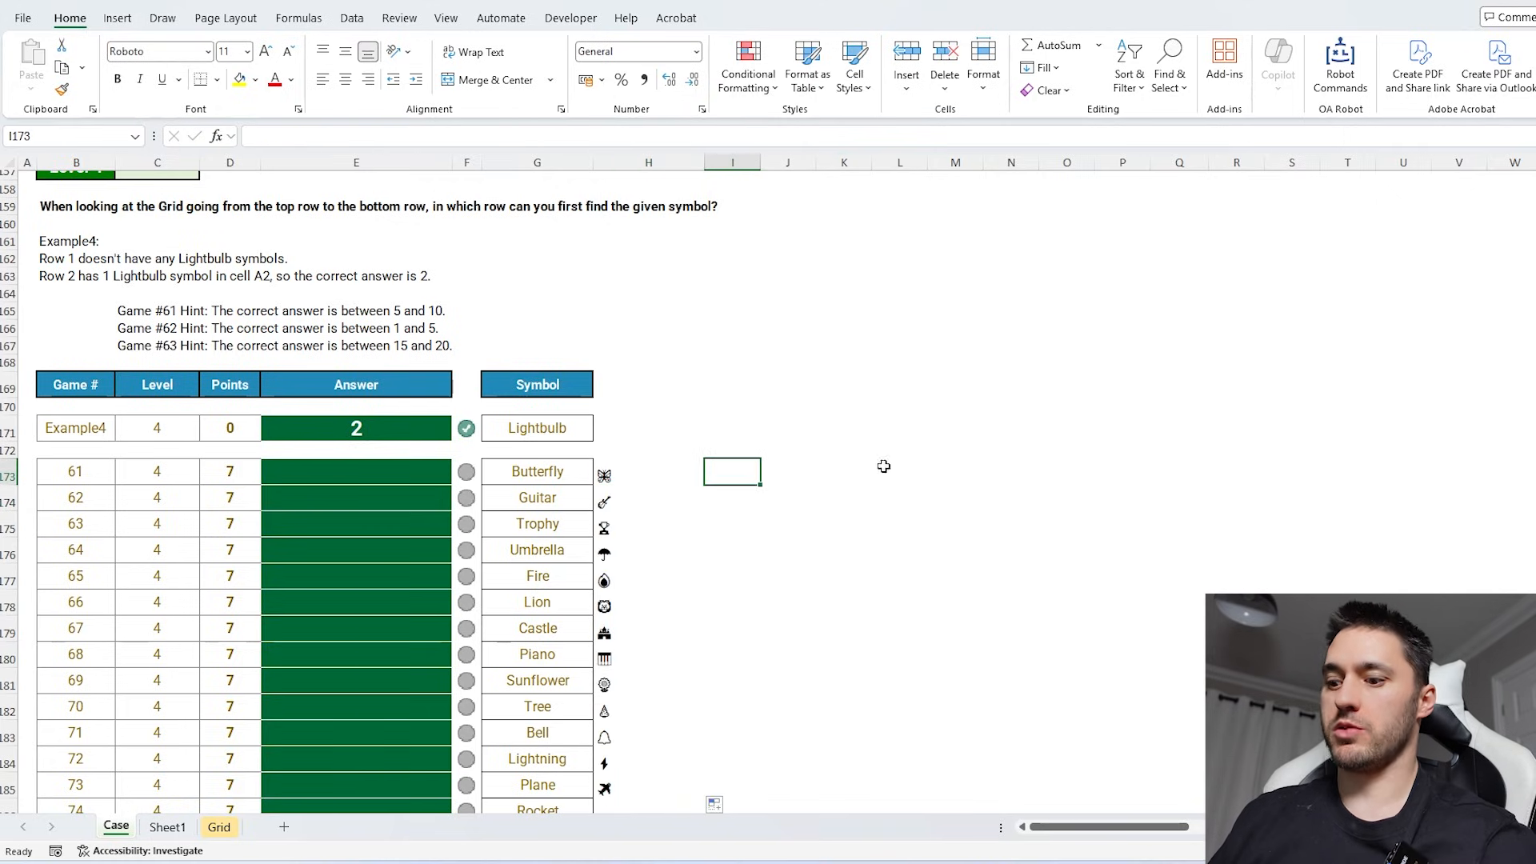
text(=find)
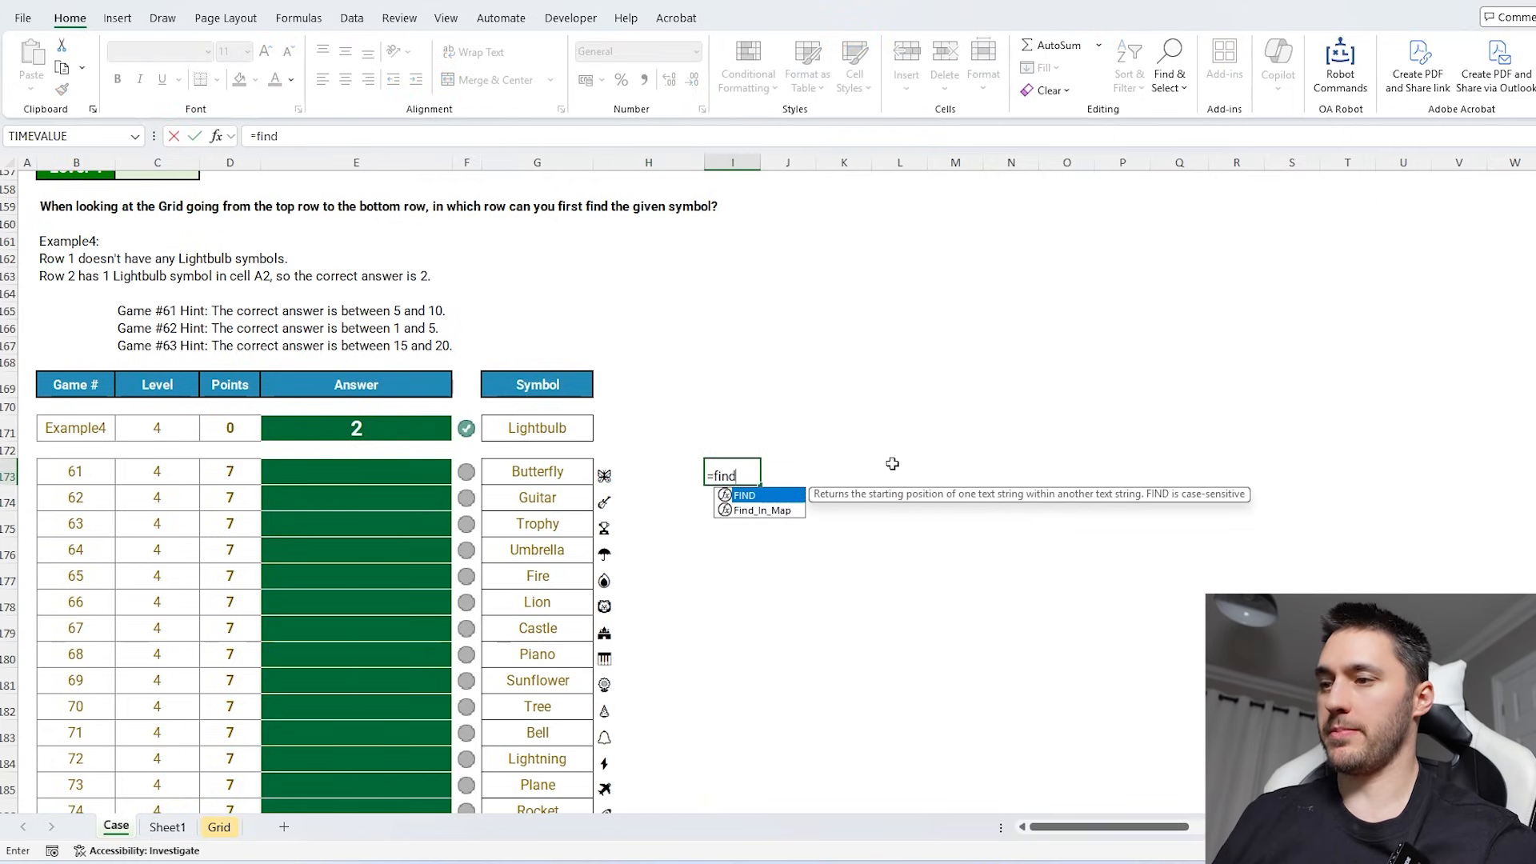
key(Down)
key(Tab)
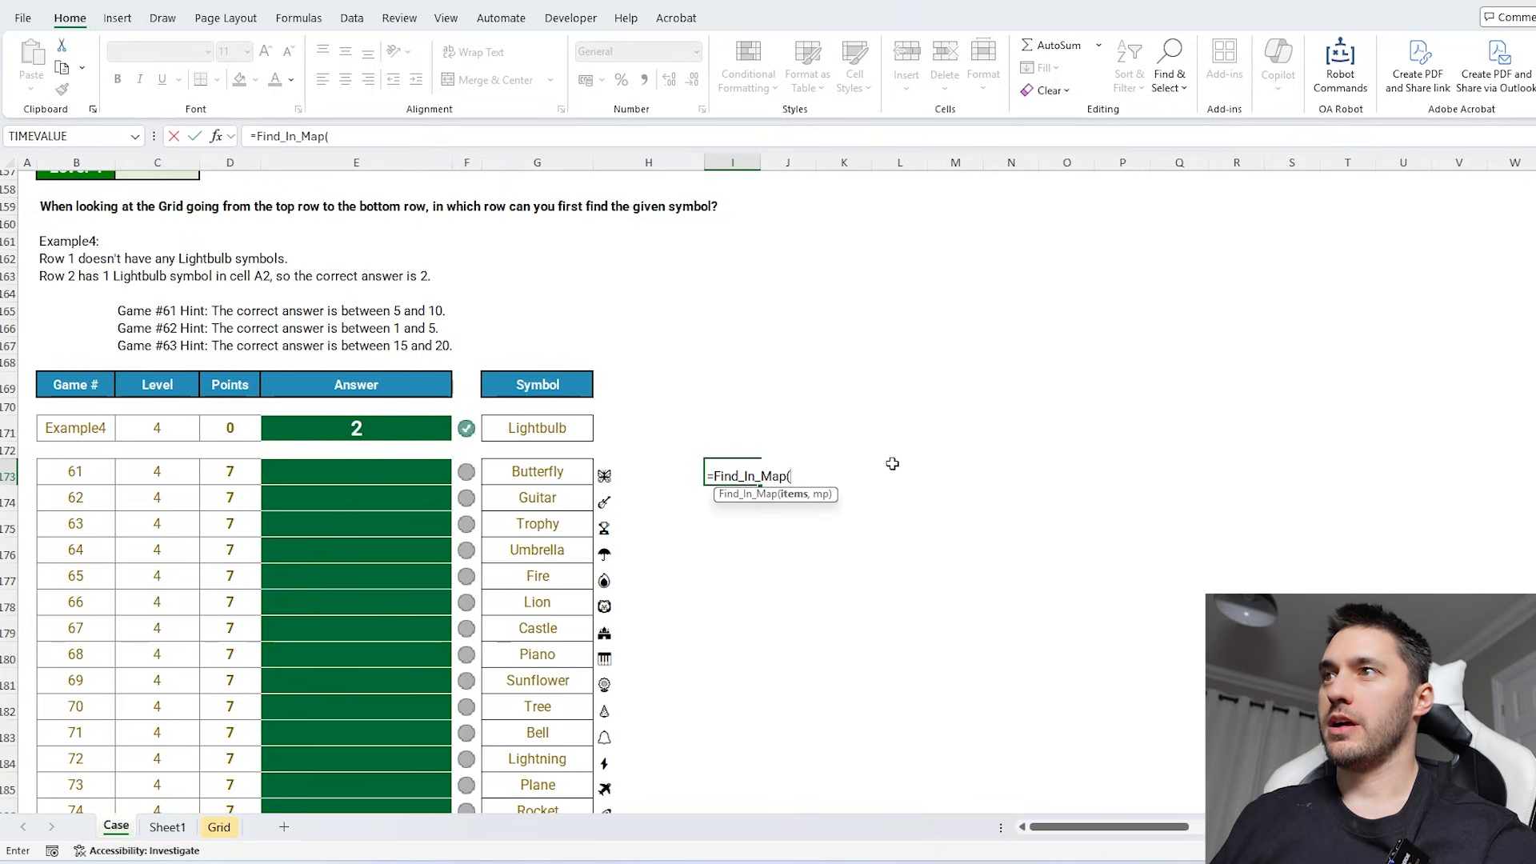
click(604, 474)
text(.,gd))
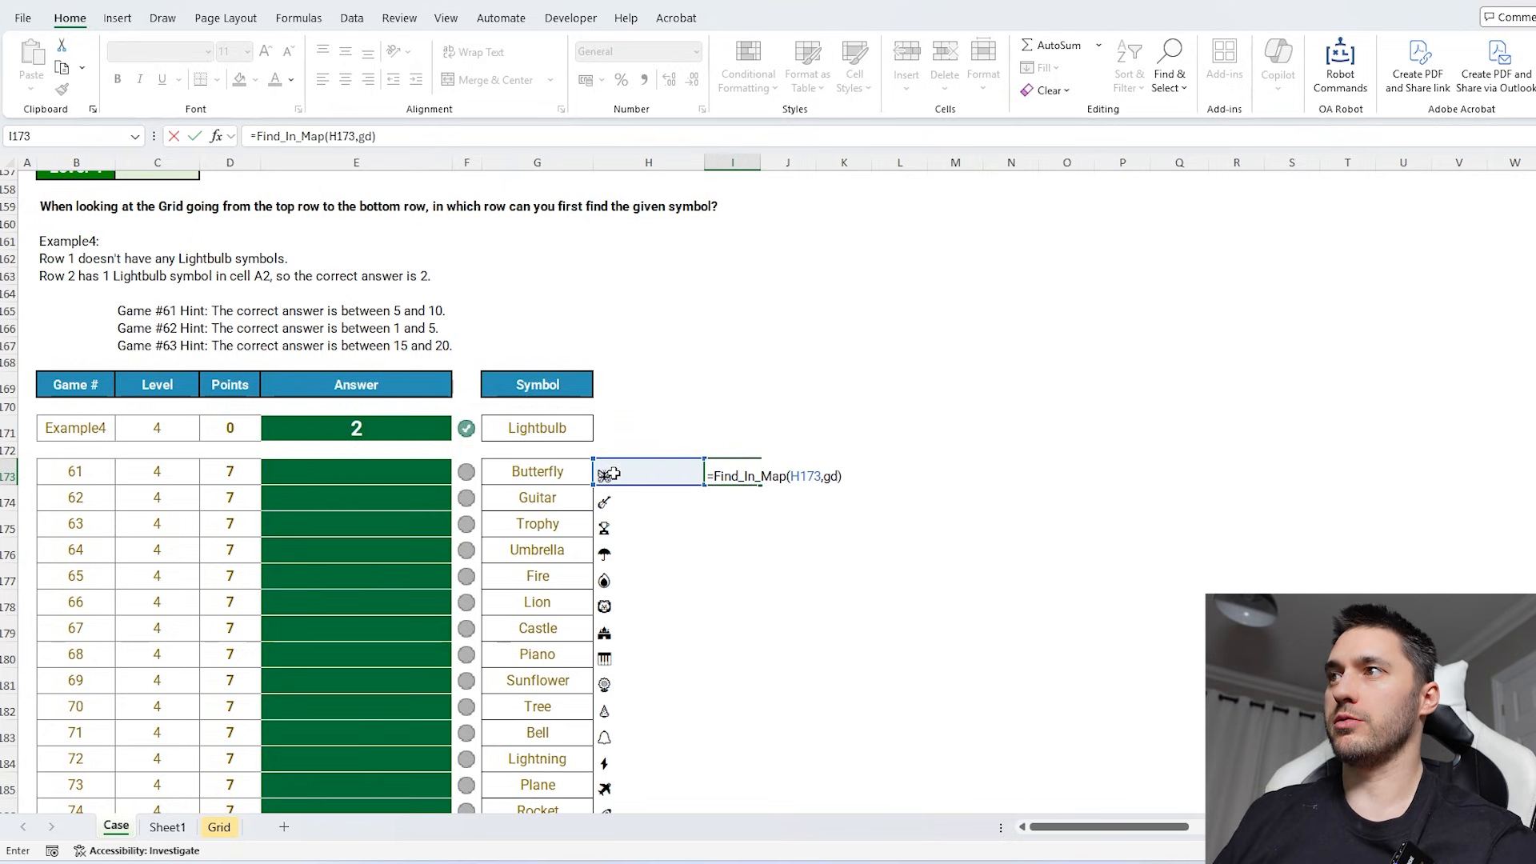
key(Return)
click(730, 478)
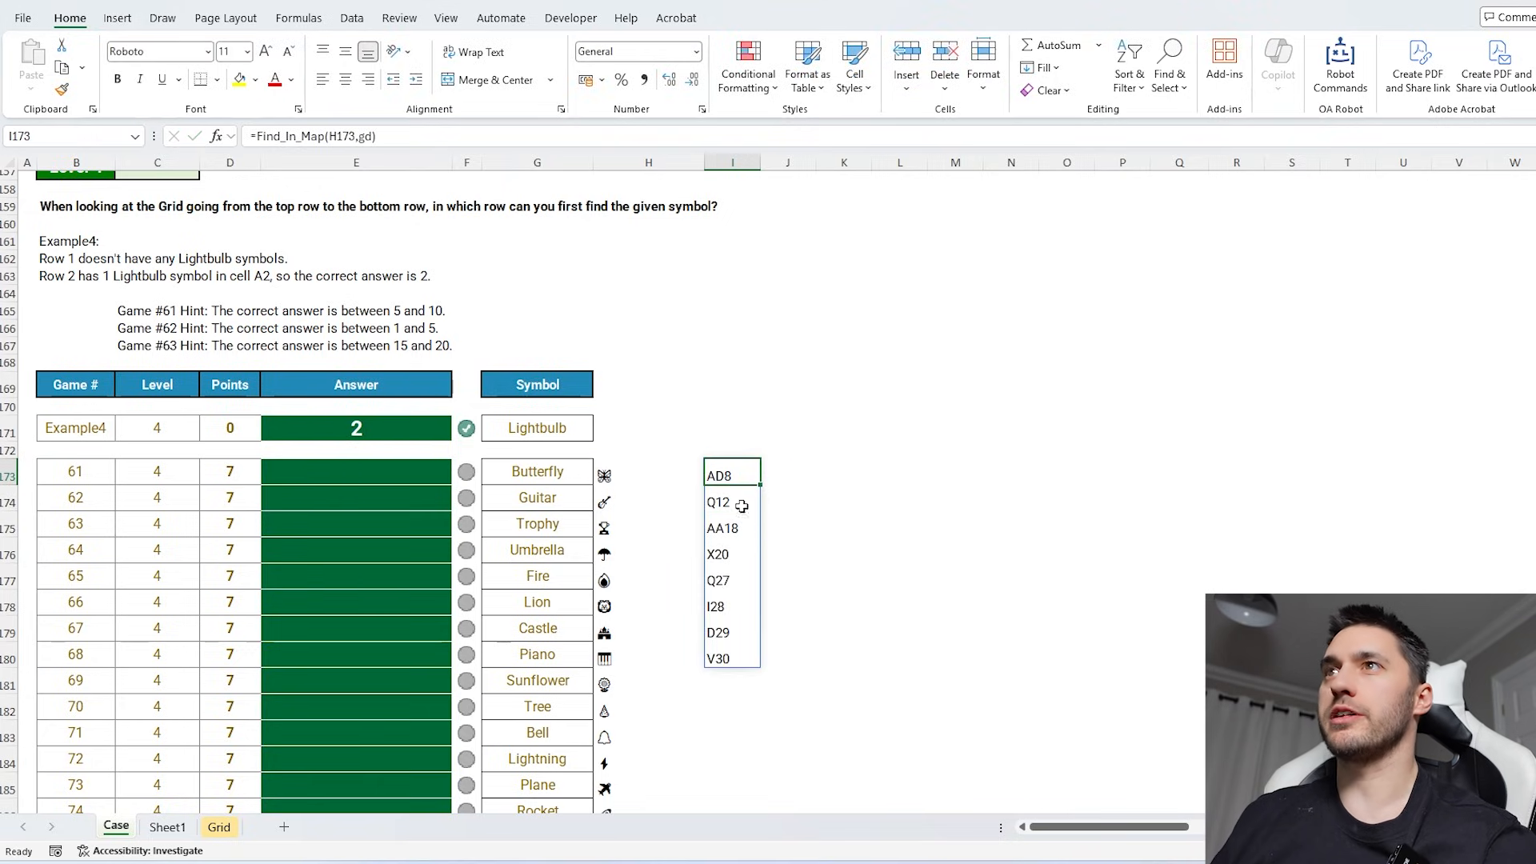
click(284, 138)
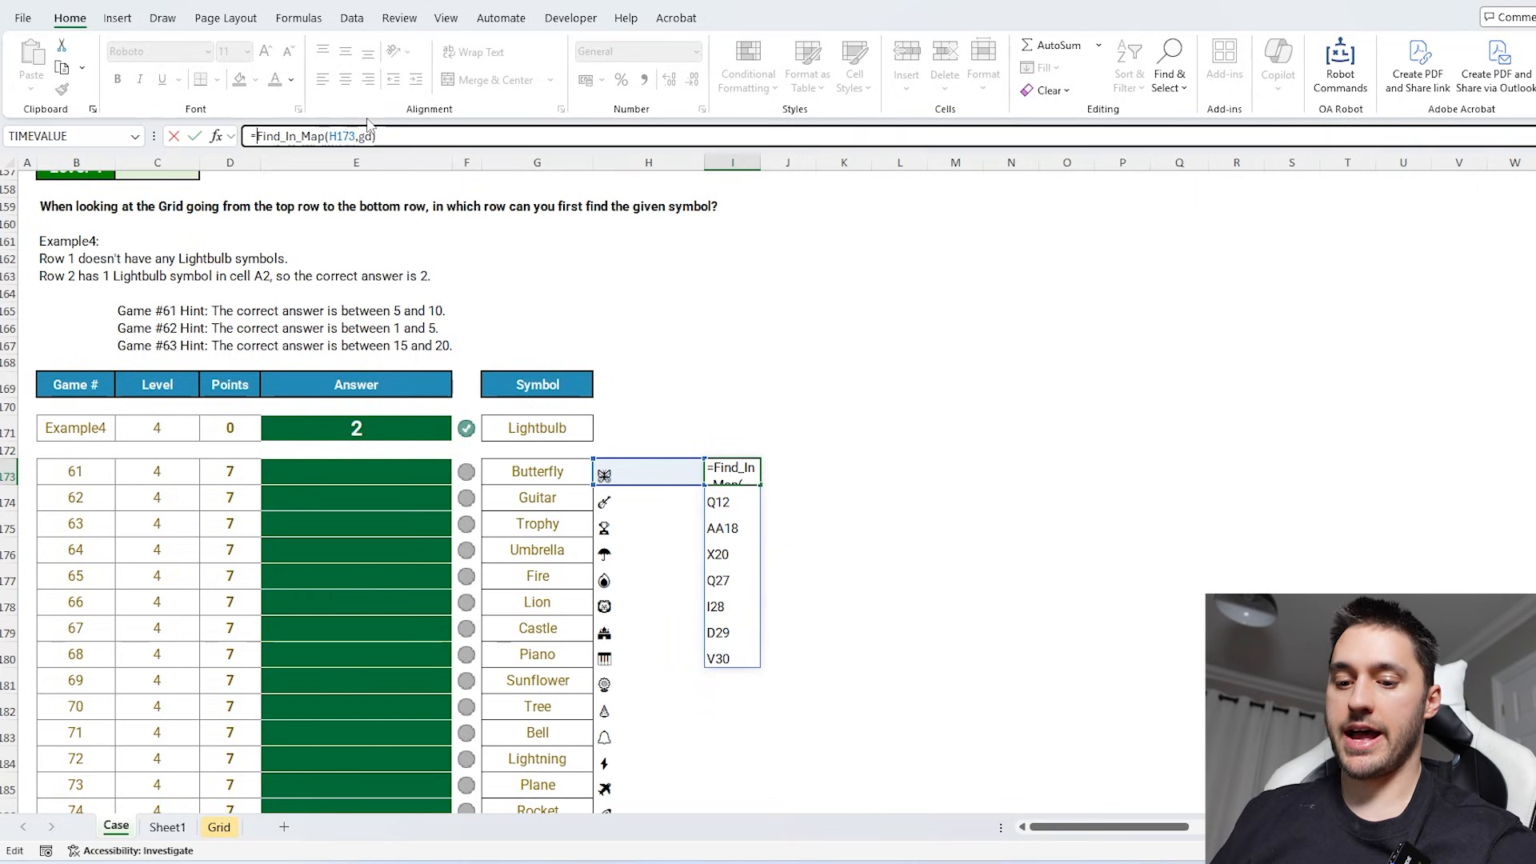
text(@row)
key(Down)
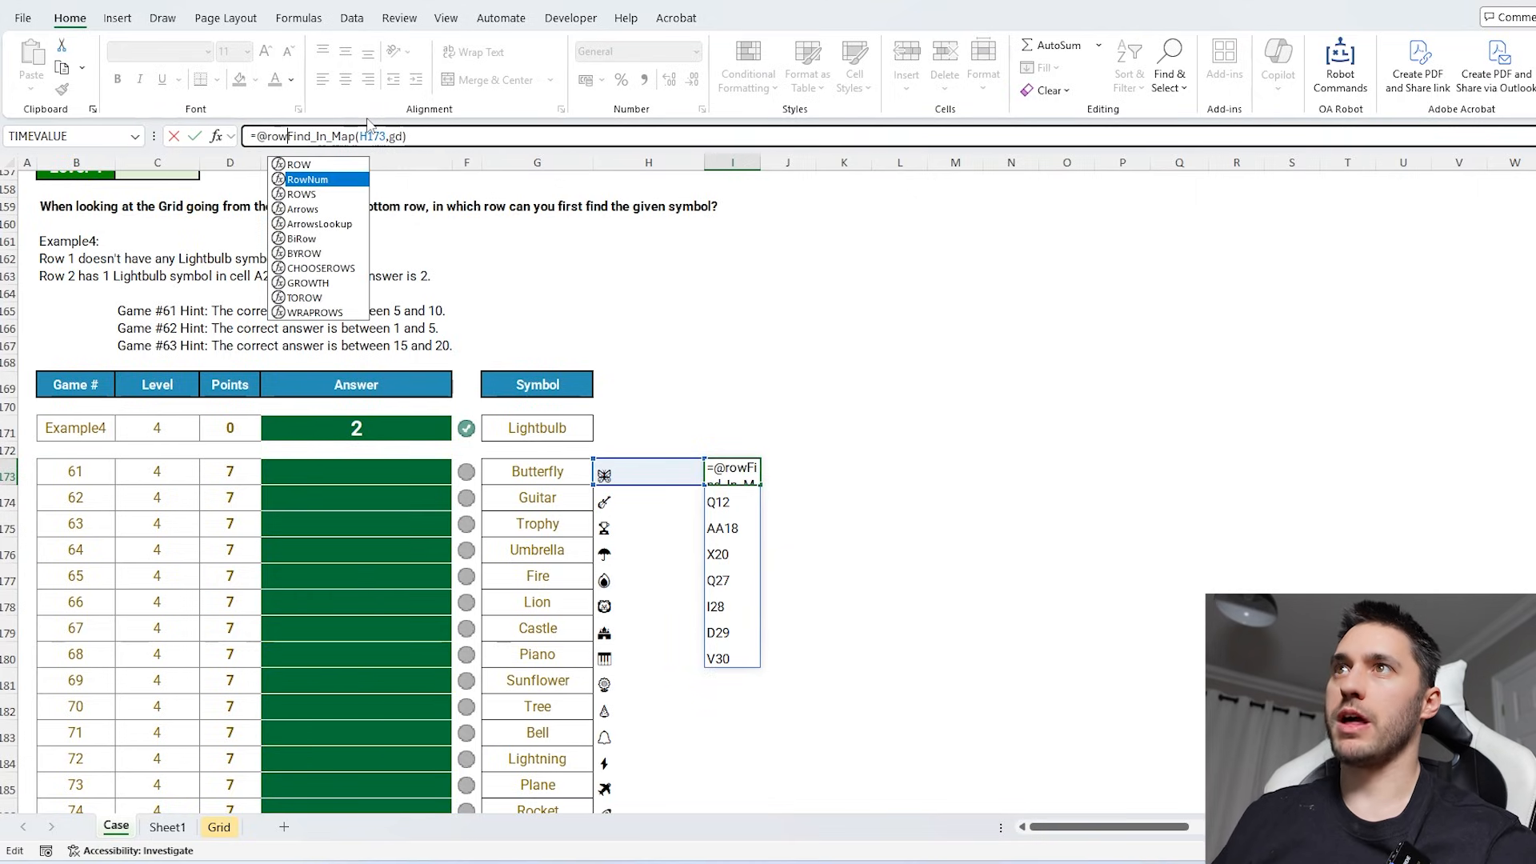
key(Down)
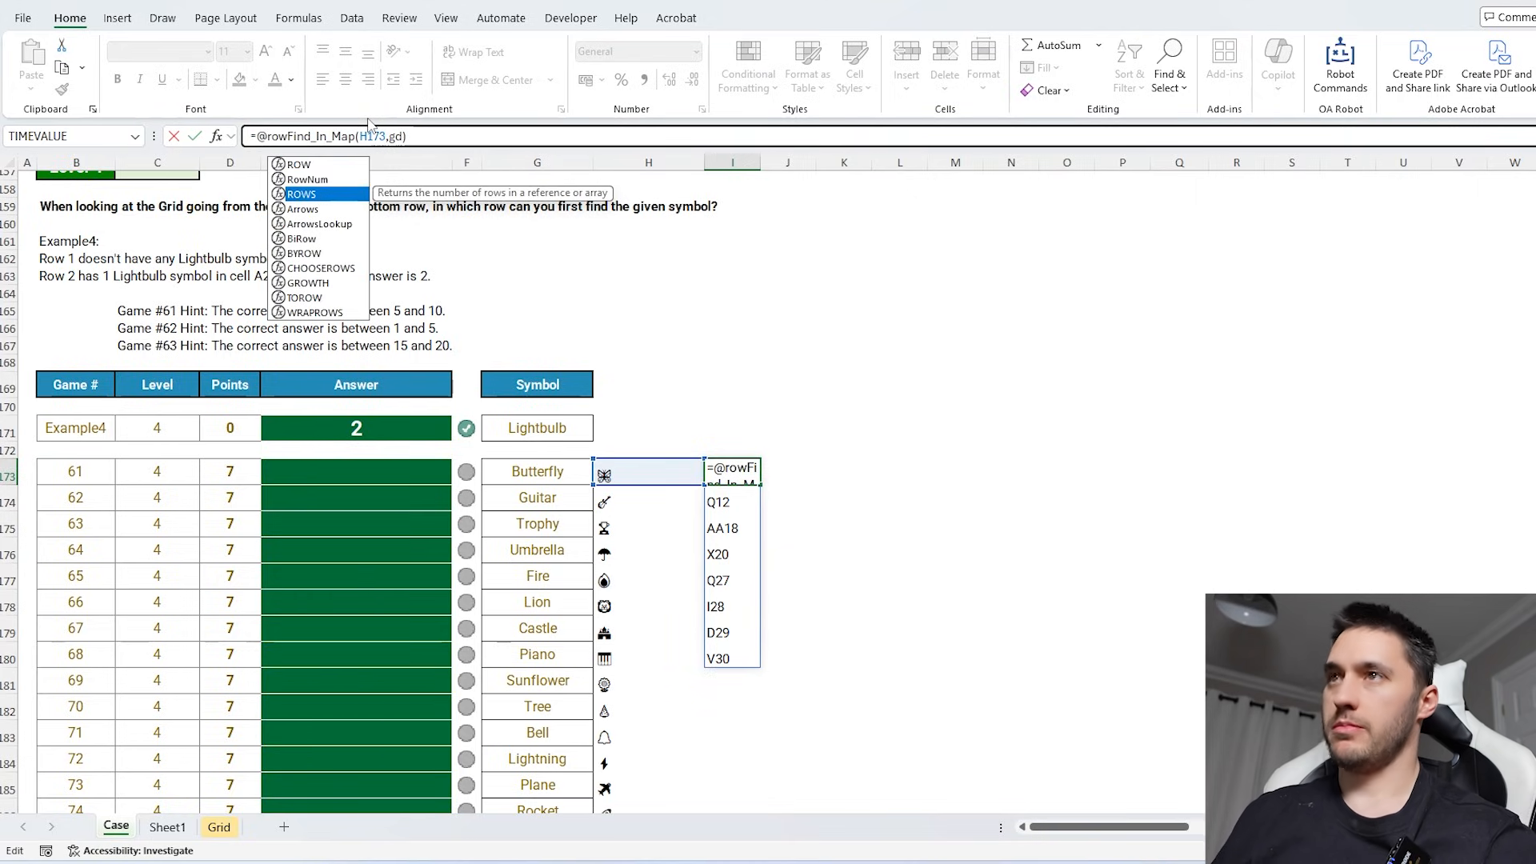
key(Up)
key(Tab)
text())
key(Return)
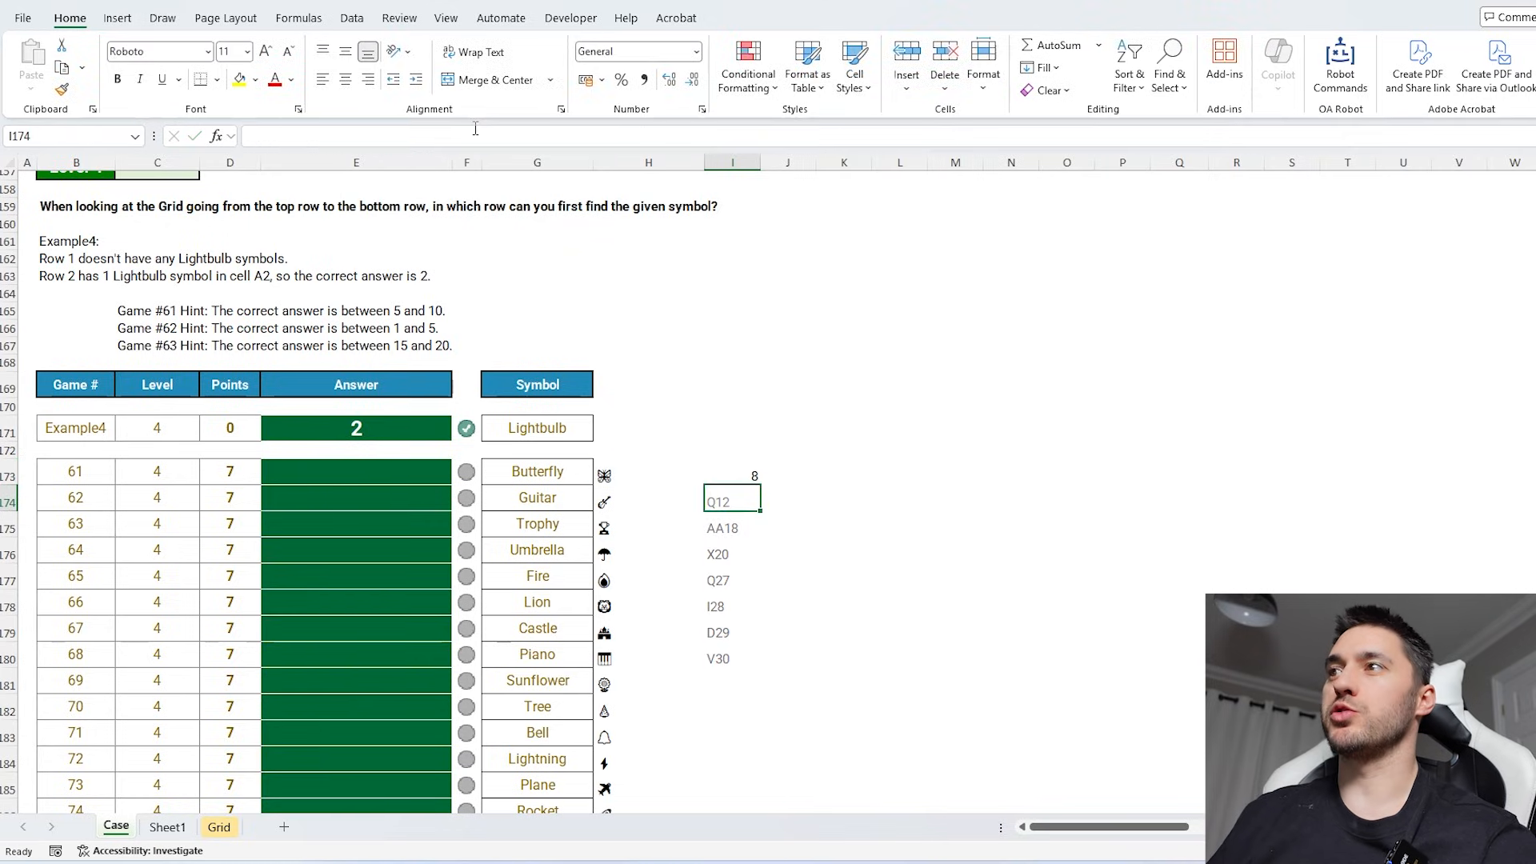
- Move the row-number formula from I173 to answer cell E173 and fill it down the Level 4 answers
click(737, 477)
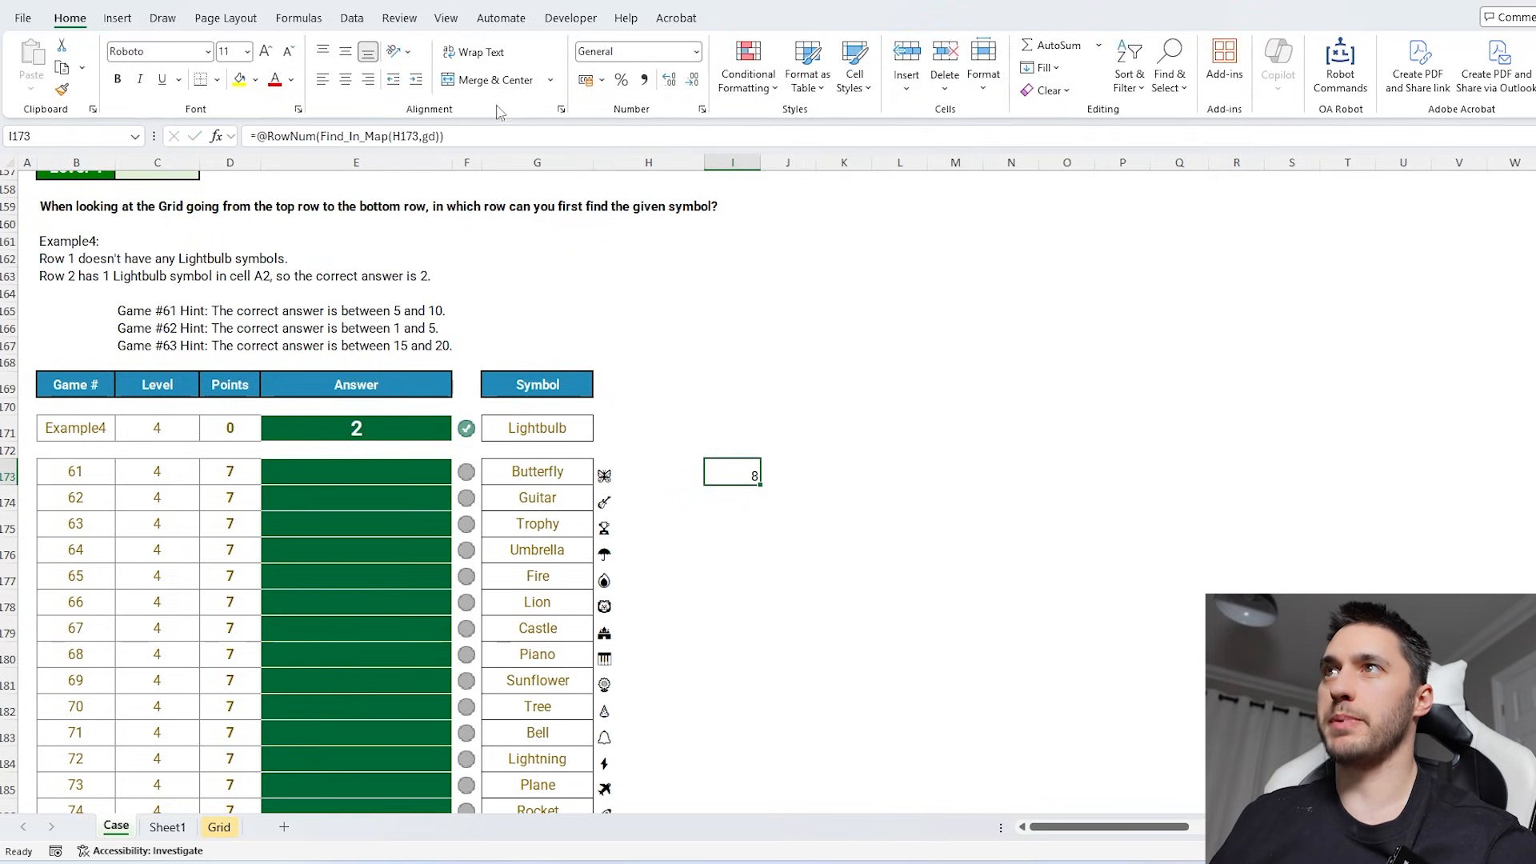
key(F2)
key(ctrl+a)
key(BackSpace)
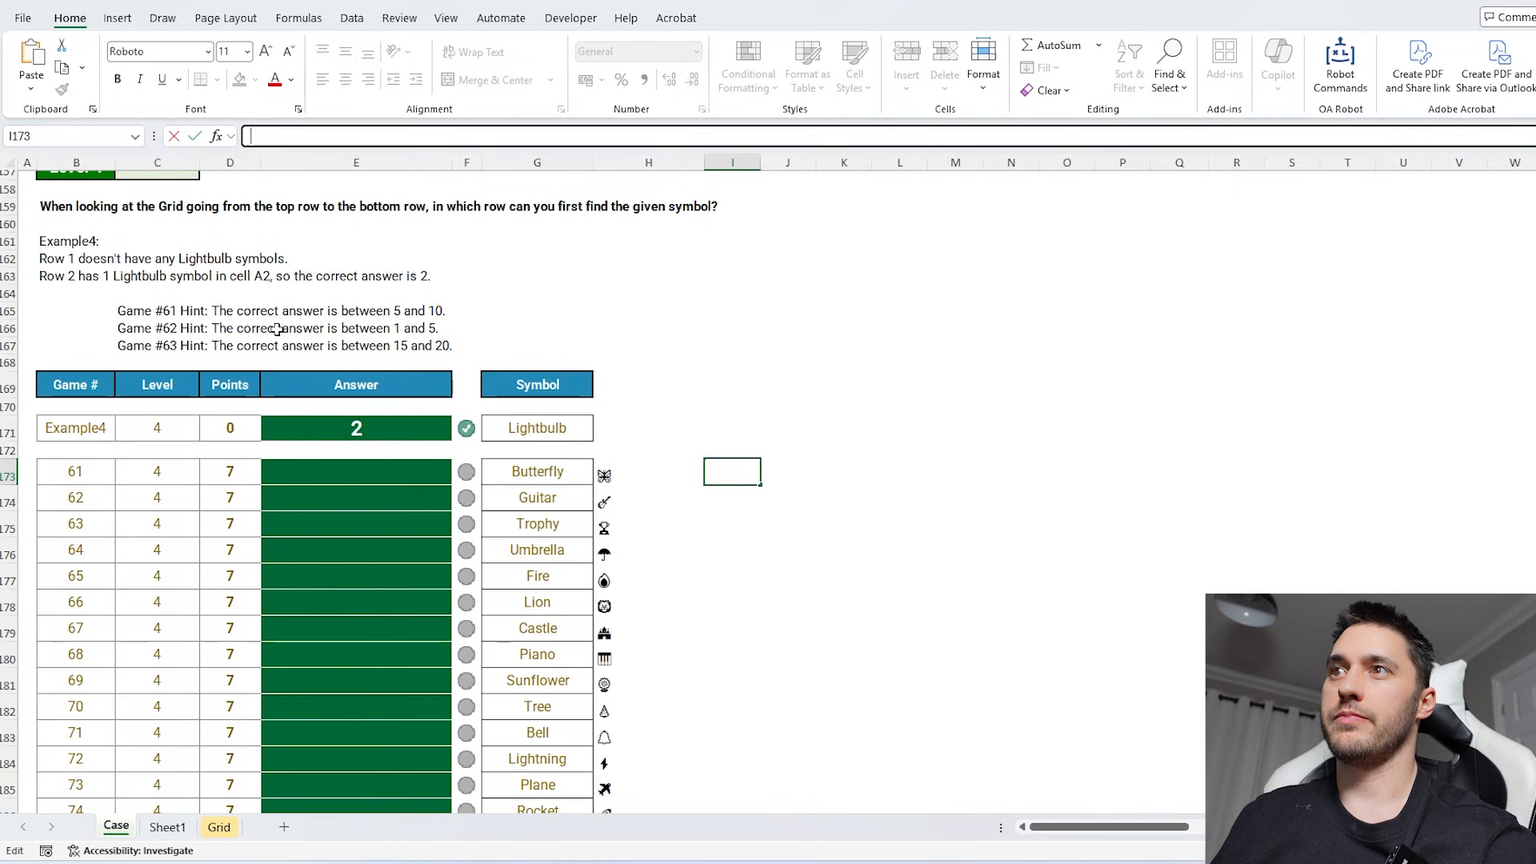
click(370, 470)
key(ctrl+v)
double_click(452, 483)
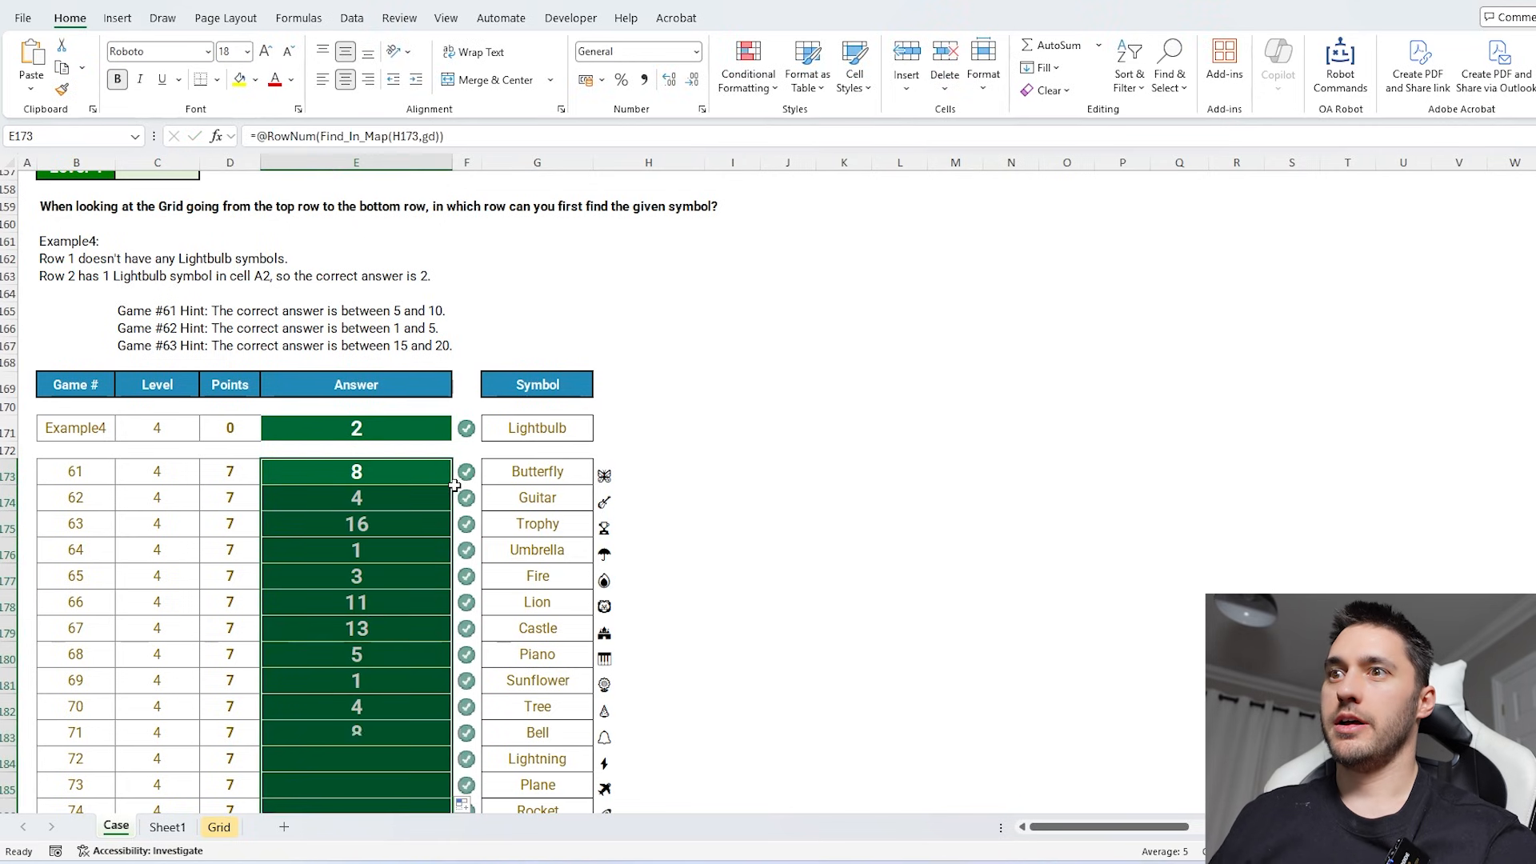
- Enter =TOCOL(gd) in AL5 of the Grid sheet to flatten the symbol grid into one column
key(ctrl+Page_Down)
key(ctrl+Page_Down)
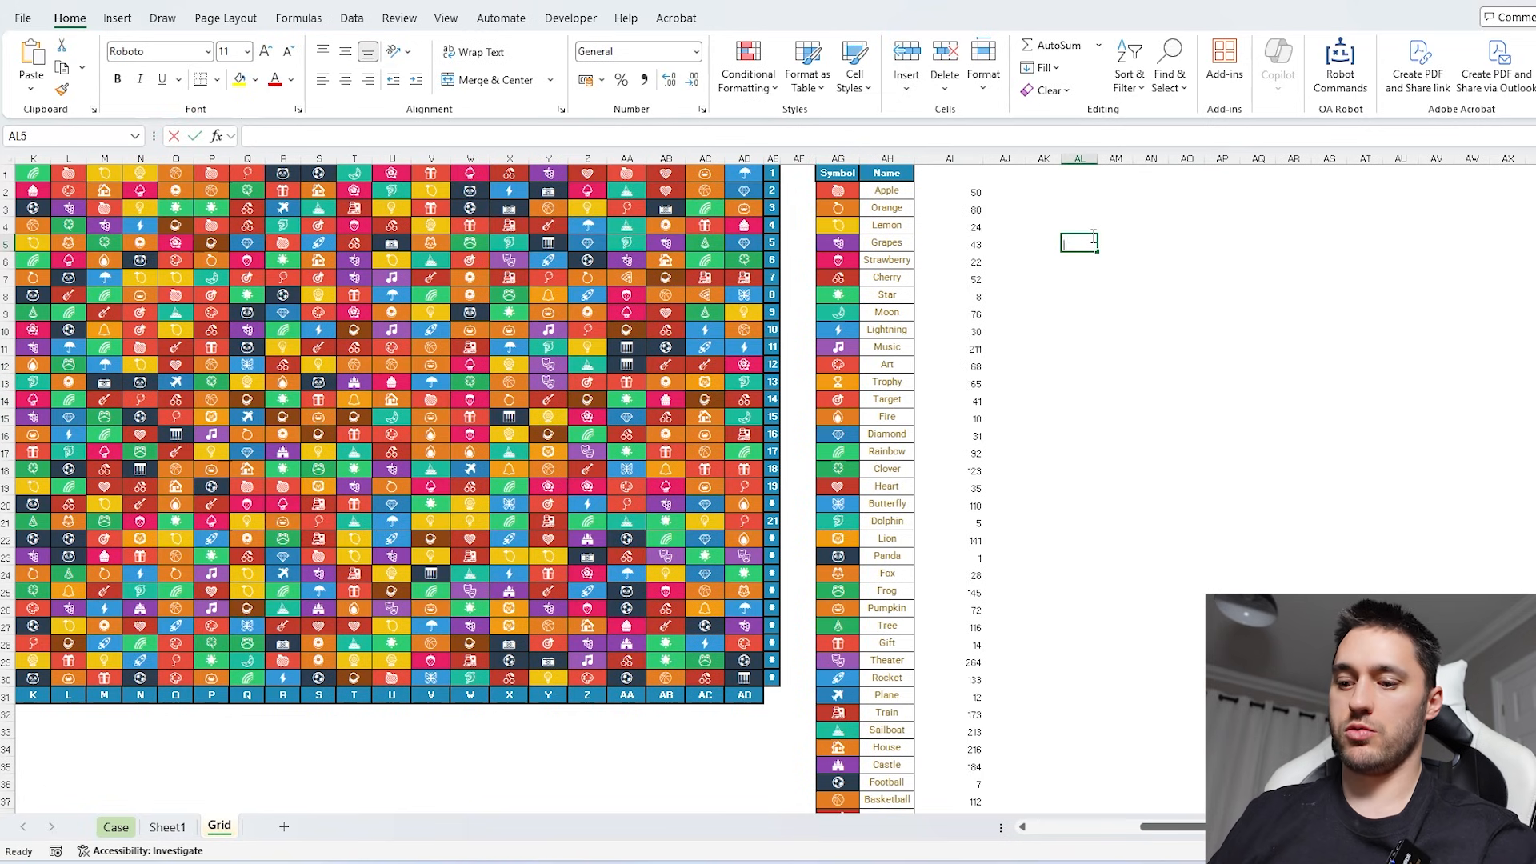
text(=tocol)
key(Tab)
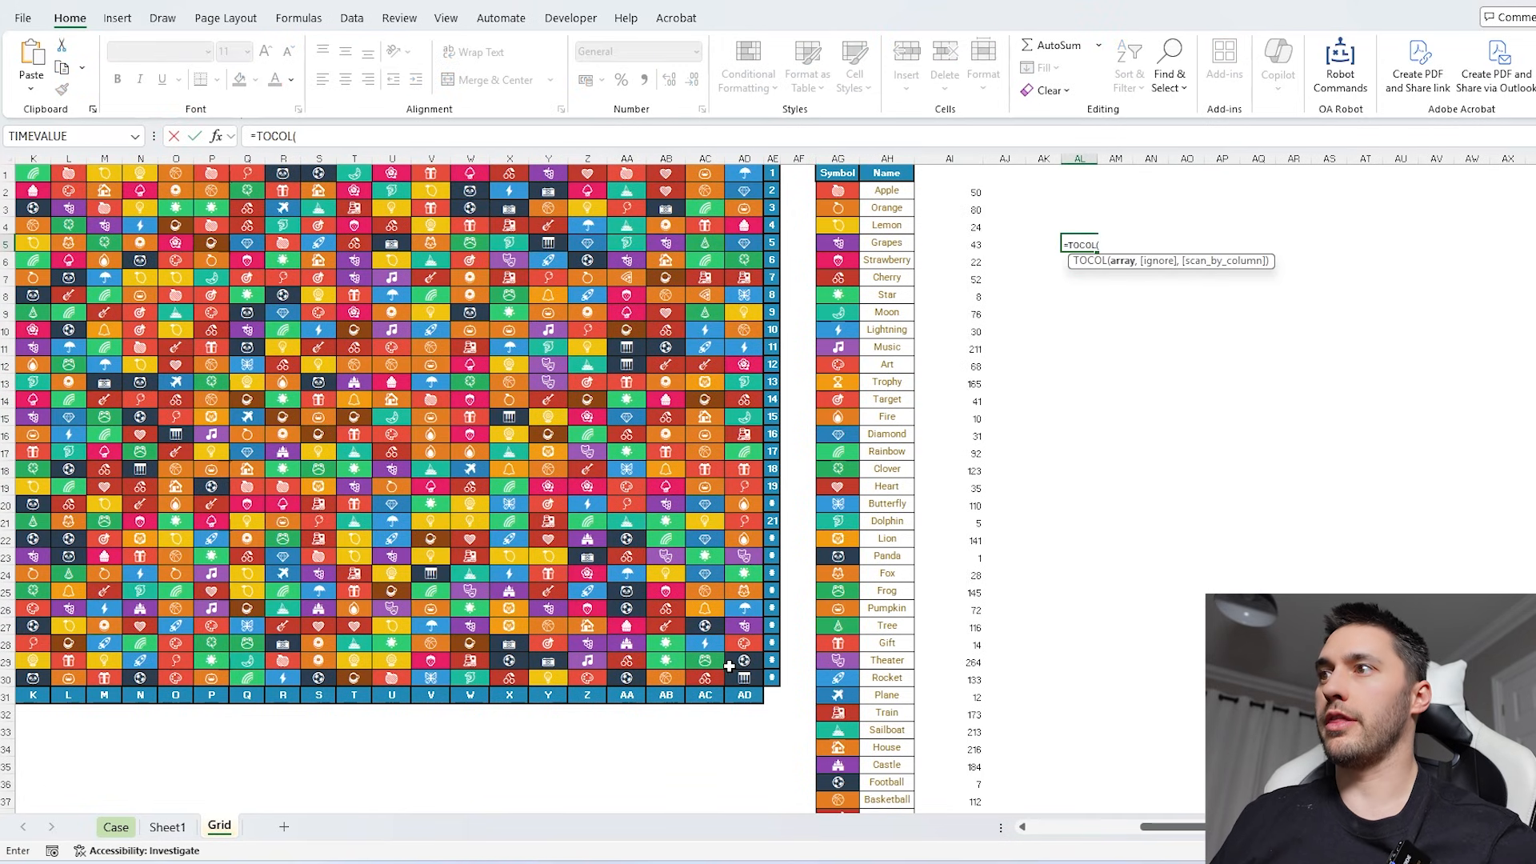
drag(742, 680, 30, 172)
key(Return)
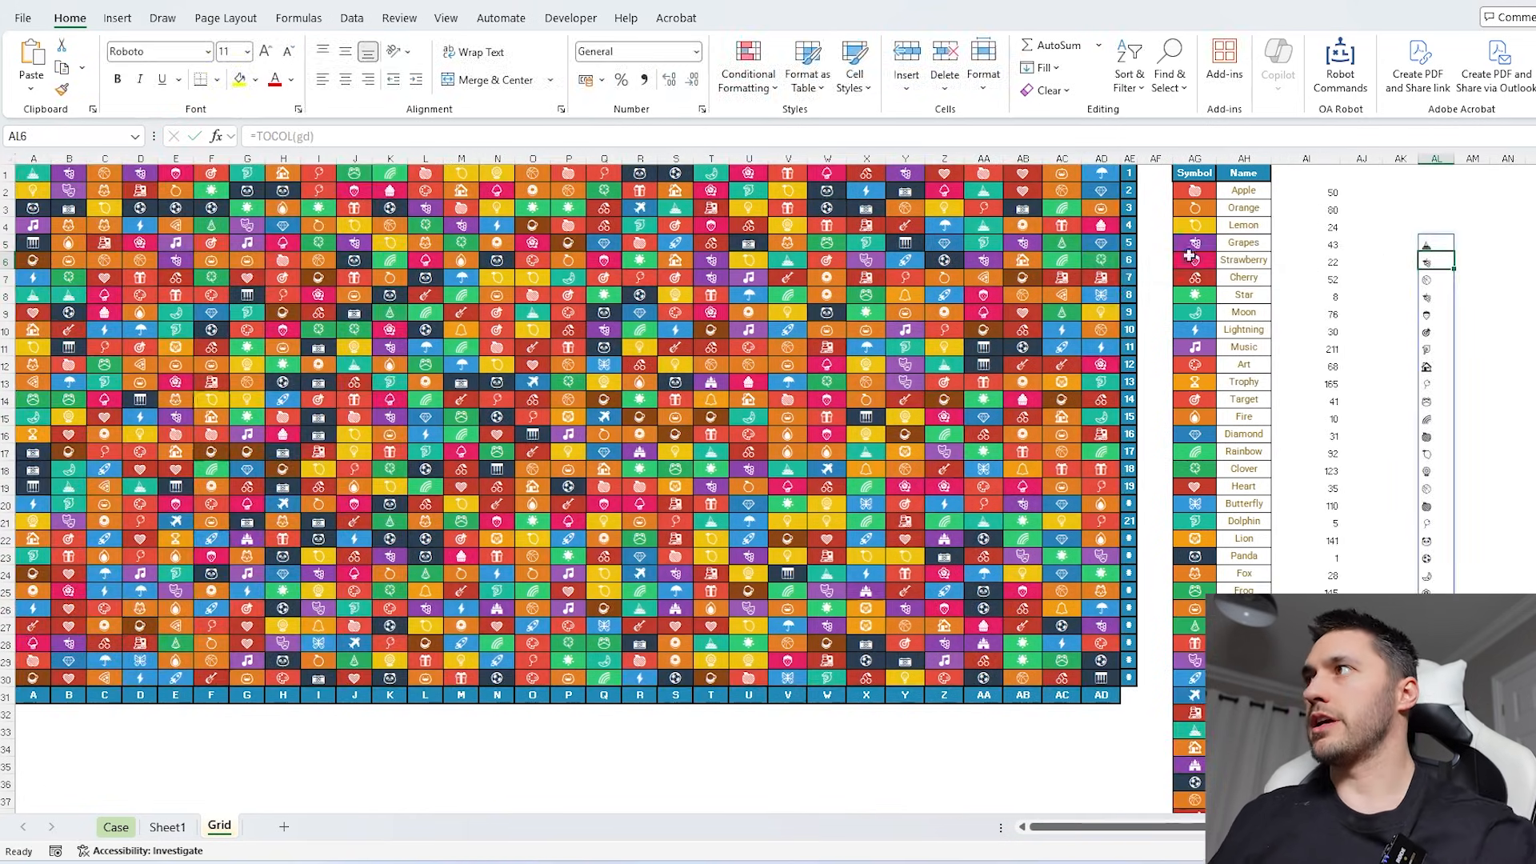
- Enter =TOCOL(A31:AD31&AE1:AE30) in AM5 to list every grid cell's address beside its symbol
scroll(1189, 256, right, 5)
click(1295, 243)
text(=tocol)
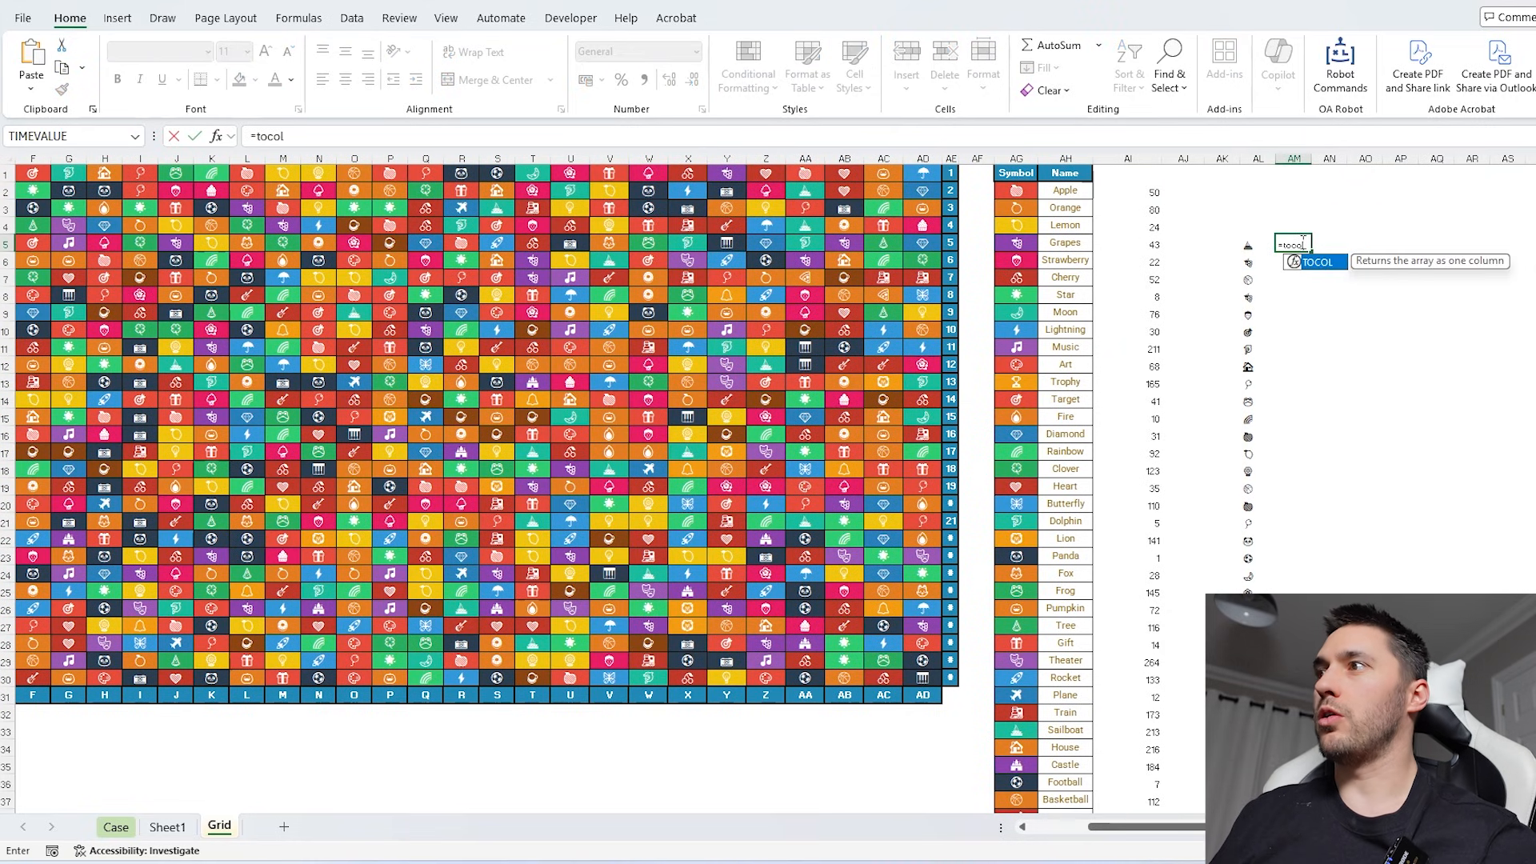
key(Tab)
drag(919, 695, 32, 695)
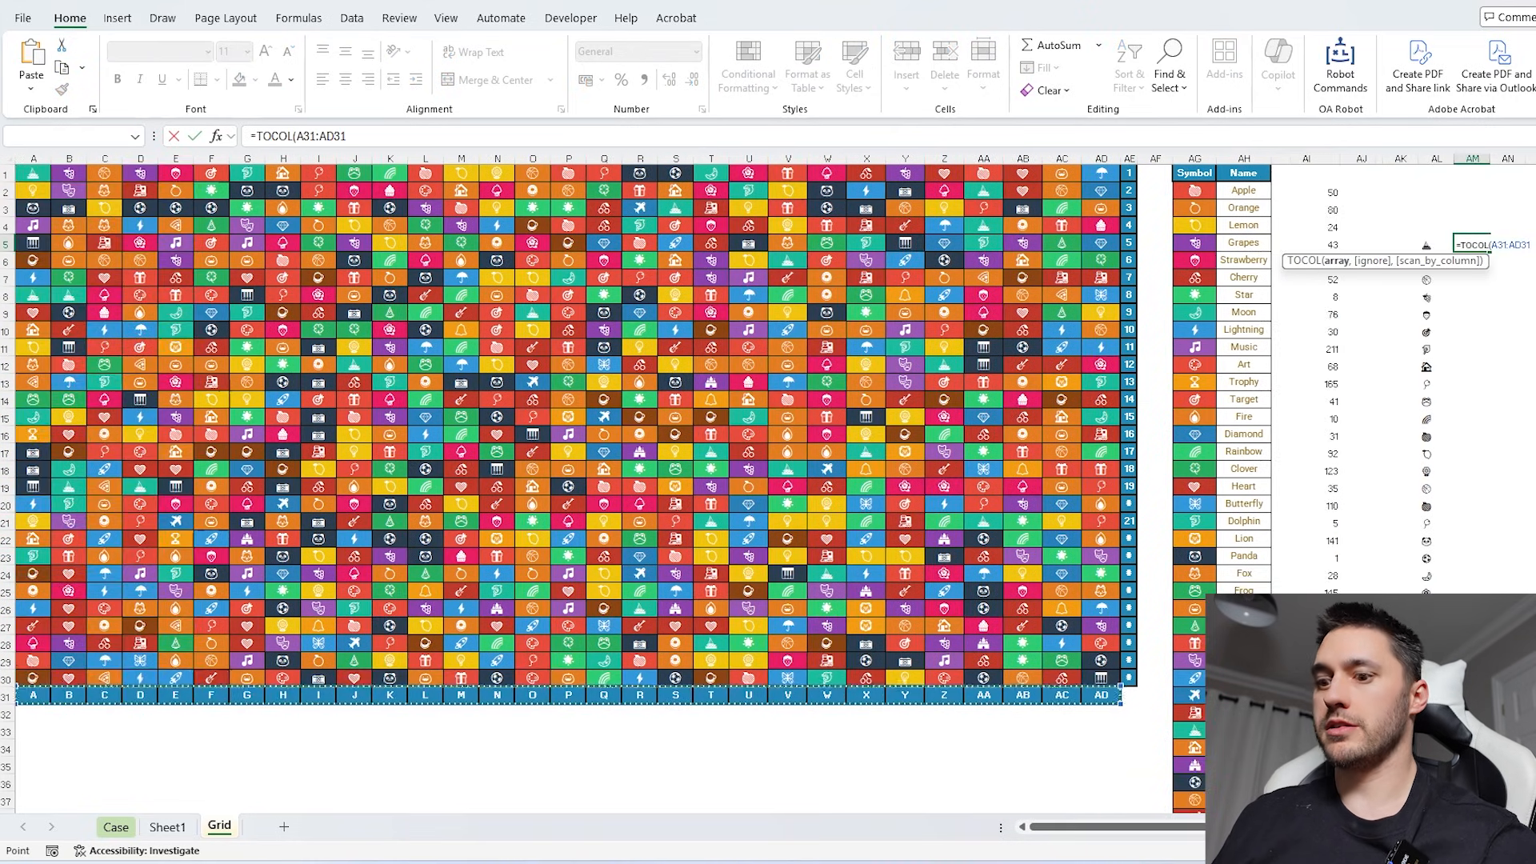
text(&)
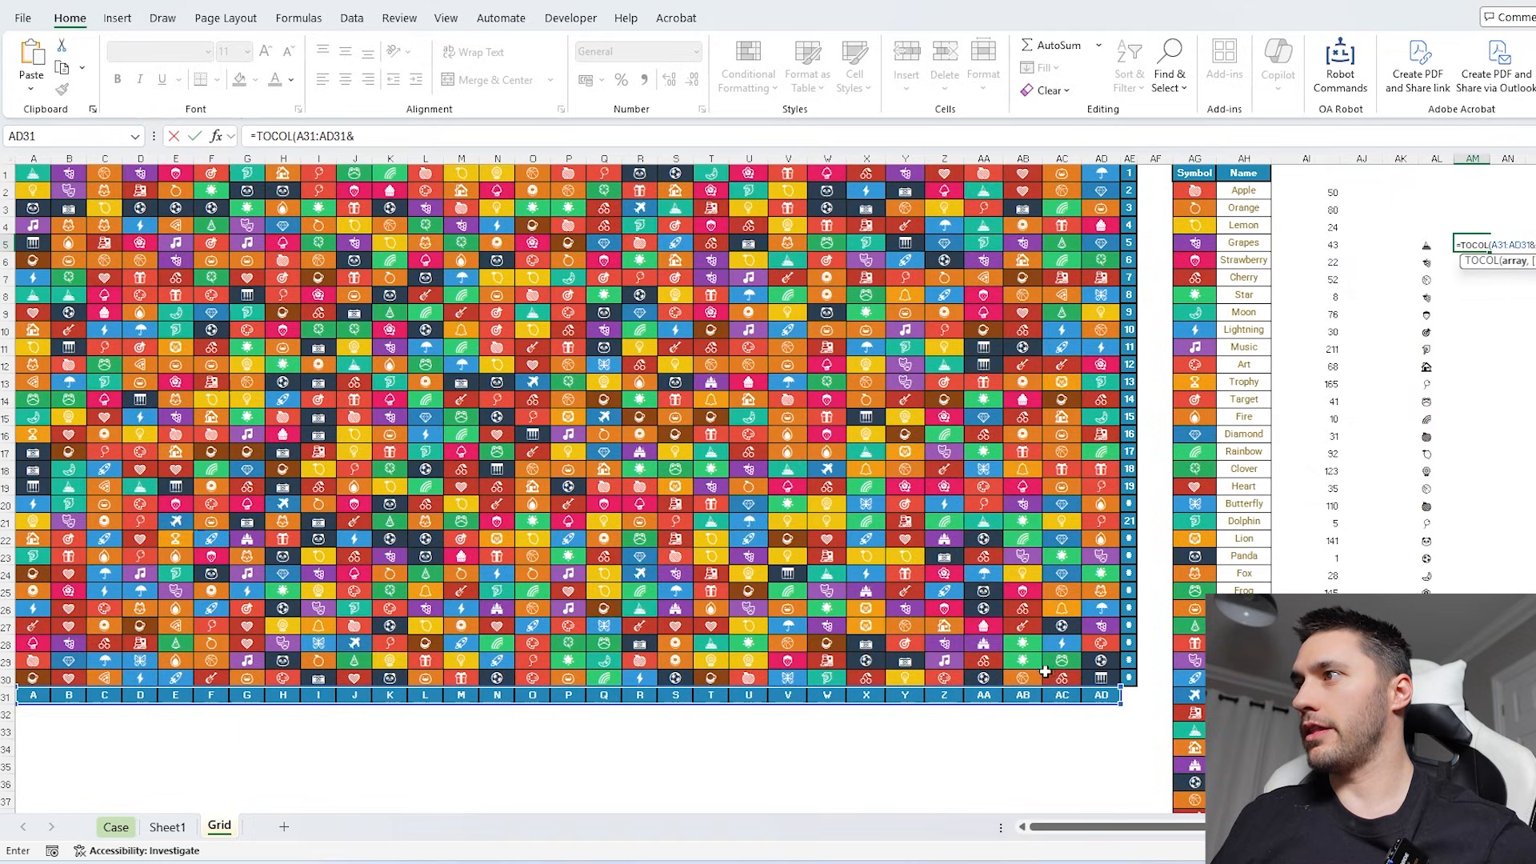
drag(1136, 678, 1131, 172)
key(Return)
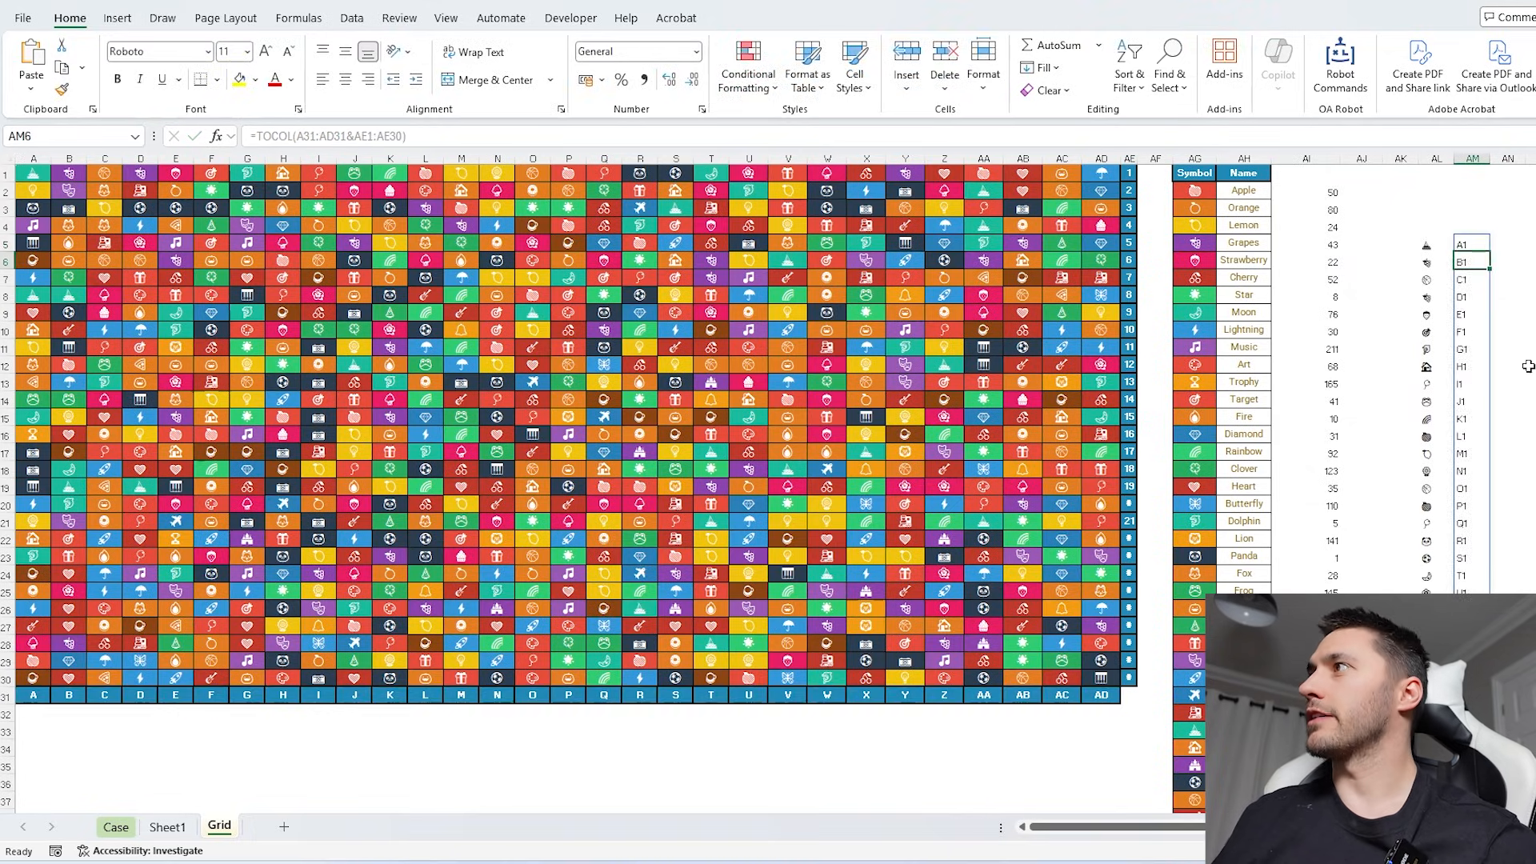
- Examine how the symbols in column AL and addresses in column AM relate to the Game 61 symbol in H173 of the Case sheet
click(1258, 160)
scroll(1332, 356, up, 4)
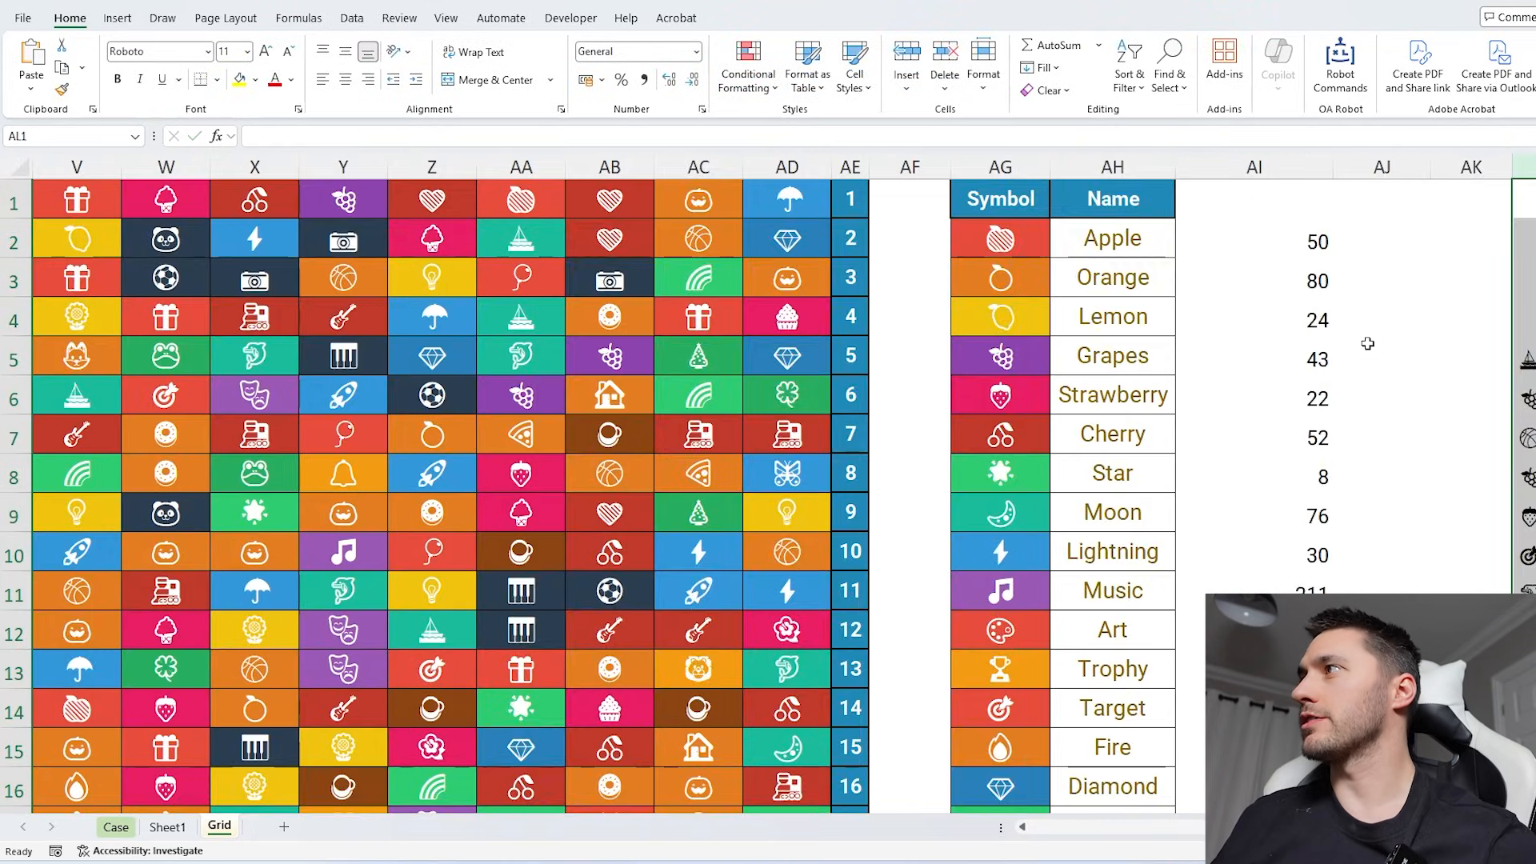
scroll(1352, 344, right, 3)
click(997, 165)
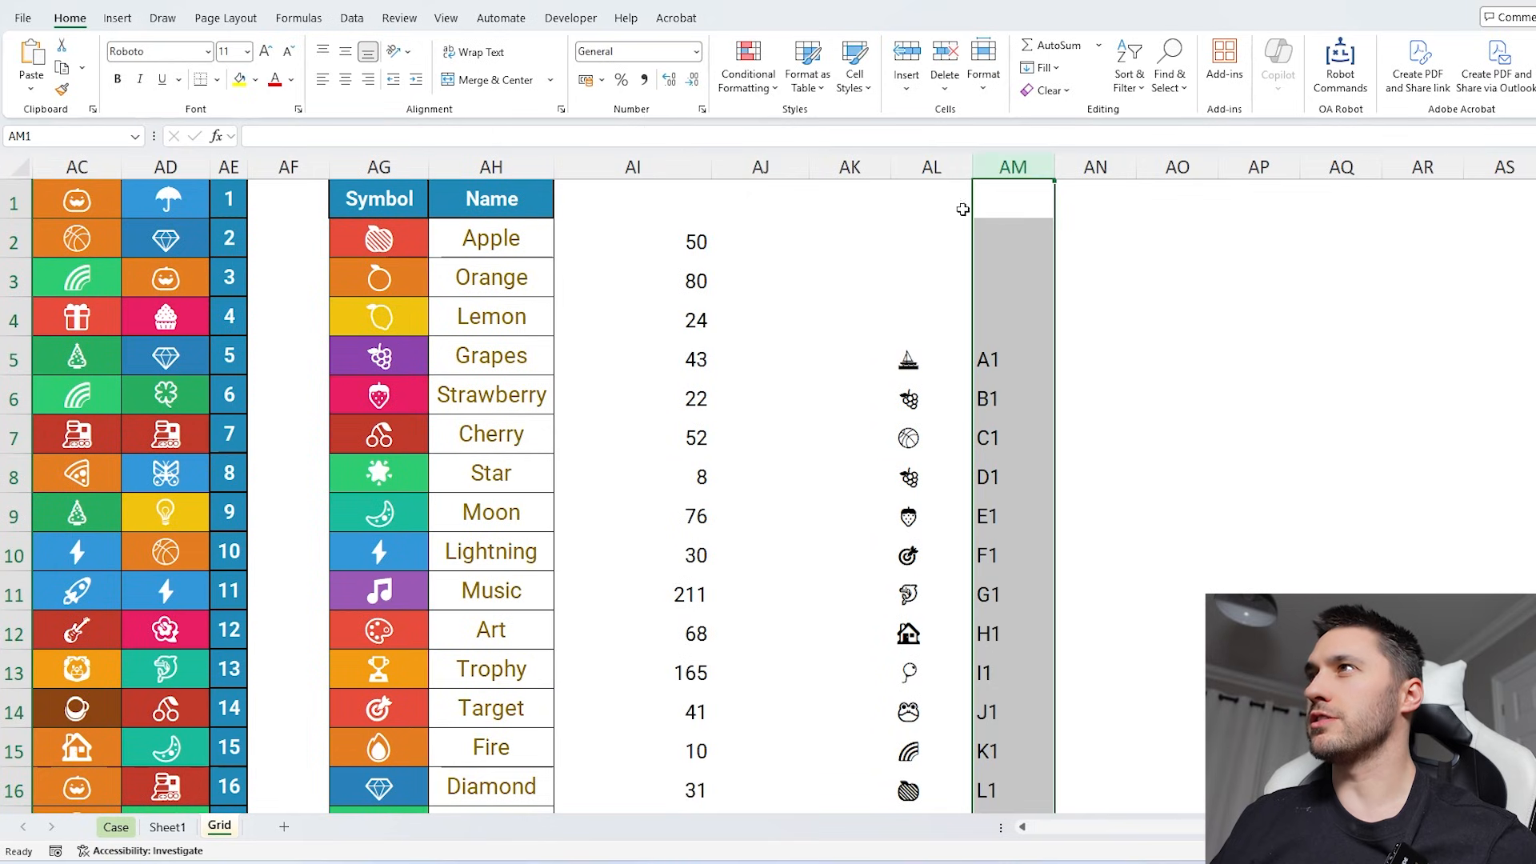
click(932, 166)
click(116, 827)
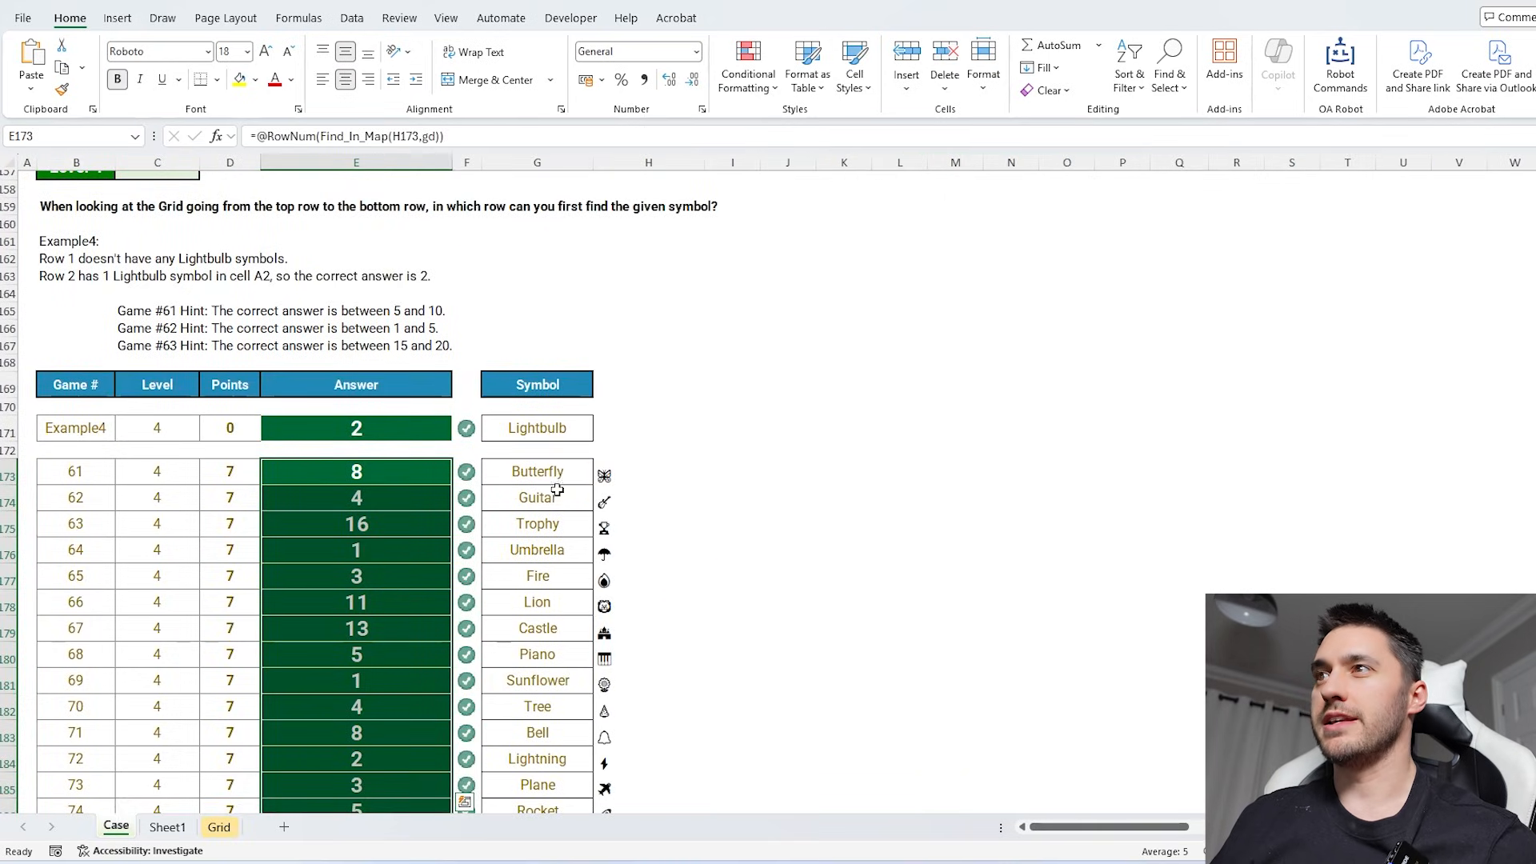
click(606, 475)
click(219, 826)
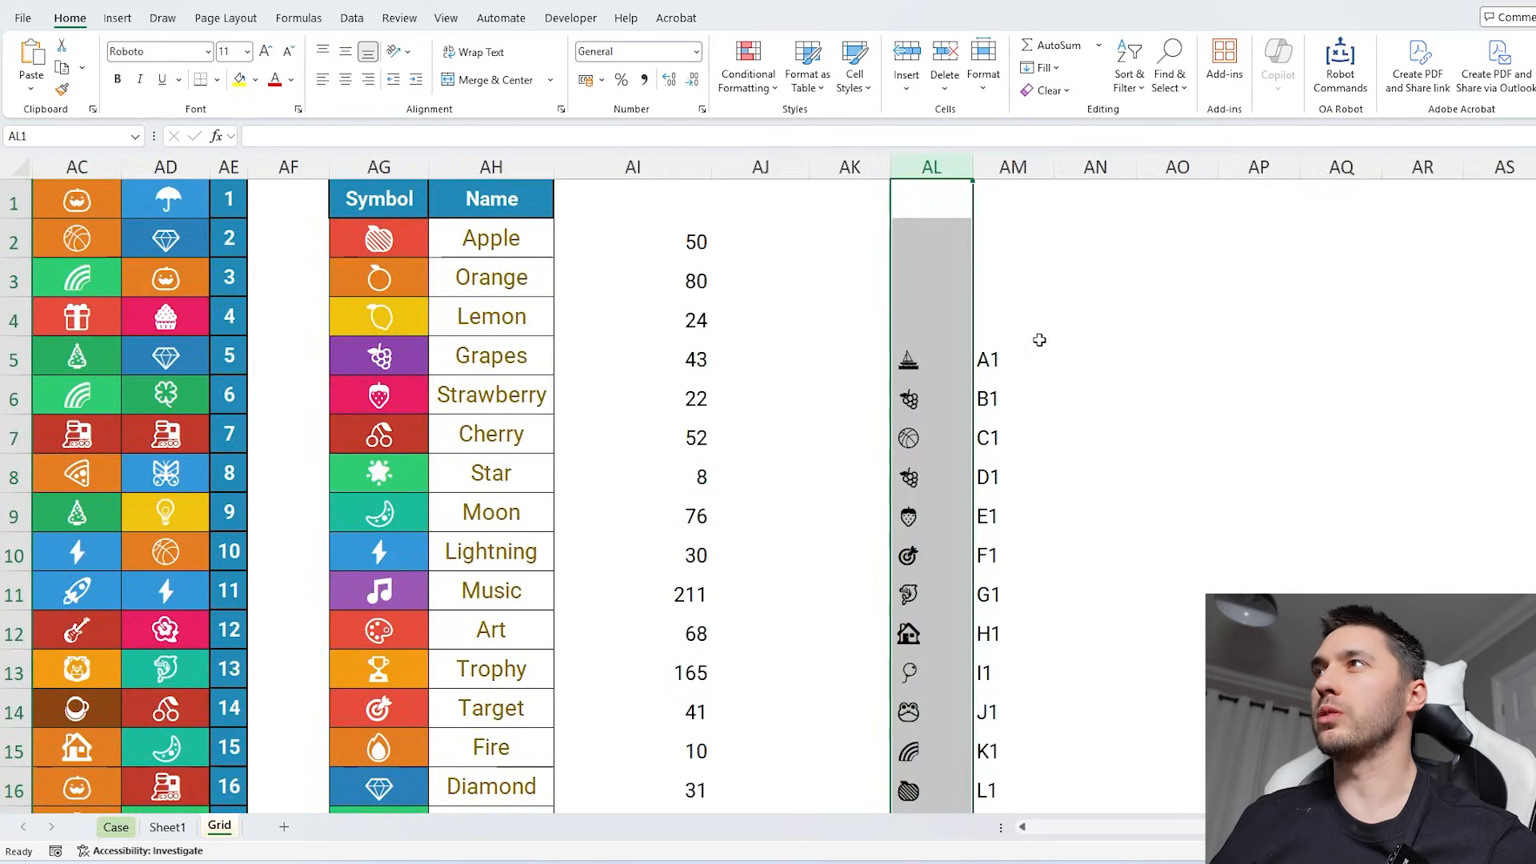
- Clear the flattened symbol and address lists from columns AL and AM of the Grid sheet
drag(956, 165, 1008, 166)
key(Delete)
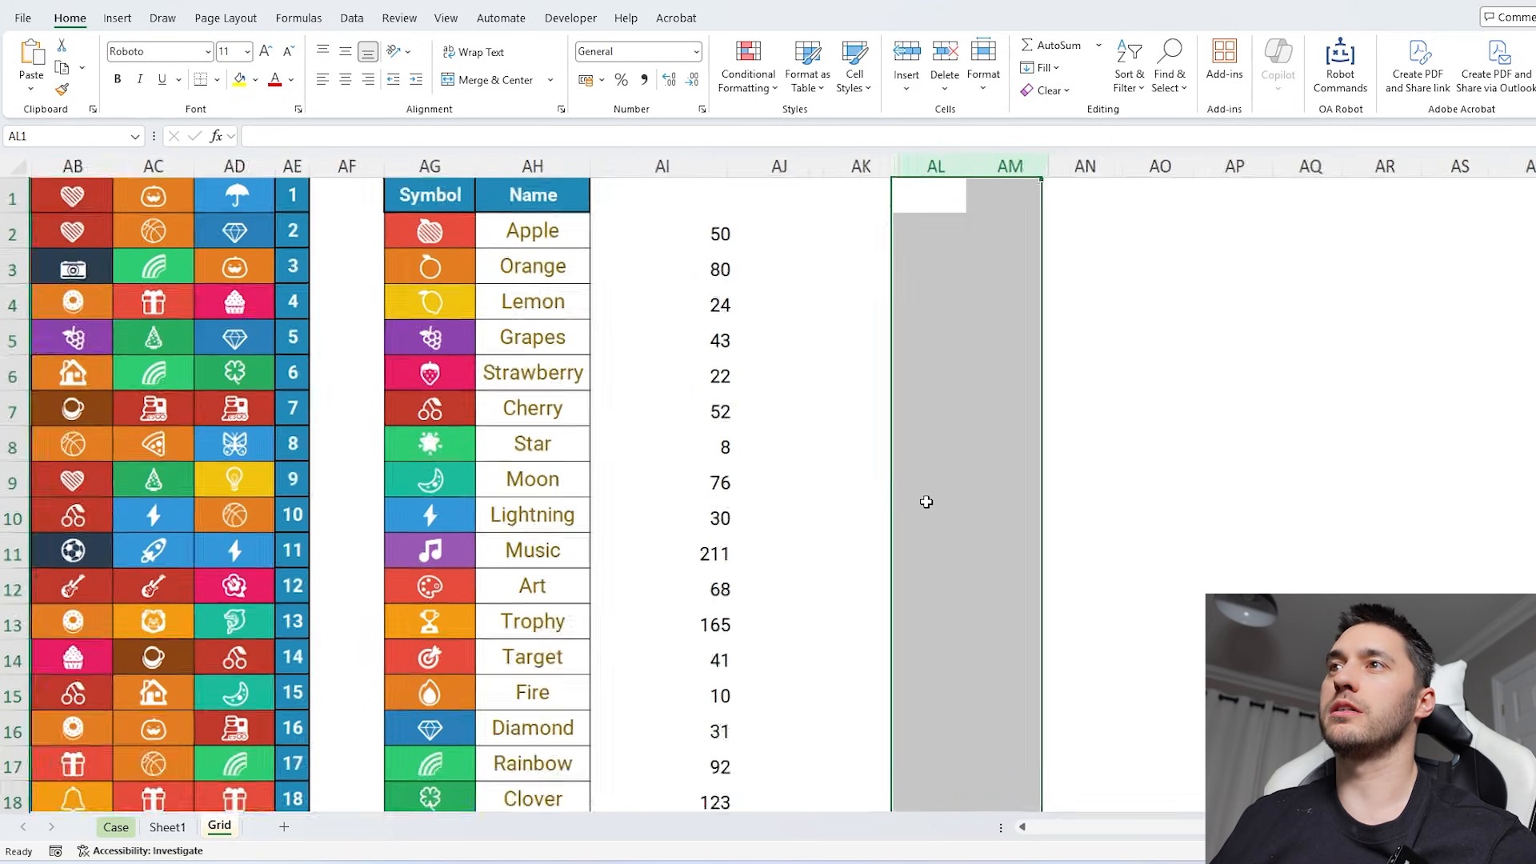
ctrl+scroll(927, 502, down, 3)
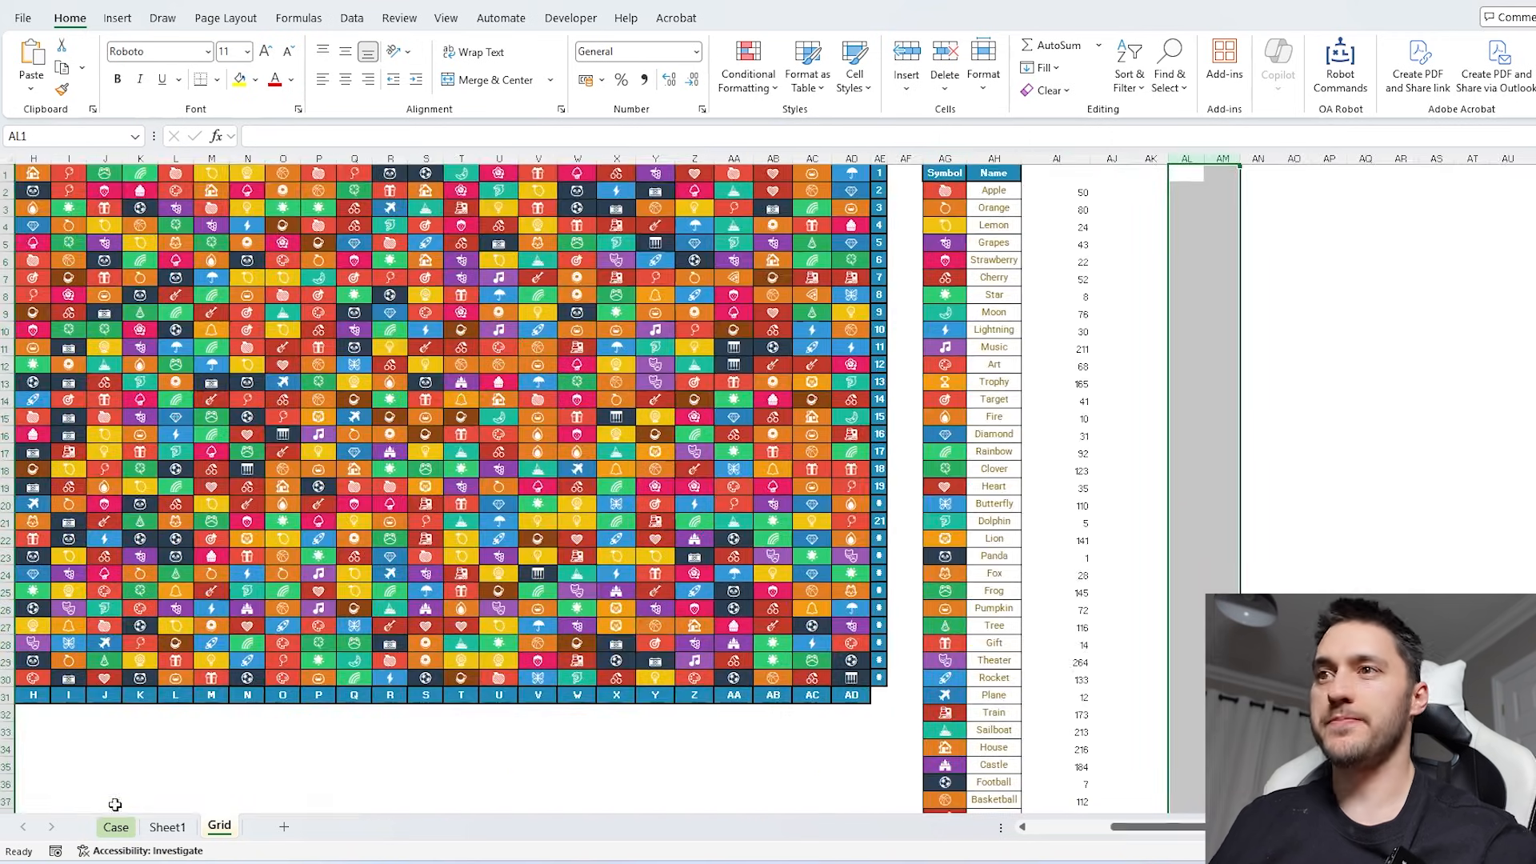
- Check the Level 5 rules and example on the Case sheet, and begin an INDIRECT formula in H217 for Game 81
click(116, 827)
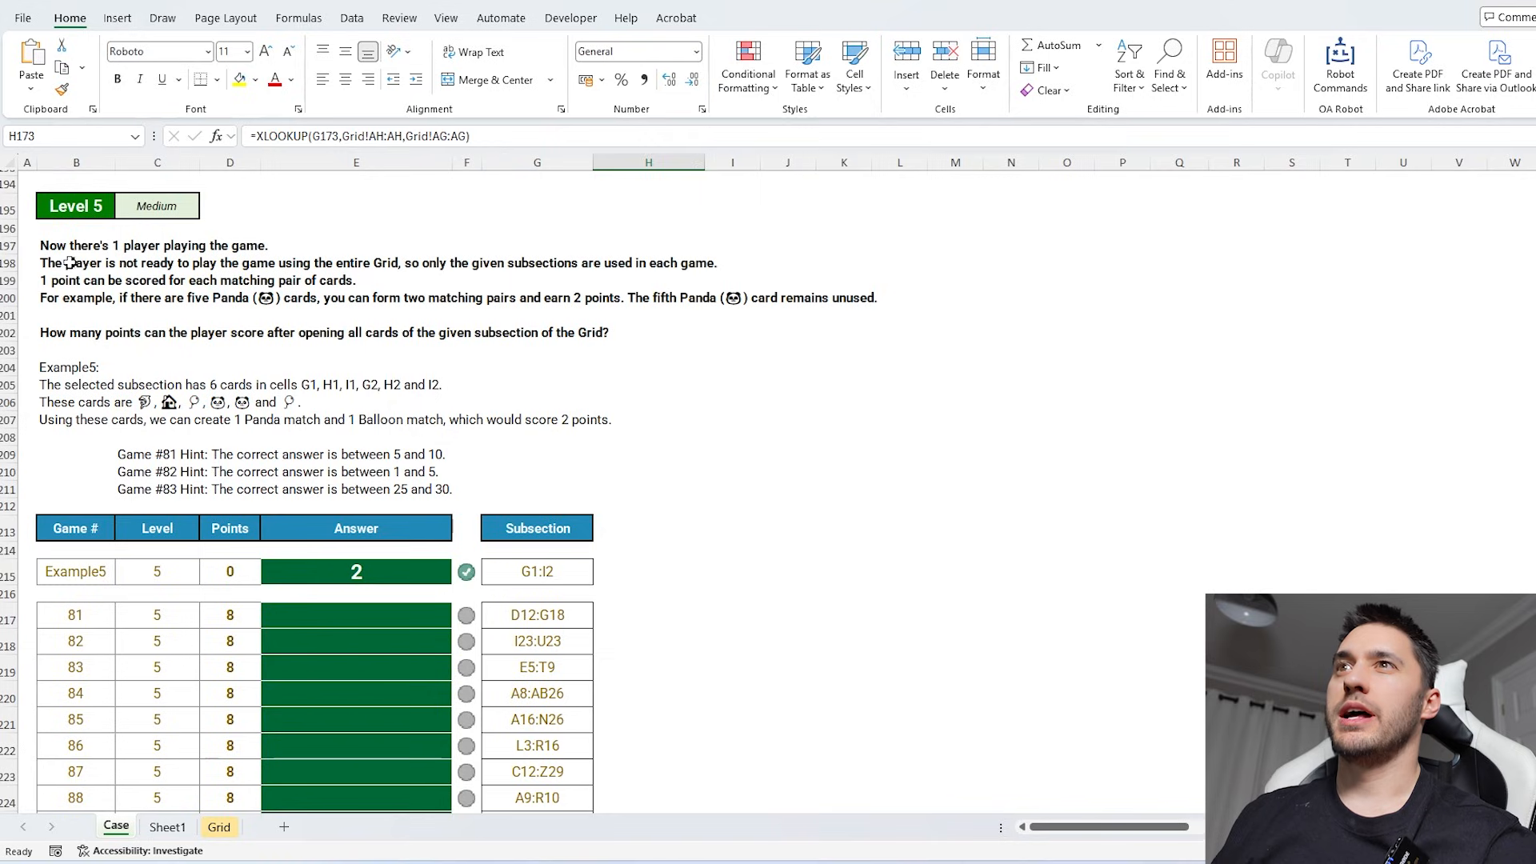
drag(71, 262, 756, 334)
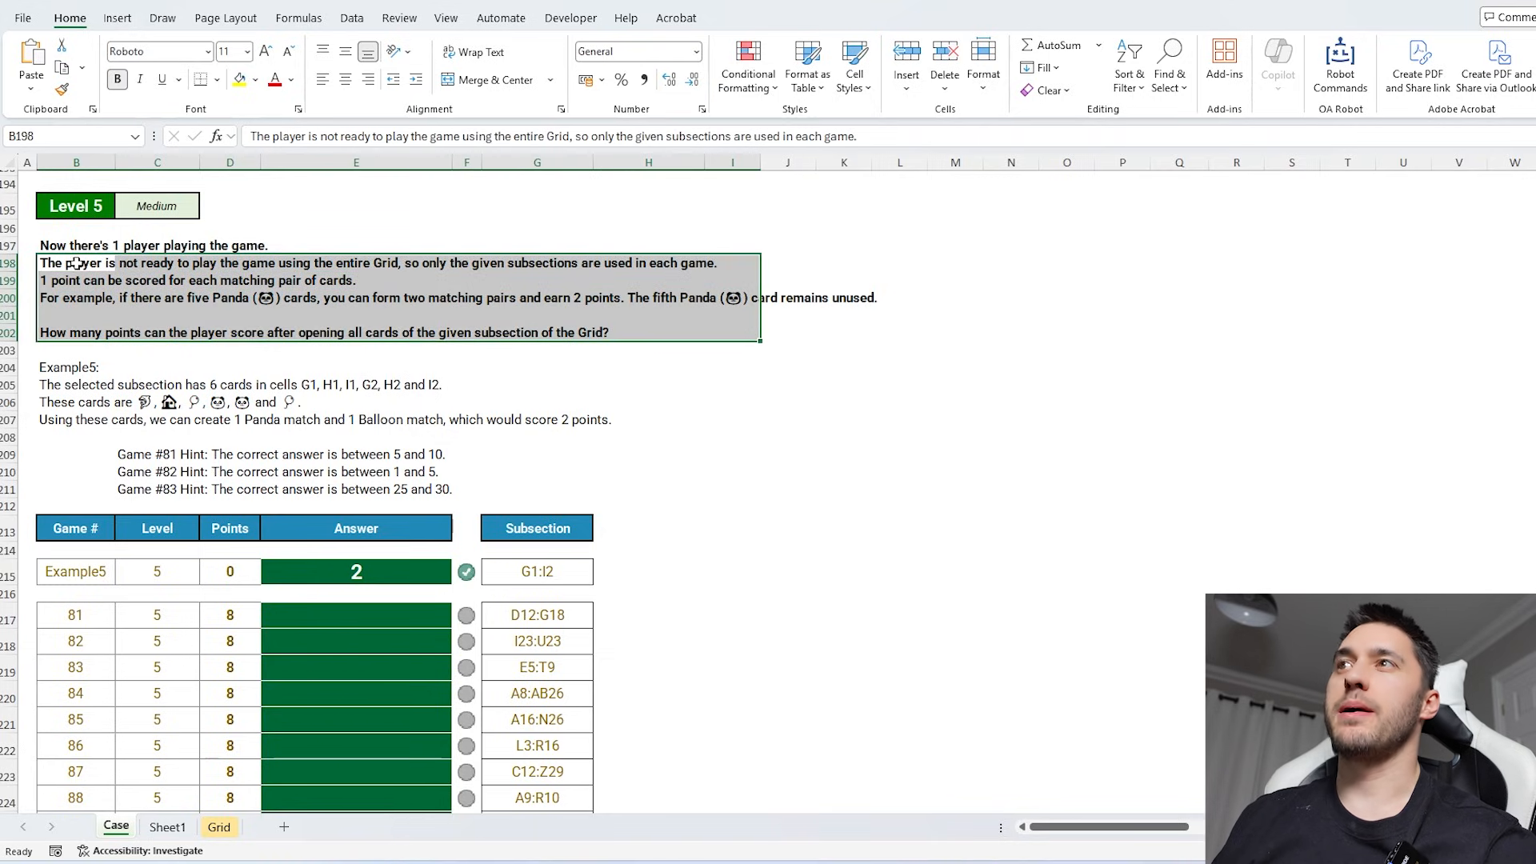
click(534, 569)
scroll(607, 560, down, 3)
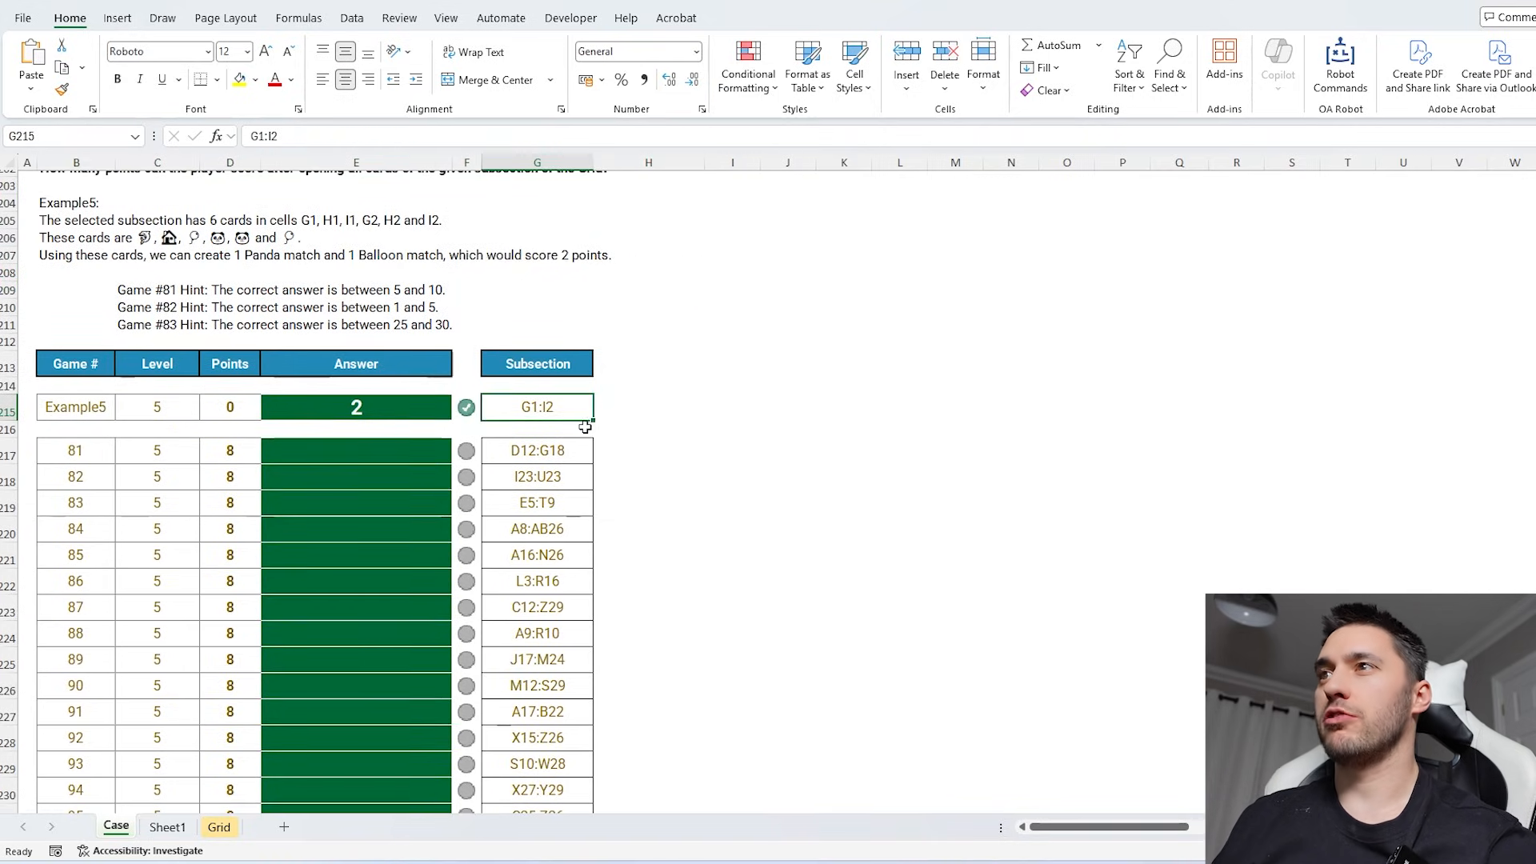
click(532, 459)
click(680, 457)
text(=ind)
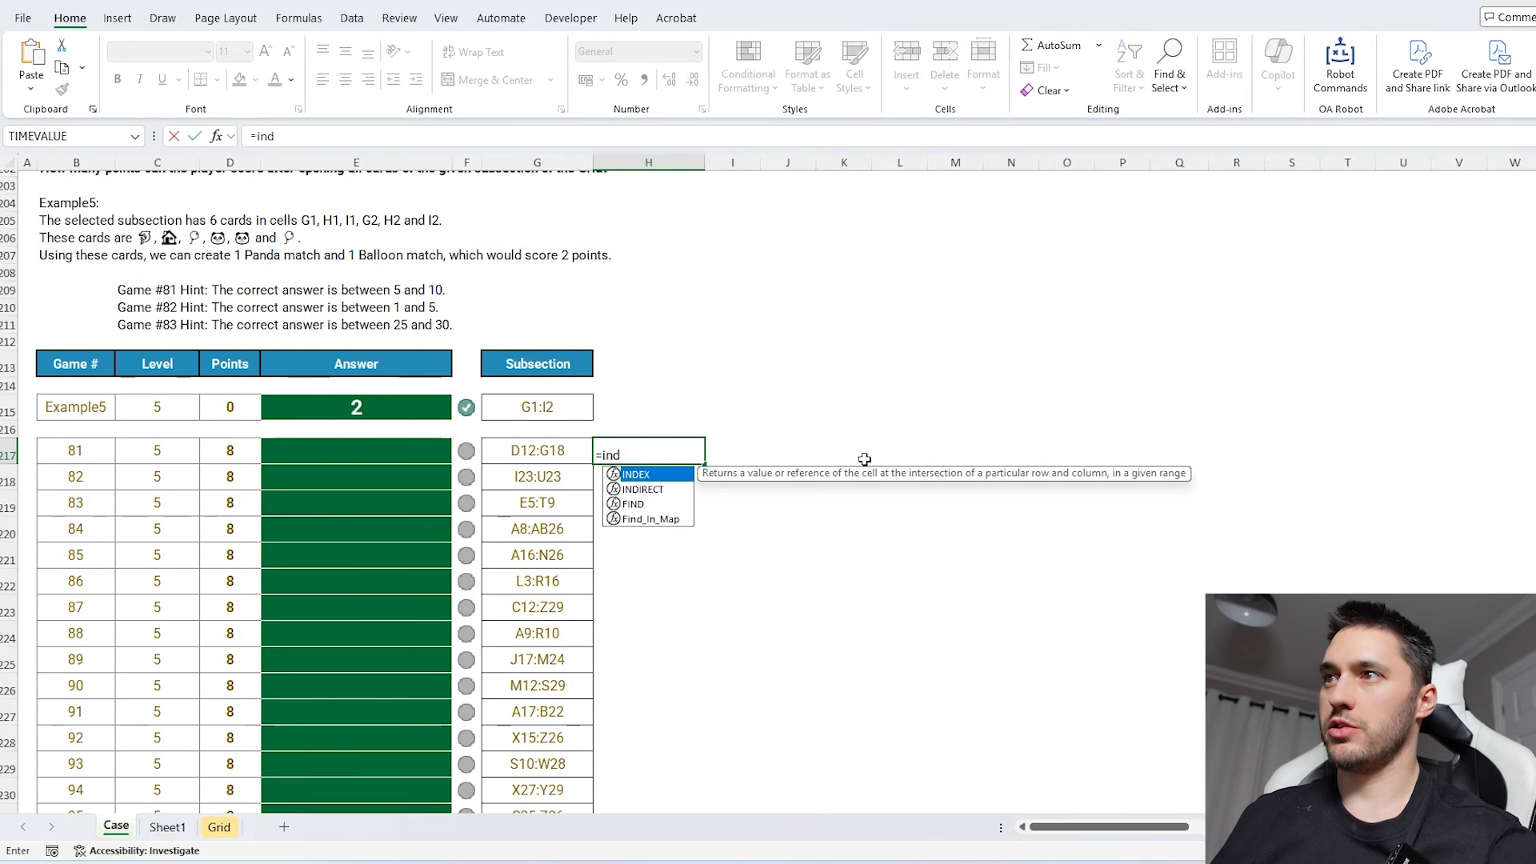
key(Down)
key(Tab)
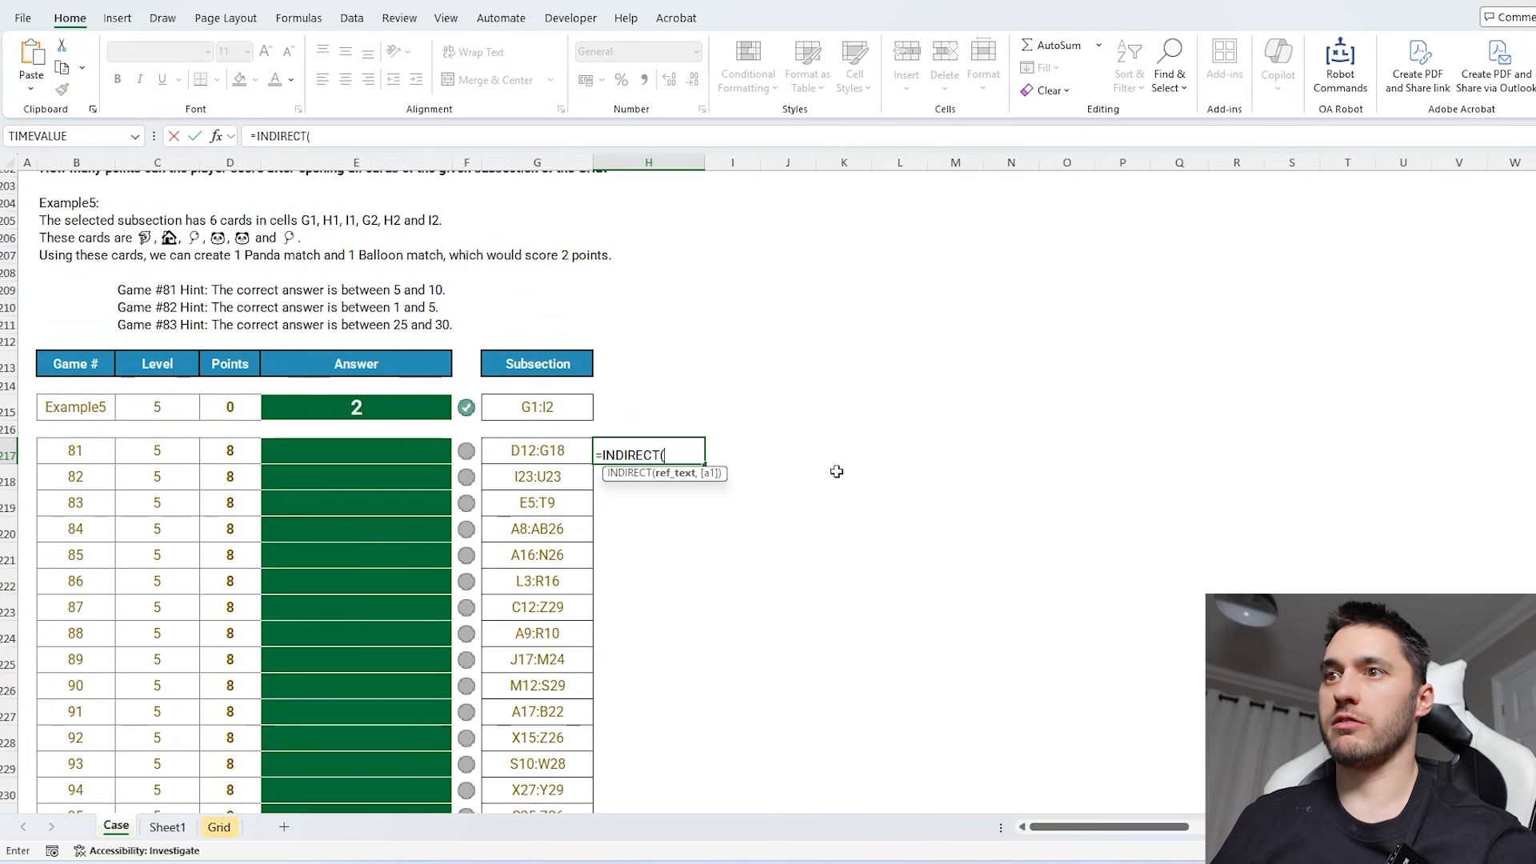
- Complete H217 as =INDIRECT("Grid!"&Case!G217) to return the symbols in Game 81's subsection of the grid
click(219, 827)
drag(247, 451, 354, 521)
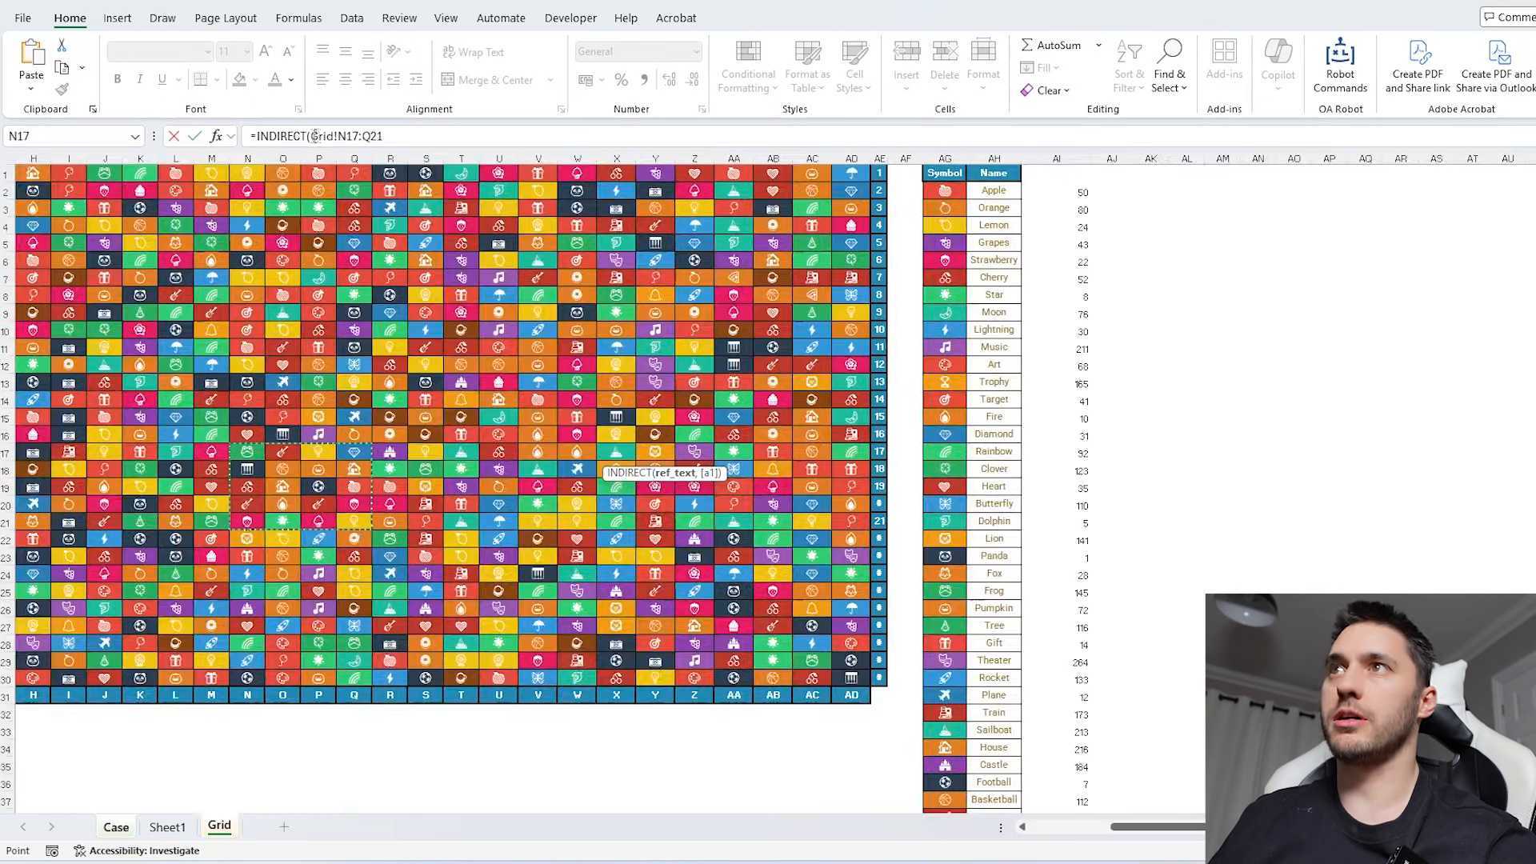
click(313, 136)
text(")
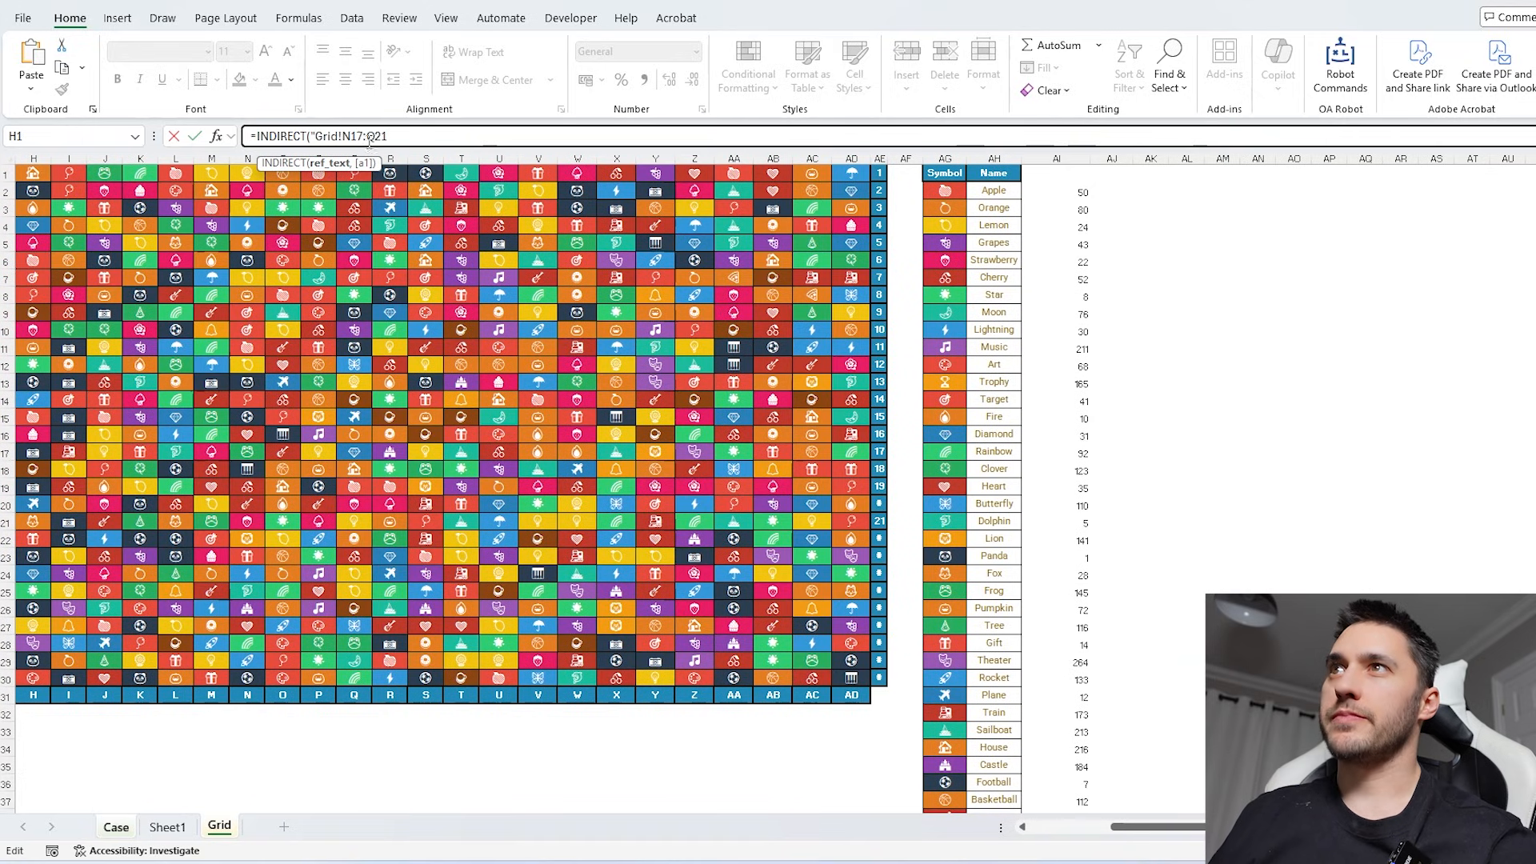
text(&)
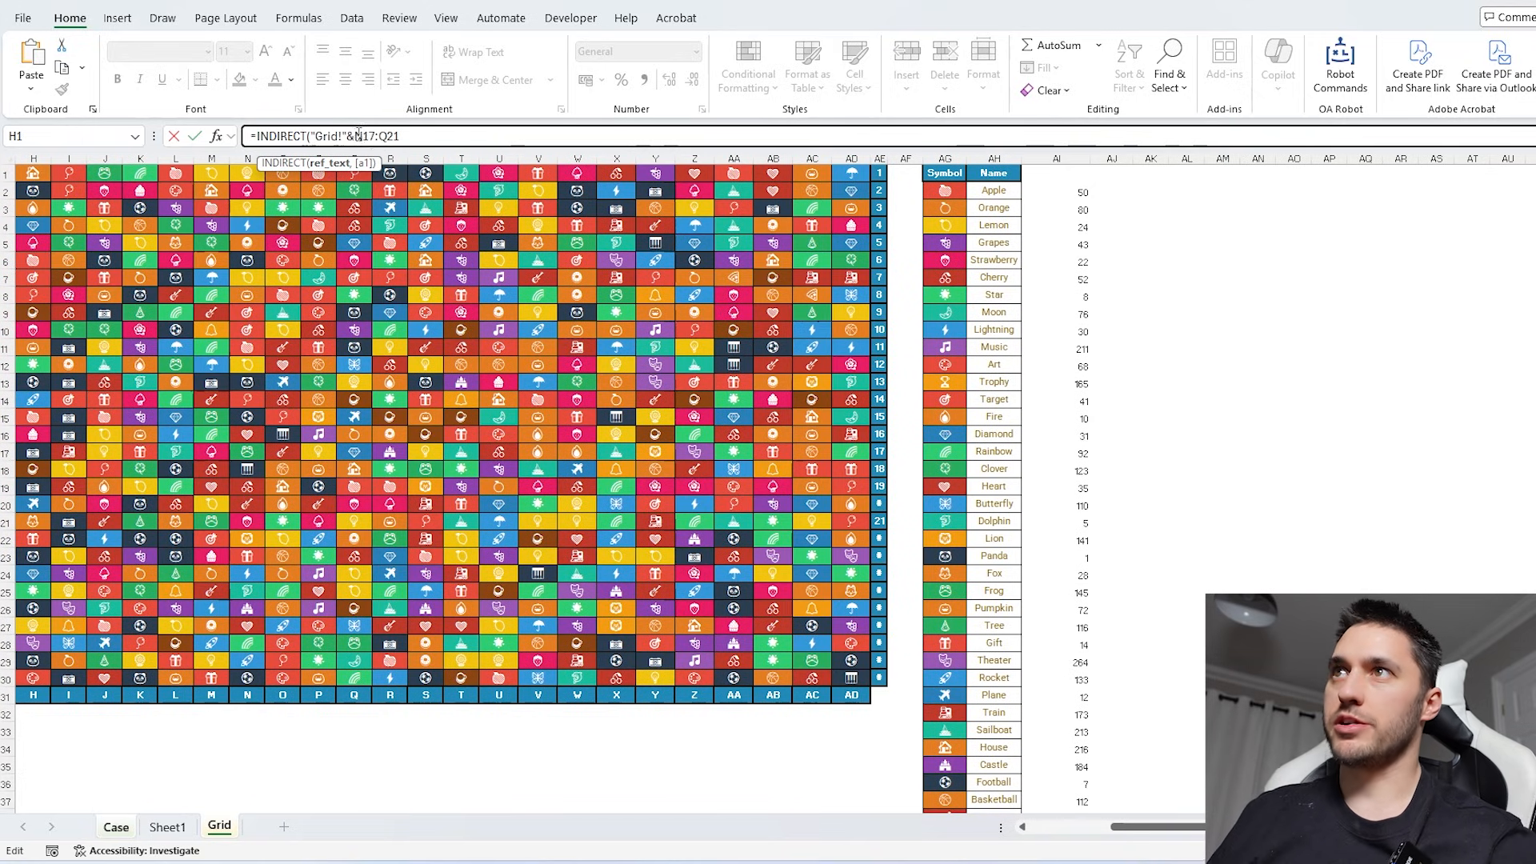
drag(357, 136, 400, 136)
click(116, 826)
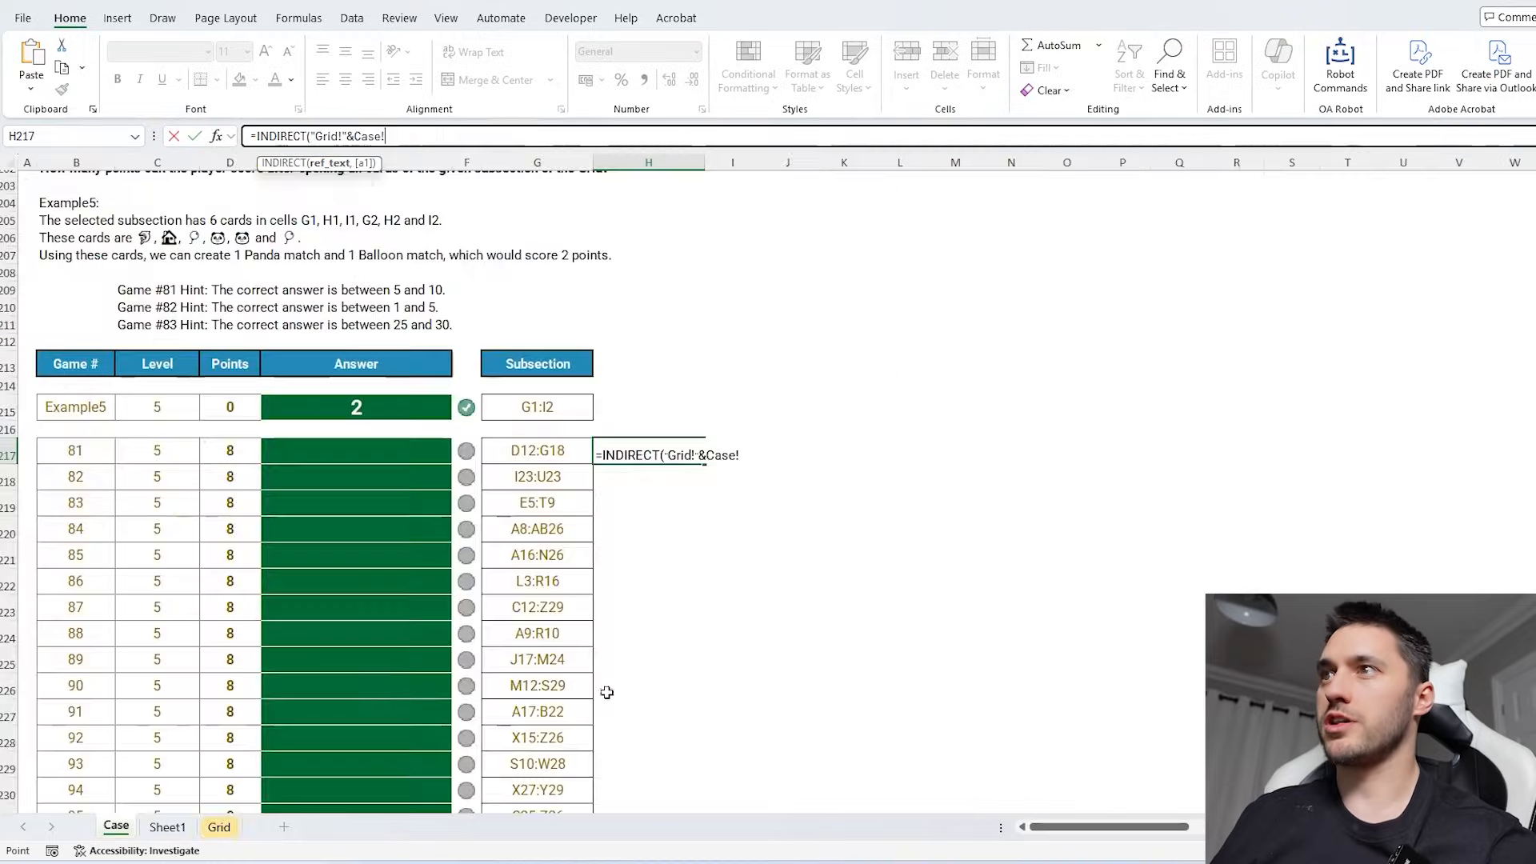
click(572, 462)
text())
key(Return)
click(664, 459)
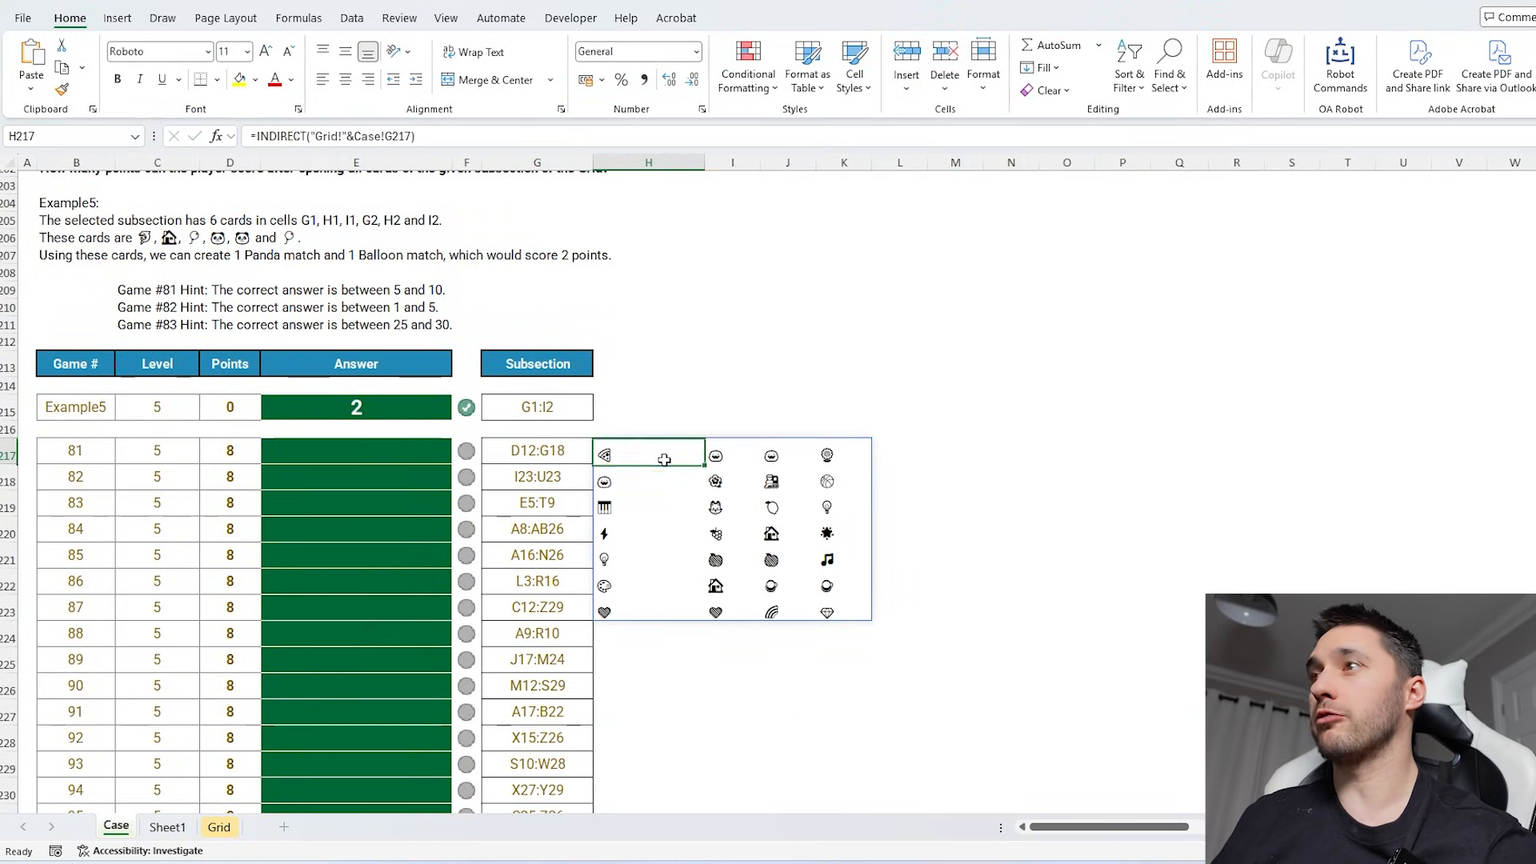
- Wrap H217's formula as =MostOf(INDIRECT("Grid!"&Case!G217)) to count each symbol, and review the spilled counts
click(254, 136)
text(MostOf()
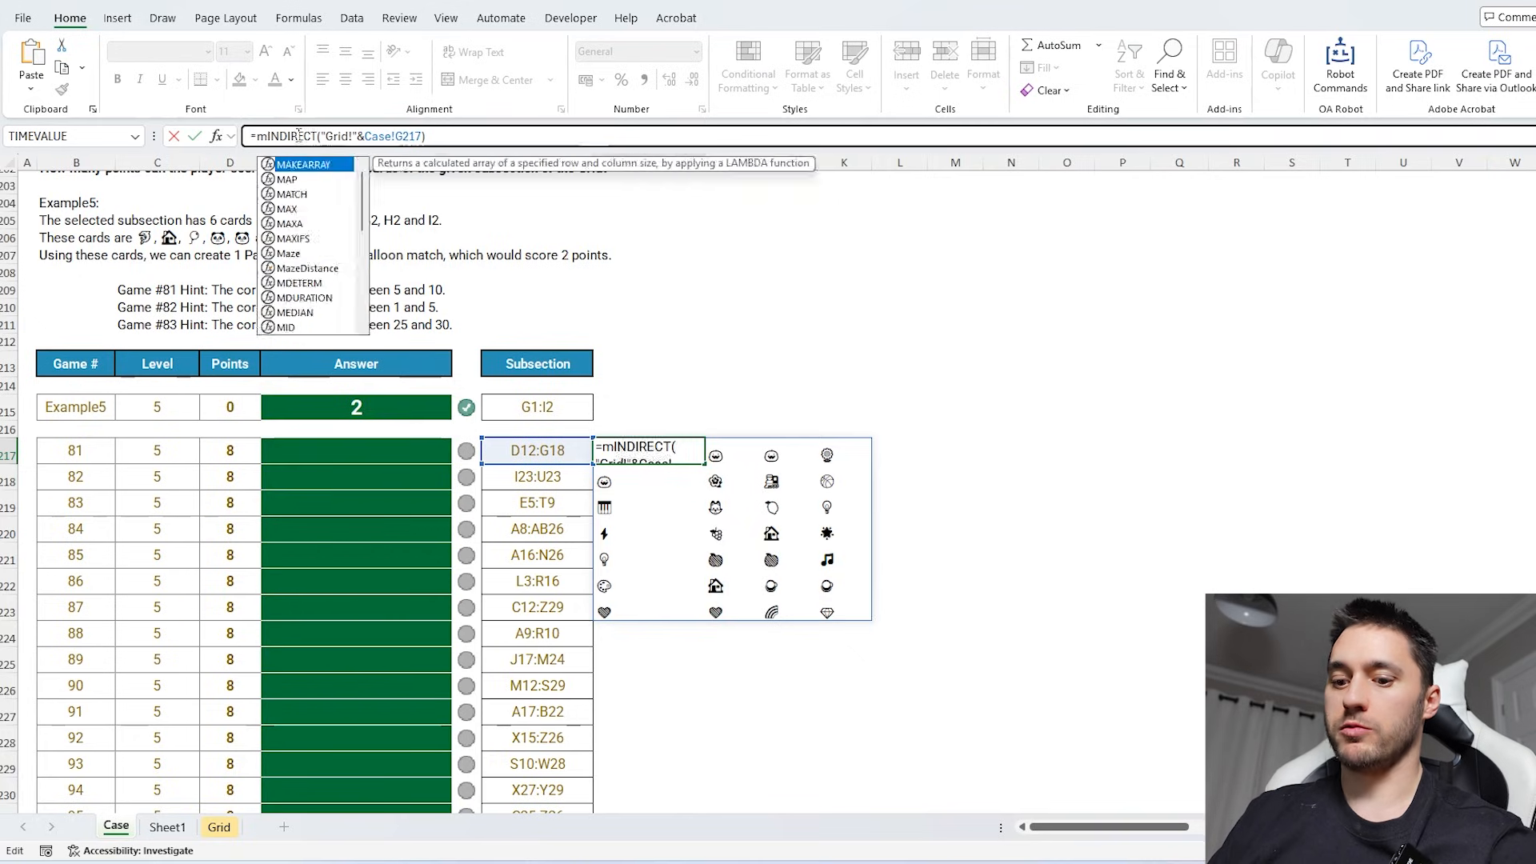
click(608, 136)
text())
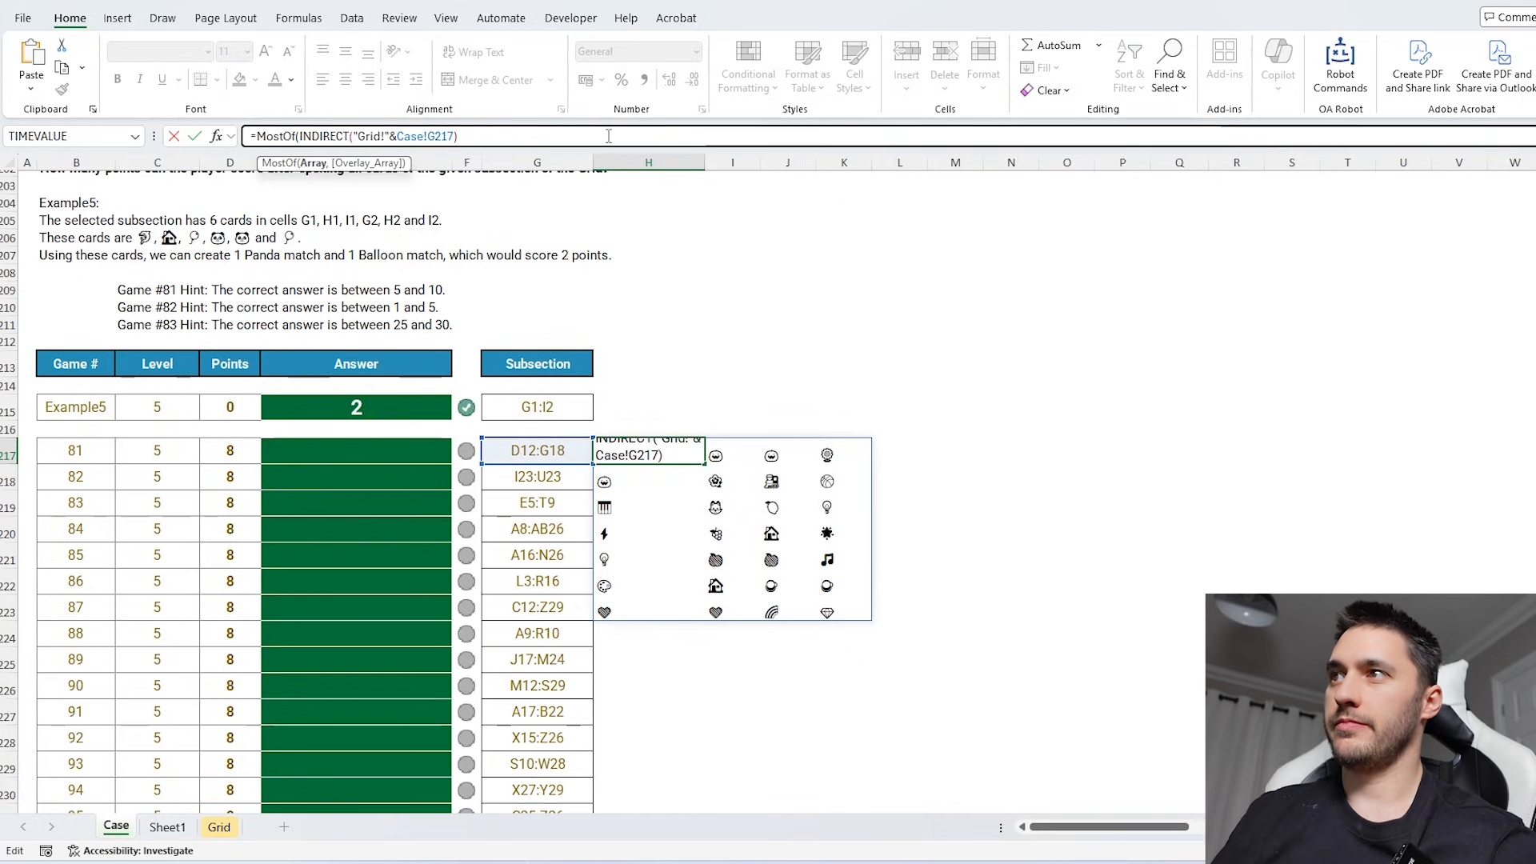
key(Return)
click(731, 448)
scroll(734, 432, down, 4)
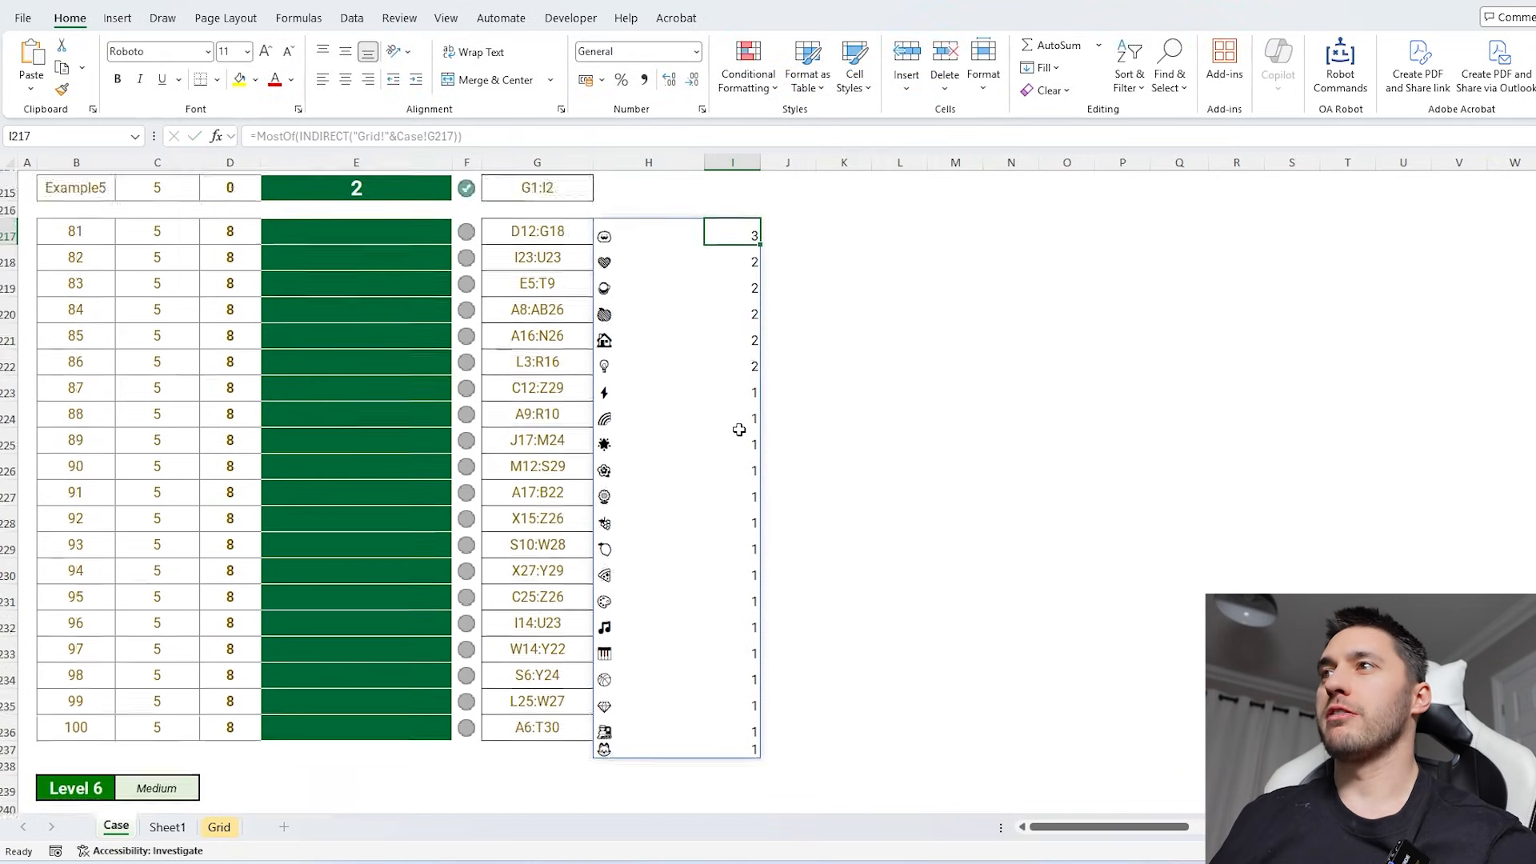
scroll(735, 432, up, 3)
- Extend H217's formula to =INT(MostOf(INDIRECT("Grid!"&Case!G217))/2) to count matching pairs, and review the pairs per symbol
click(651, 400)
click(480, 136)
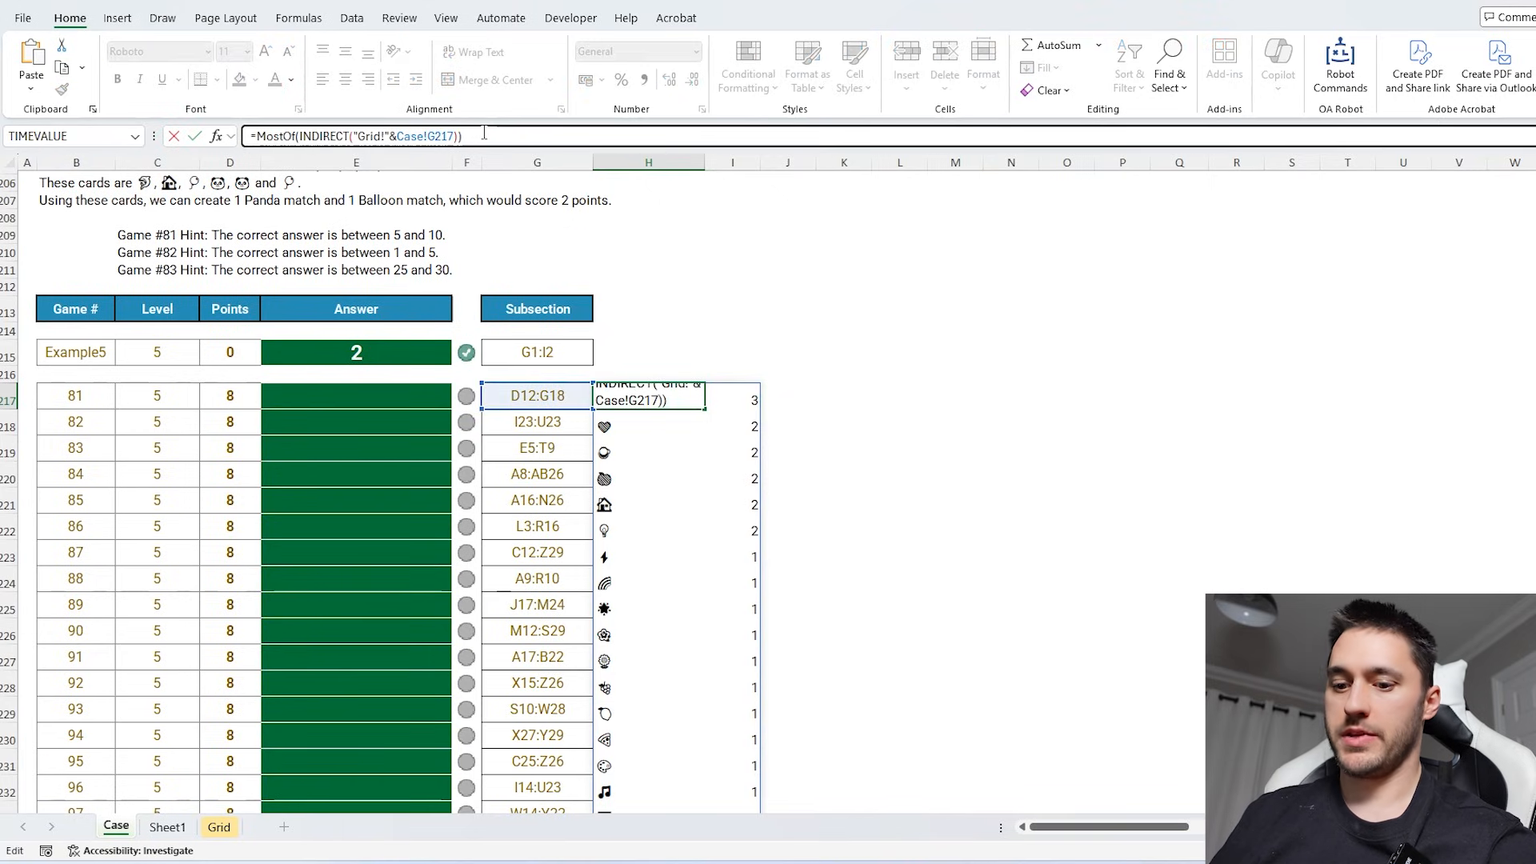
text(/2)
click(260, 136)
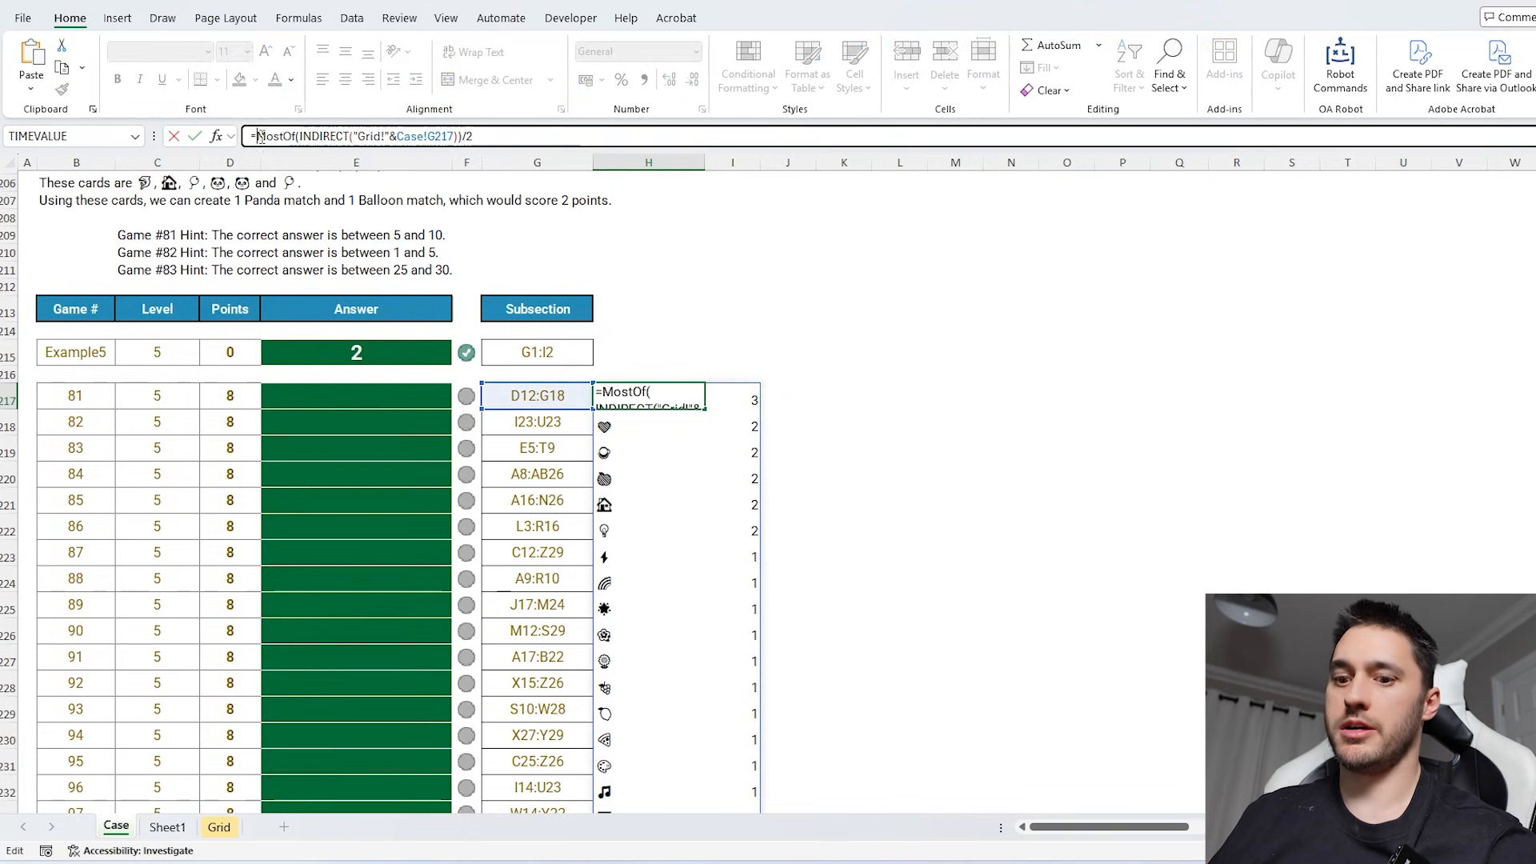
text(INT()
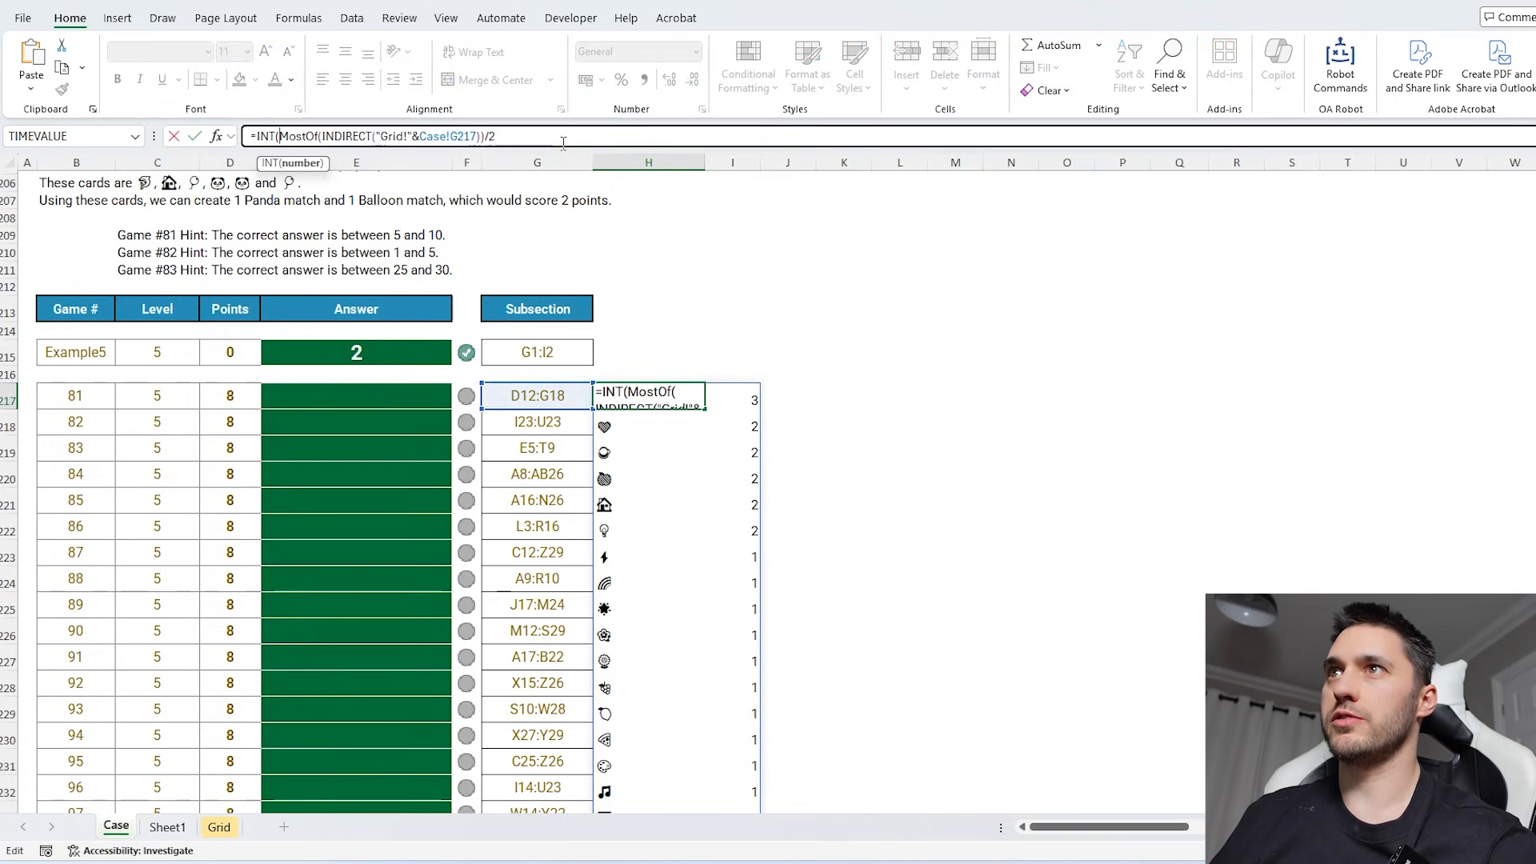
text())
key(Return)
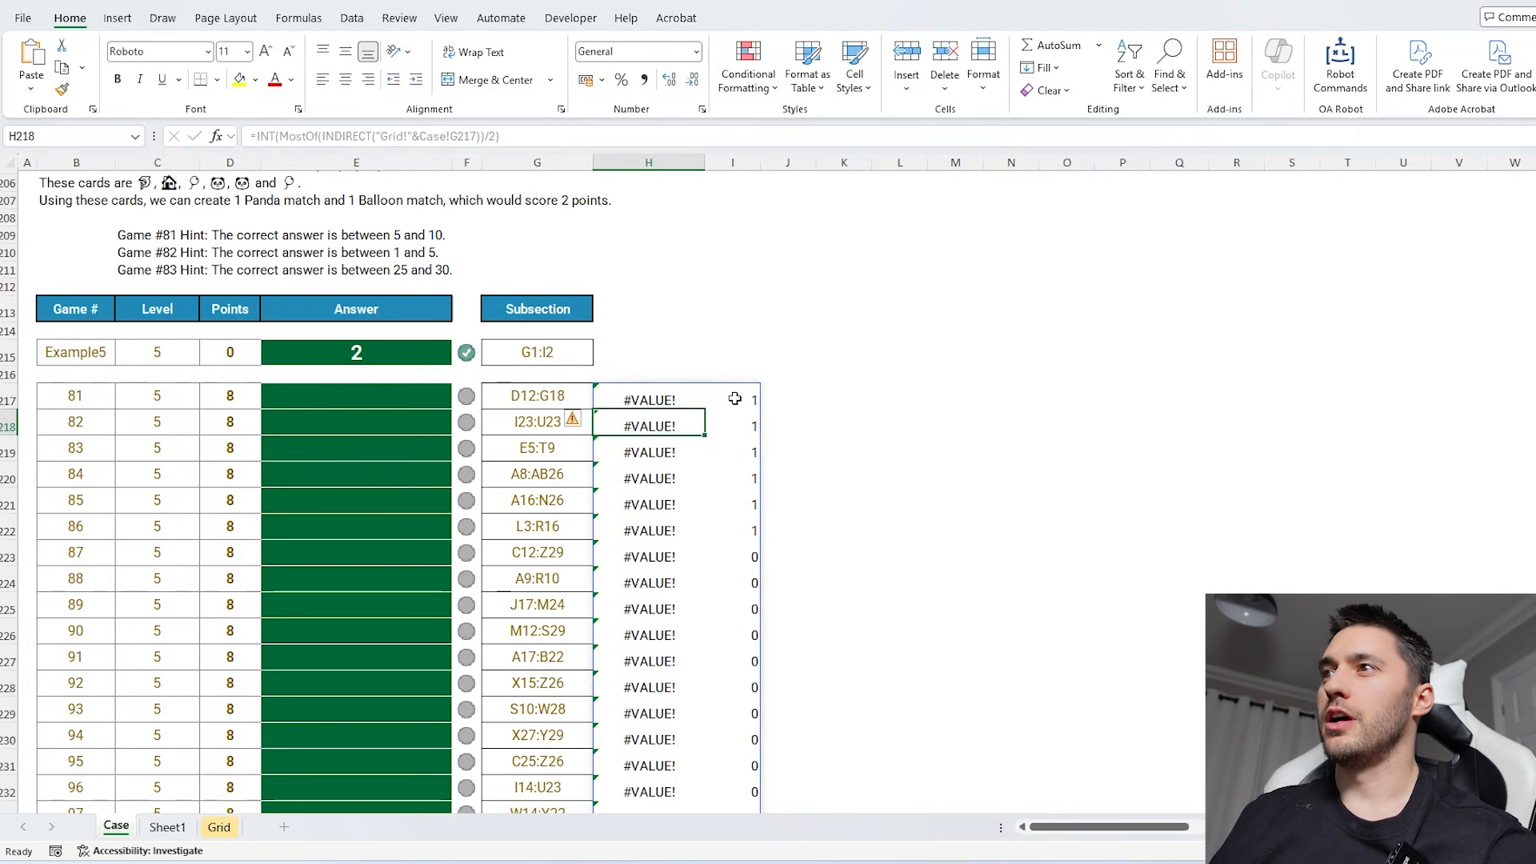
drag(734, 399, 742, 657)
scroll(747, 541, down, 5)
scroll(744, 549, up, 4)
scroll(704, 536, up, 2)
- Wrap H217's formula in SUM(IFERROR(...,0)) to total the pairs while ignoring errors, and accept Excel's proposed correction
click(652, 456)
click(256, 137)
text(SUM(i)
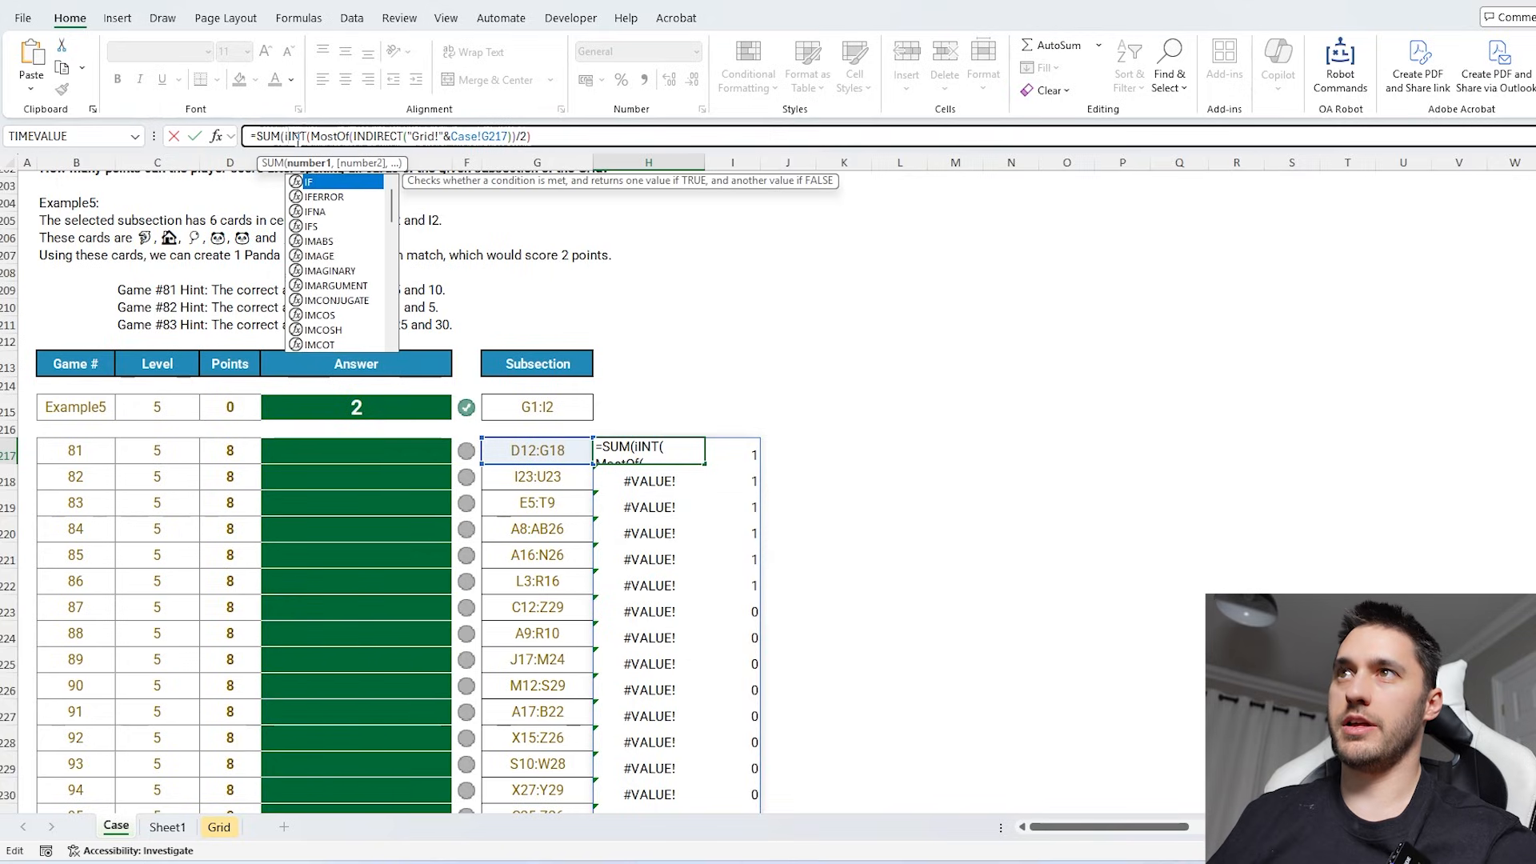
text(f)
text(e)
key(Tab)
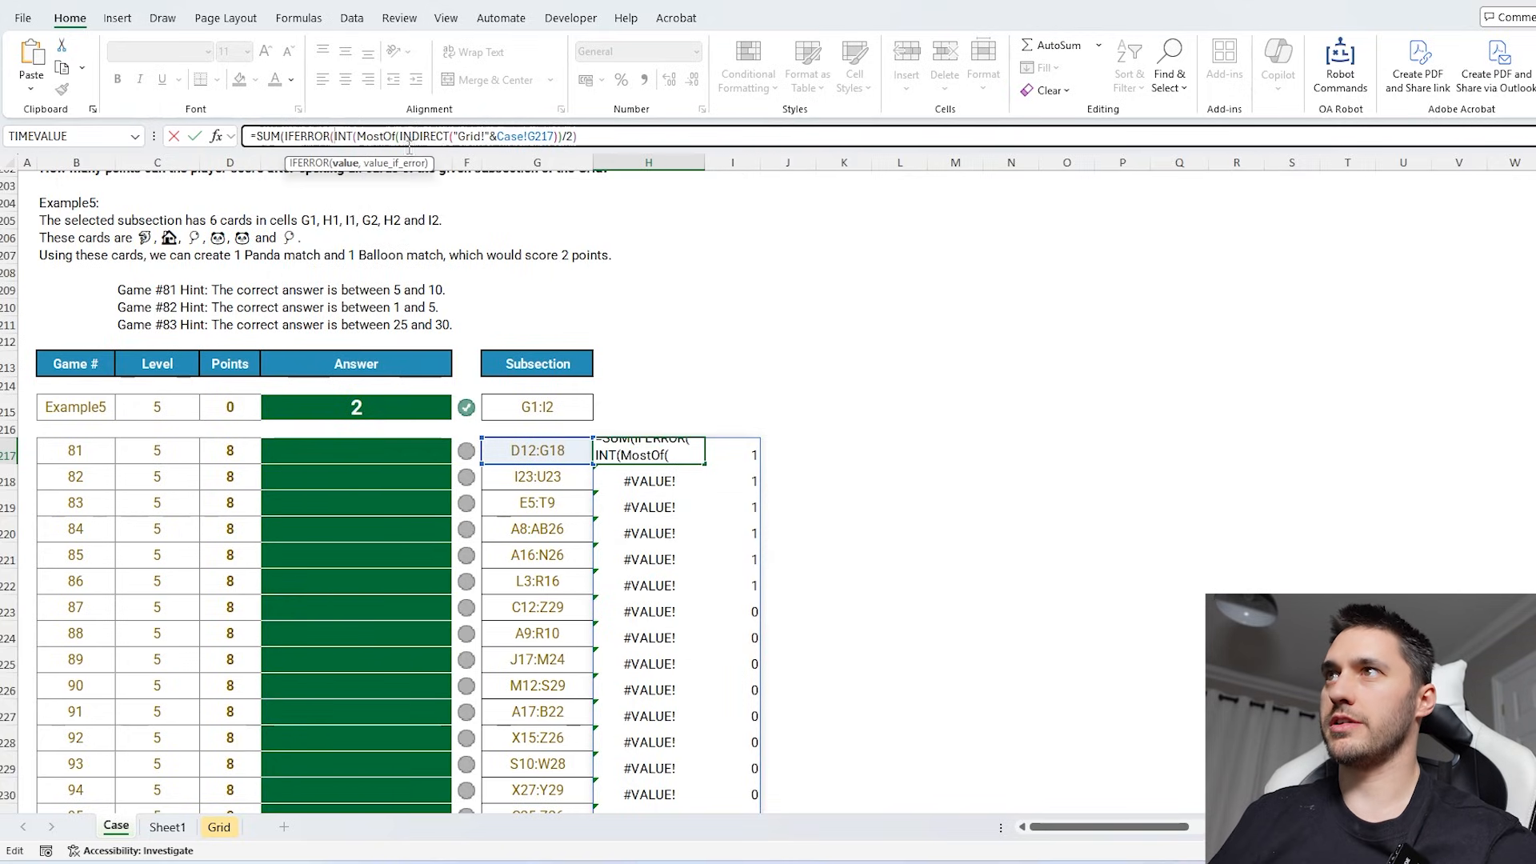
click(609, 136)
text(,0)
key(Return)
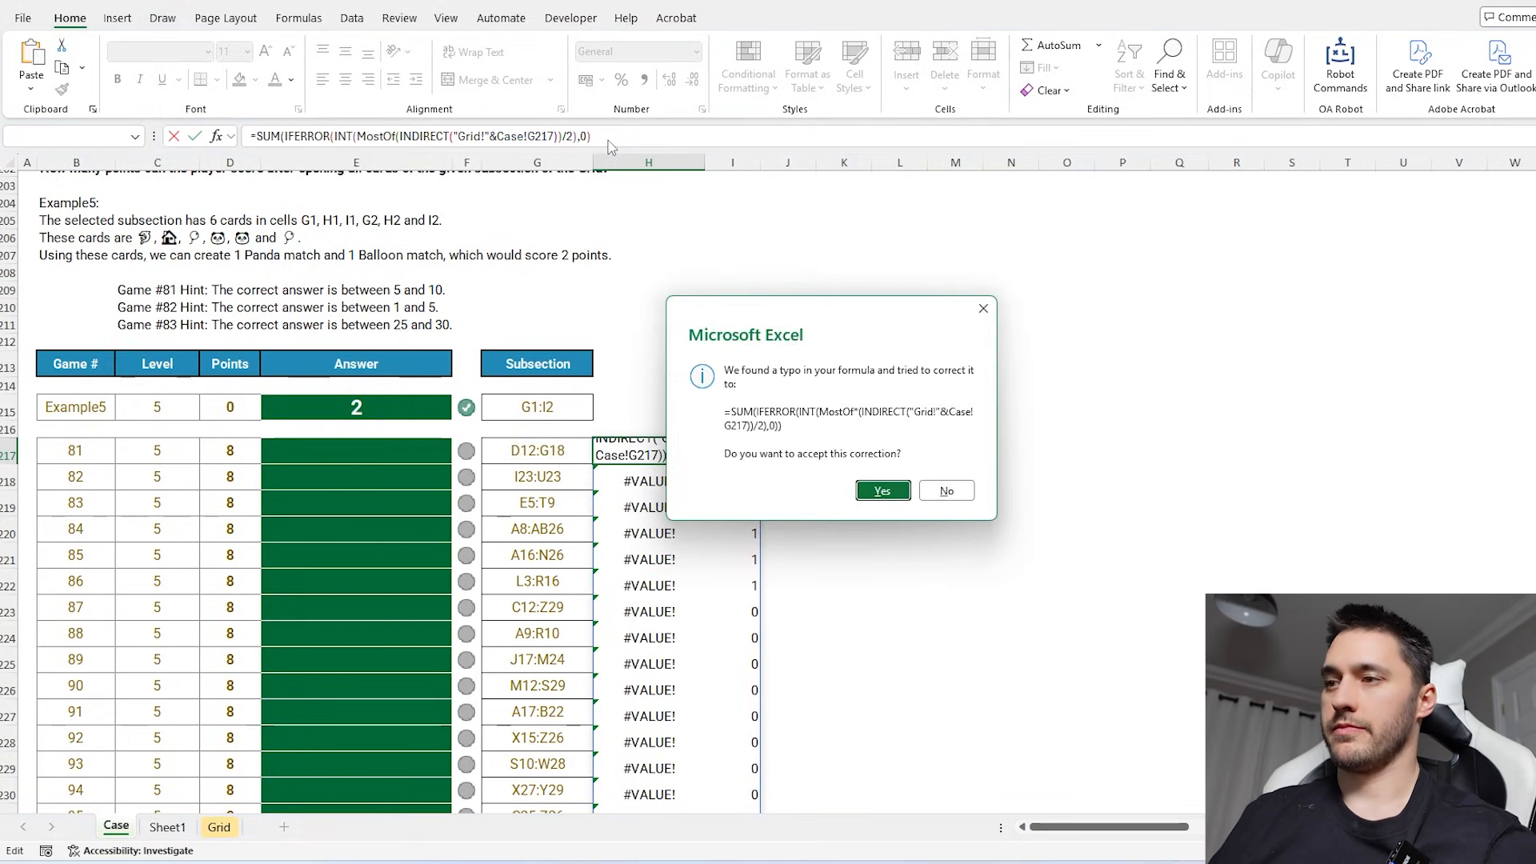
key(Return)
key(Up)
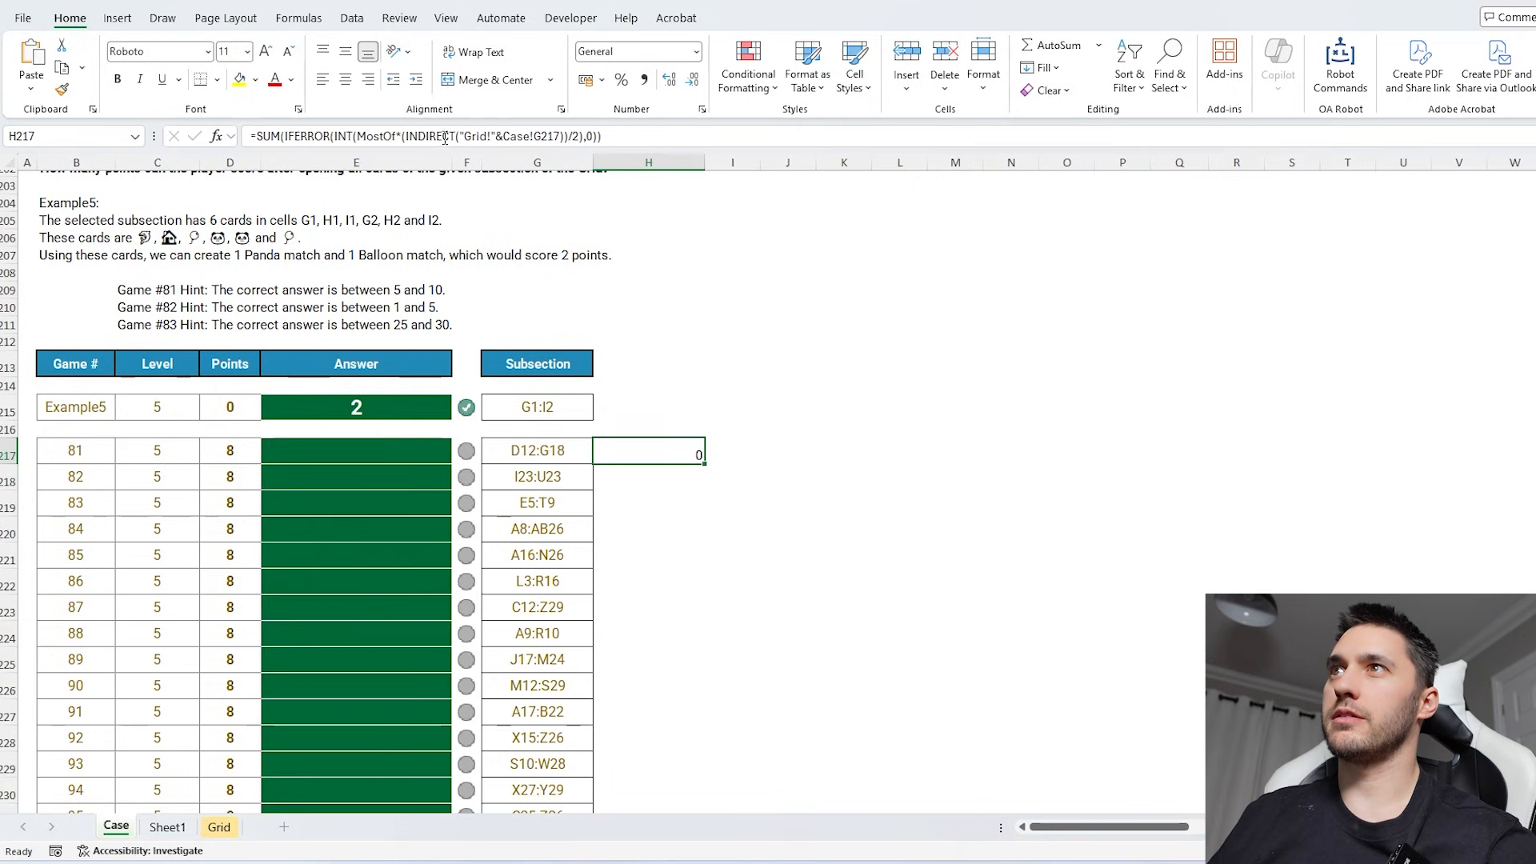
- Remove the stray multiplication sign after MostOf in H217's formula
click(404, 135)
key(BackSpace)
key(Return)
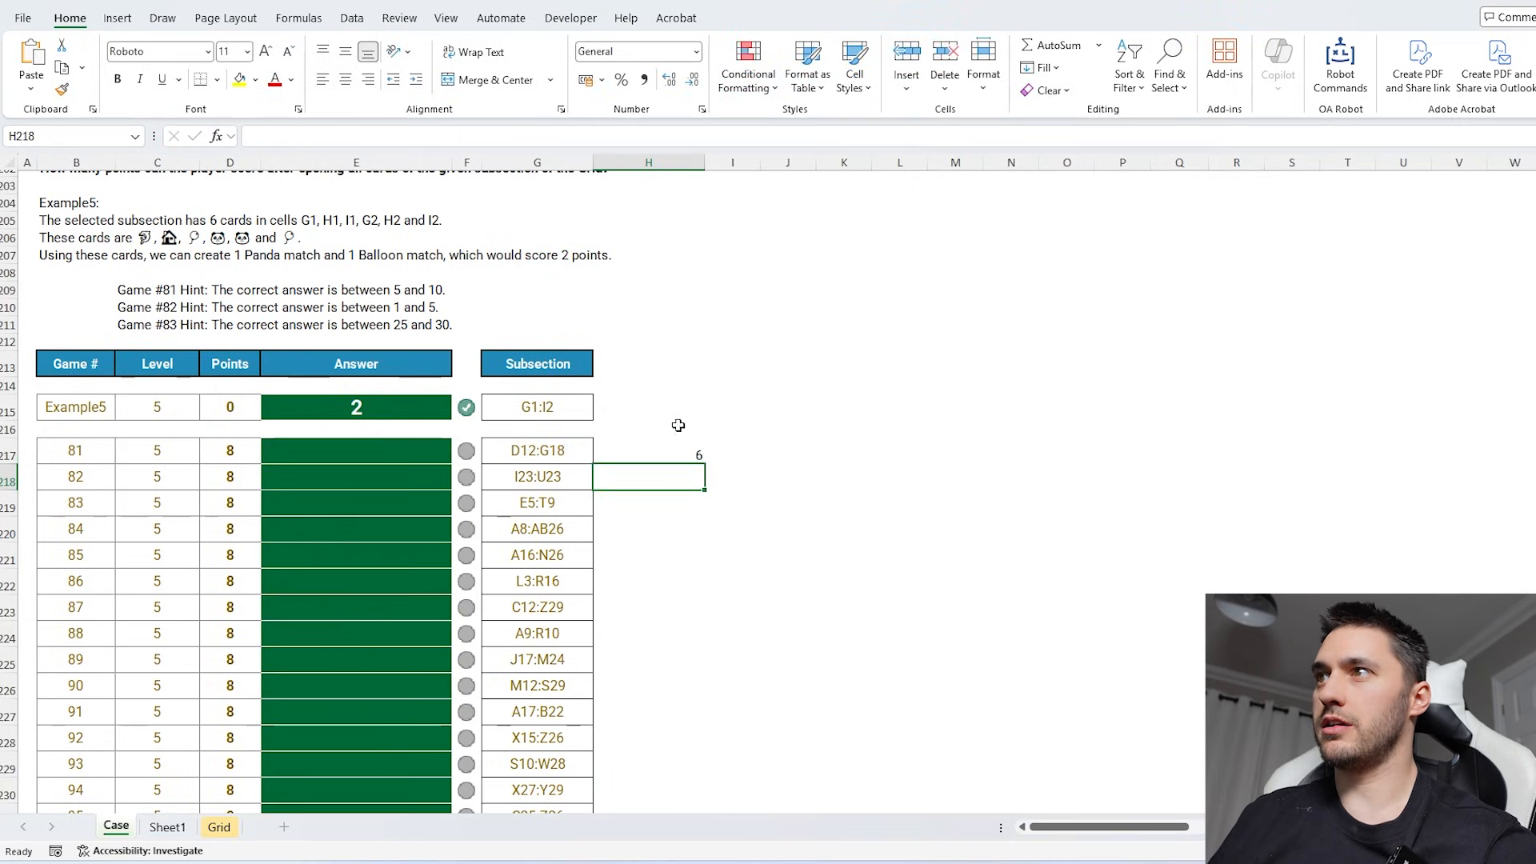
- Fill H217's formula down for all Level 5 games and paste the results as values into the Answer column from E217
click(682, 450)
double_click(704, 463)
key(ctrl+c)
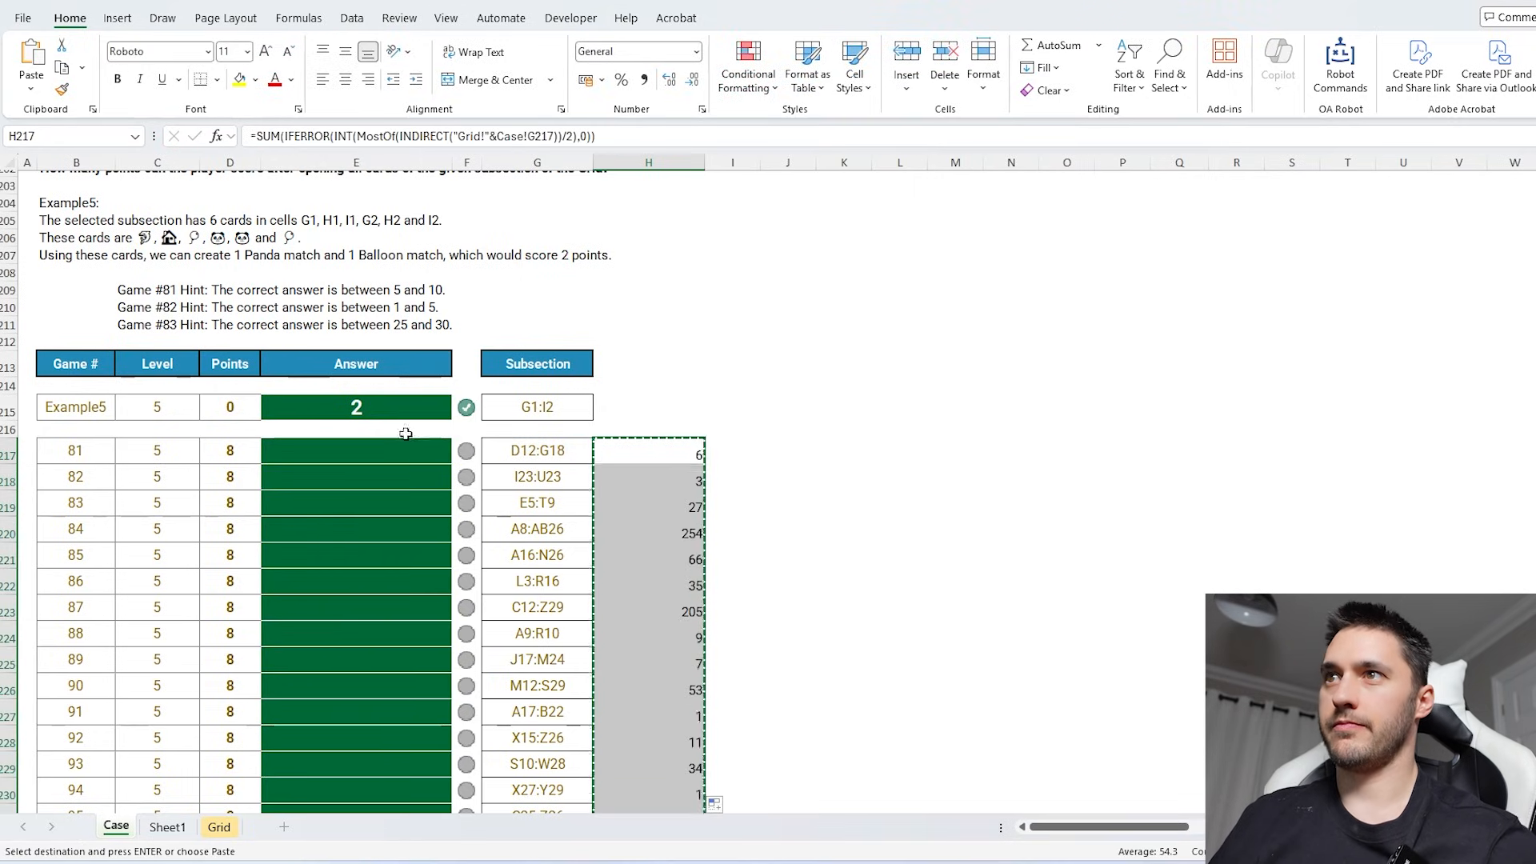
click(363, 451)
key(ctrl+shift+v)
- Add a new sheet with the pasted single-game template, and set A1 to example6 to load the Level 6 example
scroll(483, 422, down, 8)
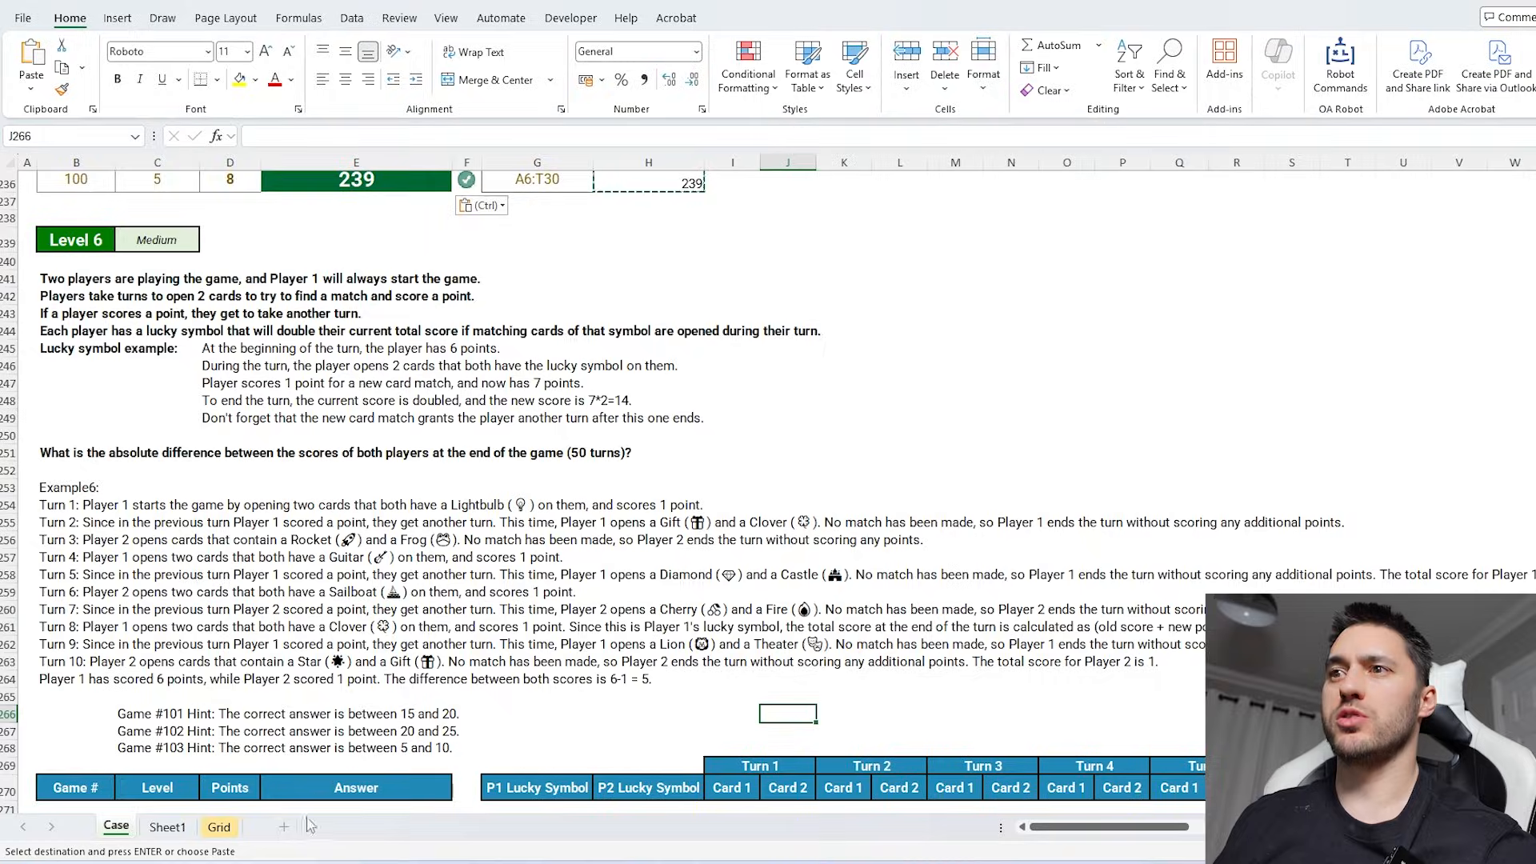
click(283, 827)
key(ctrl+v)
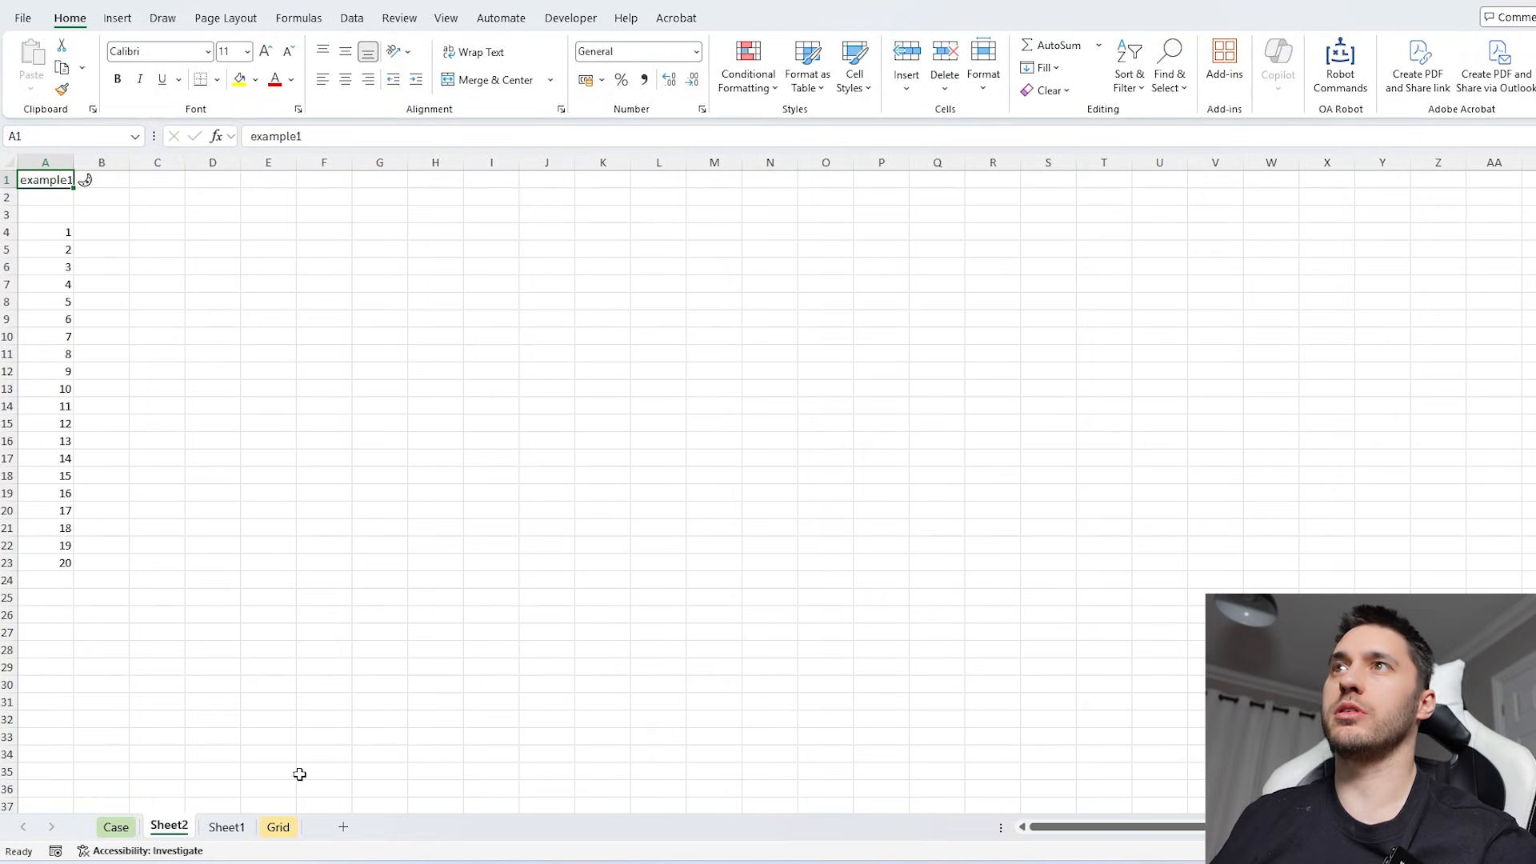
click(329, 138)
key(BackSpace)
text(6)
key(Return)
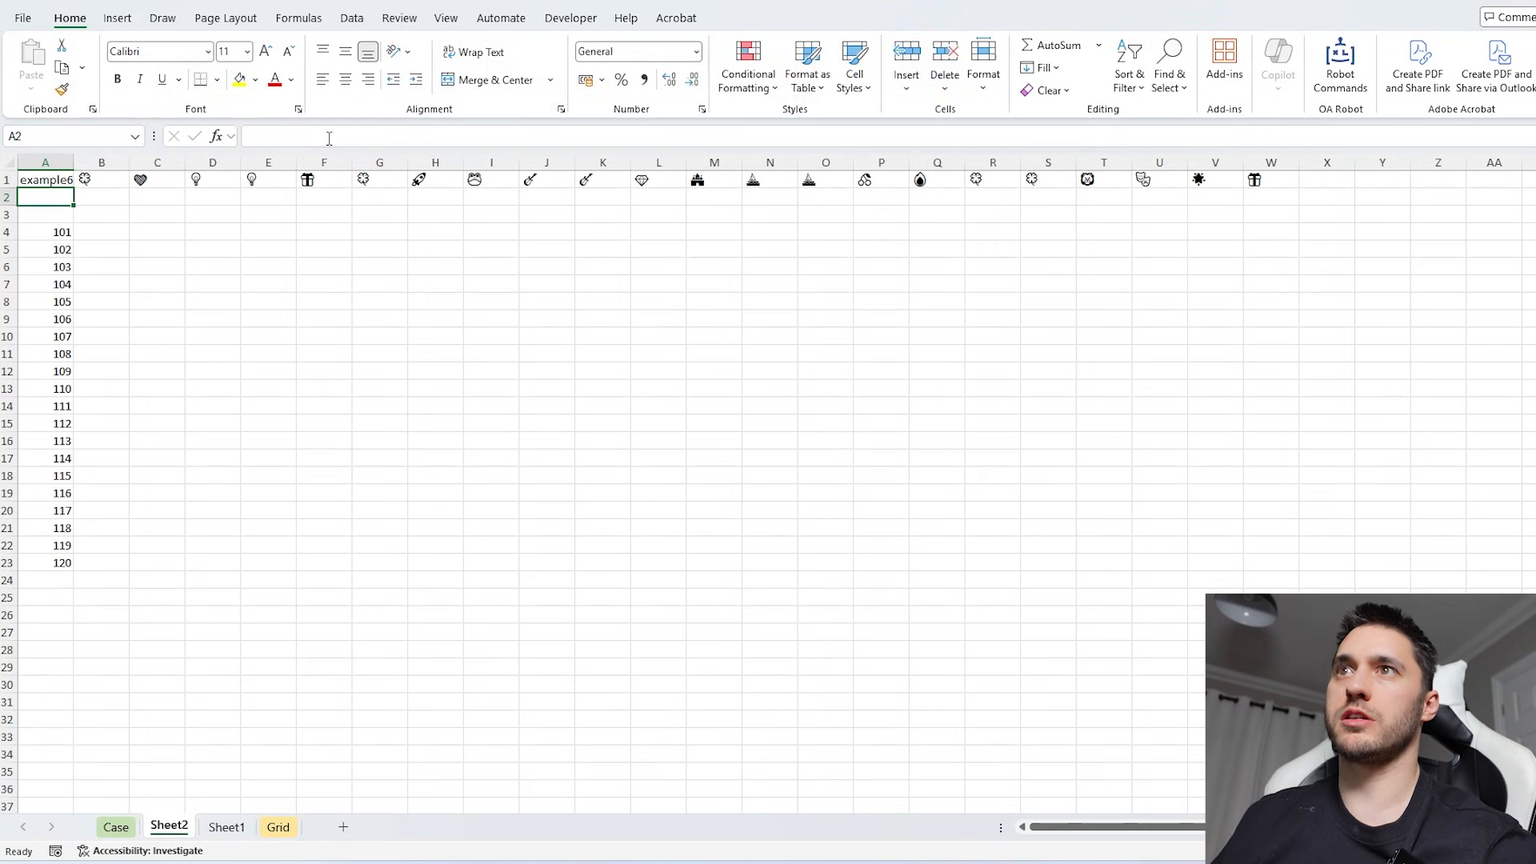
- Enter 101 in A4 of the new sheet and set A1 to 101 to load Game 101's cards
click(52, 232)
text(10)
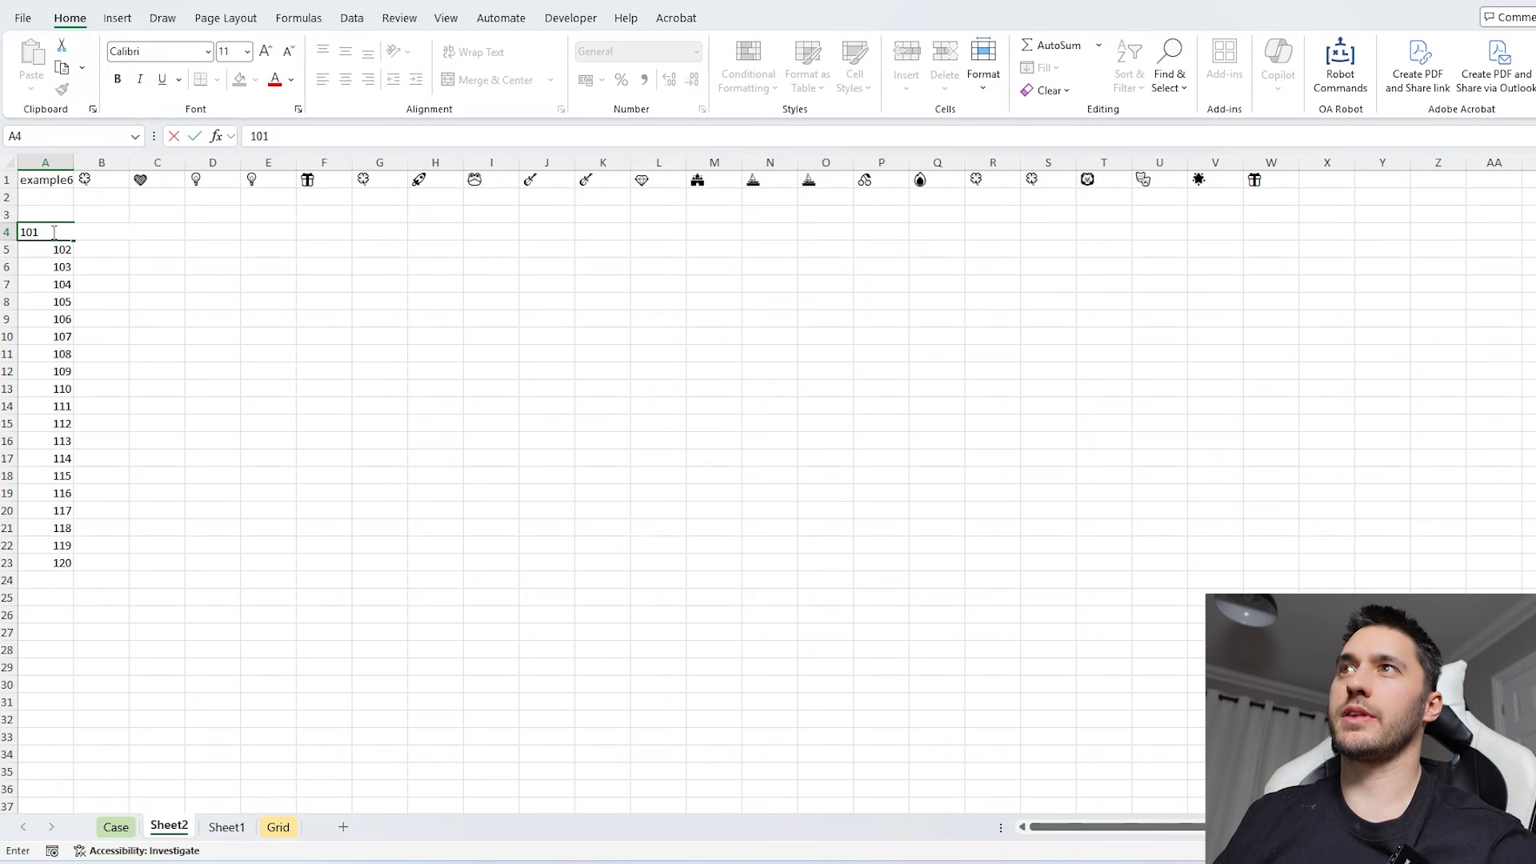
text(1)
key(Return)
click(46, 180)
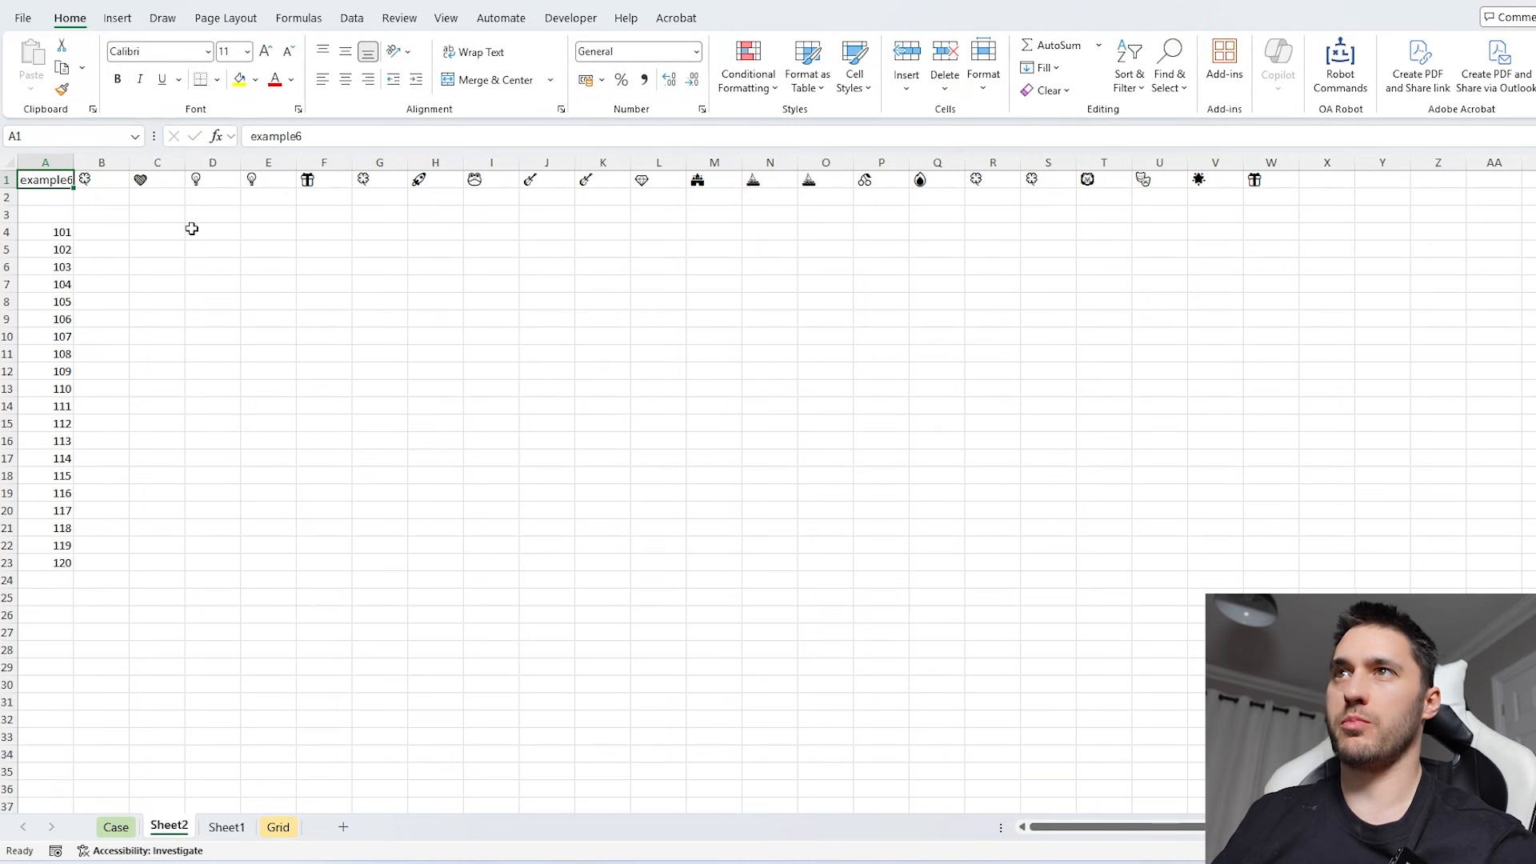
text(101)
key(Return)
- Examine the Level 6 rules, the worked example and the layout of lucky symbols and turn cards on the Case sheet
click(116, 826)
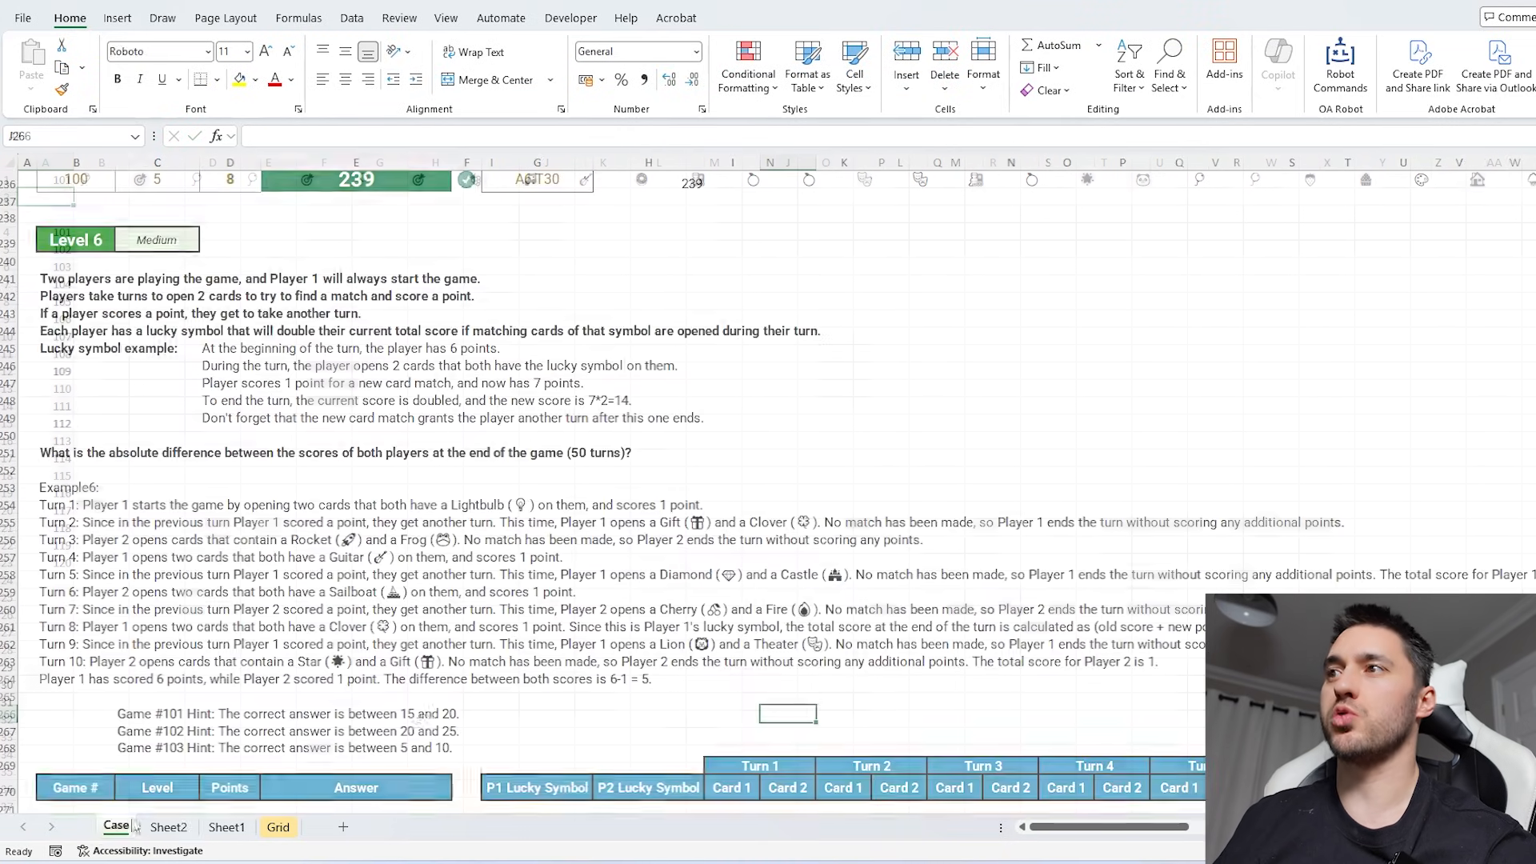
scroll(453, 576, down, 5)
scroll(1183, 520, down, 1)
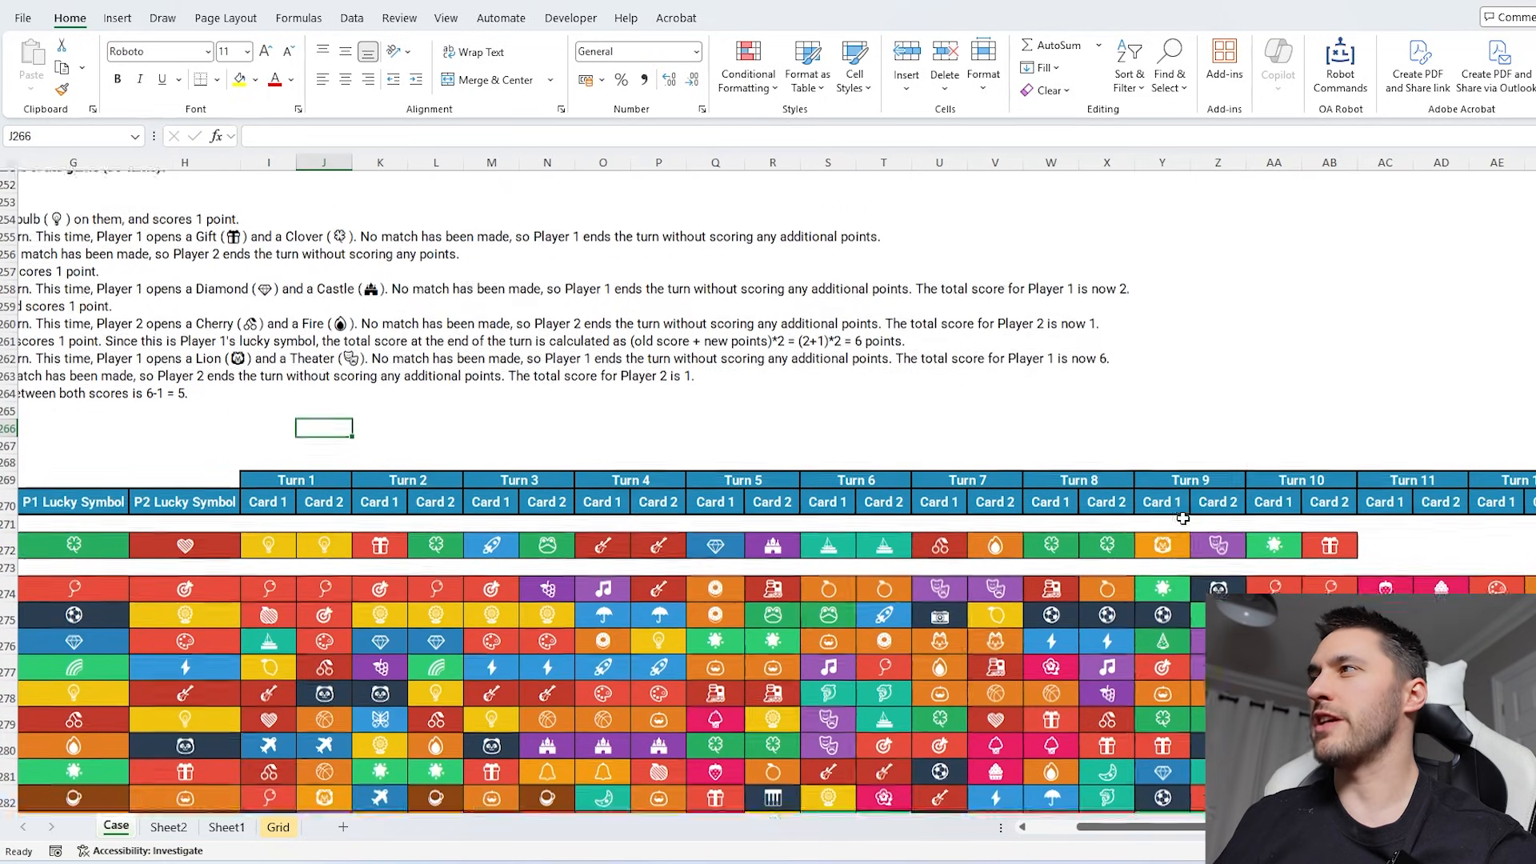
click(1329, 502)
scroll(1312, 512, right, 1)
scroll(1005, 619, left, 3)
scroll(1006, 618, left, 2)
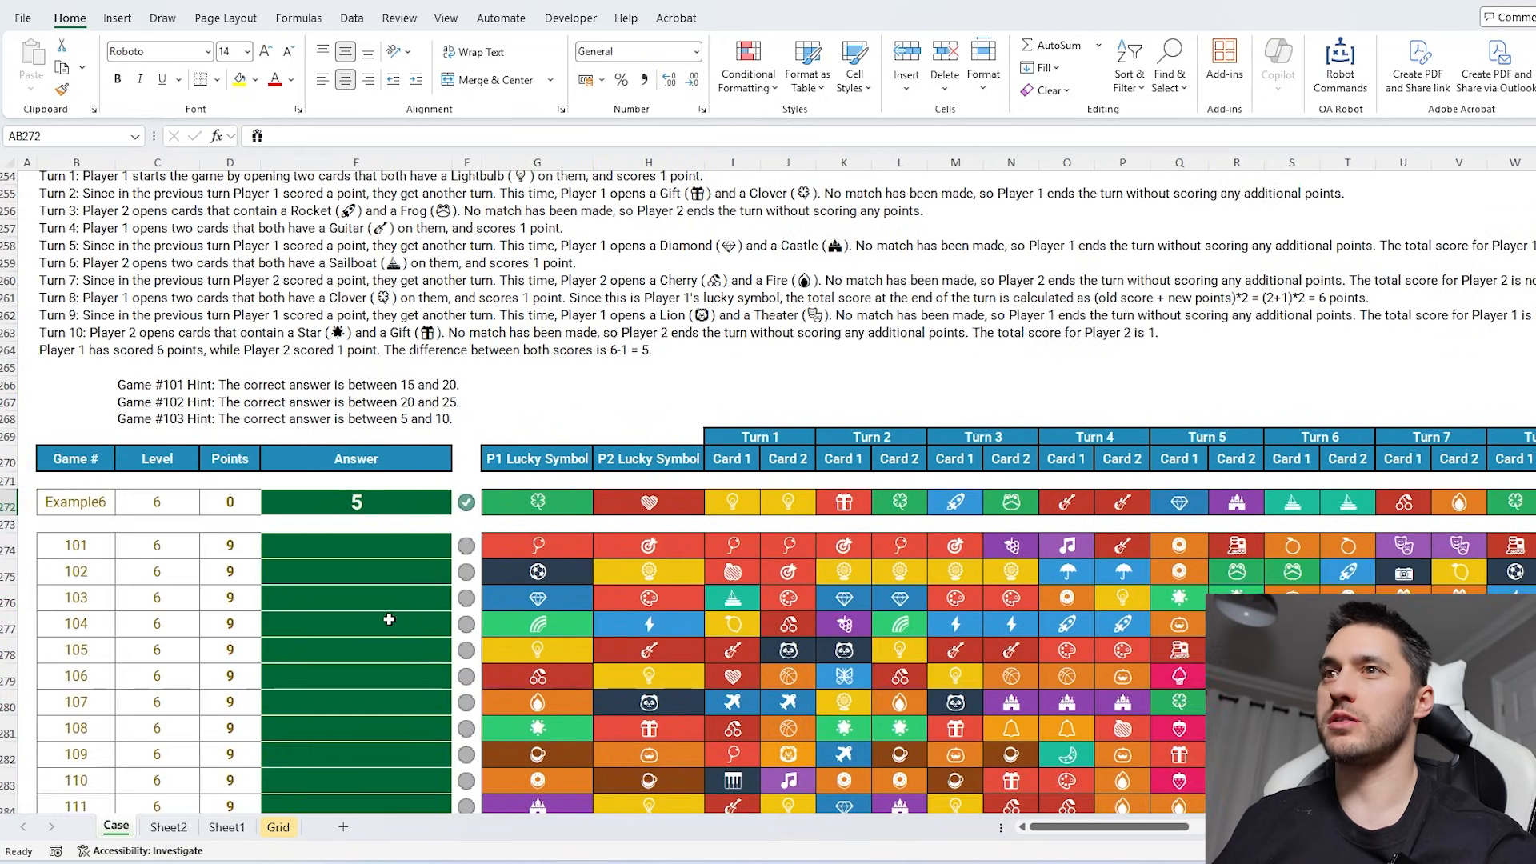
scroll(503, 611, up, 5)
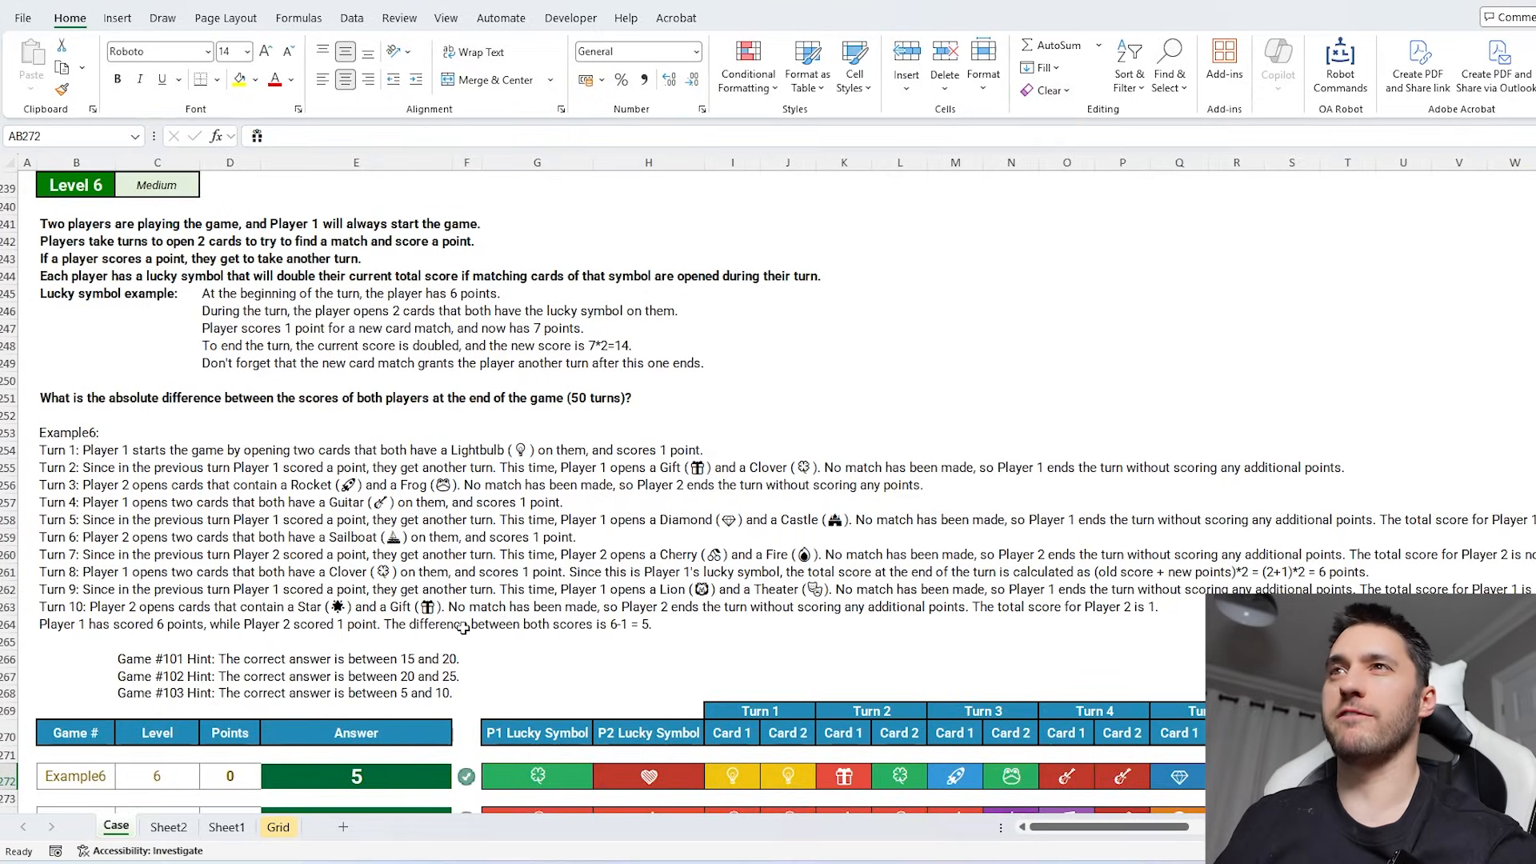
- In E5 of Sheet2, enter =WRAPROWS(D1:CY1,2) to arrange the opened cards as one pair per turn
key(ctrl+Page_Down)
click(254, 247)
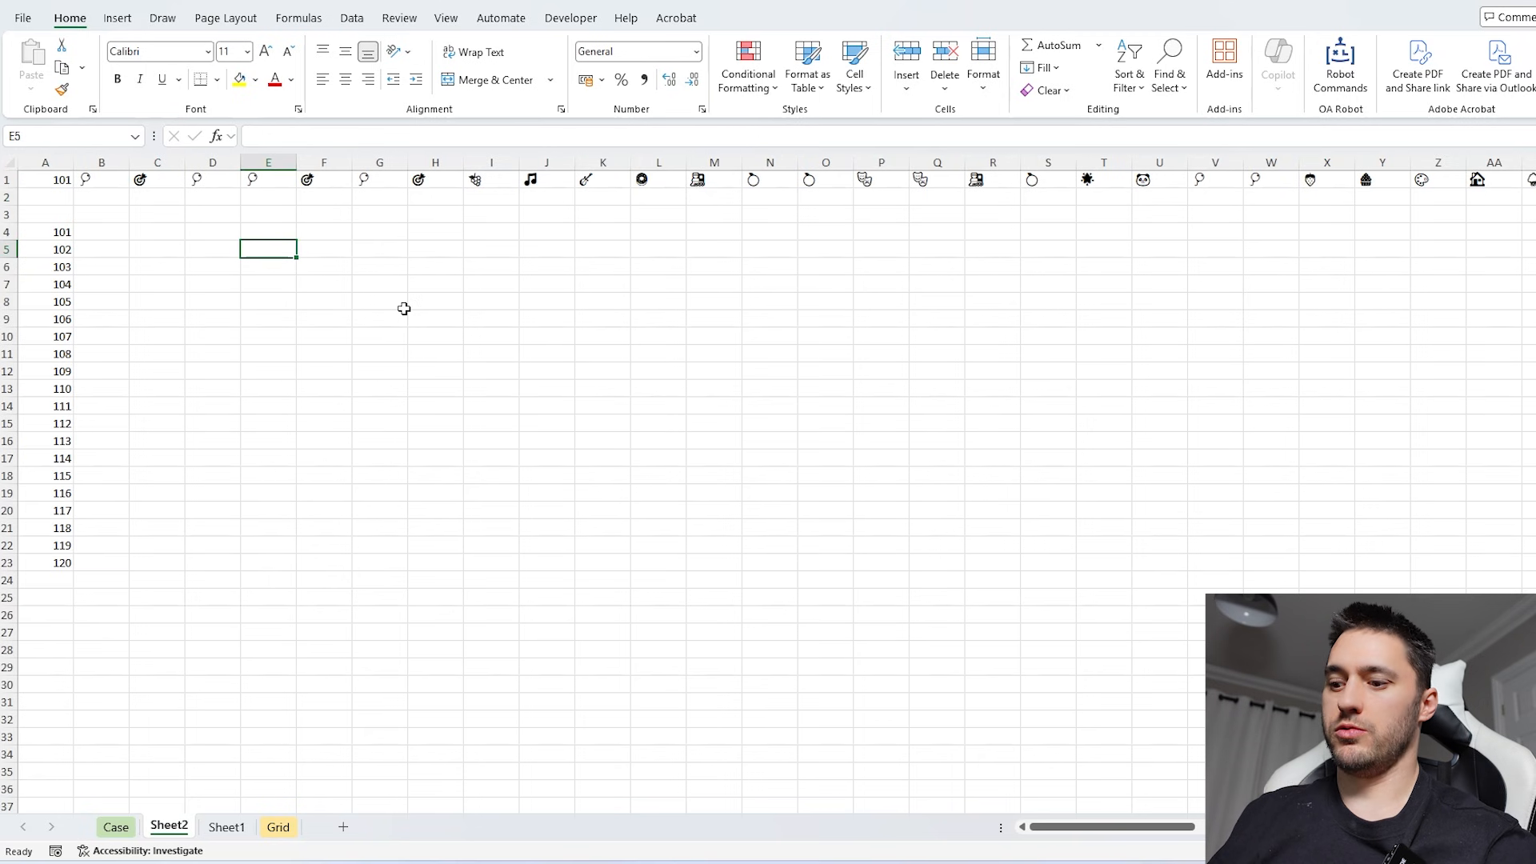
text(=wrap)
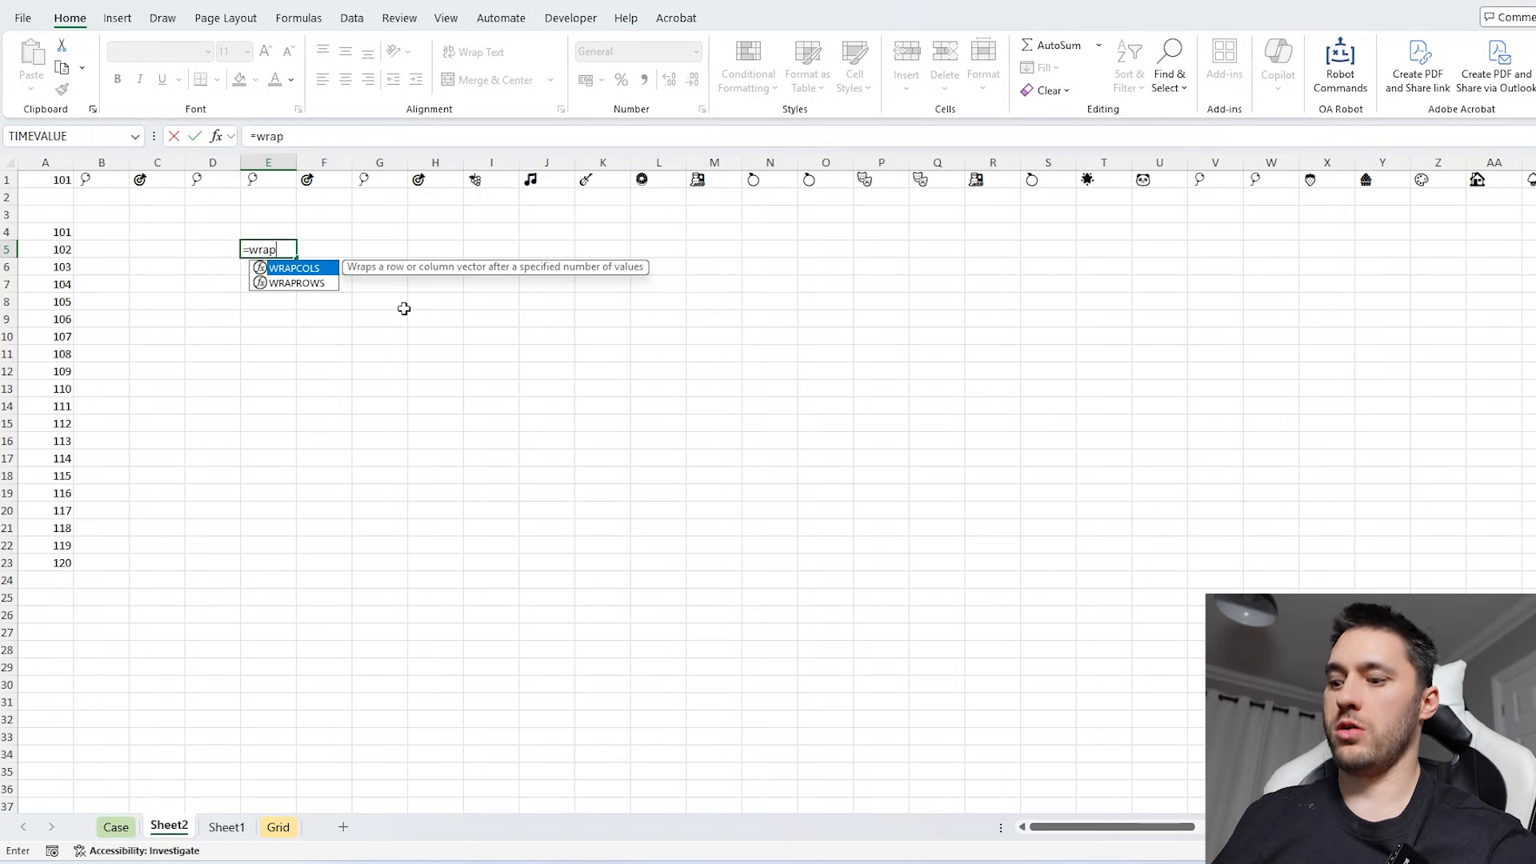
key(Down)
key(Tab)
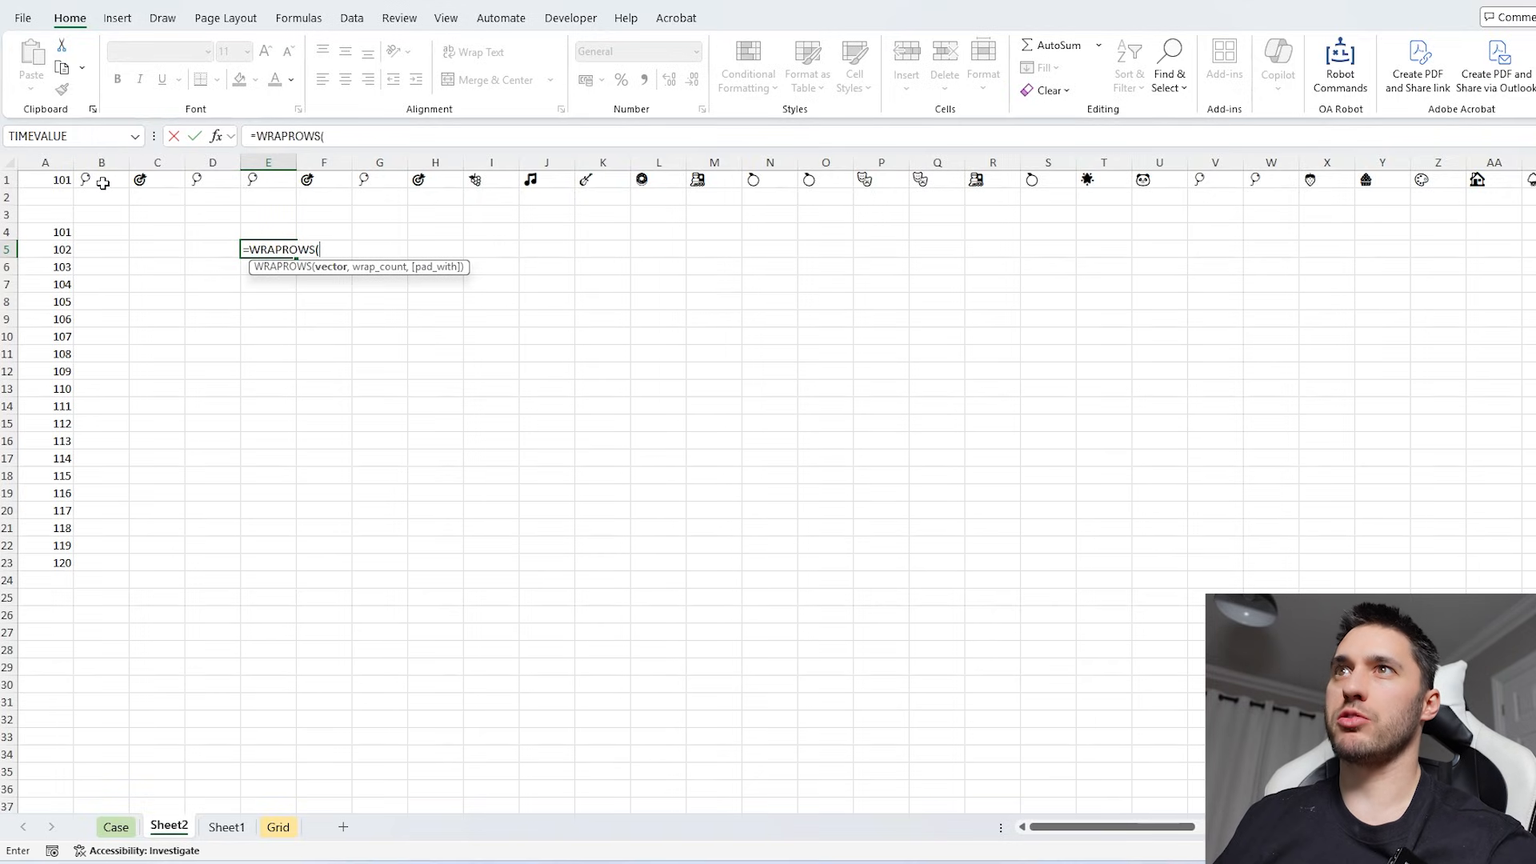
click(200, 176)
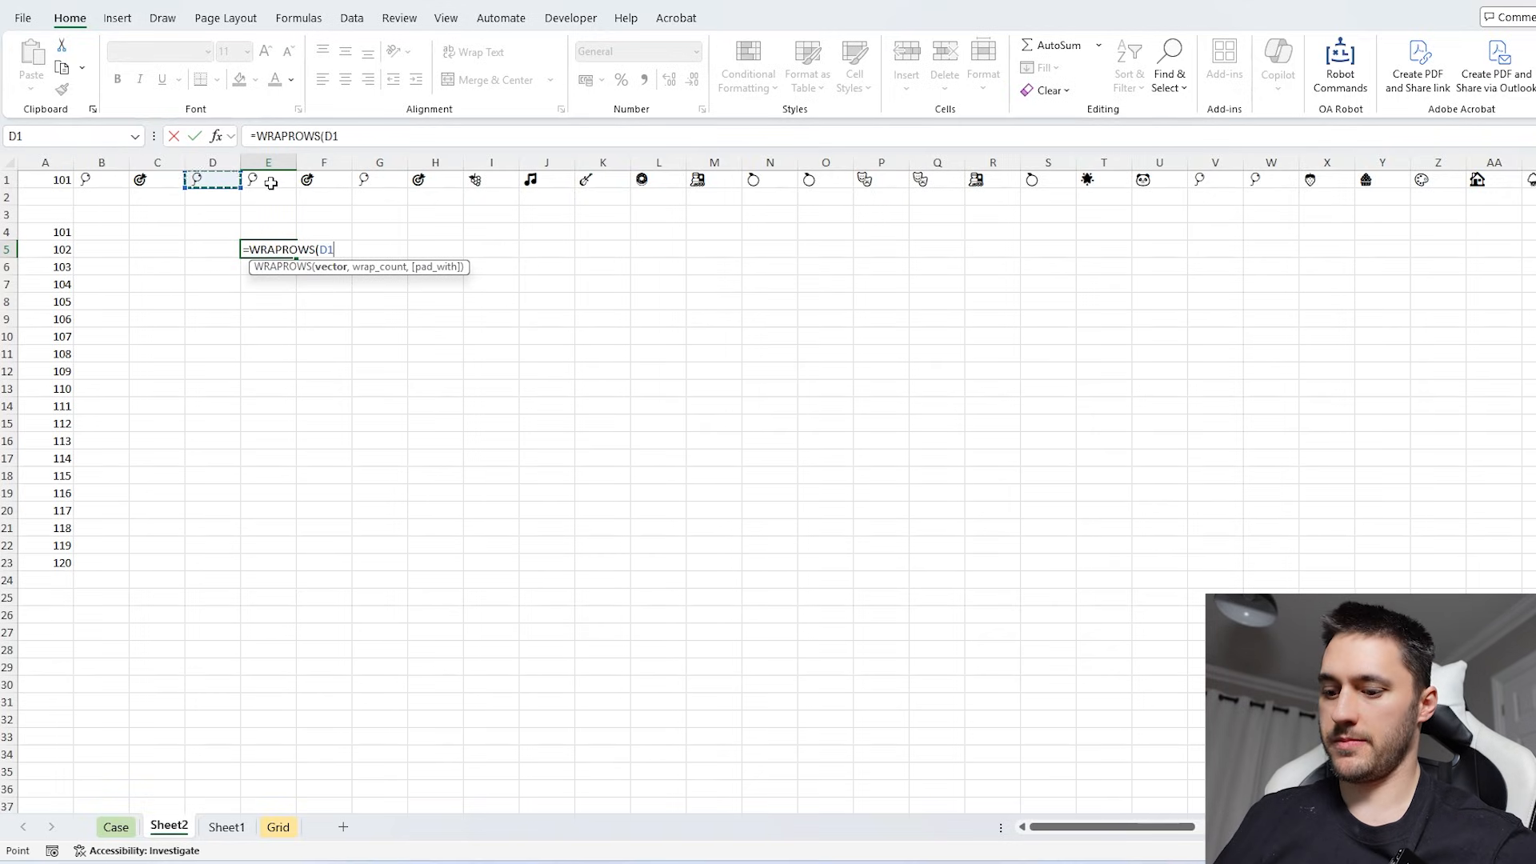
key(ctrl+shift+Right)
text(,2))
key(Return)
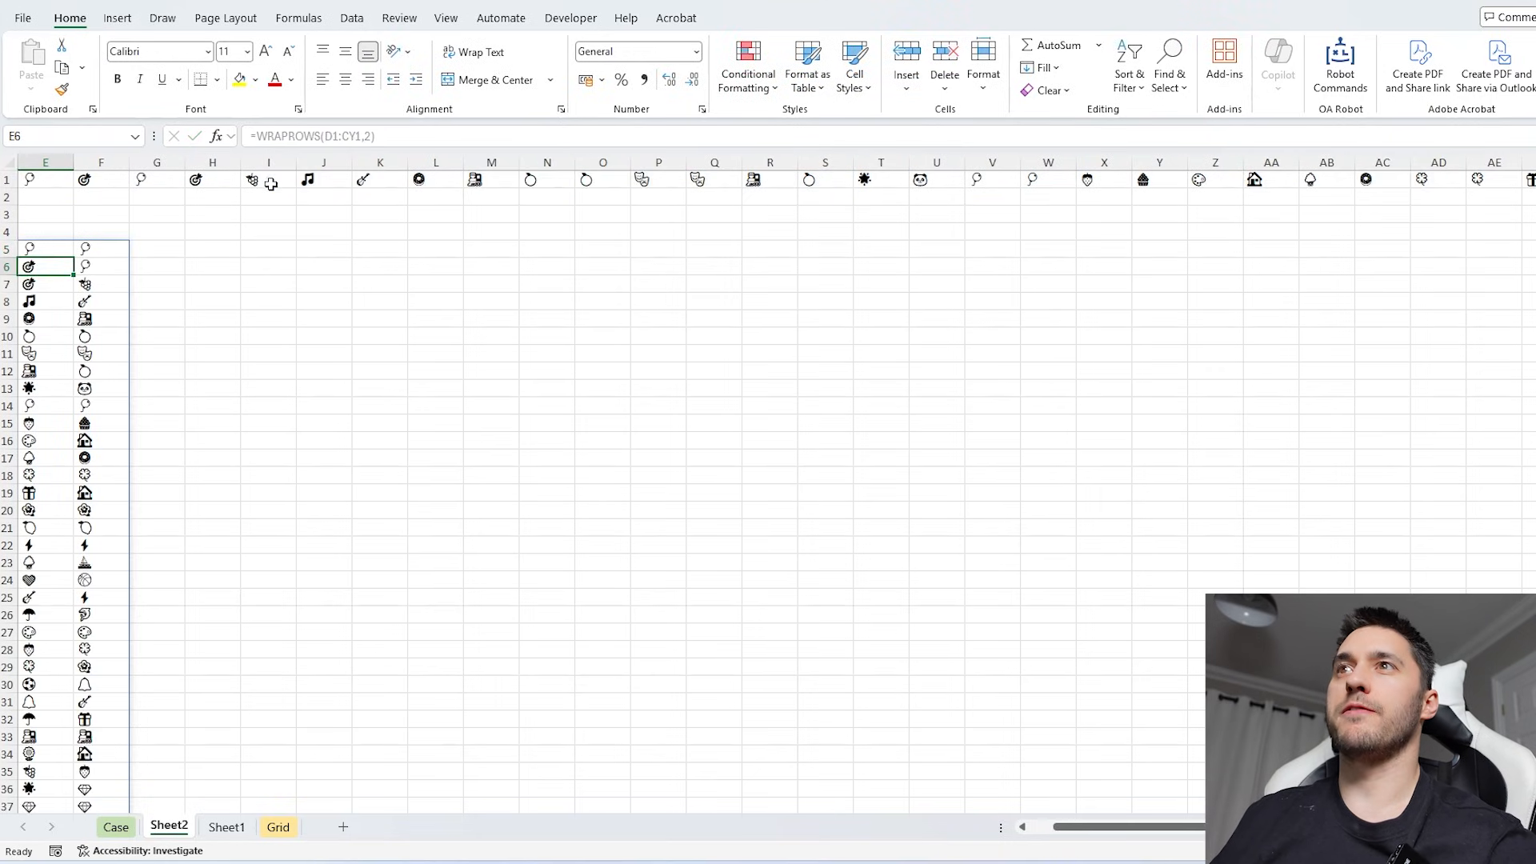
- Label N4 as P1 and N5 as P2 for the two players' lucky symbols
click(130, 179)
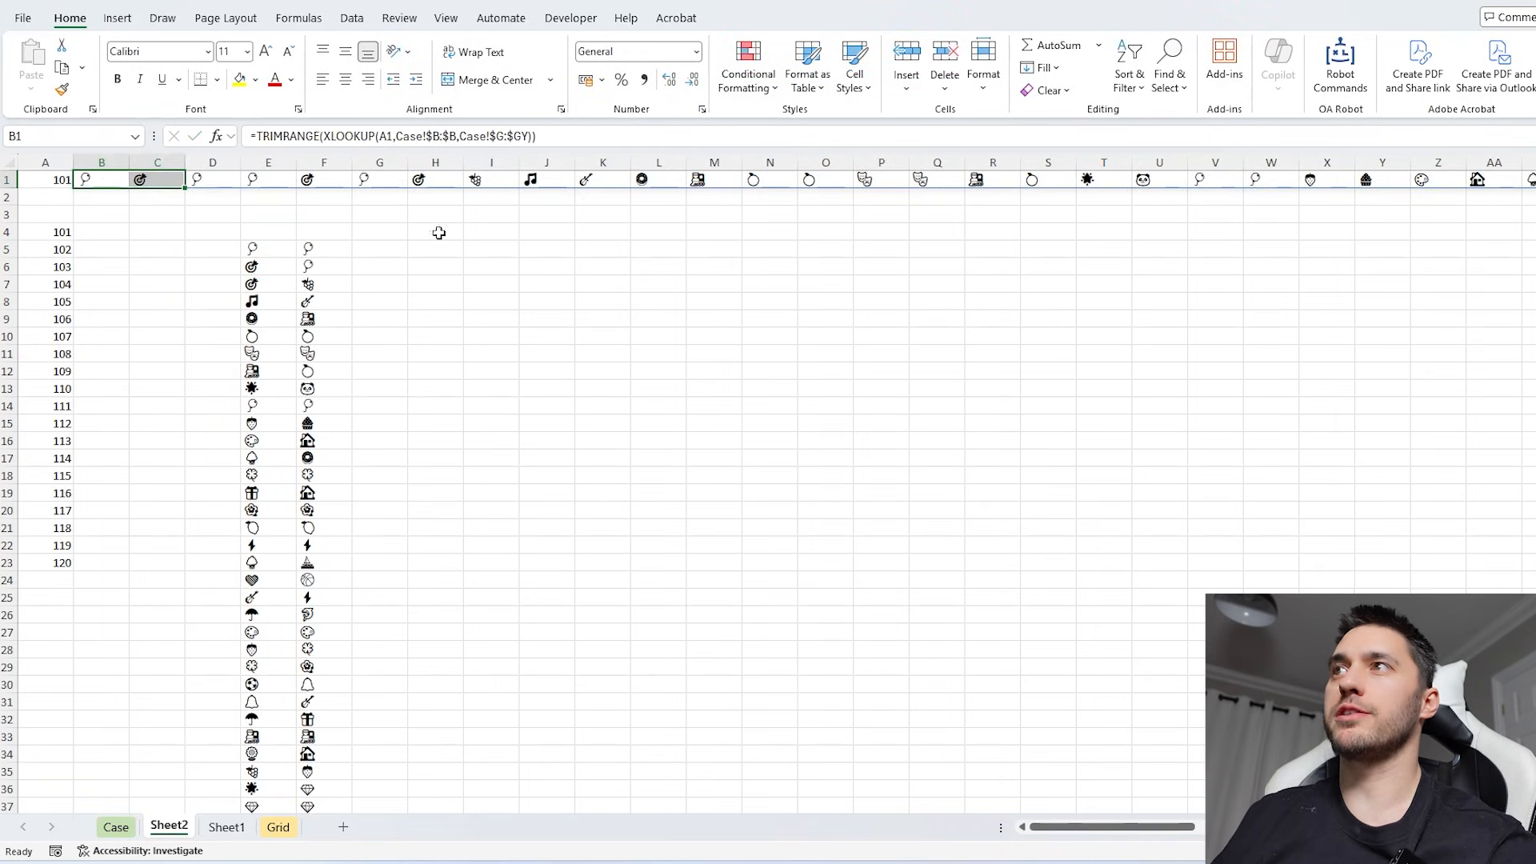
click(628, 228)
key(Right)
key(Right)
key(Right)
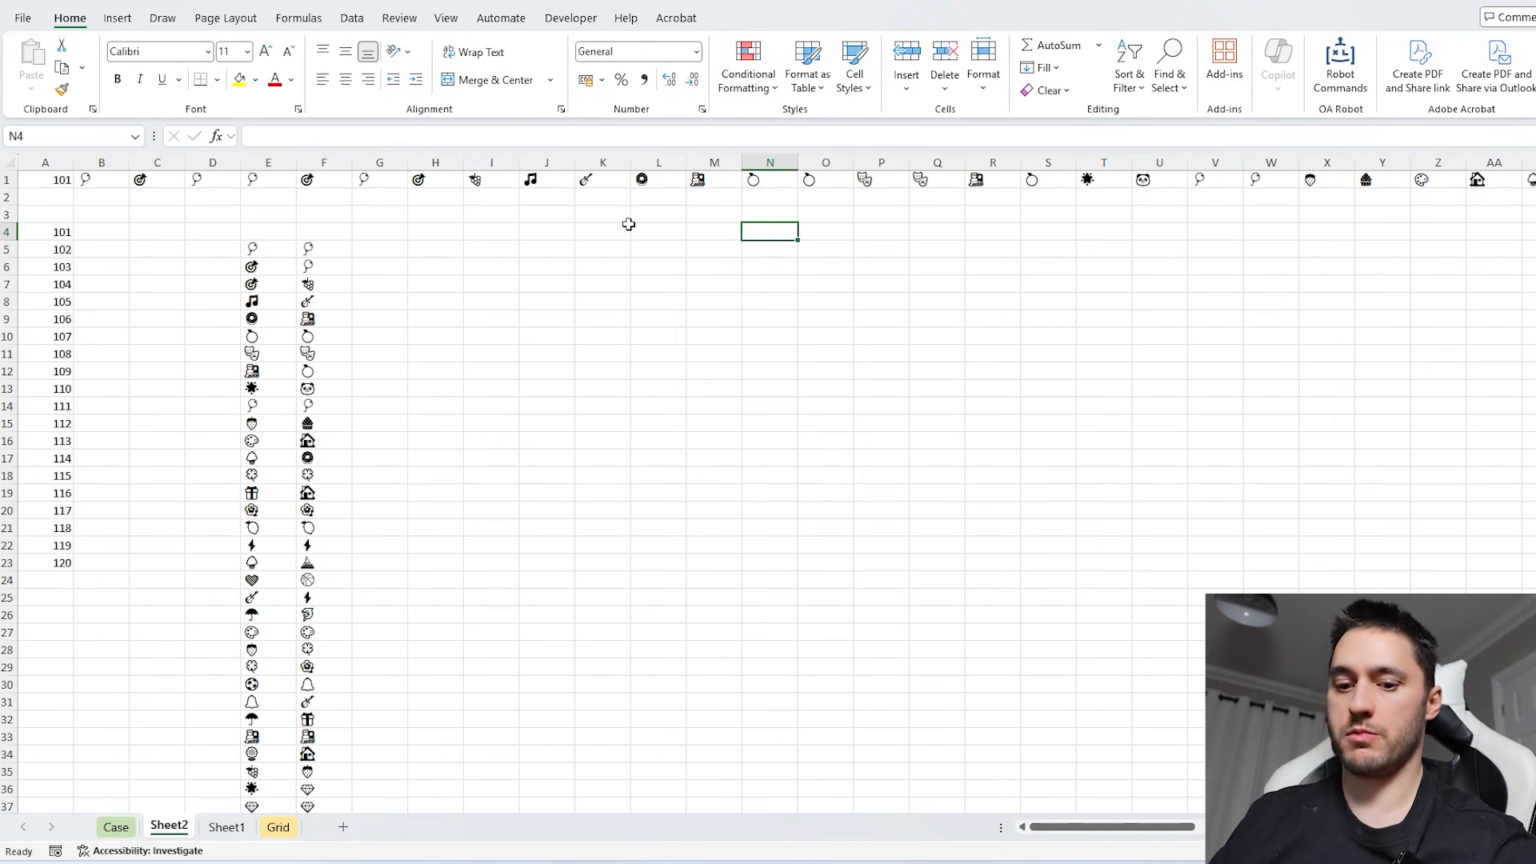
text(P1)
key(Return)
text(P2)
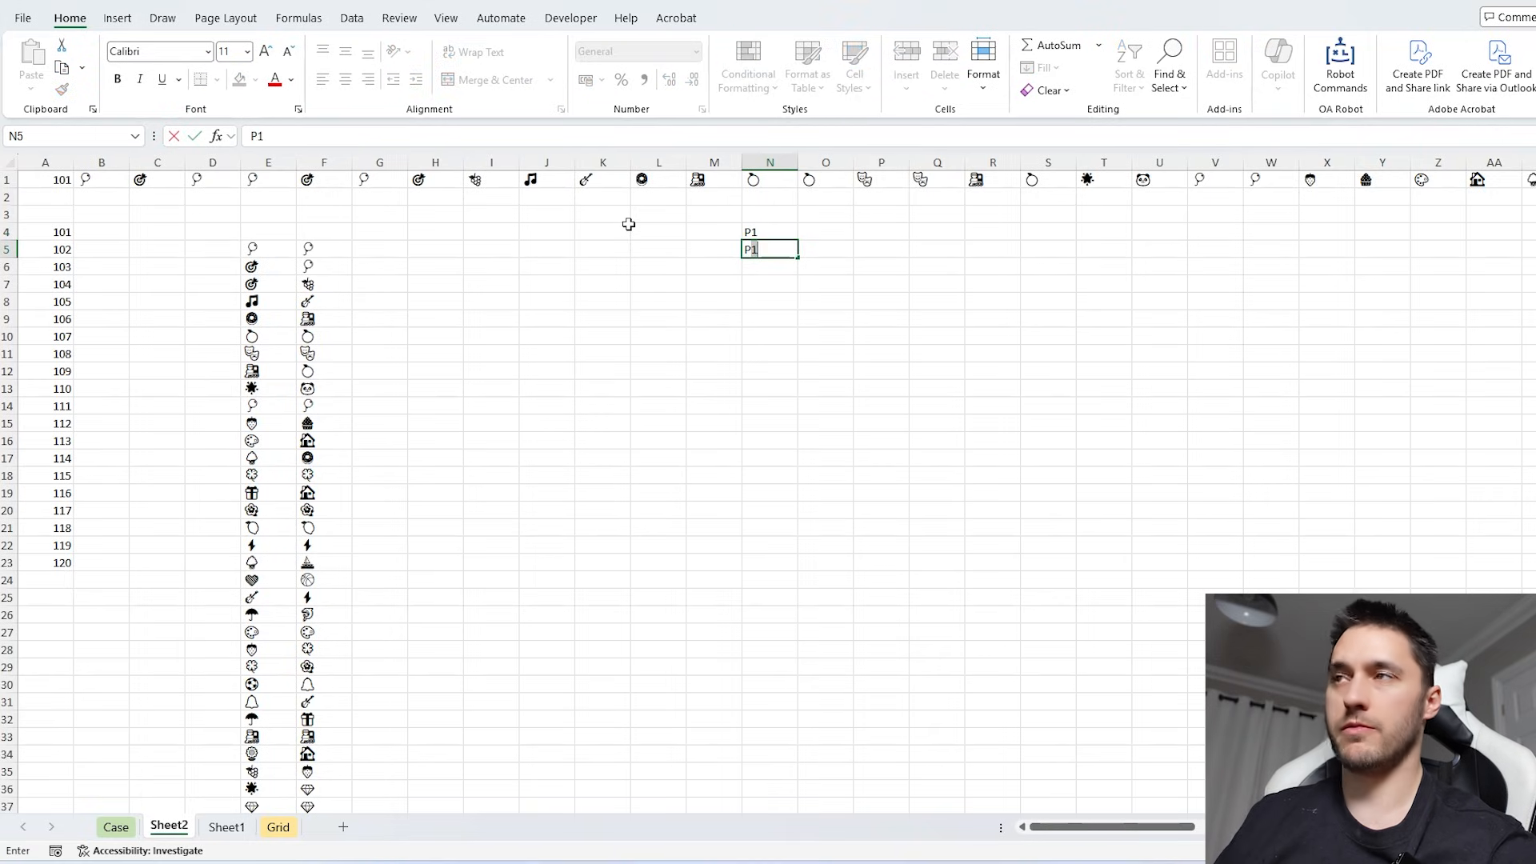
key(Return)
- Link O4 to B1 and O5 to C1 to show each player's lucky symbol
click(823, 230)
text(=)
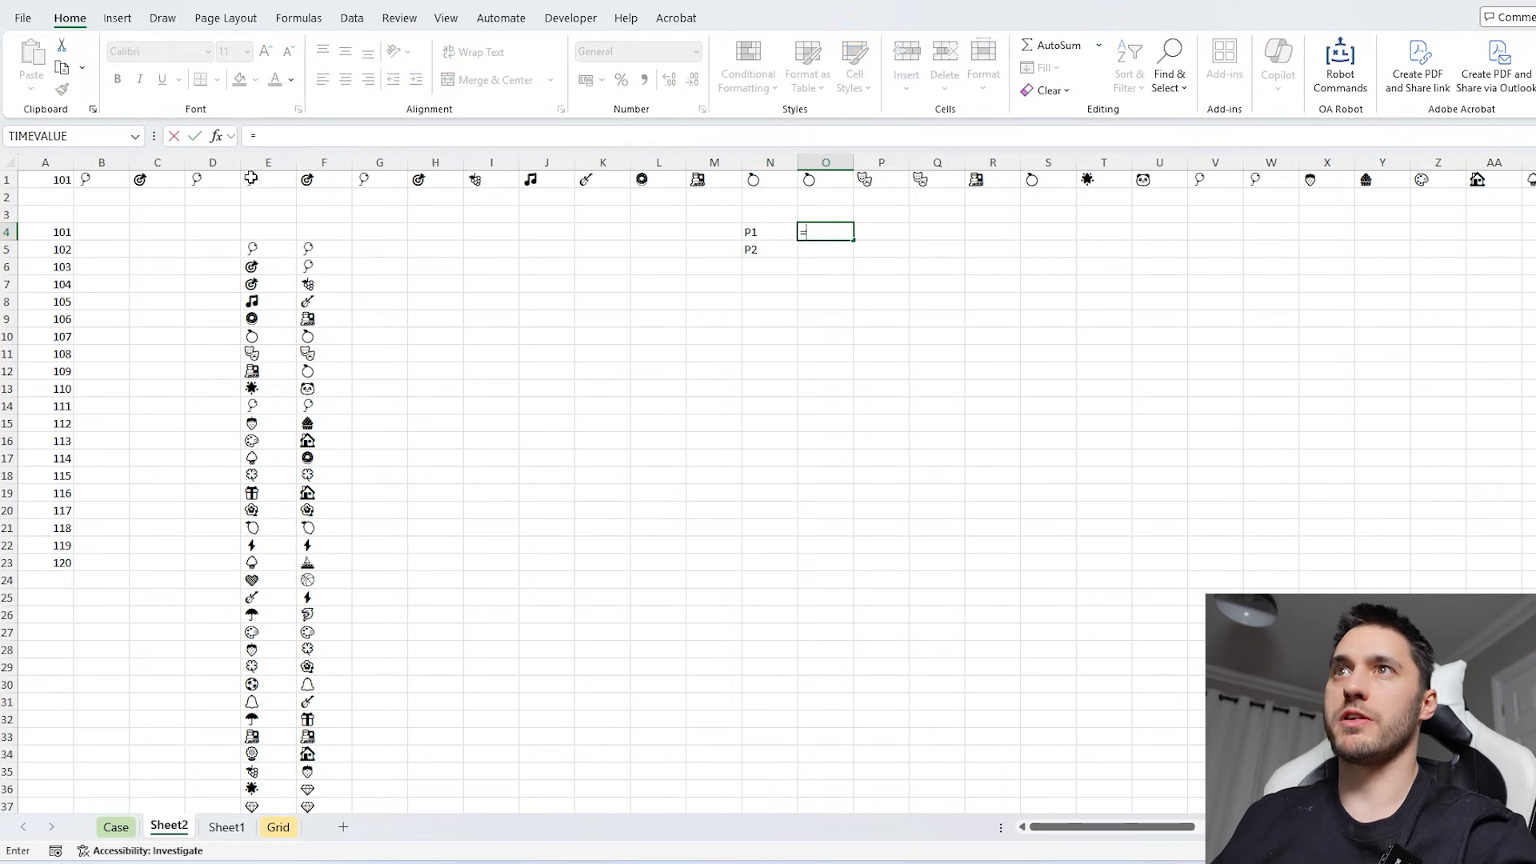
click(111, 179)
key(Return)
text(=)
click(164, 179)
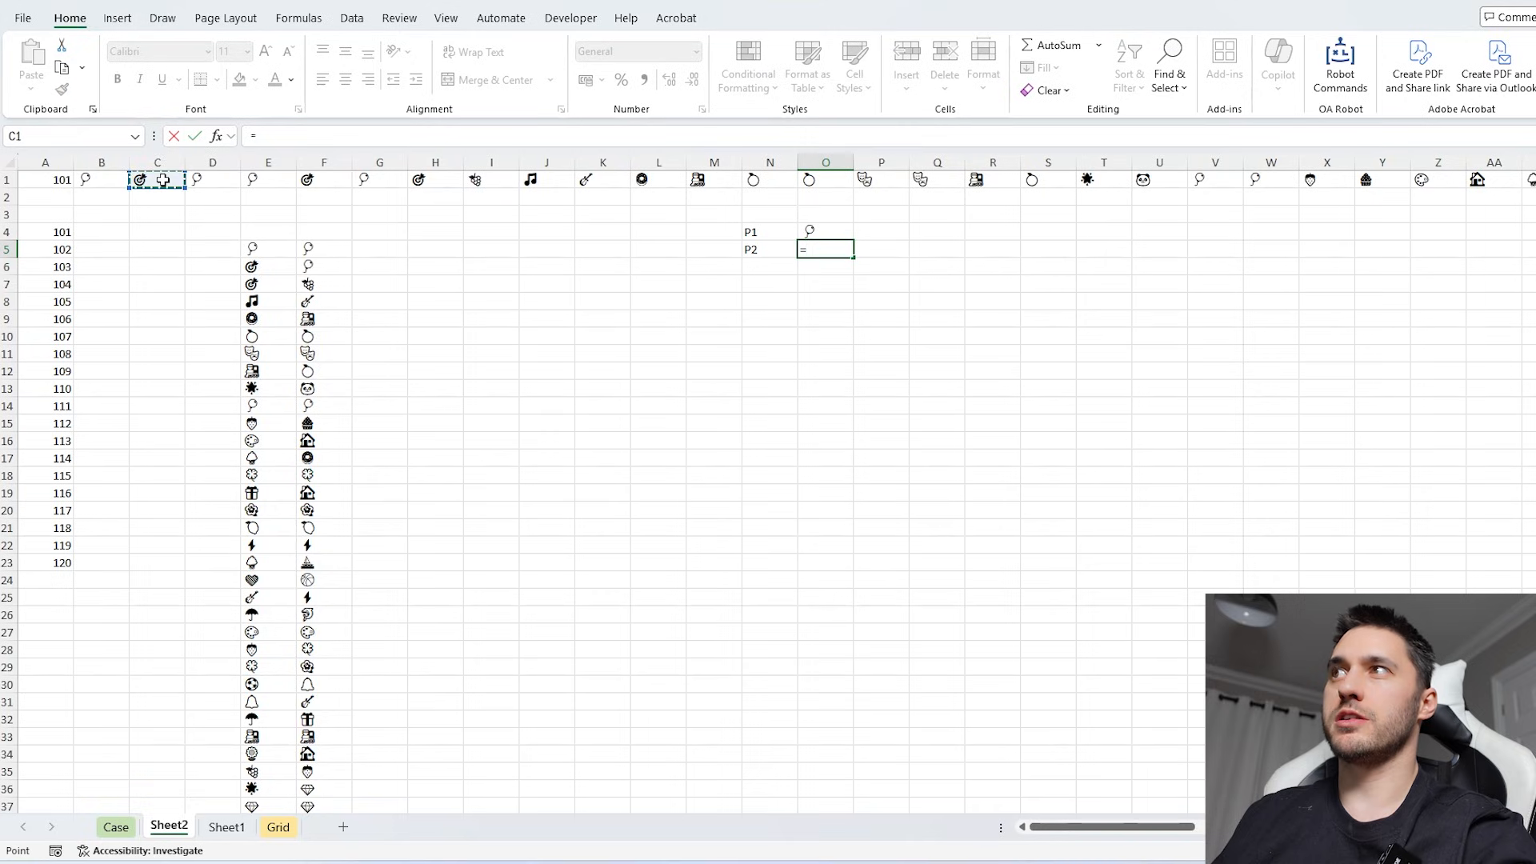
key(Return)
- Add the headings Player in G4 and Match in H4, and enter 1 in G5 as the starting player
click(371, 234)
text(PLayer)
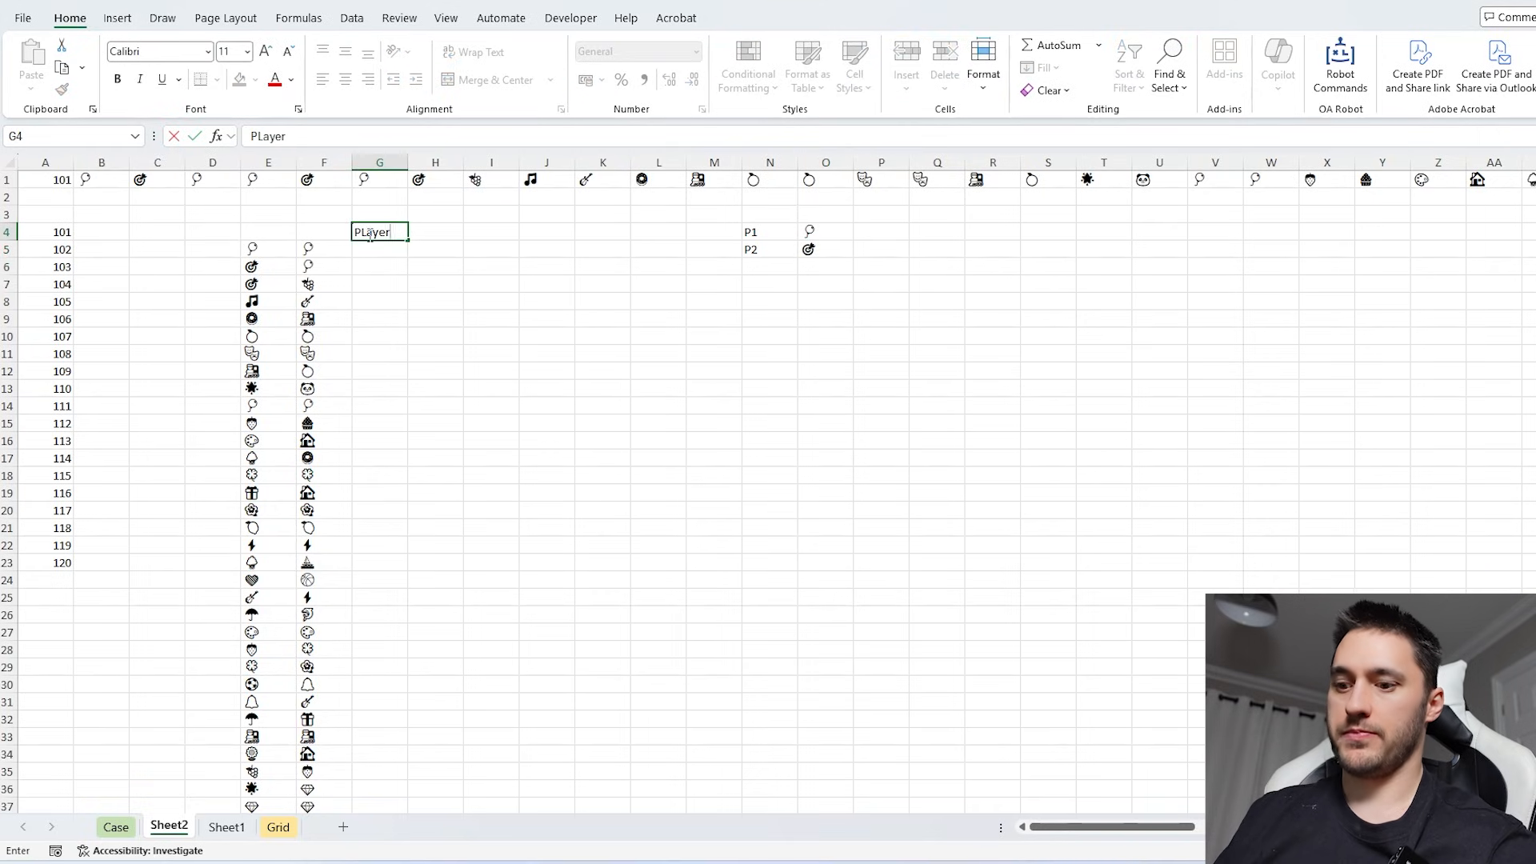
key(Tab)
text(Match)
key(Tab)
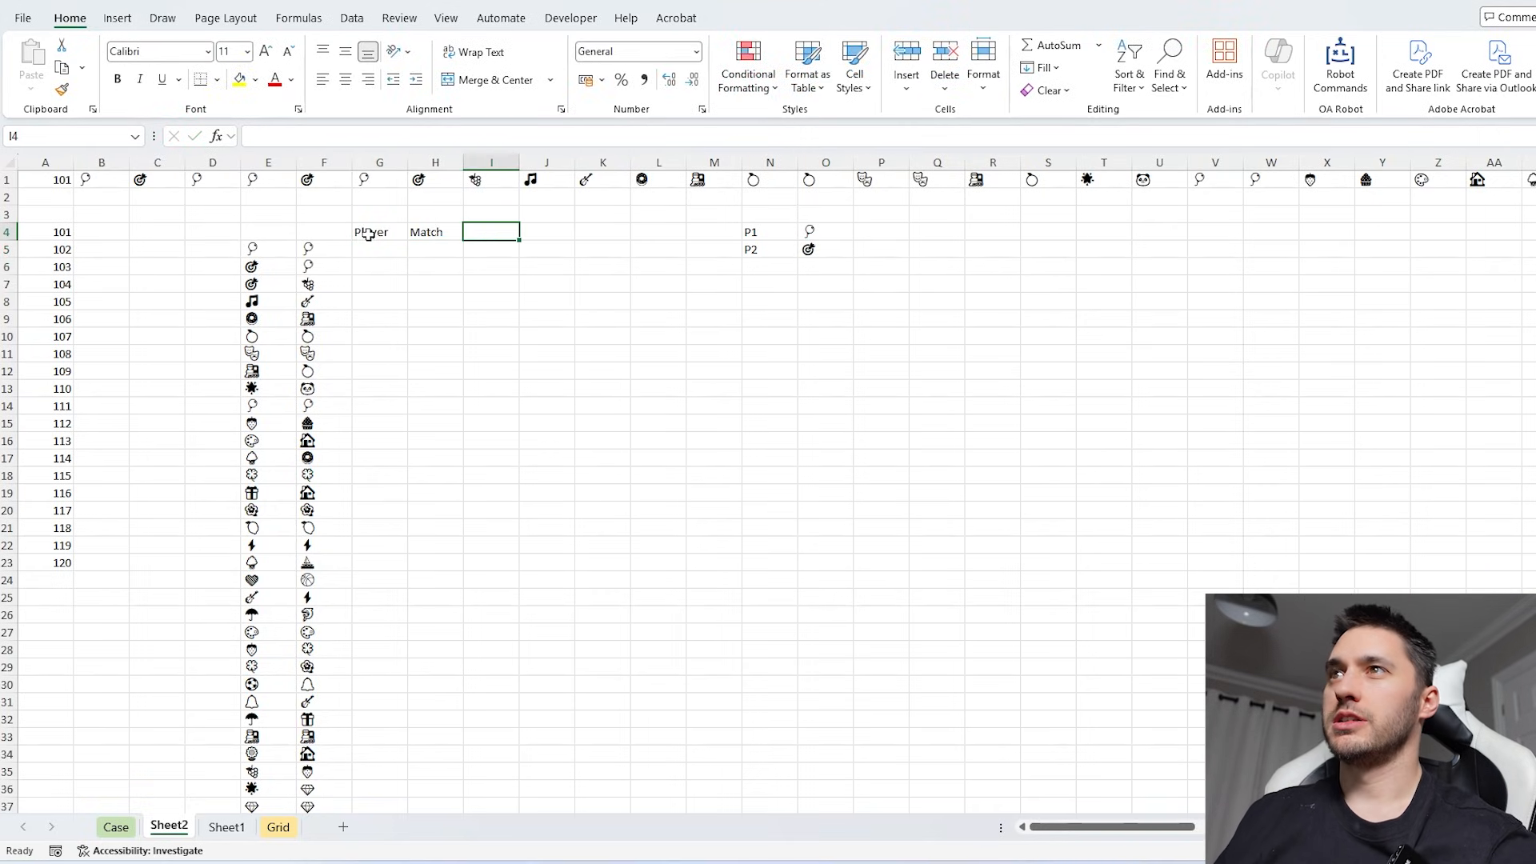
click(367, 248)
- Enter =--(E5=F5) in H5 to flag whether the turn's two cards match as 1 or 0
click(432, 250)
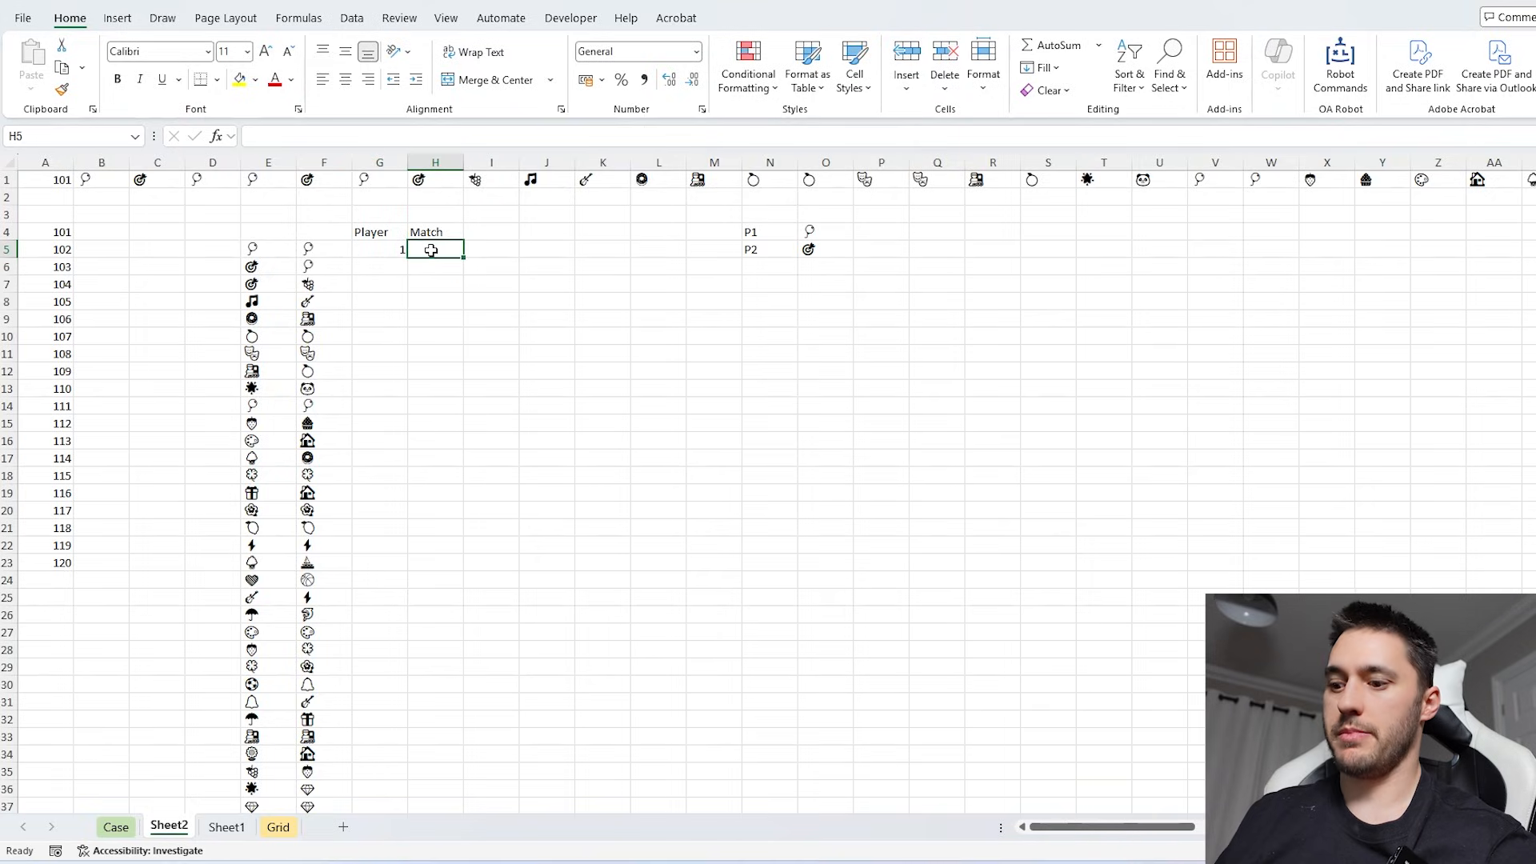
text(=)
key(Left)
key(Left)
key(Left)
text(=)
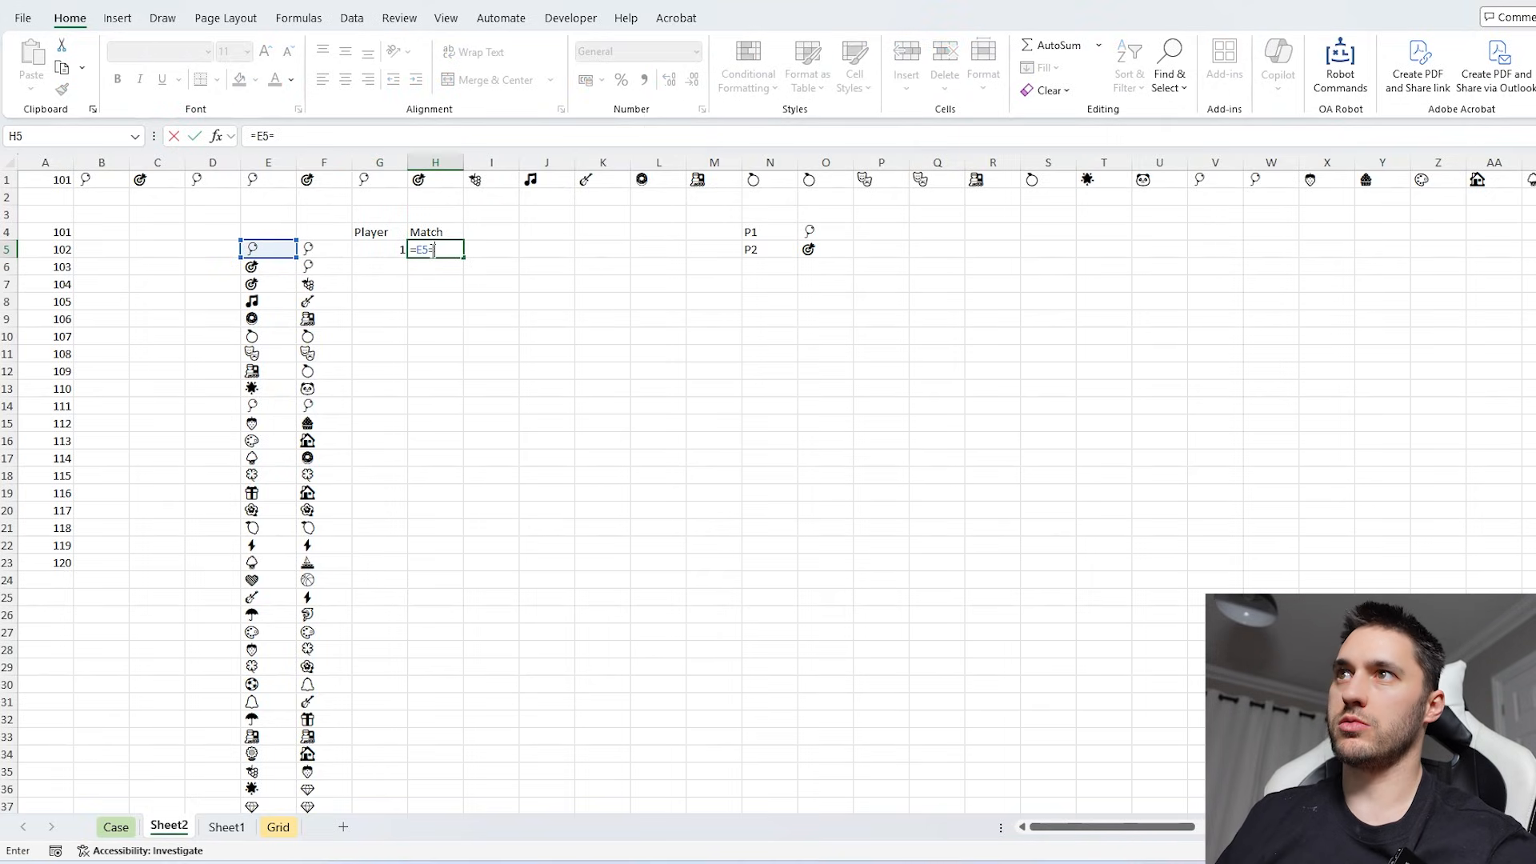
key(Left)
key(Left)
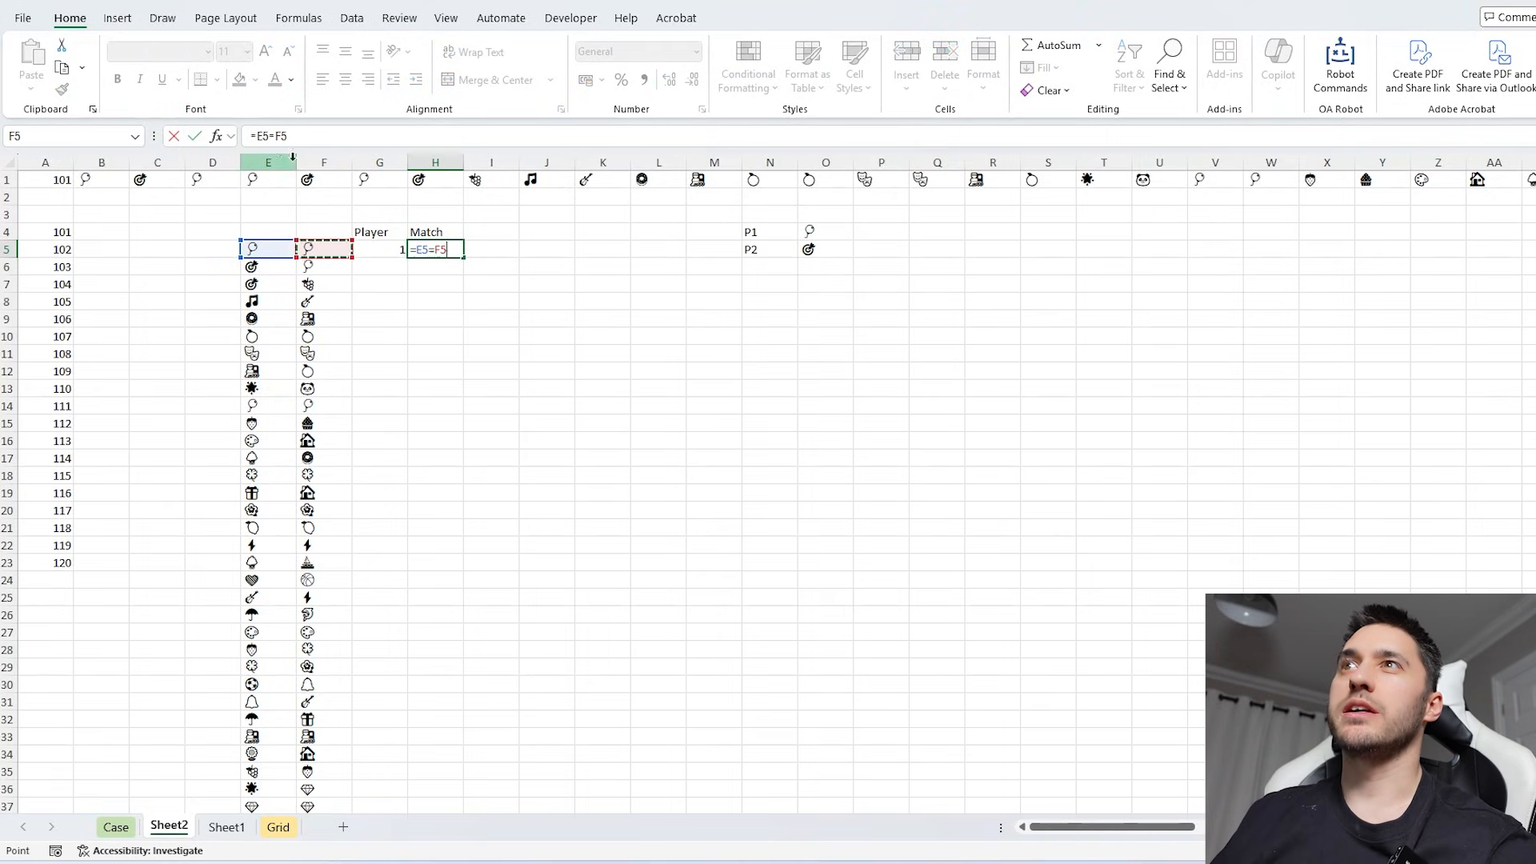
click(289, 136)
text(--()
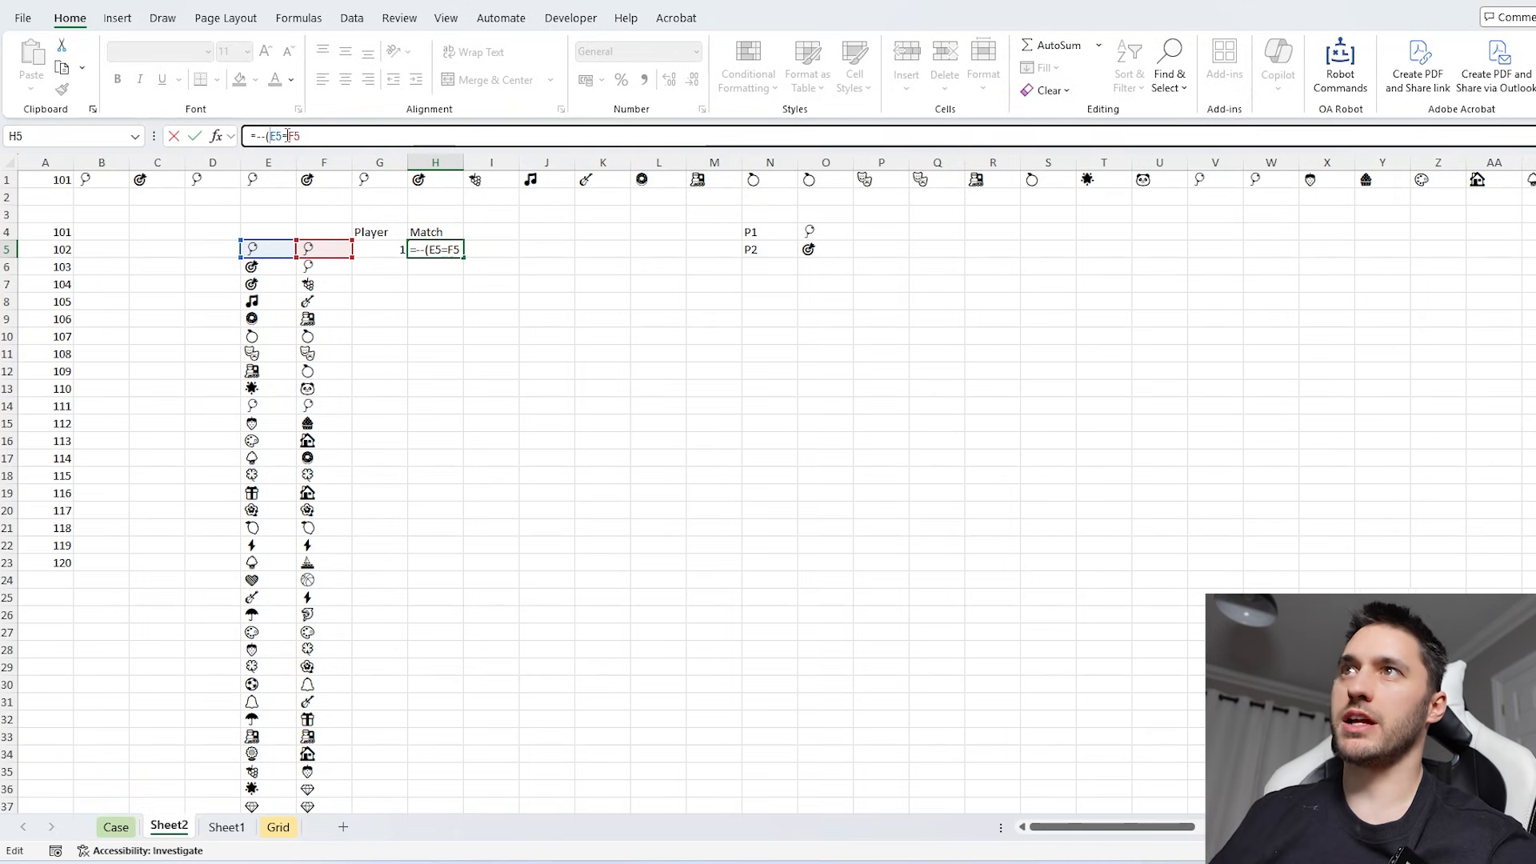
key(Return)
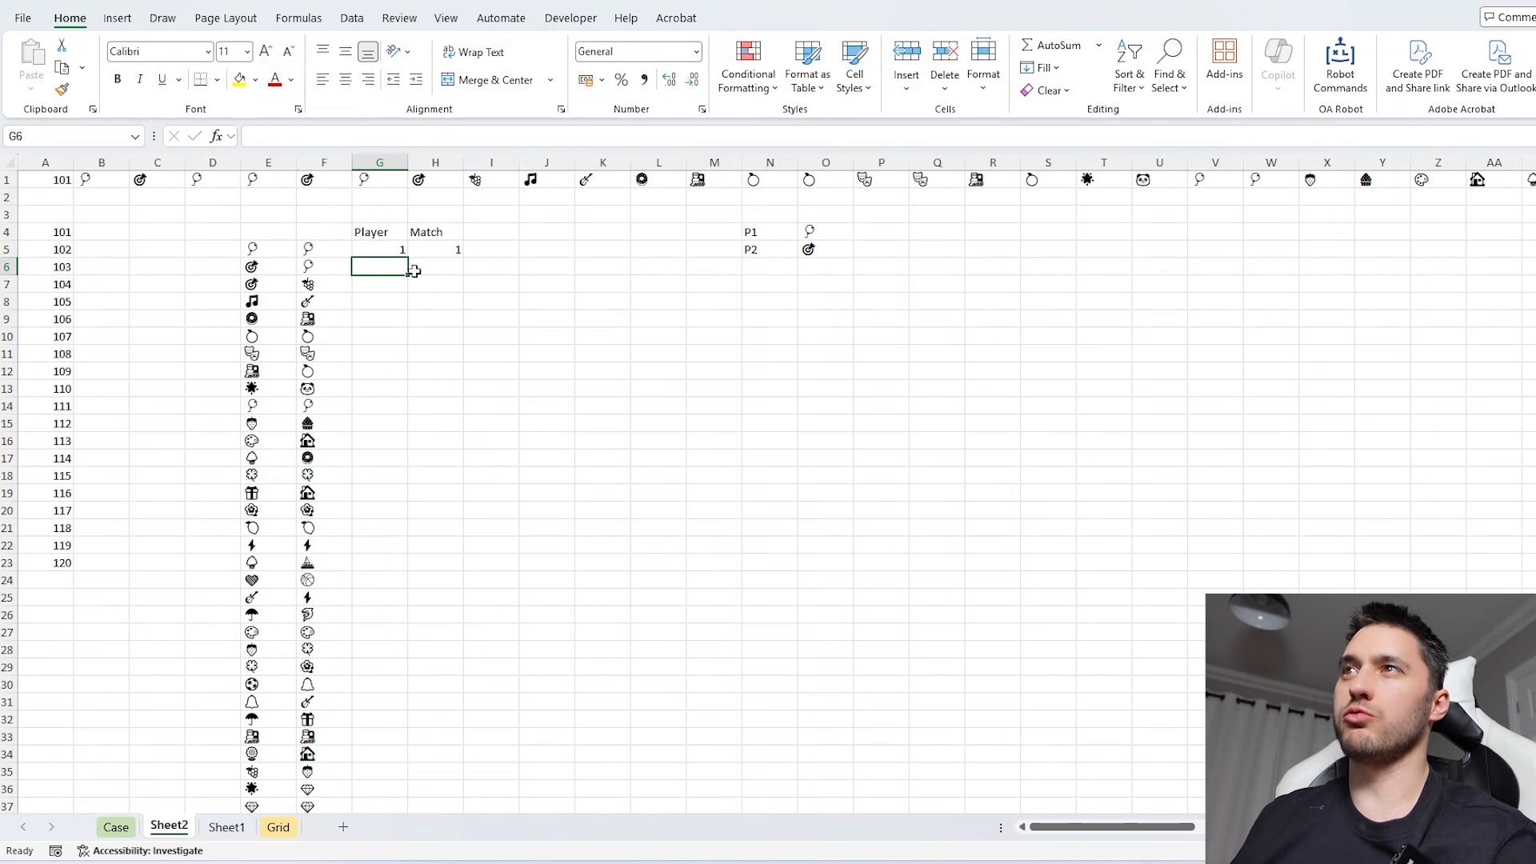
- Enter =IF(H5,G5) in G6 to keep the same player after a match
text(=)
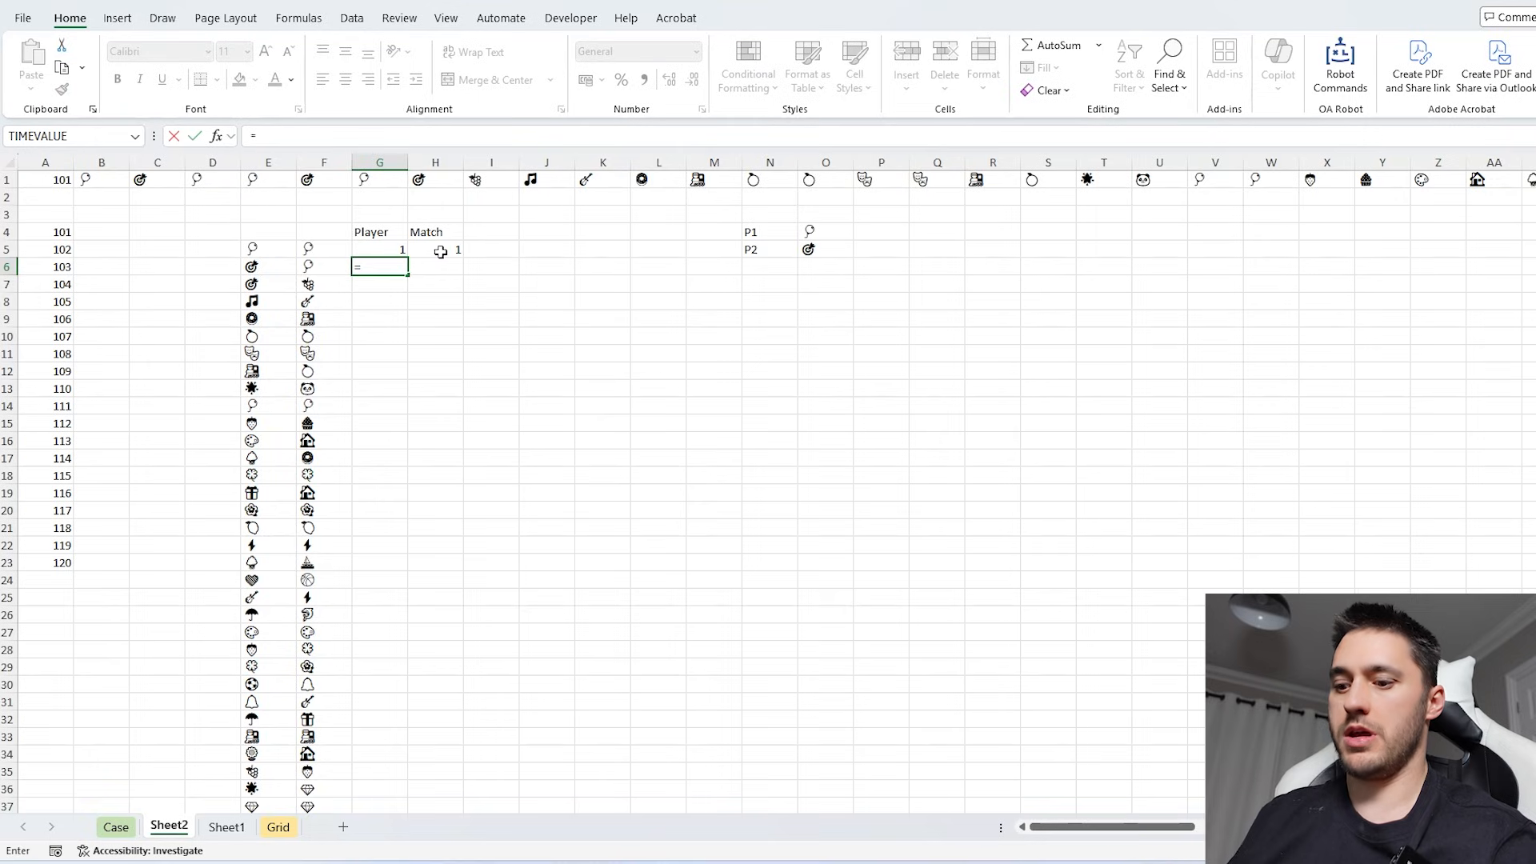
text(if()
click(445, 251)
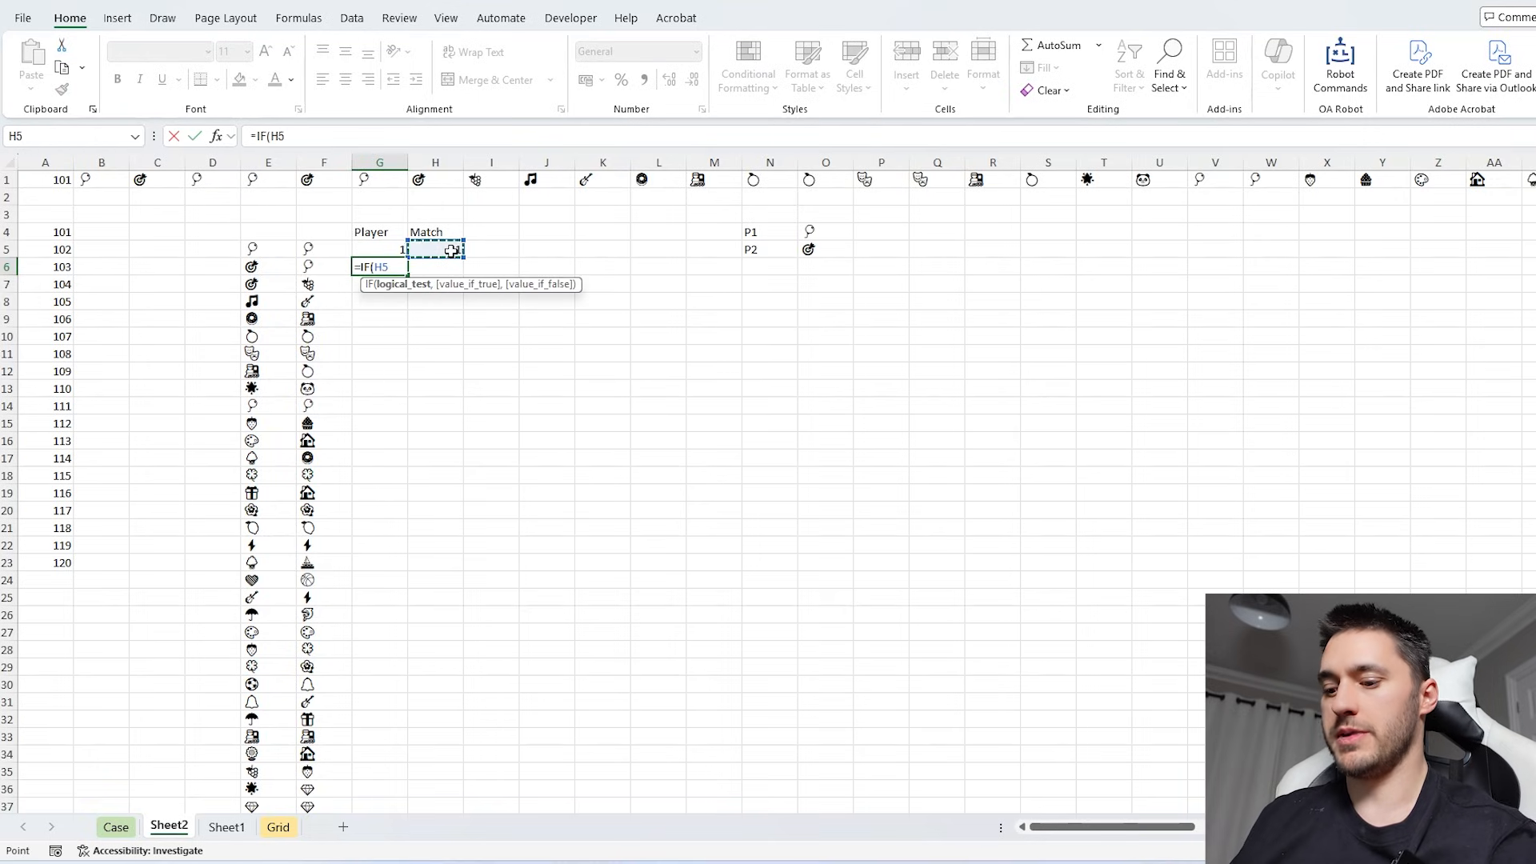
text(,)
click(380, 249)
text(,)
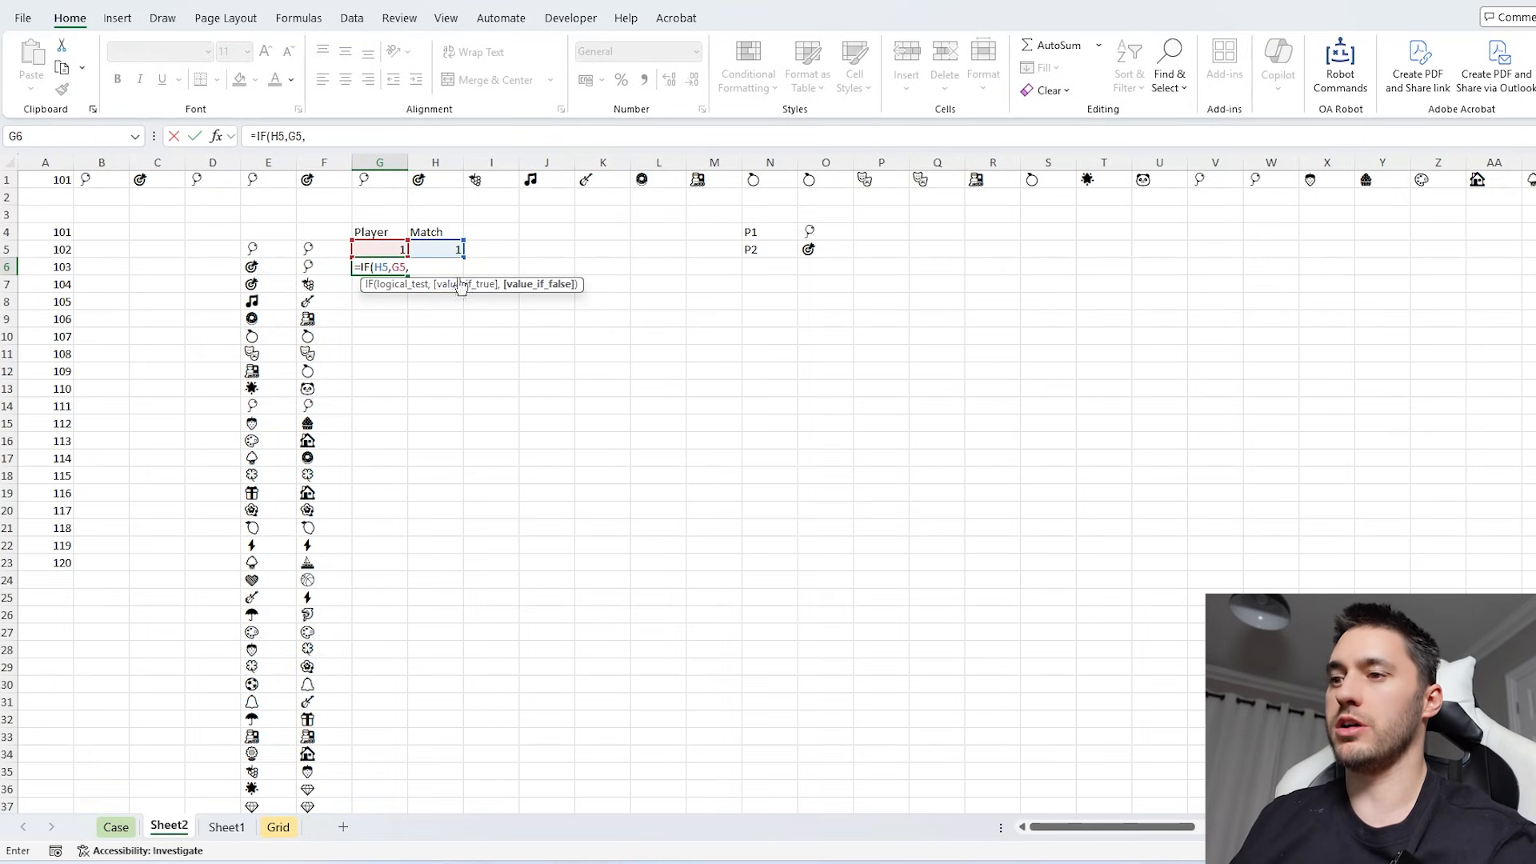
key(BackSpace)
text())
key(Return)
- Build a player-switch lookup table in S6:T7 that maps 1 to 2 and 2 to 1
click(1071, 274)
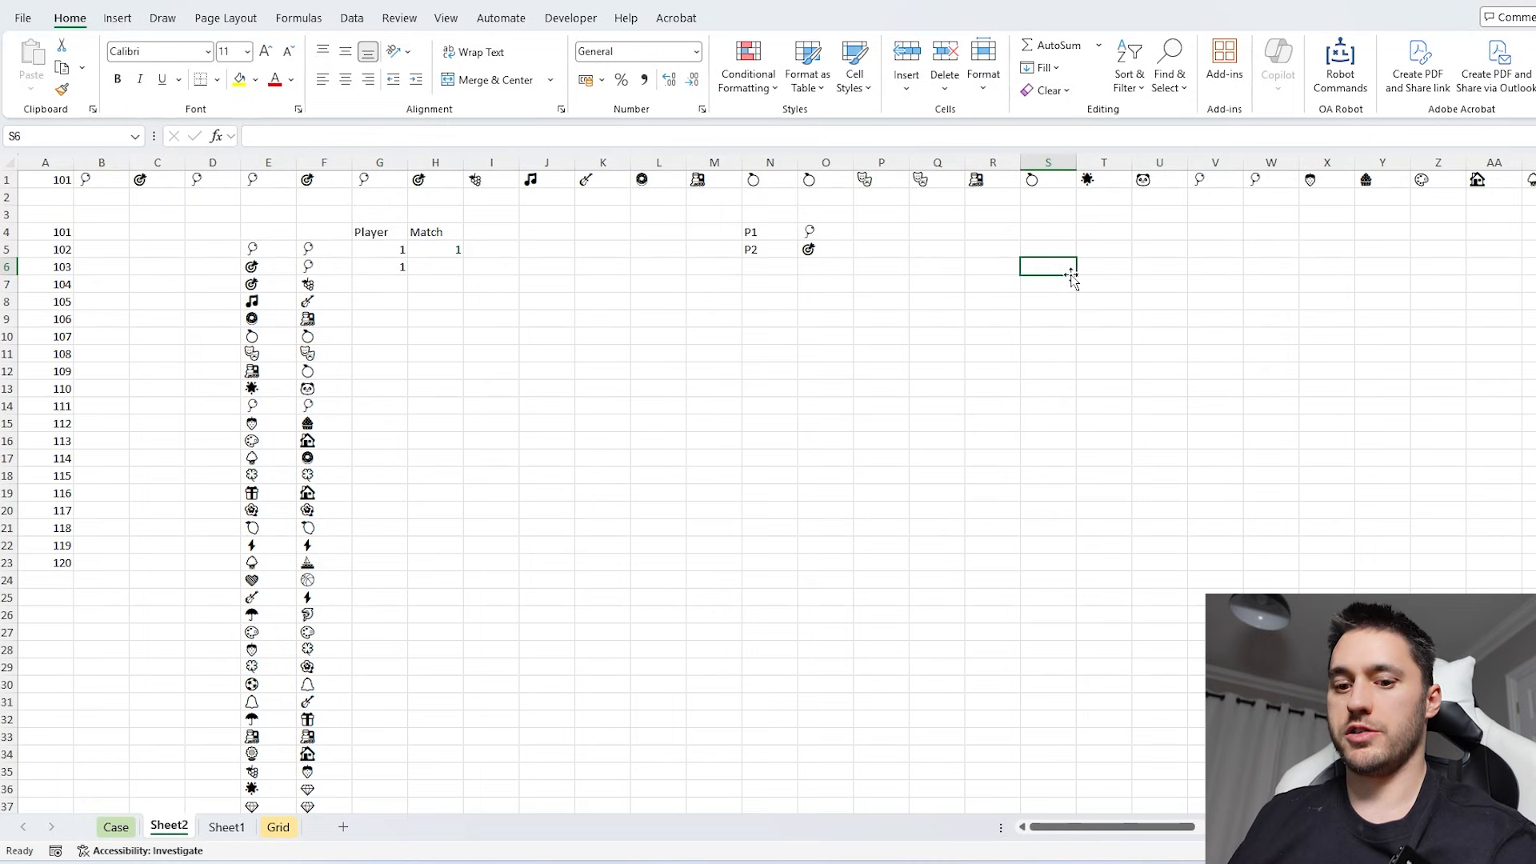
text(1)
key(Return)
key(Right)
key(Up)
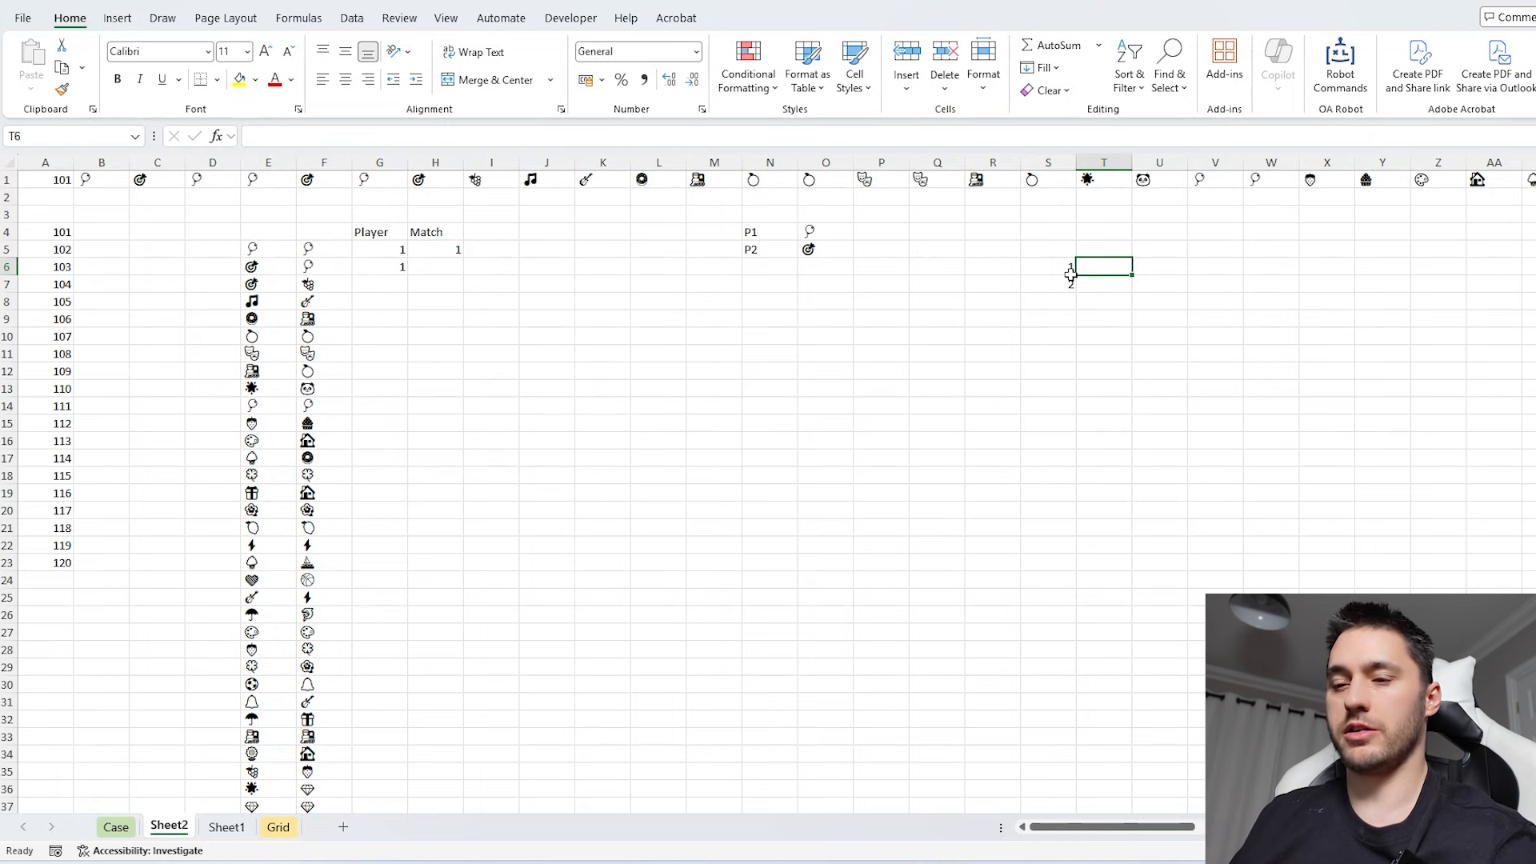
text(2)
key(Return)
text(1)
key(Return)
- Extend G6 to =IF(H5,G5,XLOOKUP(G5,$S$6:$S$7,$T$6:$T$7)) to switch players after a miss
click(380, 267)
click(397, 140)
key(Left)
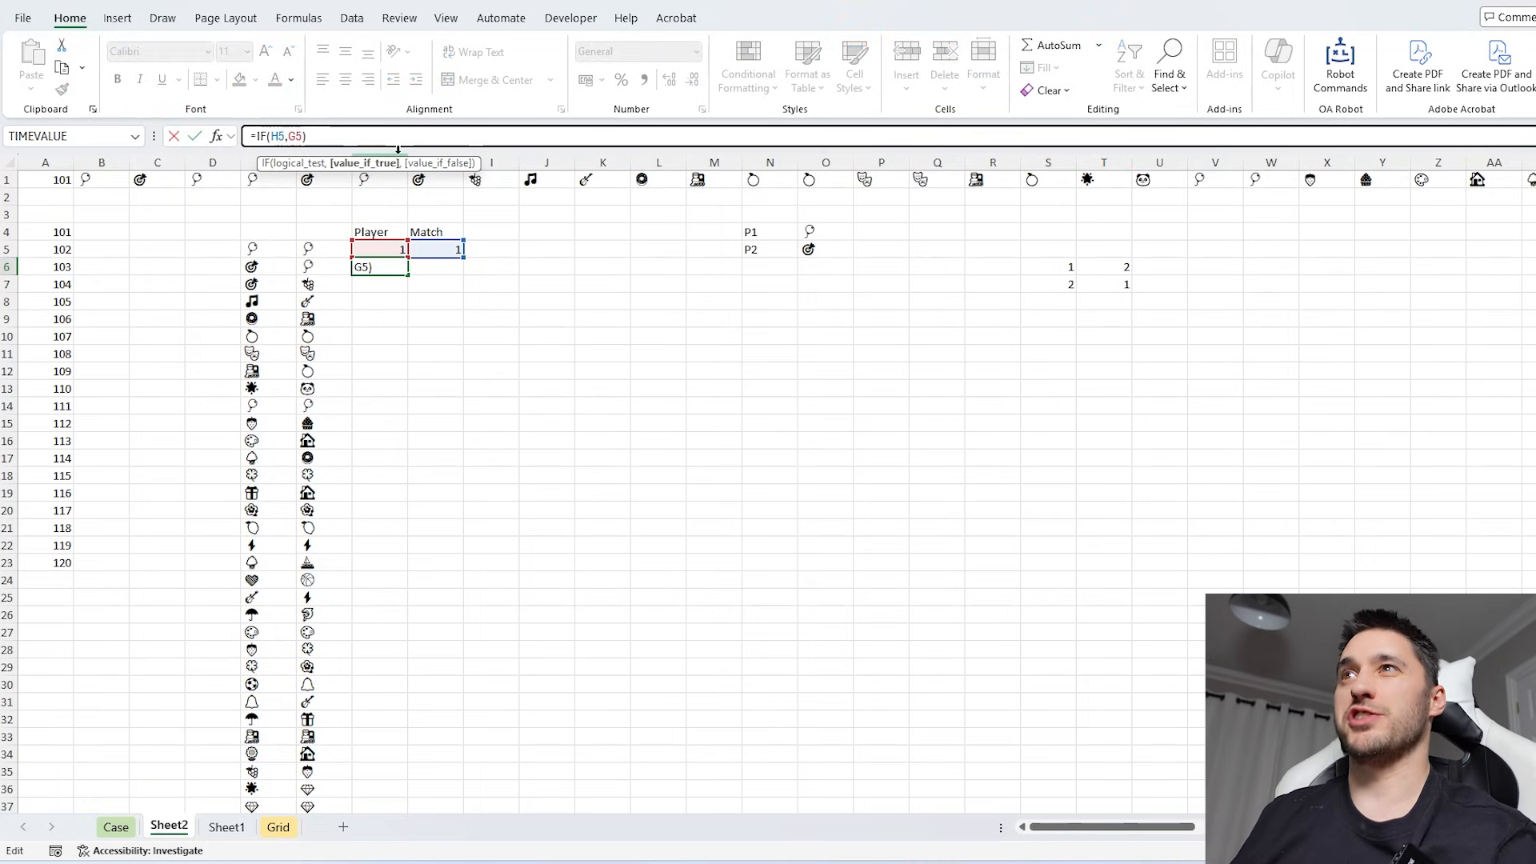
key(BackSpace)
key(BackSpace)
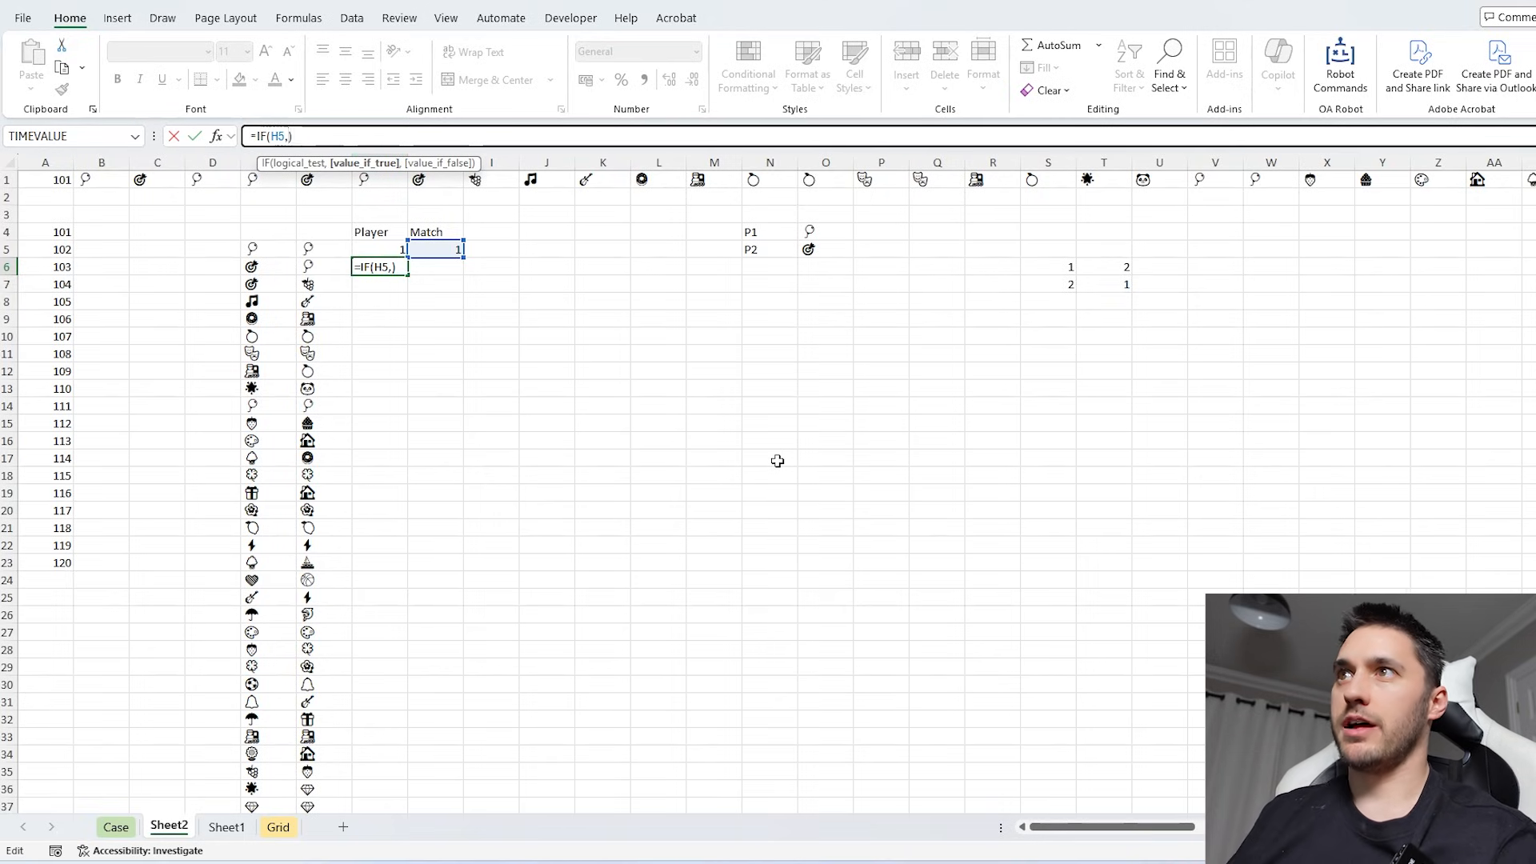
click(389, 248)
text(,)
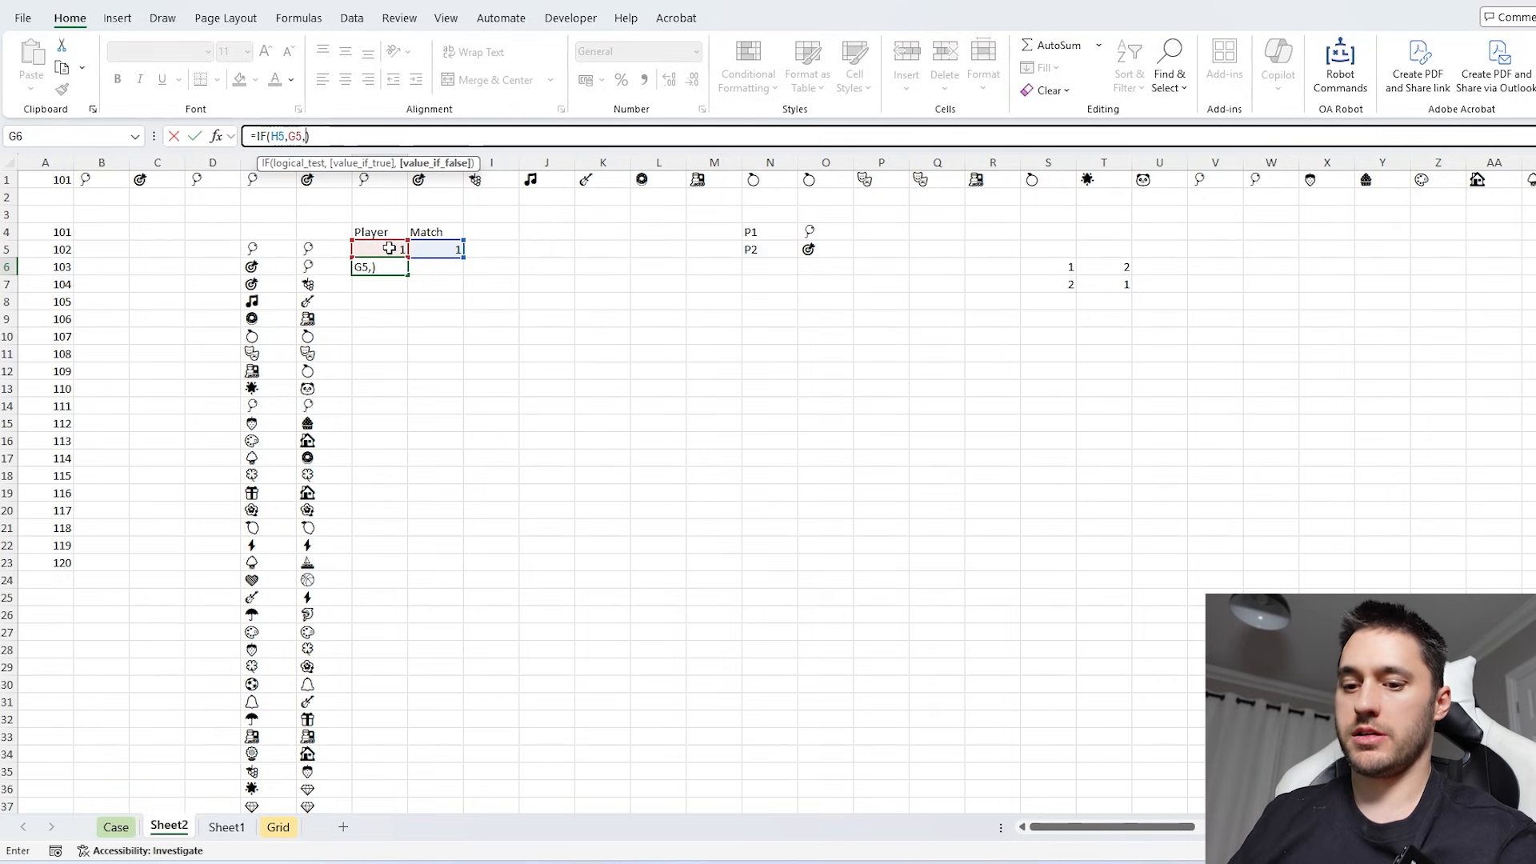
text(XLOOKUP()
click(389, 248)
text(,)
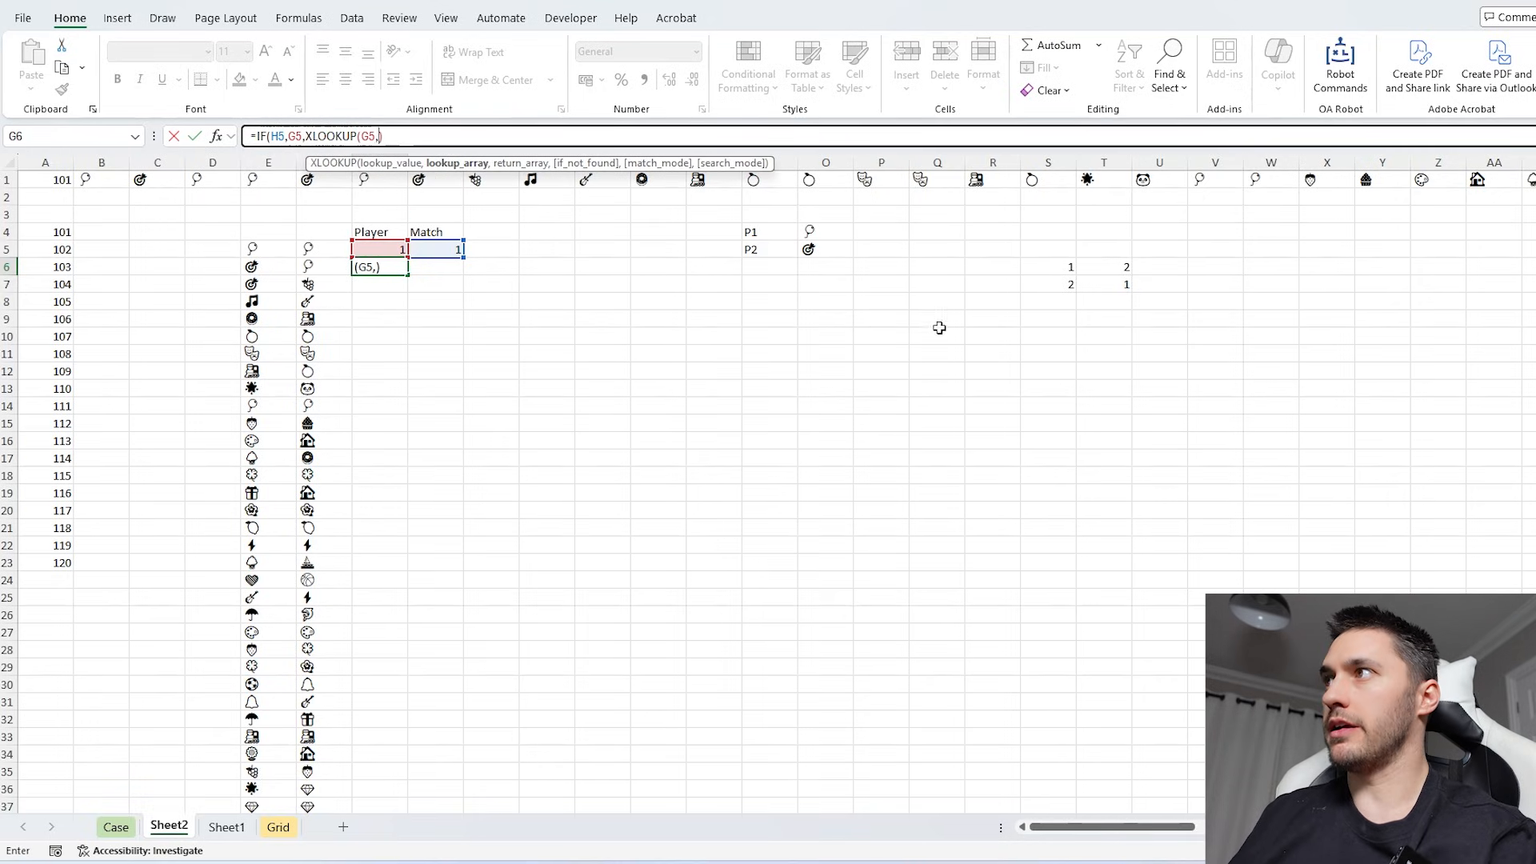
drag(1067, 266, 1101, 286)
key(F4)
text(,)
key(F4)
text()))
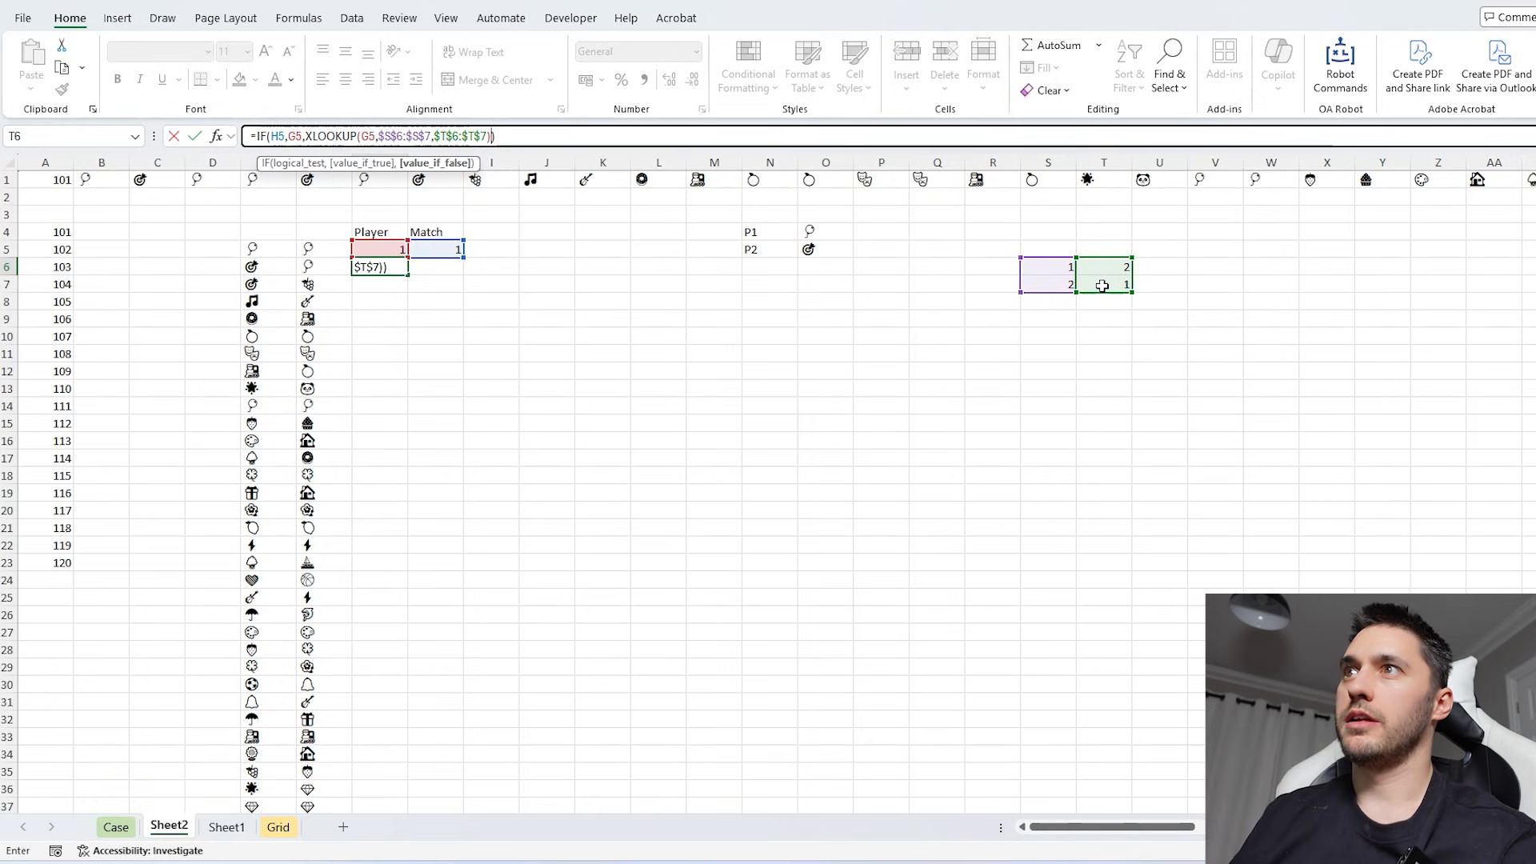
key(Return)
- Fill the Match formula from H5 and the Player formula from G6 down for all turns
click(400, 266)
click(440, 250)
double_click(464, 257)
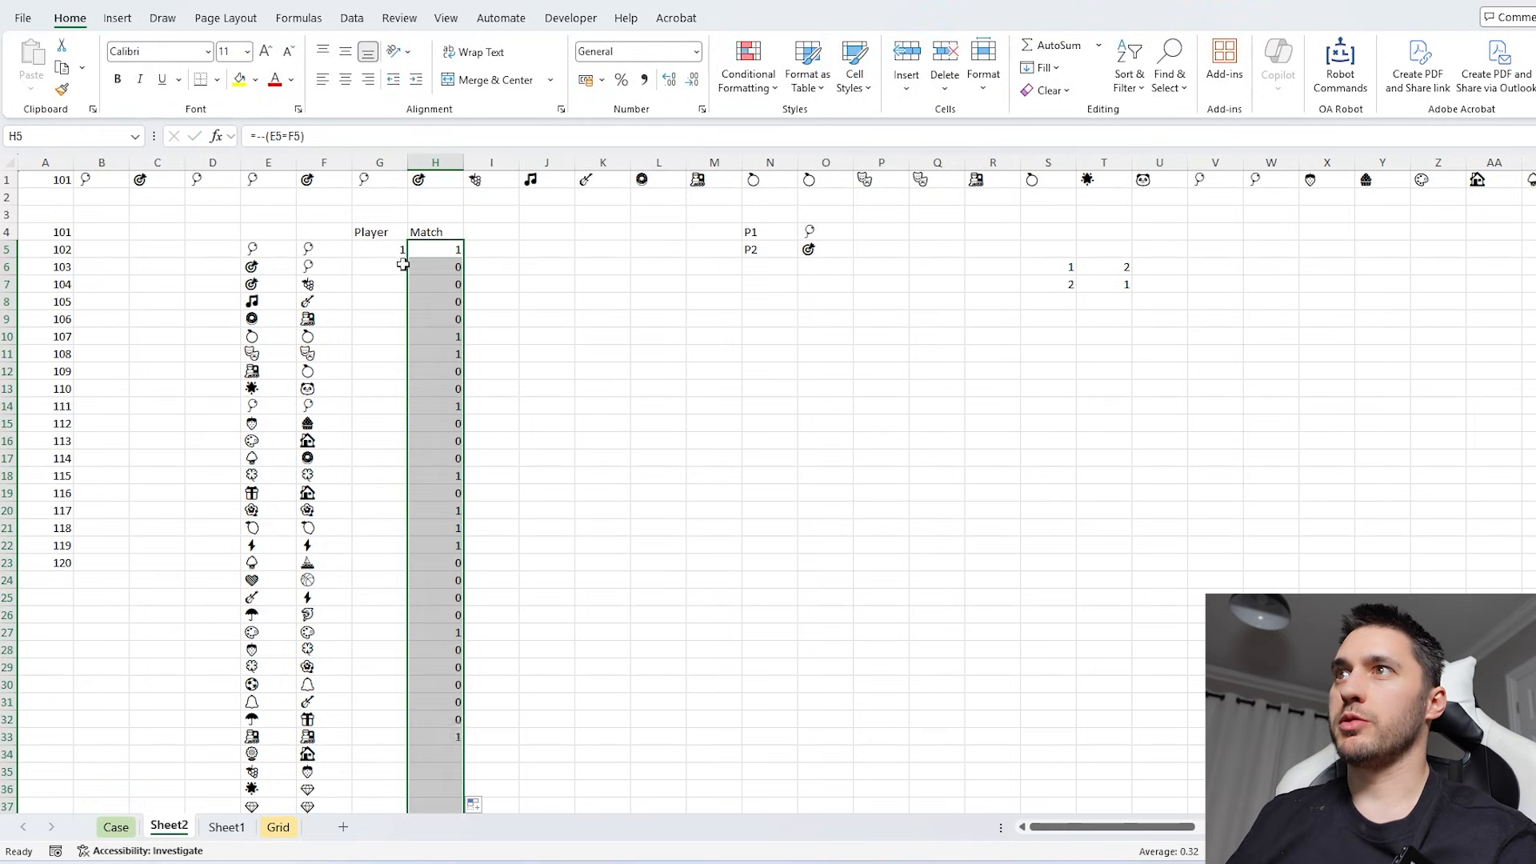
click(404, 264)
double_click(407, 276)
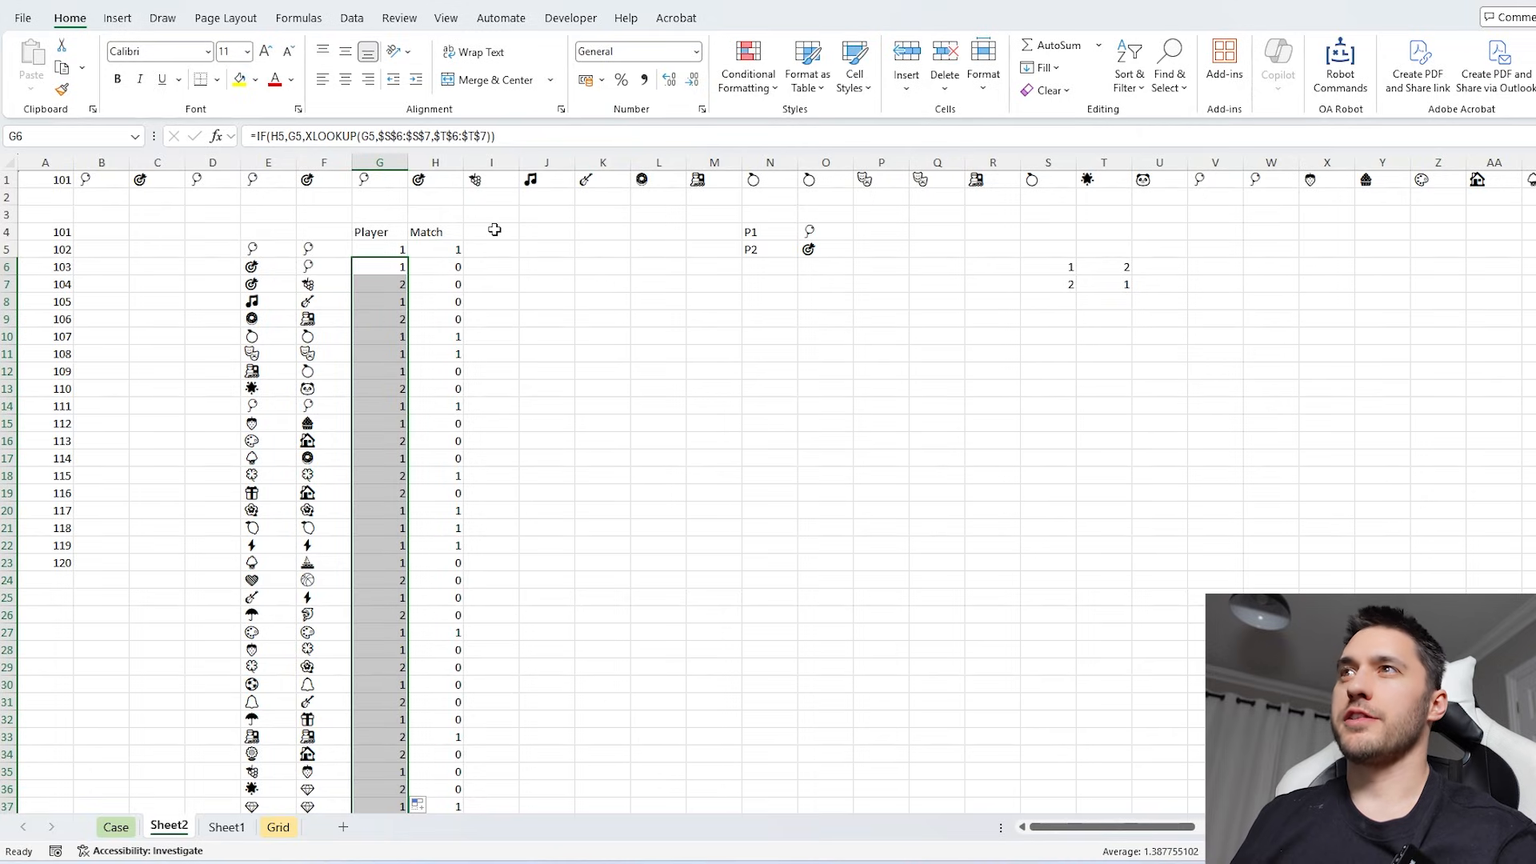
- Add the heading "double score" in I4 and widen column I to fit it
drag(452, 233, 272, 264)
click(794, 233)
click(814, 251)
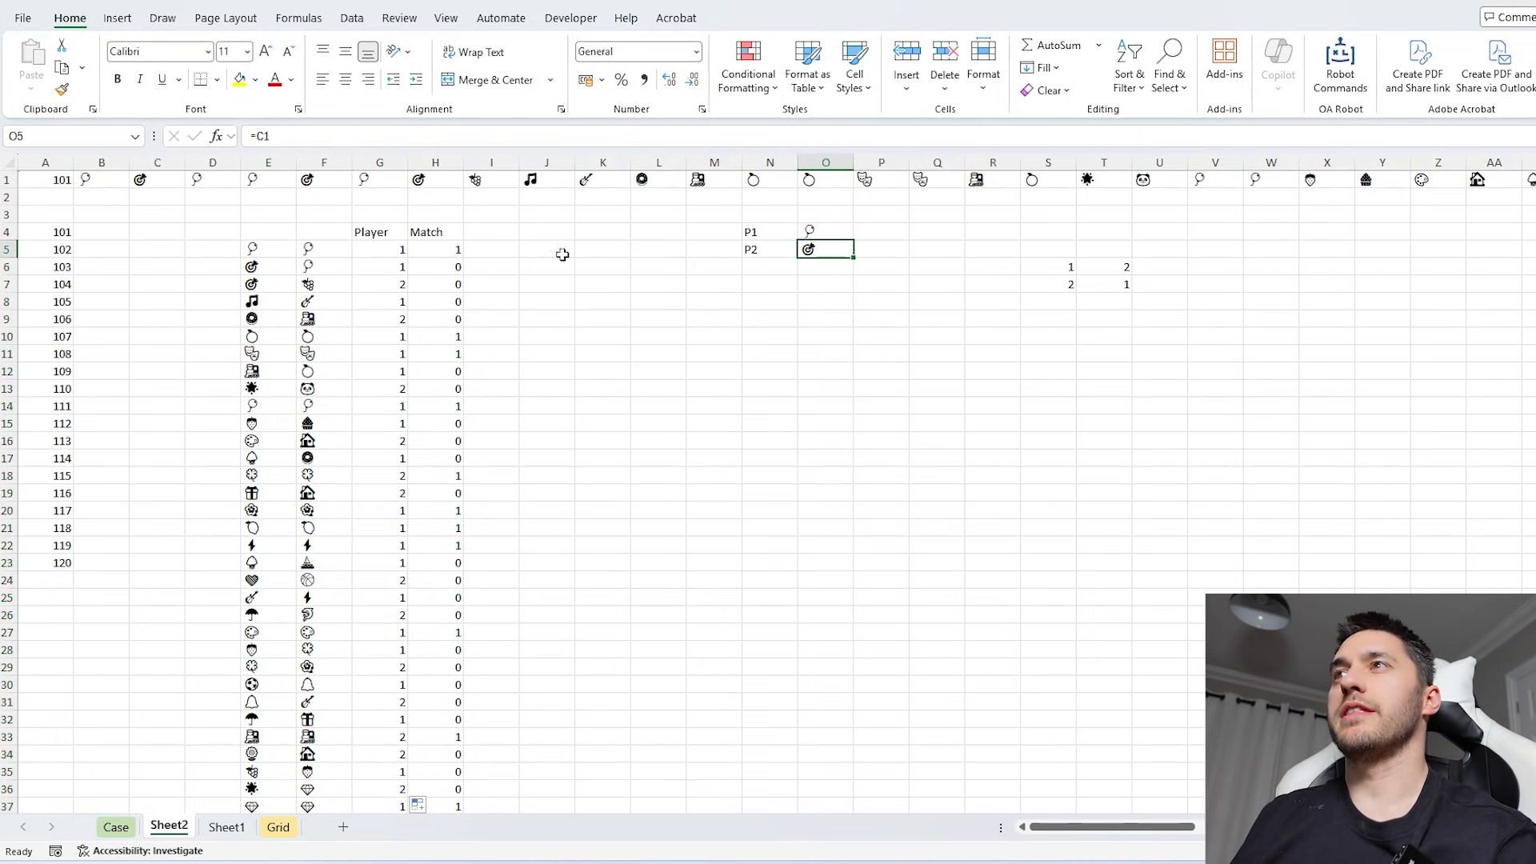
click(496, 233)
text(doubl)
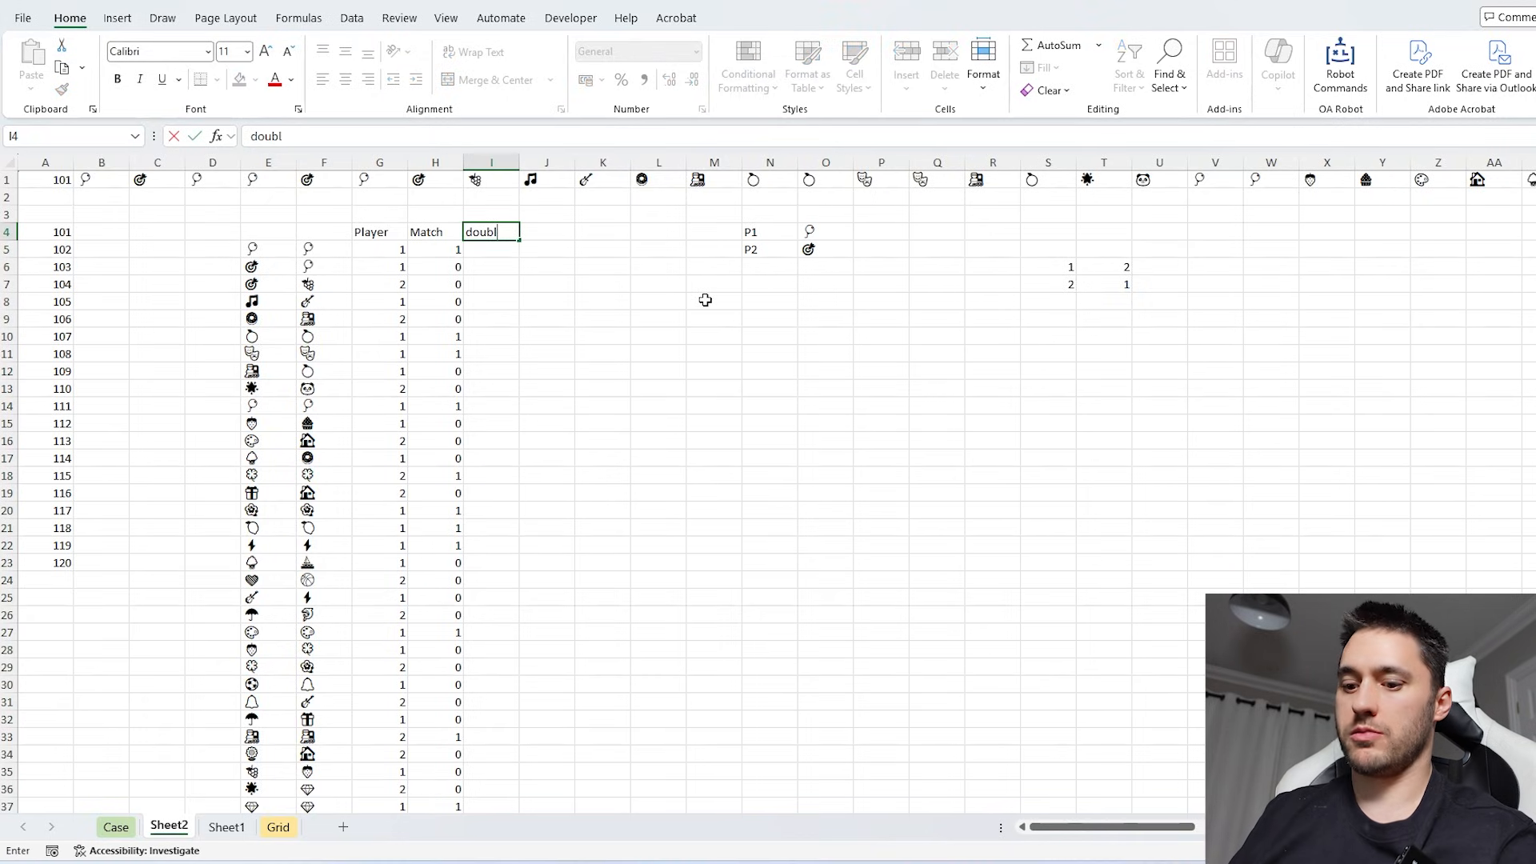
text(e score)
key(Return)
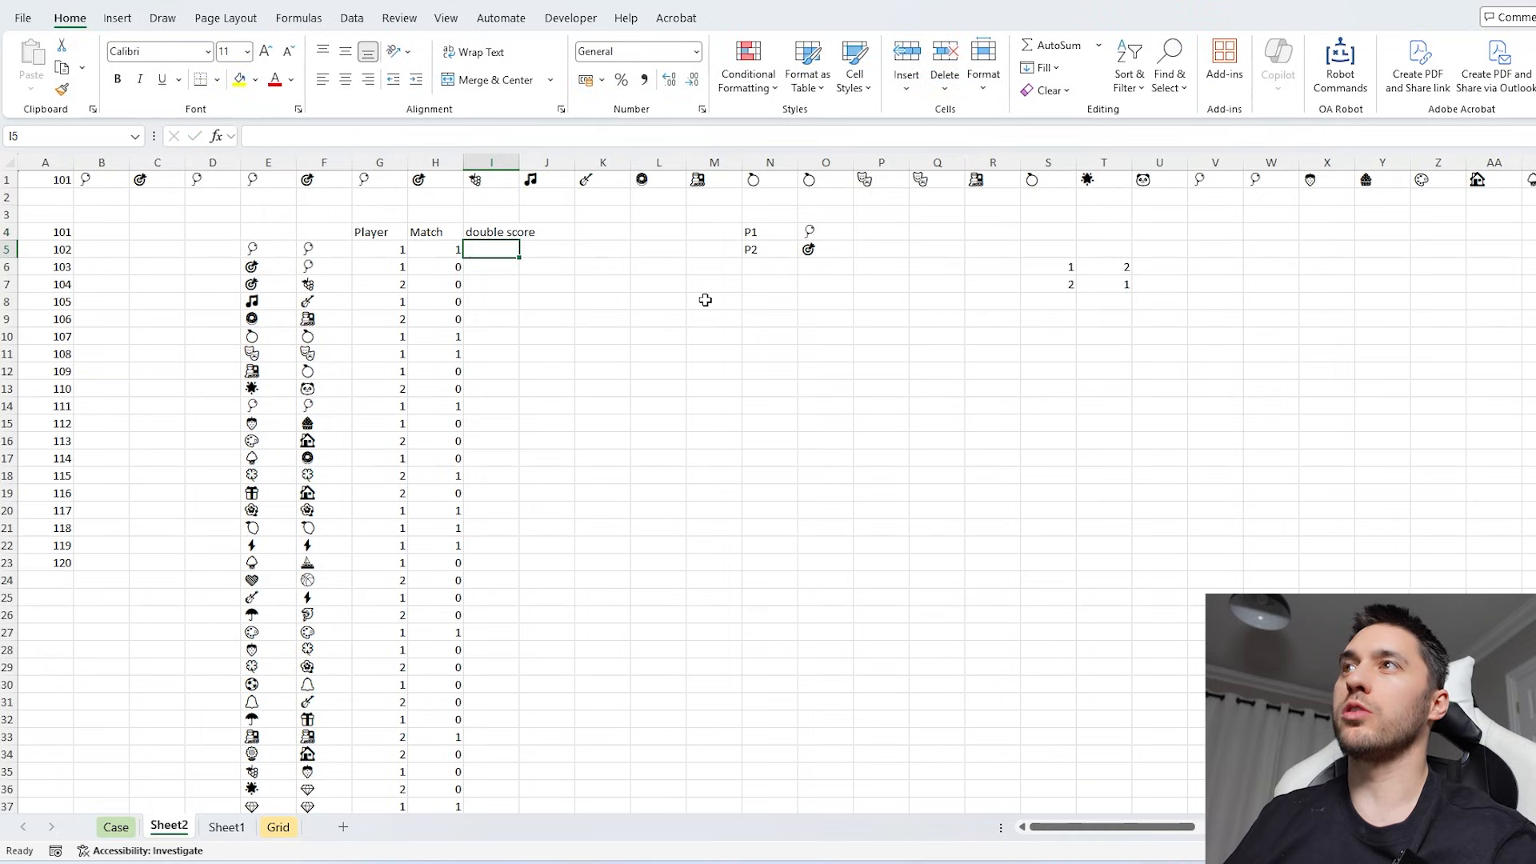
drag(519, 162, 552, 163)
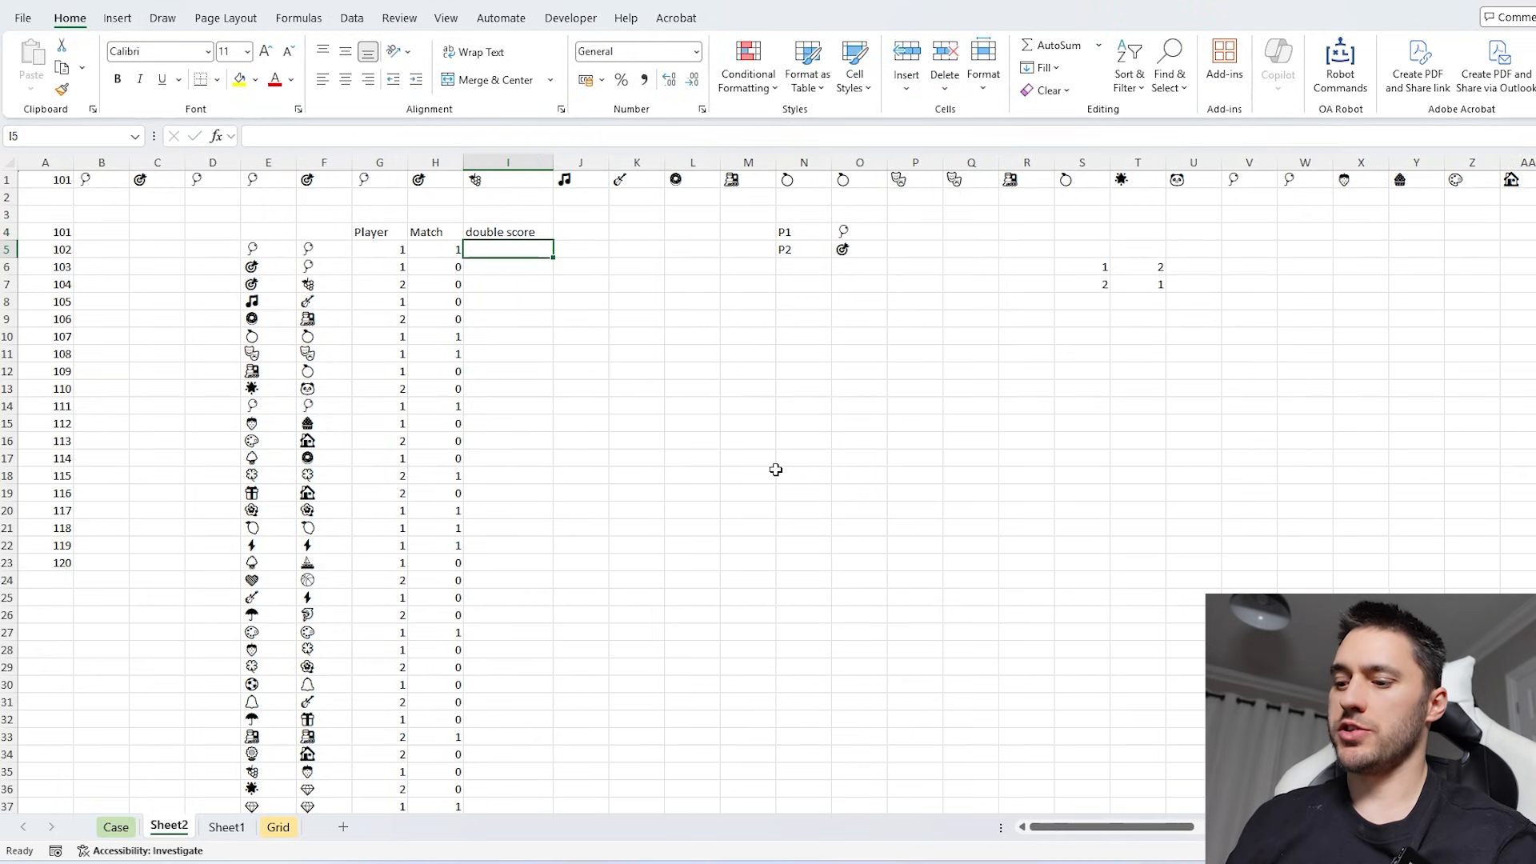
- Start the double score formula in I5 with an IF whose condition is (G5=1)*H5, for a match by player 1
text(=)
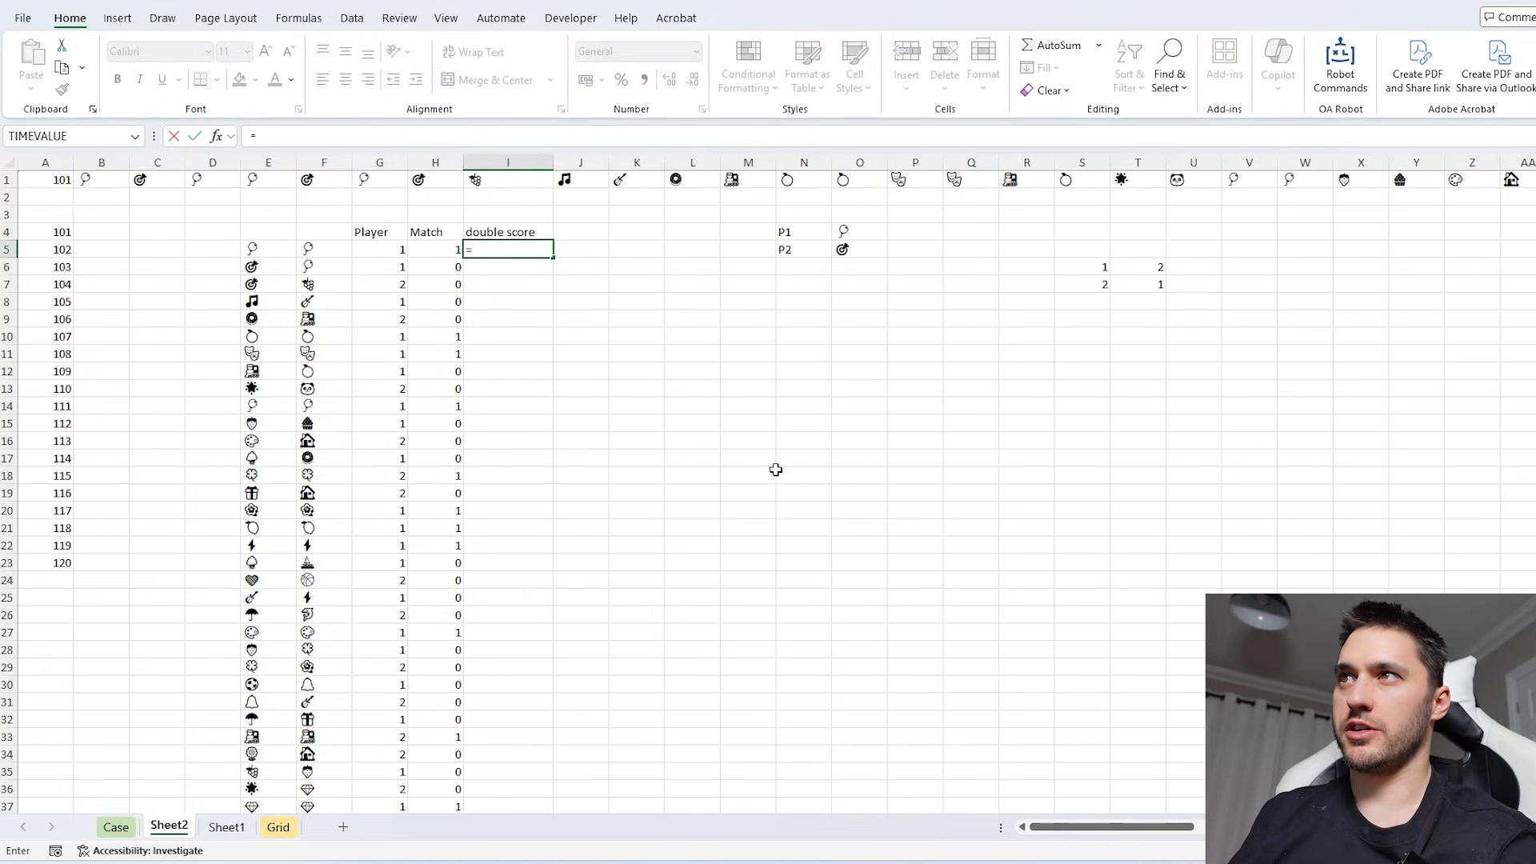
text(IF()
key(Left)
key(Left)
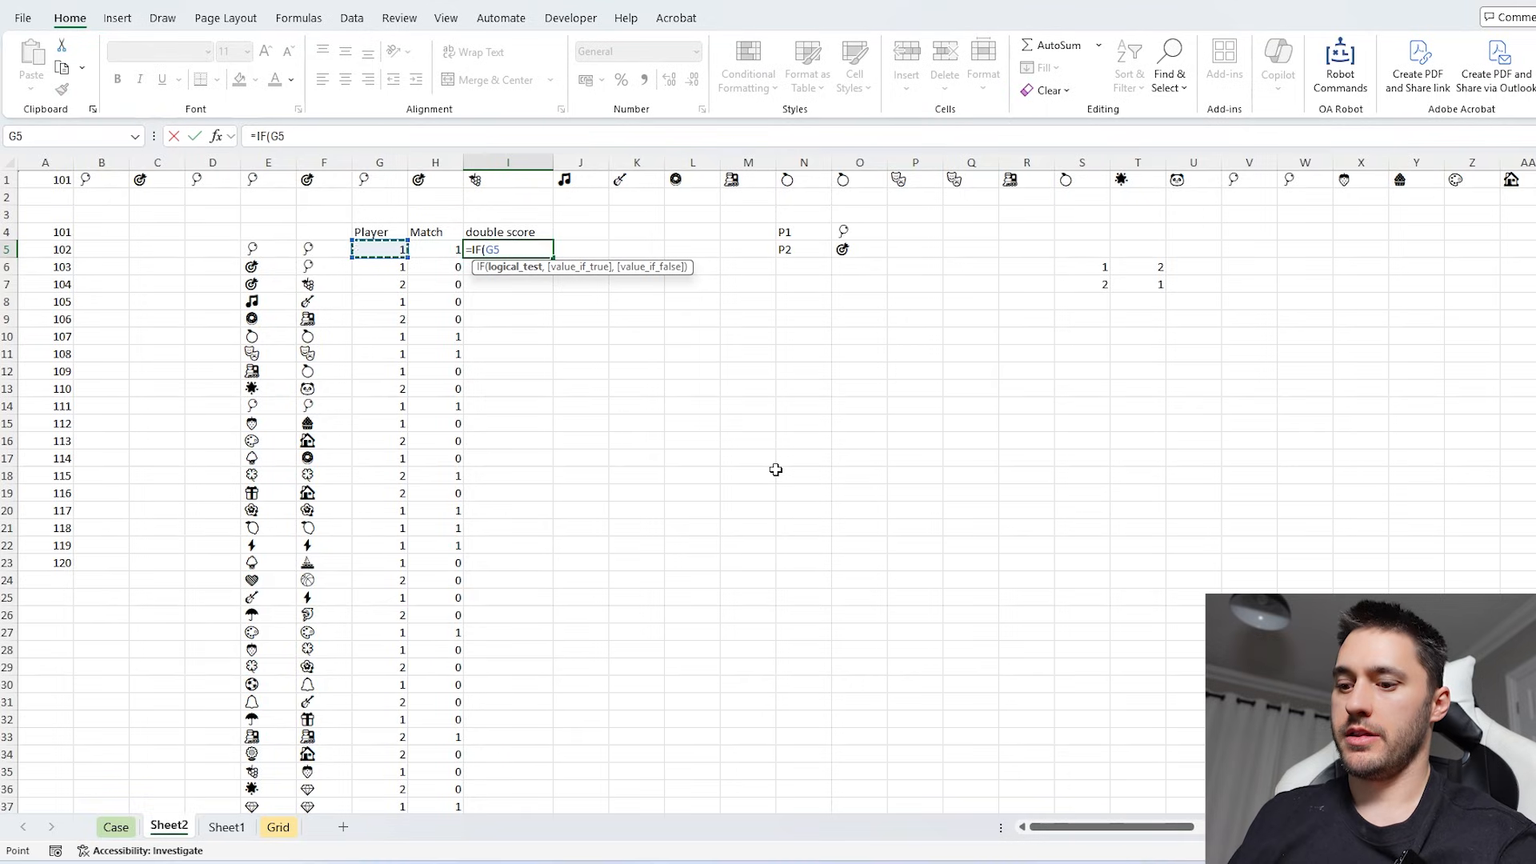
text(=)
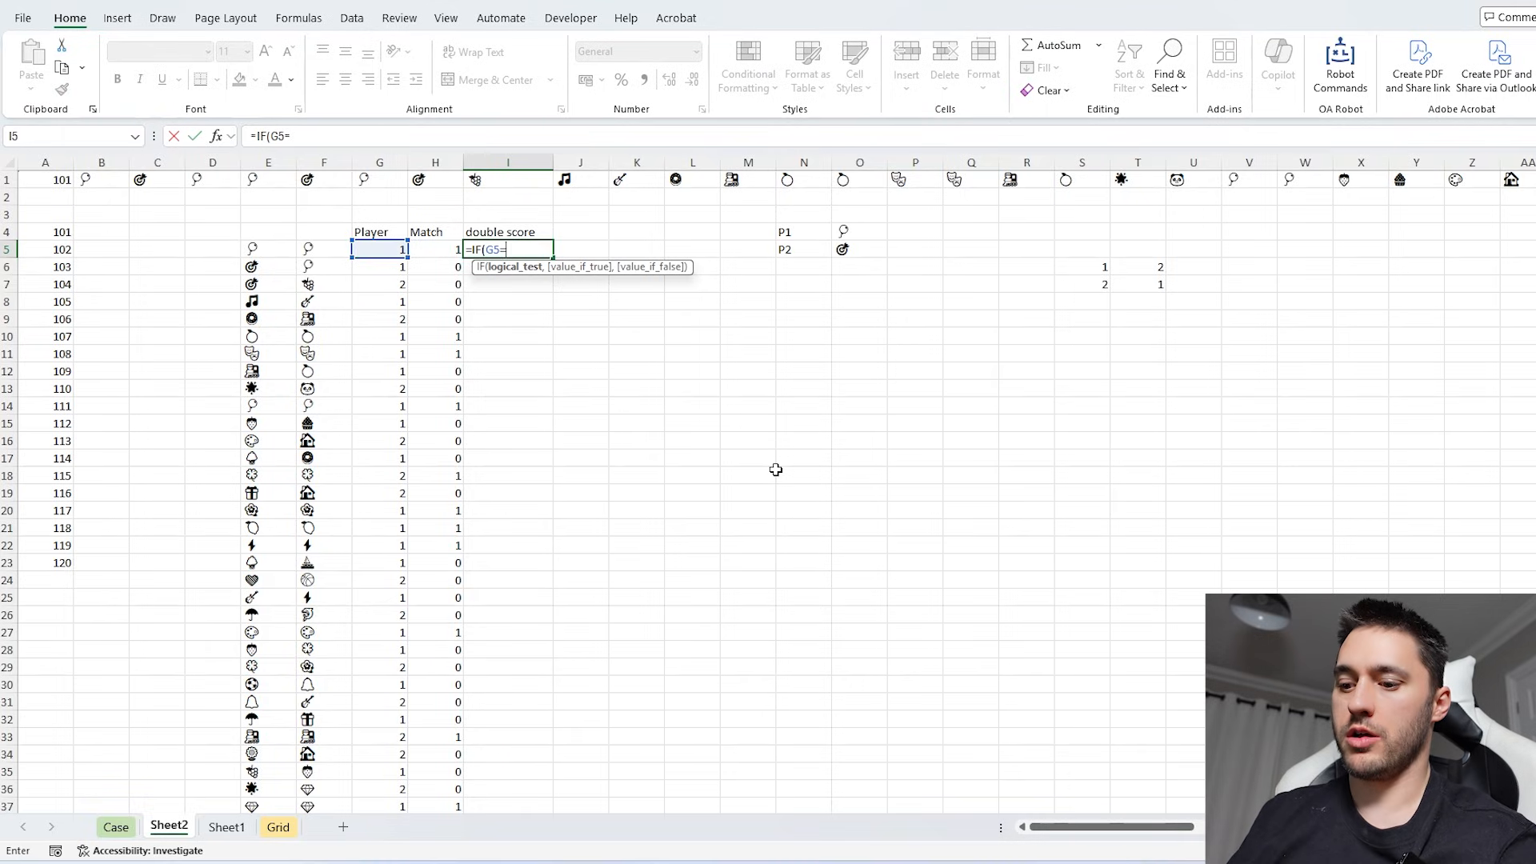
text(1)*)
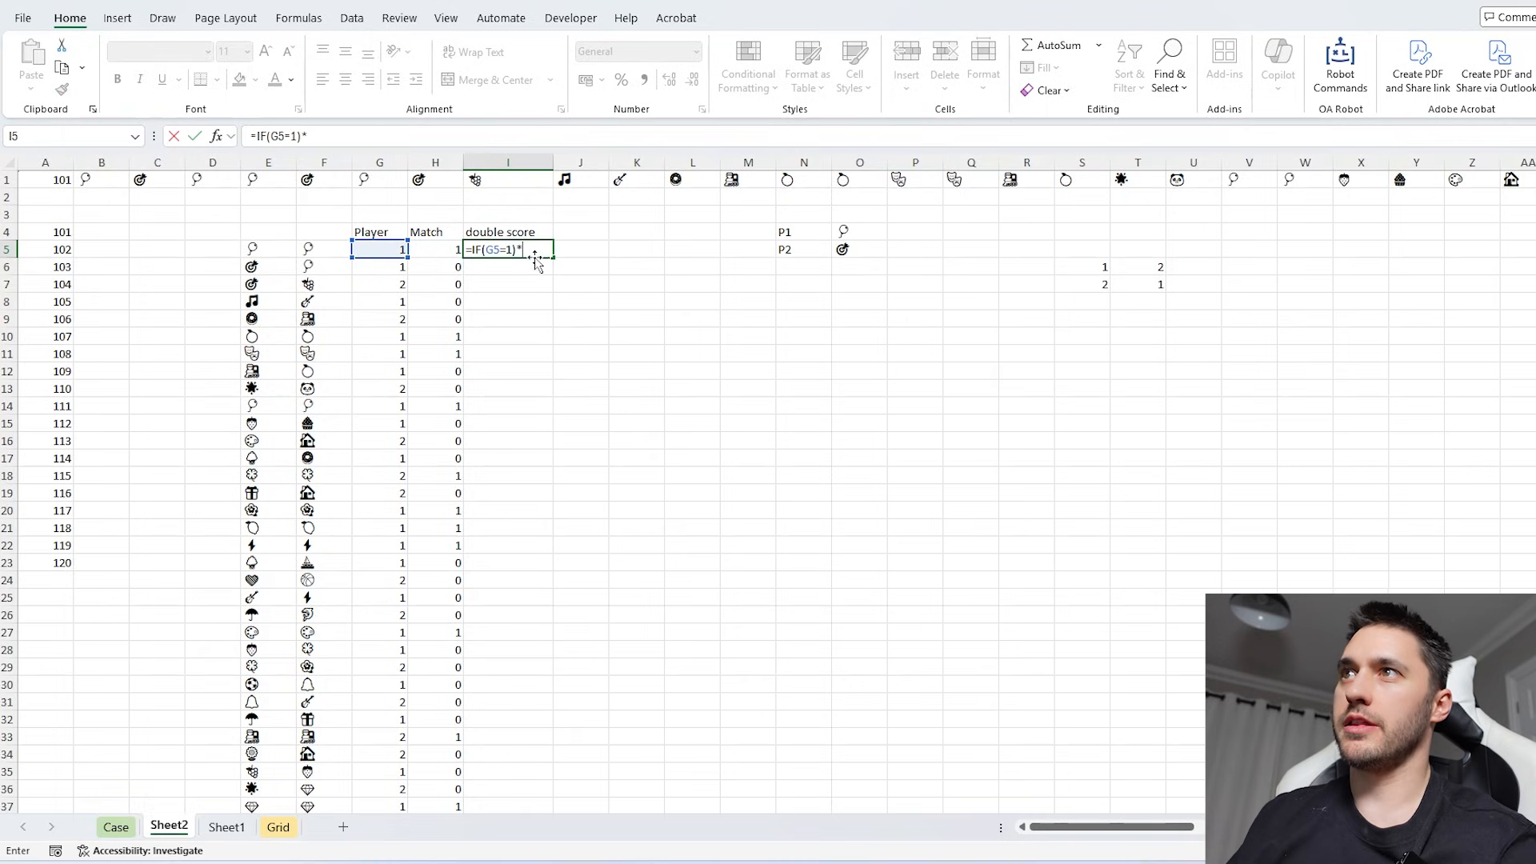
click(432, 249)
click(278, 138)
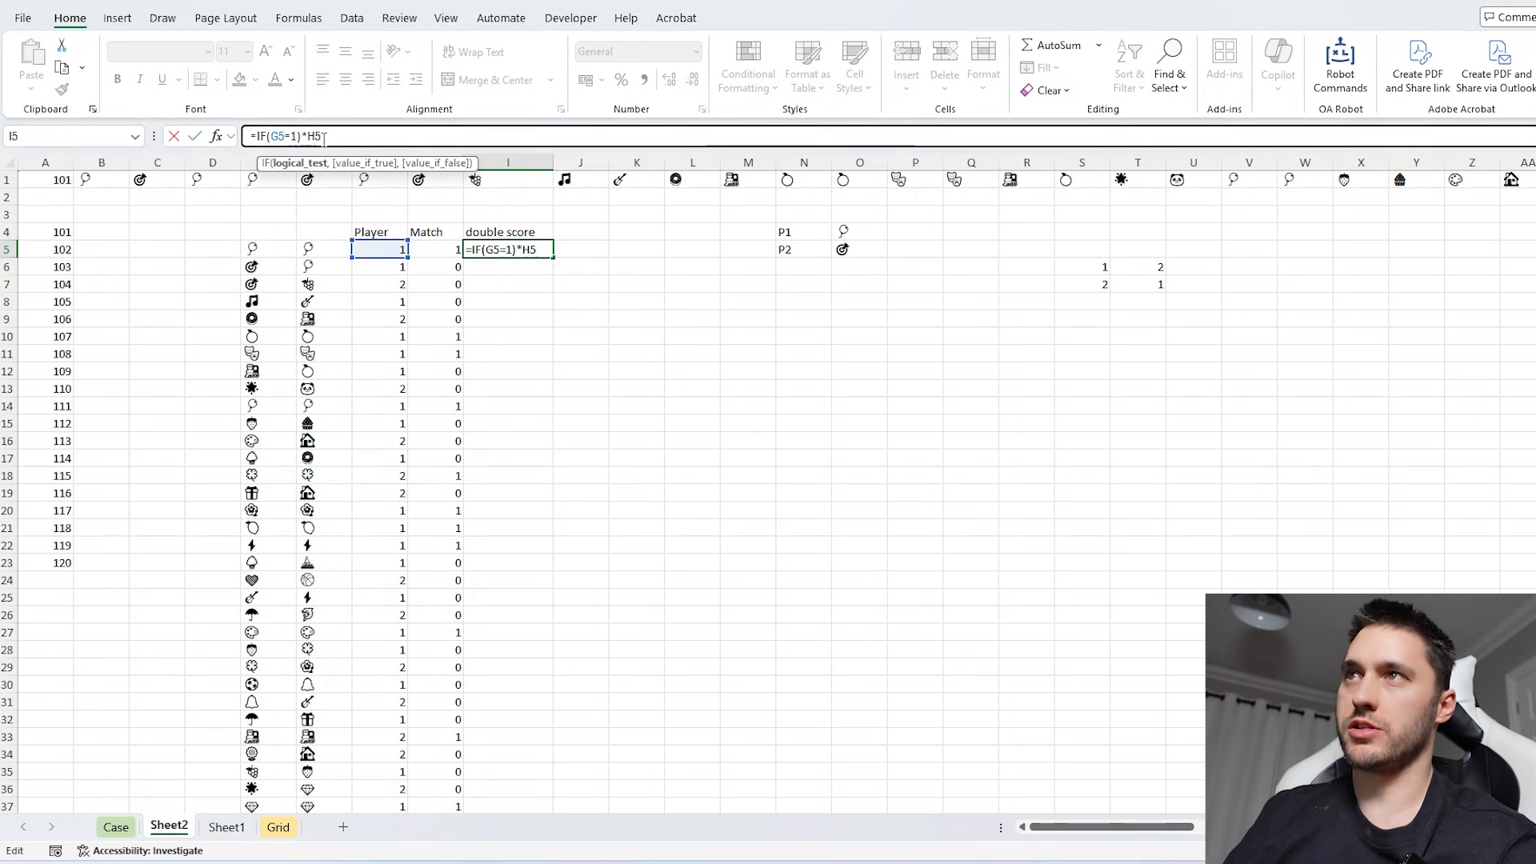
text(()
drag(325, 138, 273, 137)
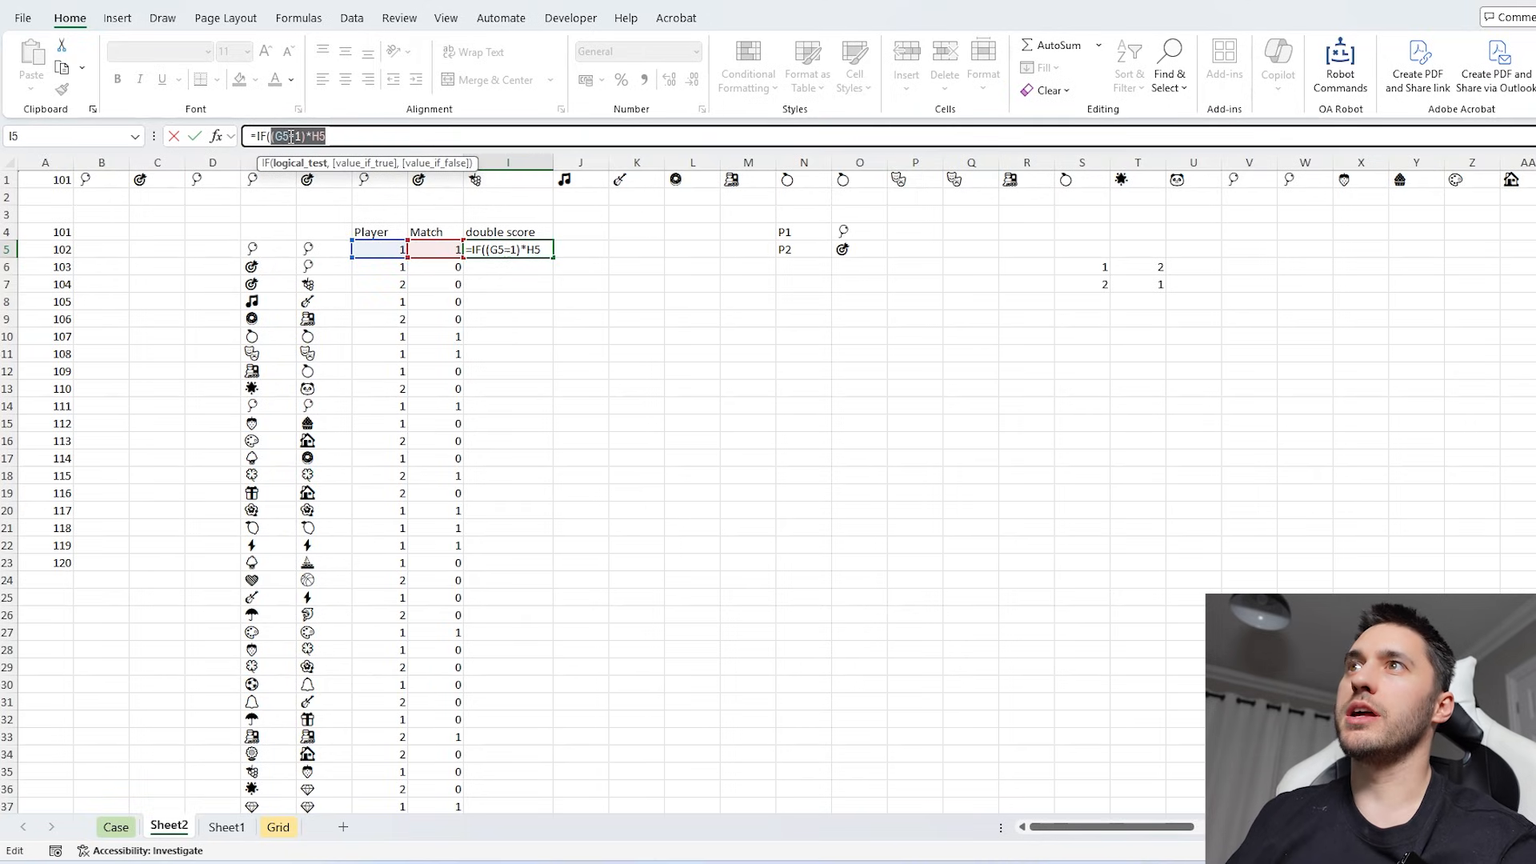
click(345, 137)
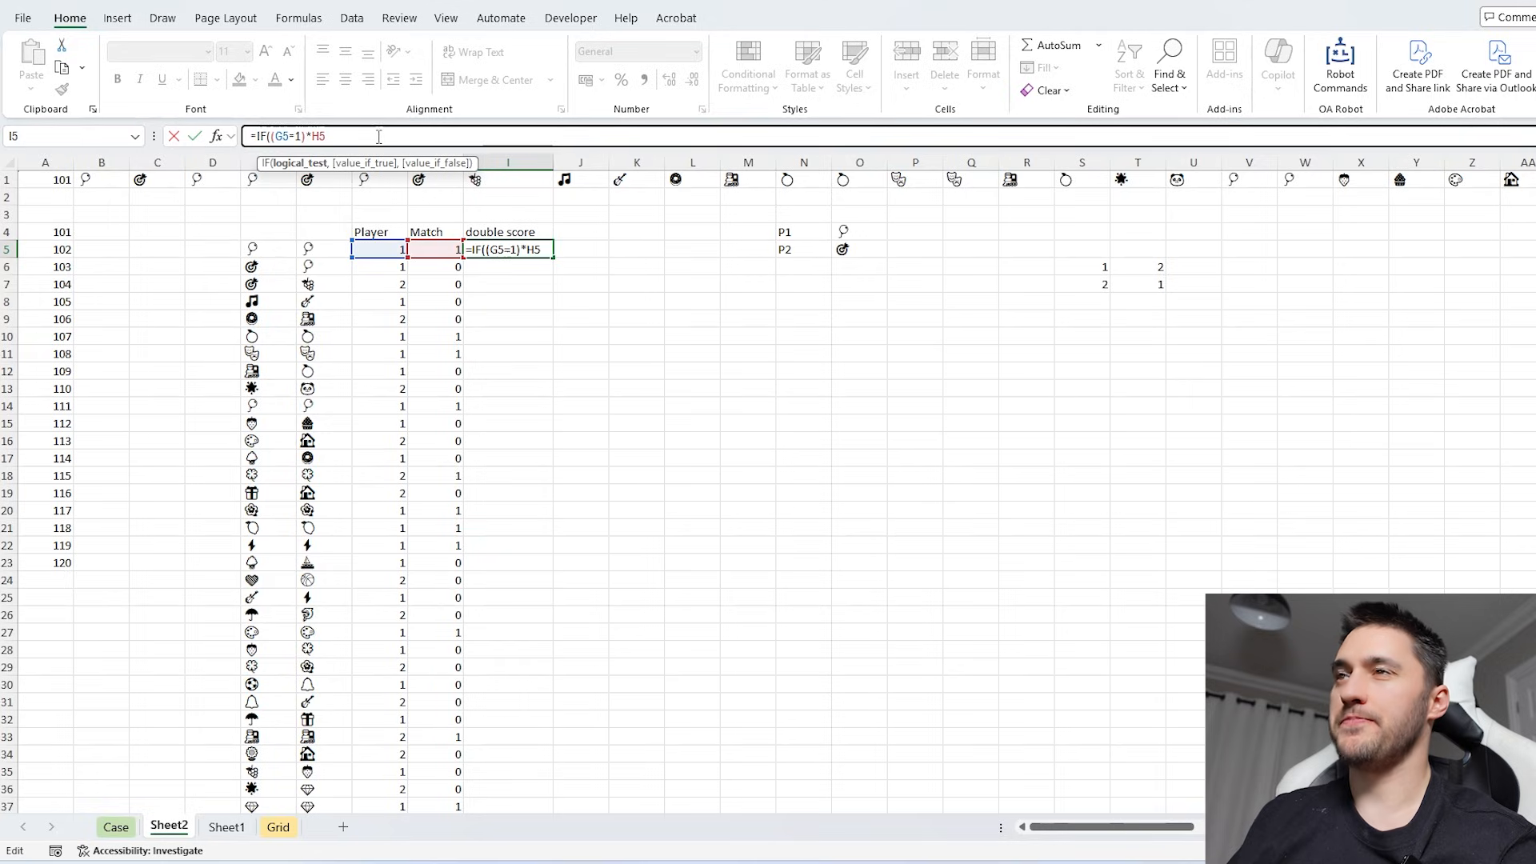
- Add --(E5=O4) as the true result of I5's IF, comparing the turned card with player 1's symbol
text(,)
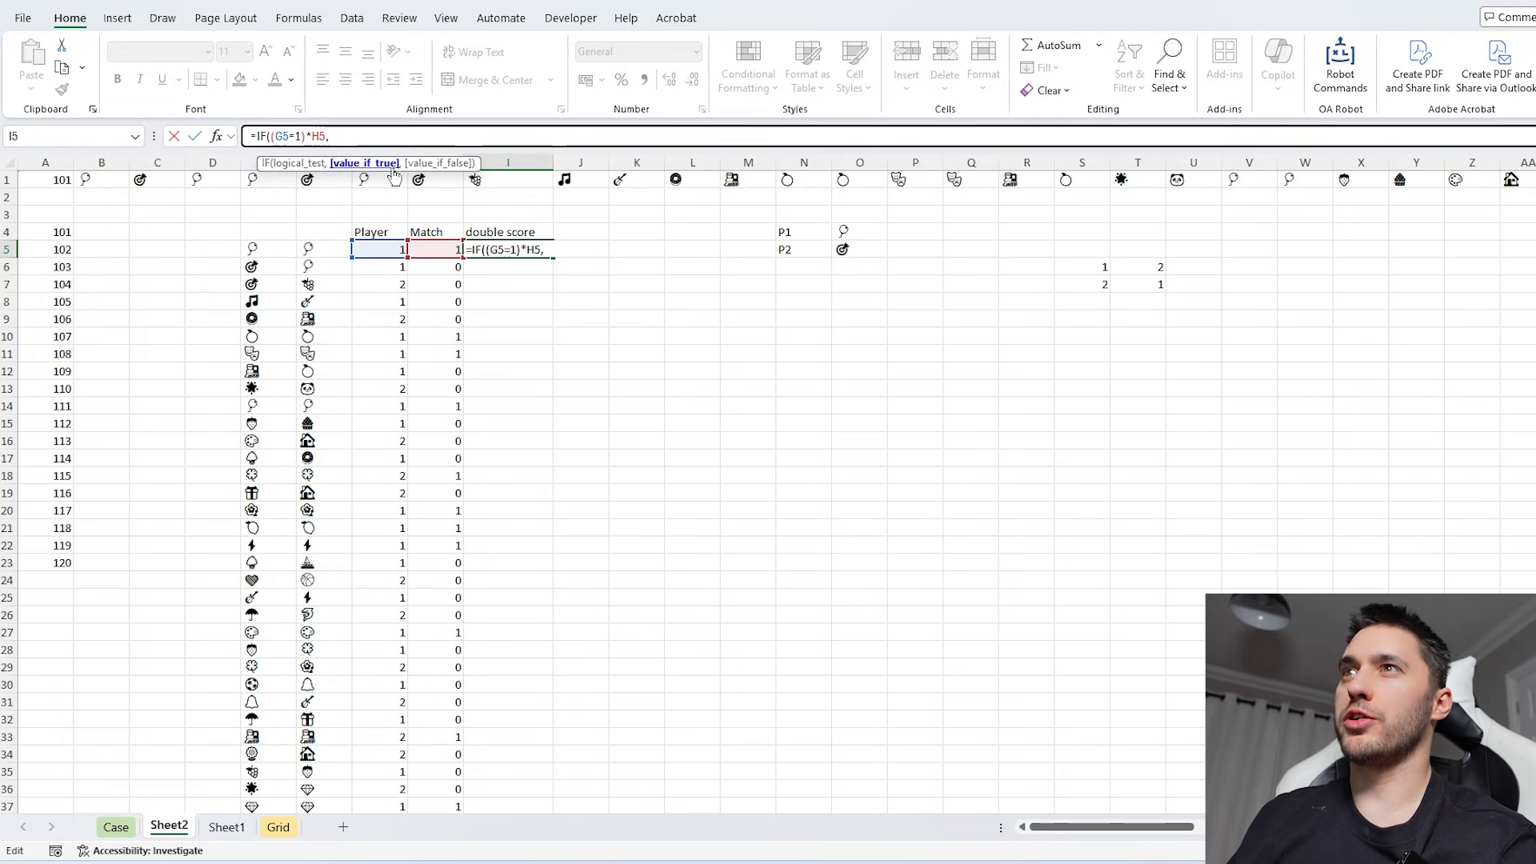
text(()
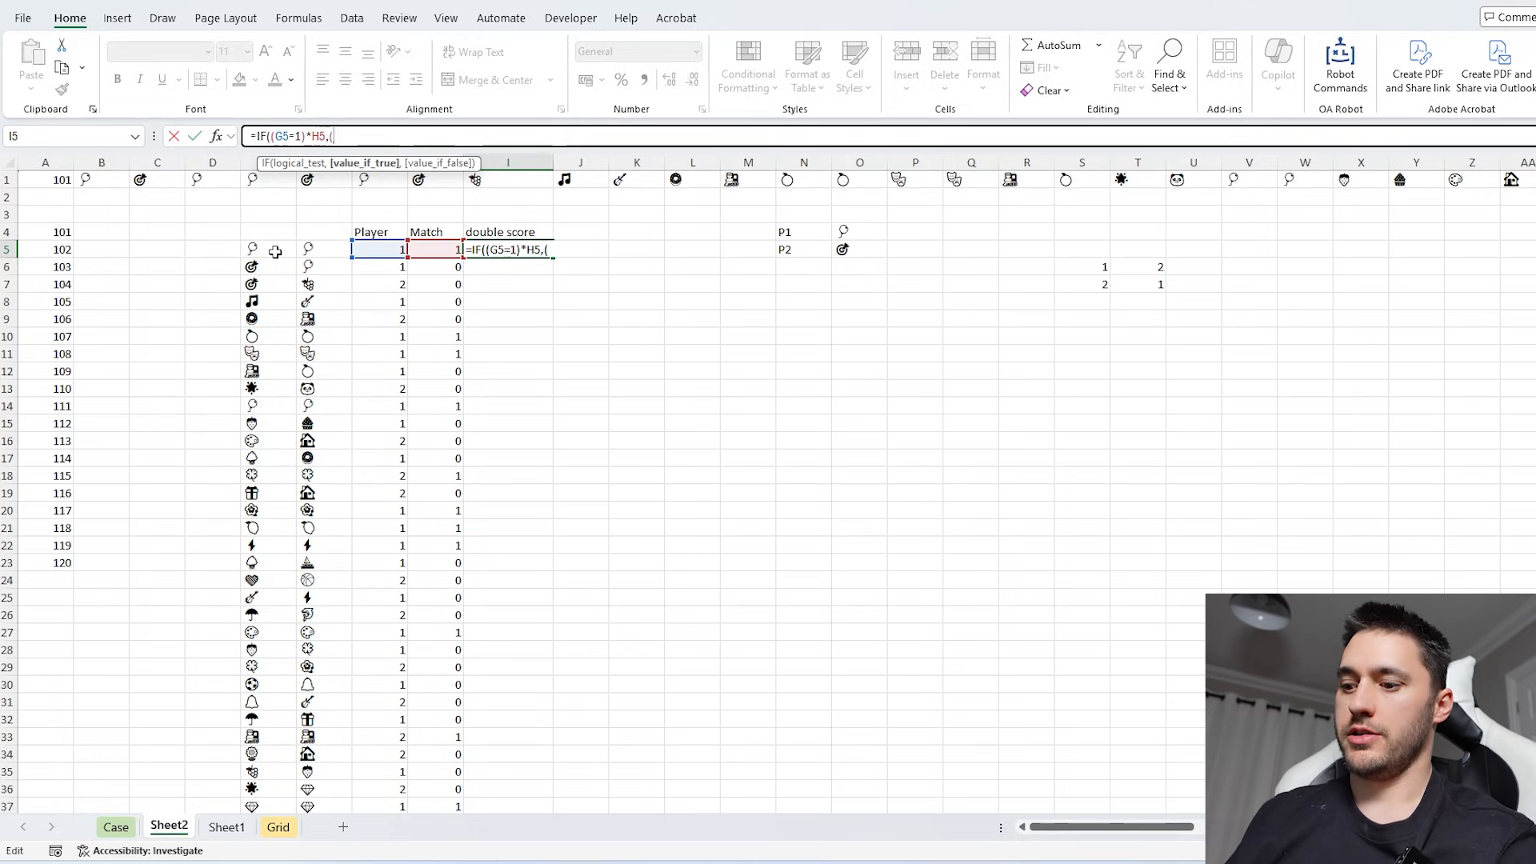
key(BackSpace)
text(--()
click(274, 252)
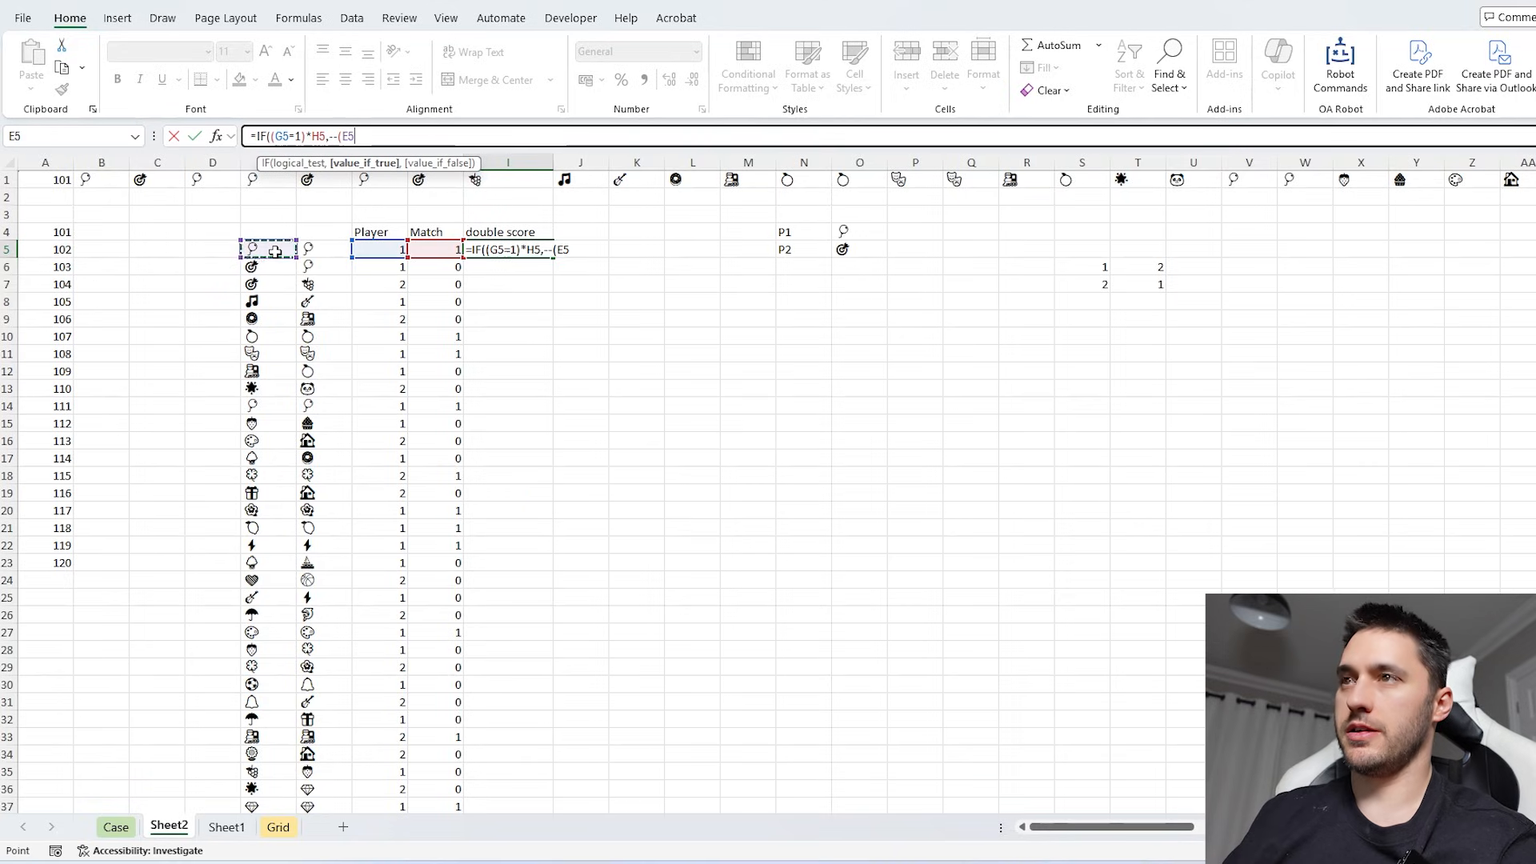
text(=)
click(859, 232)
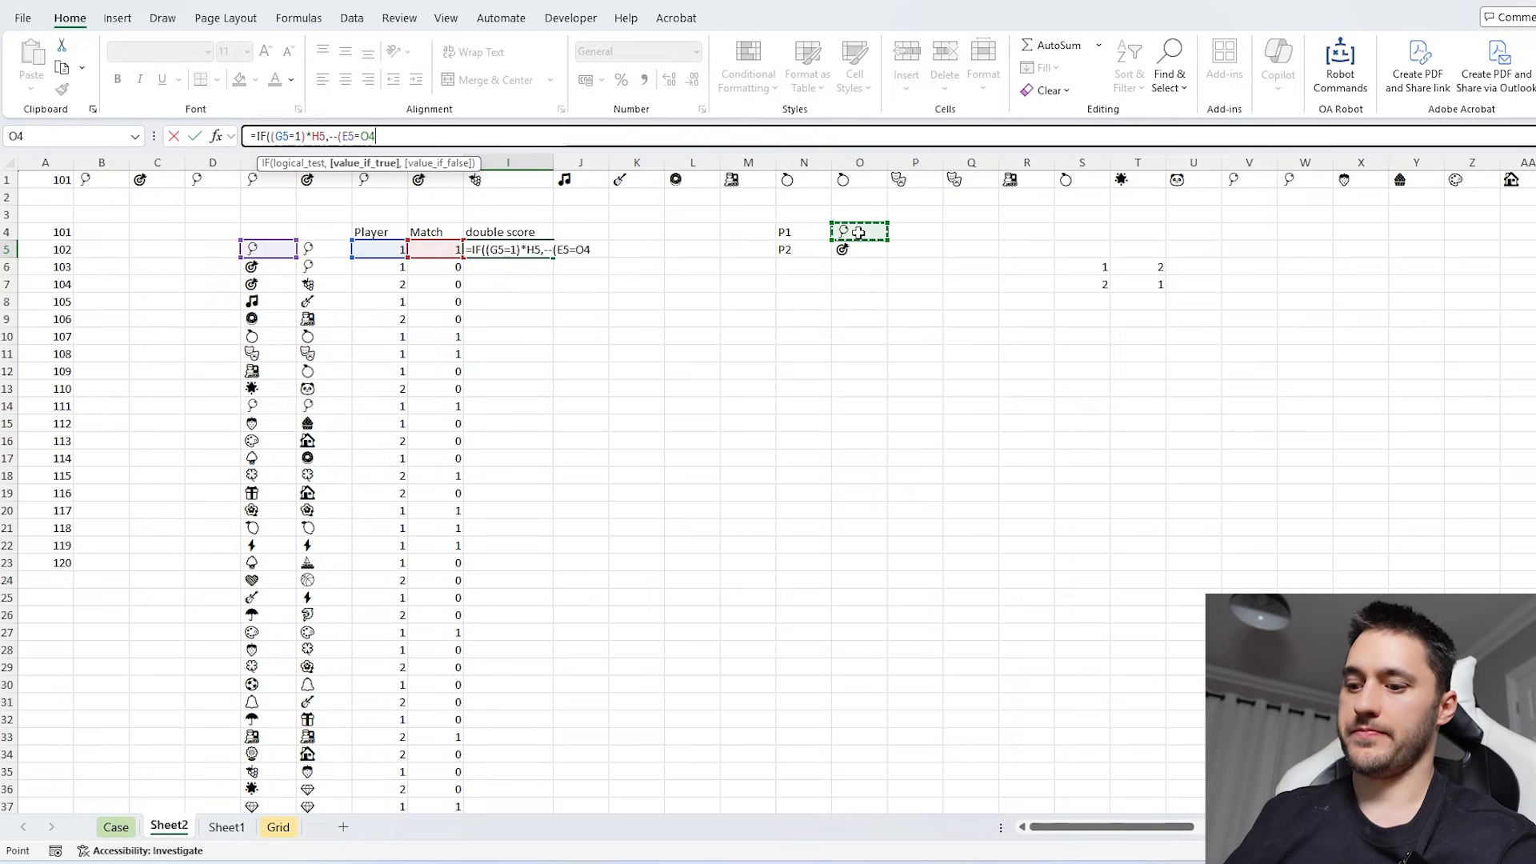
text(),)
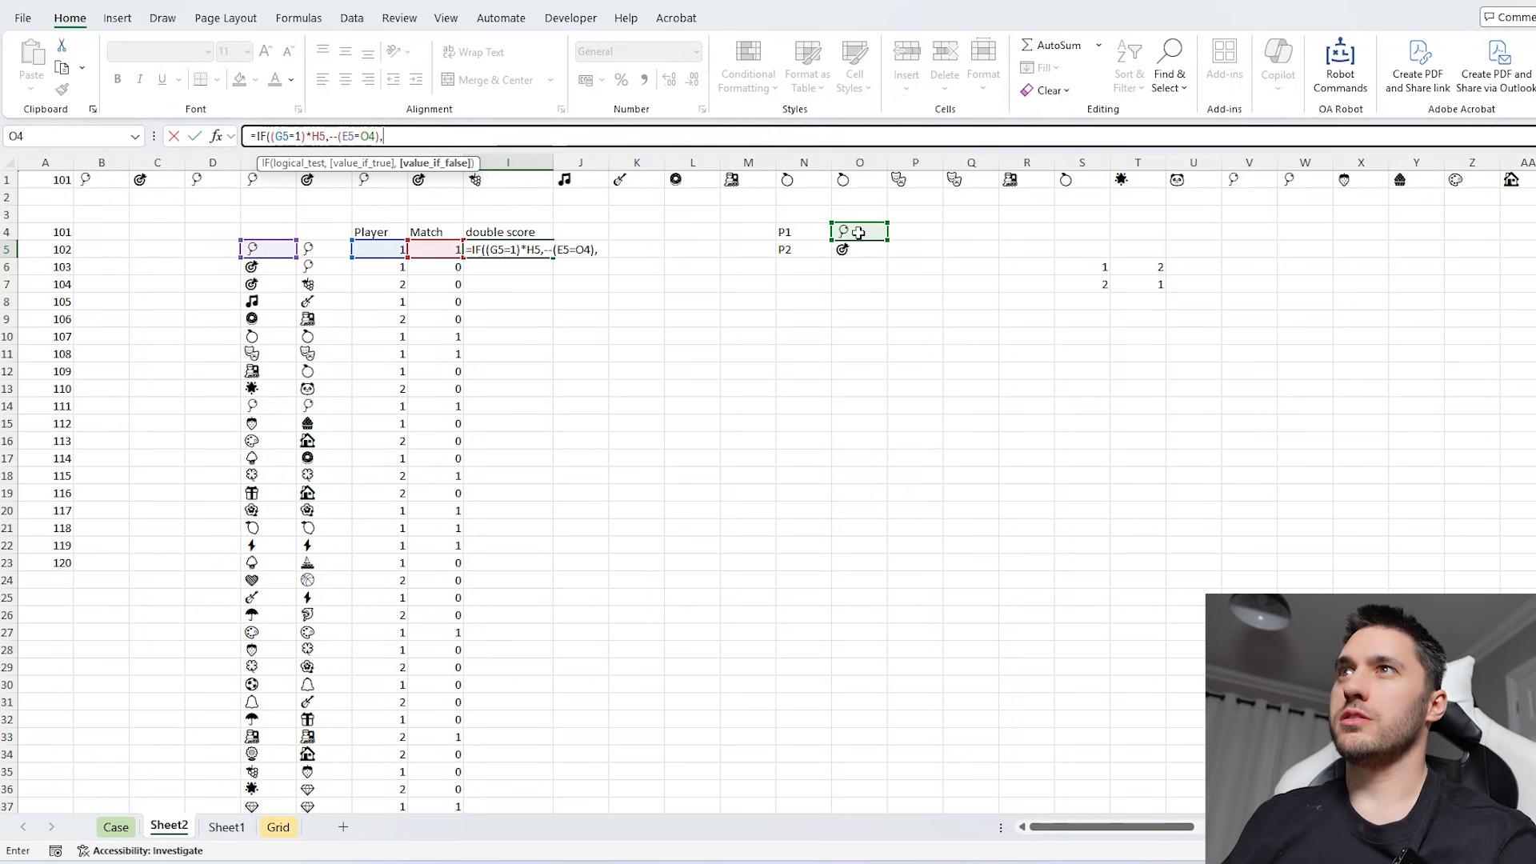
text(IF()
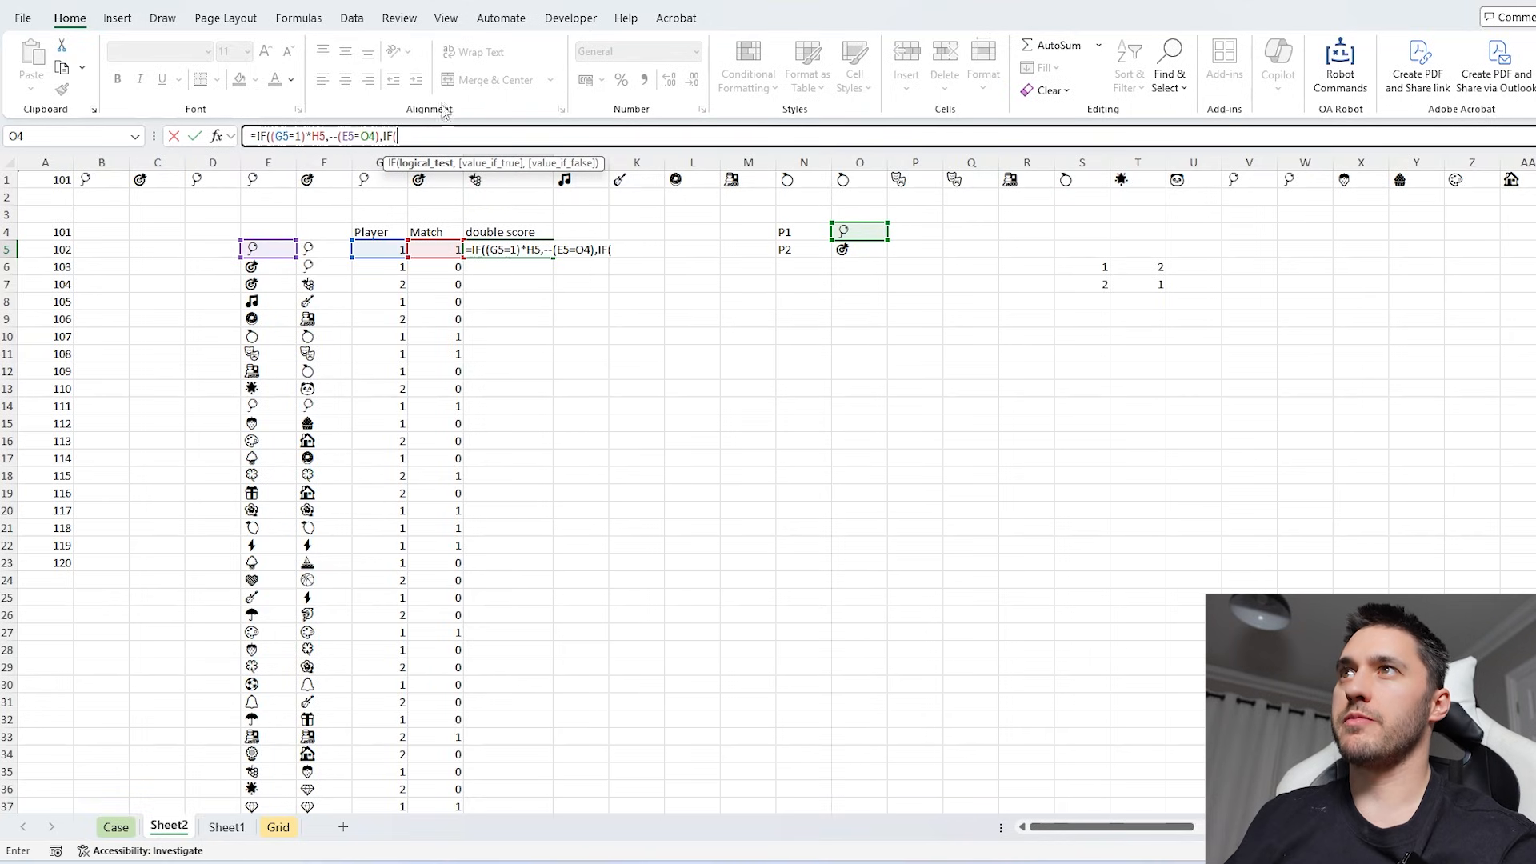
- Complete I5 with the nested player 2 test IF((G5=2)*H5,--(E5=O5),0) as the false result
drag(381, 136, 271, 136)
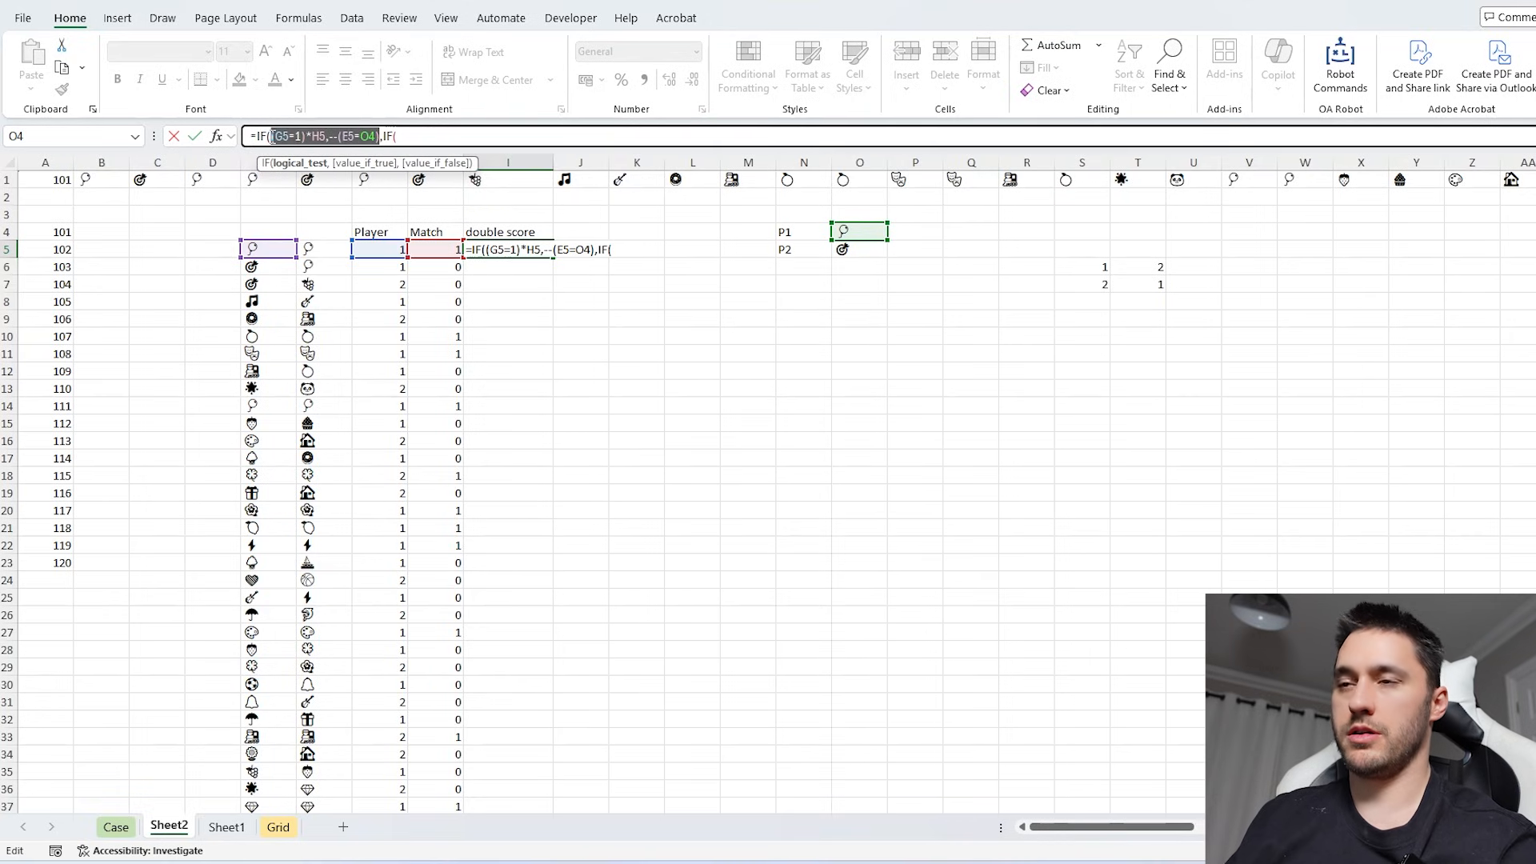
key(ctrl+c)
click(455, 139)
key(ctrl+v)
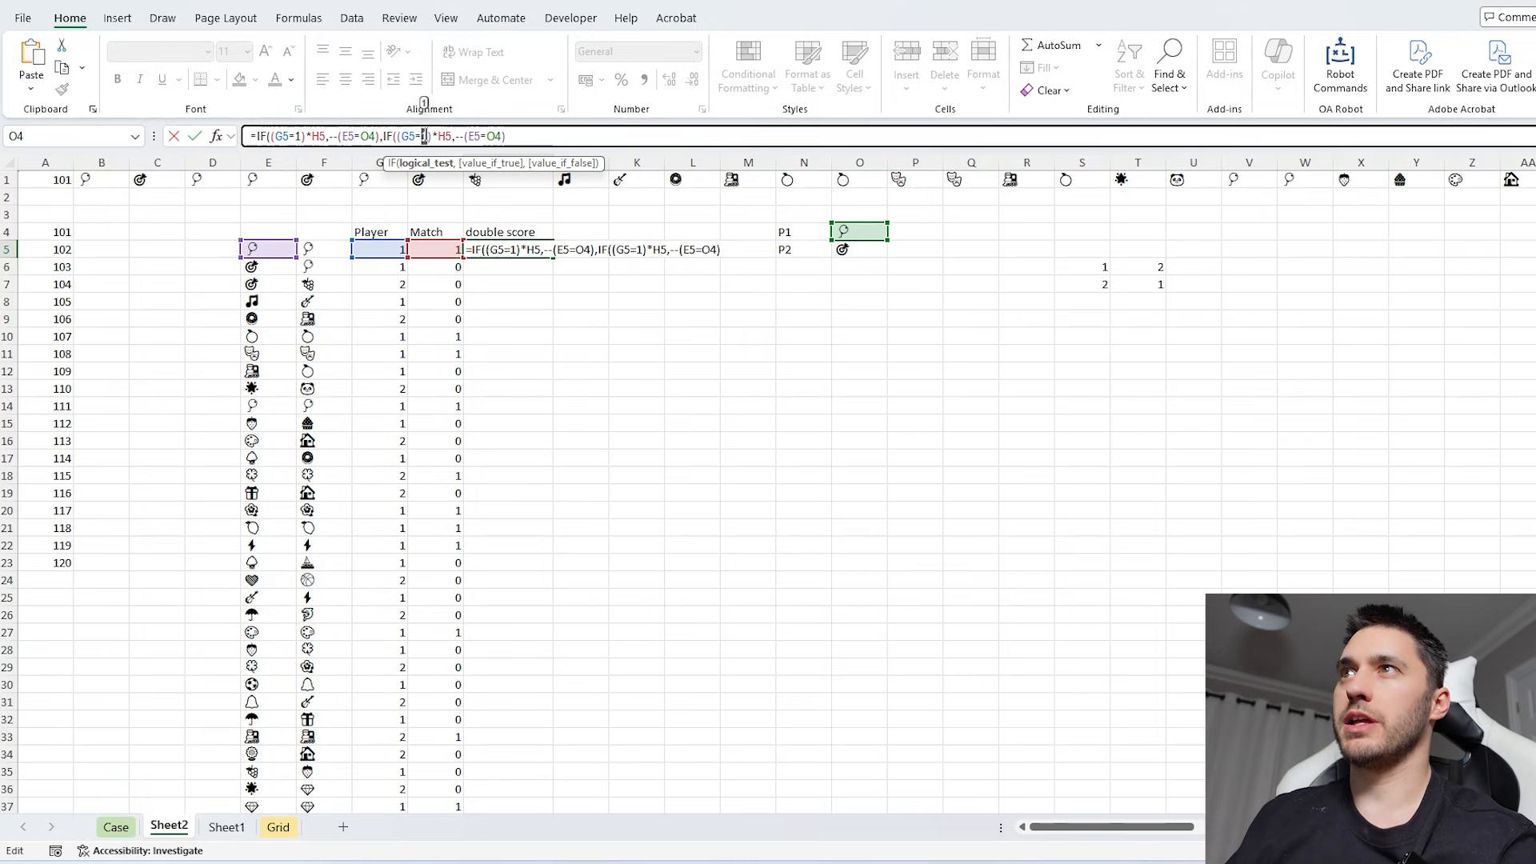
text(2)
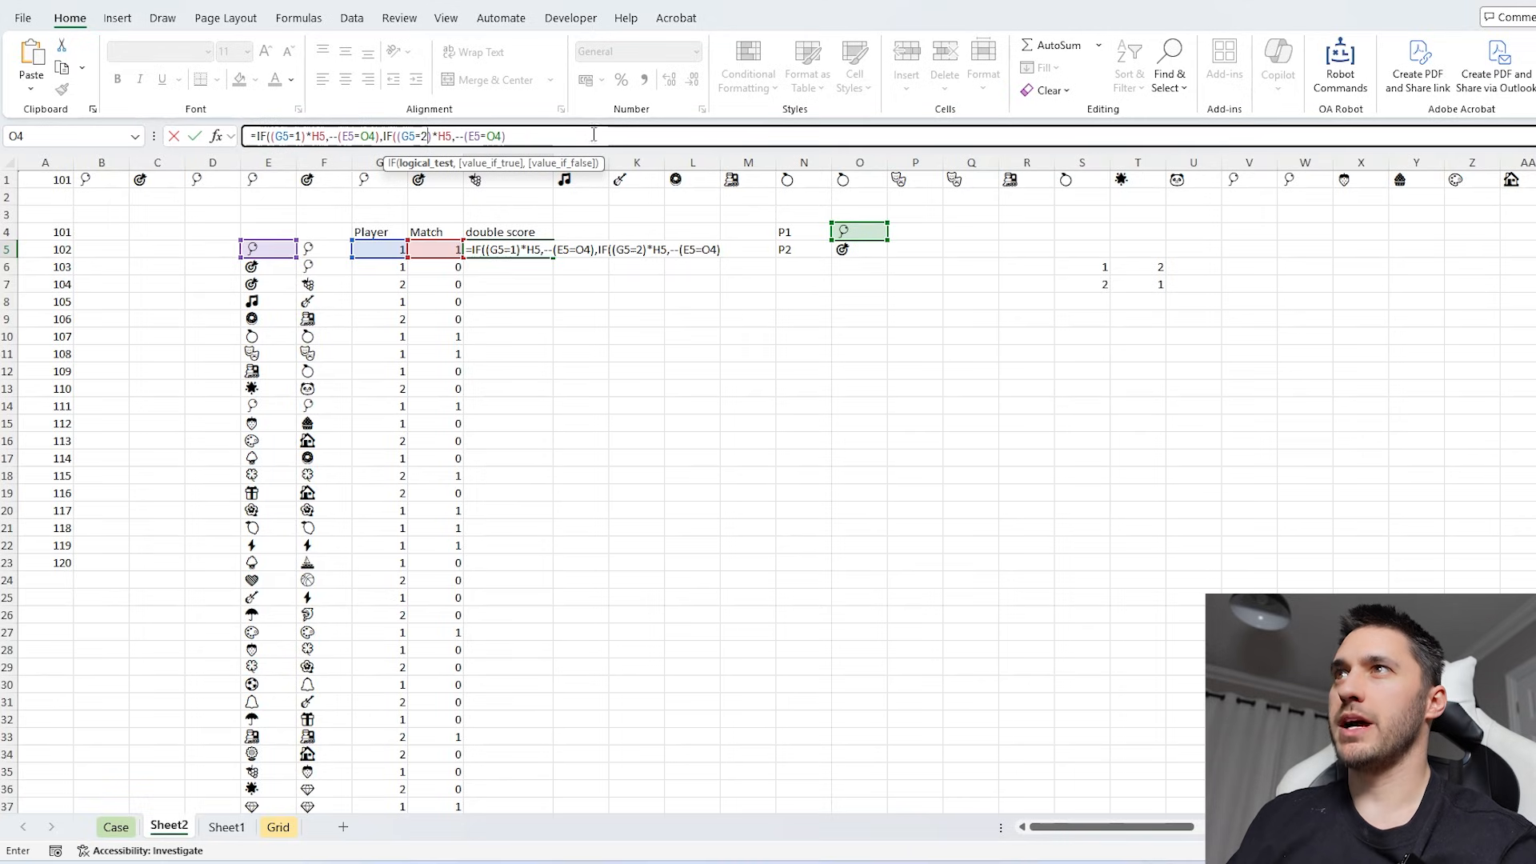
double_click(504, 137)
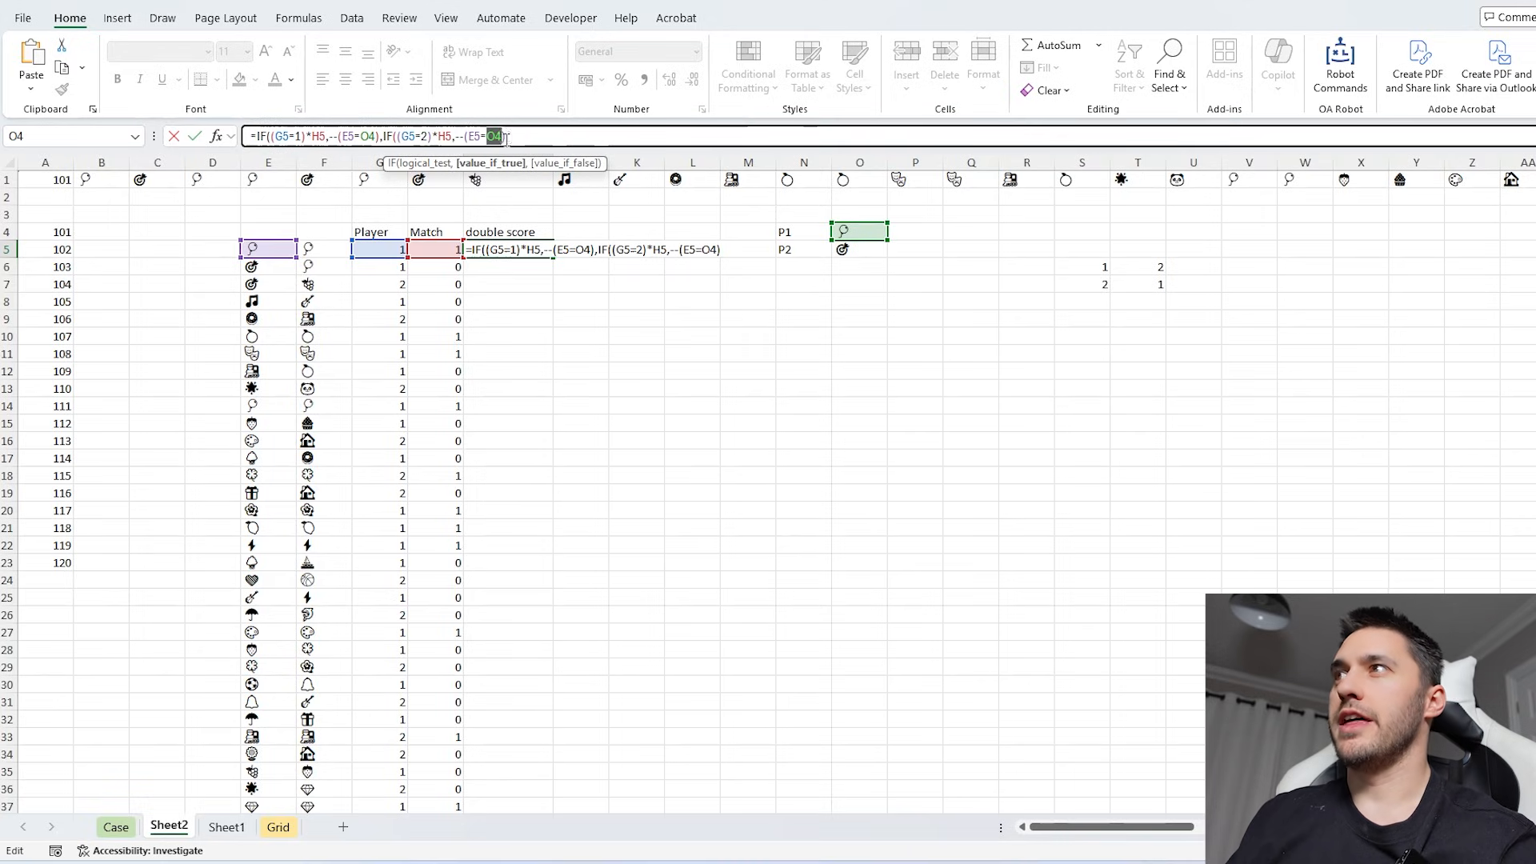
click(844, 249)
click(527, 137)
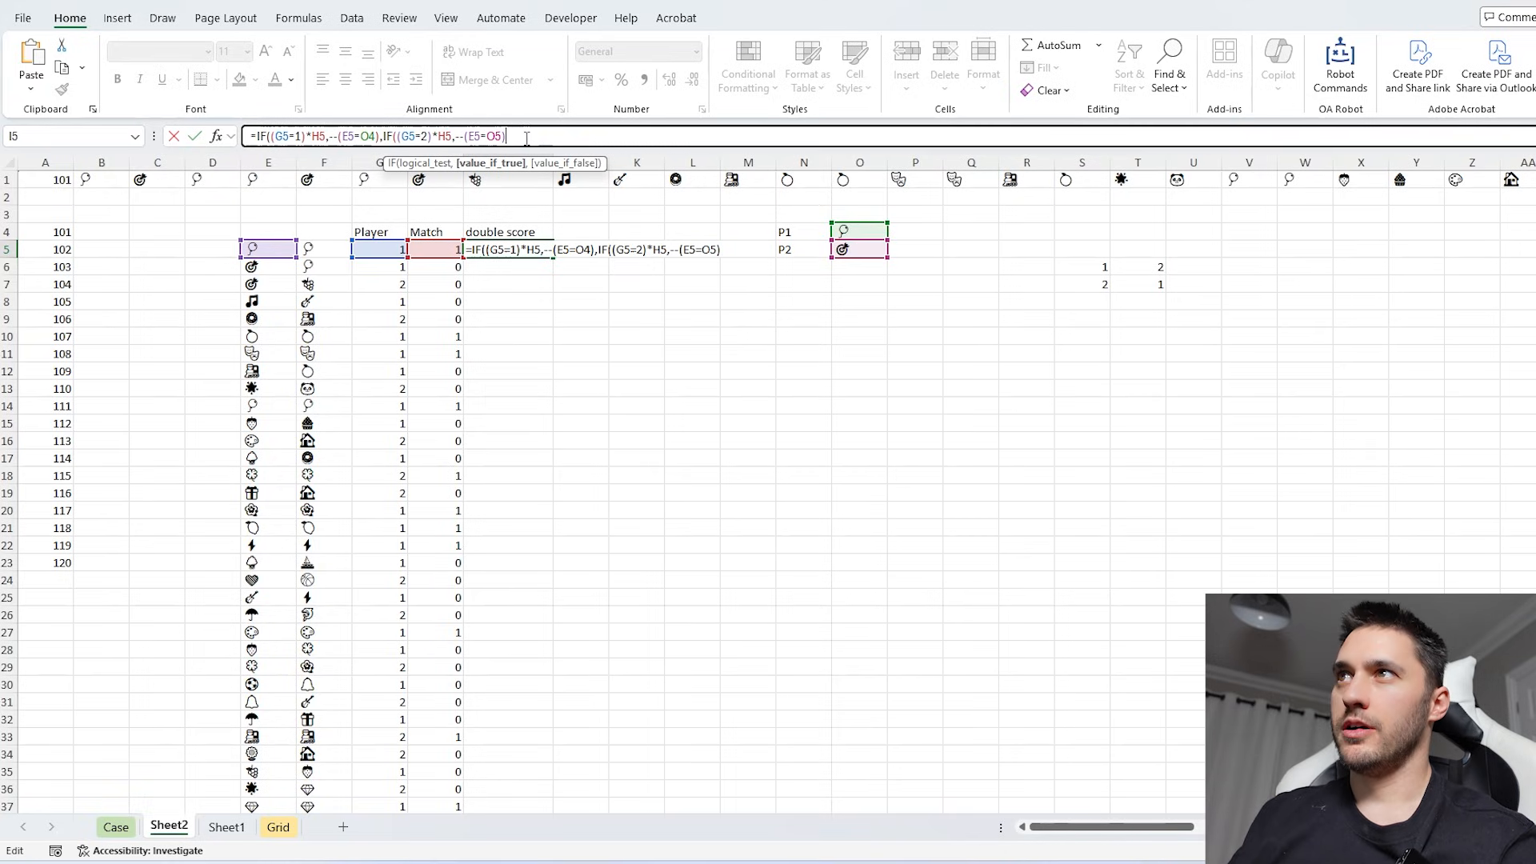
text(,)
text(0)))
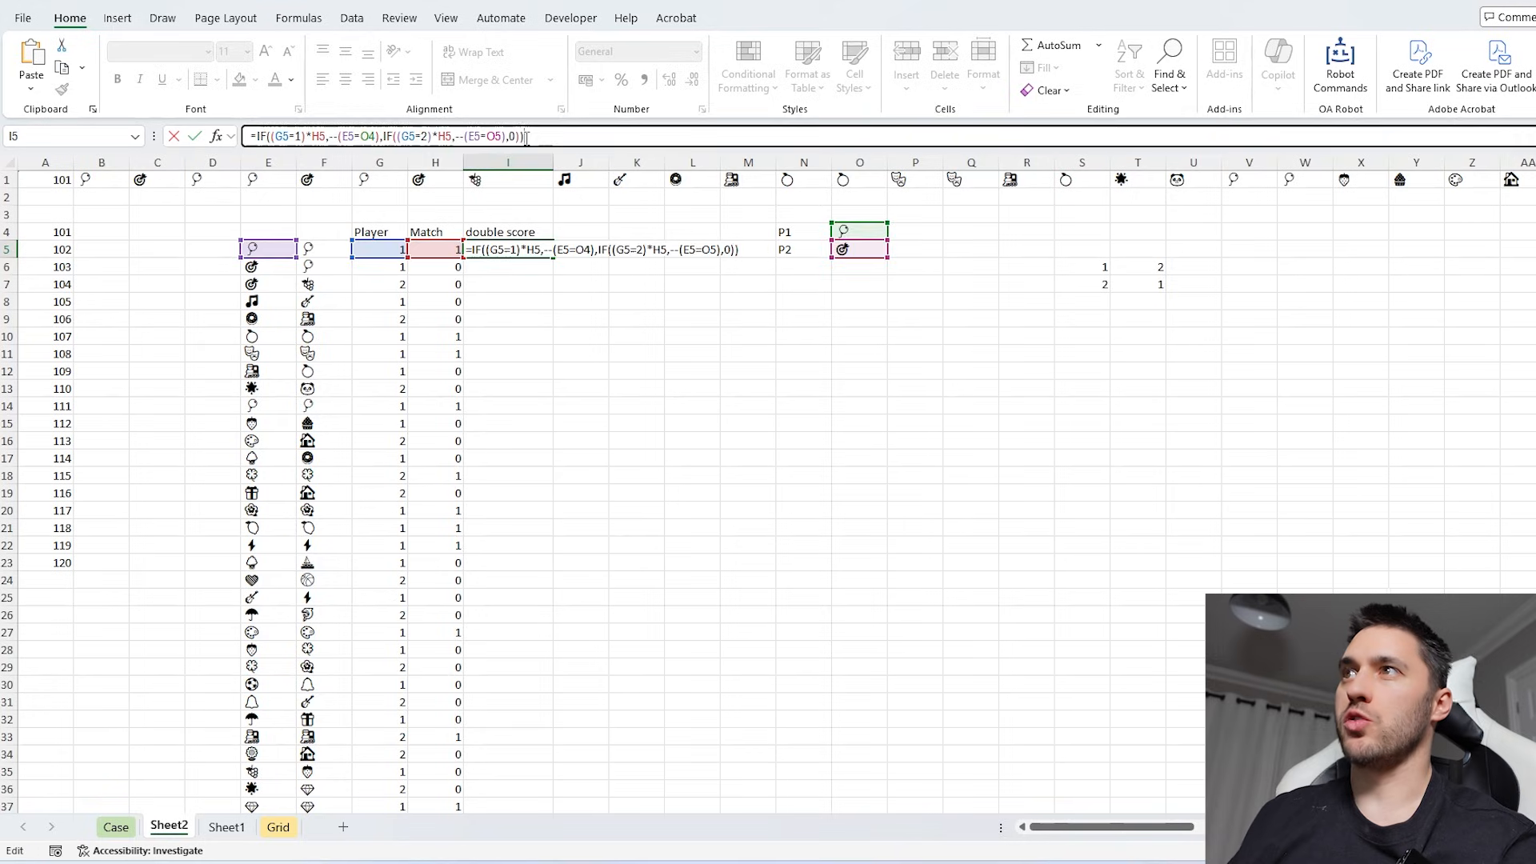
key(Return)
- Fill the double score formula from I5 down for all turns and check the cell references in a lower row
click(544, 252)
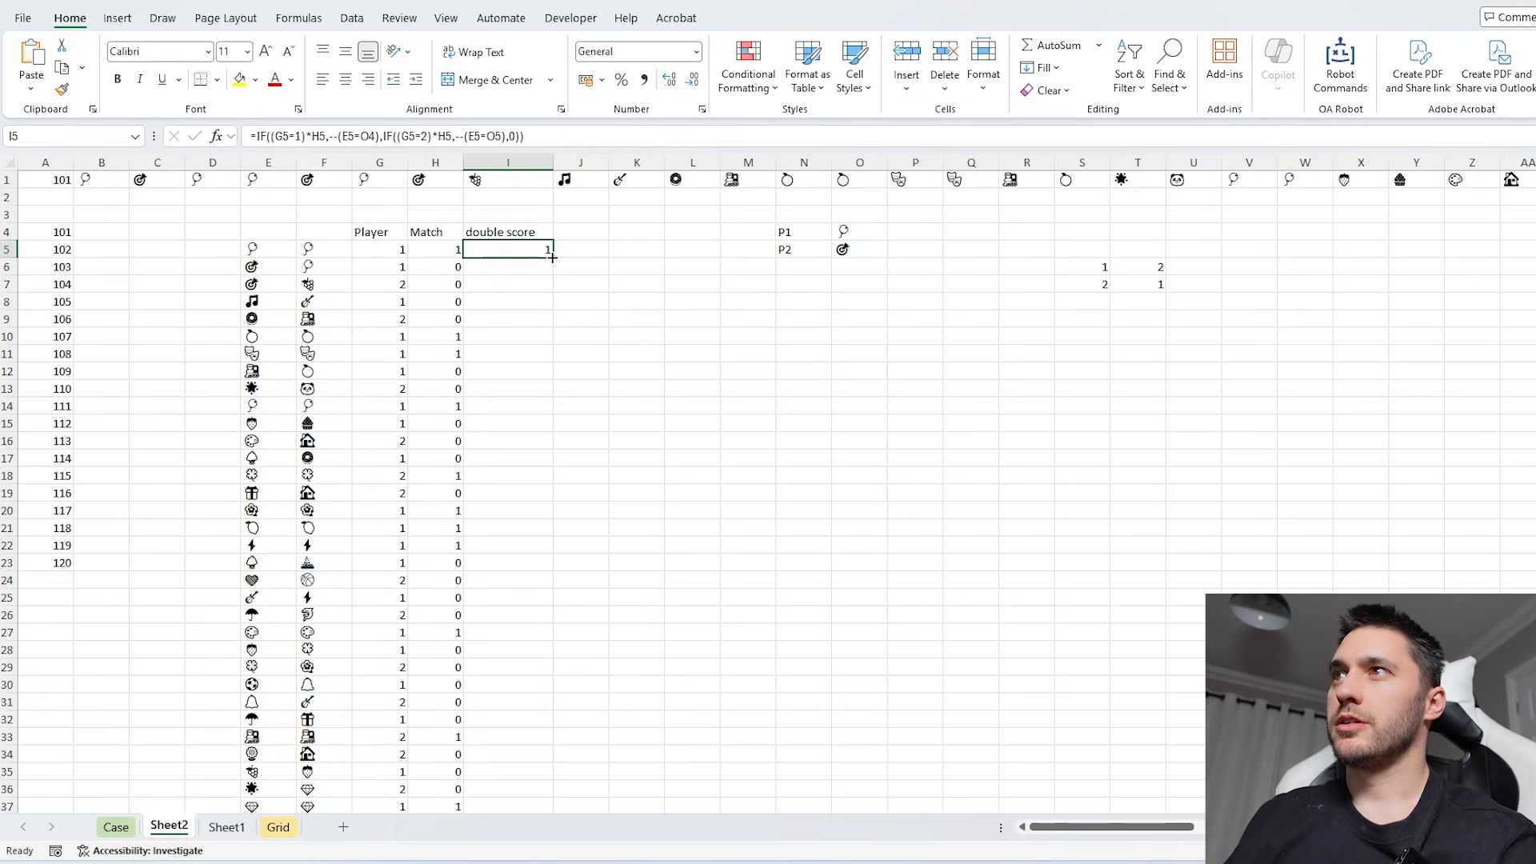
double_click(553, 257)
key(ctrl+Down)
key(F2)
key(Escape)
scroll(843, 647, up, 3)
key(F2)
key(Escape)
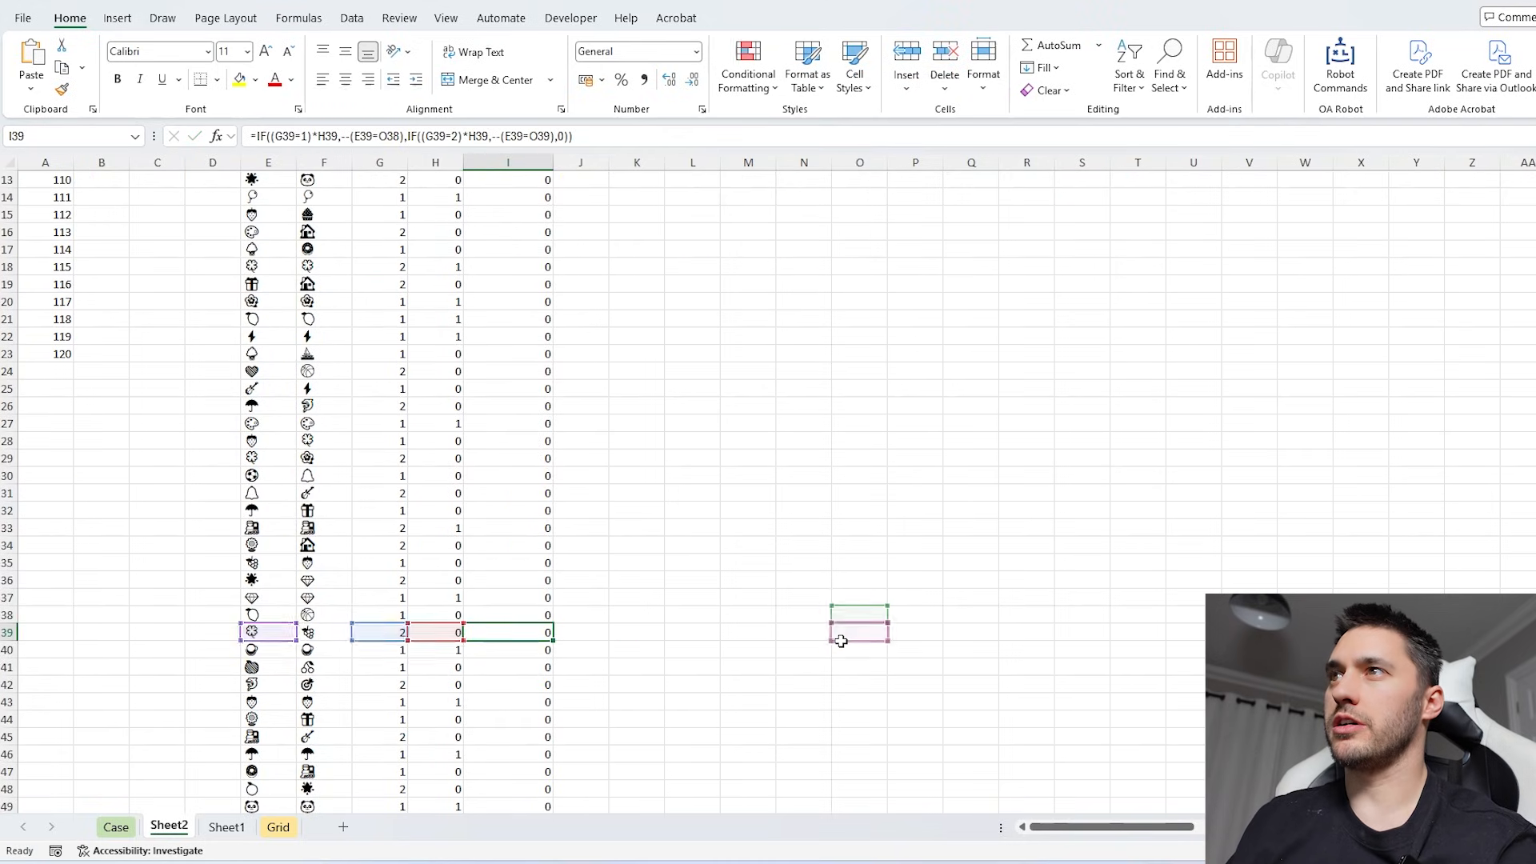
- Make the symbol references in I5's double score formula absolute as $O$4 and $O$5
scroll(836, 638, up, 6)
click(520, 251)
click(466, 136)
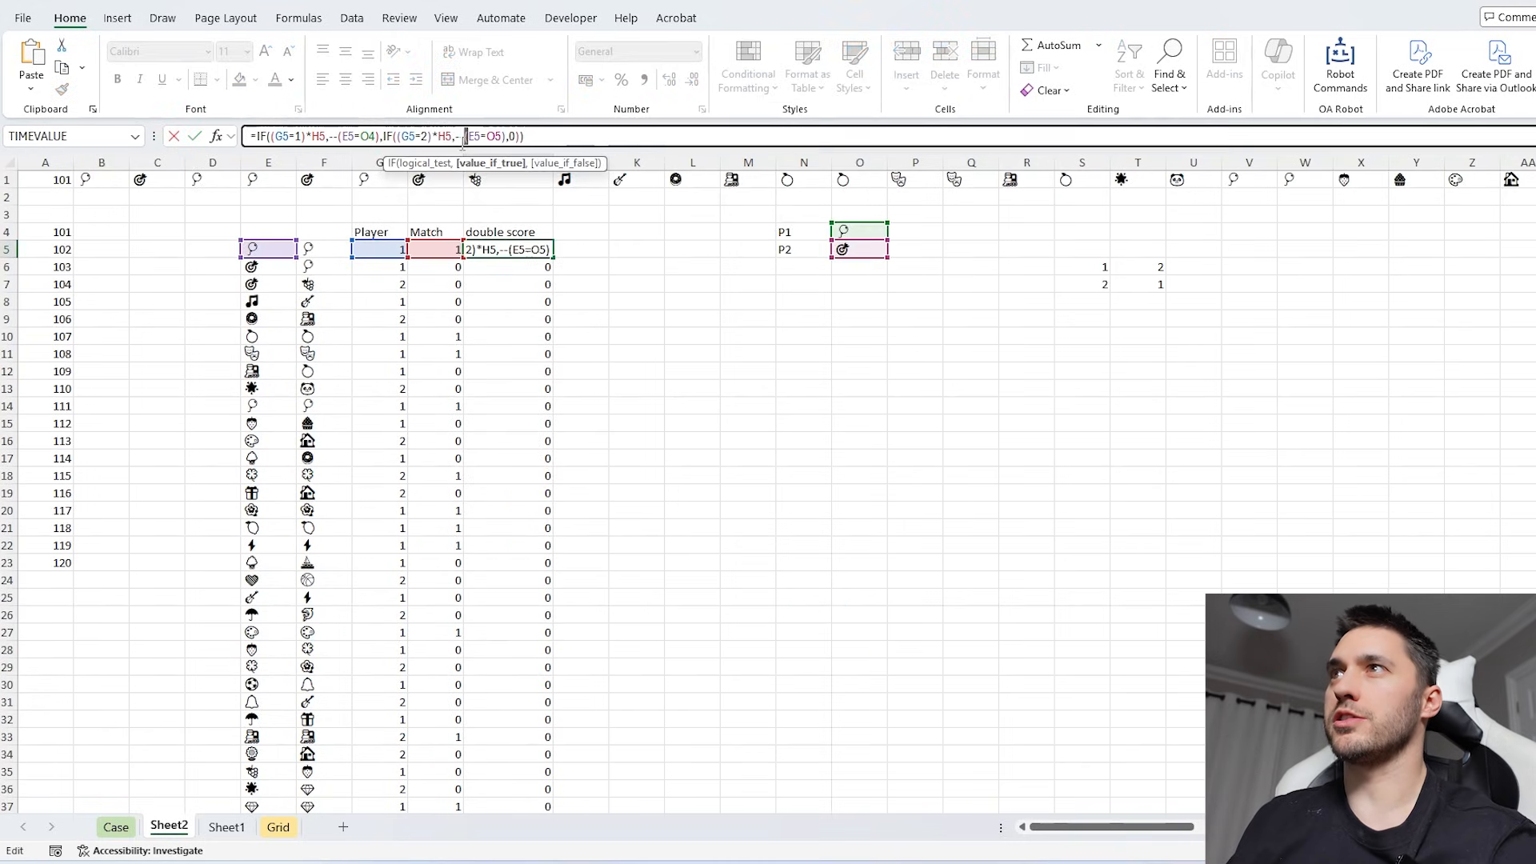
key(F4)
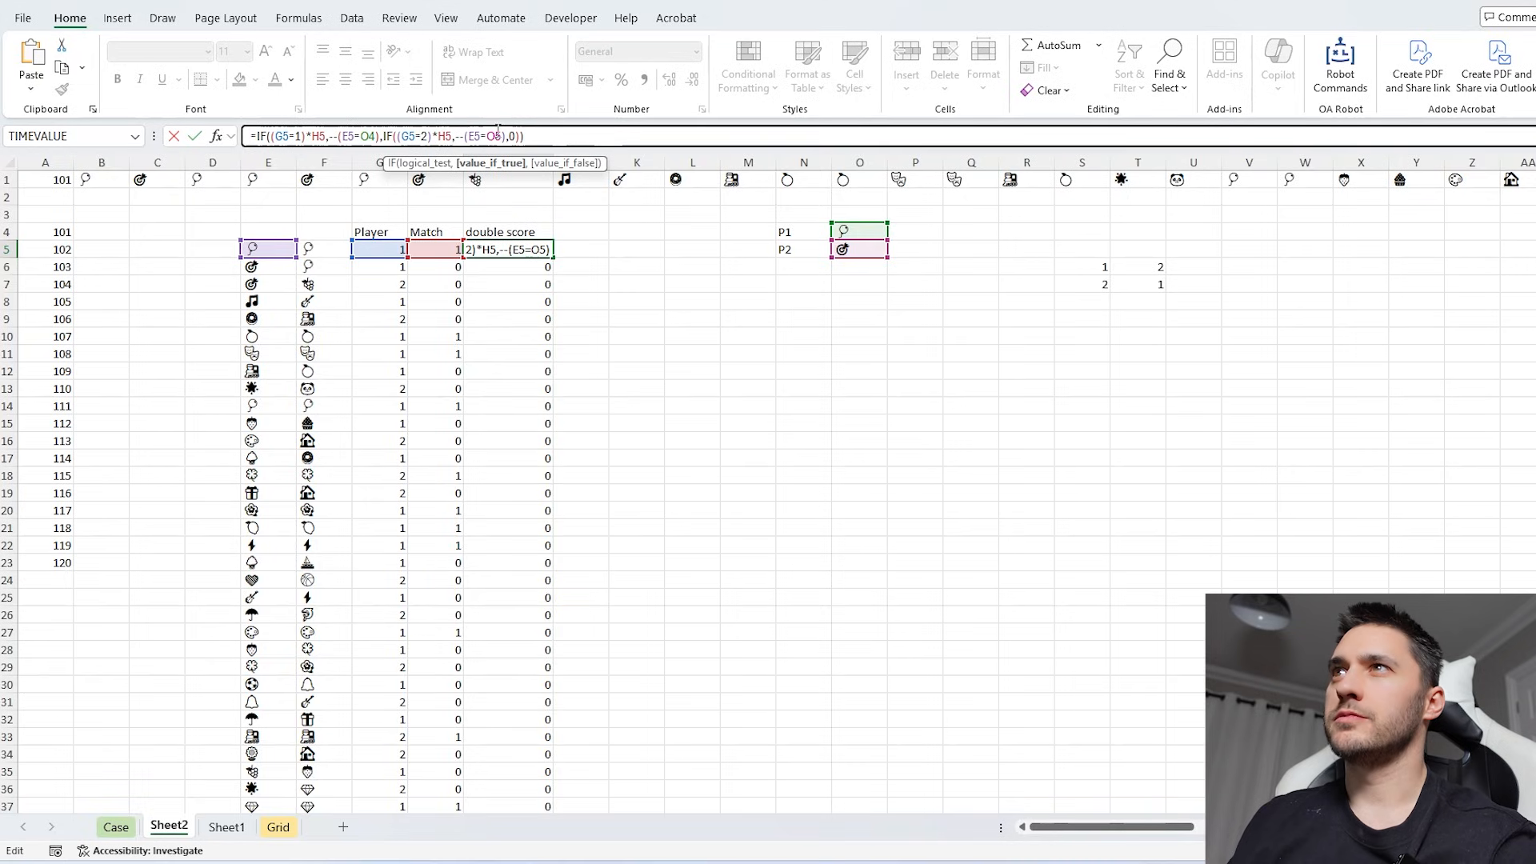
click(376, 136)
key(F4)
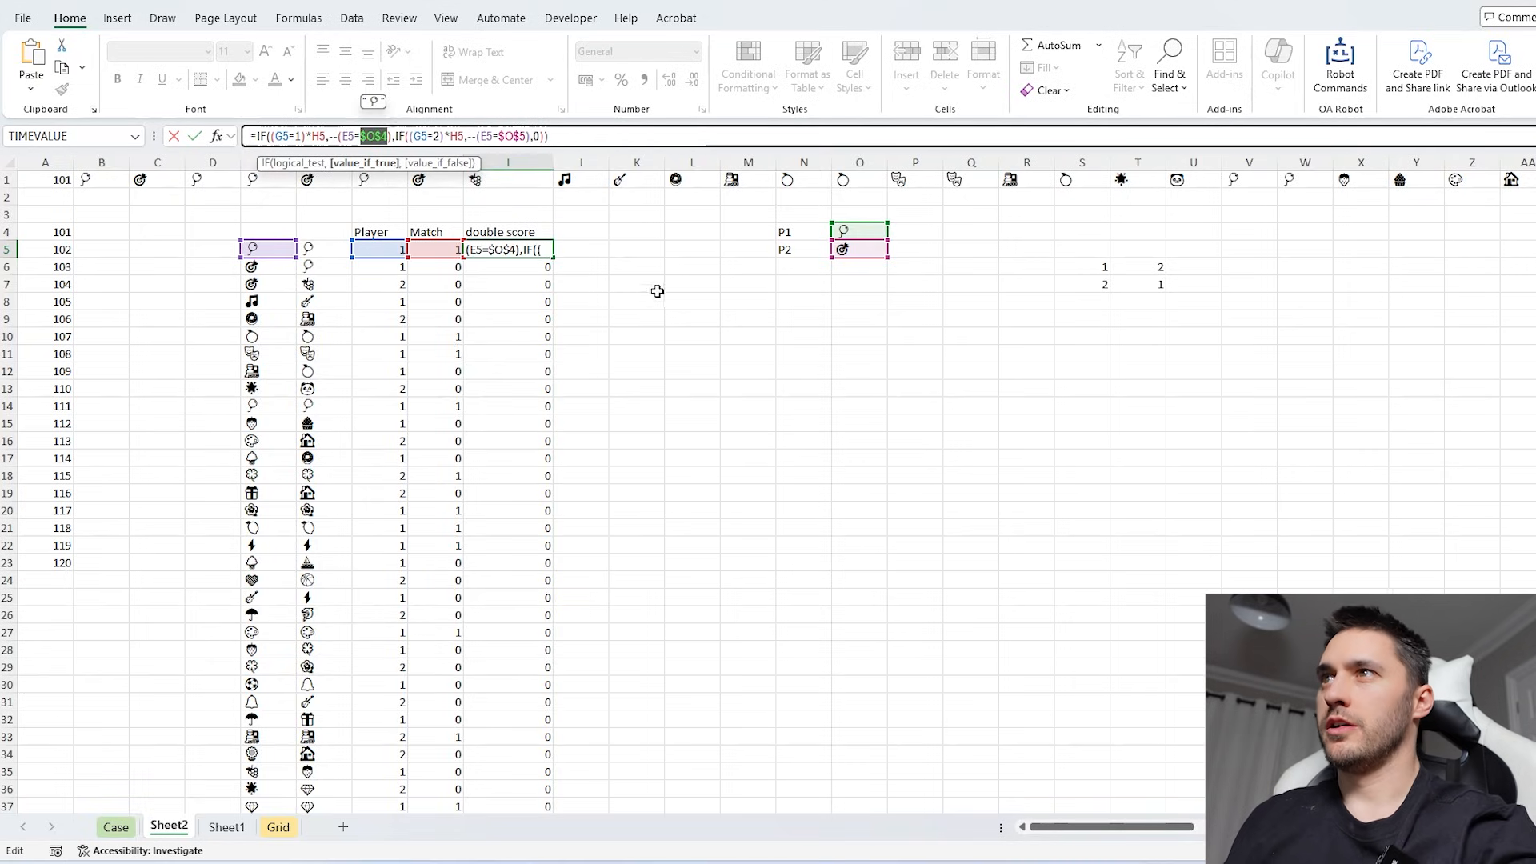
key(Return)
- Fill the double score formula with absolute references from I5 down all turns and review the results
click(536, 251)
double_click(553, 258)
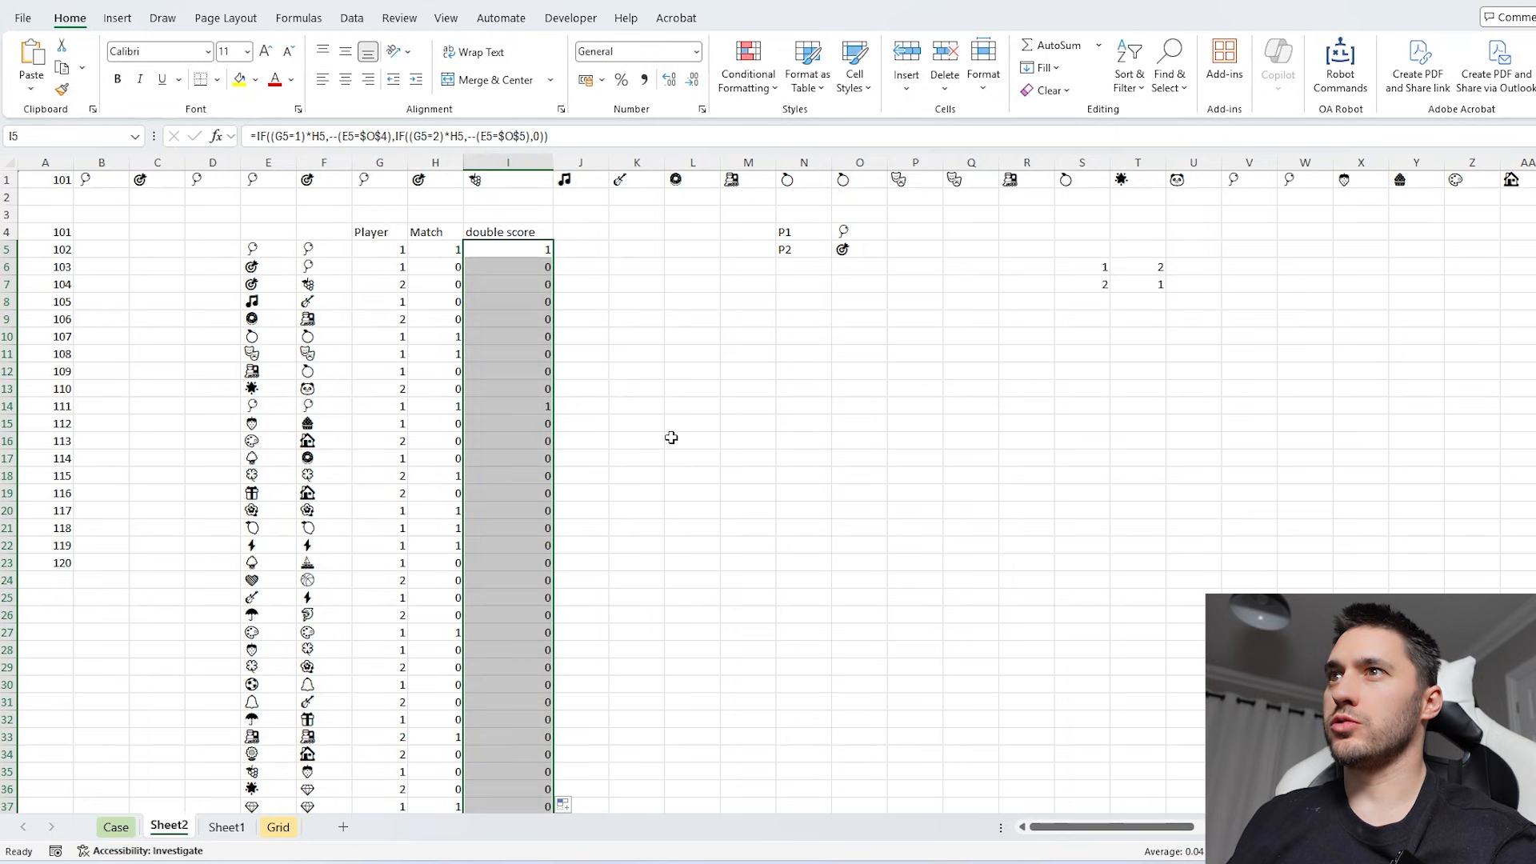
drag(516, 408, 232, 410)
scroll(547, 508, down, 6)
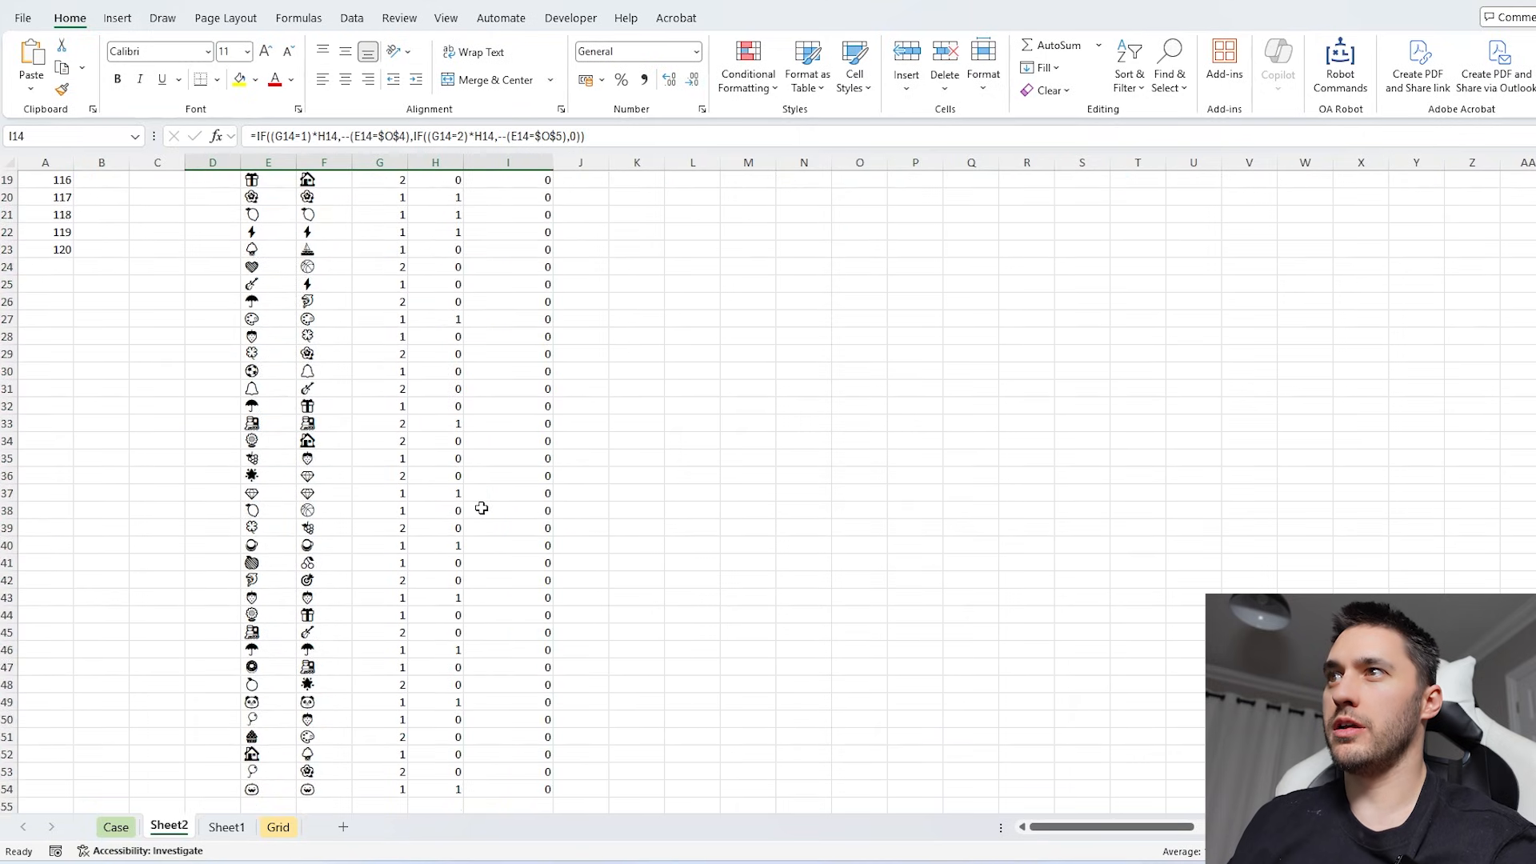
scroll(482, 508, down, 3)
scroll(483, 508, up, 9)
- Set up score columns with player numbers 1 and 2 in J3:K3 and starting scores of 0 in J4:K4
click(581, 233)
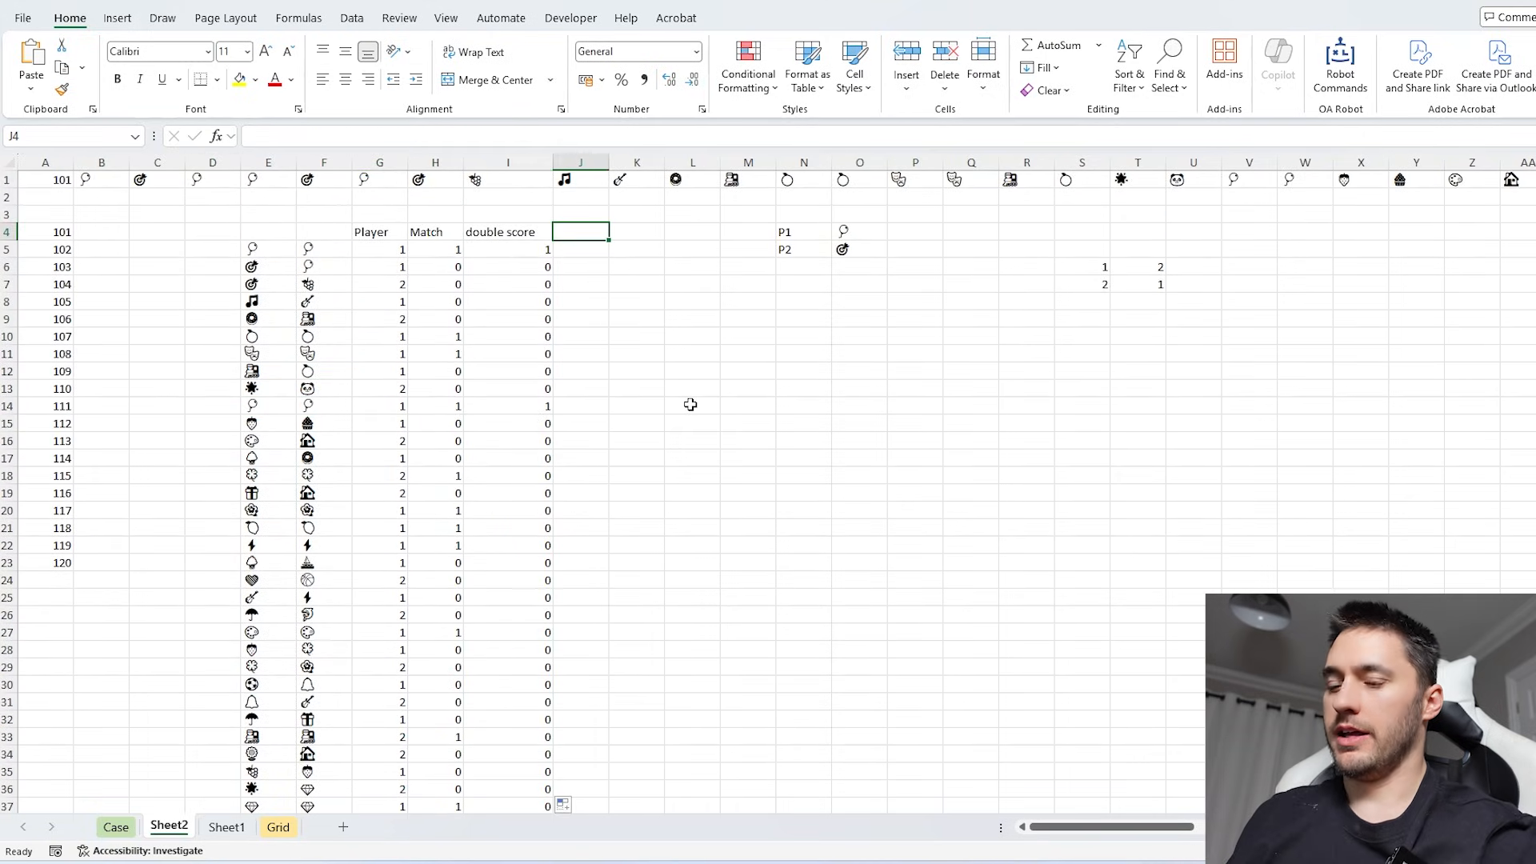
text(0)
key(Right)
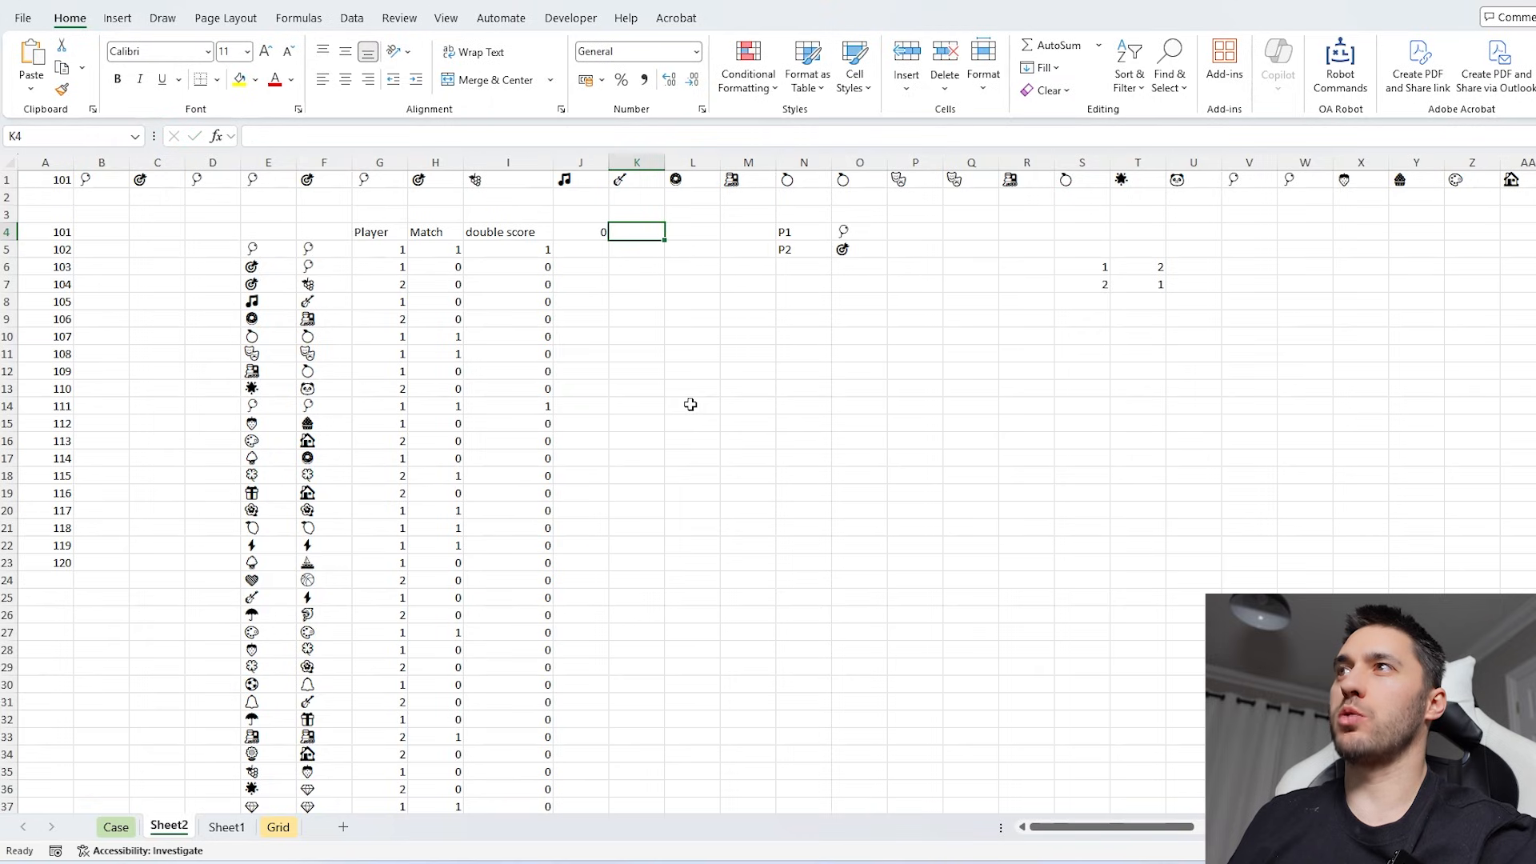
text(0)
key(Right)
key(Up)
key(Left)
key(Left)
text(1)
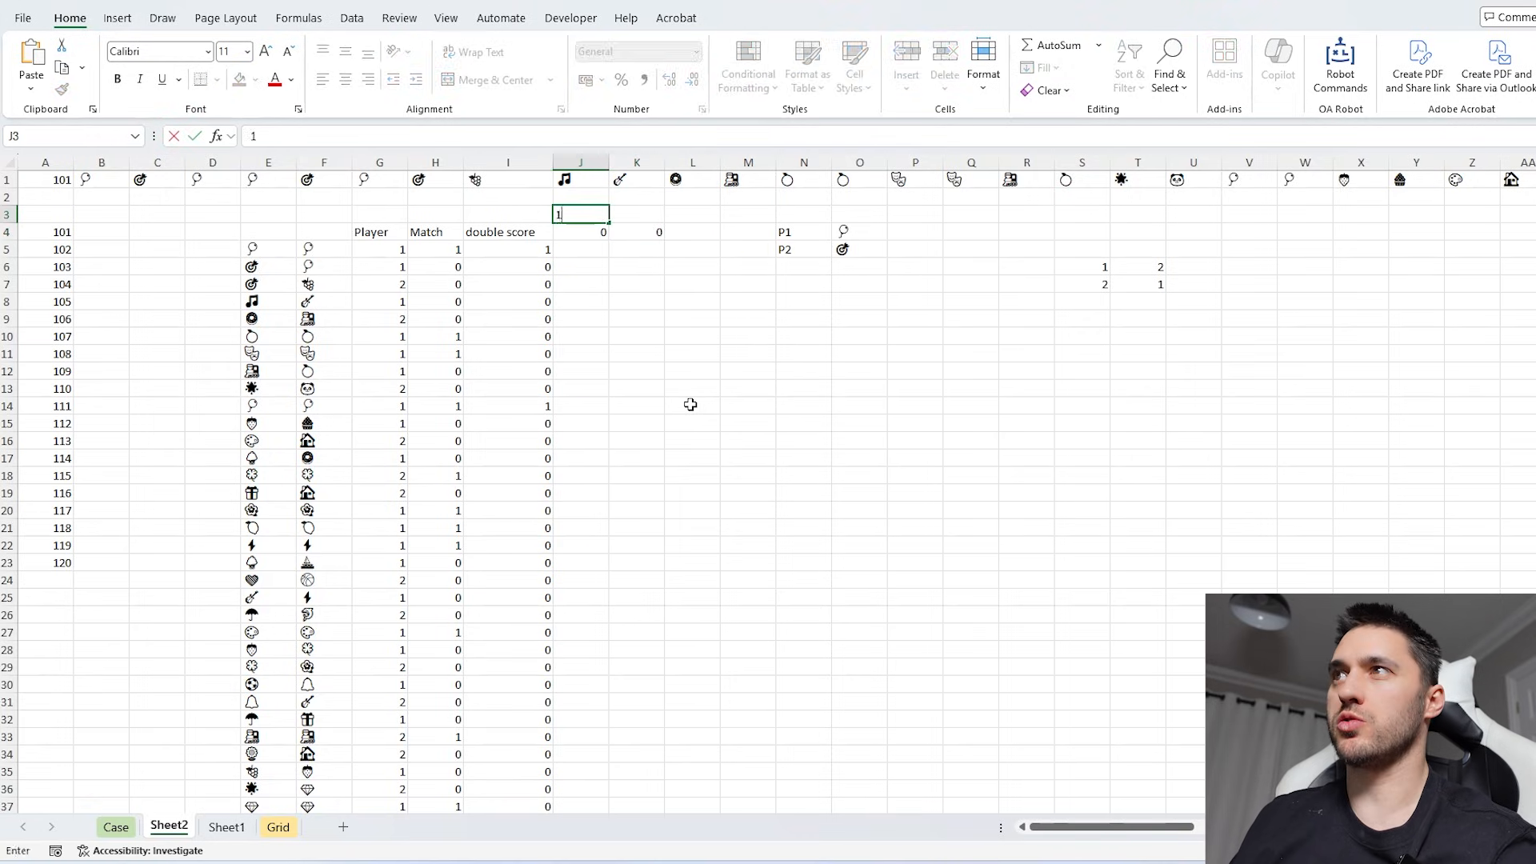
key(Right)
text(2)
key(Return)
- Start player 1's running score formula in J5 with an IF testing whether G5=$J$3
key(Left)
key(Down)
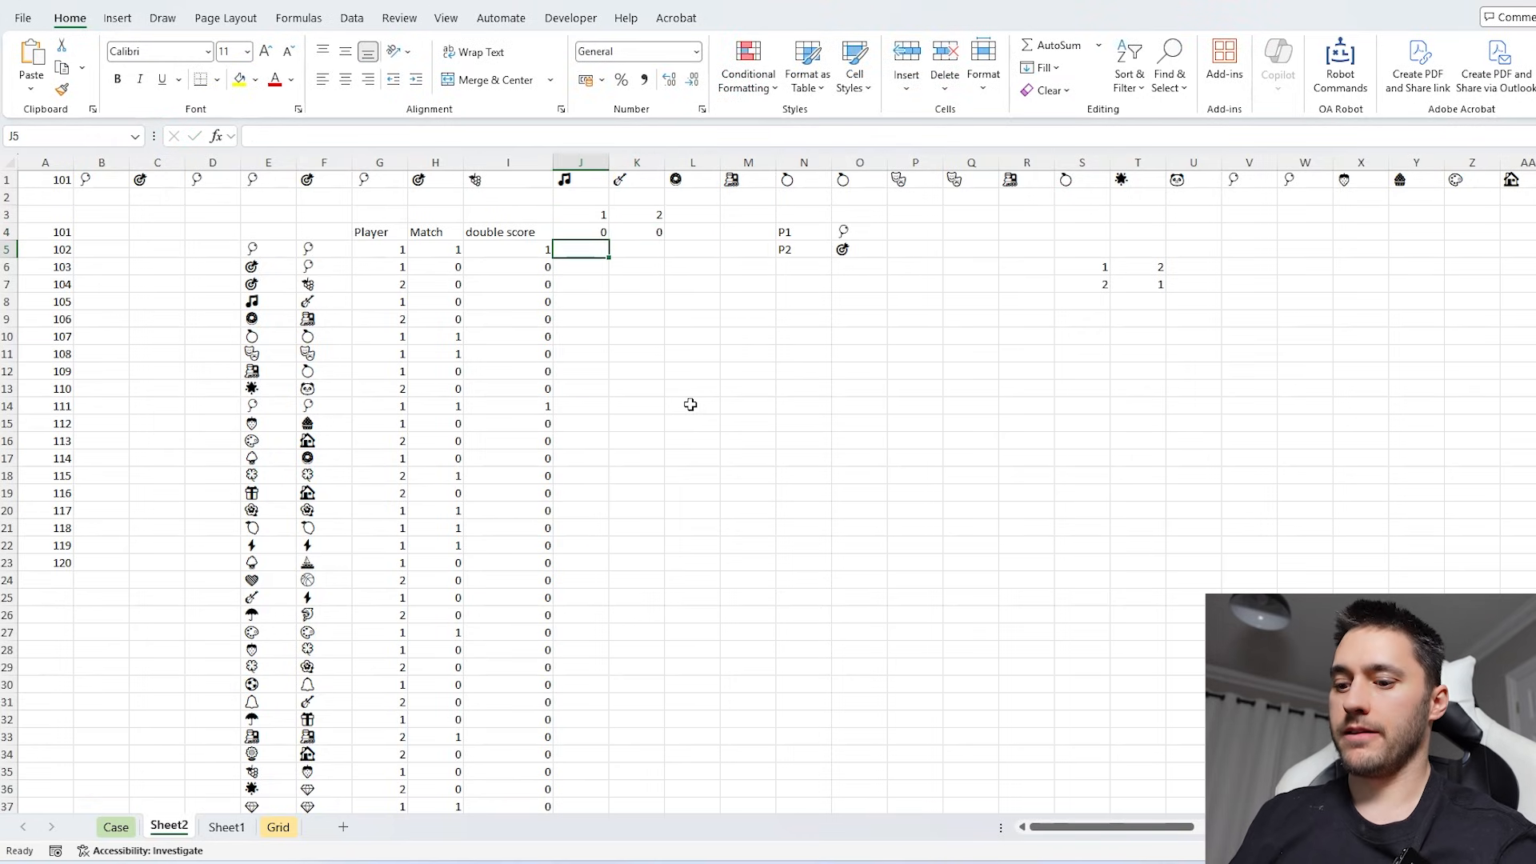
text(=if)
key(Tab)
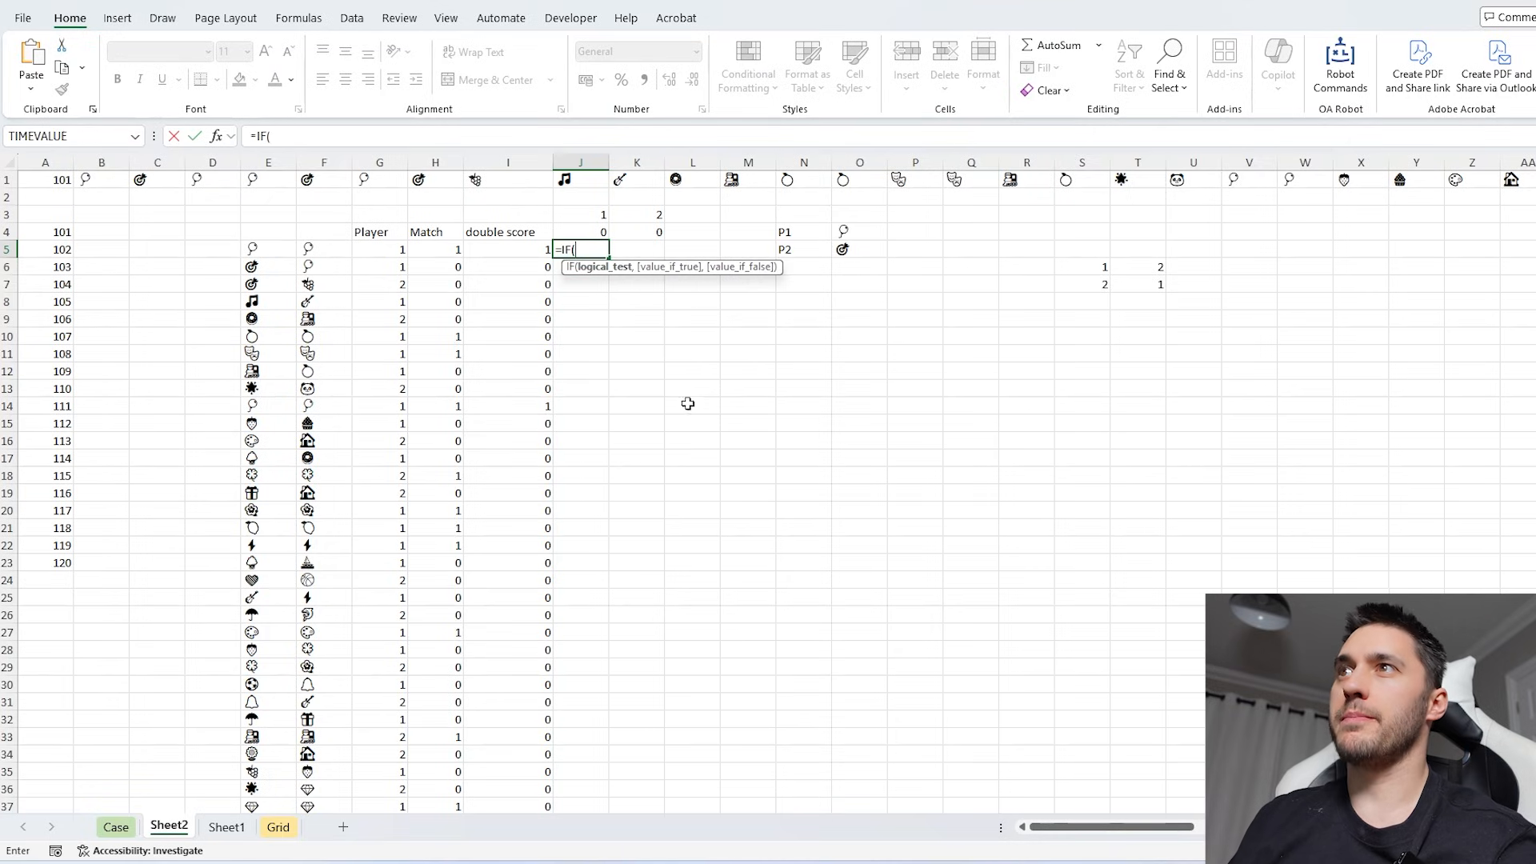
click(392, 252)
text(=)
click(596, 215)
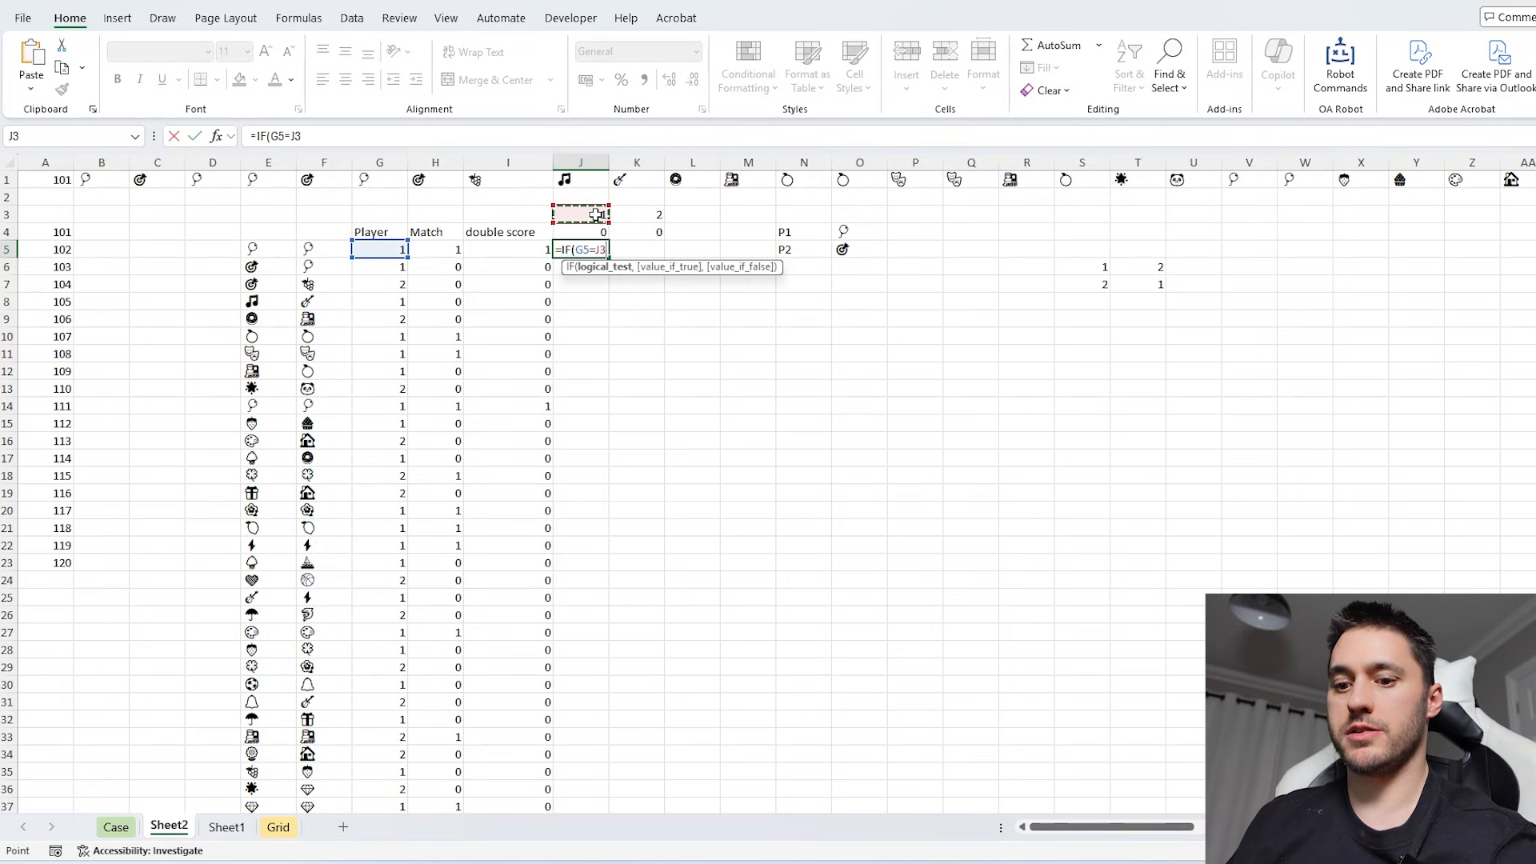
key(F4)
text(,)
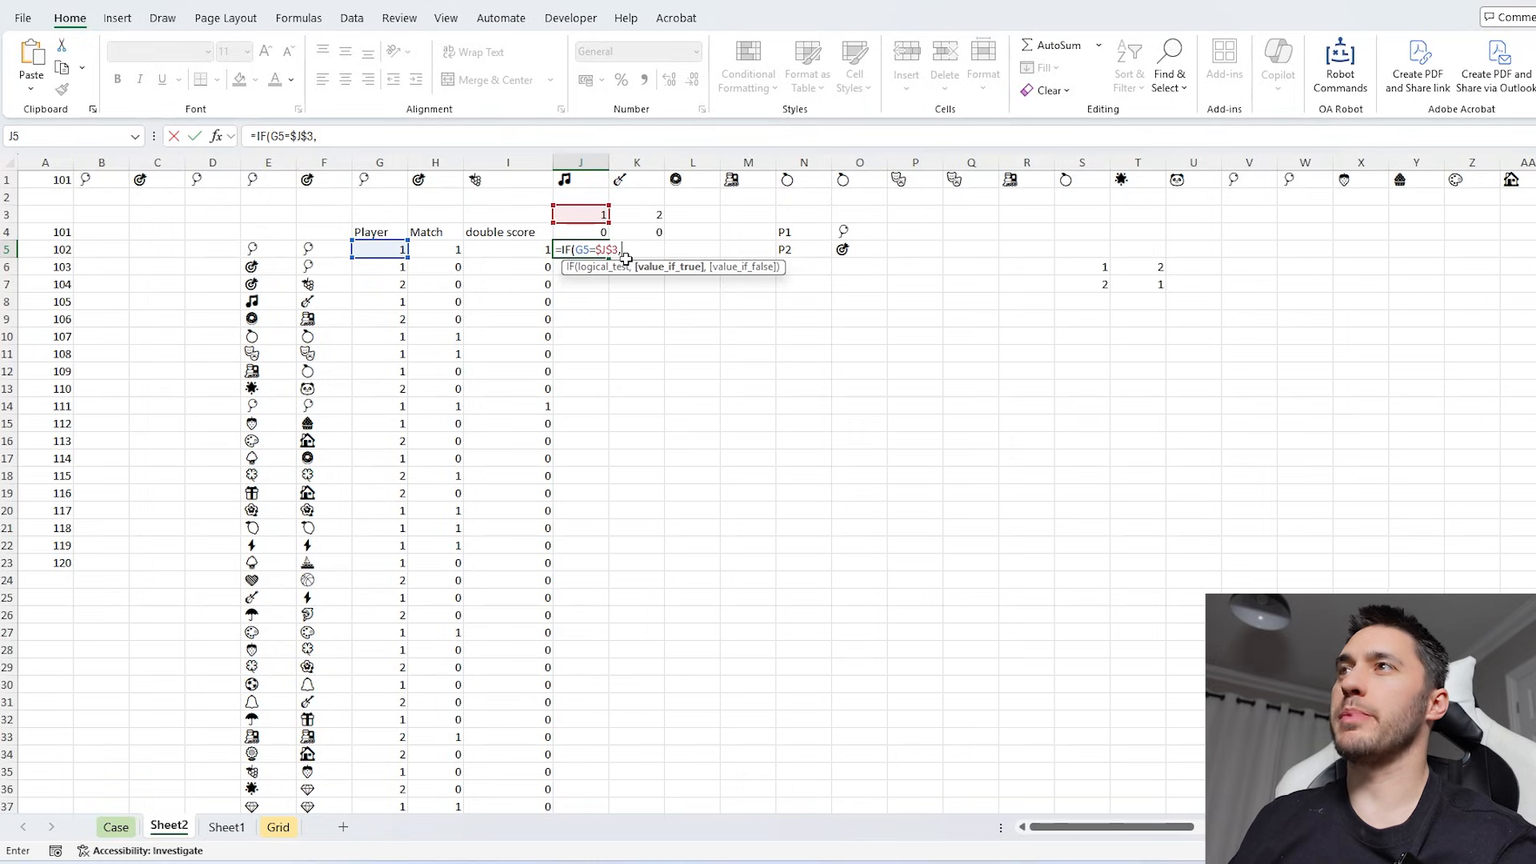
- Enter the parenthesised sum (H5+J4) as the value if true in J5's running score formula
key(Left)
key(Left)
text(+)
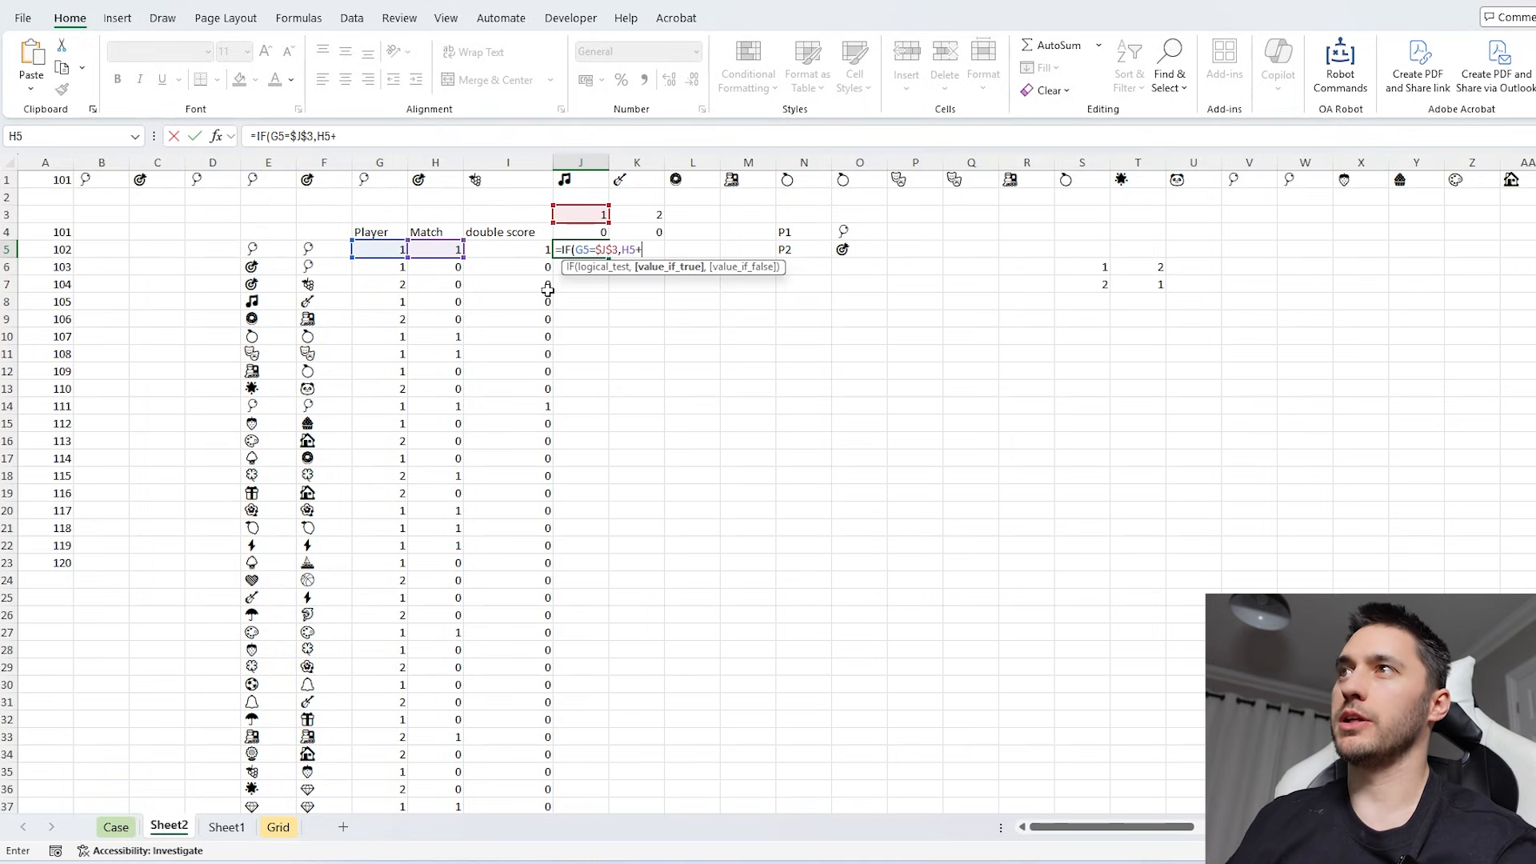
click(604, 239)
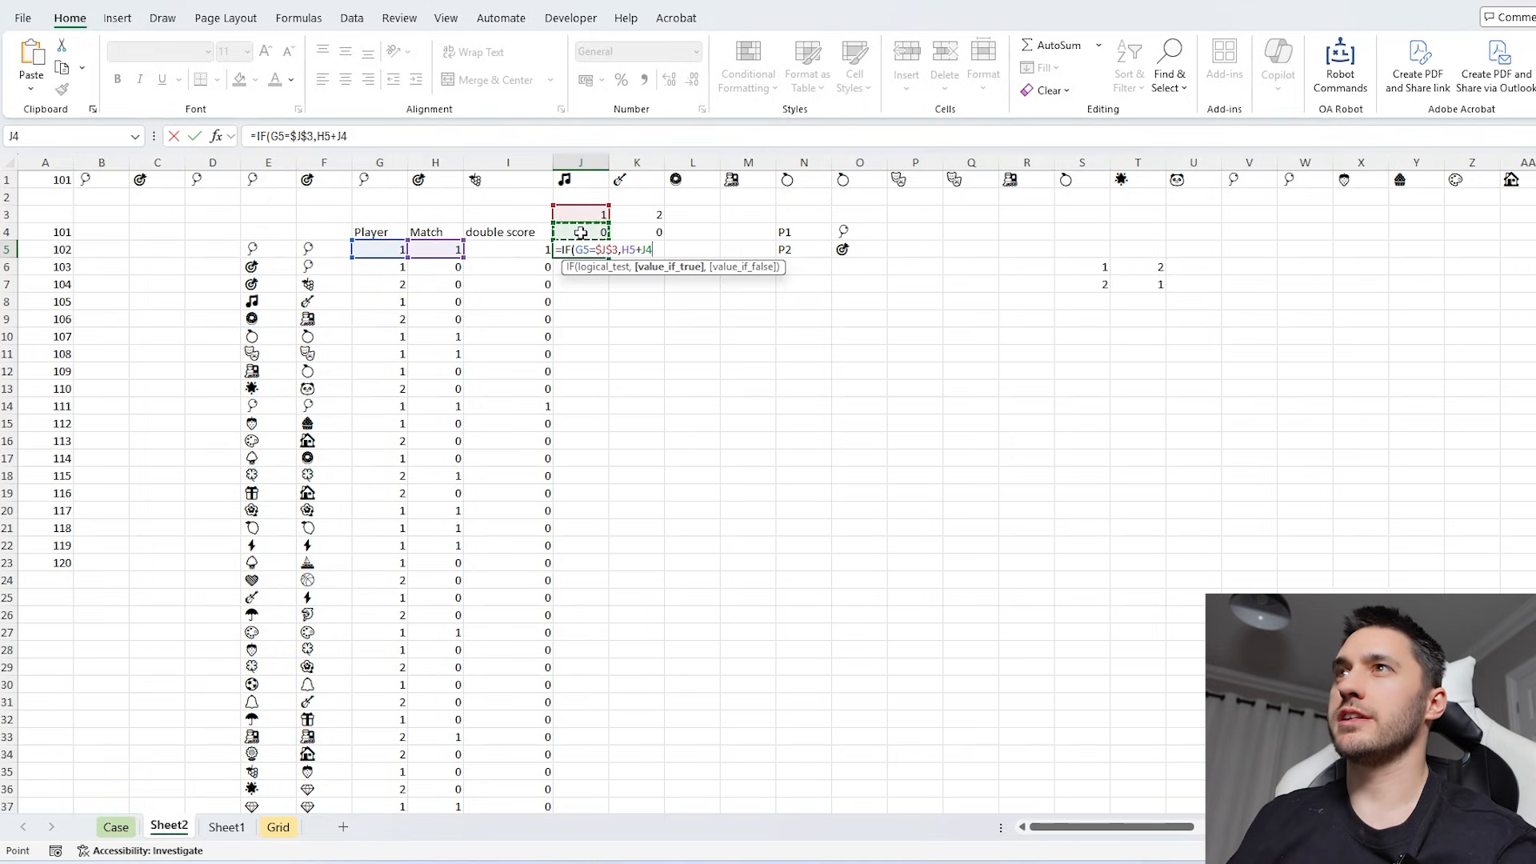
click(364, 134)
text())
click(318, 136)
text(()
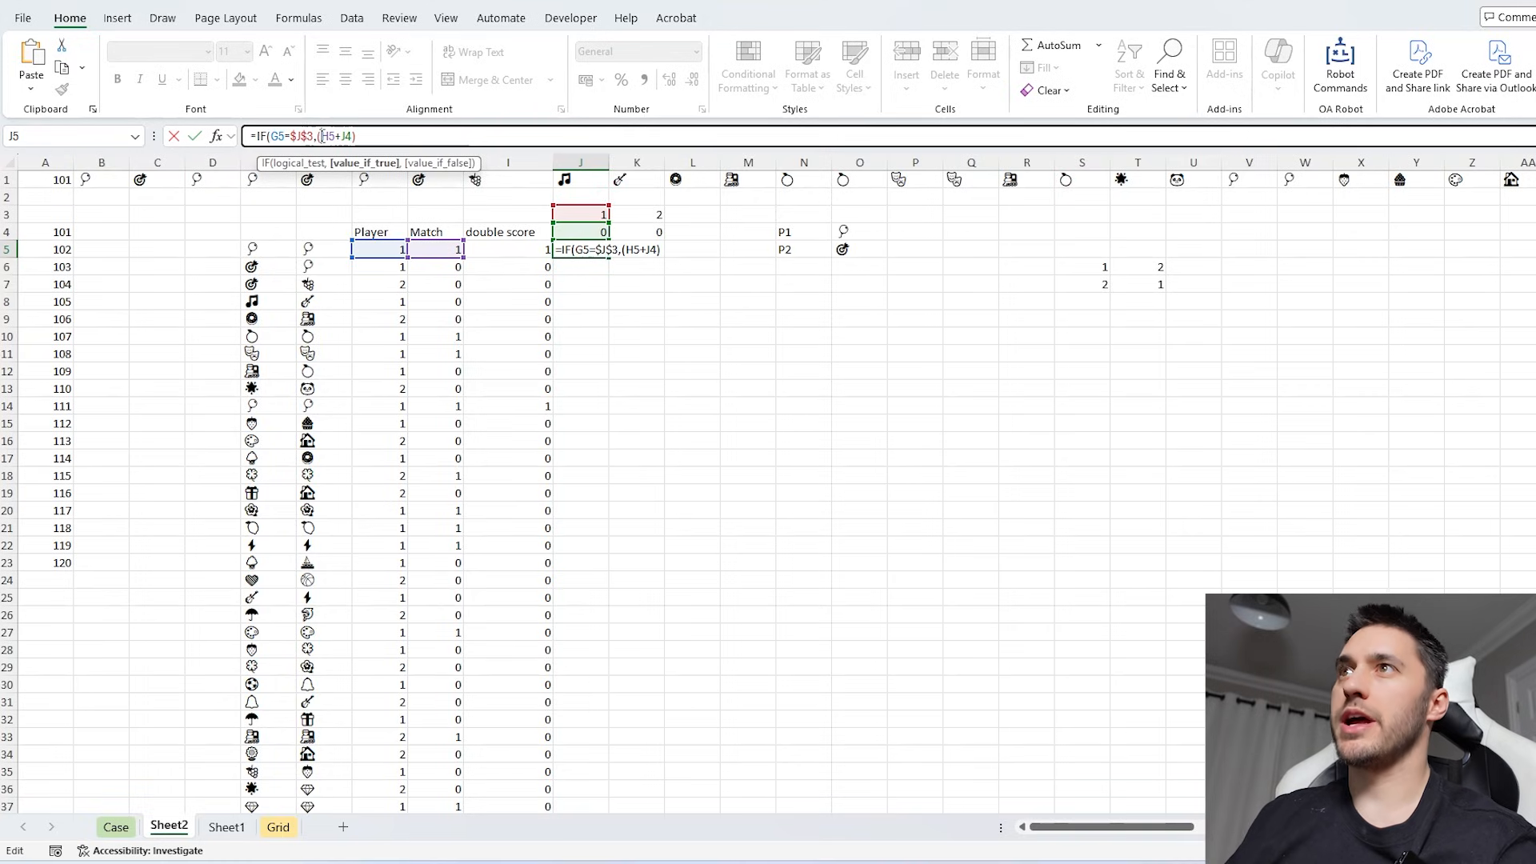
text(*IF()
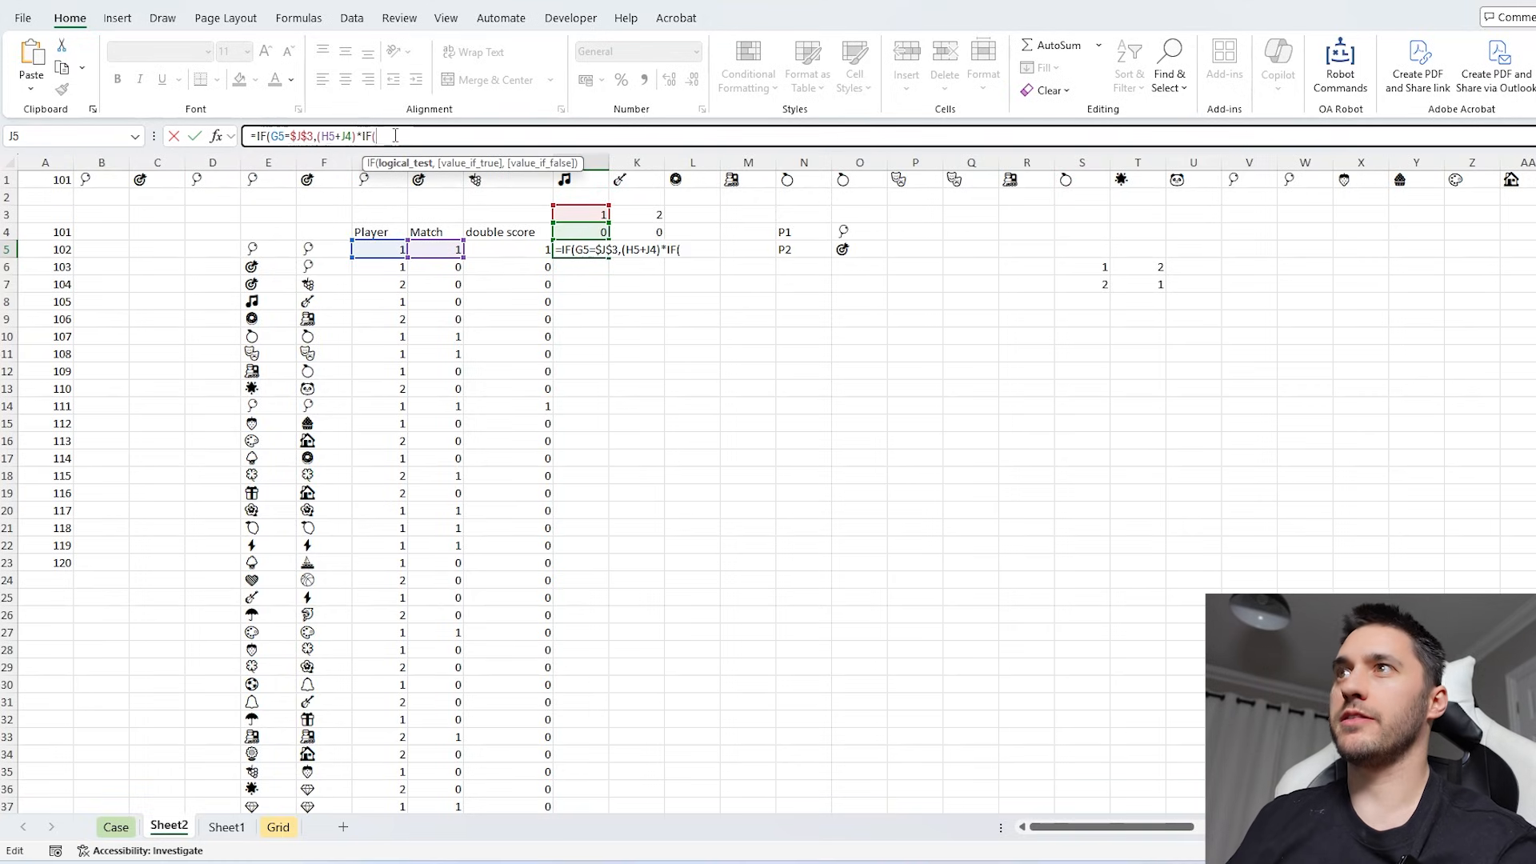
- Multiply the sum by IF(I5,2,1) so J5's score doubles on double score turns
click(508, 252)
text(,)
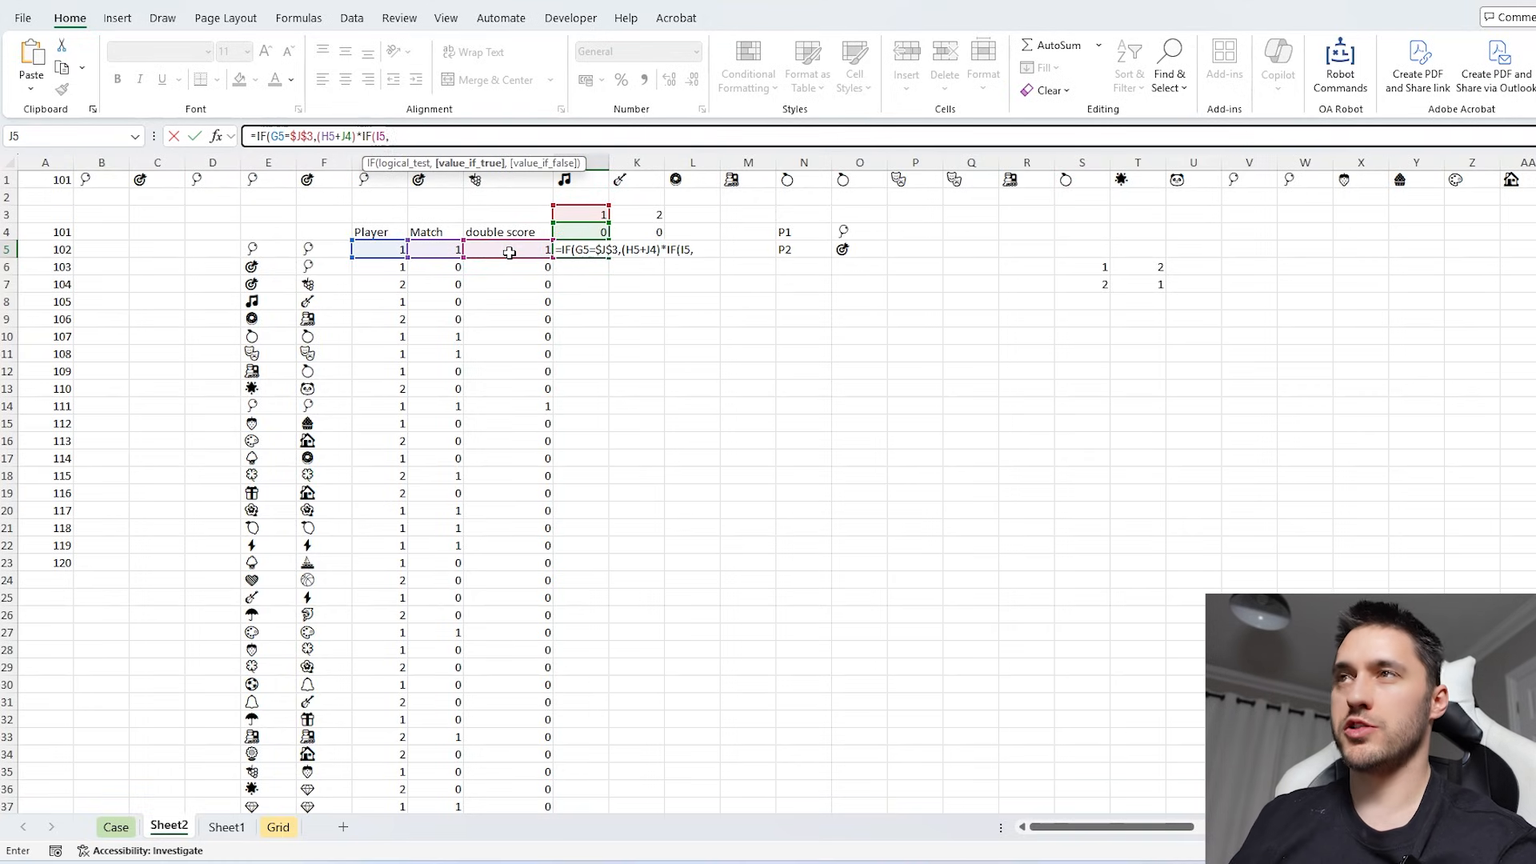
text(2,1))
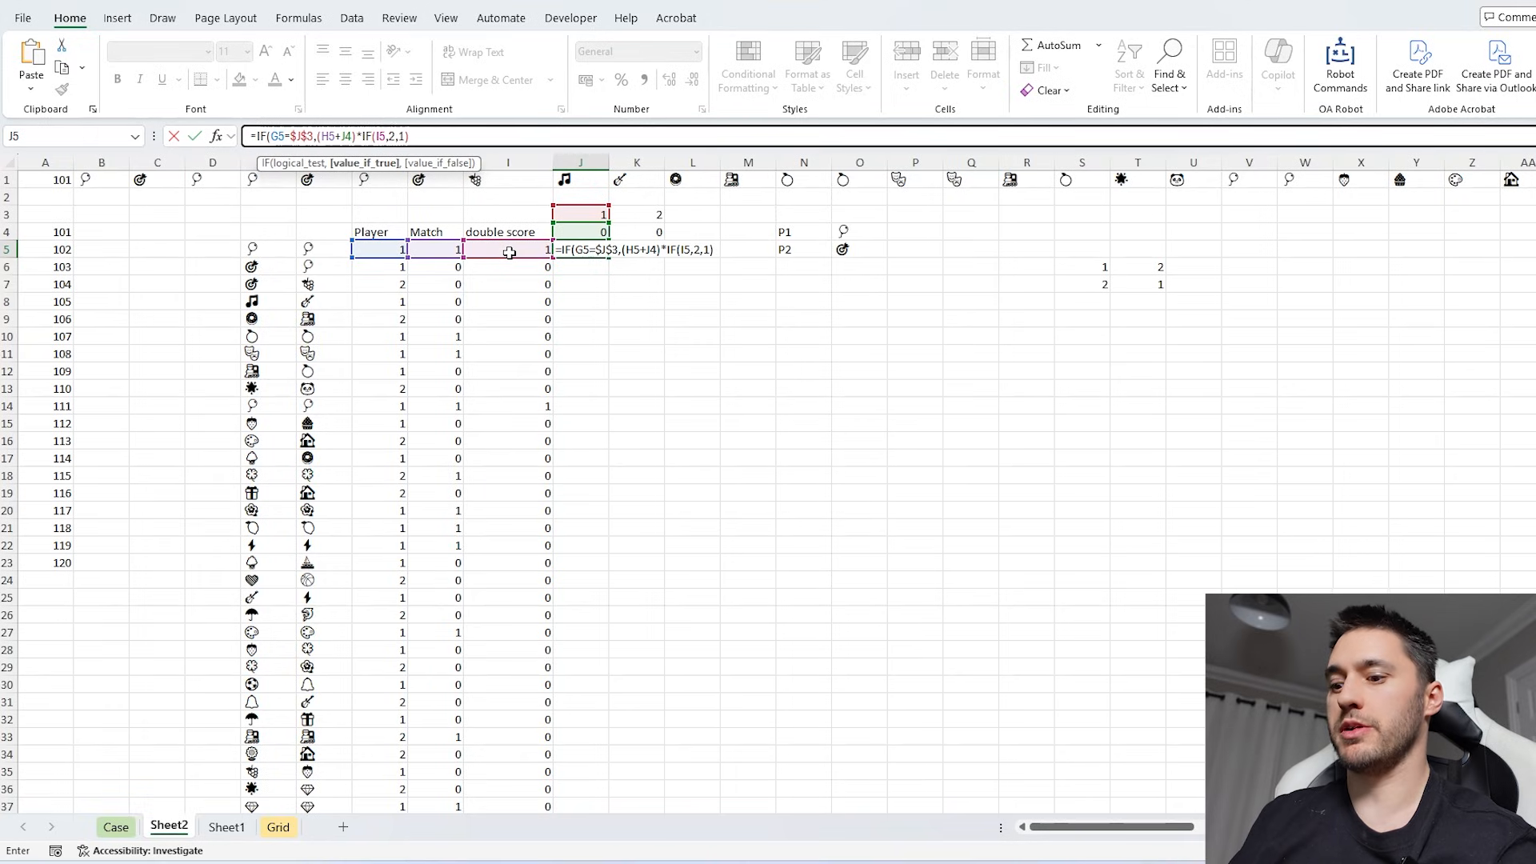
text())
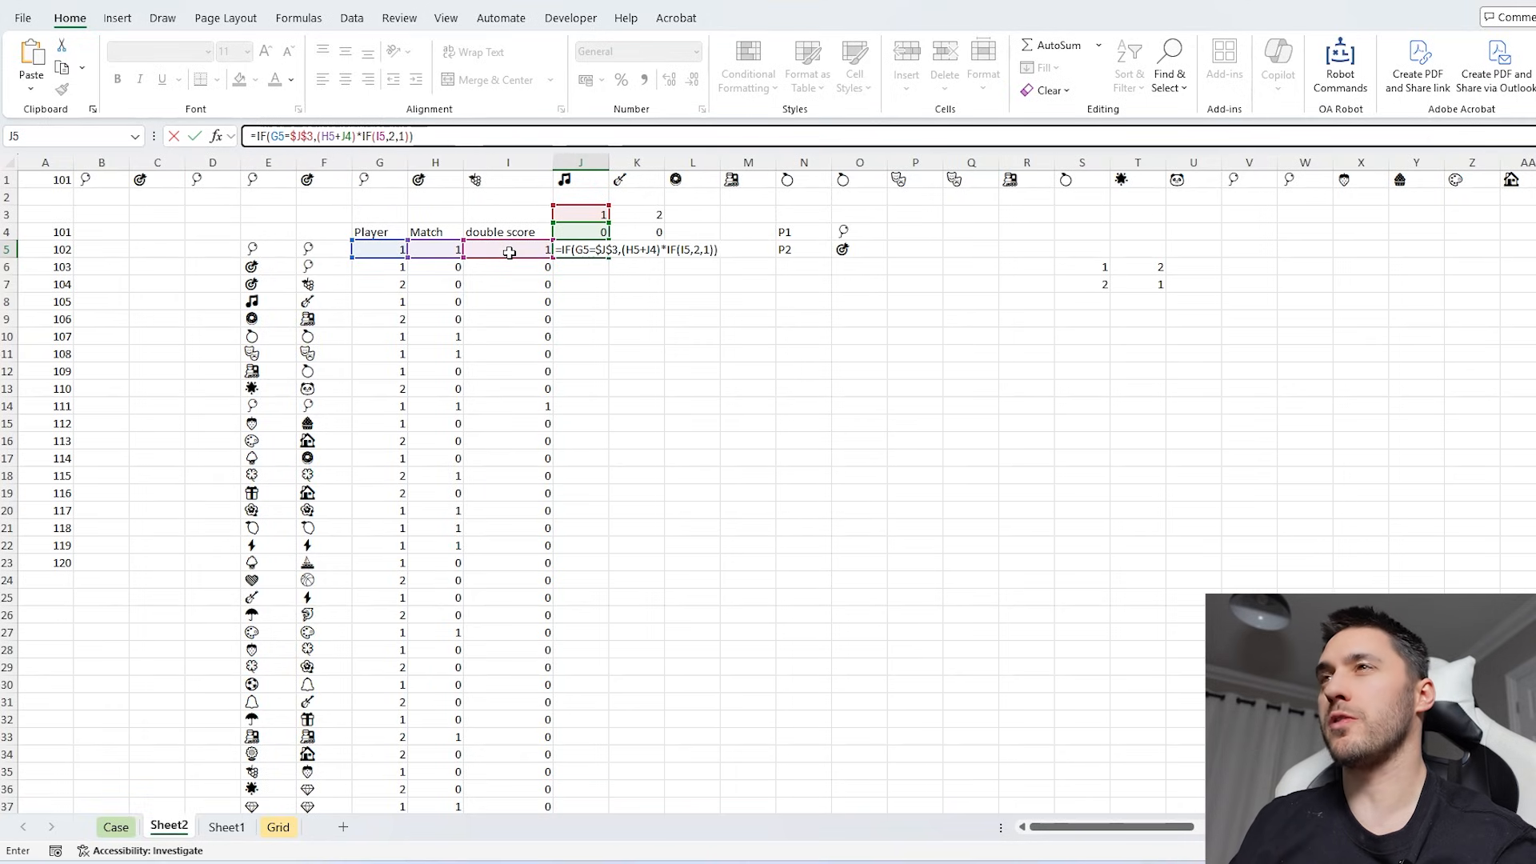
key(BackSpace)
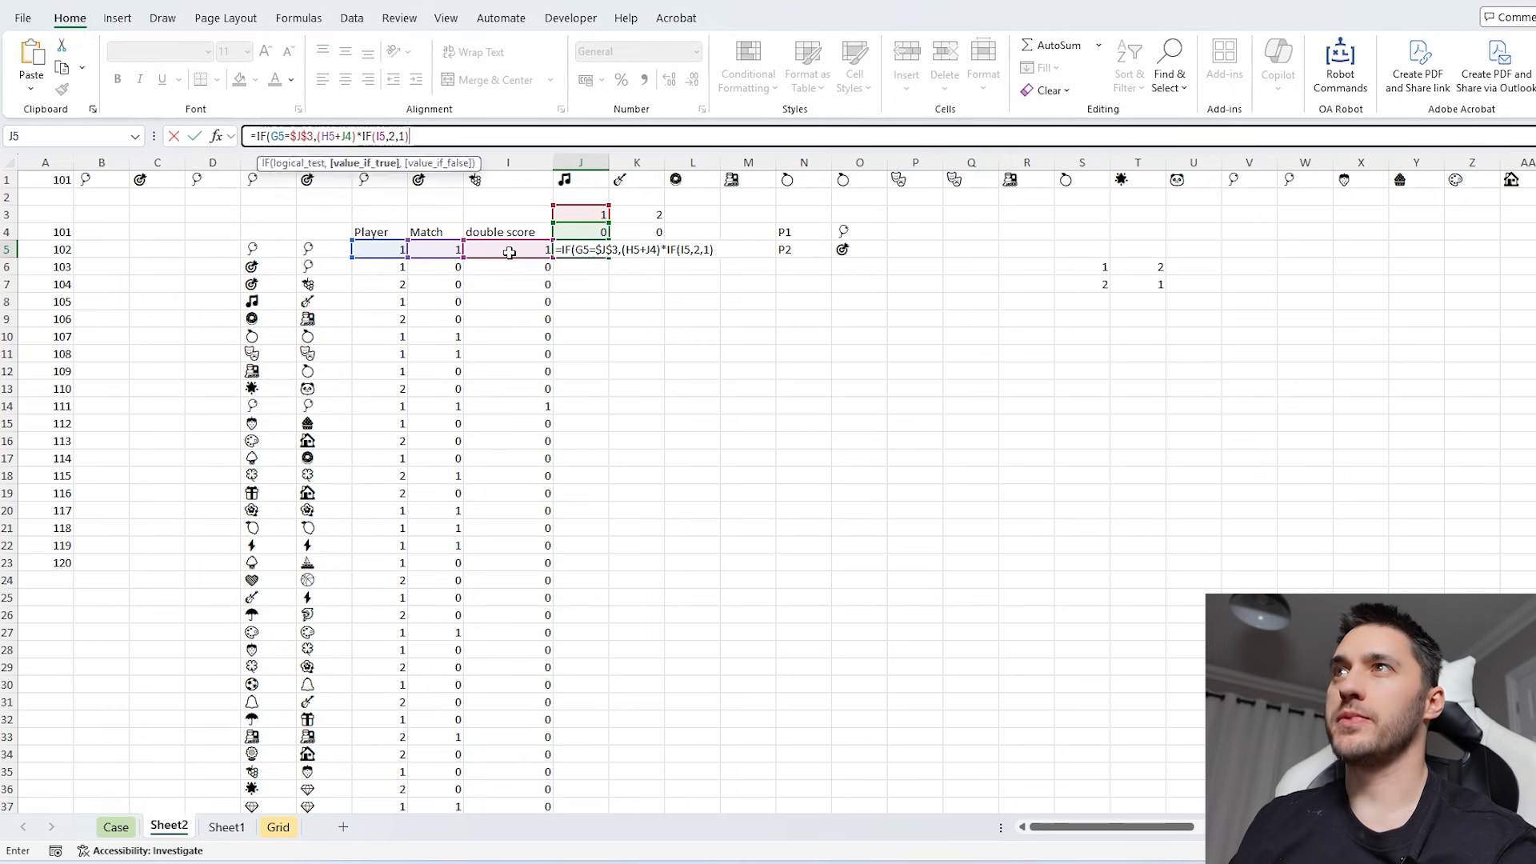
- Complete J5's formula with the previous score J4 as the value if false and fill it down all turns
text(,)
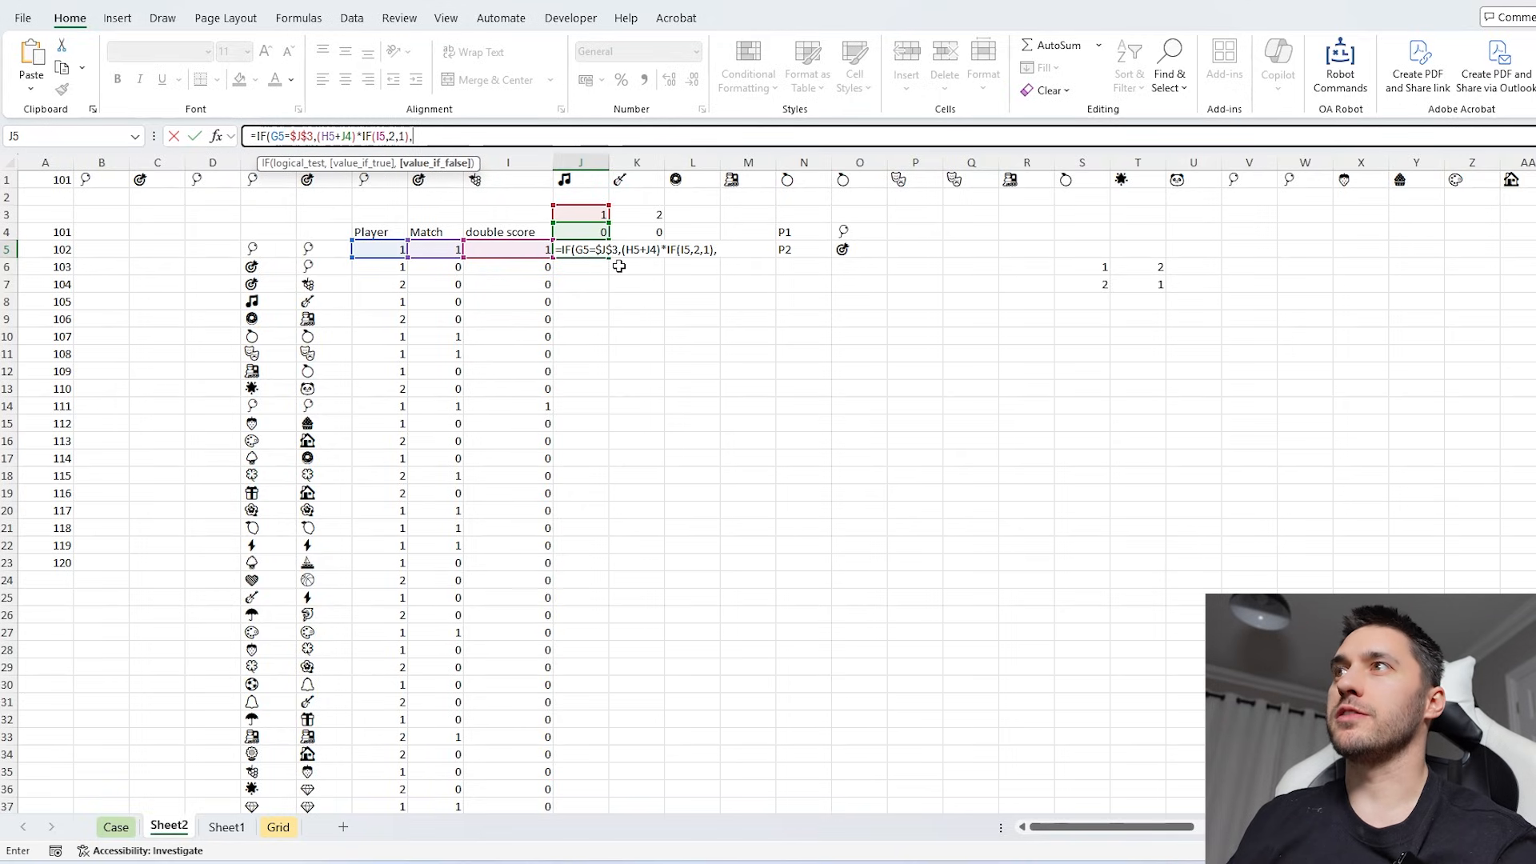
click(590, 231)
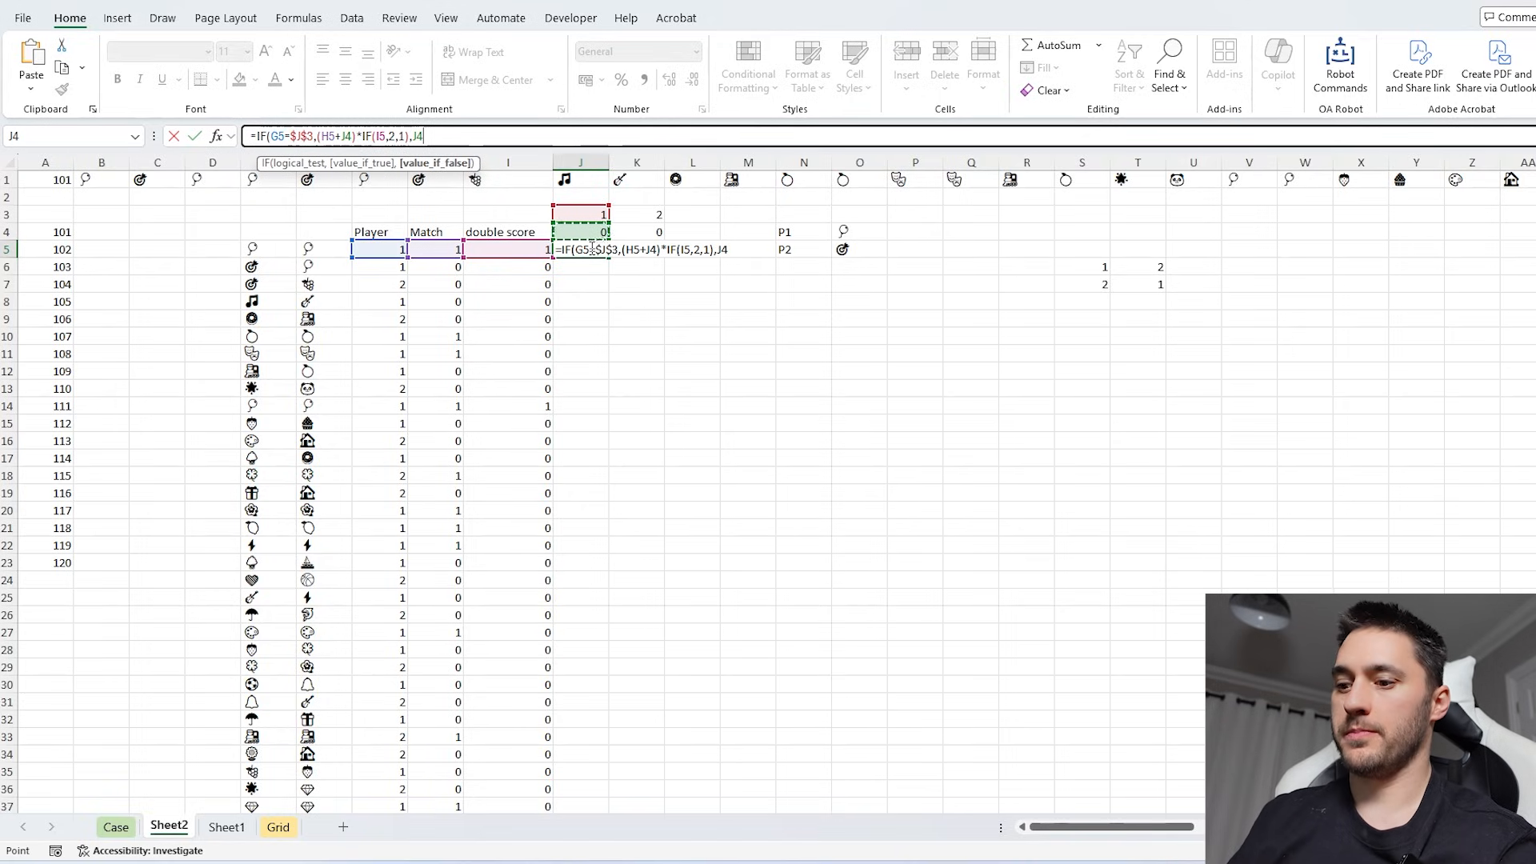
text())
key(Return)
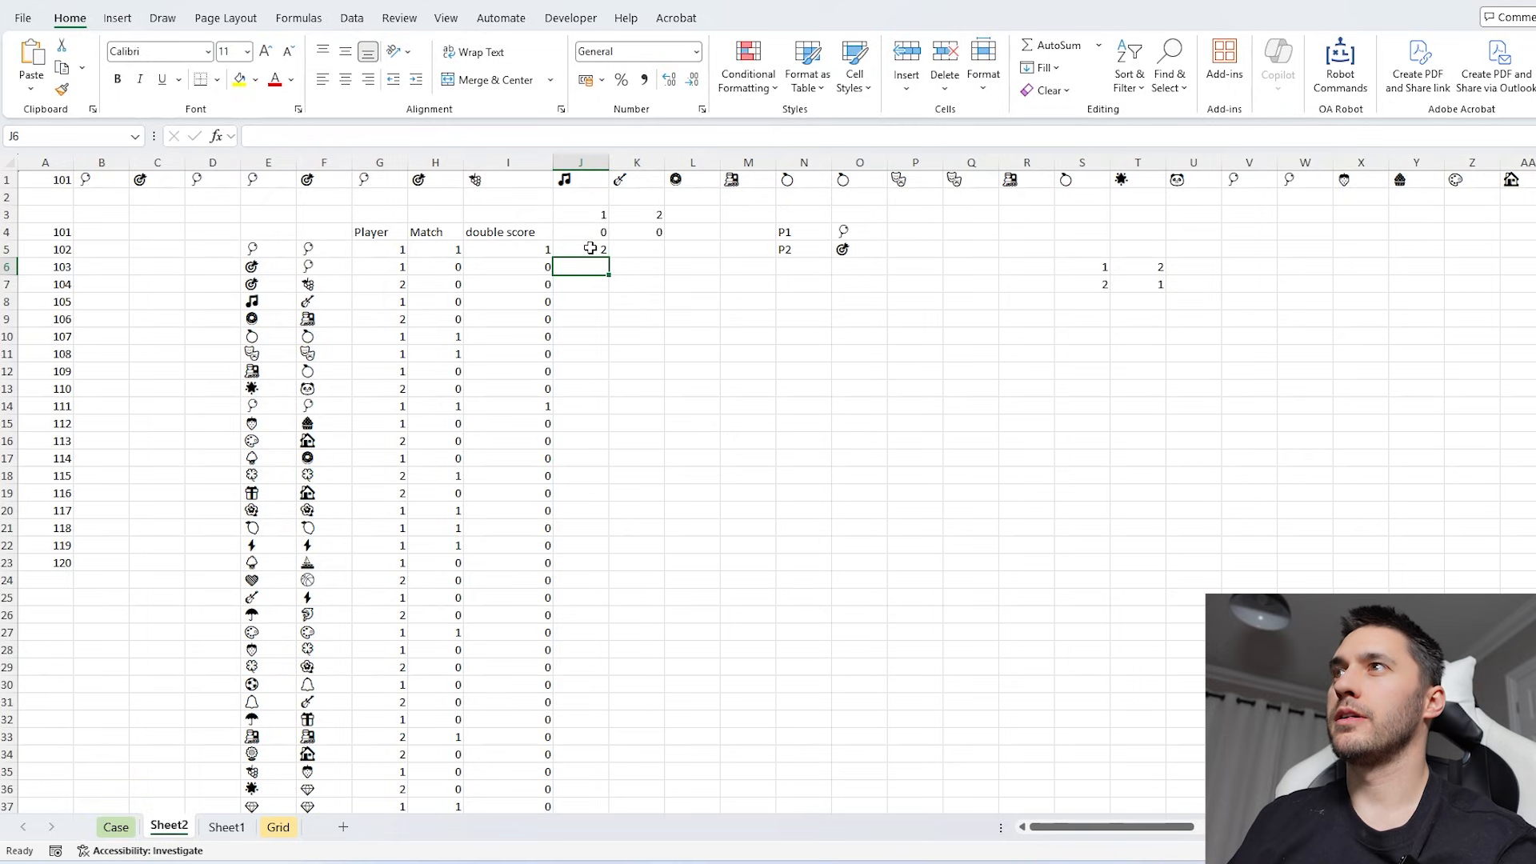
click(590, 248)
double_click(609, 257)
- Copy the text of J5's running score formula into K5 for player 2
click(593, 253)
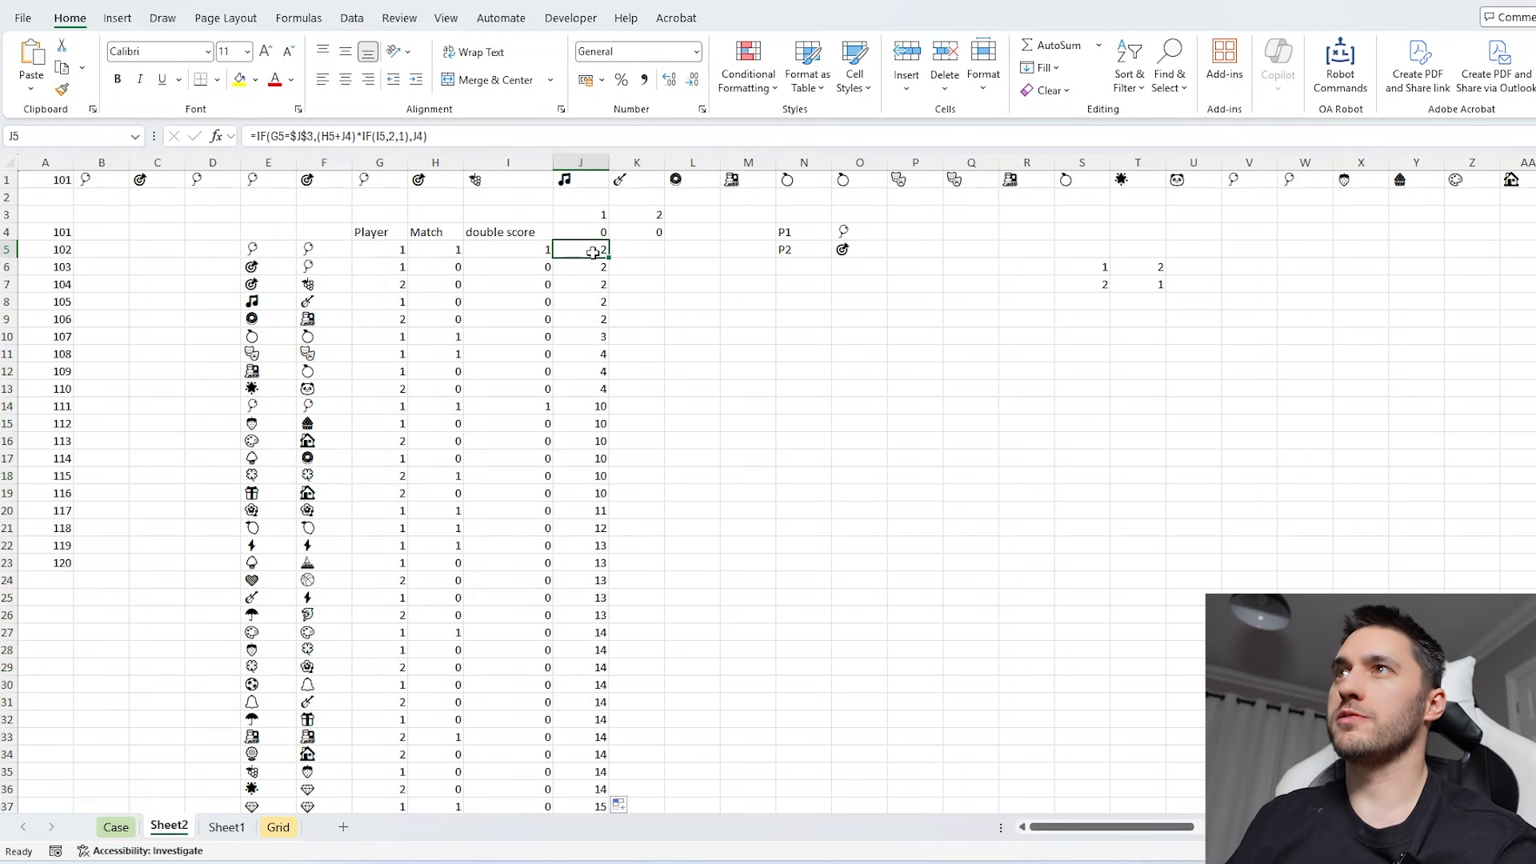
drag(430, 136, 251, 136)
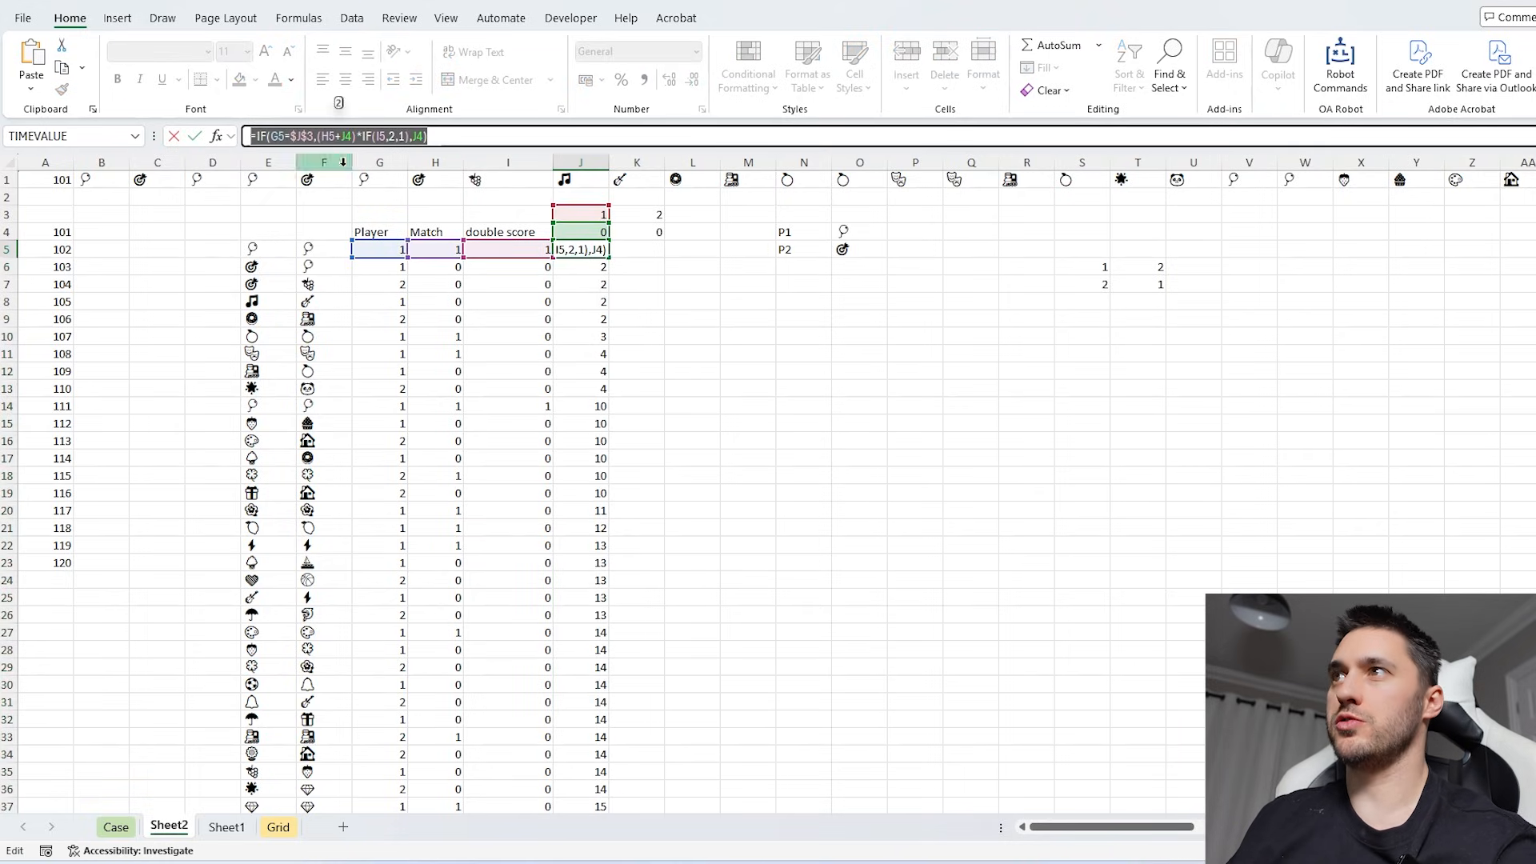
key(ctrl+c)
key(Escape)
click(651, 248)
key(ctrl+v)
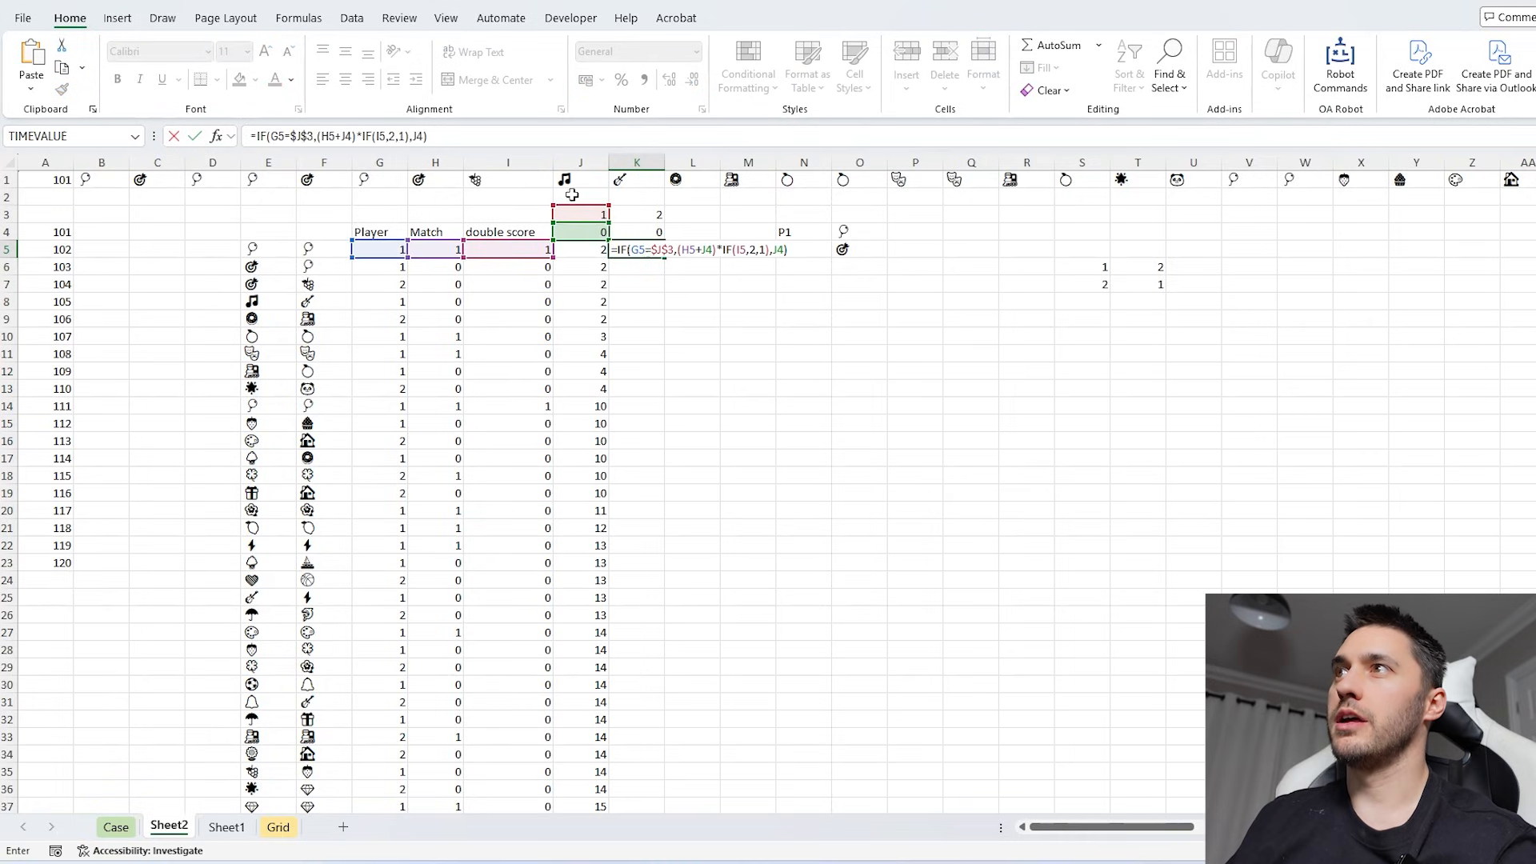
- Point K5's formula at $K$3 and K4 instead of column J and fill it down all turns
drag(600, 213, 638, 227)
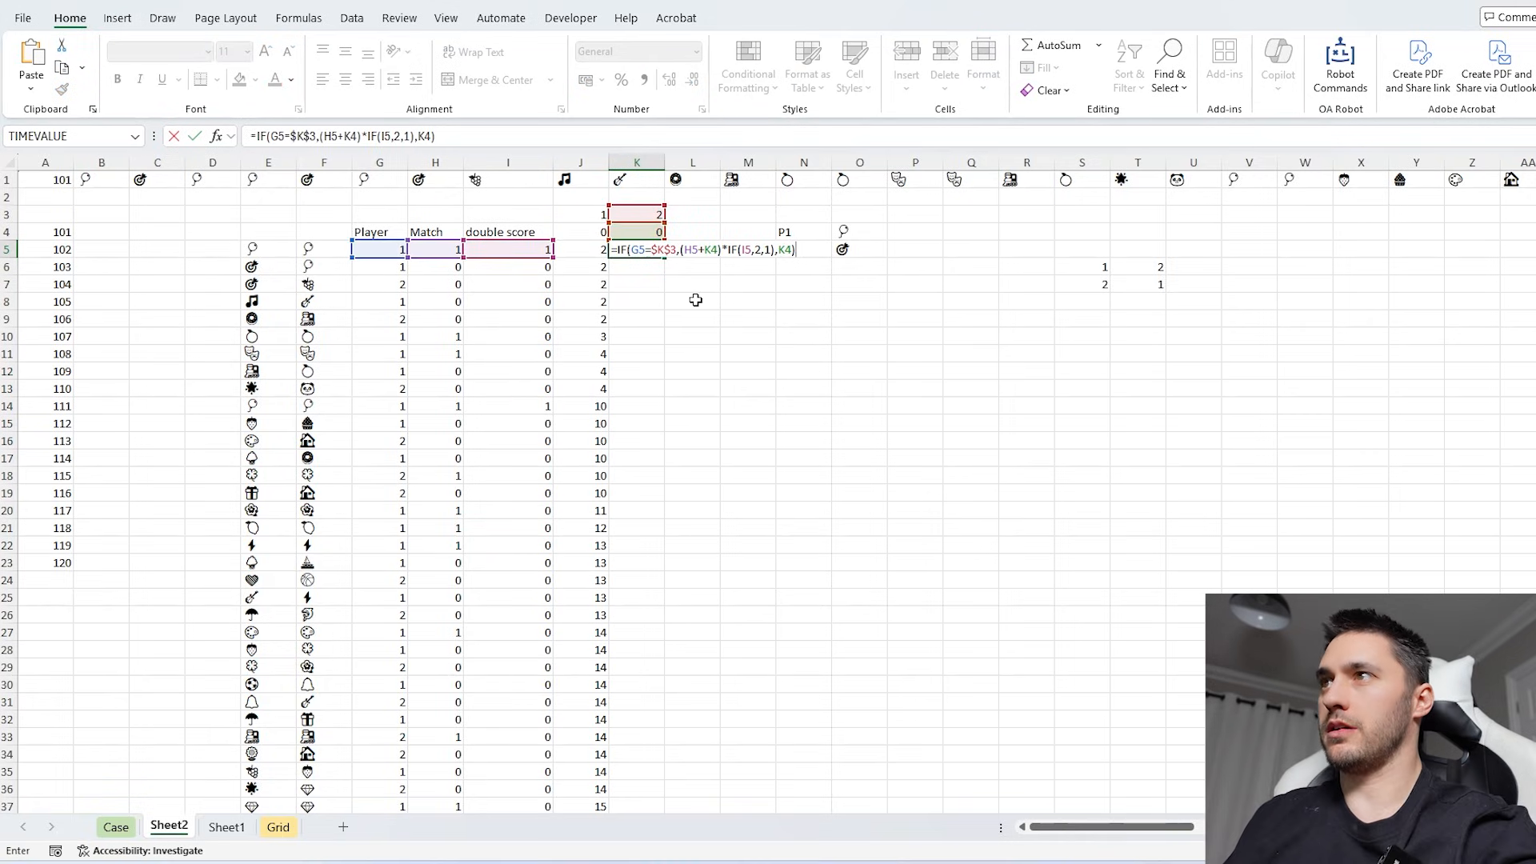
key(Return)
click(654, 250)
double_click(665, 257)
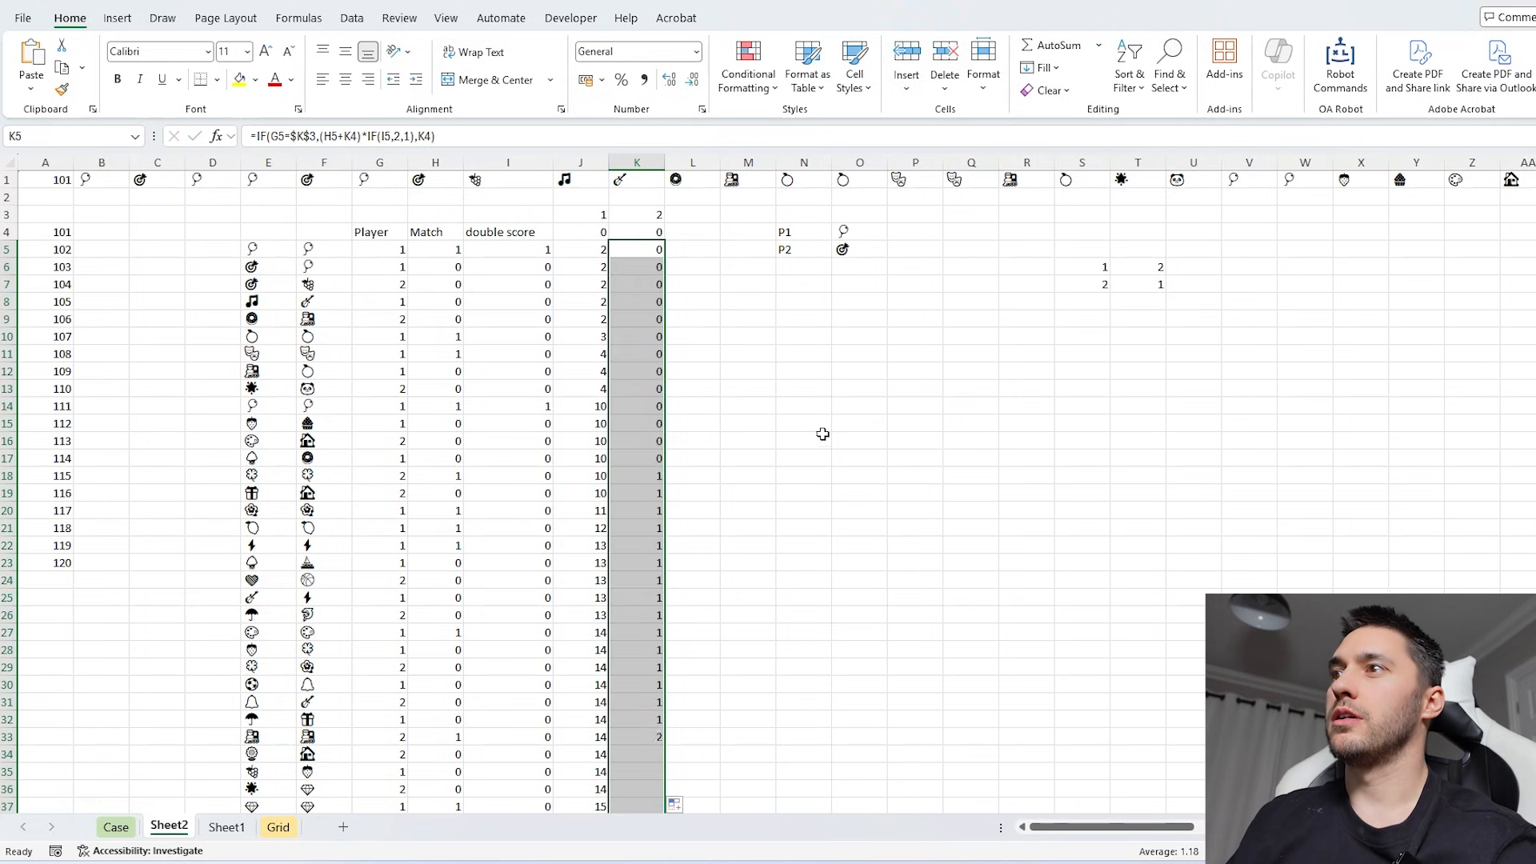
scroll(798, 453, down, 10)
scroll(799, 452, up, 10)
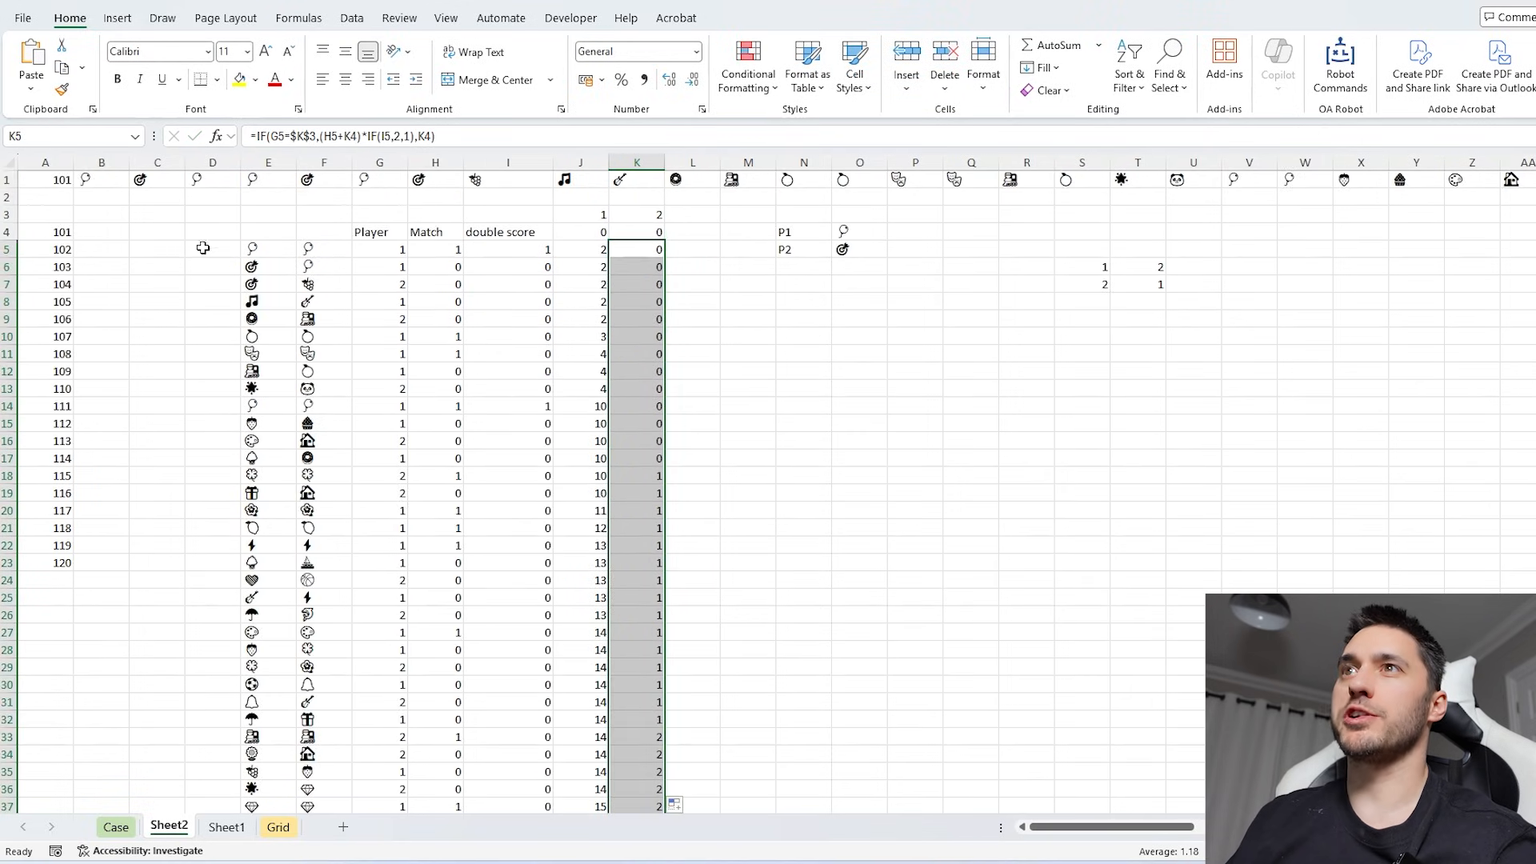
- Calculate the absolute difference between the final player scores in B3 with =ABS(J54-K54)
click(85, 212)
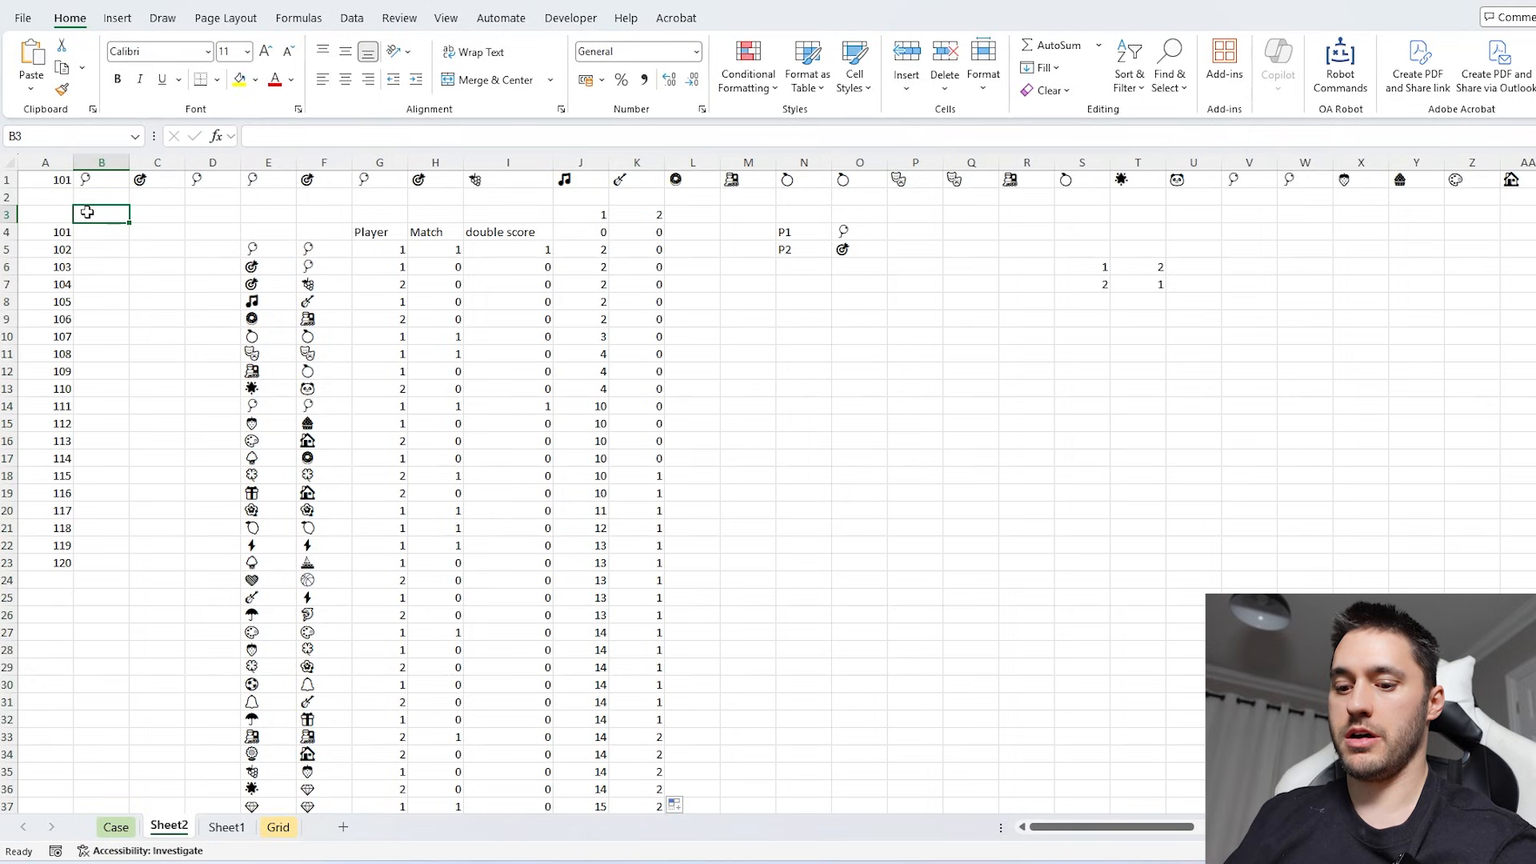
text(abs)
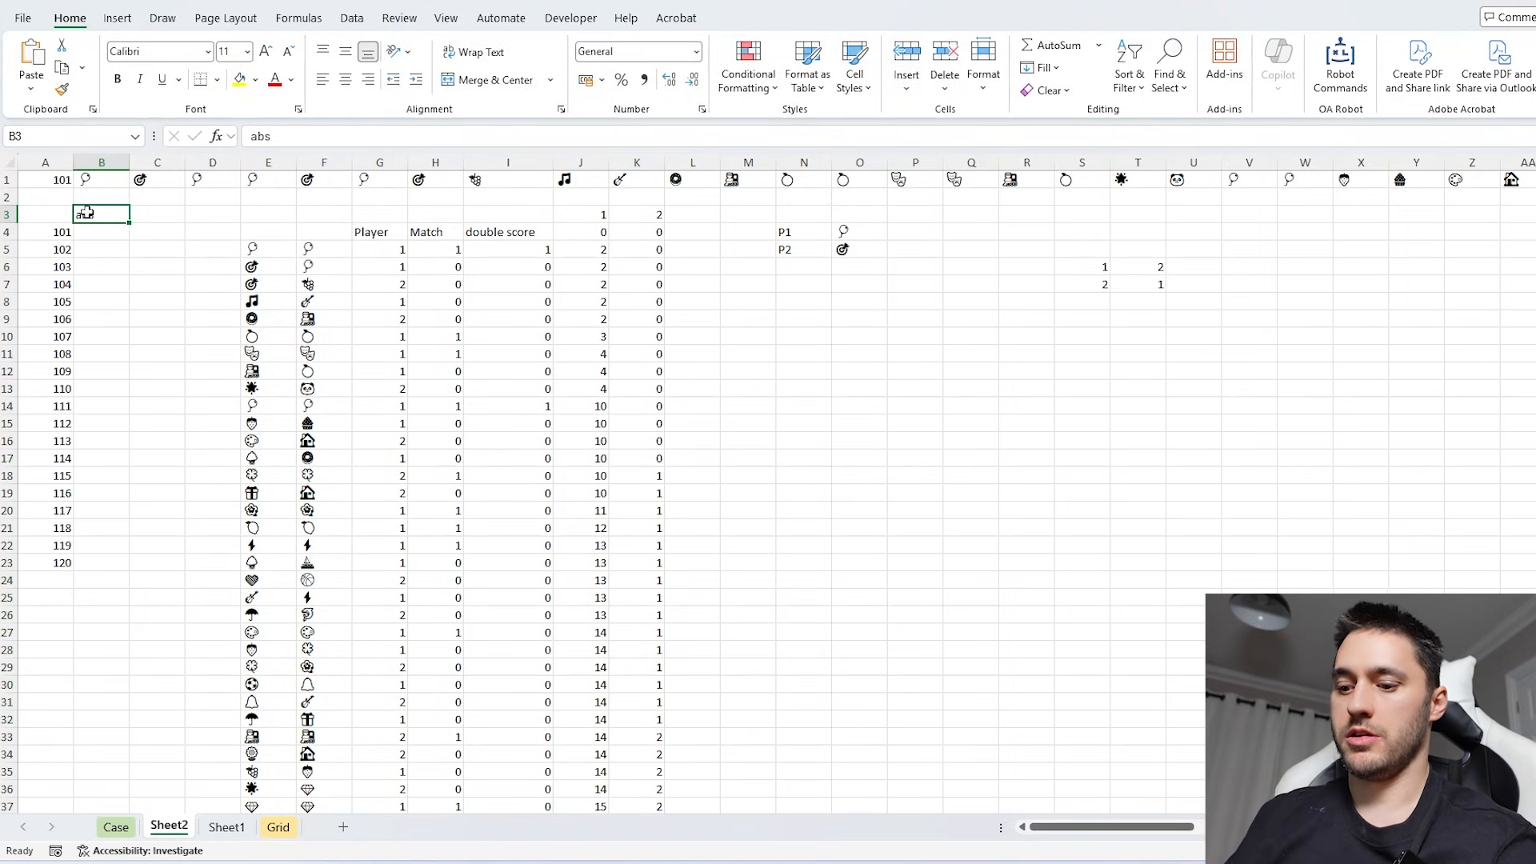
text(=ABS()
scroll(480, 446, down, 10)
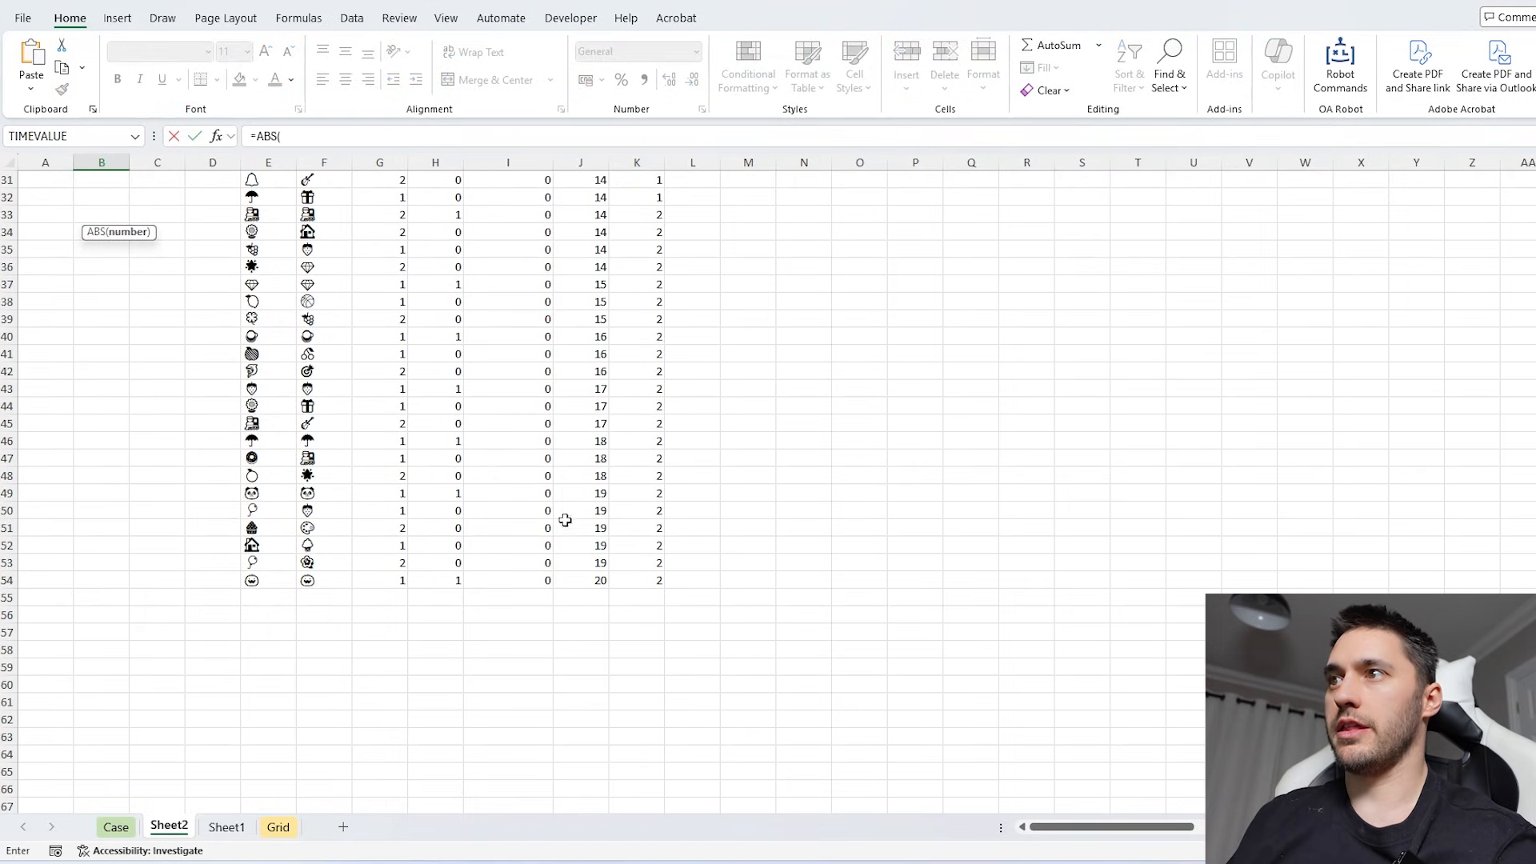
click(594, 582)
text(-)
click(648, 582)
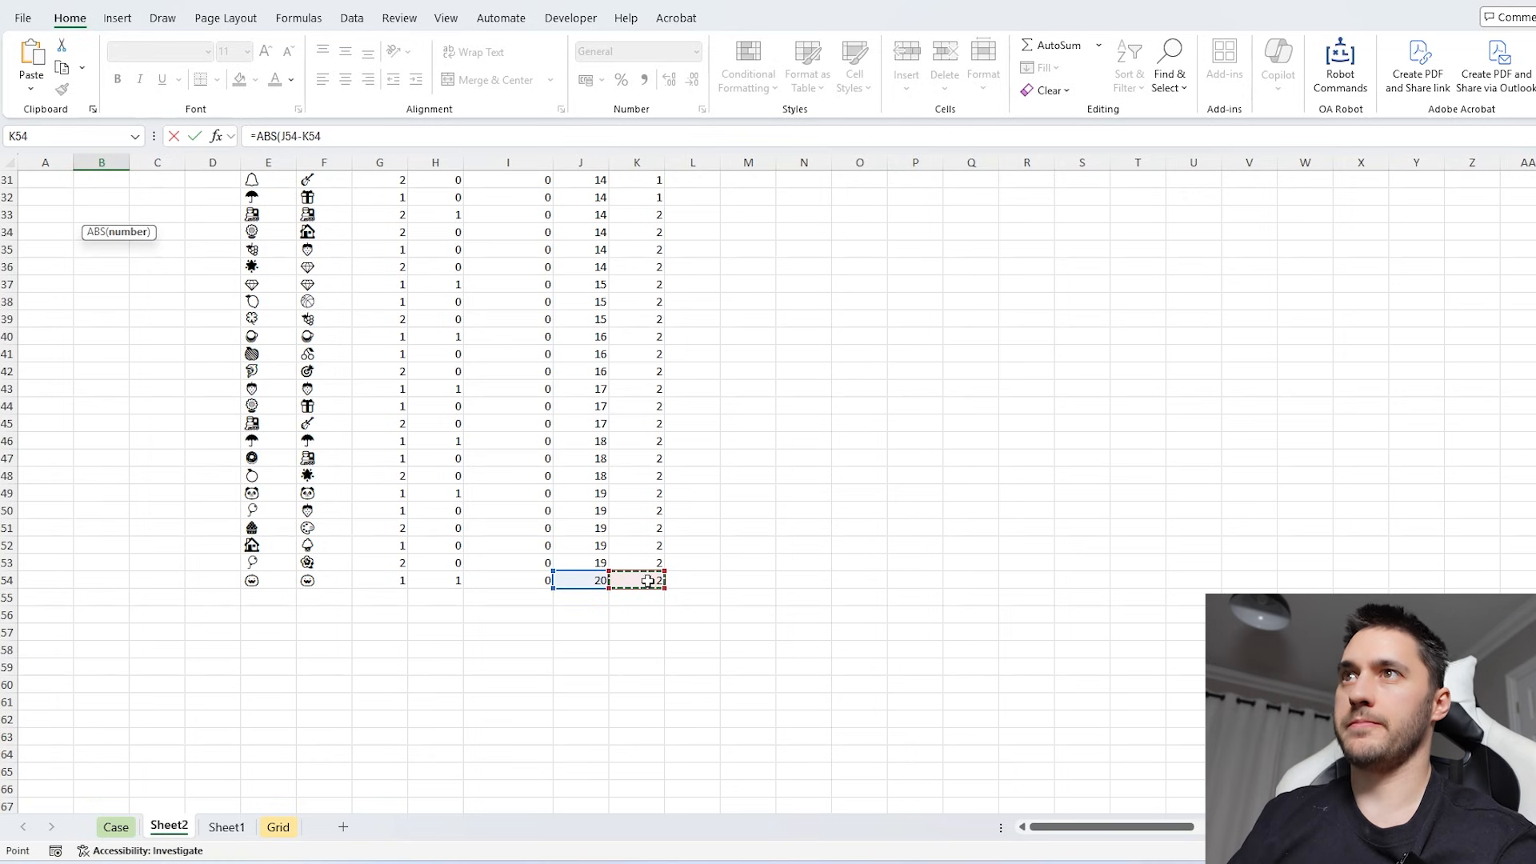
key(Return)
- Create a what-if Data Table over A3:B23 with A1 as the column input cell
drag(64, 216, 85, 243)
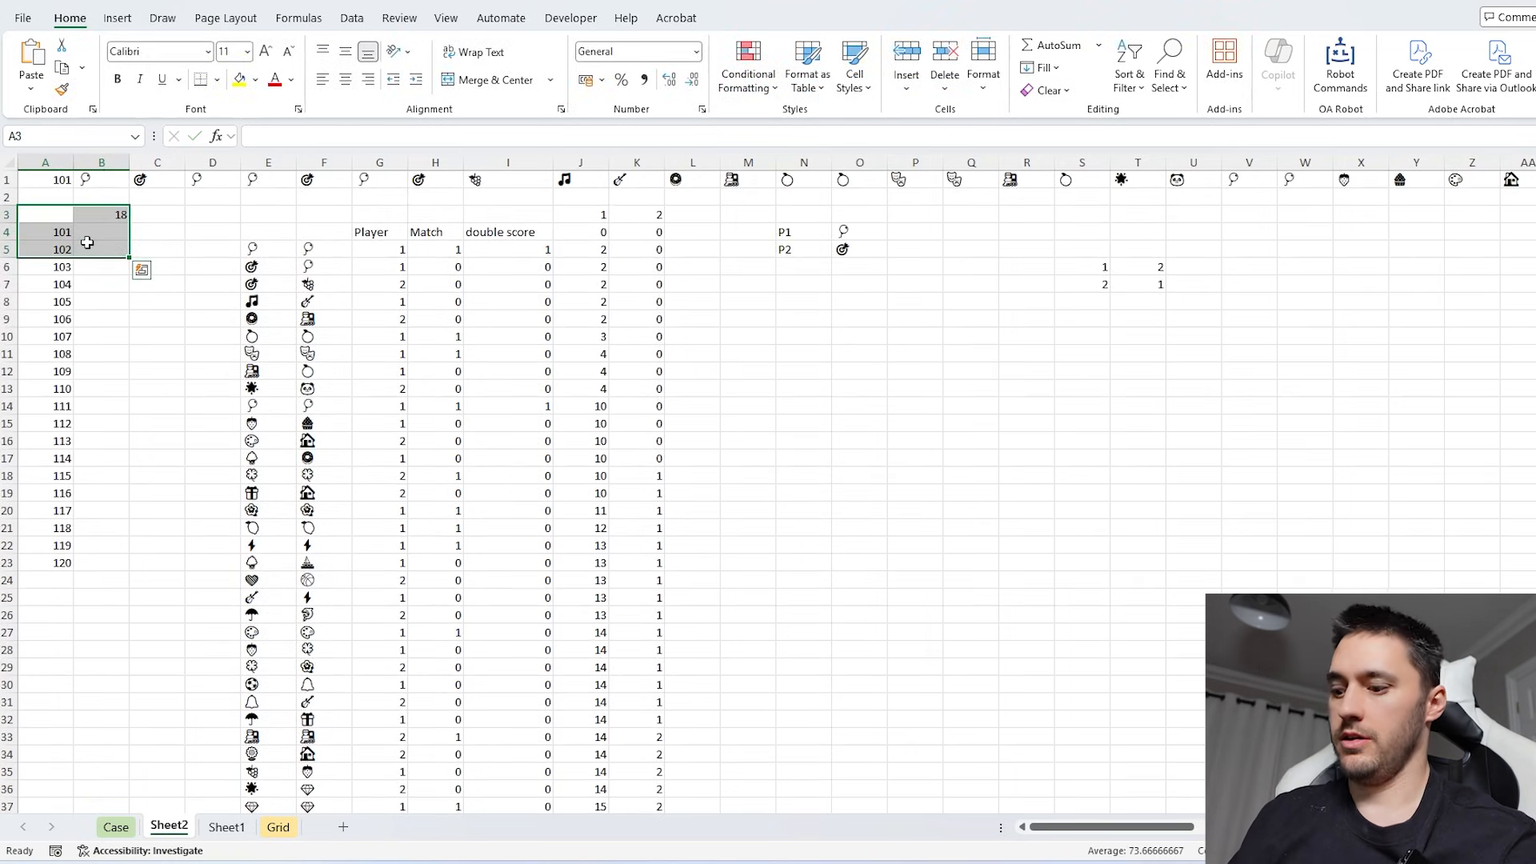
key(ctrl+shift+Down)
key(alt+a)
key(w)
key(t)
key(Tab)
click(62, 177)
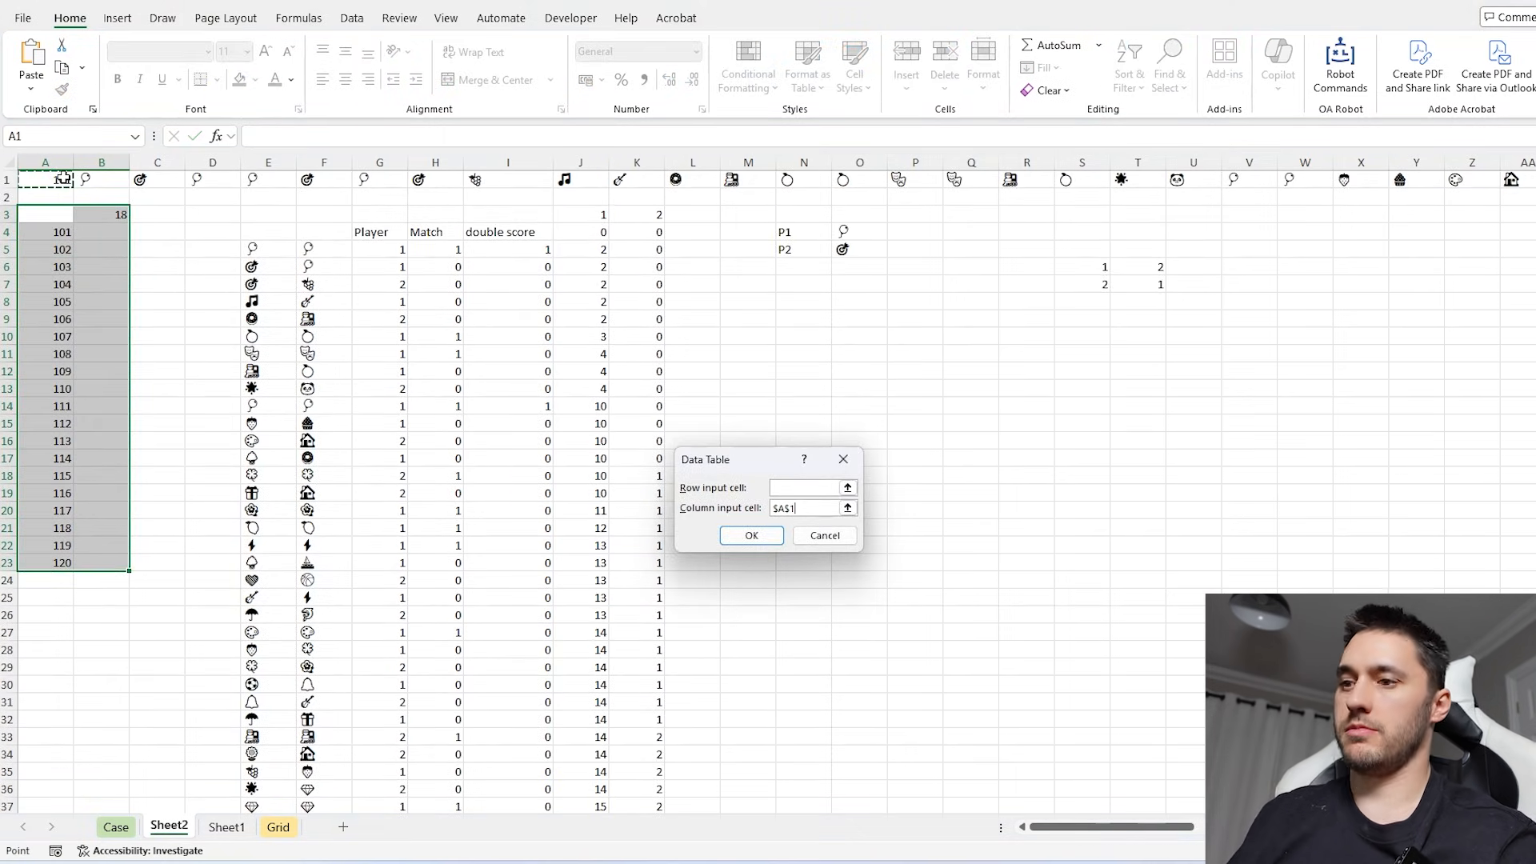
- Copy the data table results B4:B23 into the Level 6 answers from E274 on the Case sheet and go on to Level 7
click(102, 232)
key(ctrl+shift+Down)
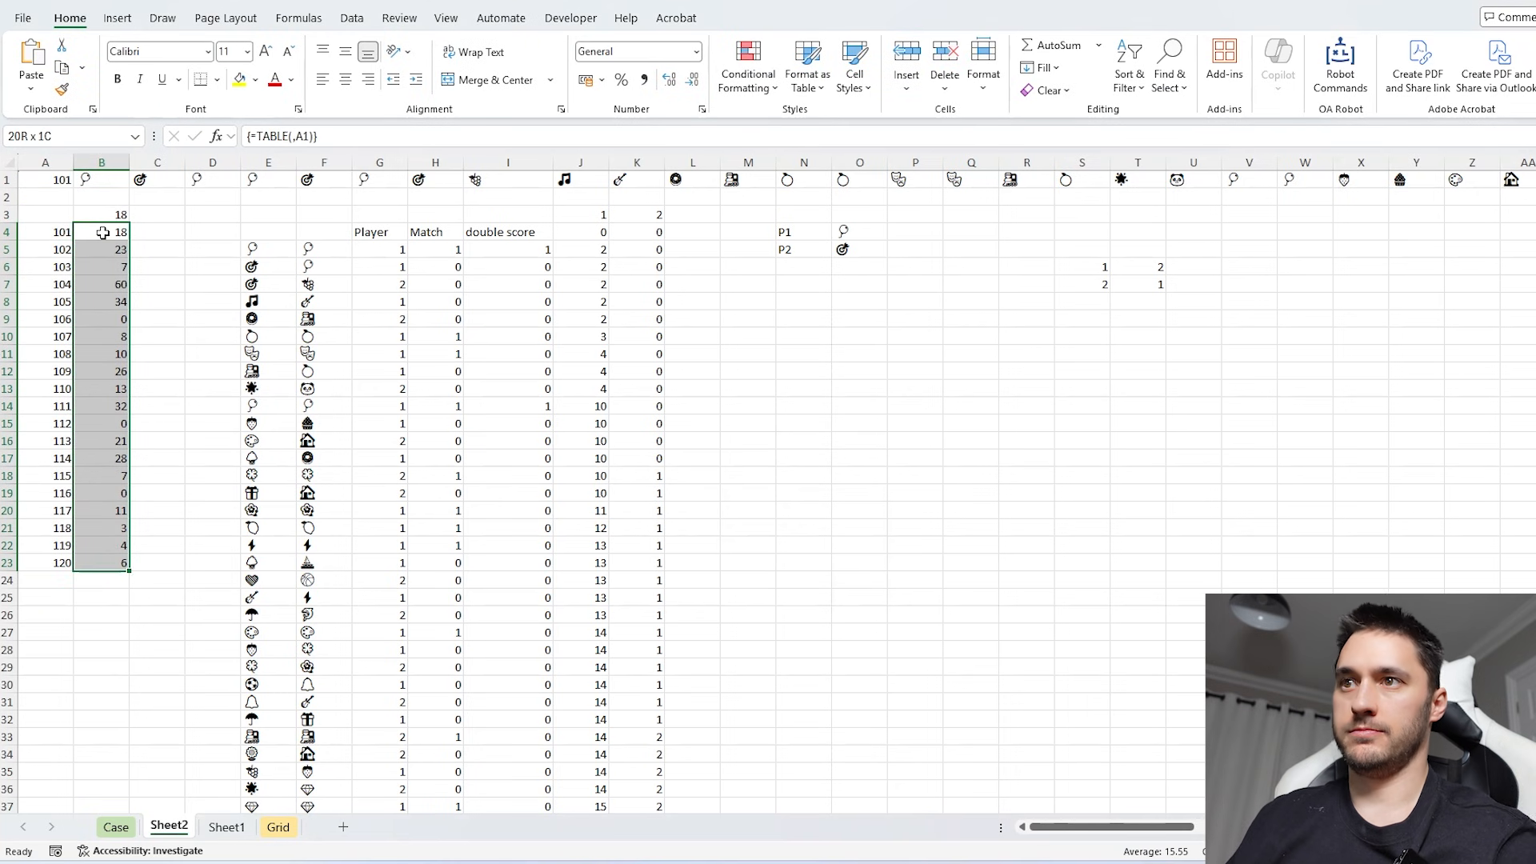
key(ctrl+c)
key(ctrl+Page_Up)
click(378, 546)
key(ctrl+shift+Down)
key(ctrl+v)
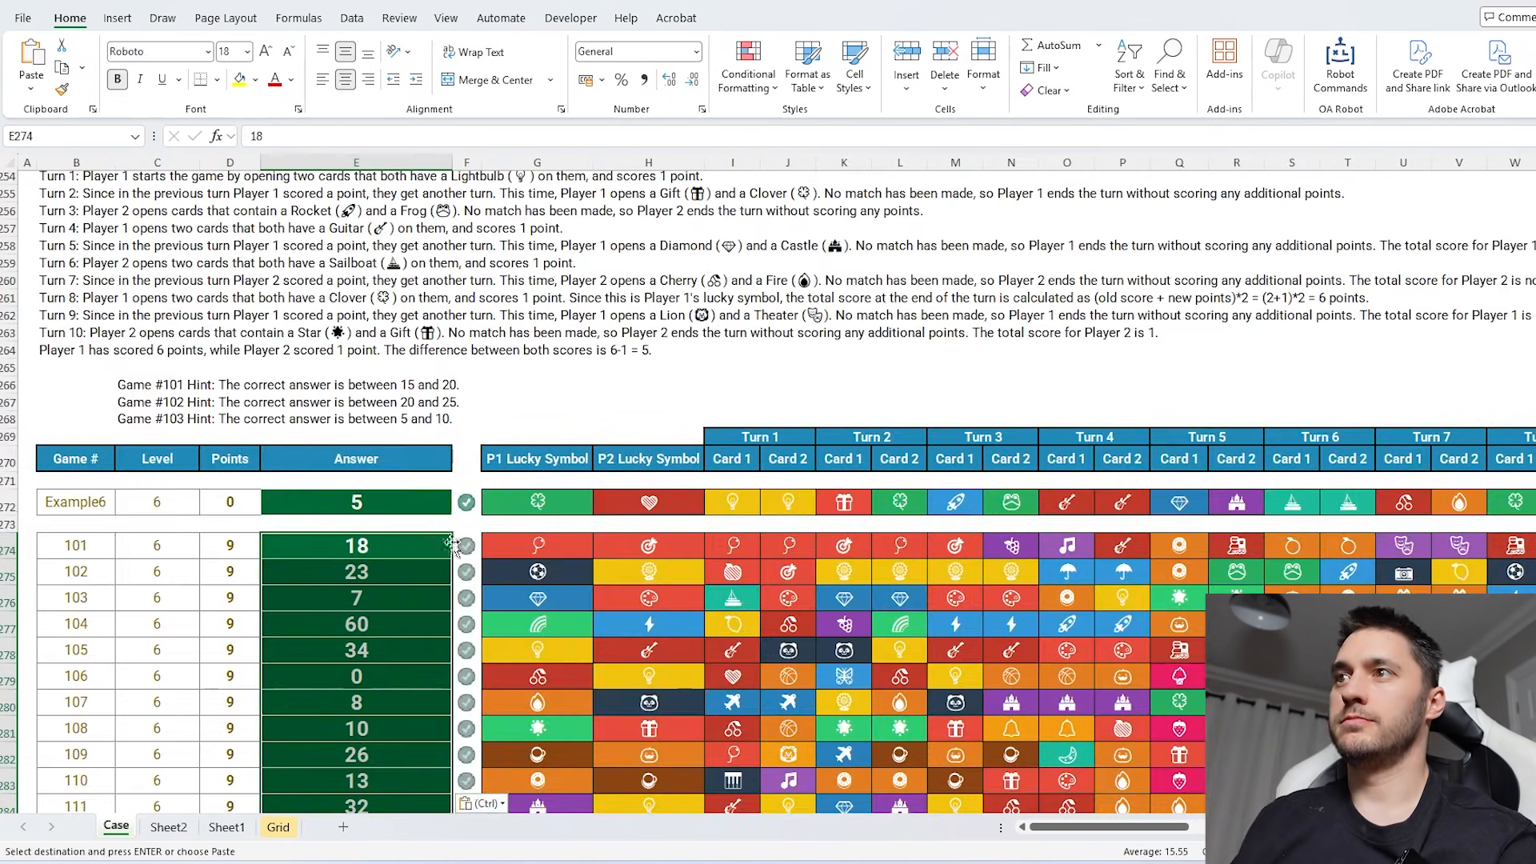
scroll(498, 534, down, 7)
scroll(498, 534, down, 6)
key(Escape)
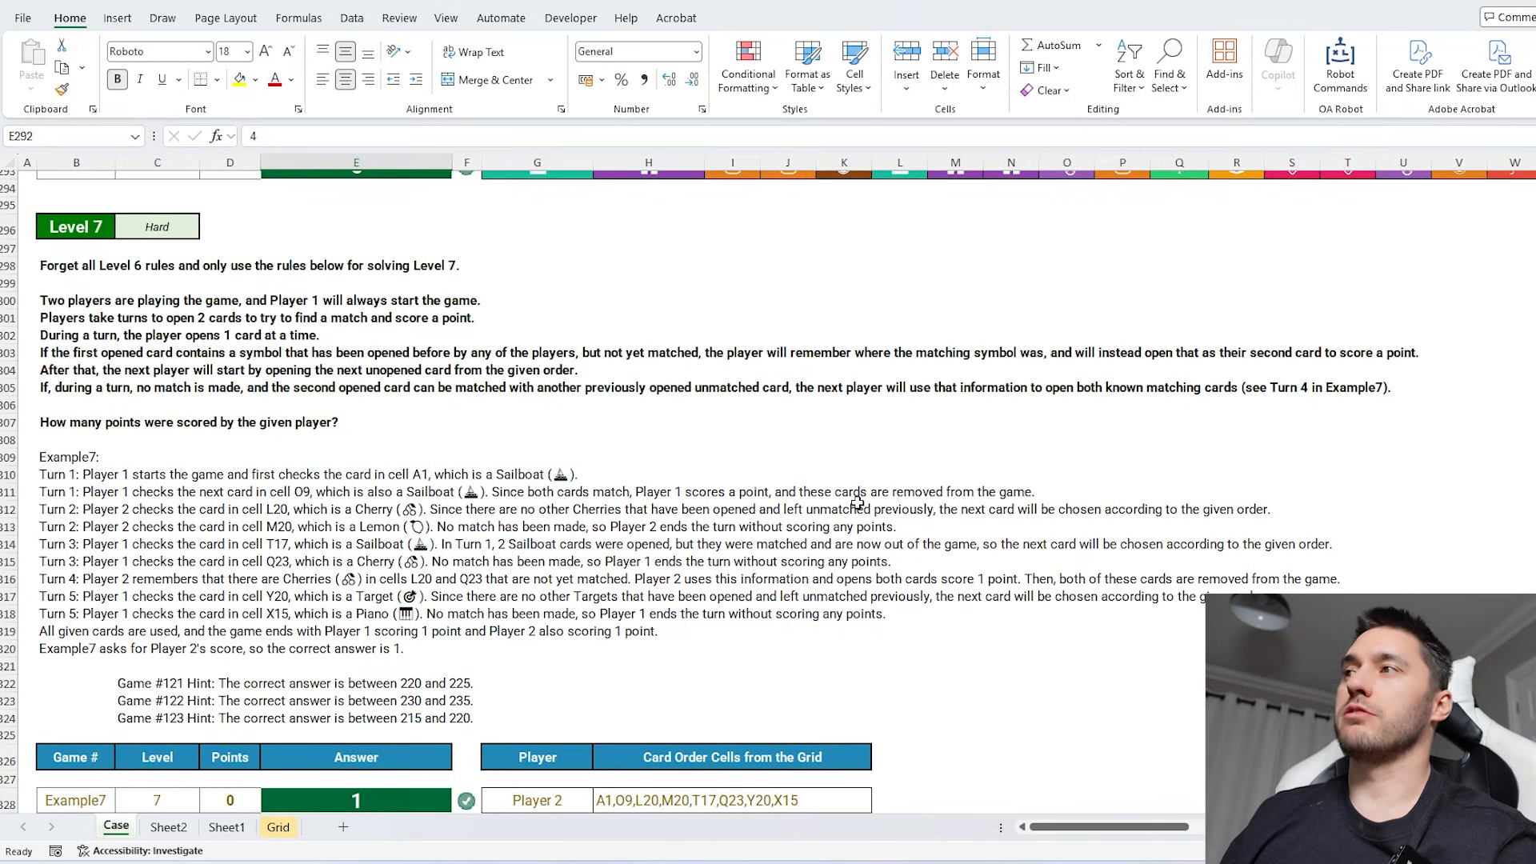
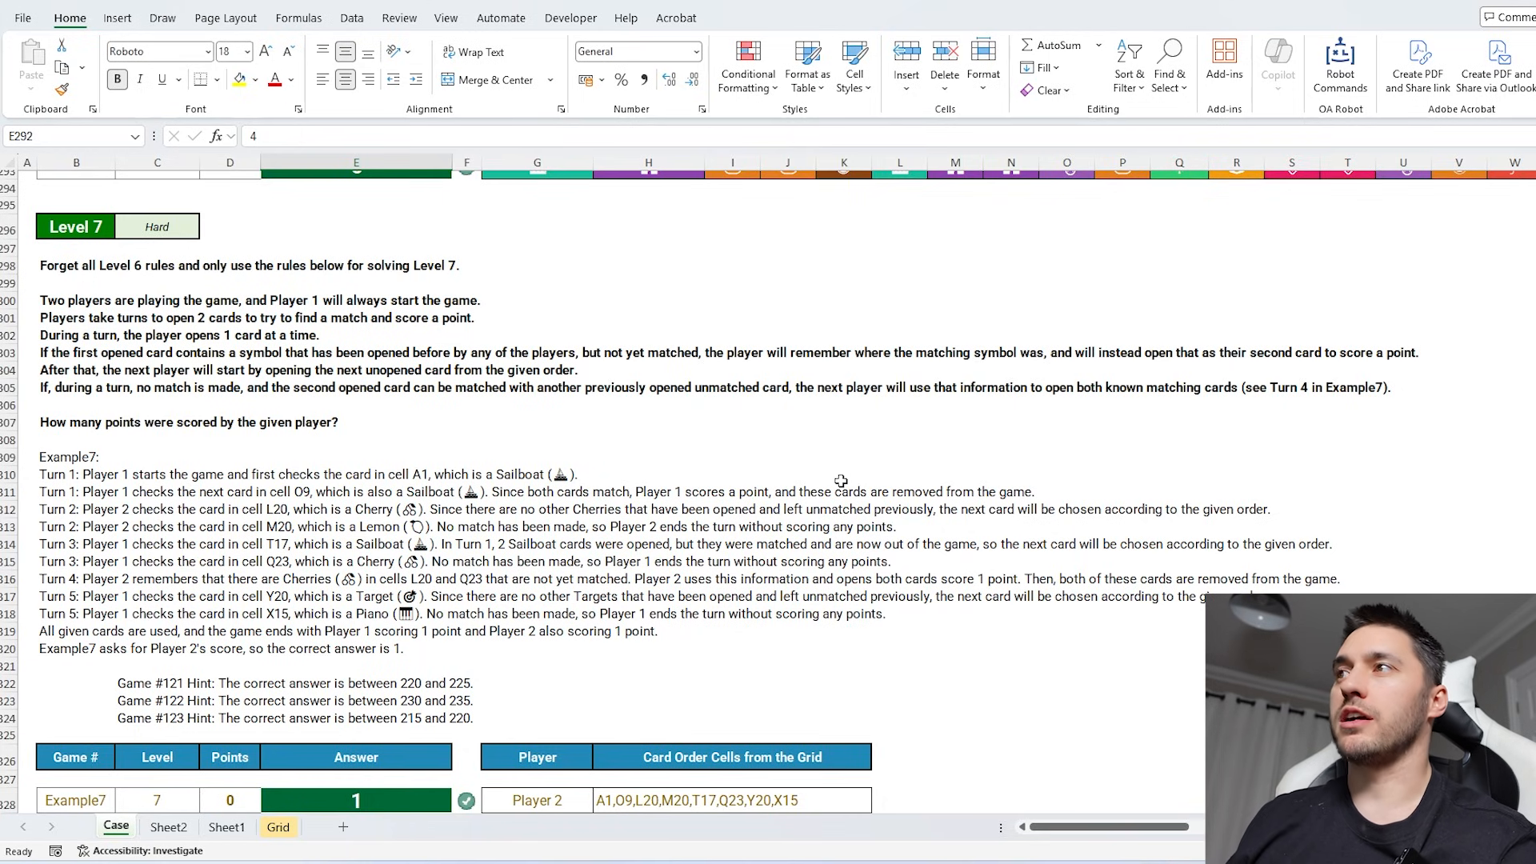
- Set up a new worksheet for Level 7 listing games 121 to 140 from A4, with example7 in A1 as the game to solve
scroll(829, 480, down, 9)
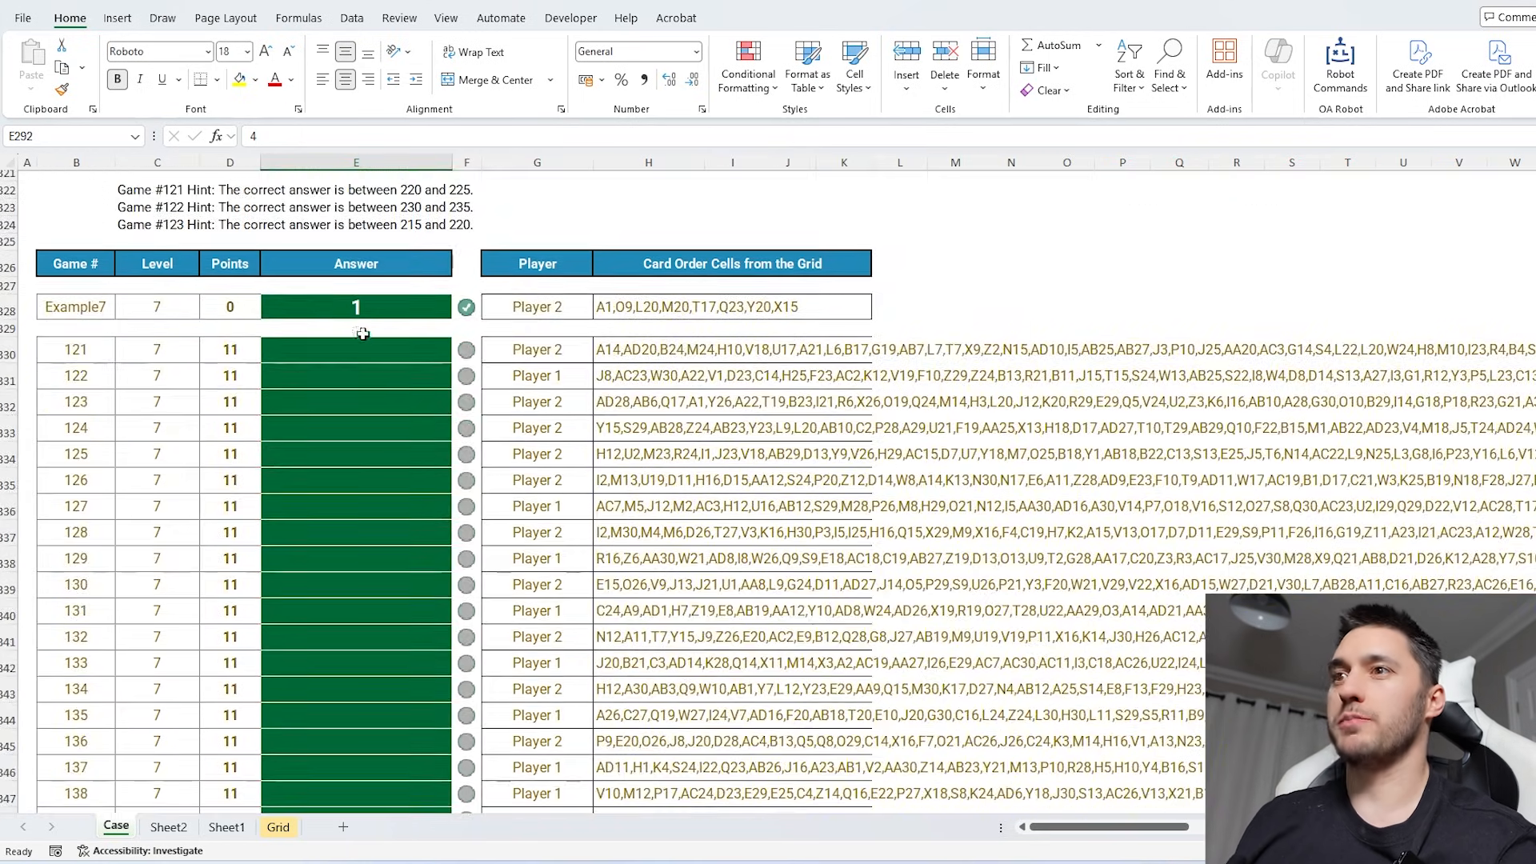
click(360, 343)
click(343, 827)
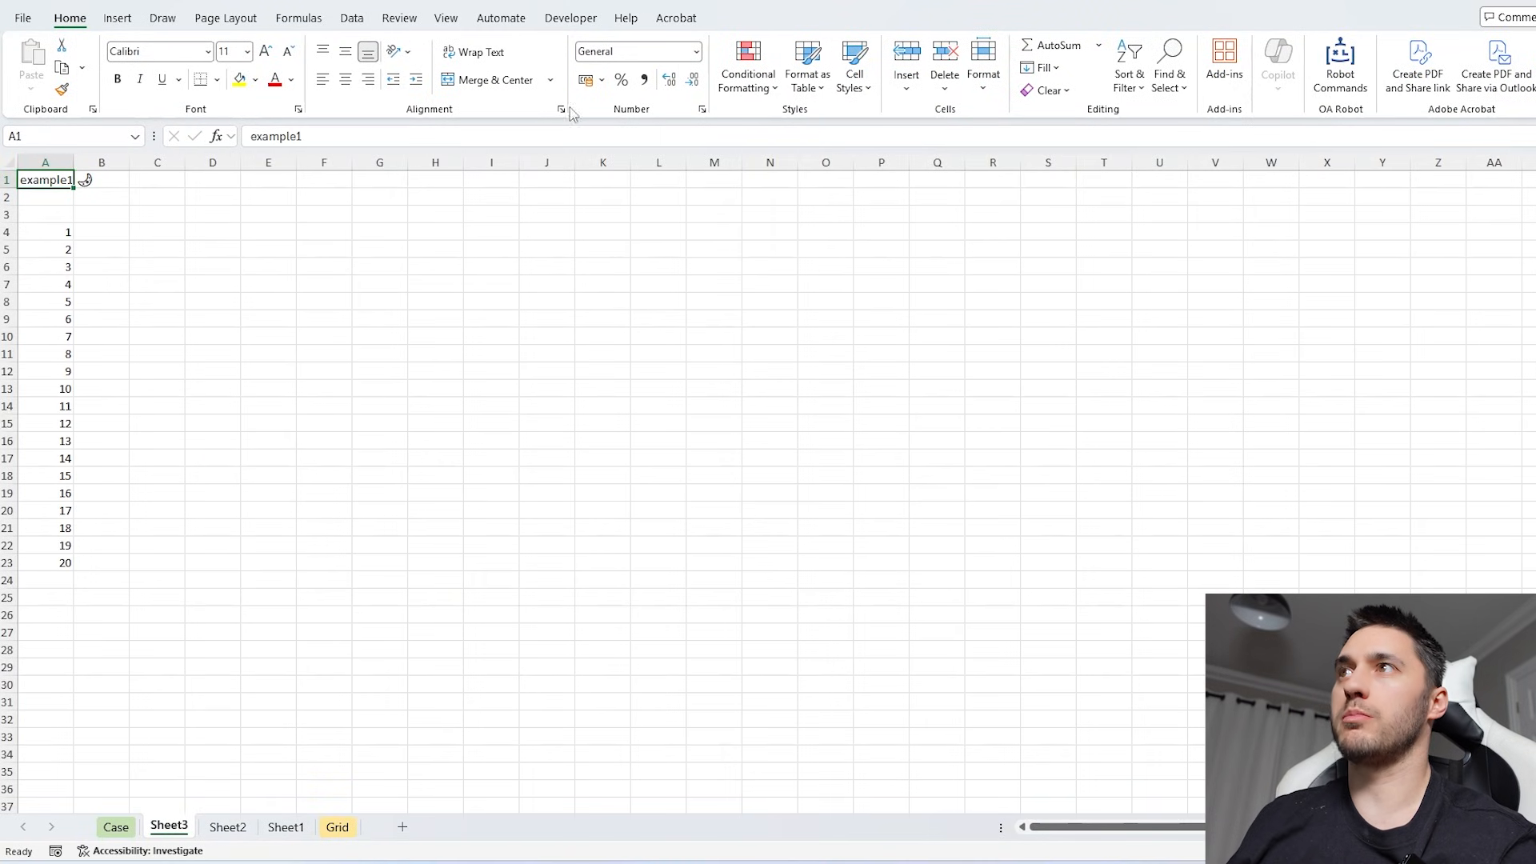
click(536, 137)
key(BackSpace)
text(7)
key(Return)
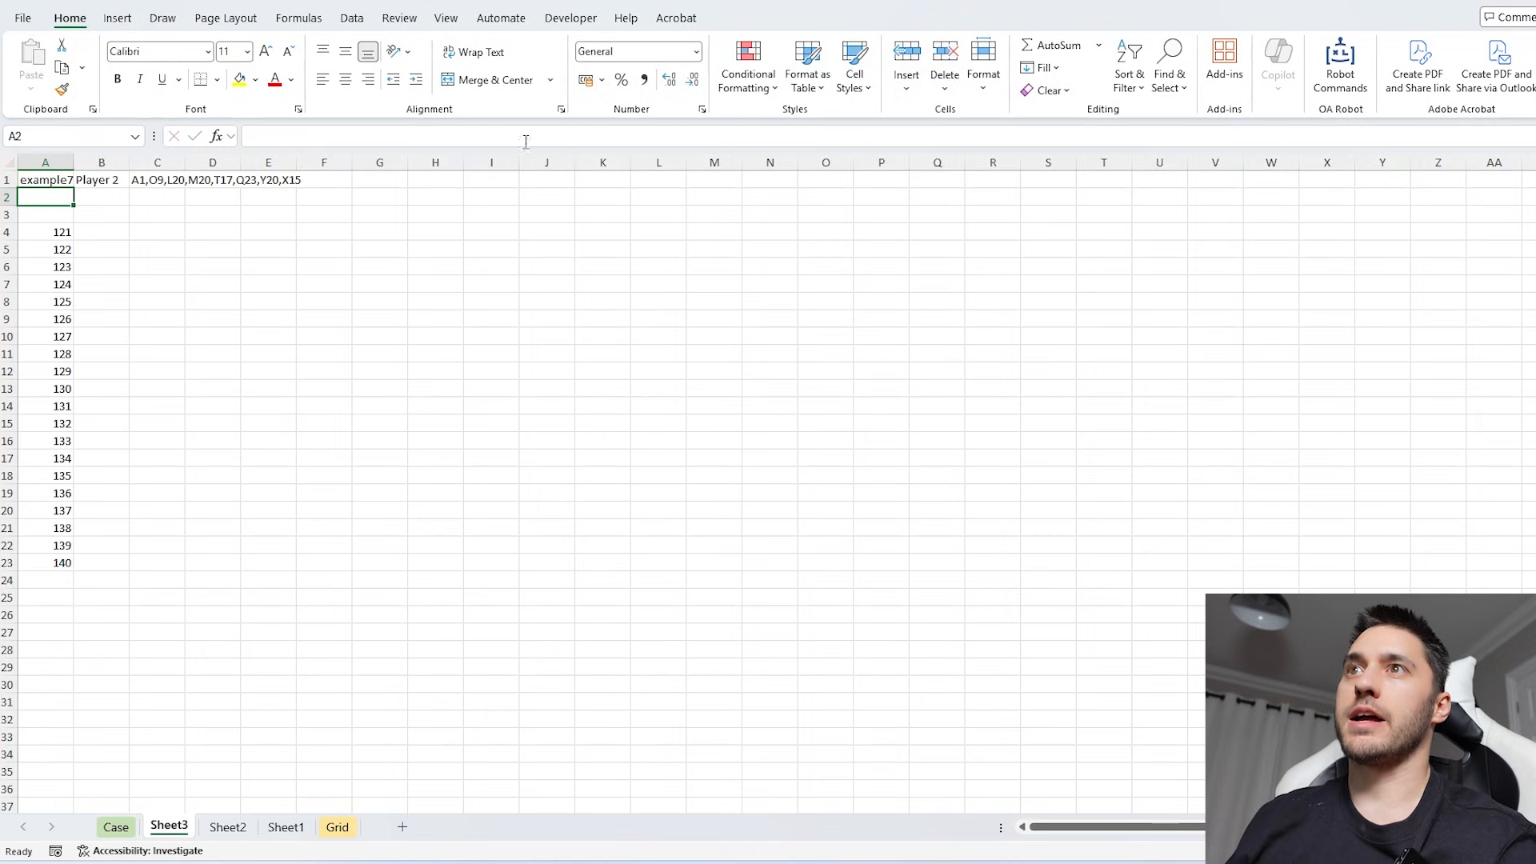
- Switch the game being solved in A1 to 121
click(67, 234)
click(191, 250)
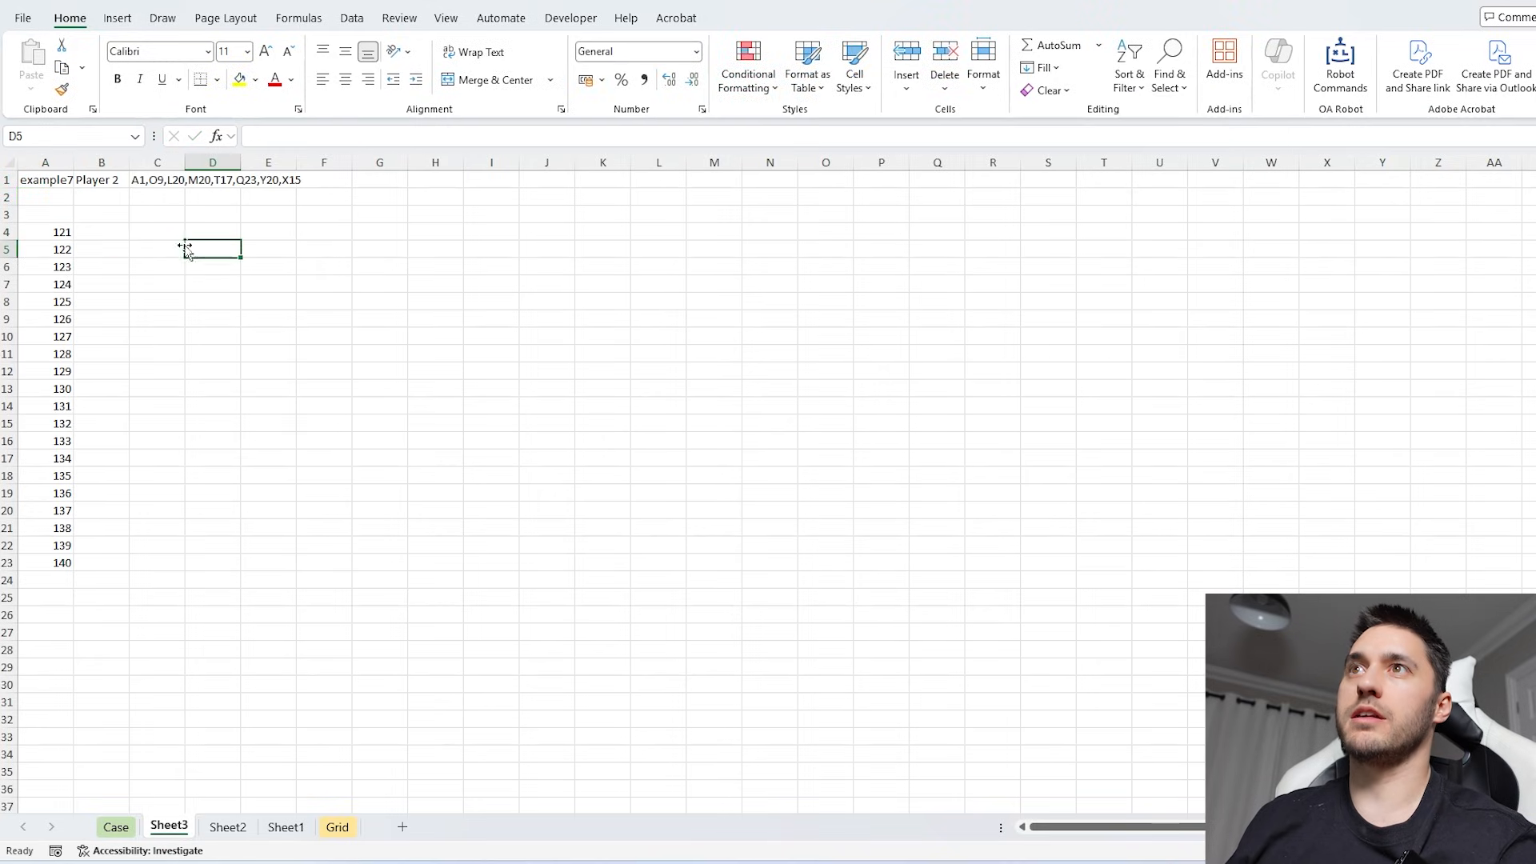
click(60, 183)
text(121)
click(404, 302)
click(164, 178)
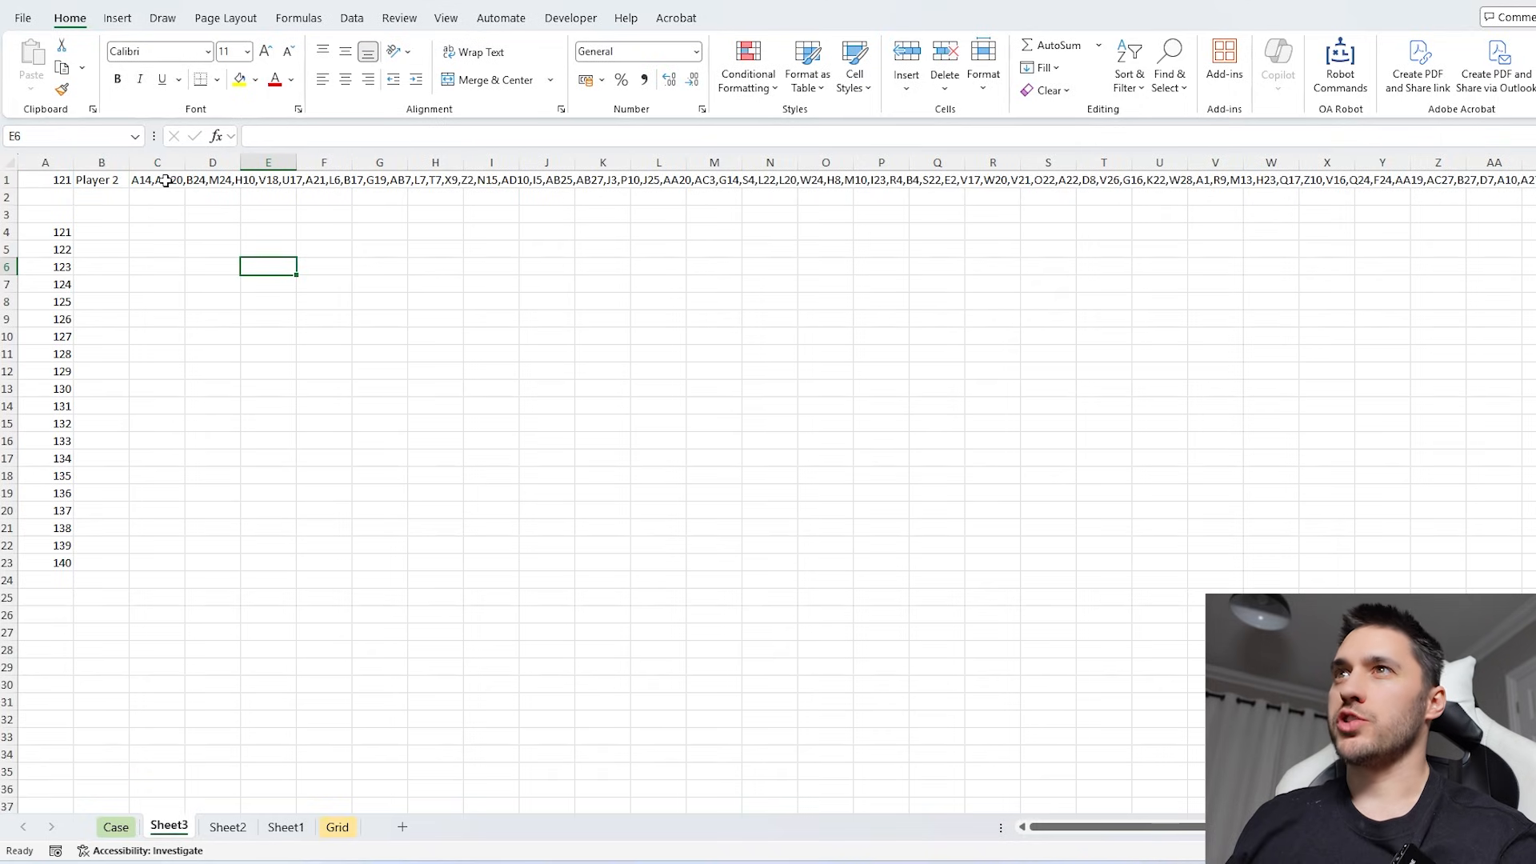
click(165, 181)
click(223, 264)
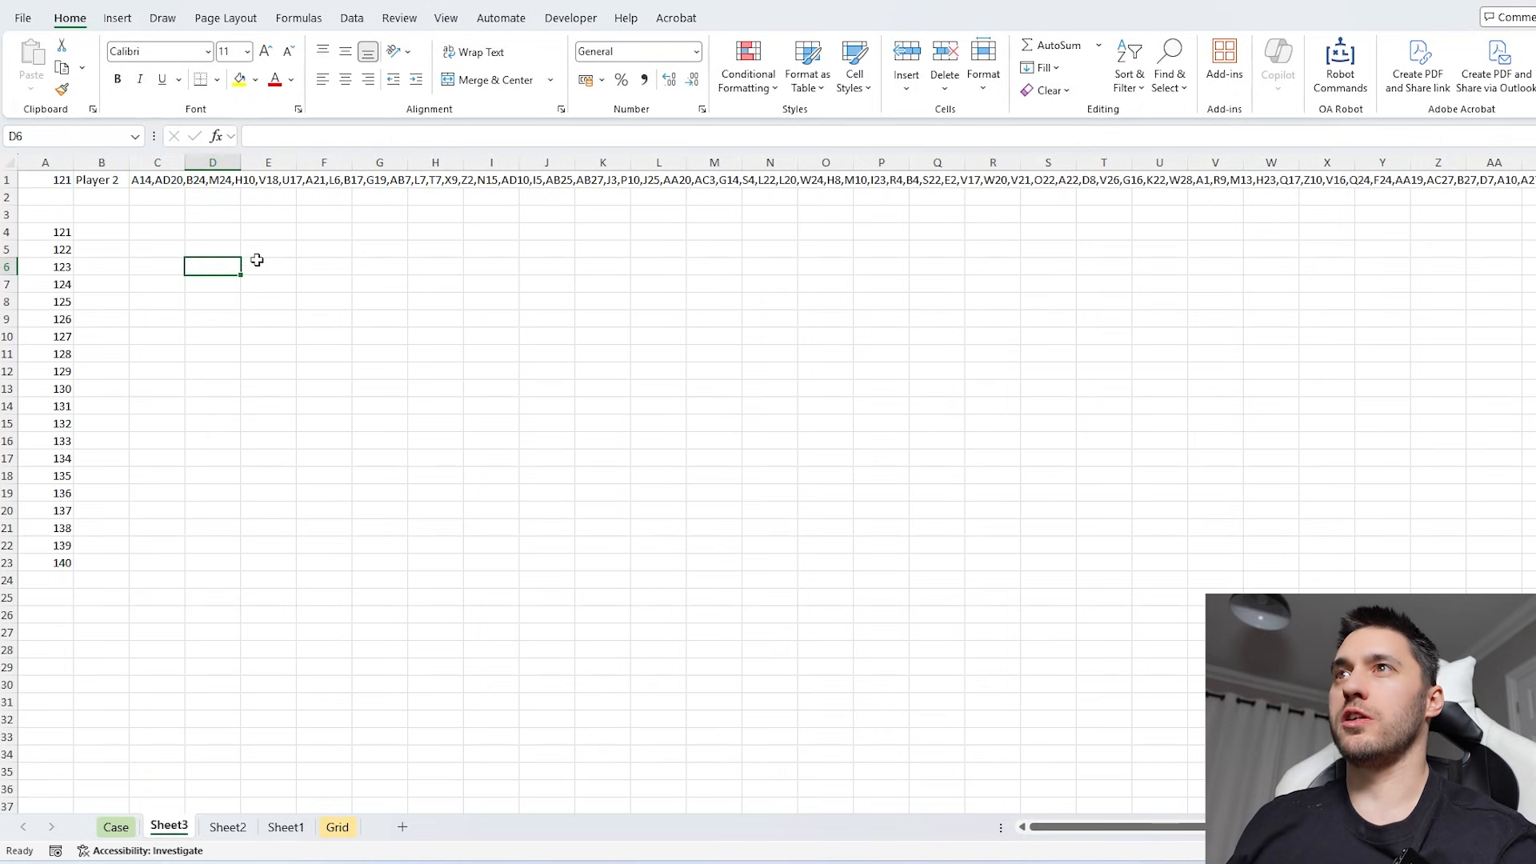
- Split the card order in C1 down the rows from D5 with =TEXTSPLIT(C1,,",")
click(216, 251)
text(=textsp)
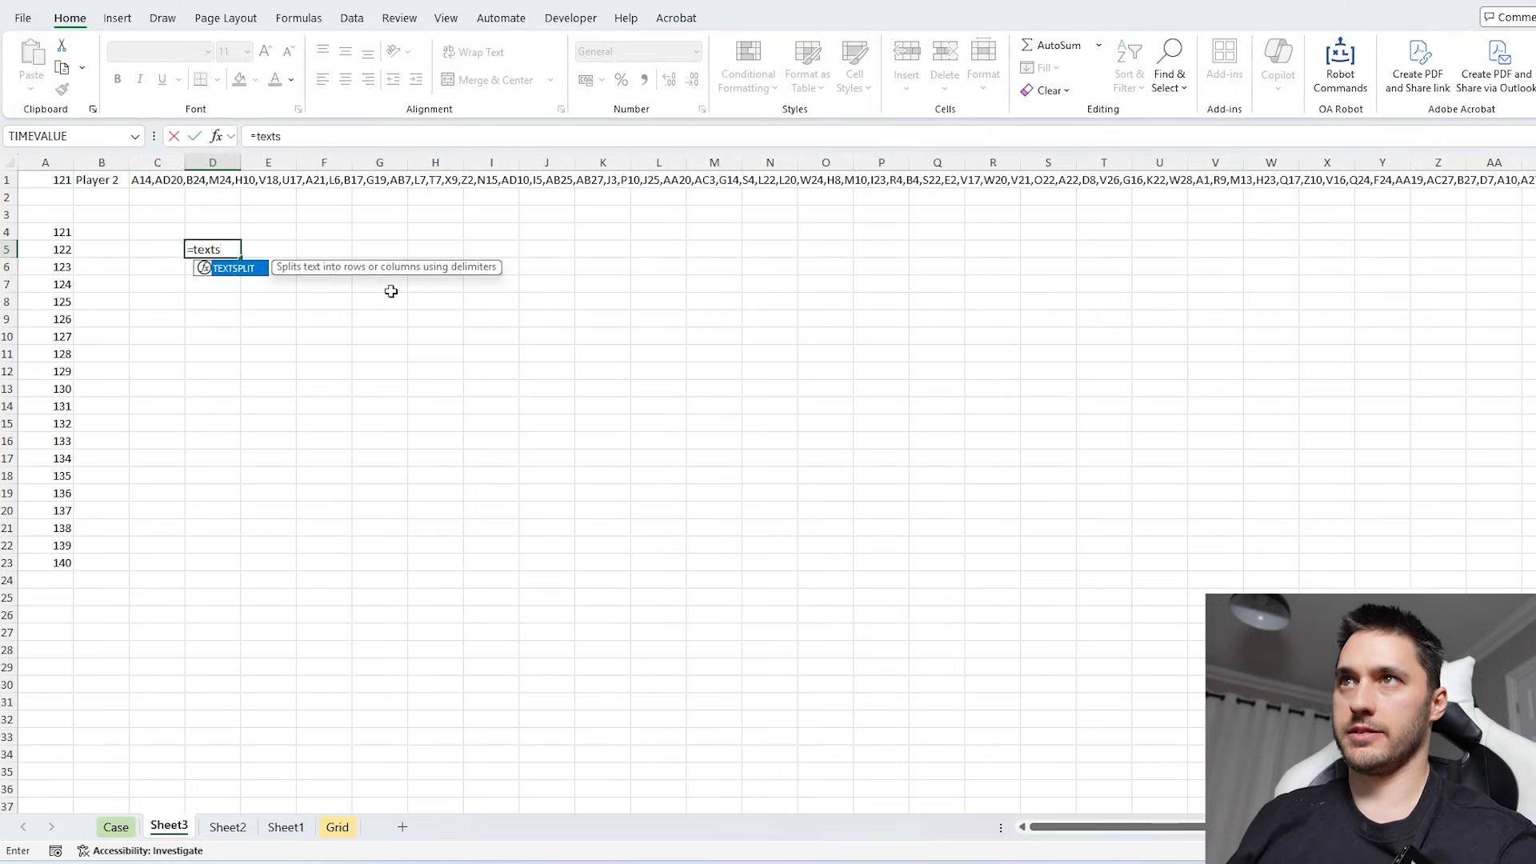
key(Tab)
click(162, 180)
text(,)
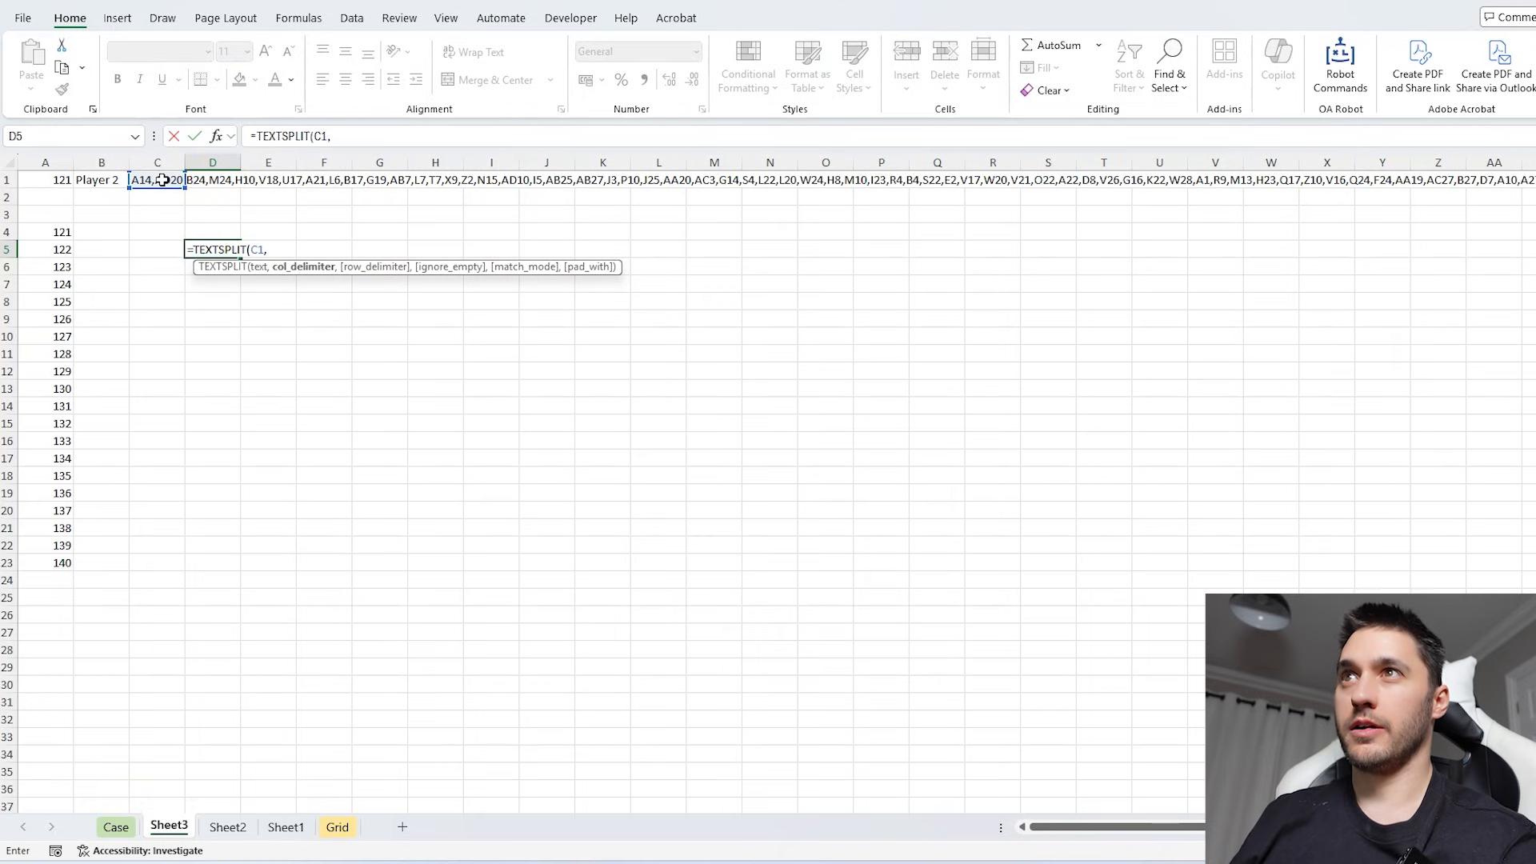
text(,","))
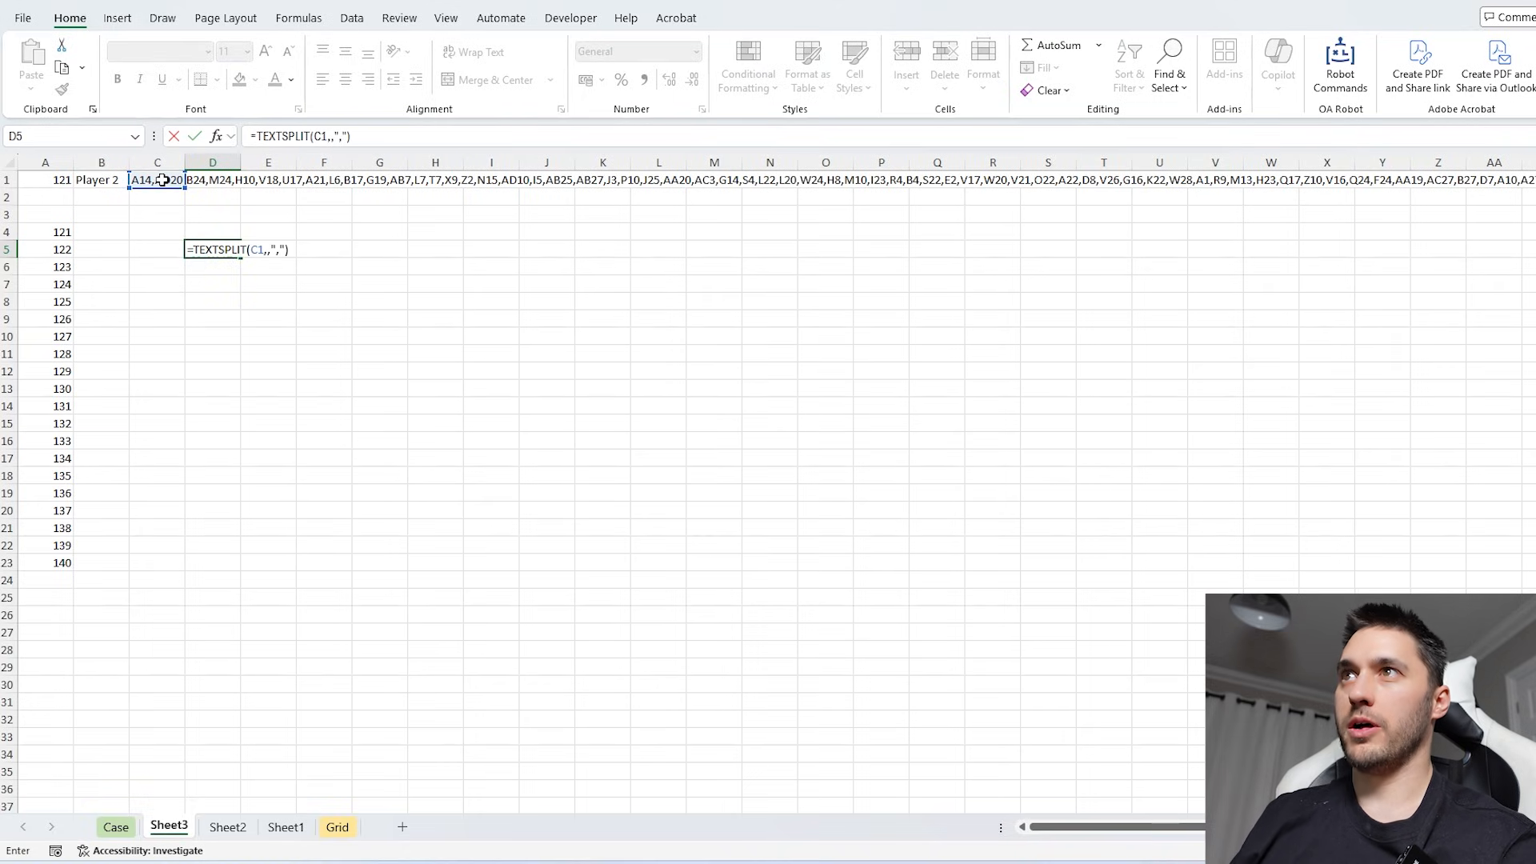
key(Return)
- Wrap D5's TEXTSPLIT in Ad_To_Contents with gd as the map to return each card's symbol
click(201, 245)
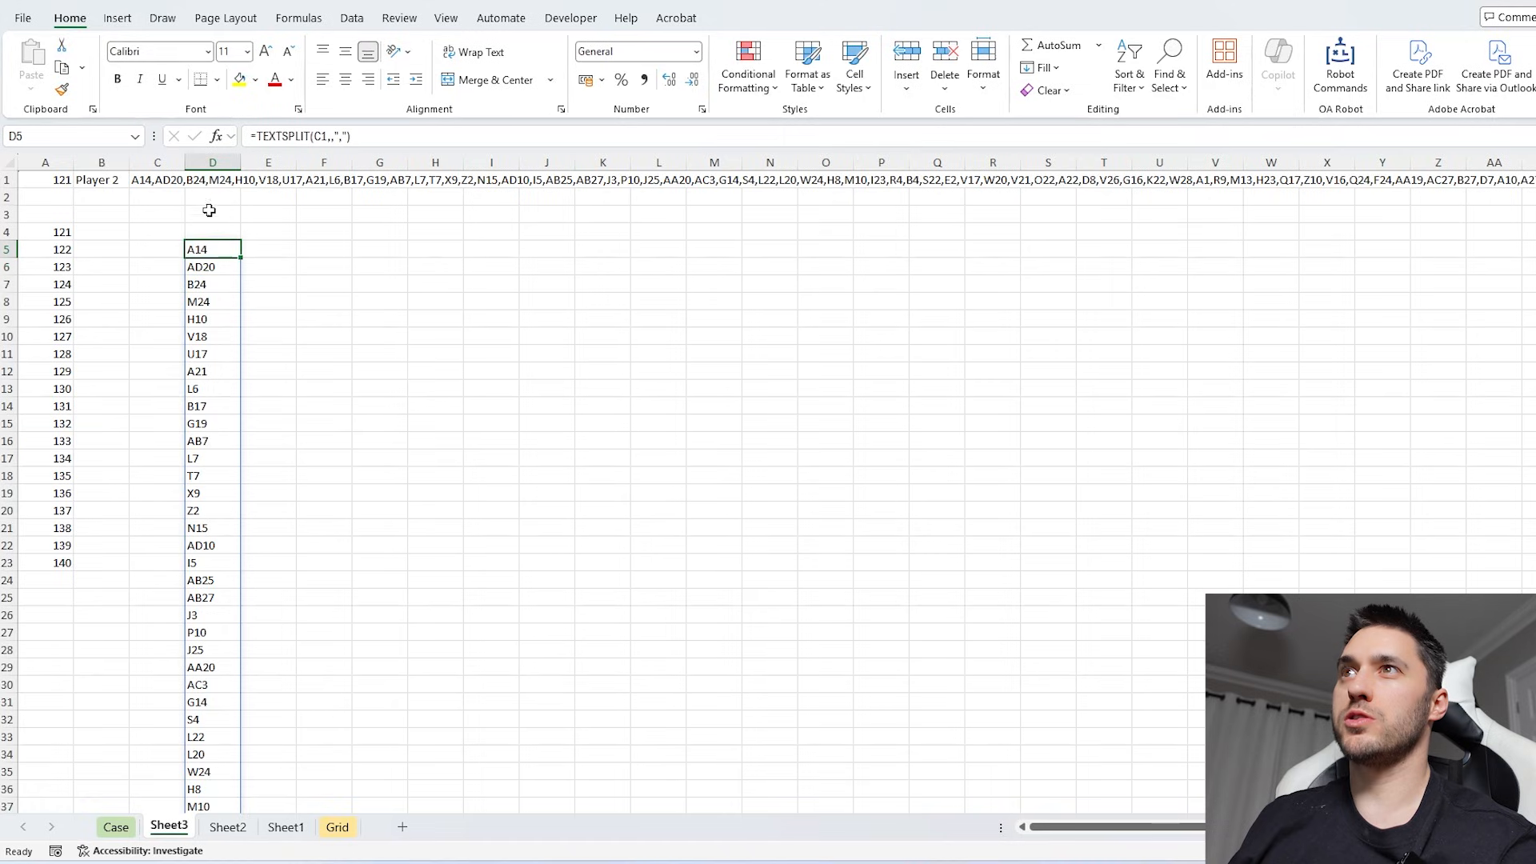
click(258, 137)
text(ad)
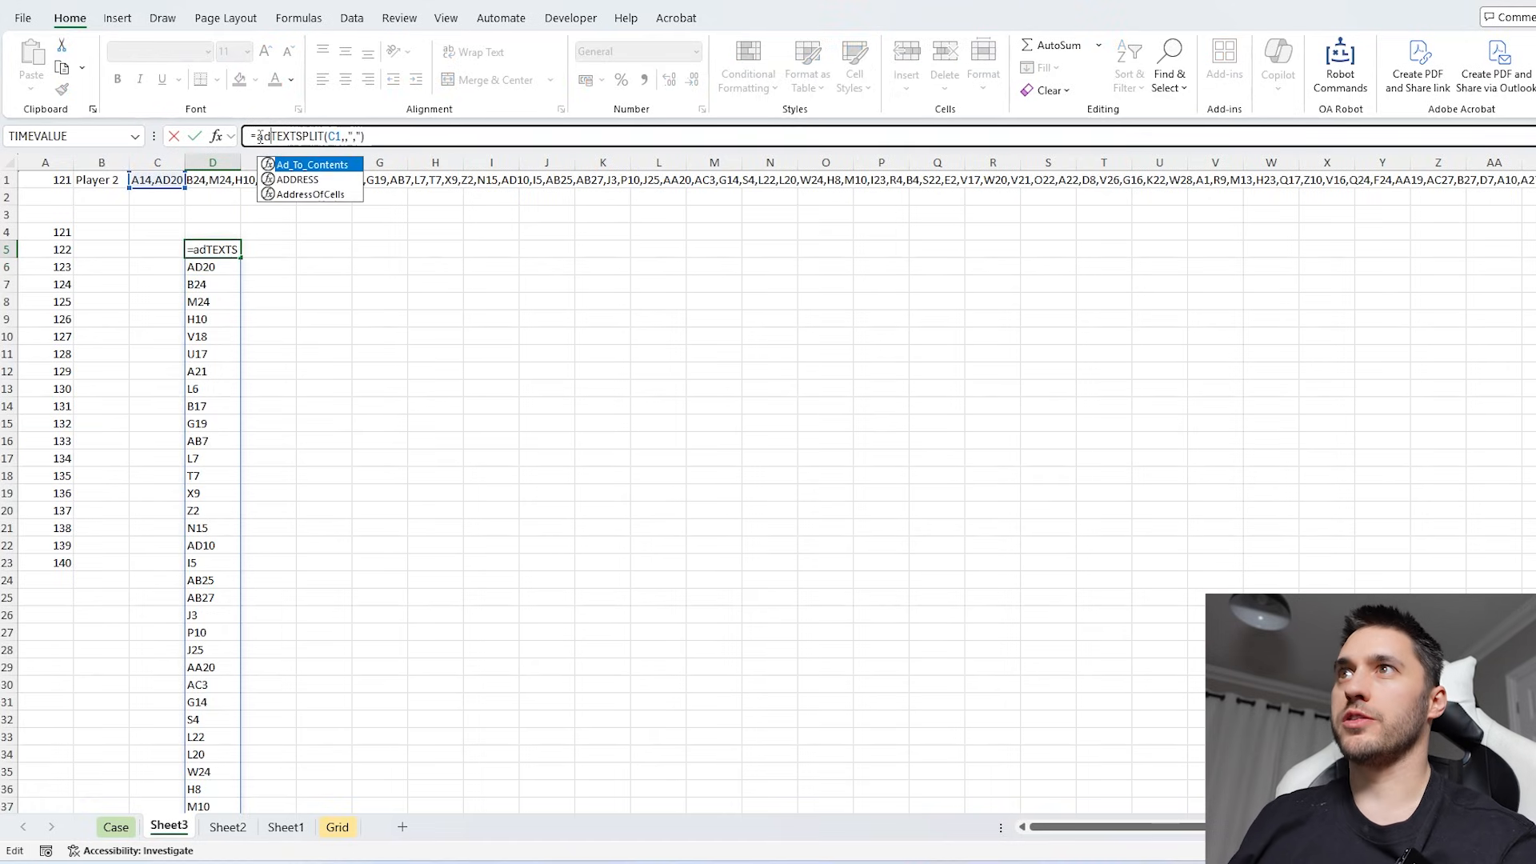
key(Tab)
click(484, 136)
text(,gd)
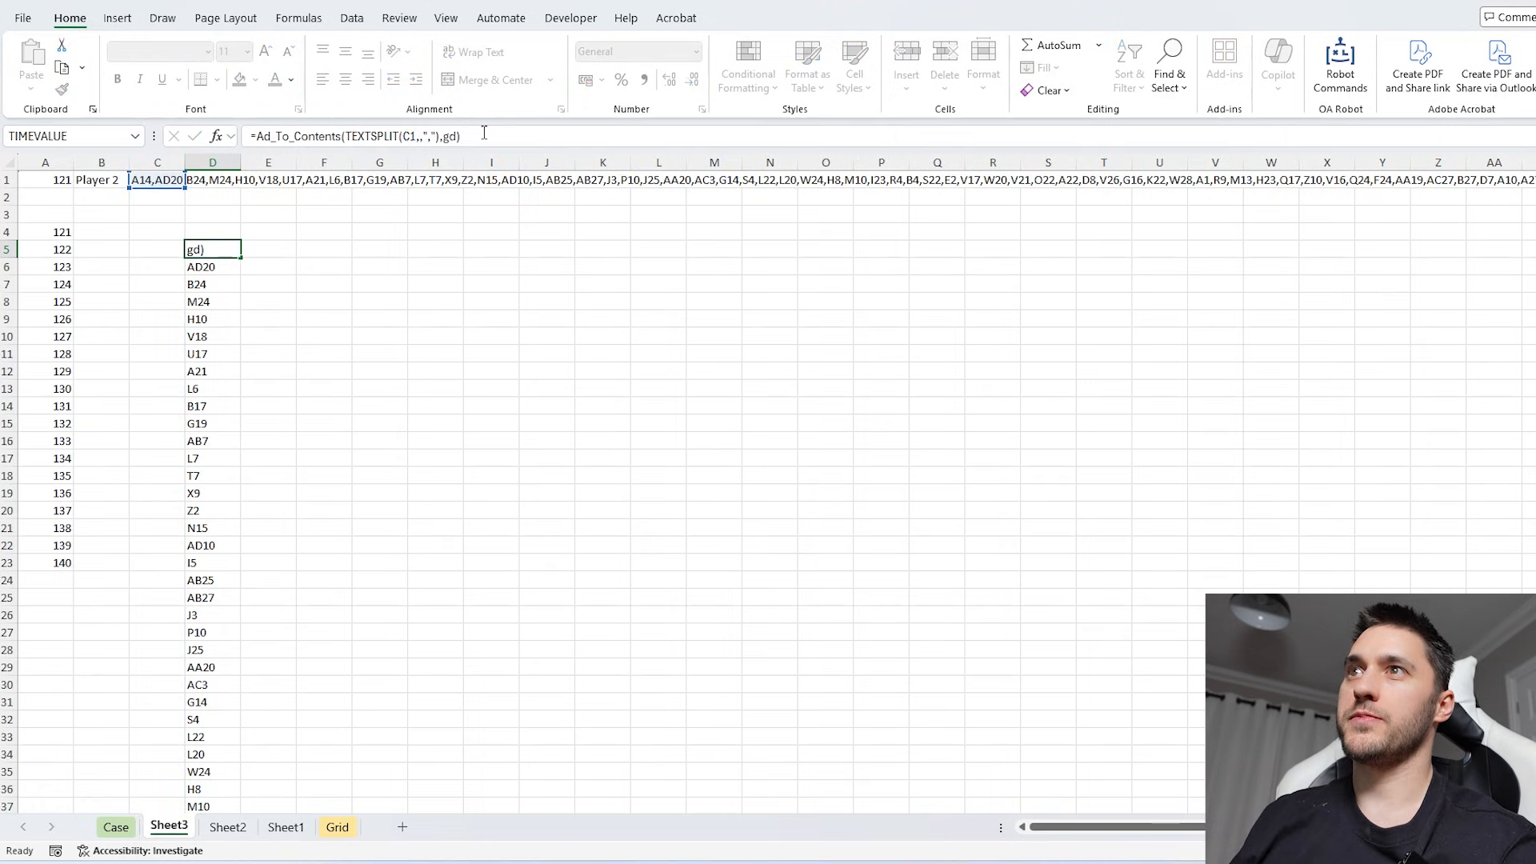
key(Return)
- Enter the bold header "Player" in H4
click(425, 248)
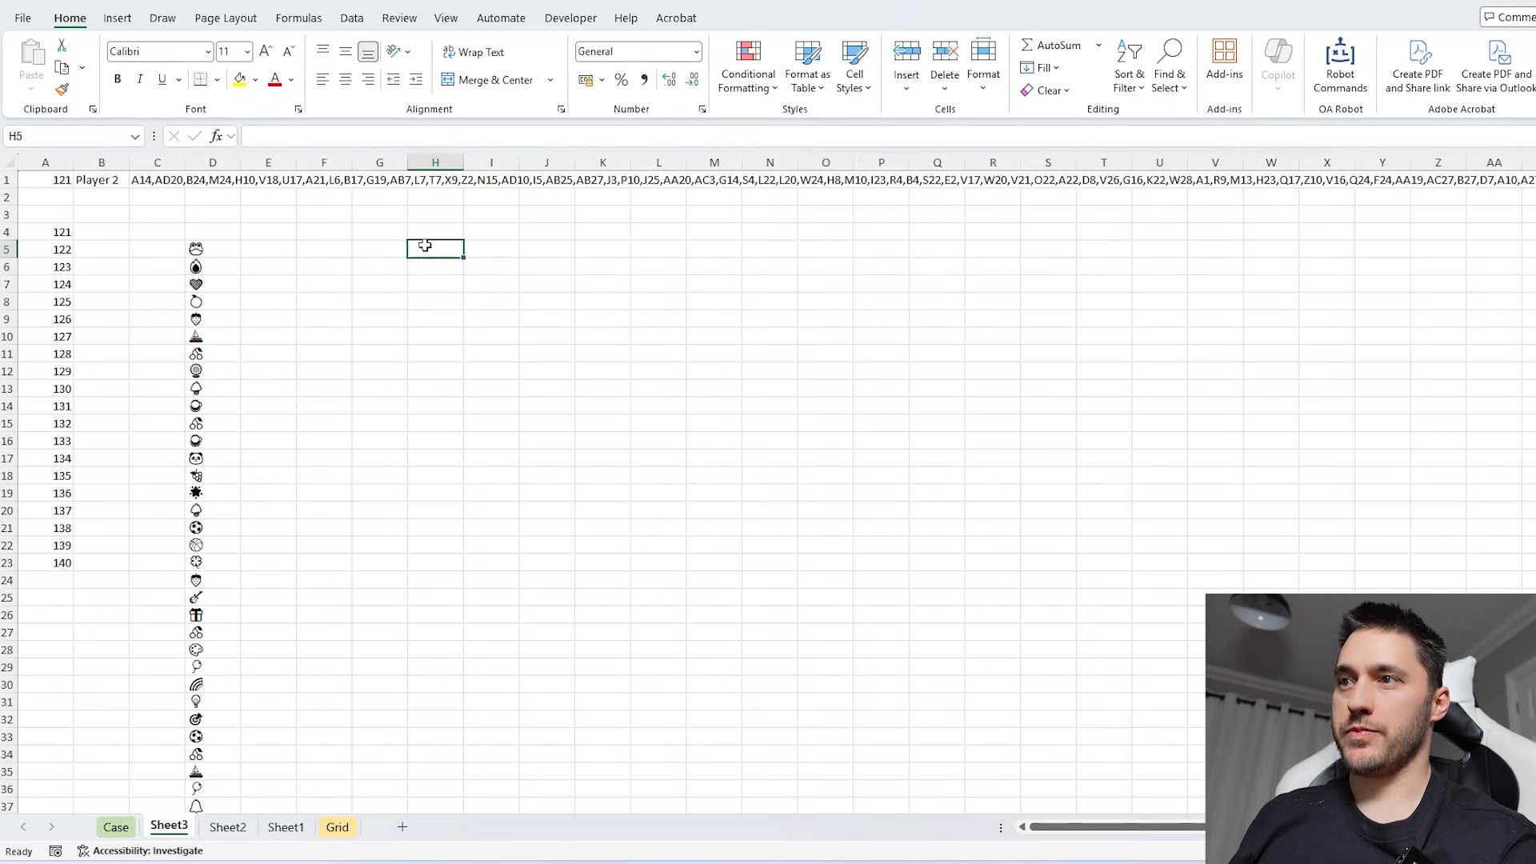
key(Up)
text(Pla)
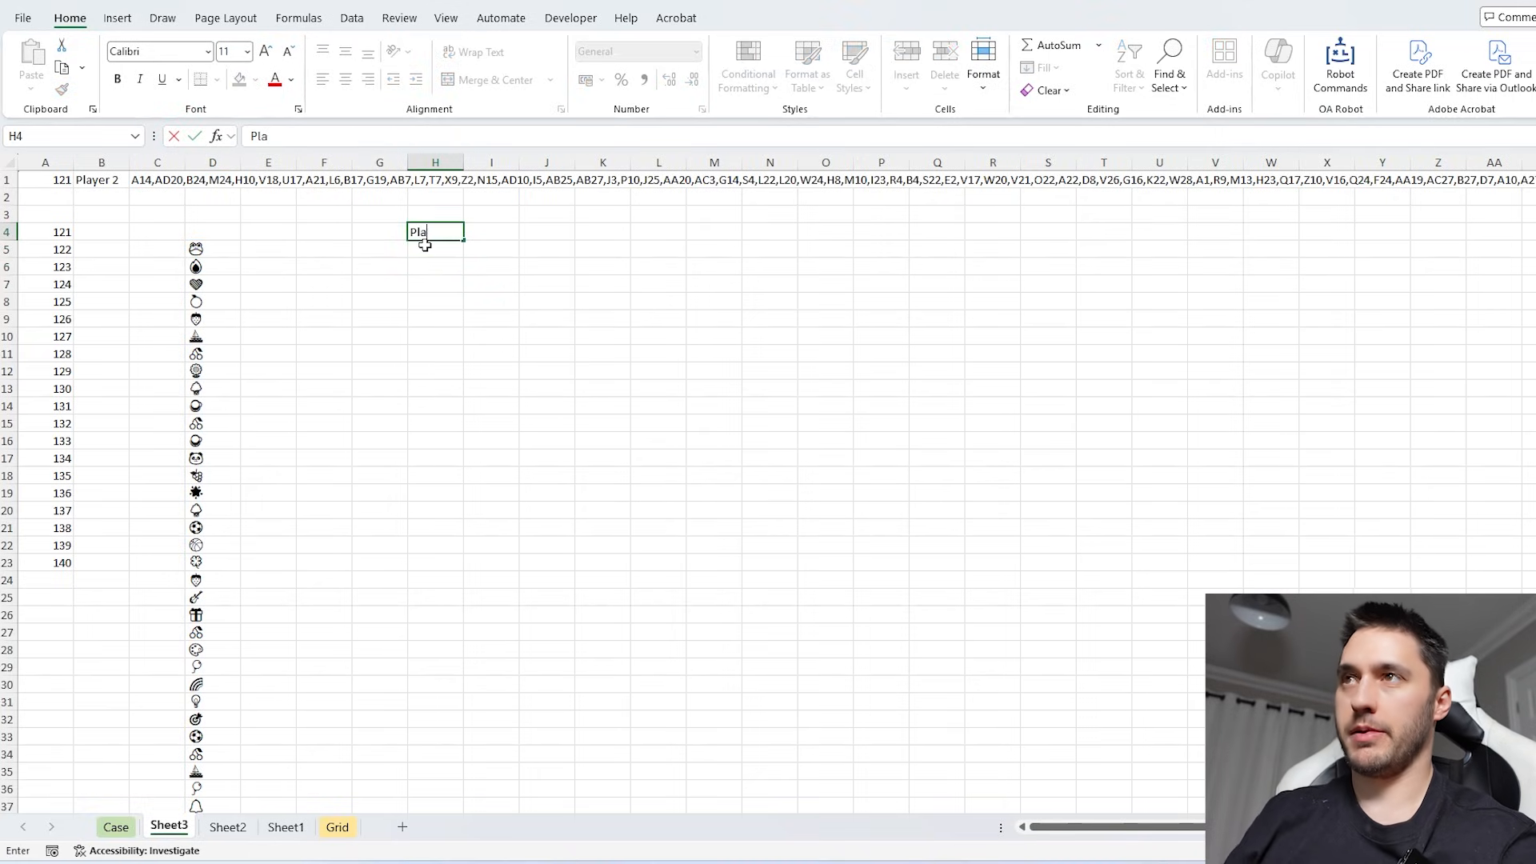
key(Return)
key(Up)
key(ctrl+b)
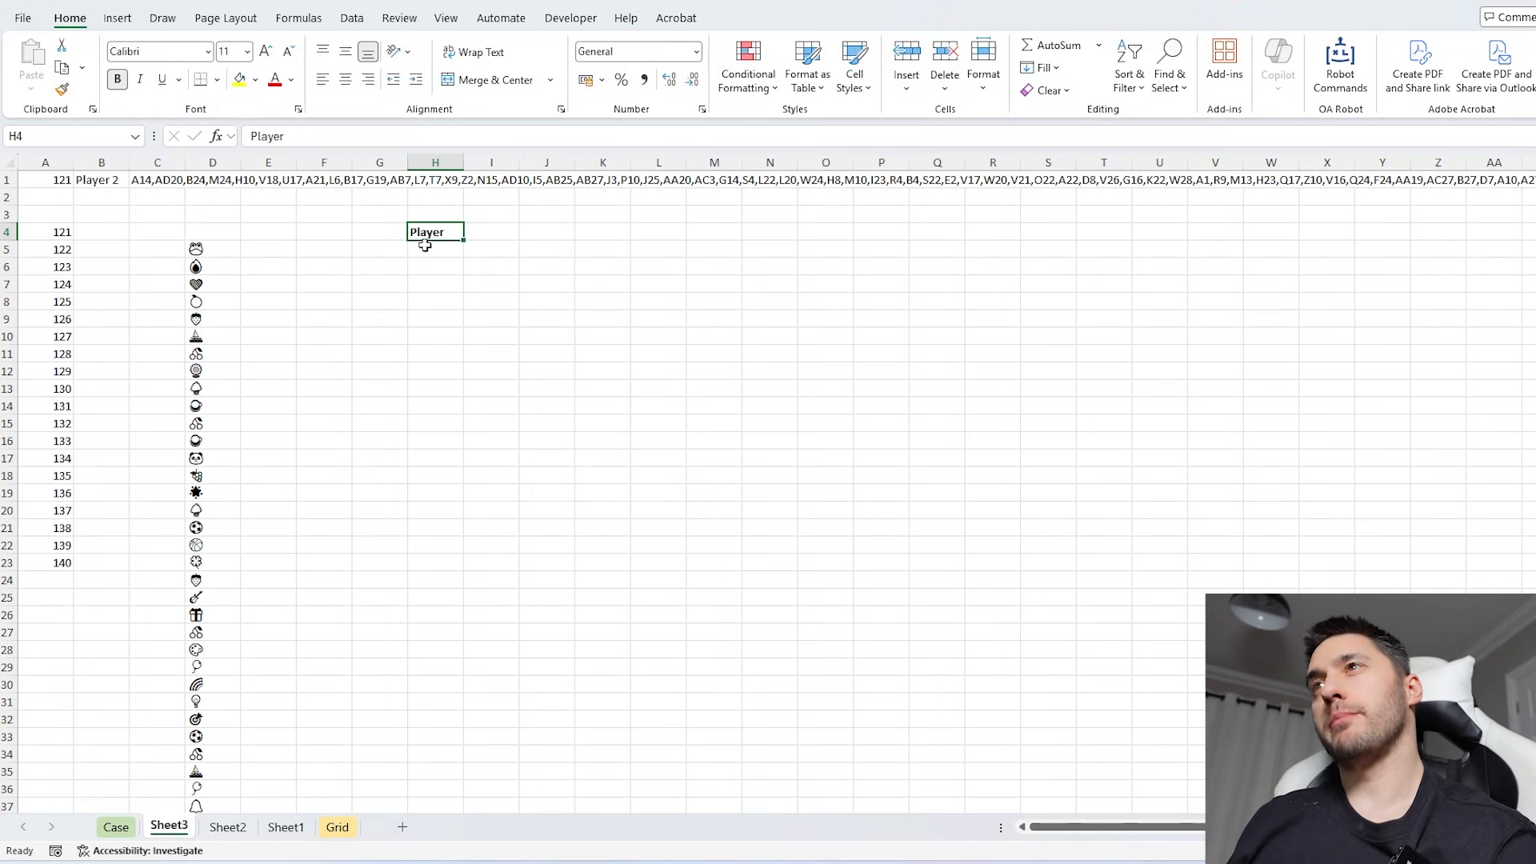
- Add the bold header "Dups in bank?" beside Player and place the two headers in G5:H5
click(443, 290)
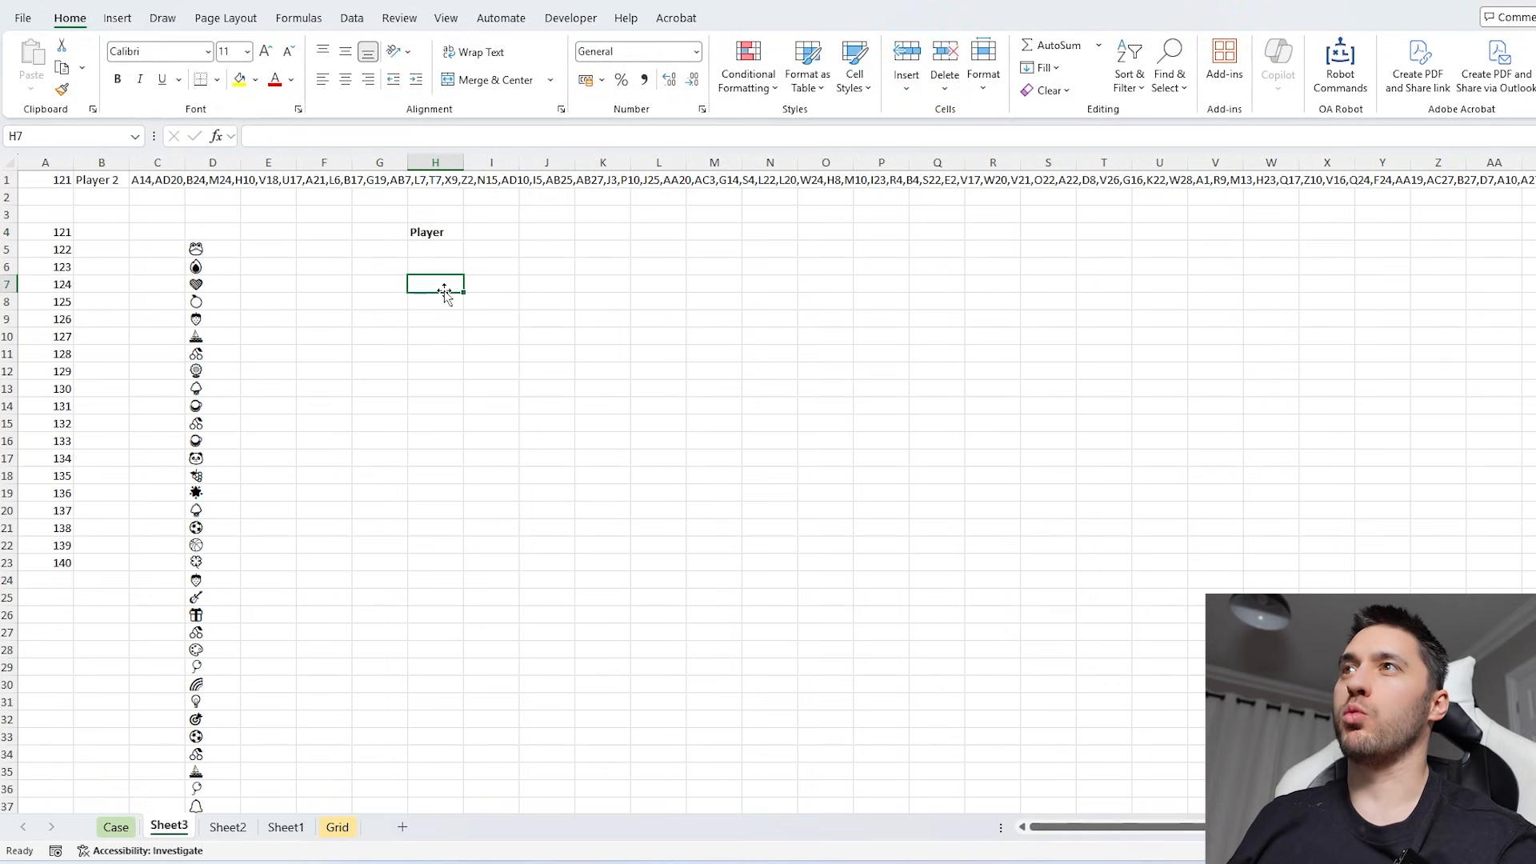
key(Up)
key(Up)
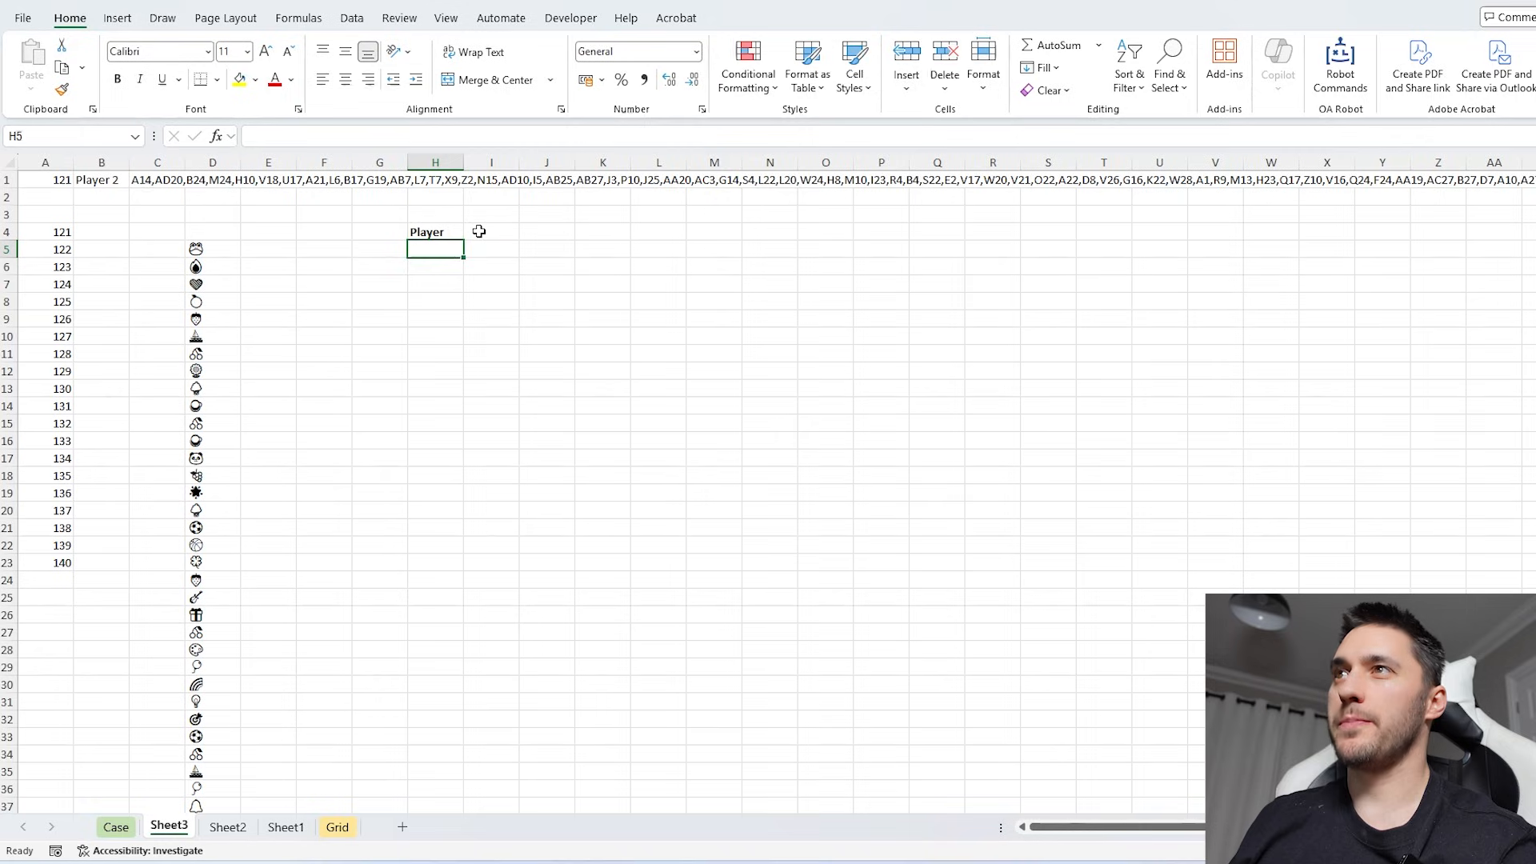
click(477, 233)
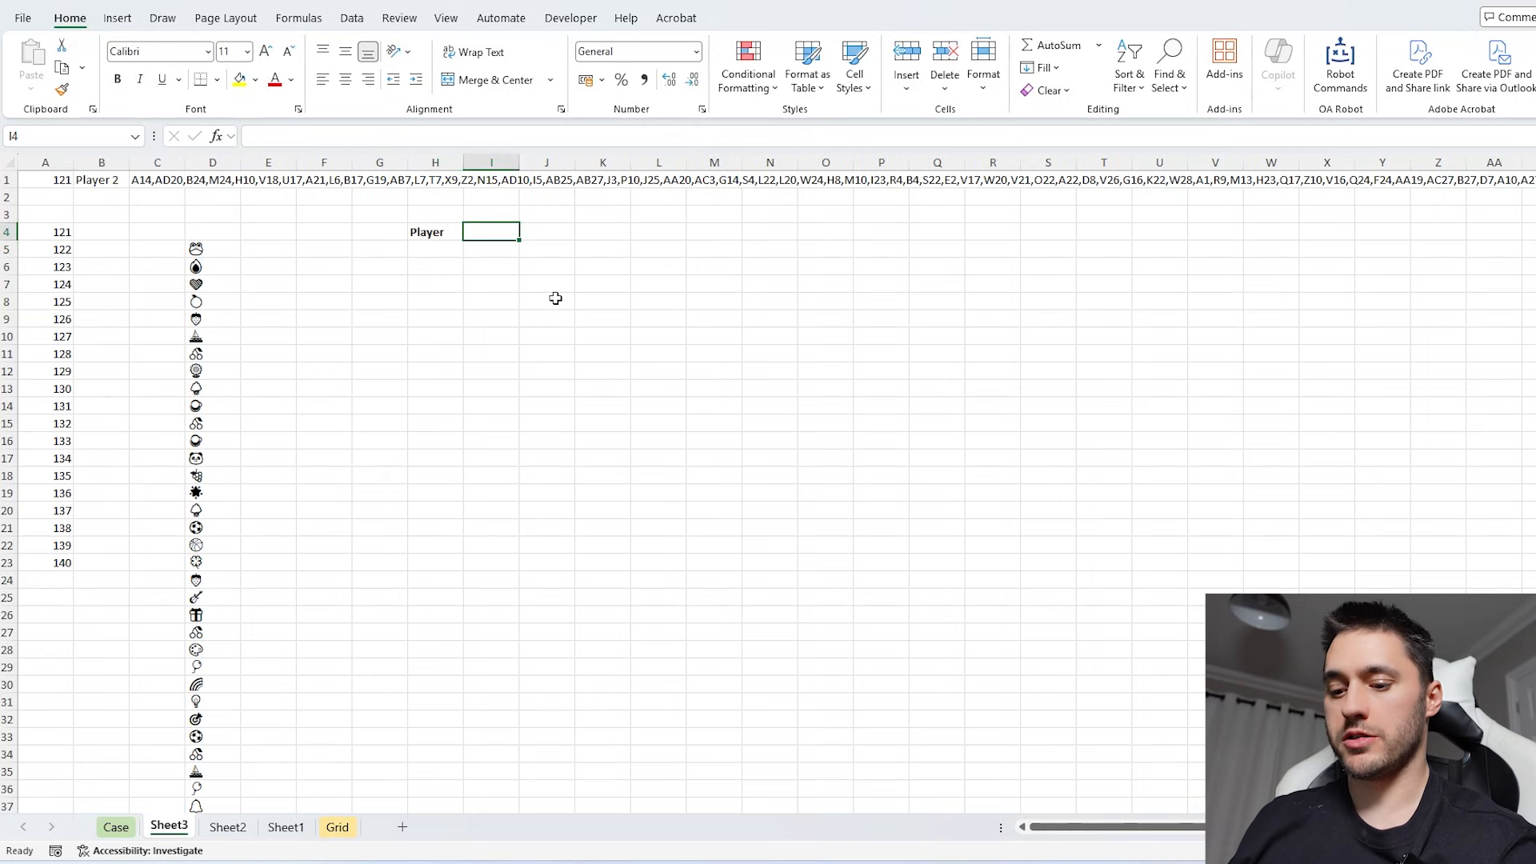
click(555, 299)
click(501, 236)
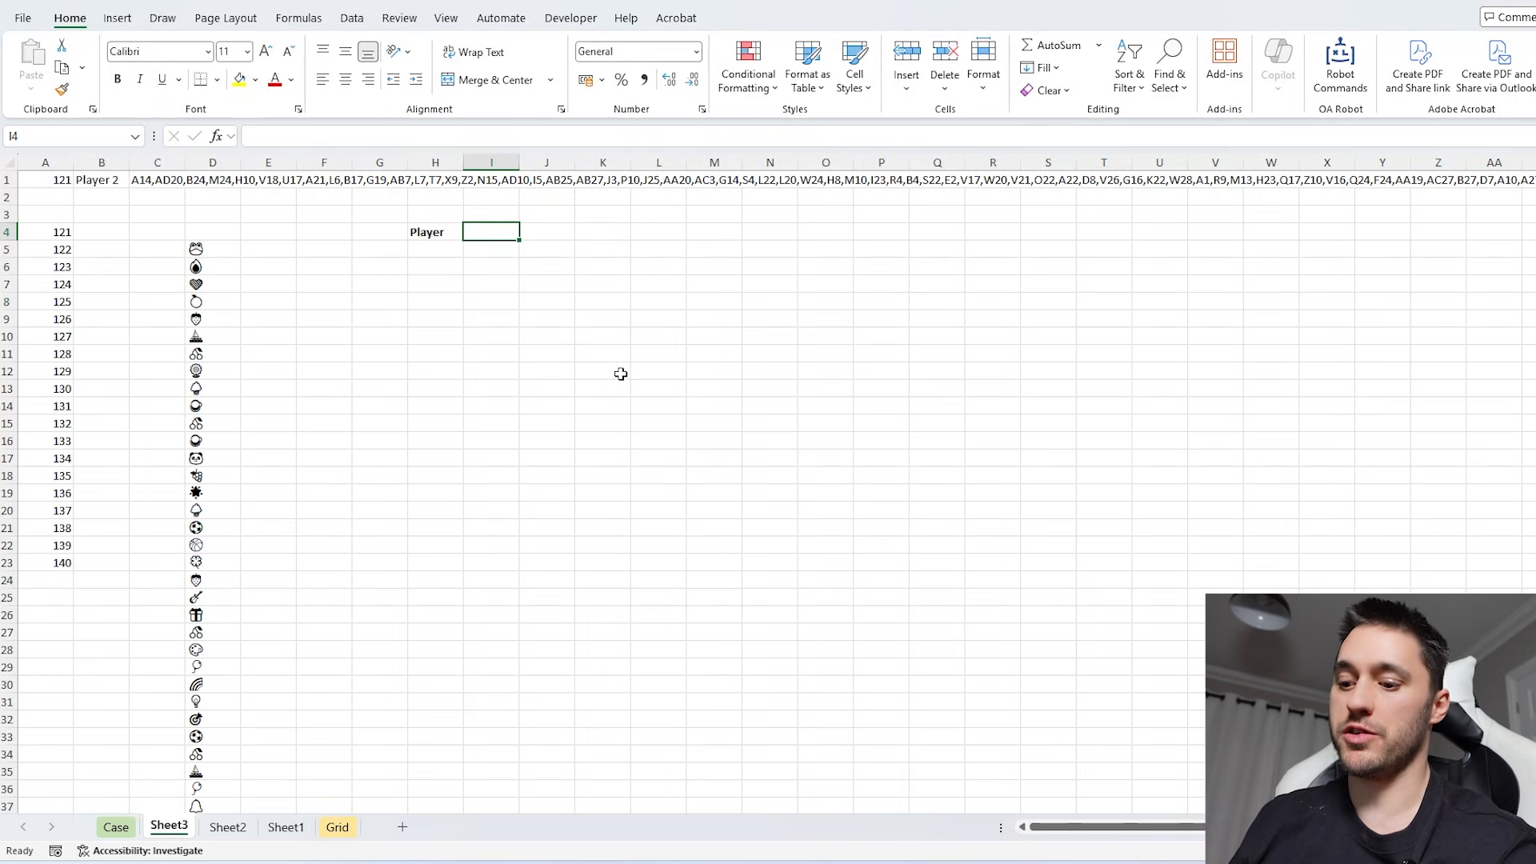
text(Dup)
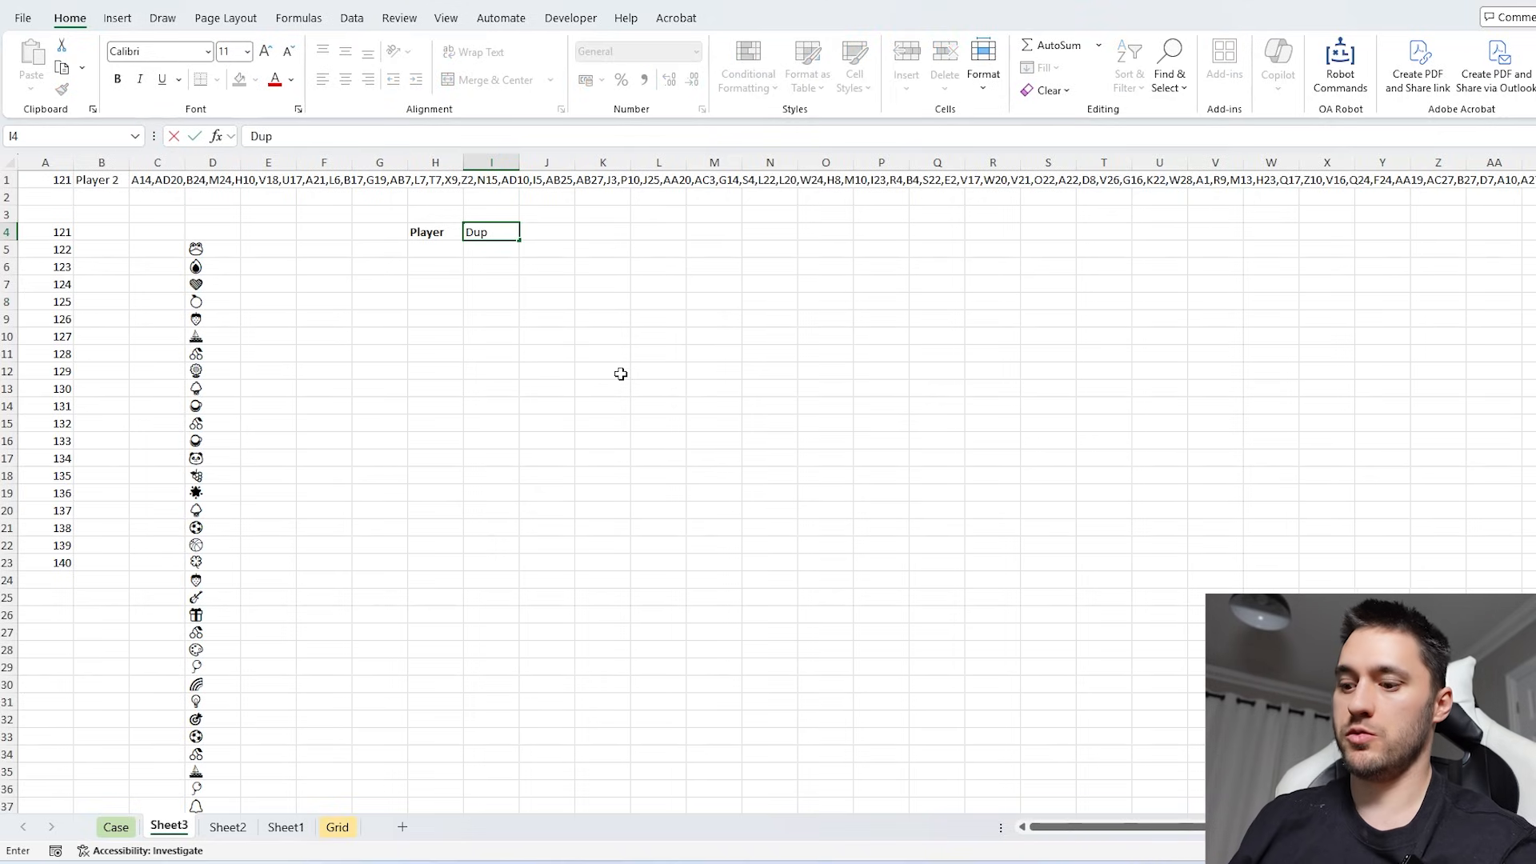
text(s in ban)
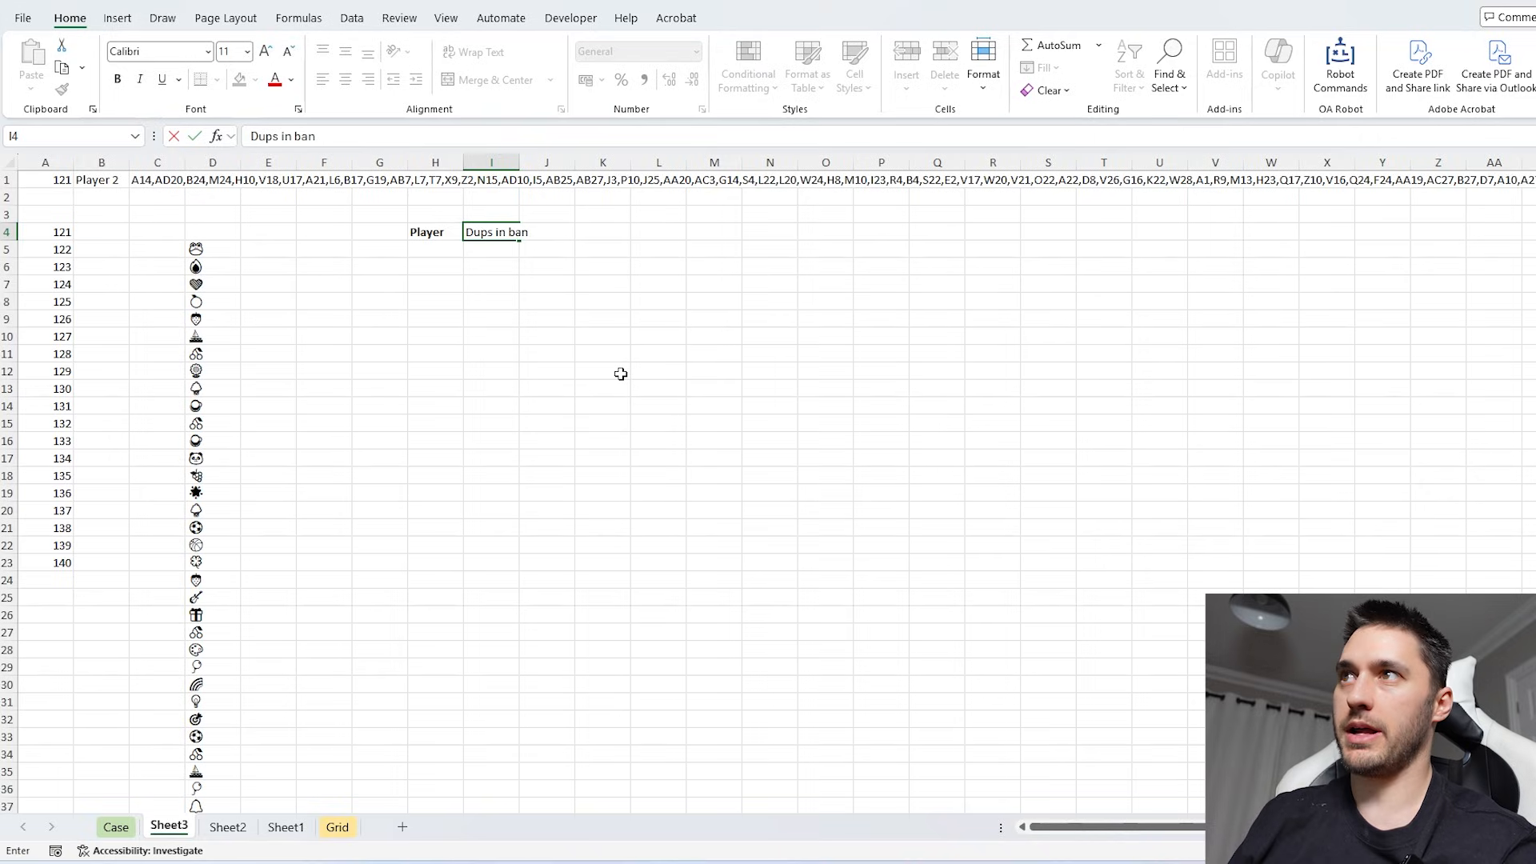
text(k?)
text(C1)
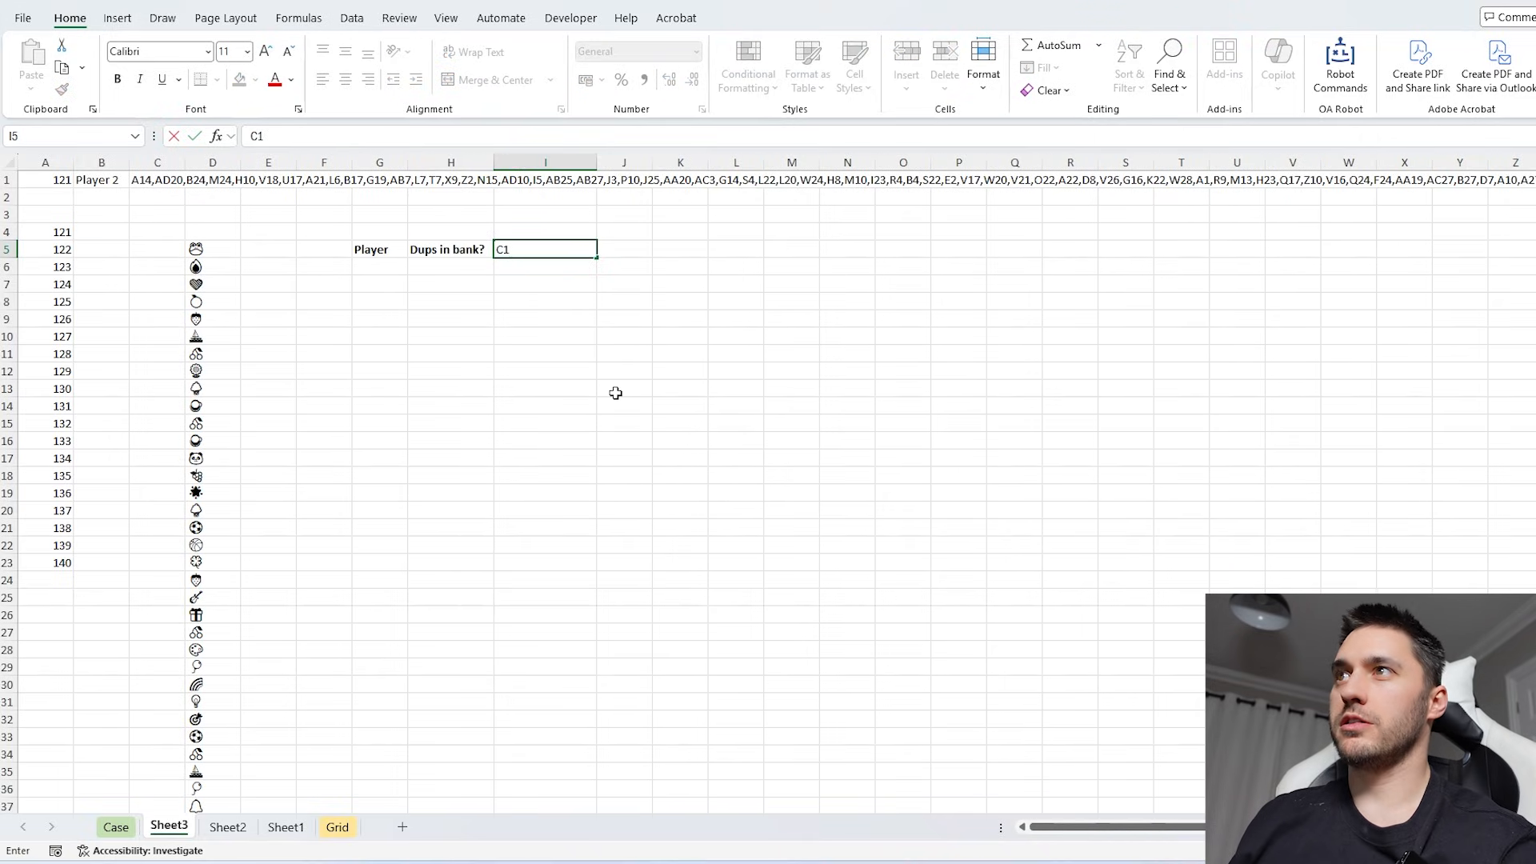
- Continue the header row with "C1" in I5, "In bank?" in J5 and "C2" in K5
click(606, 280)
click(522, 252)
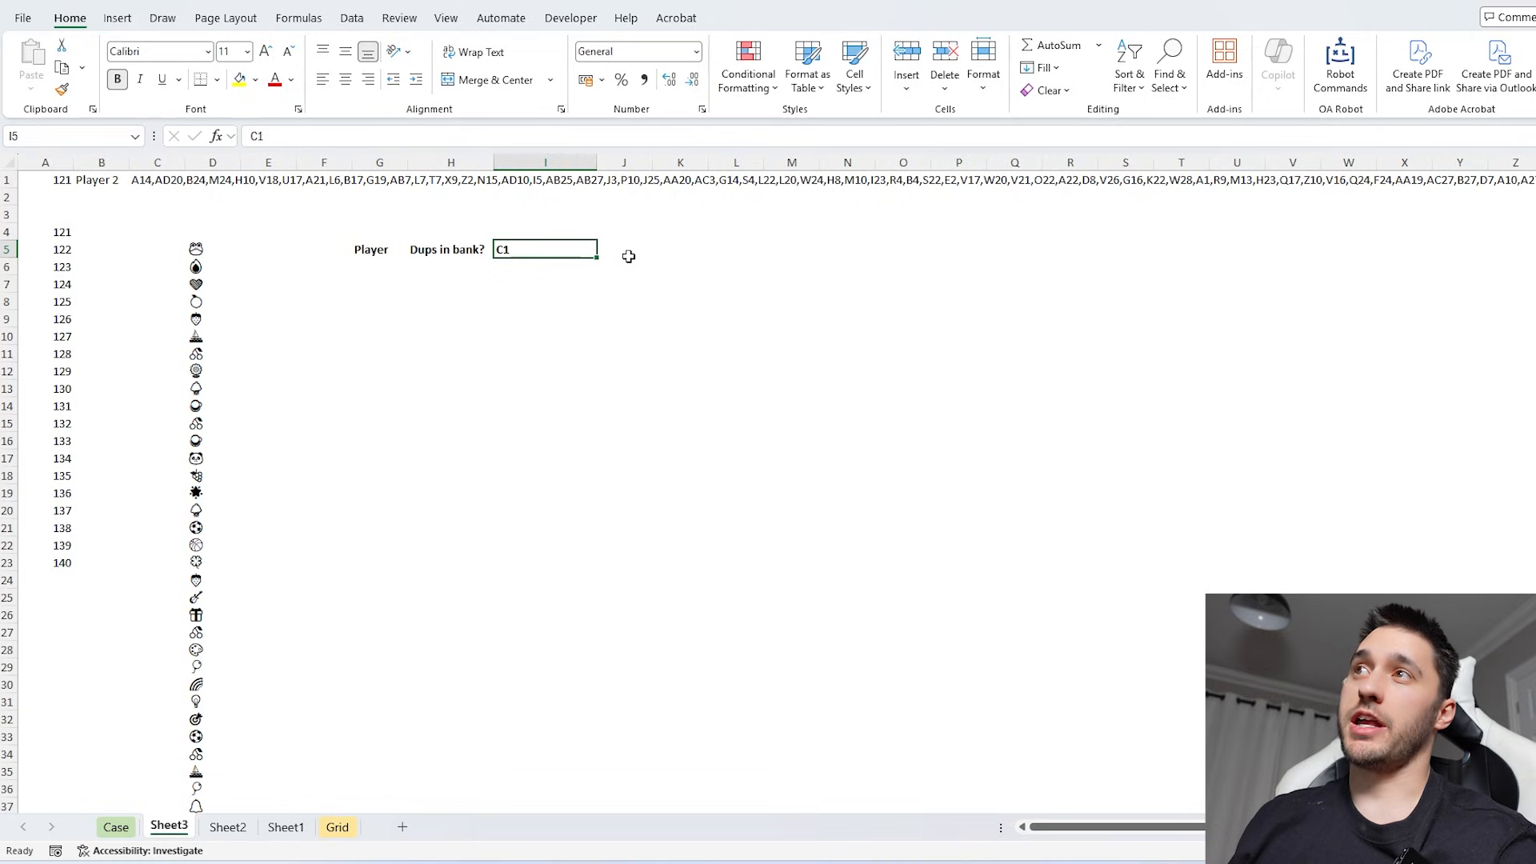
click(626, 251)
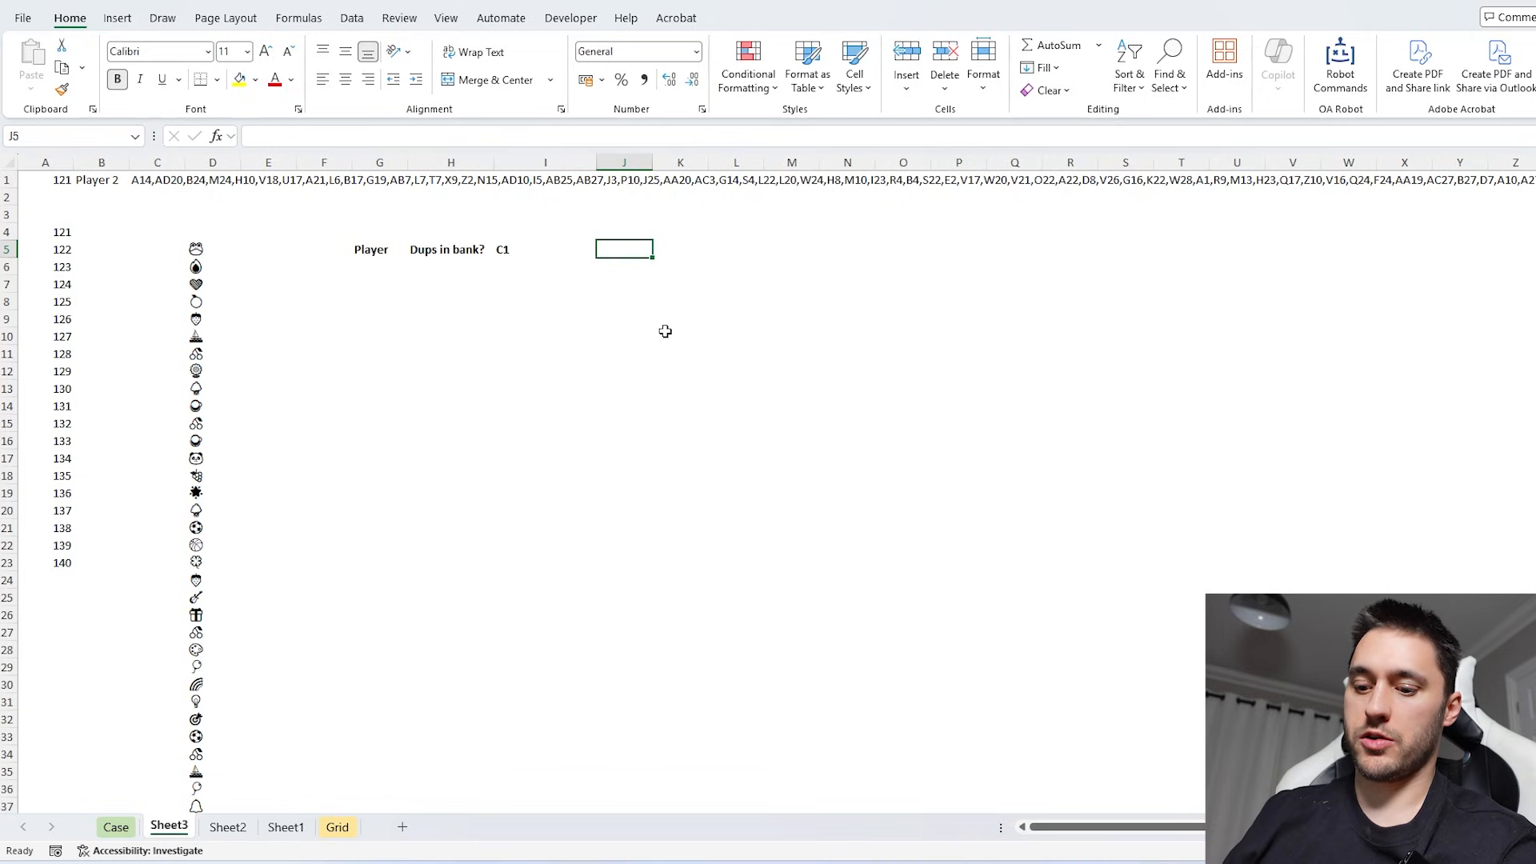
text(In bank?)
key(Tab)
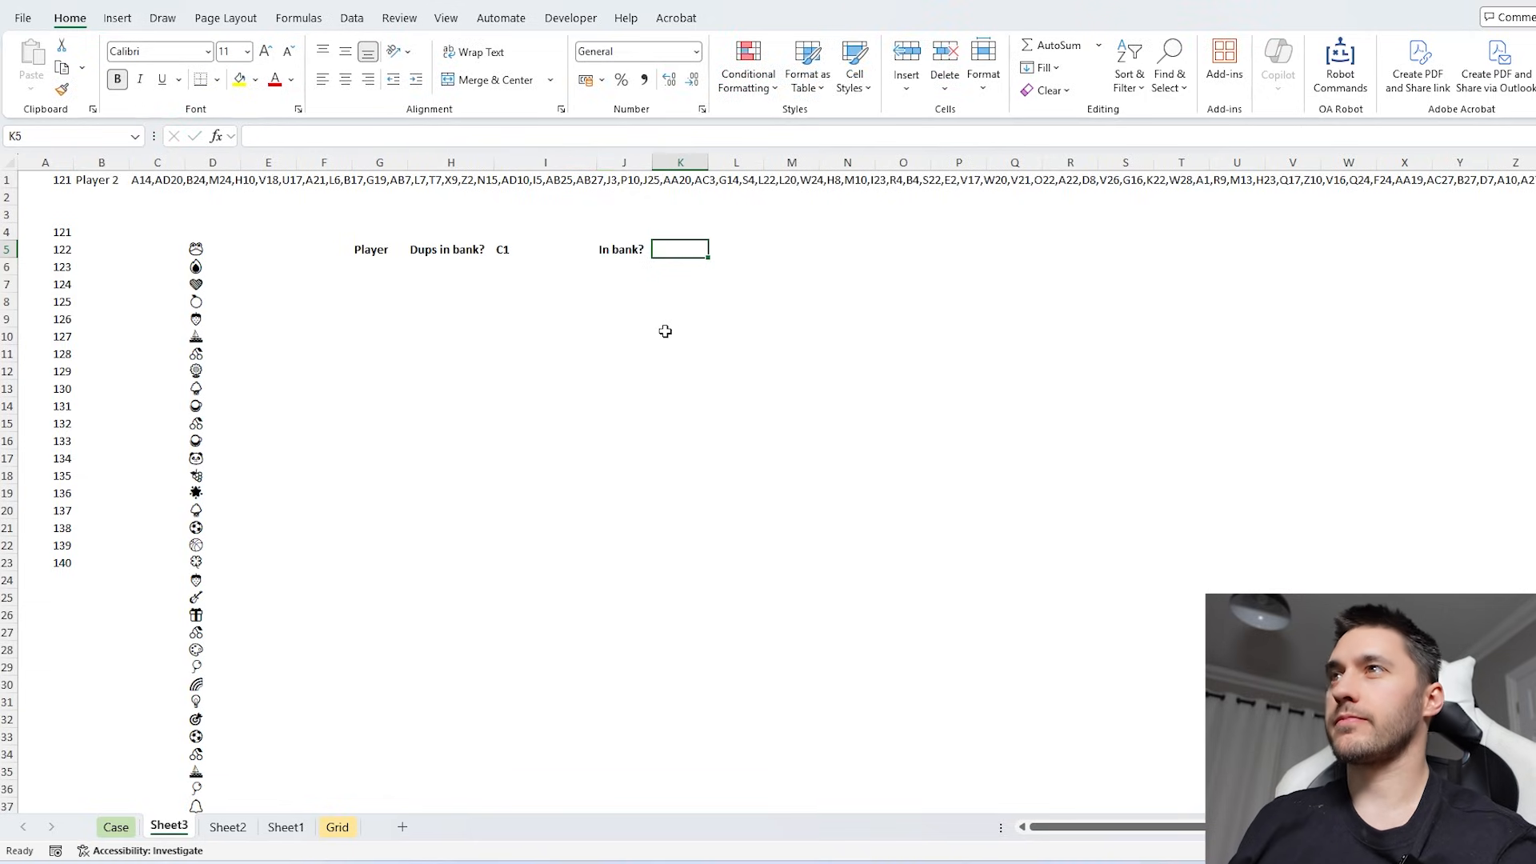
text(C2)
key(Return)
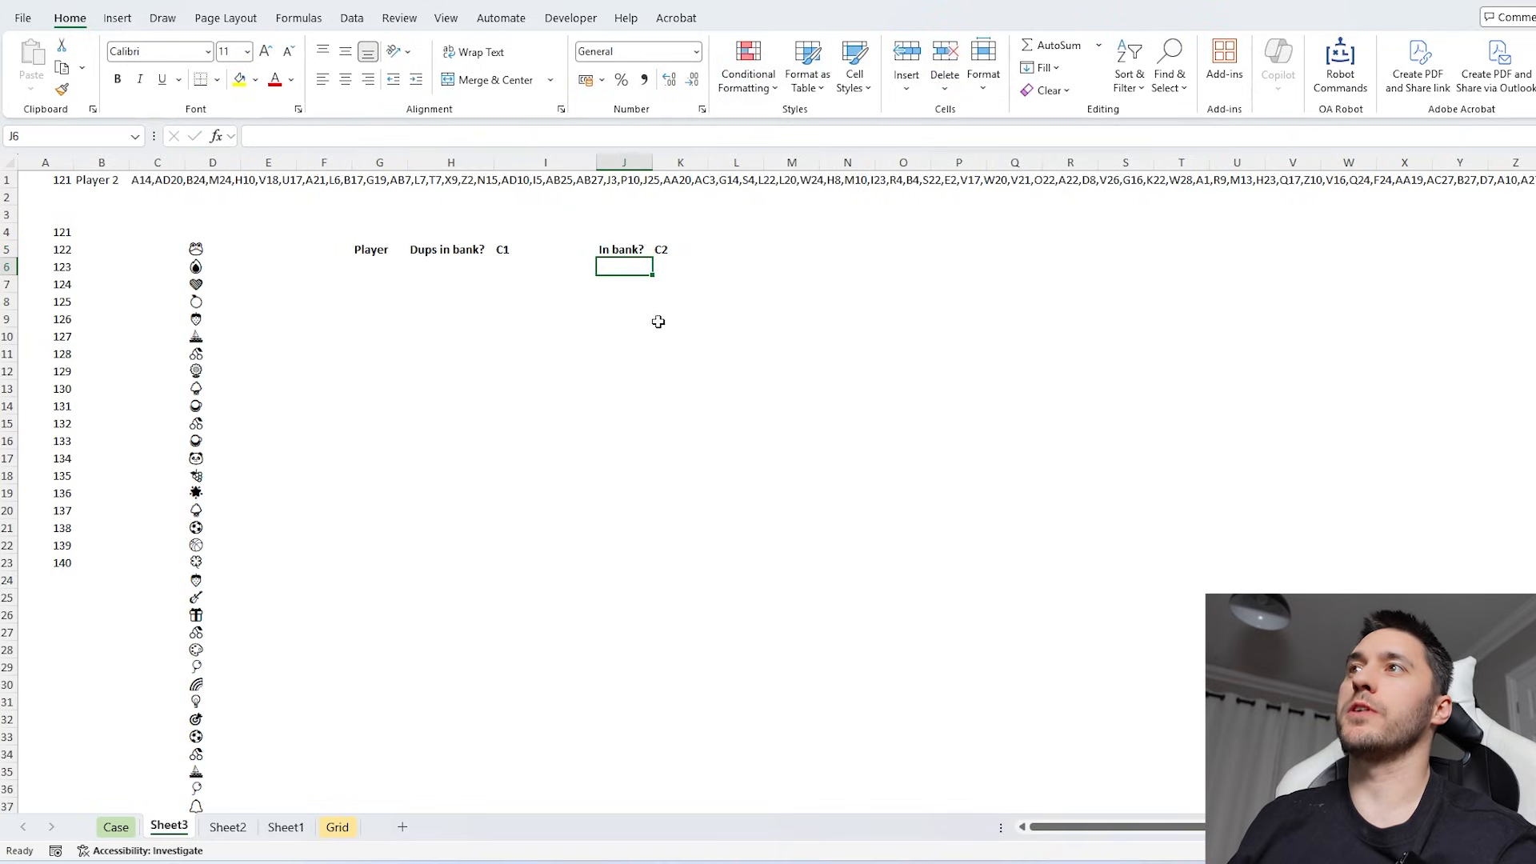
- Complete the header row with "Match?" in L5 and "Bank" in M5
drag(535, 251, 555, 302)
drag(602, 253, 613, 336)
drag(674, 252, 687, 351)
click(686, 264)
click(736, 250)
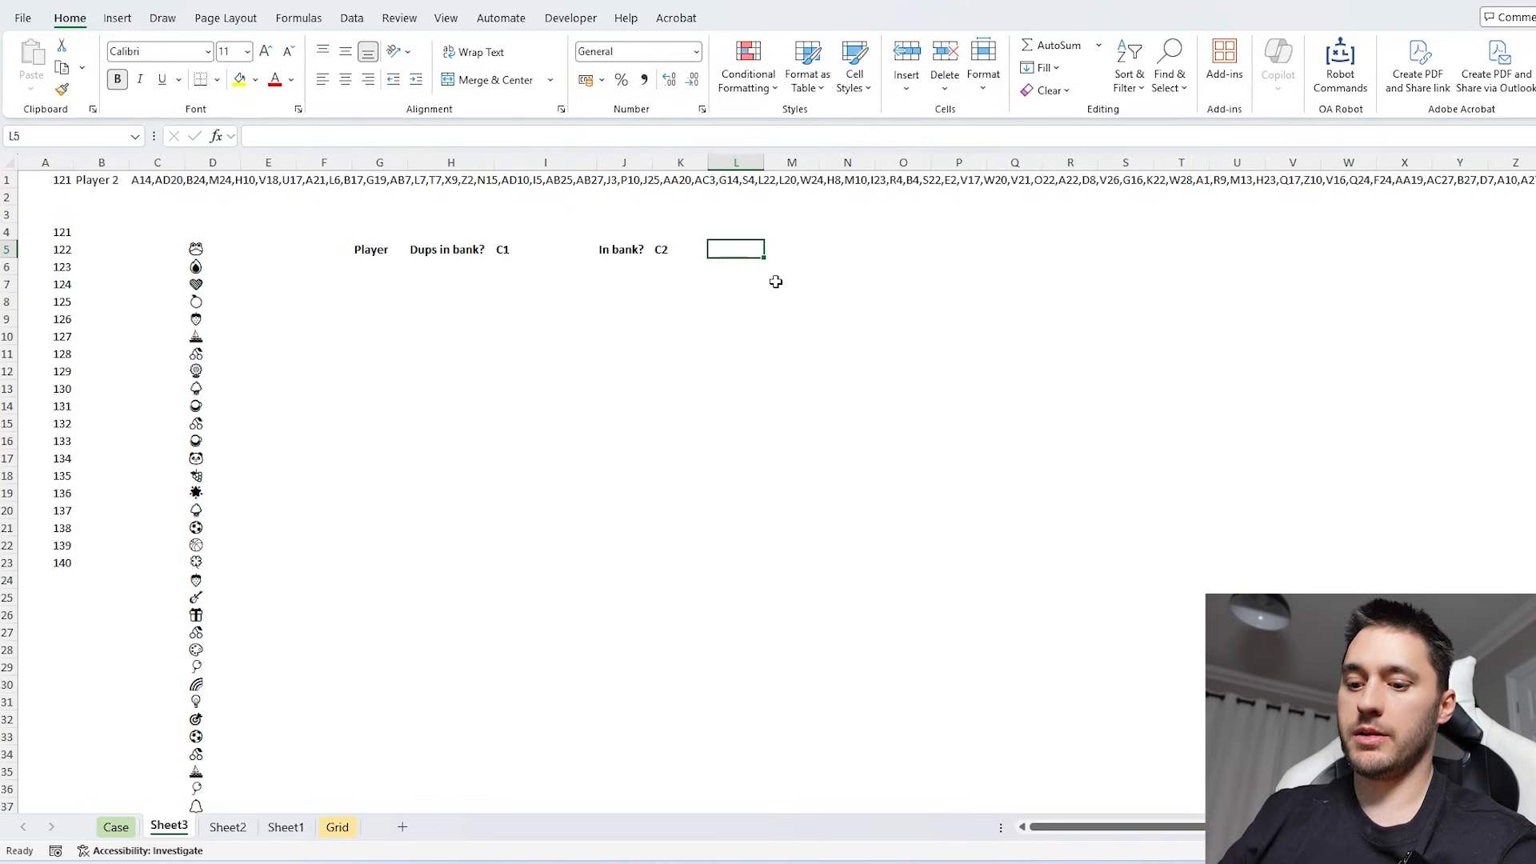
text(Match?)
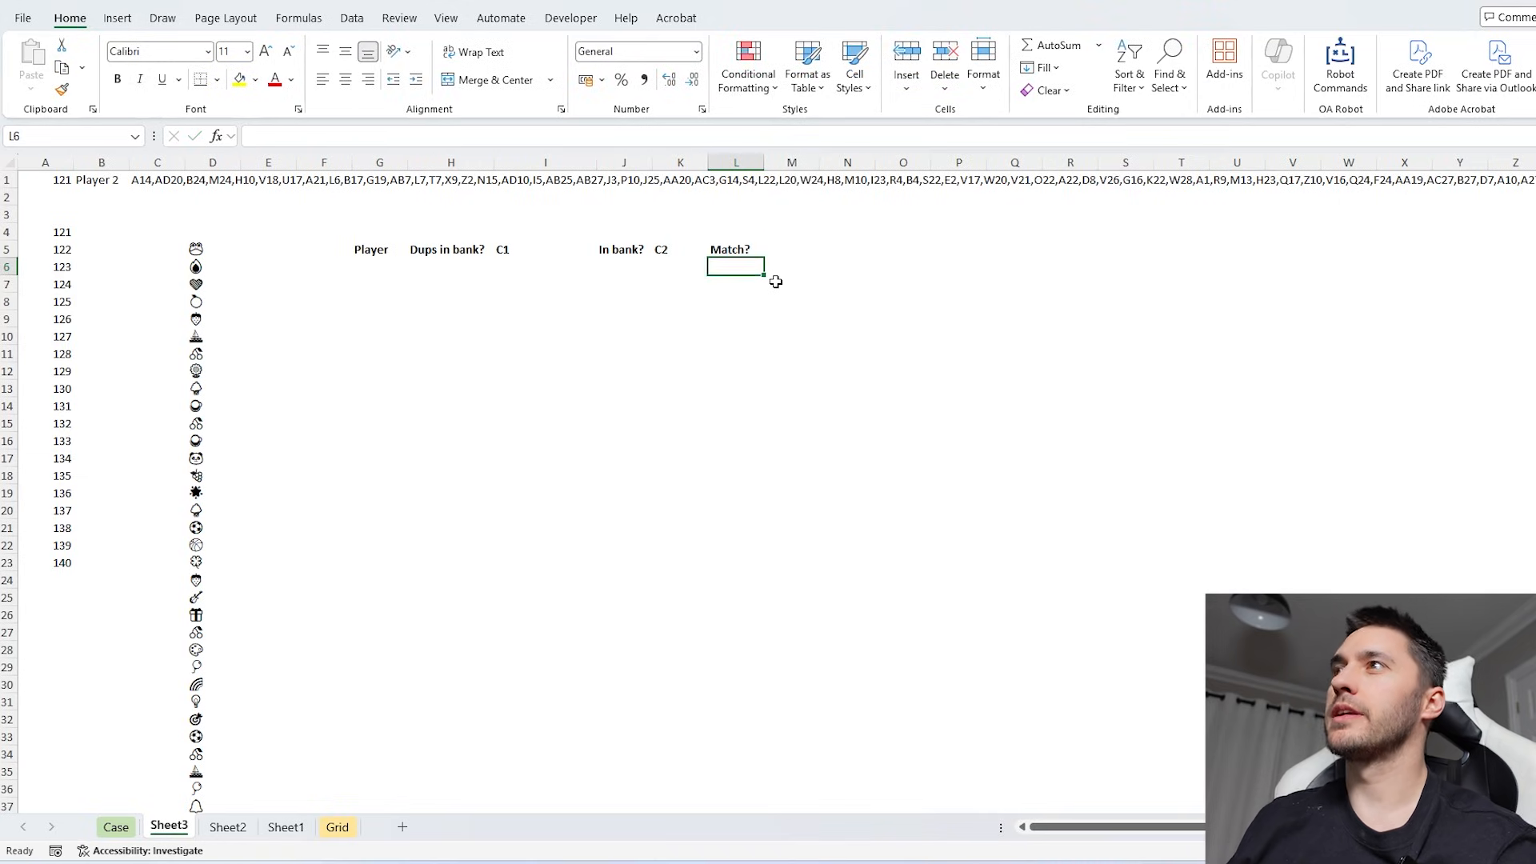
key(Tab)
text(Ba)
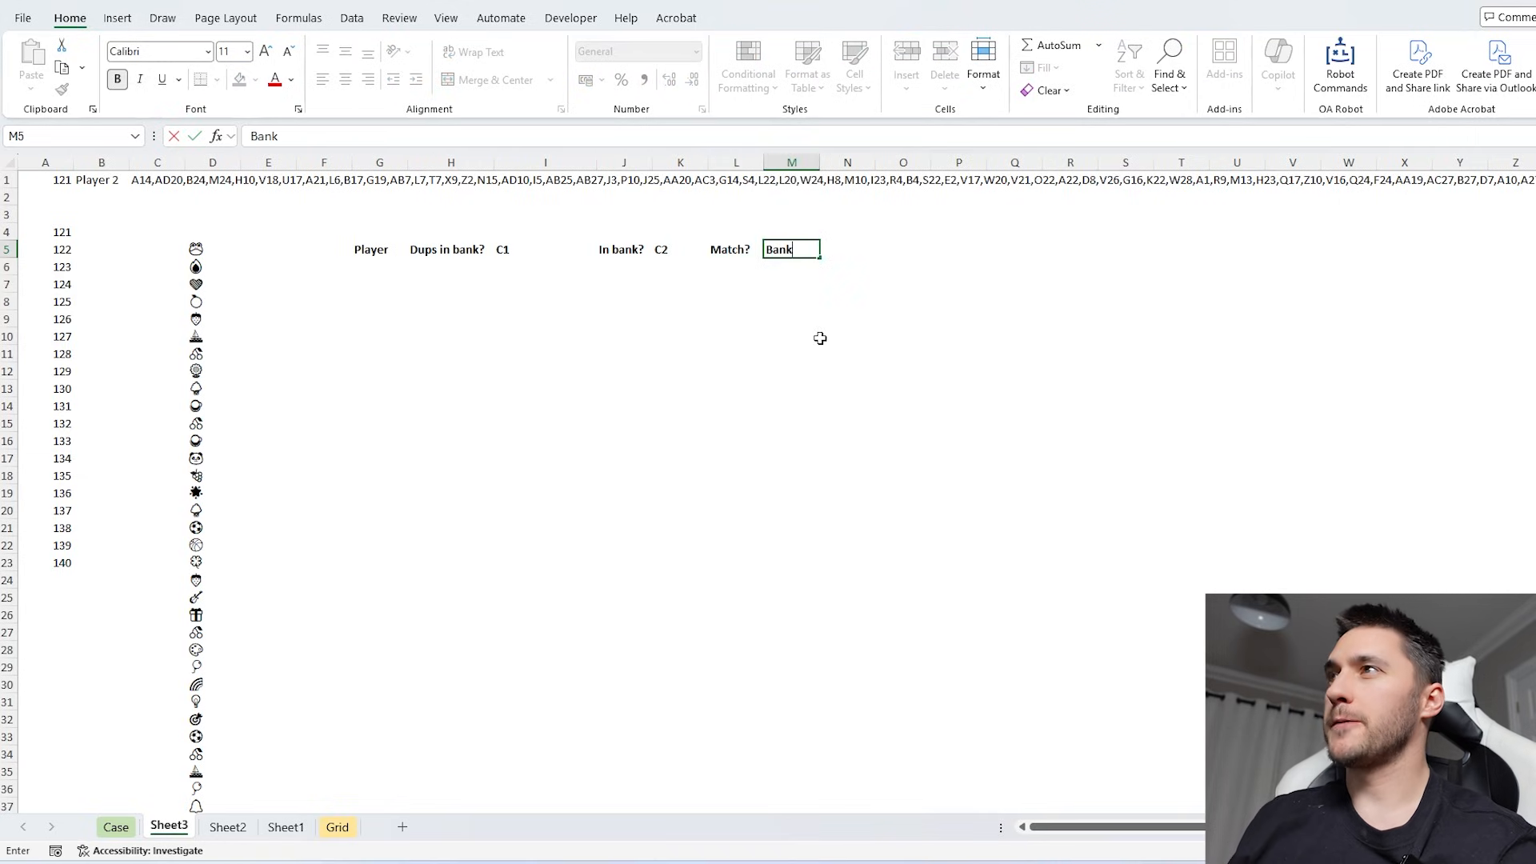
key(Tab)
- Fill the Player column from G6 with 900 alternating turns using =MOD(SEQUENCE(900)-1,2)+1
click(393, 262)
text(=seq)
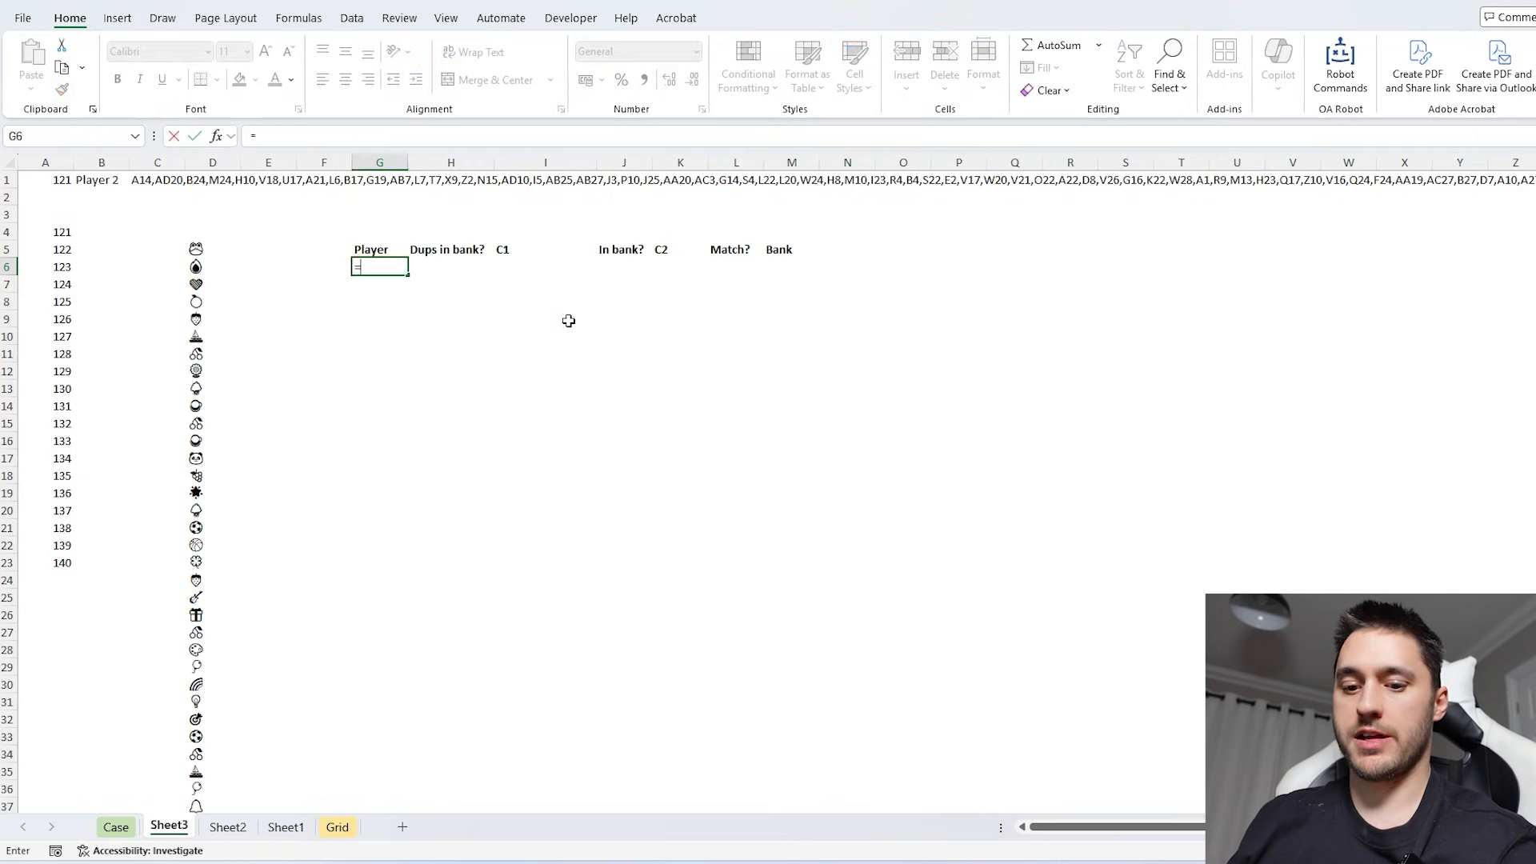
key(Tab)
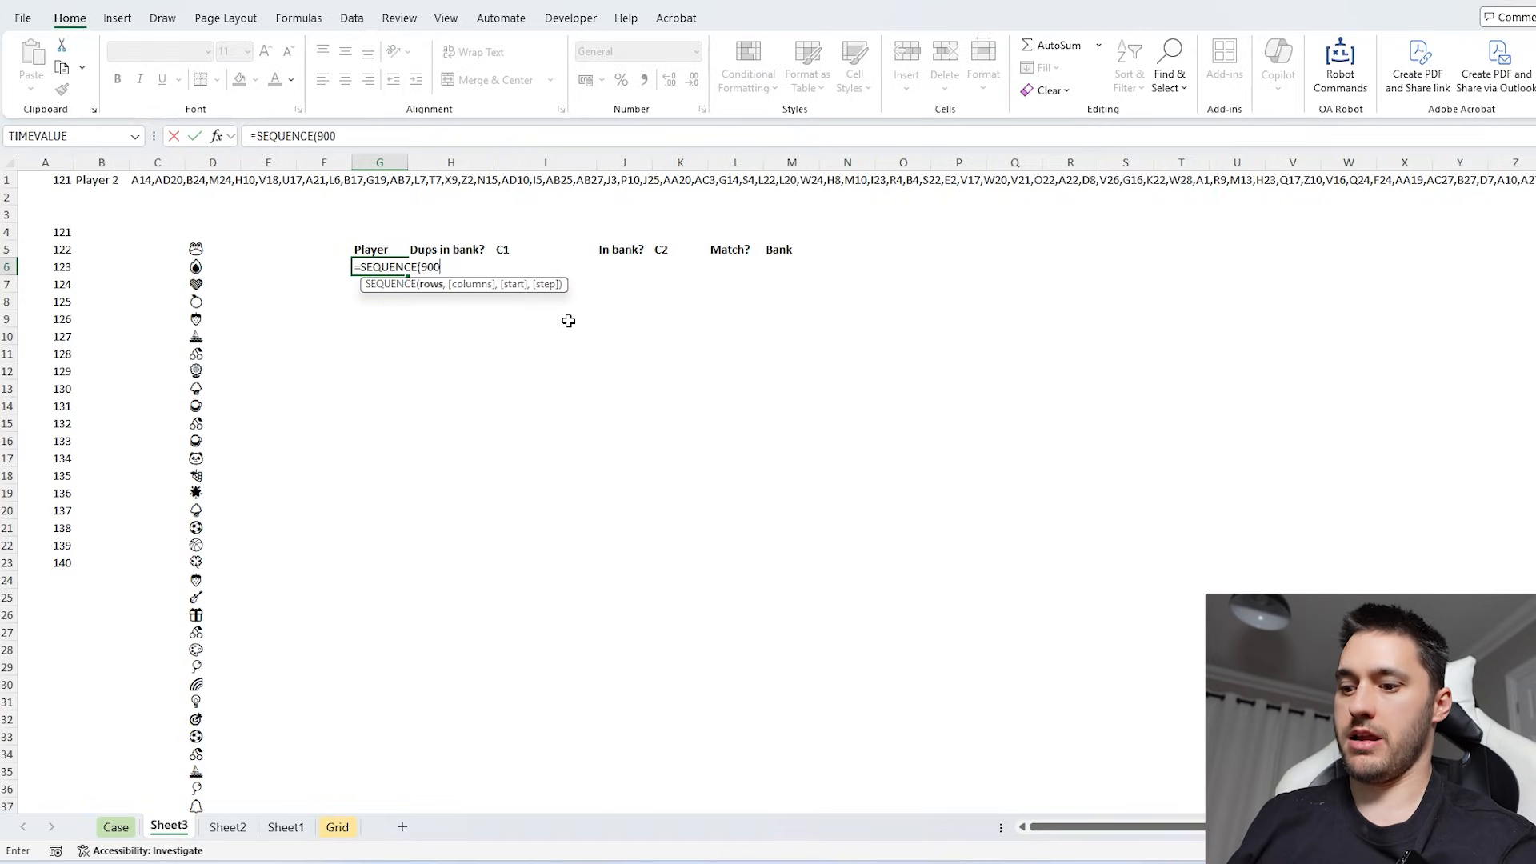
text(900))
click(258, 136)
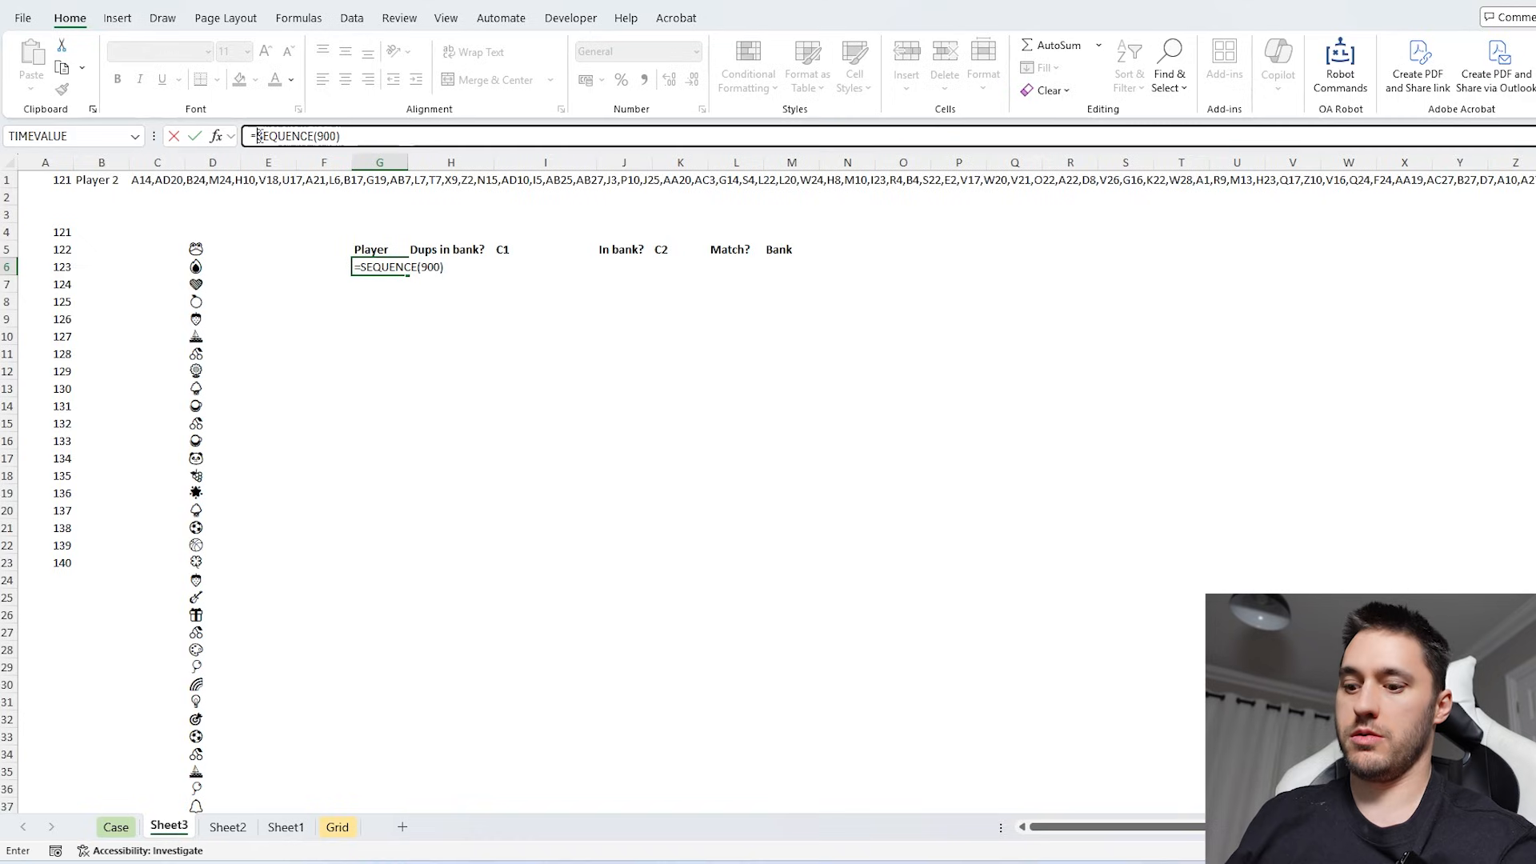
text(mod)
key(Tab)
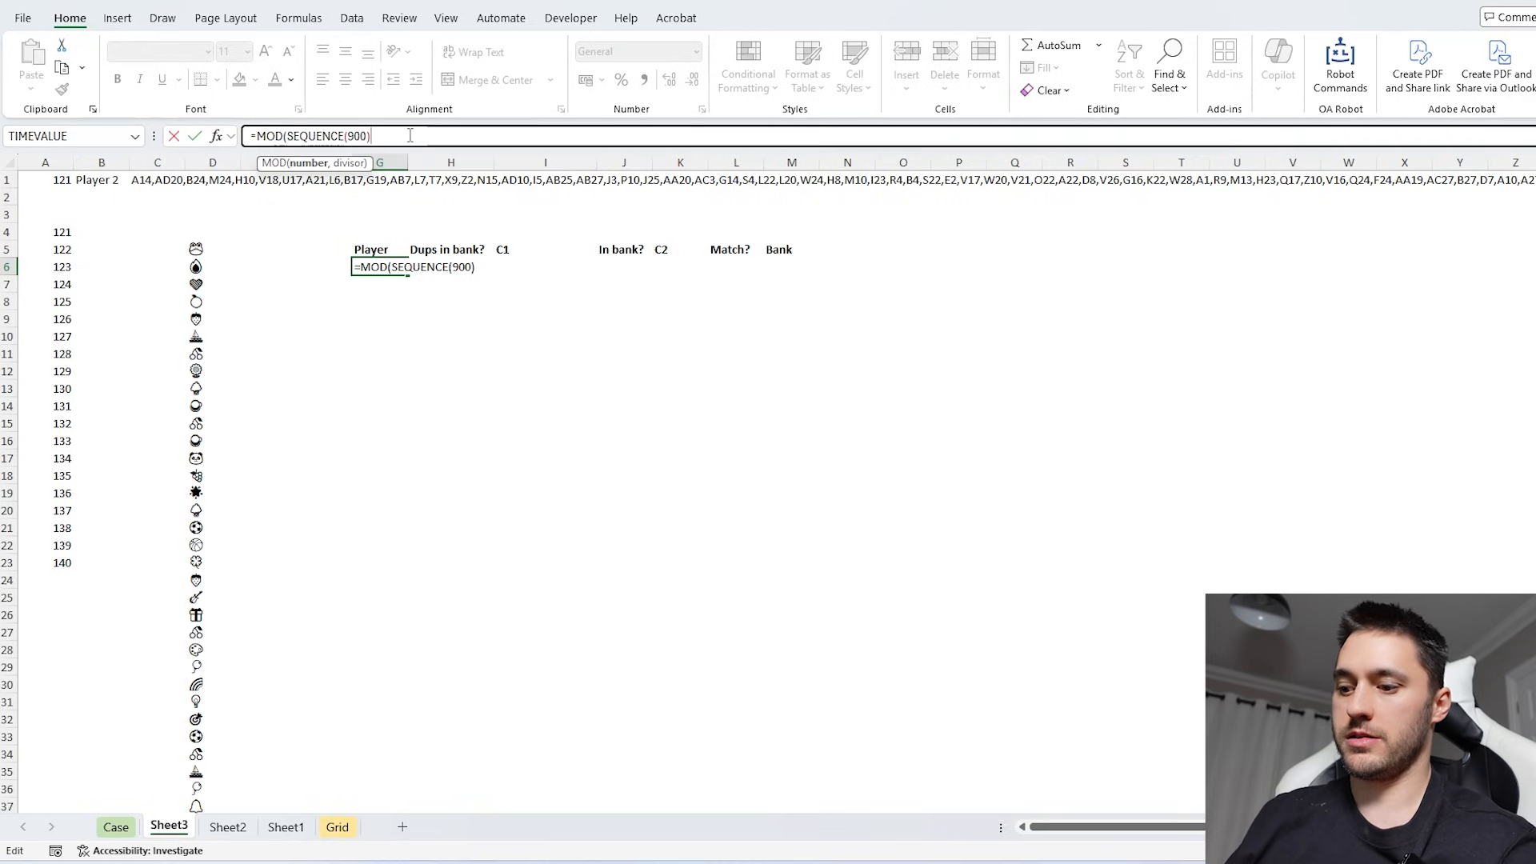
text(-1,)
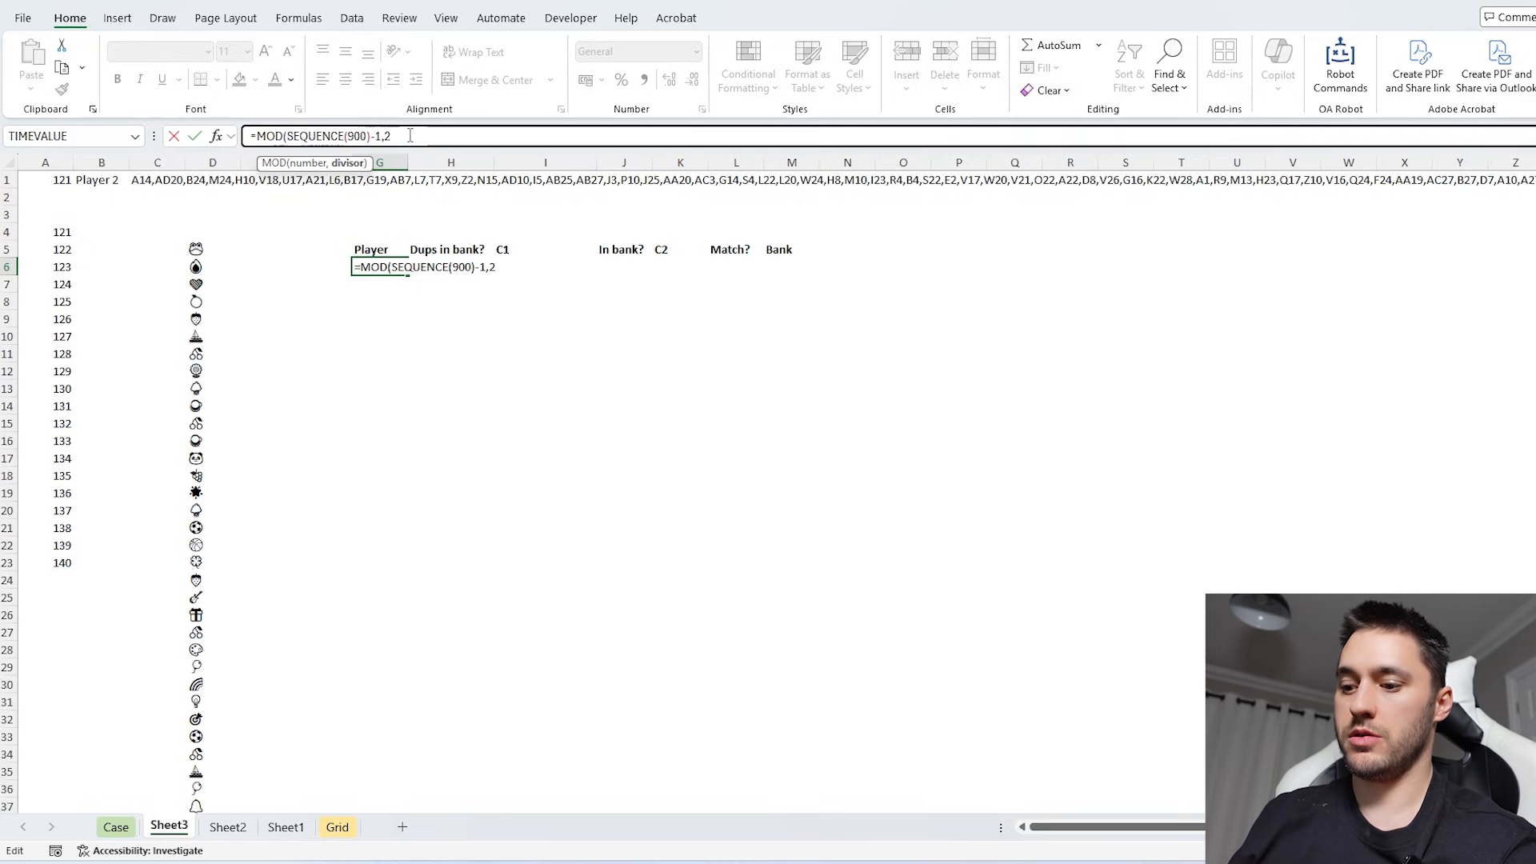
text(2)+1)
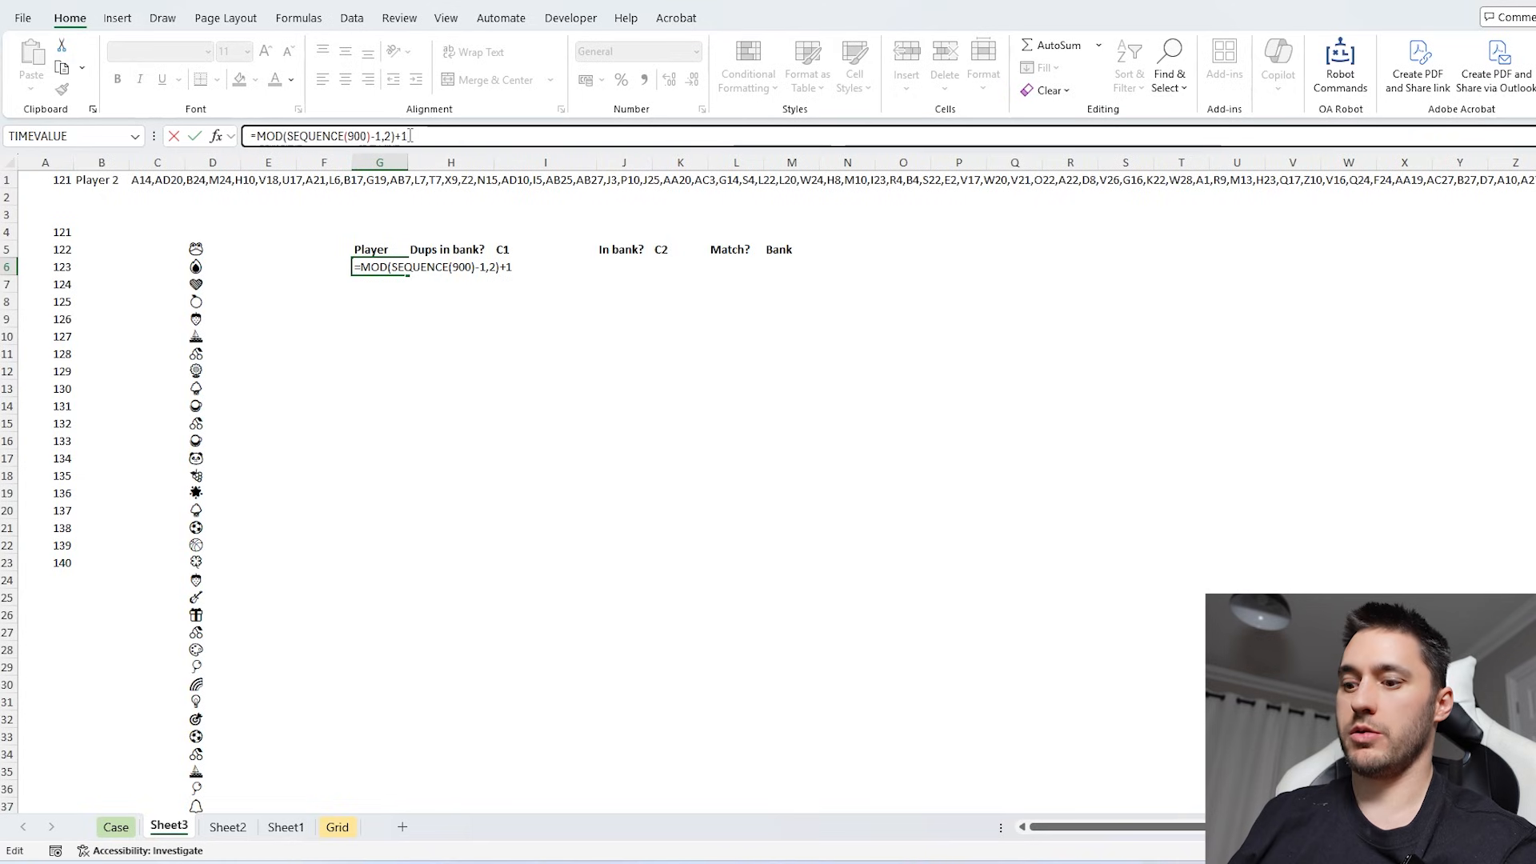
key(Return)
key(Return)
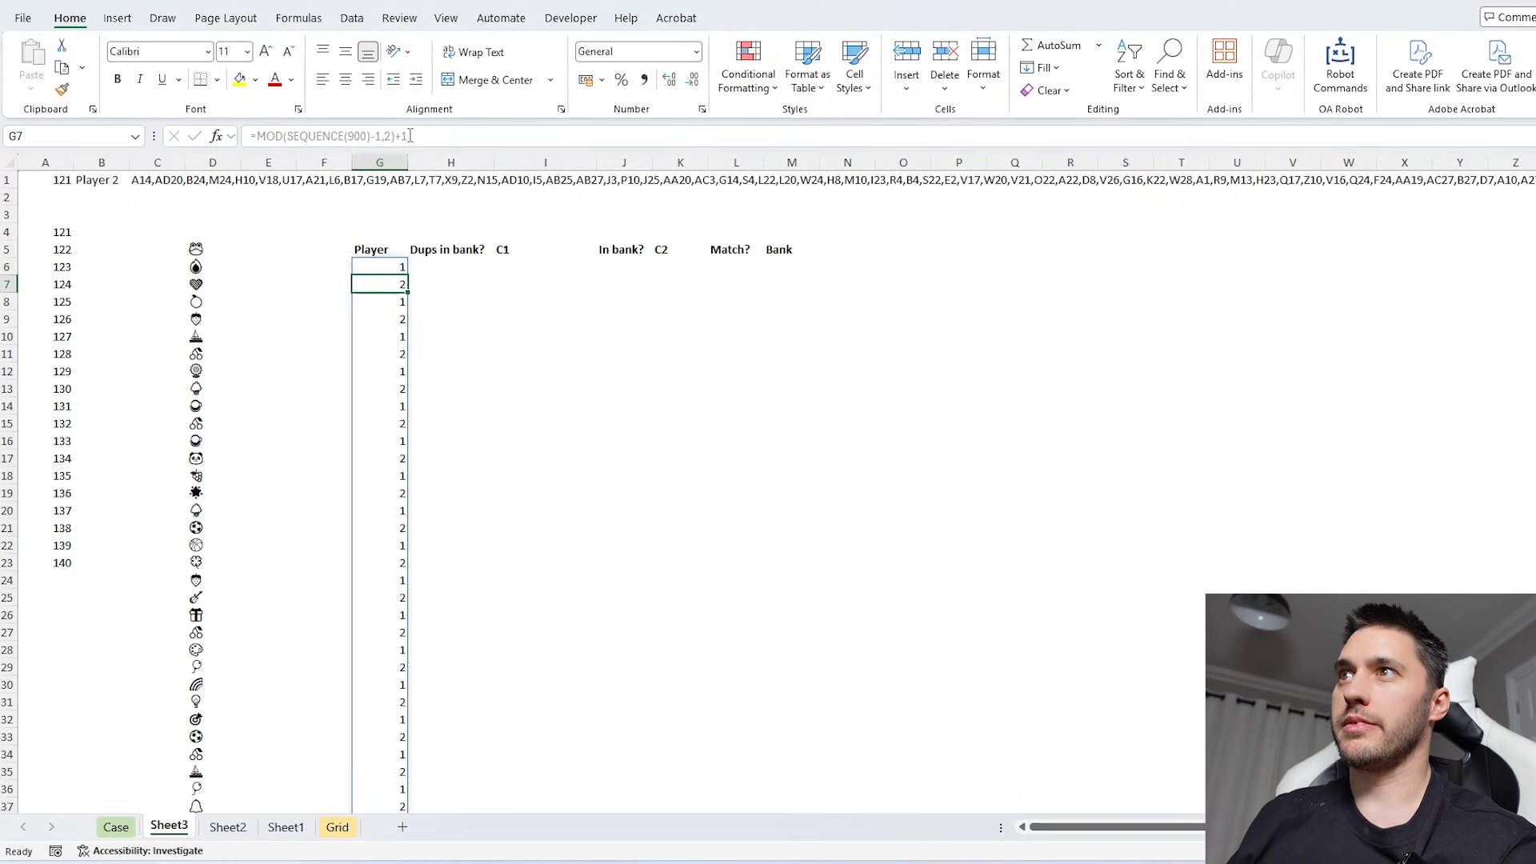
click(399, 264)
key(Down)
key(Down)
key(Down)
key(Down)
key(Down)
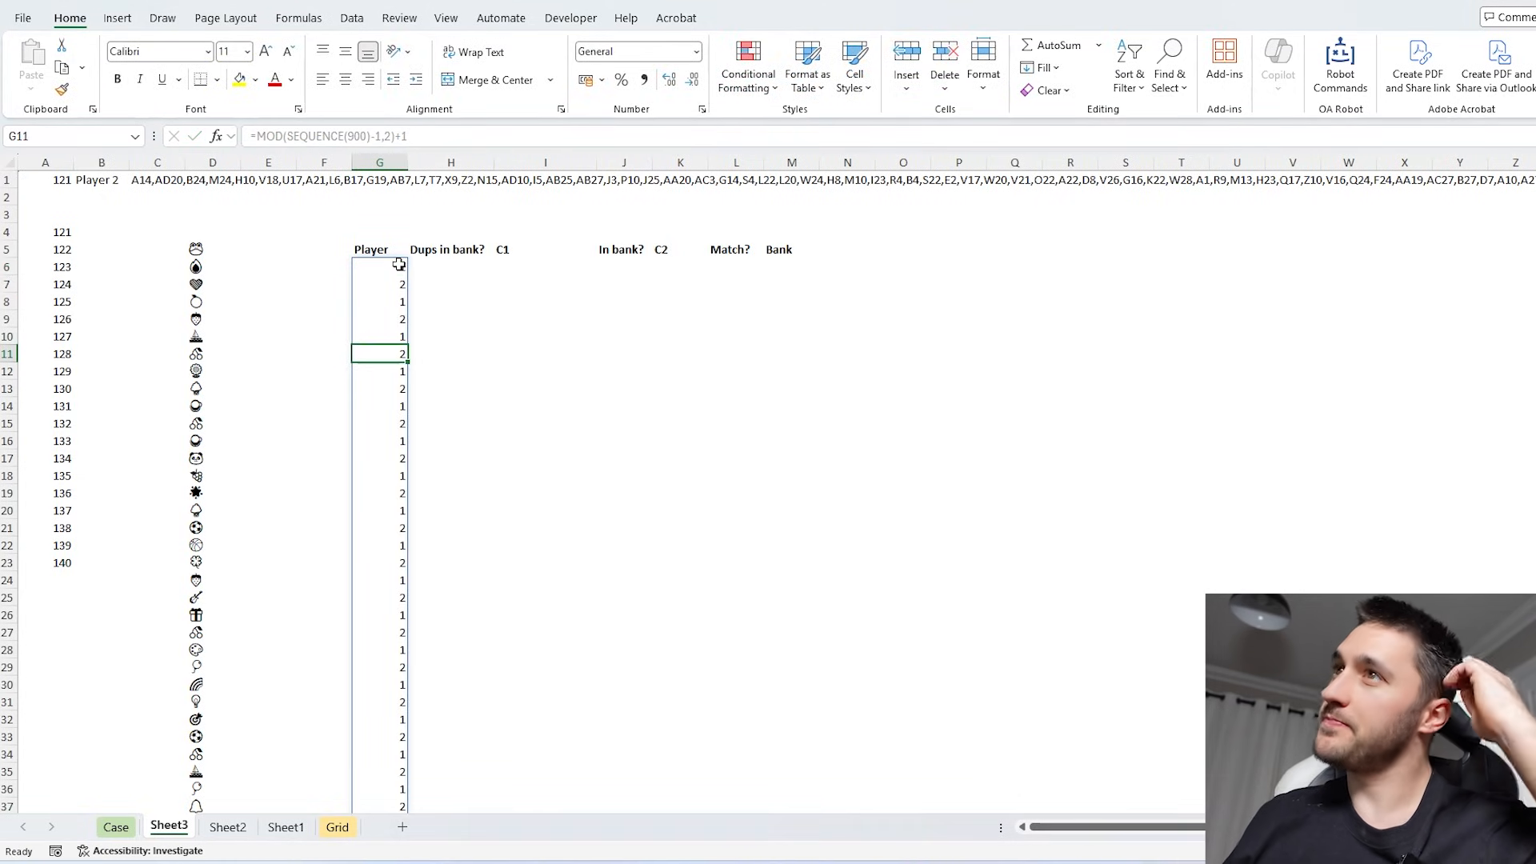
drag(384, 250, 962, 258)
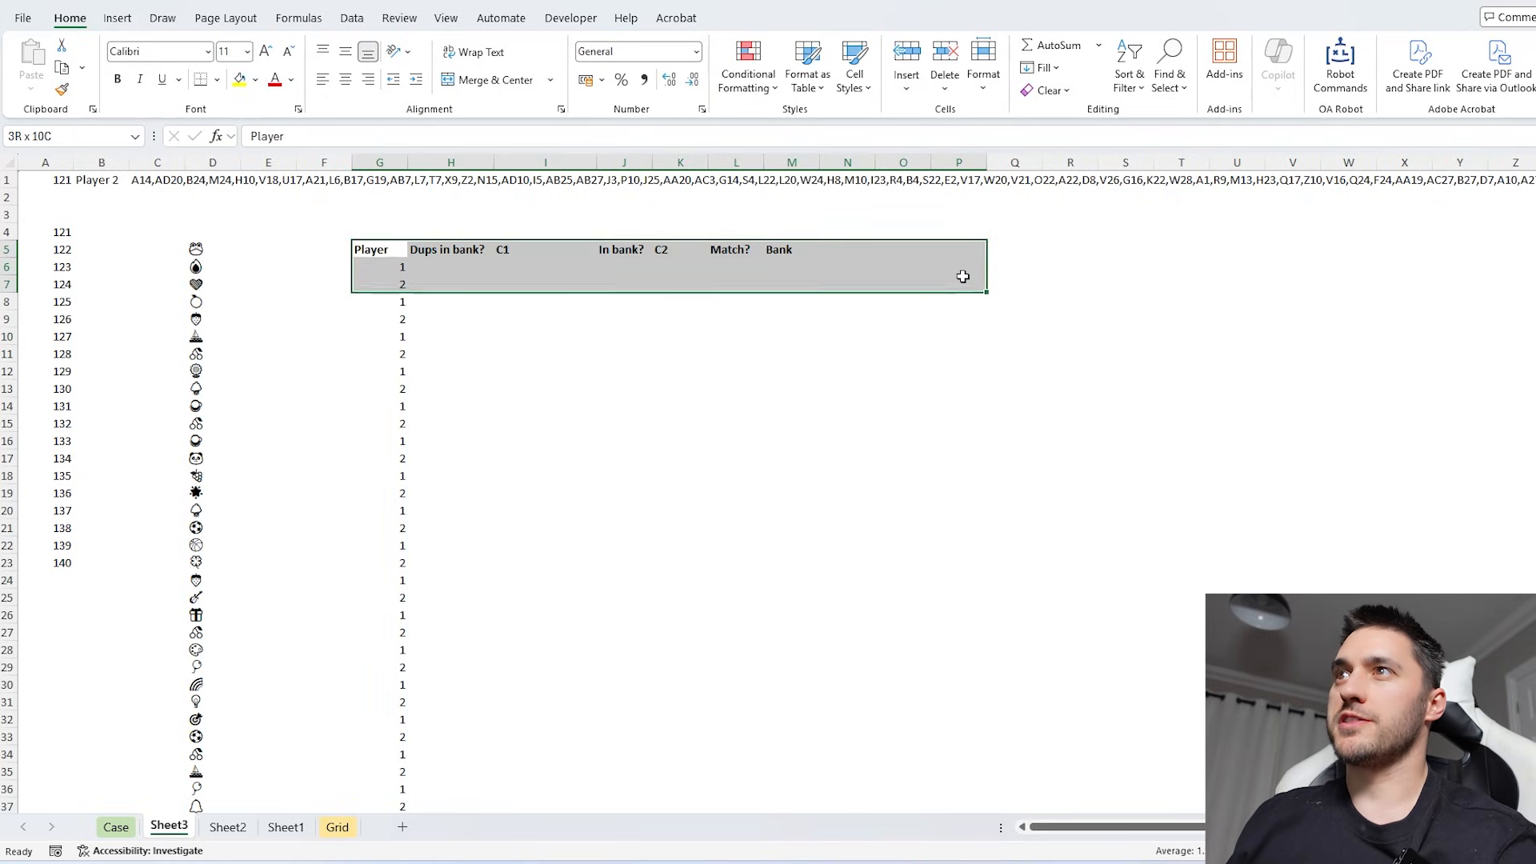
drag(396, 282, 929, 283)
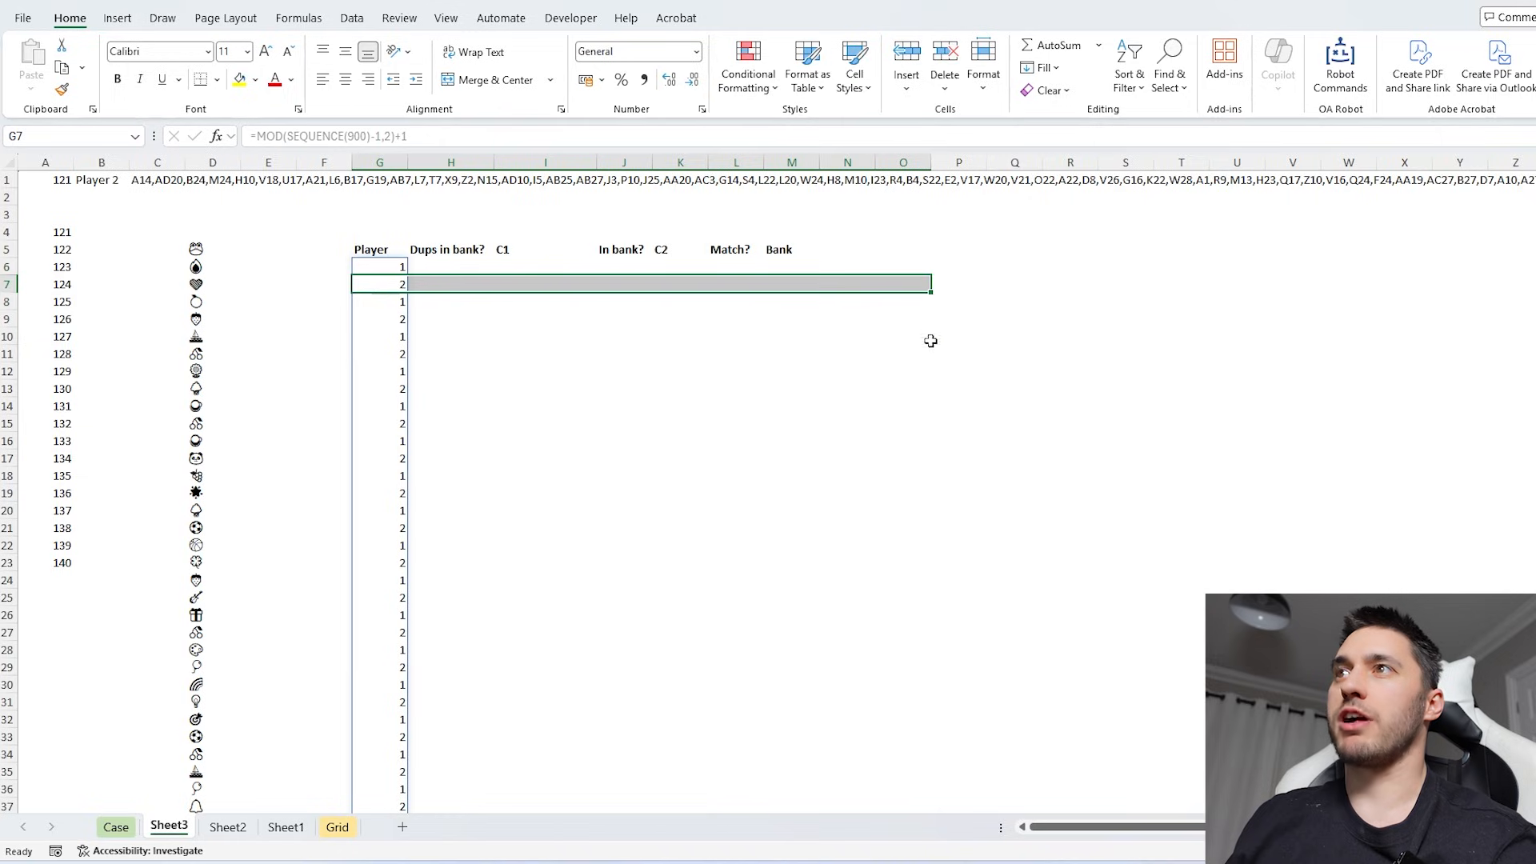
- Enter 0 for "Dups in bank?" in H6 and center the contents of columns G:T horizontally and vertically
click(444, 267)
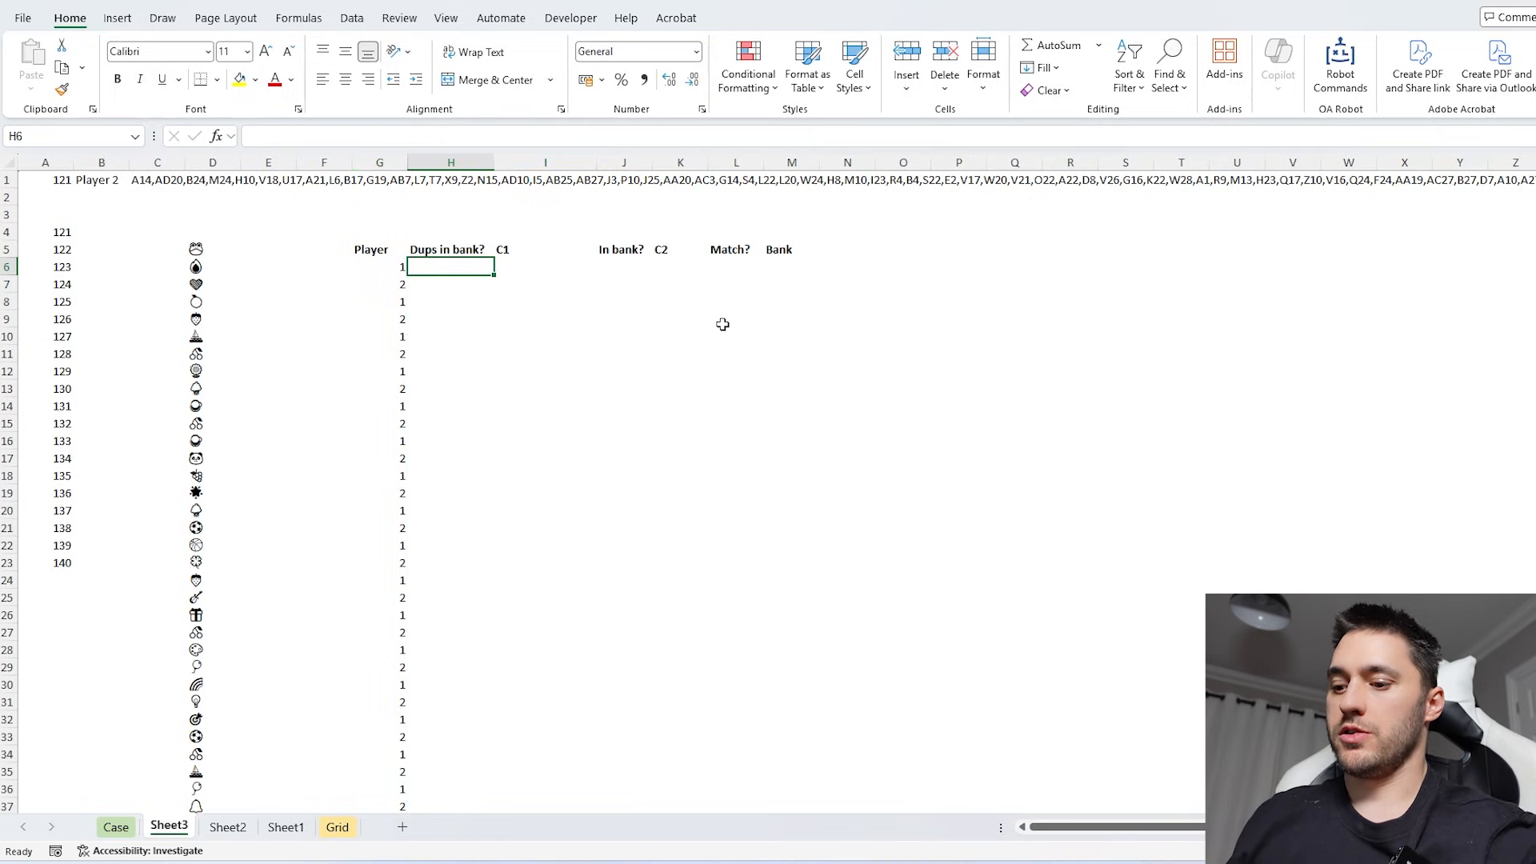
text(0)
key(Tab)
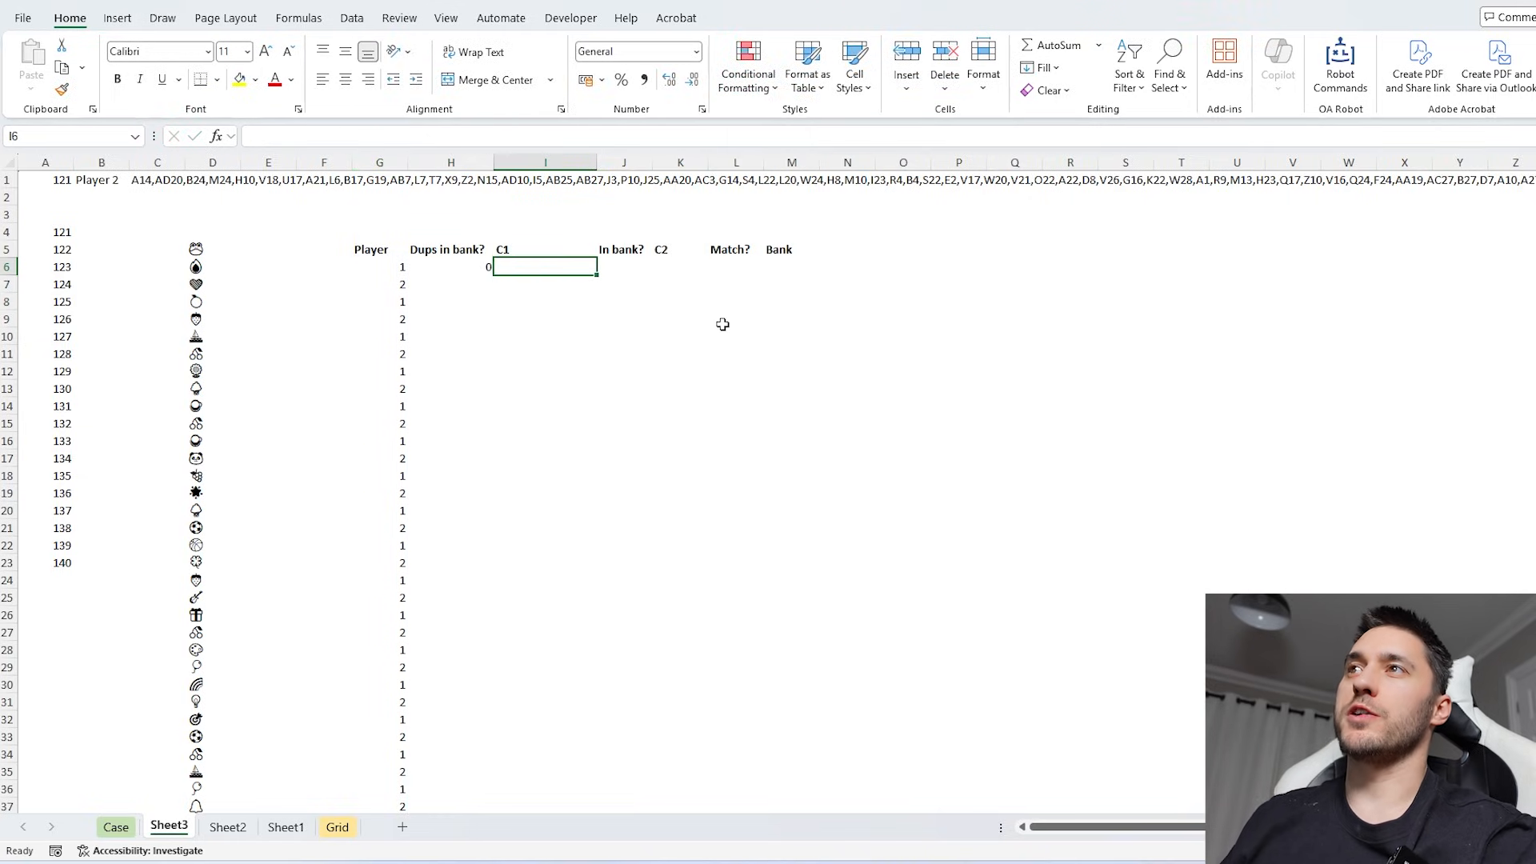
drag(390, 162, 1181, 163)
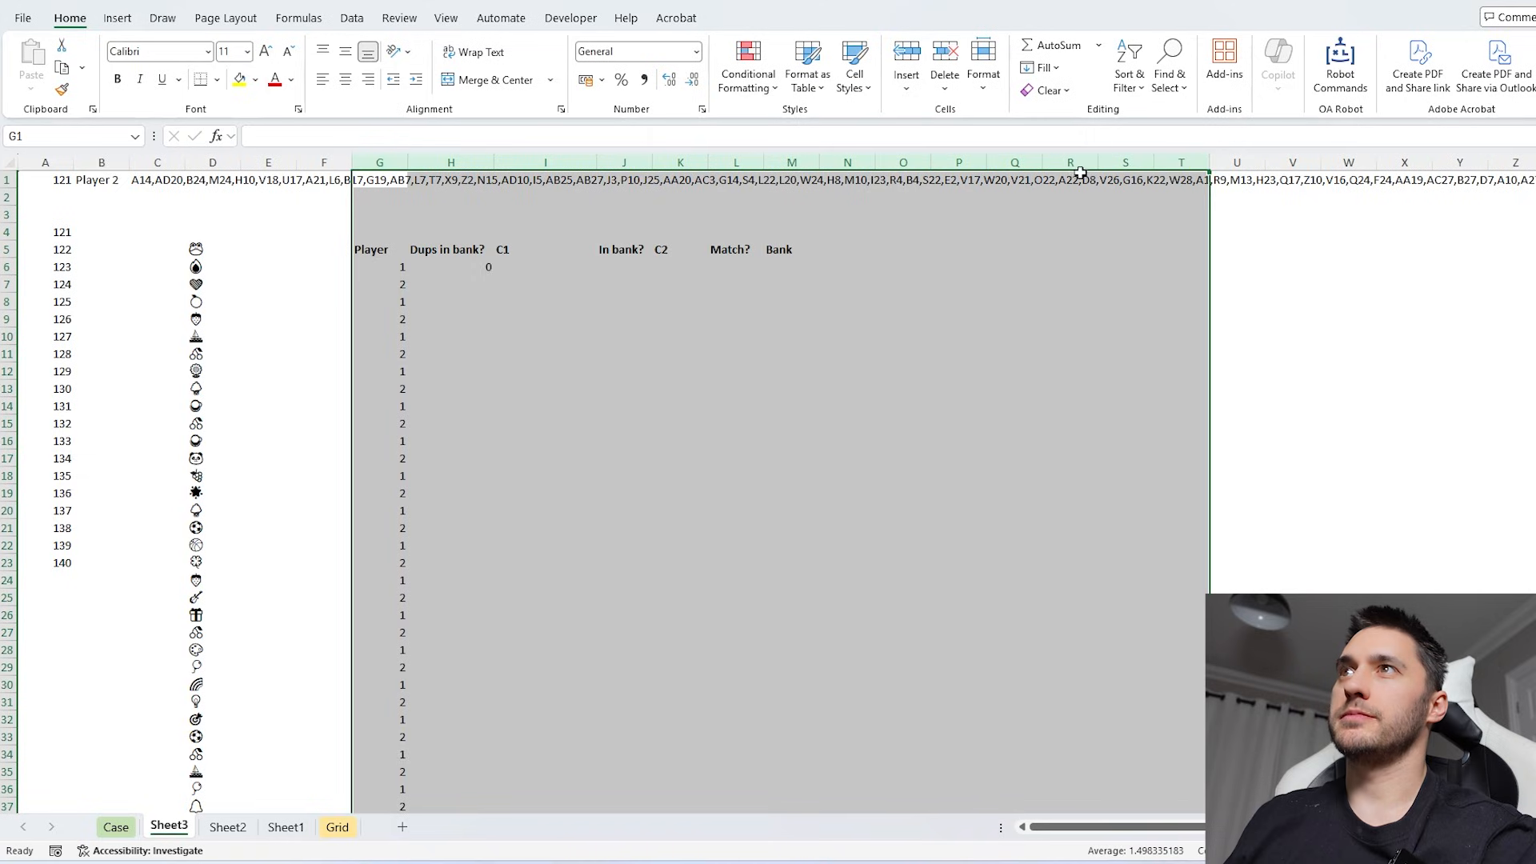
click(345, 80)
- Reference the first card, D5, as the opening turn's C1 value in I6
click(529, 270)
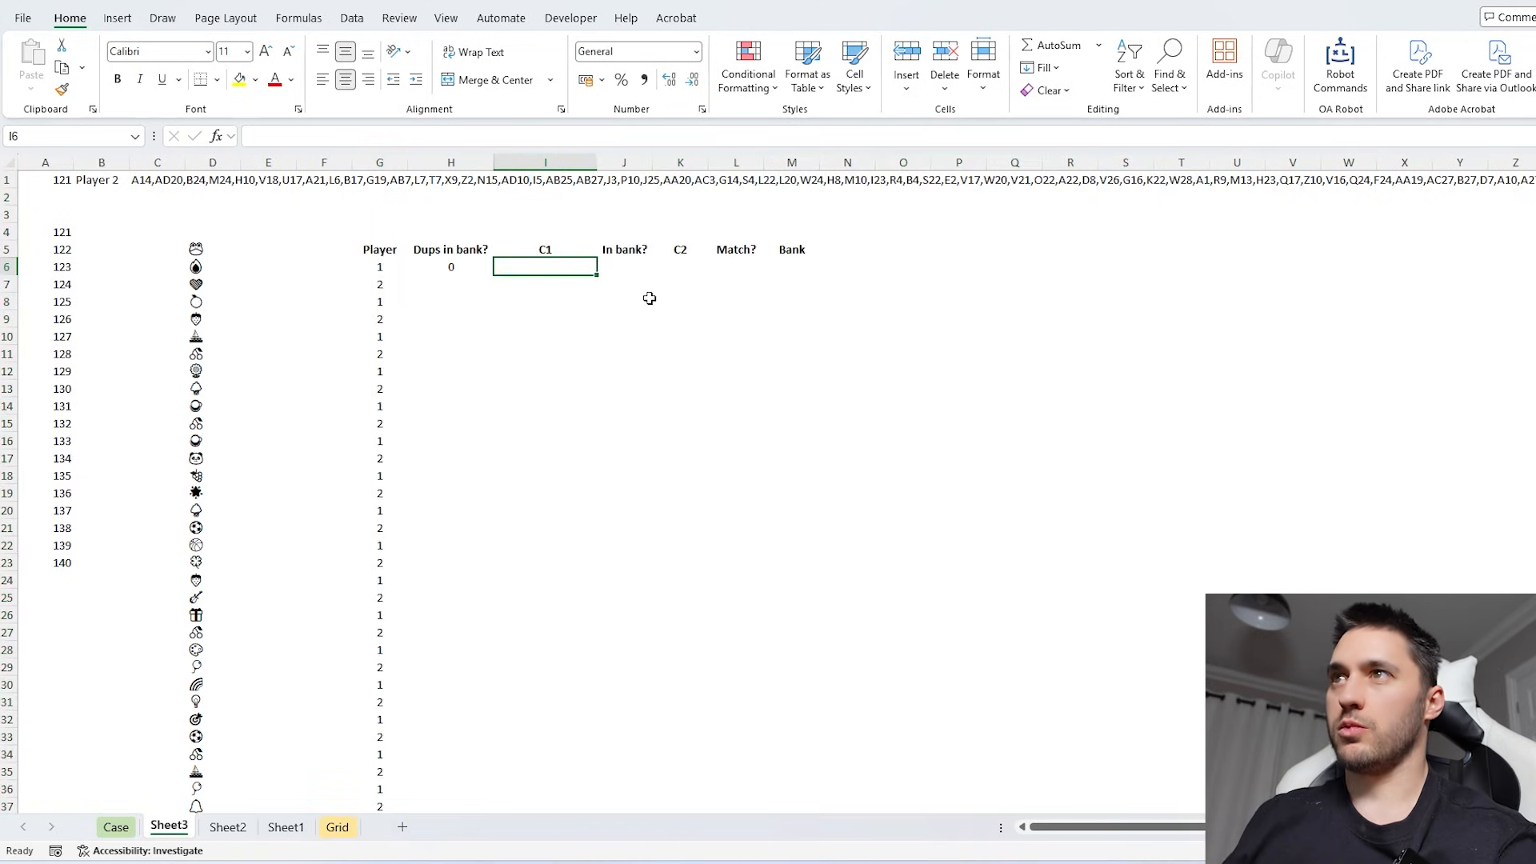
text(=)
click(216, 248)
key(Tab)
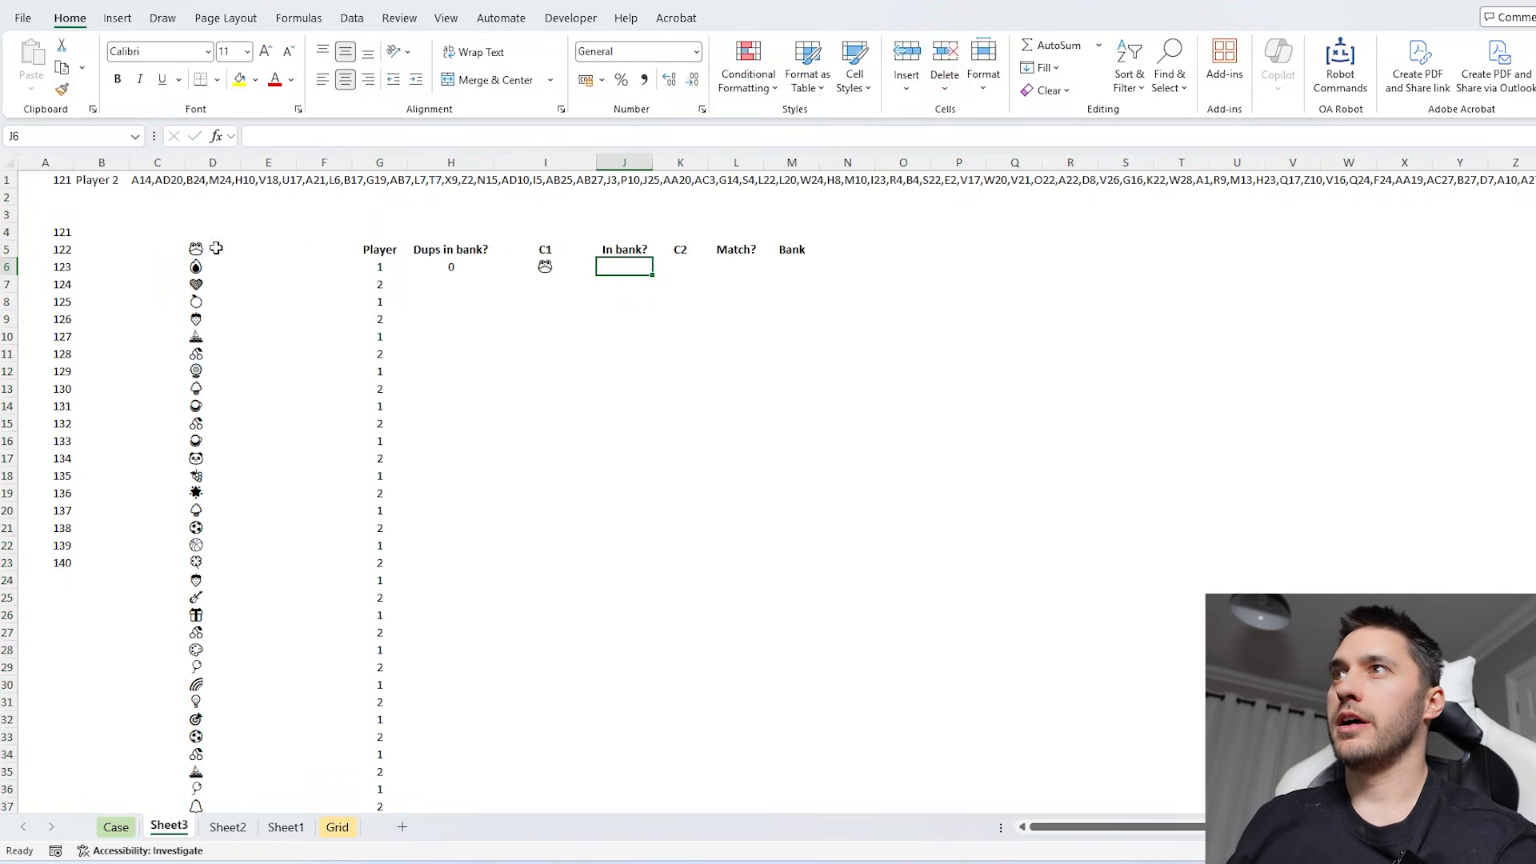
- Widen column J slightly and reference the second card, D6, as the opening turn's C2 value in K6
drag(652, 163, 675, 163)
click(697, 267)
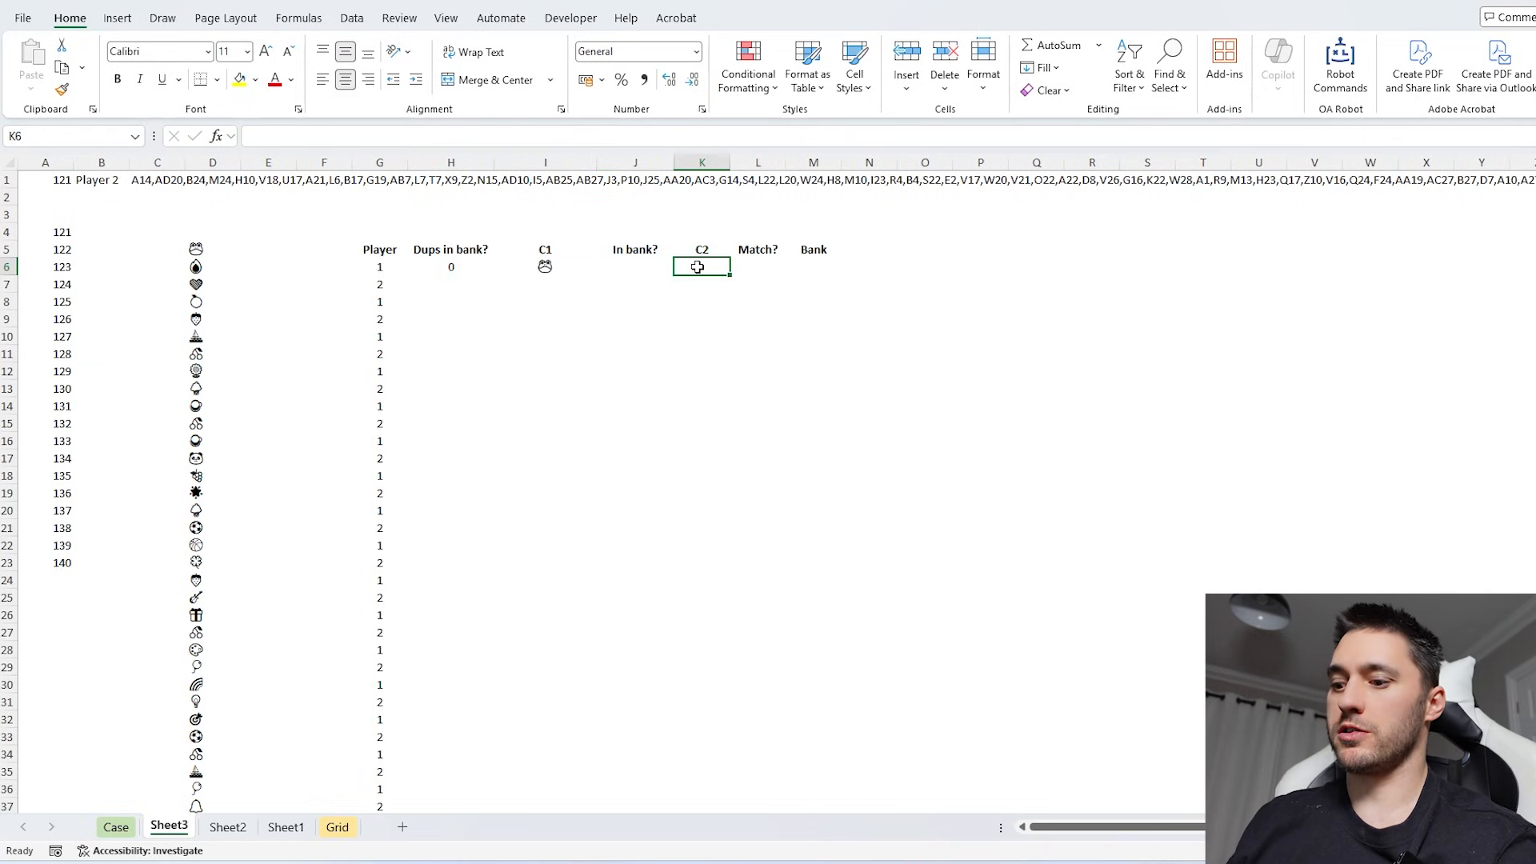
text(=)
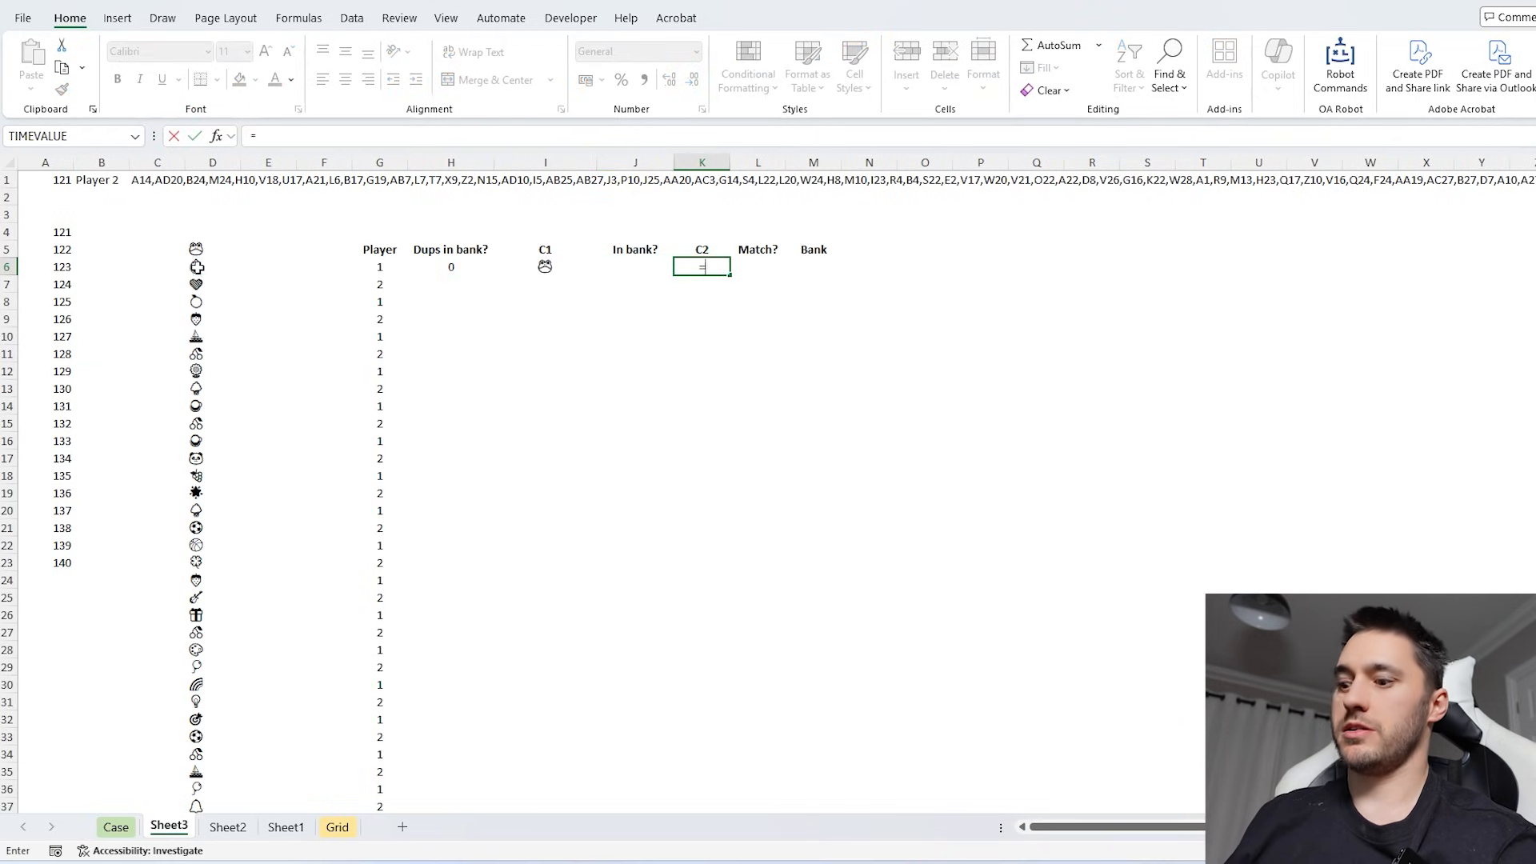
click(196, 266)
key(Return)
- Compare the two cards of the first turn under Match? in L6 with =I6=K6
click(771, 264)
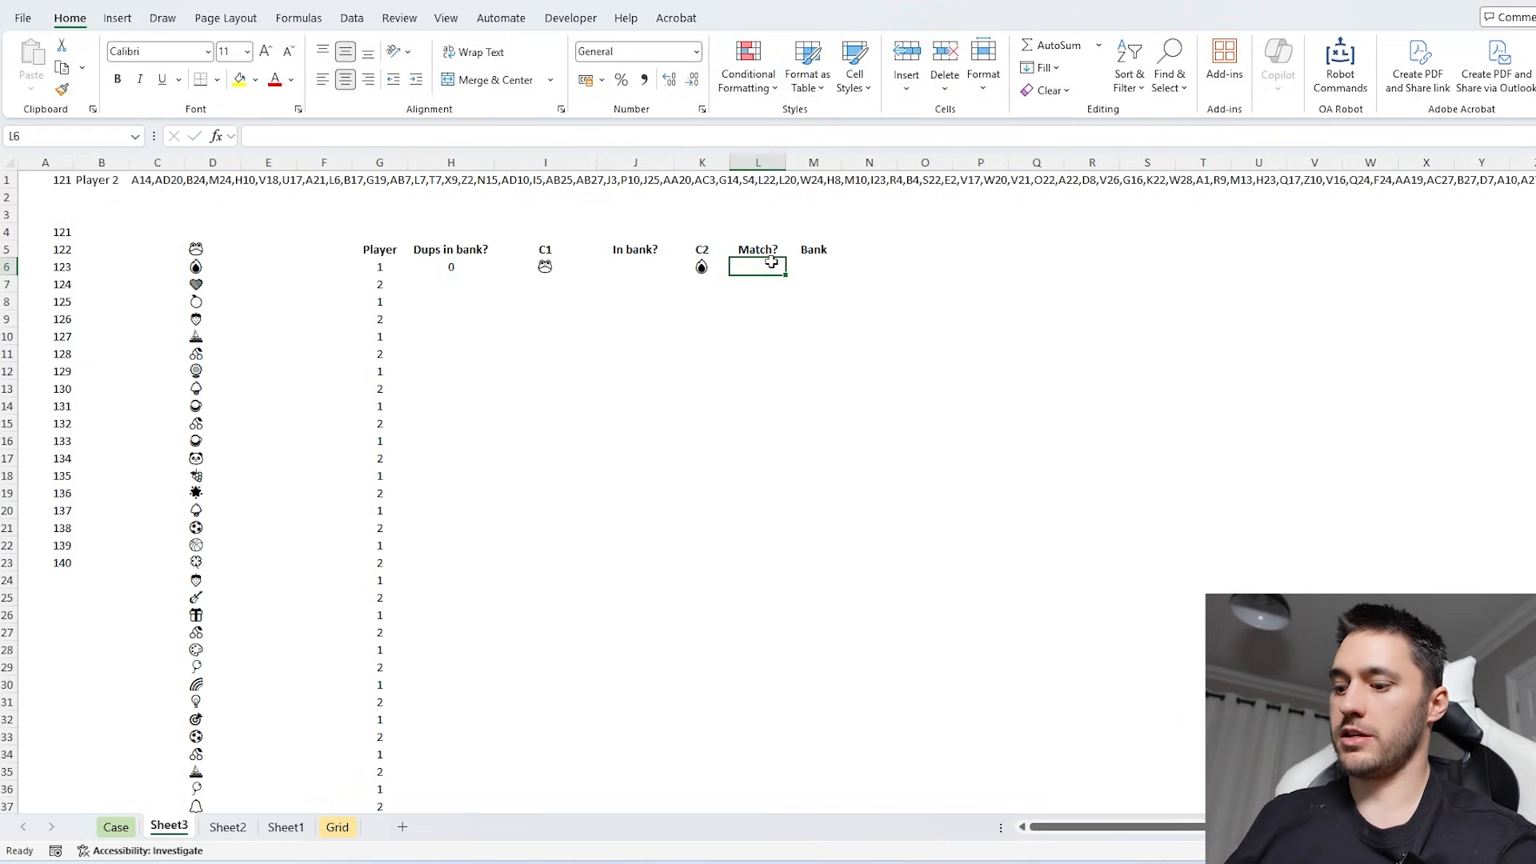
text(=)
key(Left)
key(Left)
key(Left)
text(=)
key(Left)
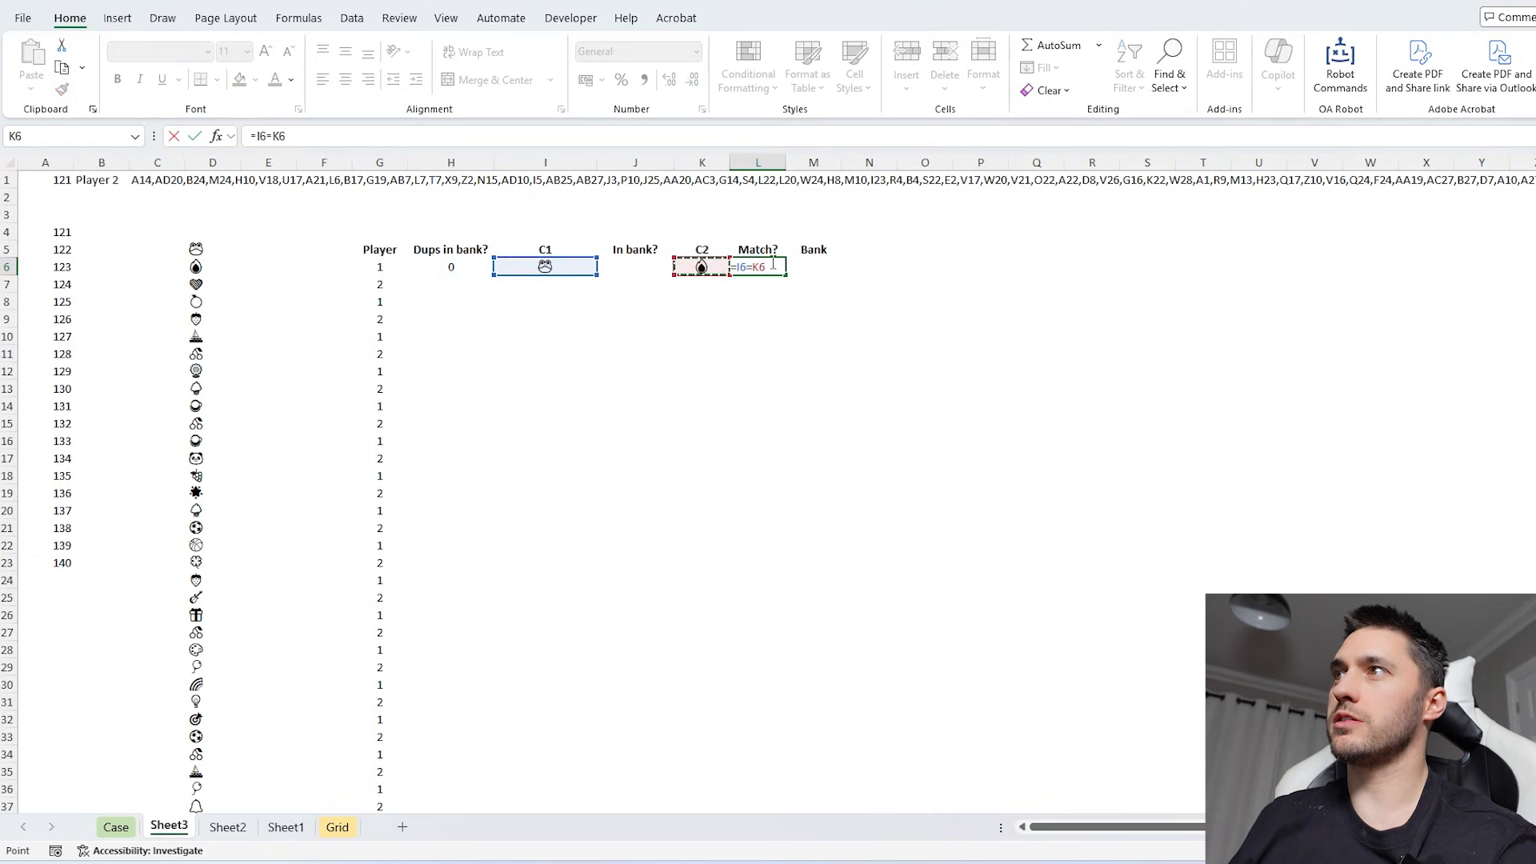
key(Return)
- Convert the comparison in L6 to a numeric flag with =--(I6=K6)
click(771, 264)
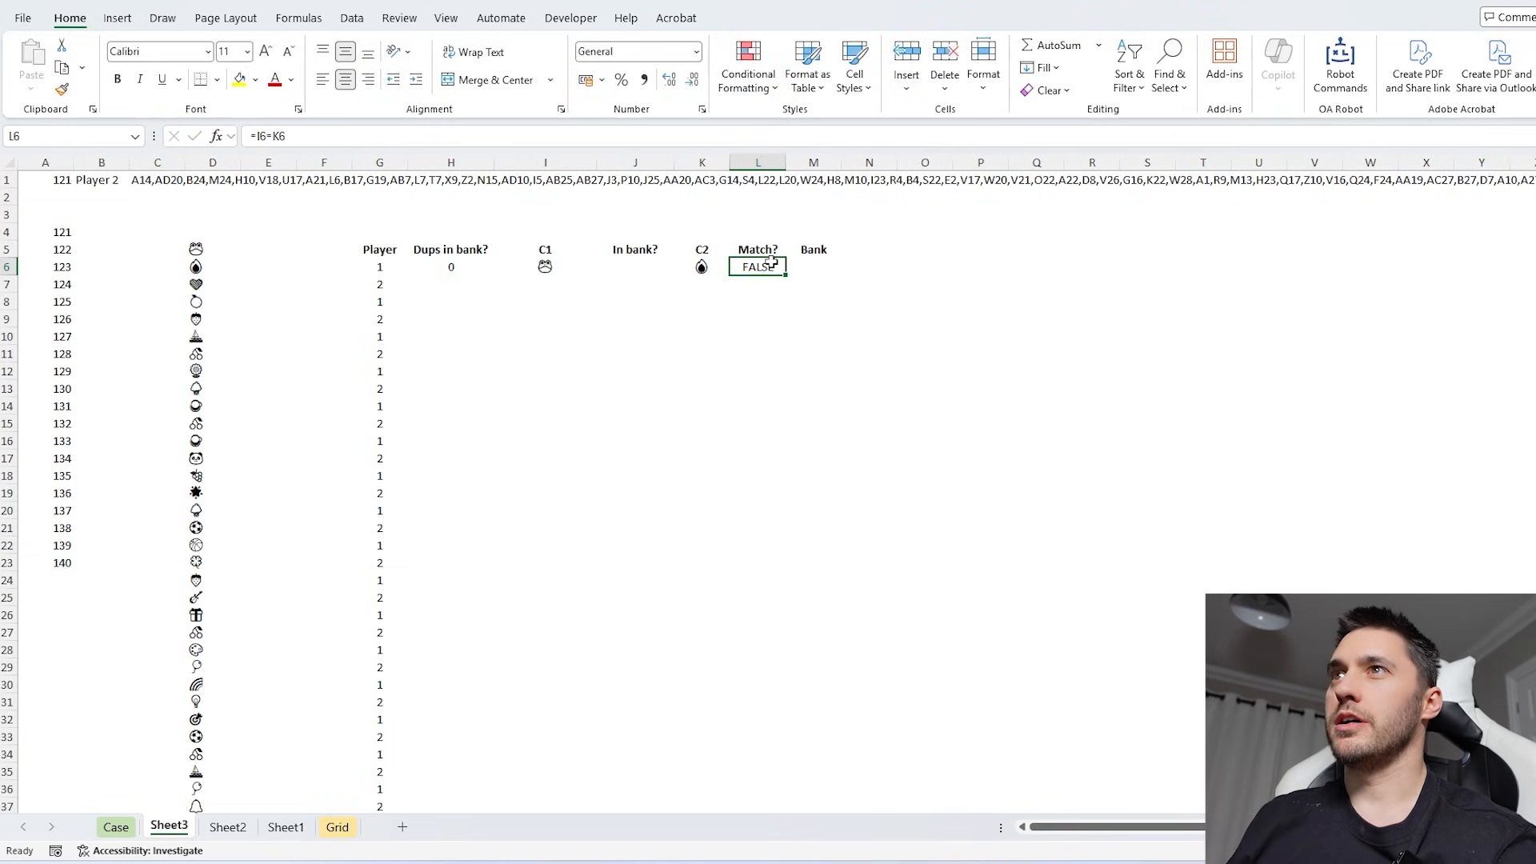
click(256, 138)
text(--()
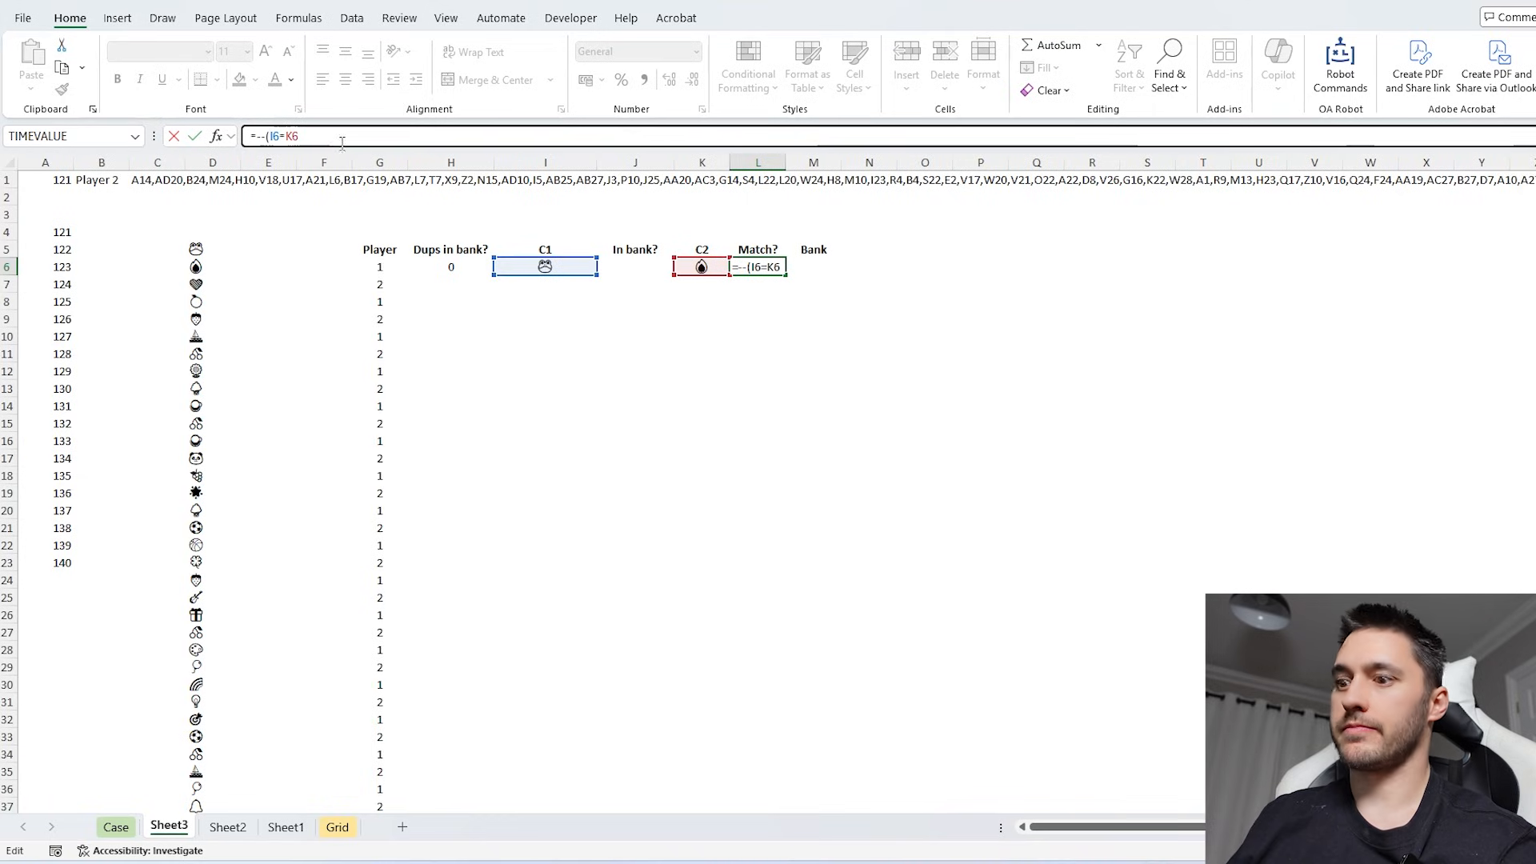
click(348, 138)
text())
key(Return)
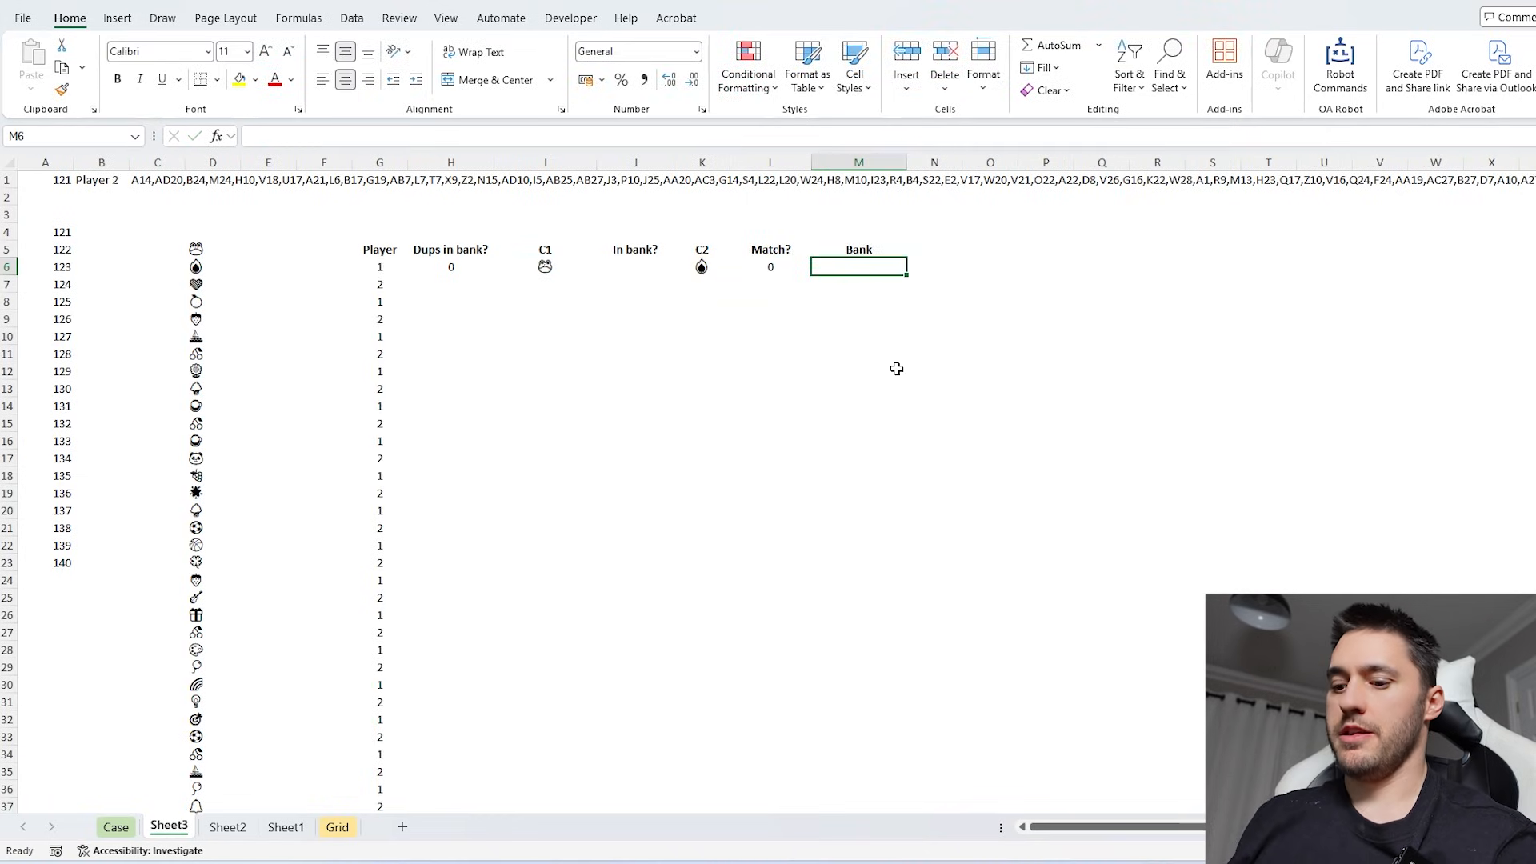
- Build the first Bank value in M6 with =IF(L6,"",CONCAT(I6,K6)), accepting the closing-parenthesis correction
text(=)
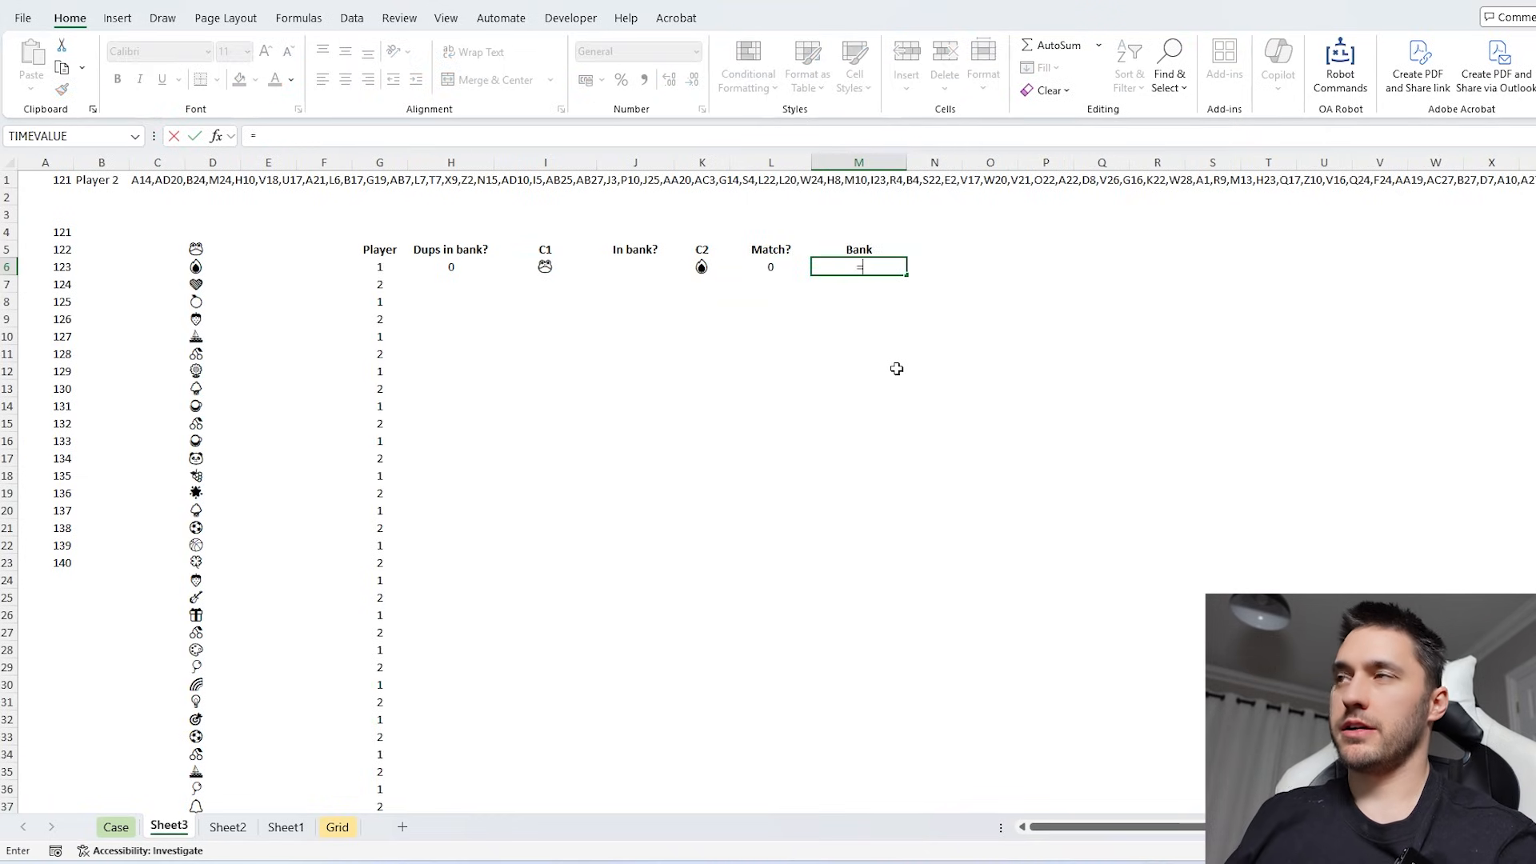
text(IF()
key(Left)
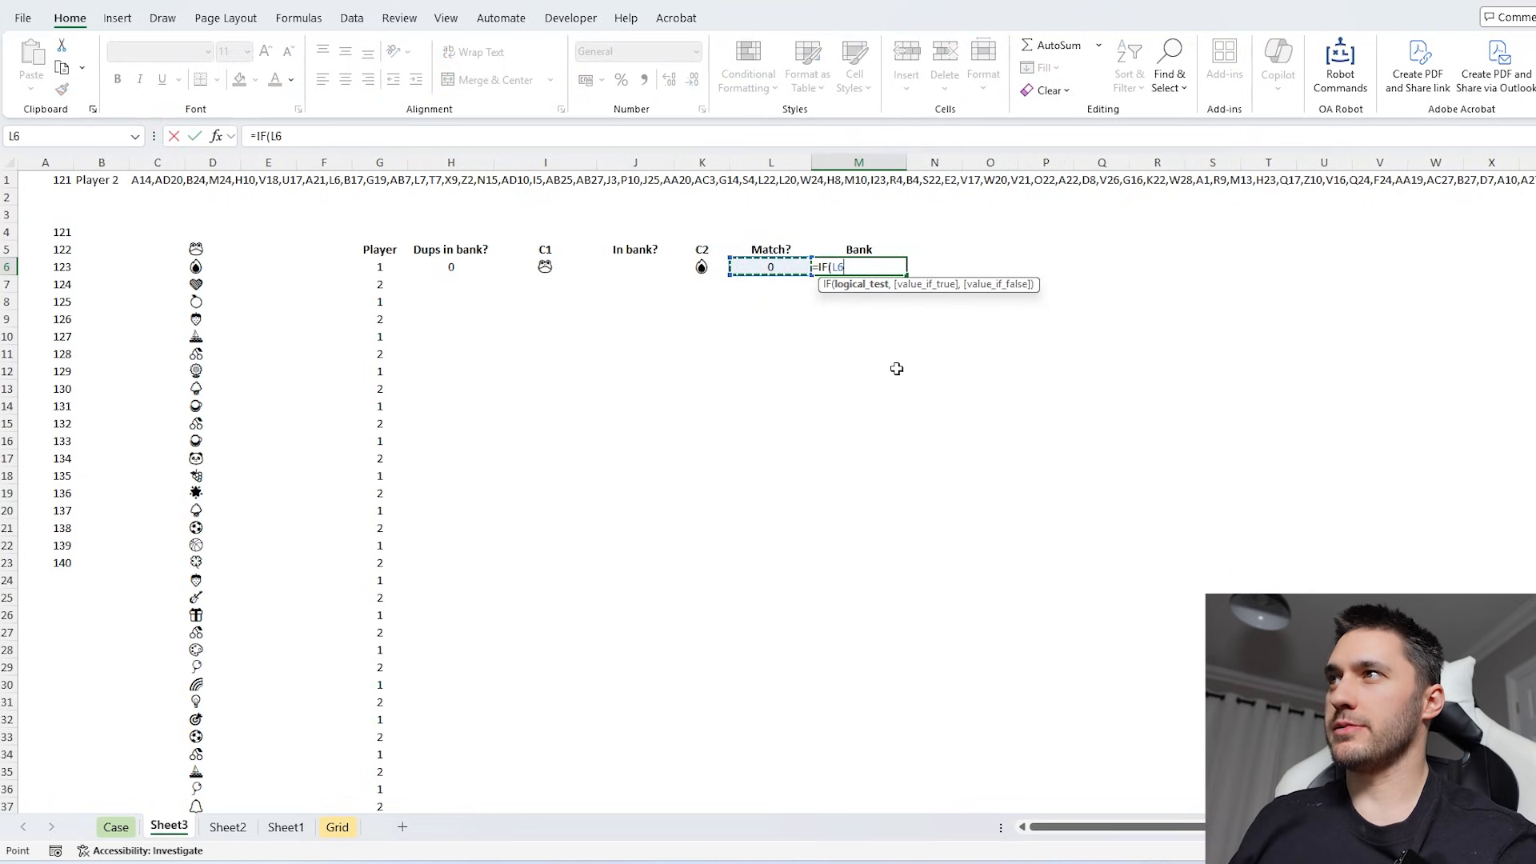
text(,)
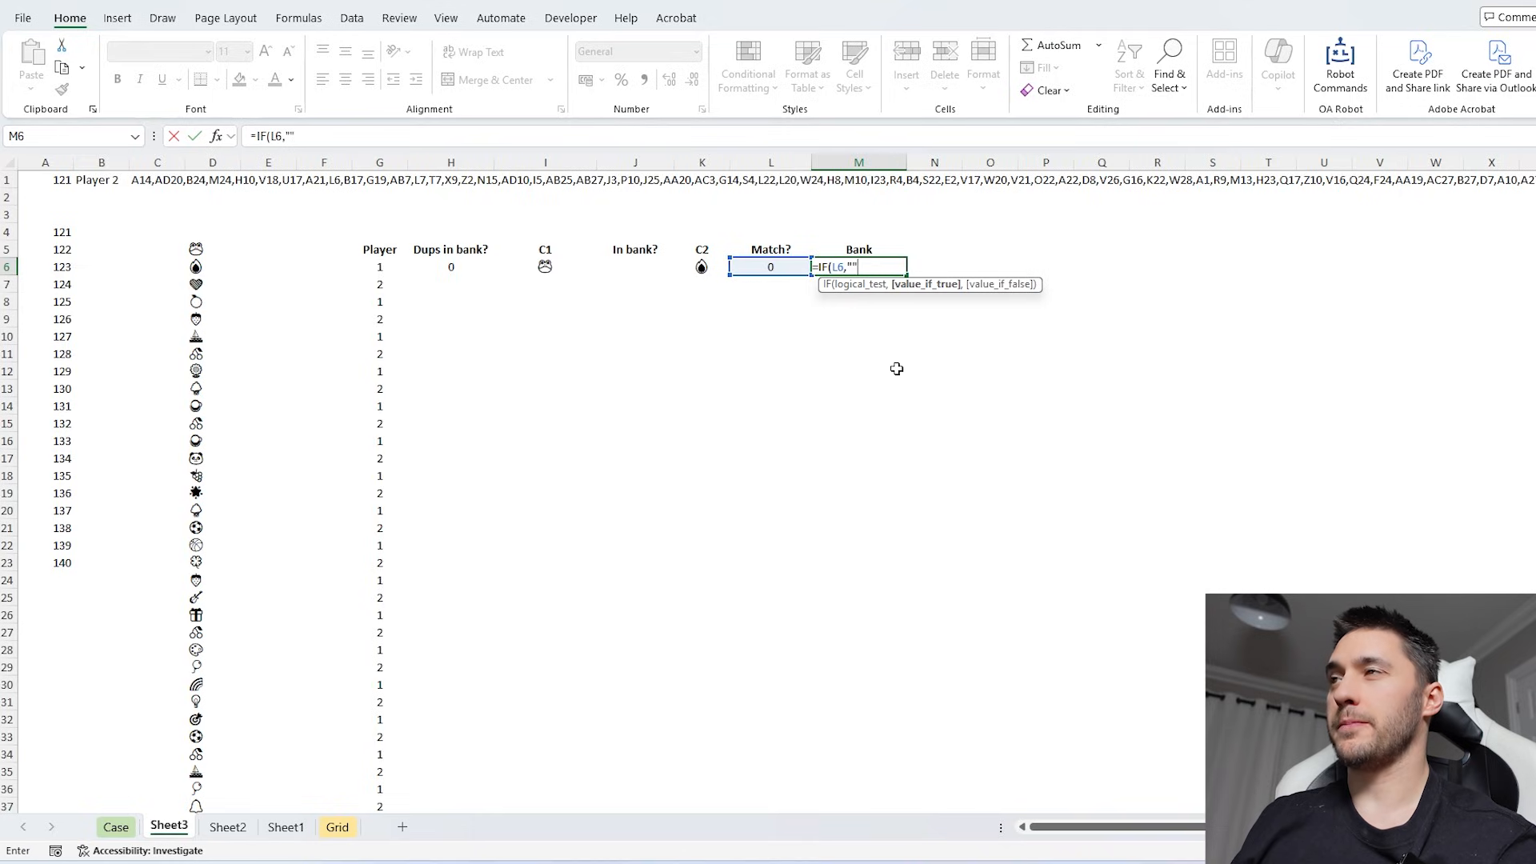
text("",con)
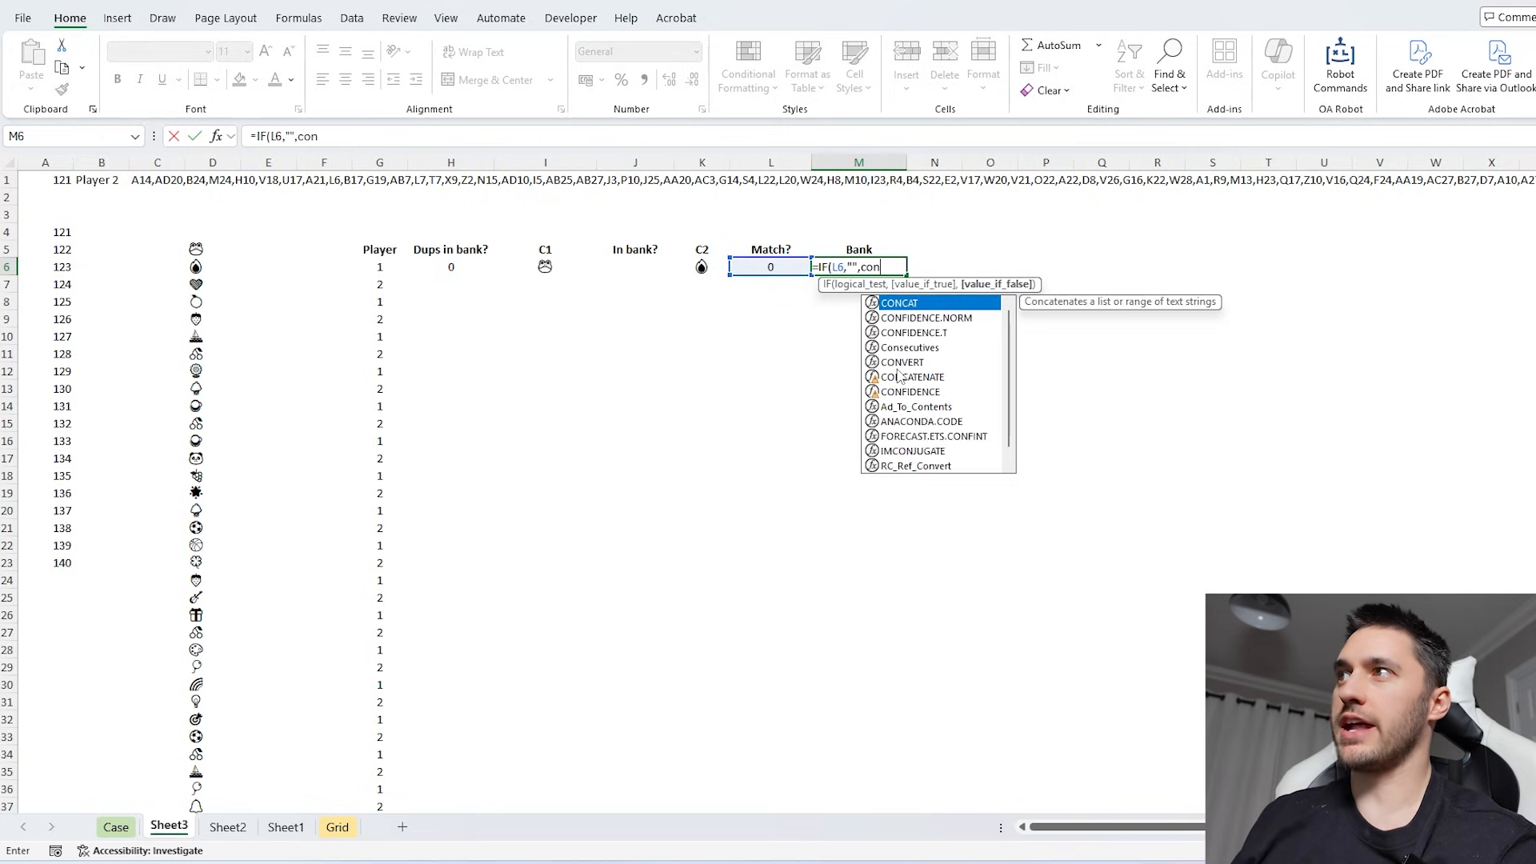
key(Tab)
click(560, 266)
text(,)
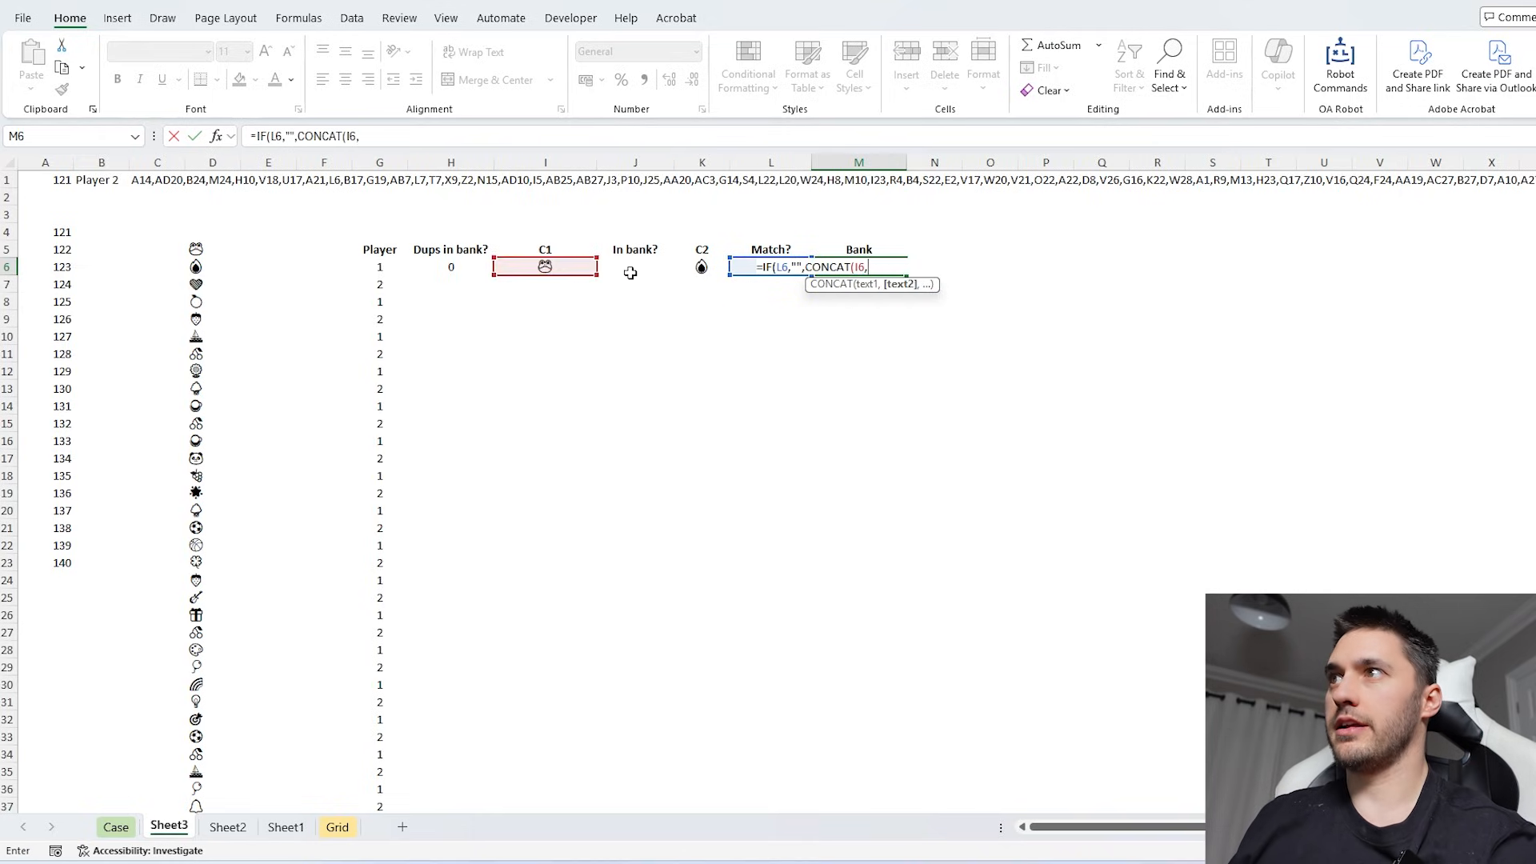
click(697, 267)
key(Return)
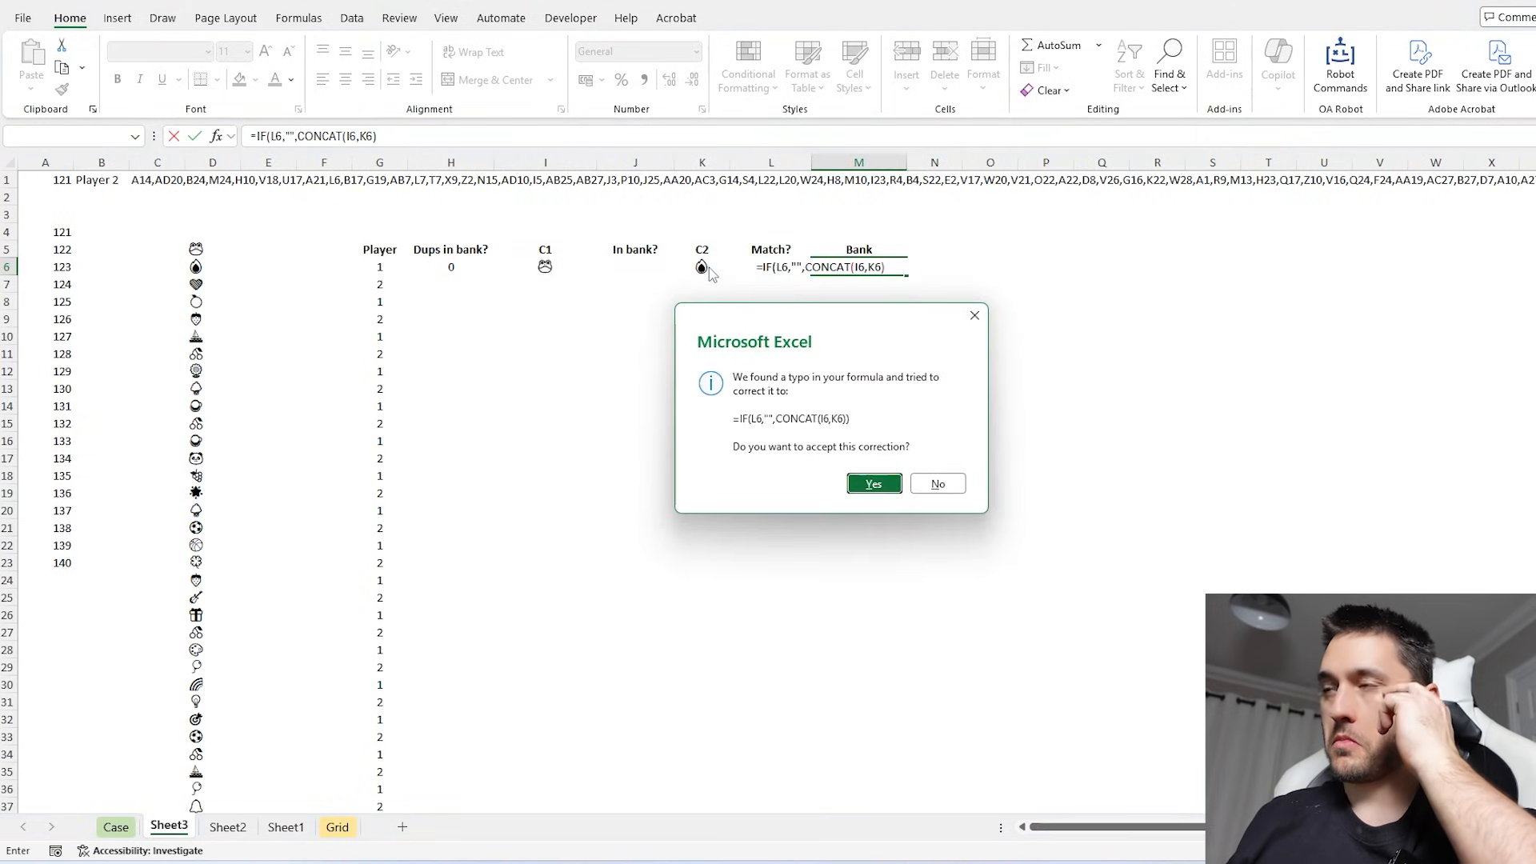
key(Return)
- Examine the first turn's Match? and Bank cells alongside the card sequence in column D
click(847, 266)
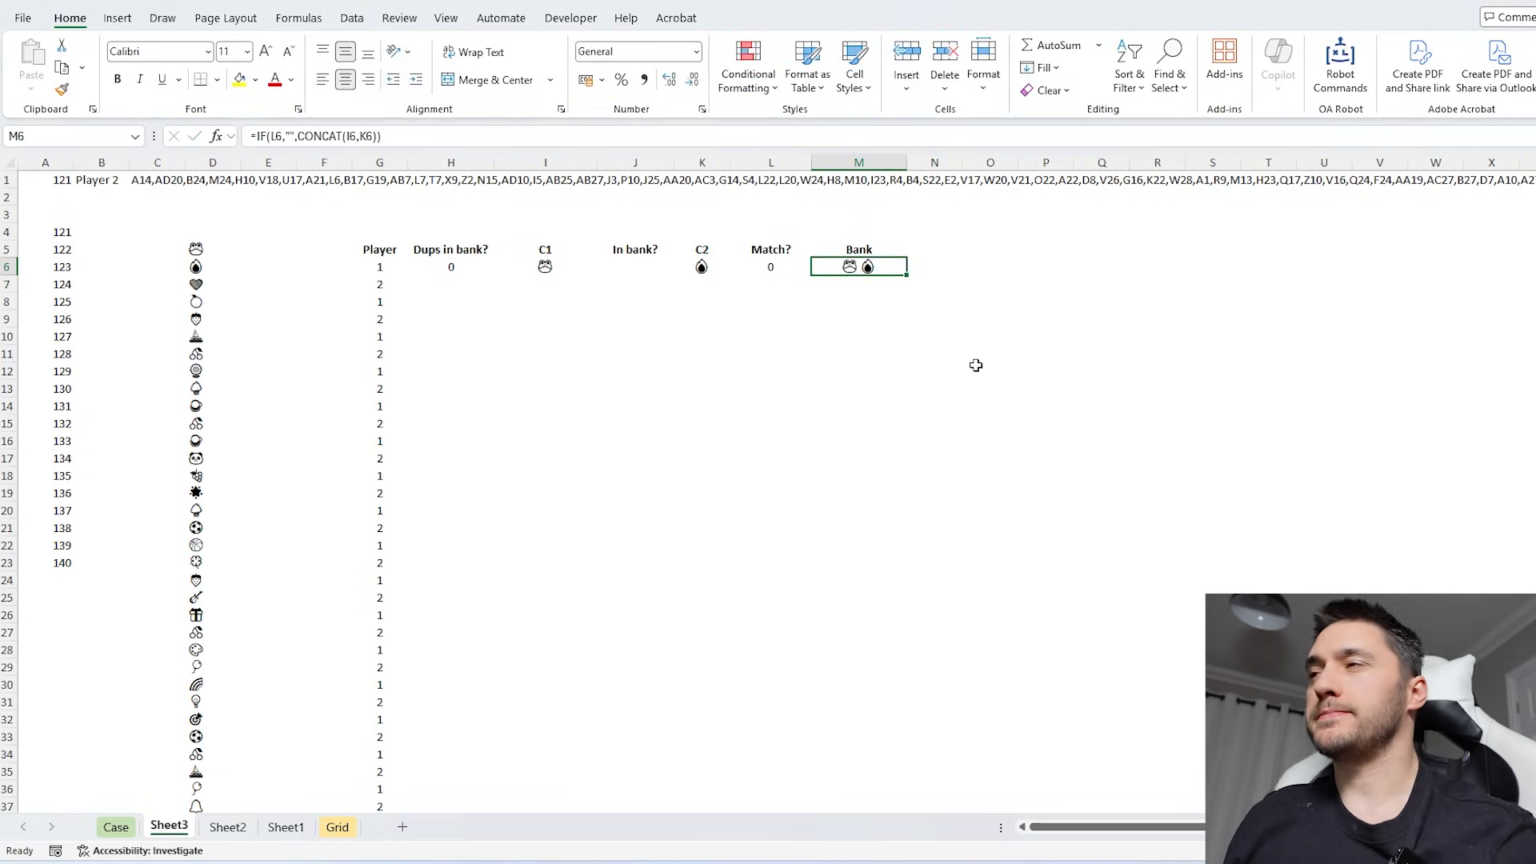
key(Up)
key(Right)
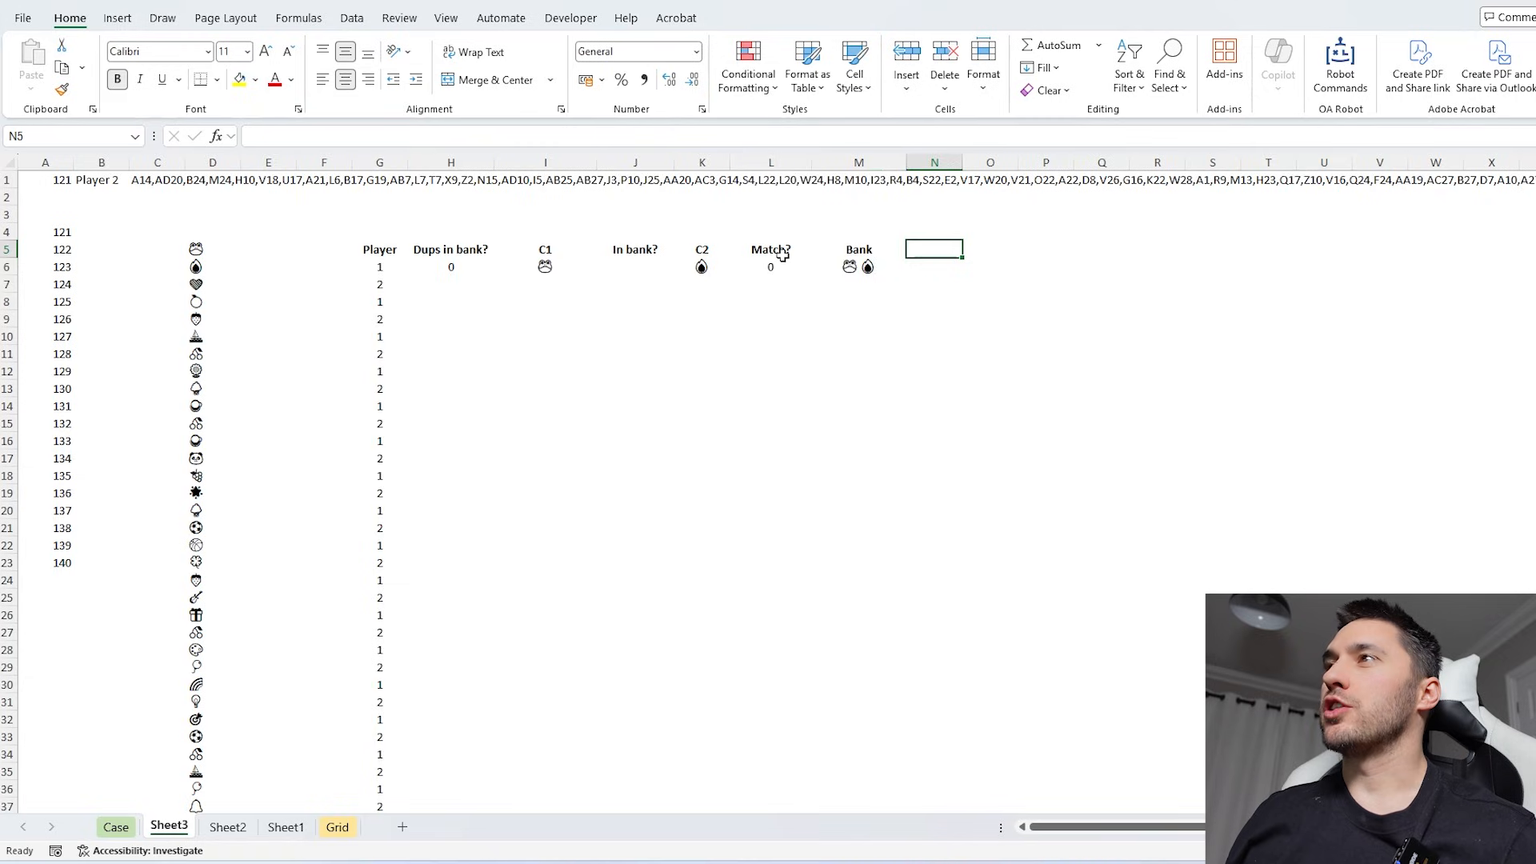
drag(783, 255, 800, 440)
click(856, 267)
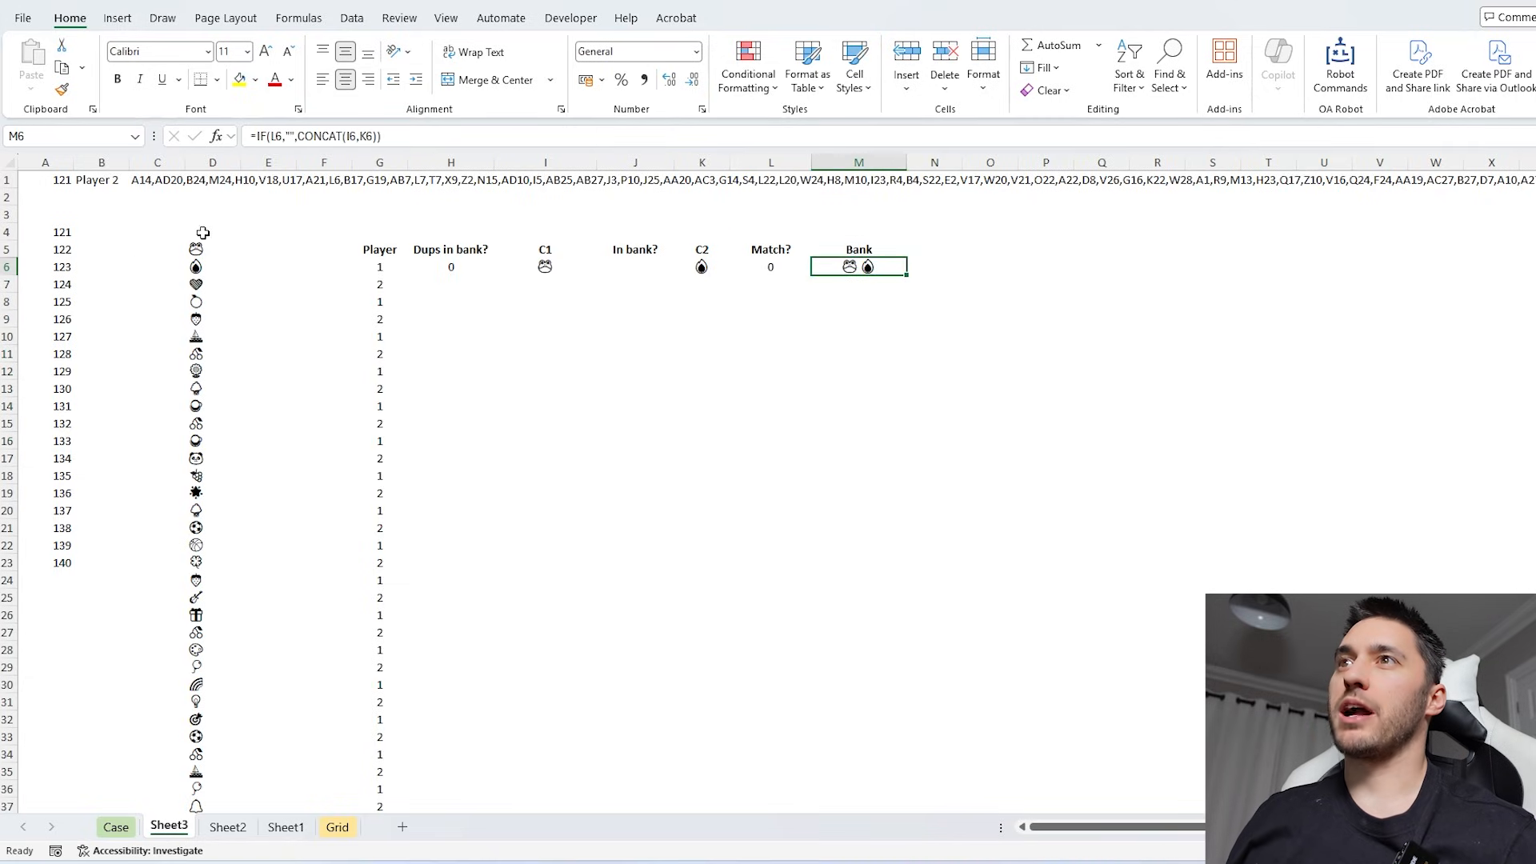
drag(203, 249, 210, 528)
drag(212, 253, 210, 564)
click(912, 266)
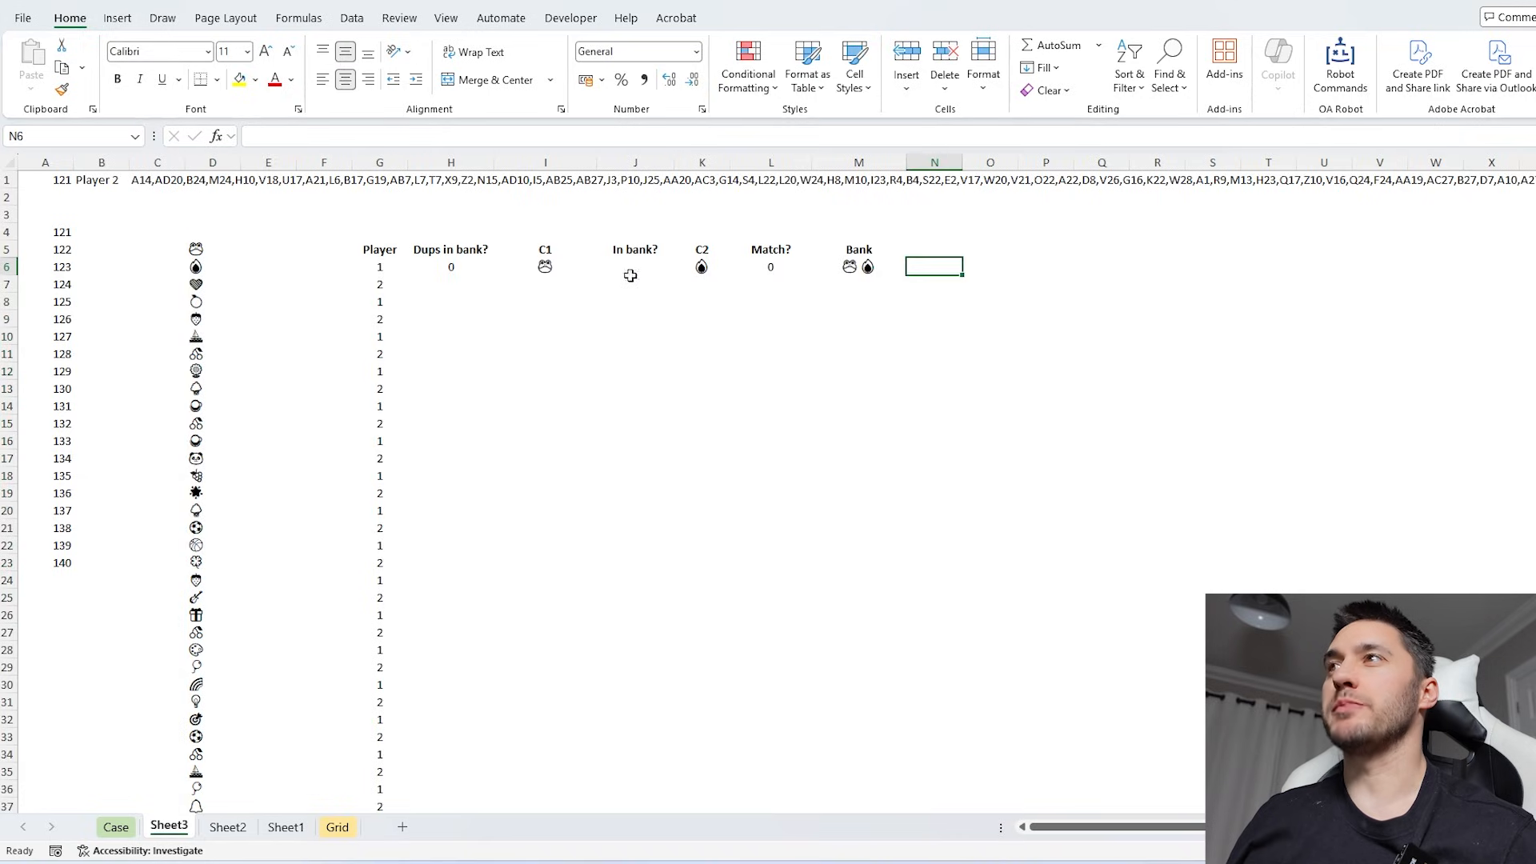
drag(196, 248, 209, 498)
click(210, 512)
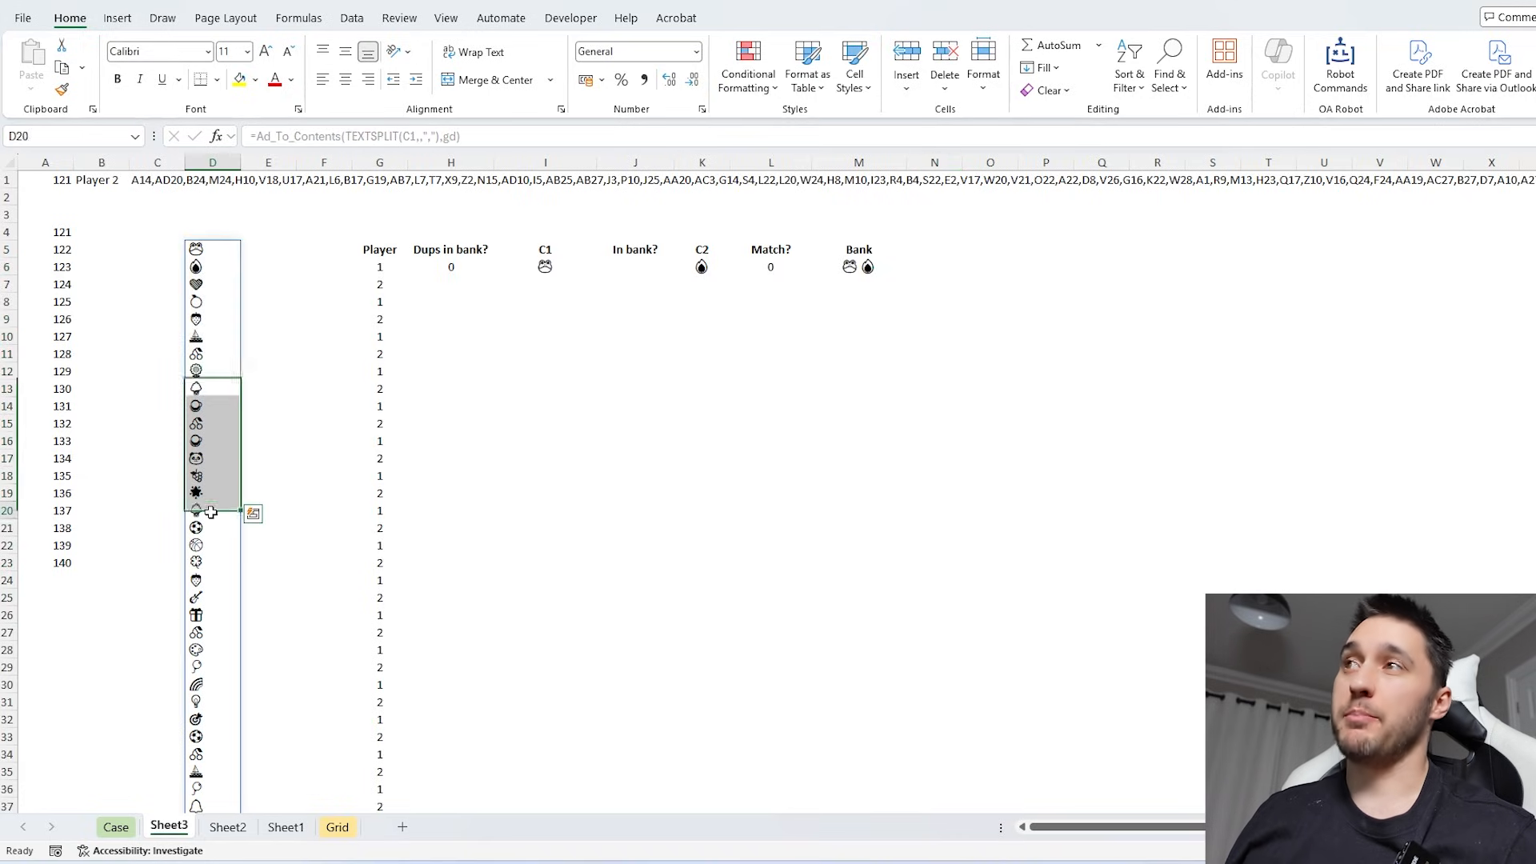
click(632, 250)
click(894, 253)
click(854, 270)
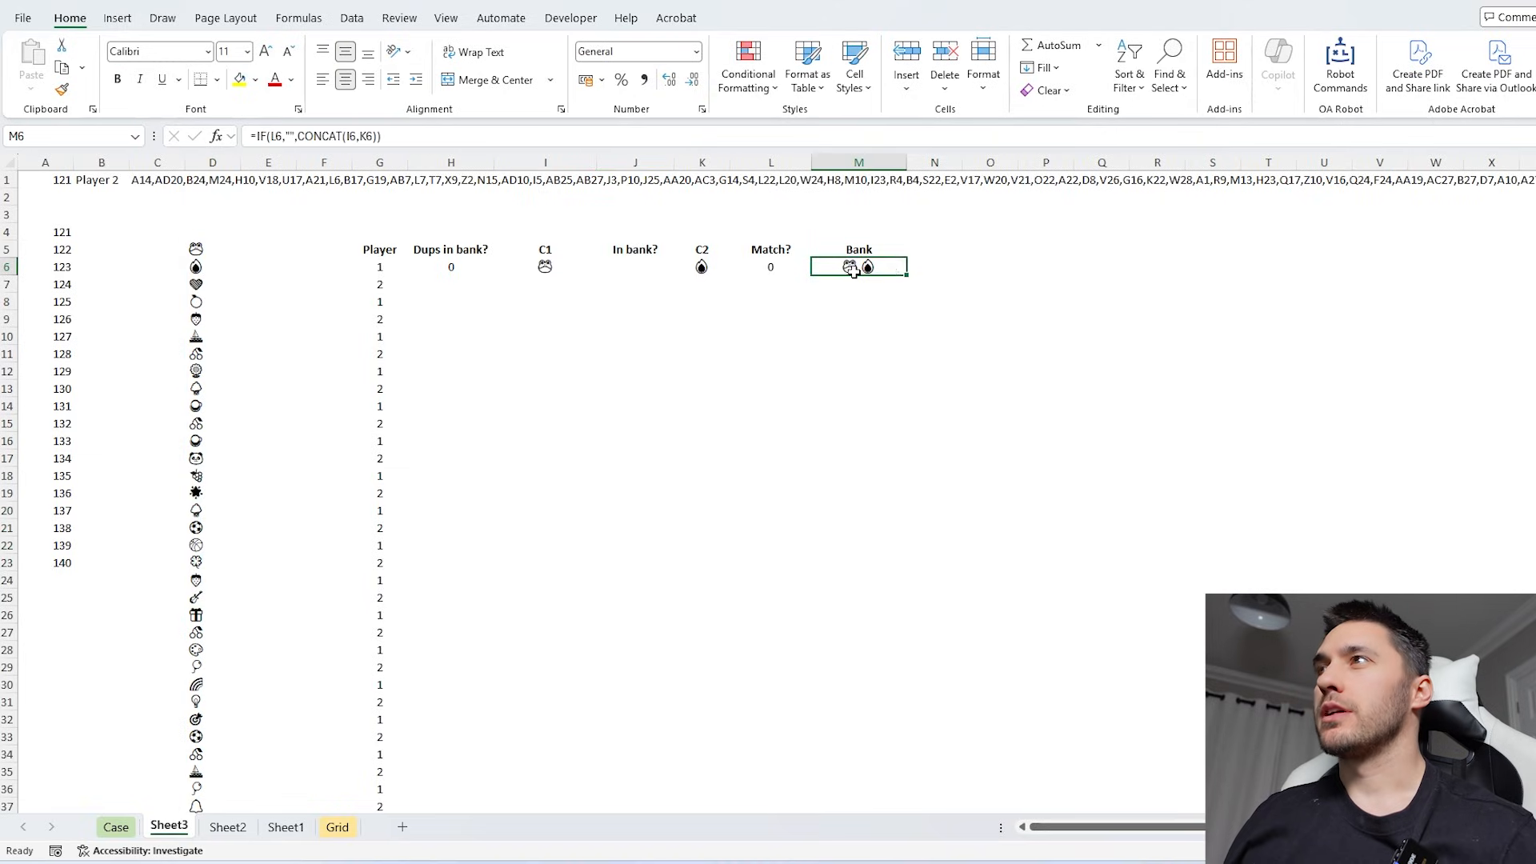
- Move the Bank header and its first value to N5:N6, and add a bold "t mat" header in M5
drag(832, 251, 931, 264)
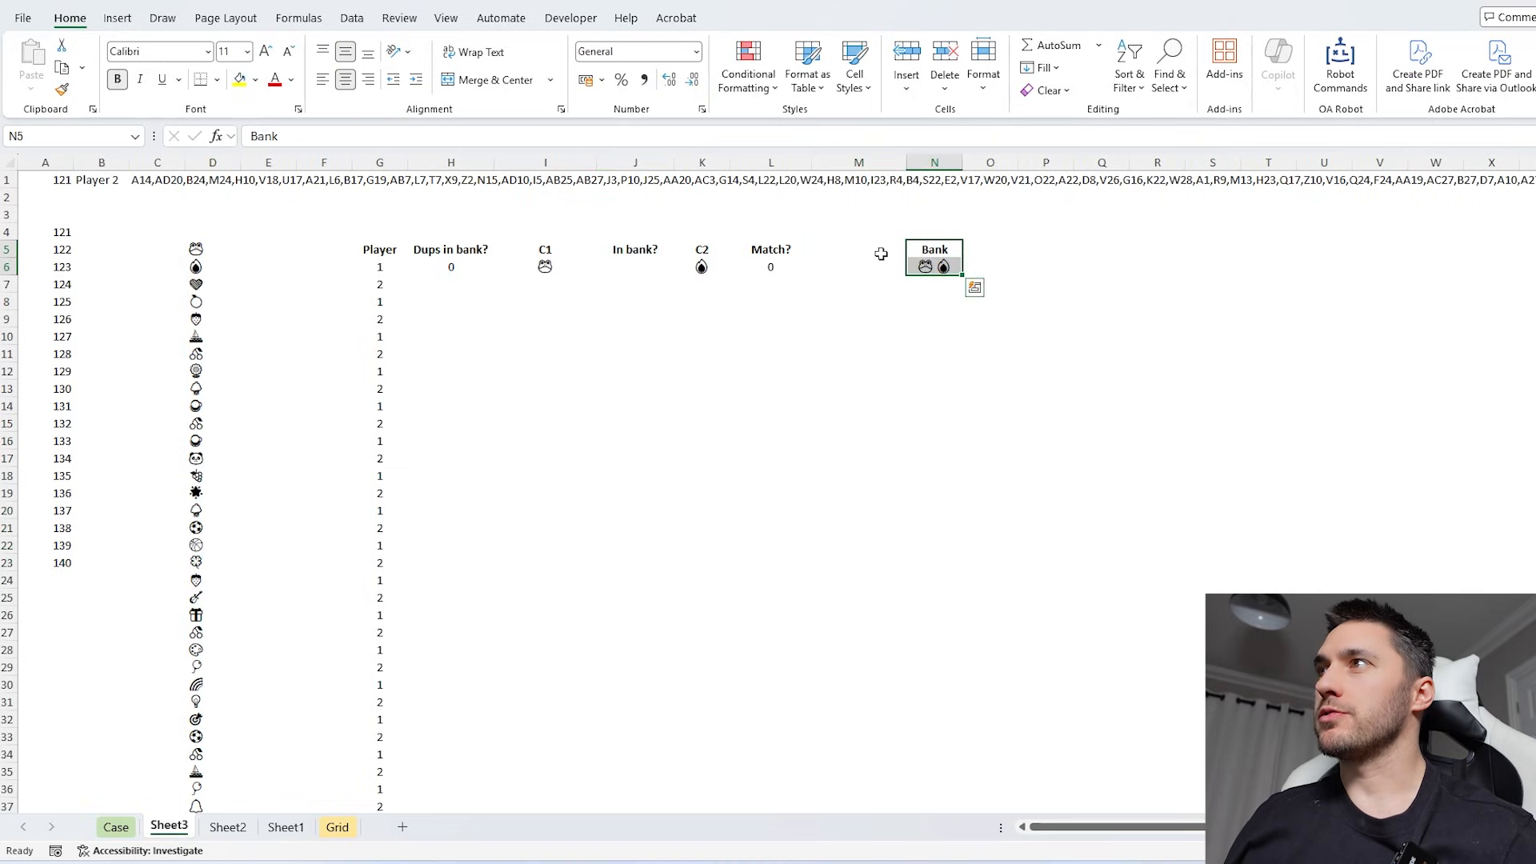
click(880, 253)
text(t)
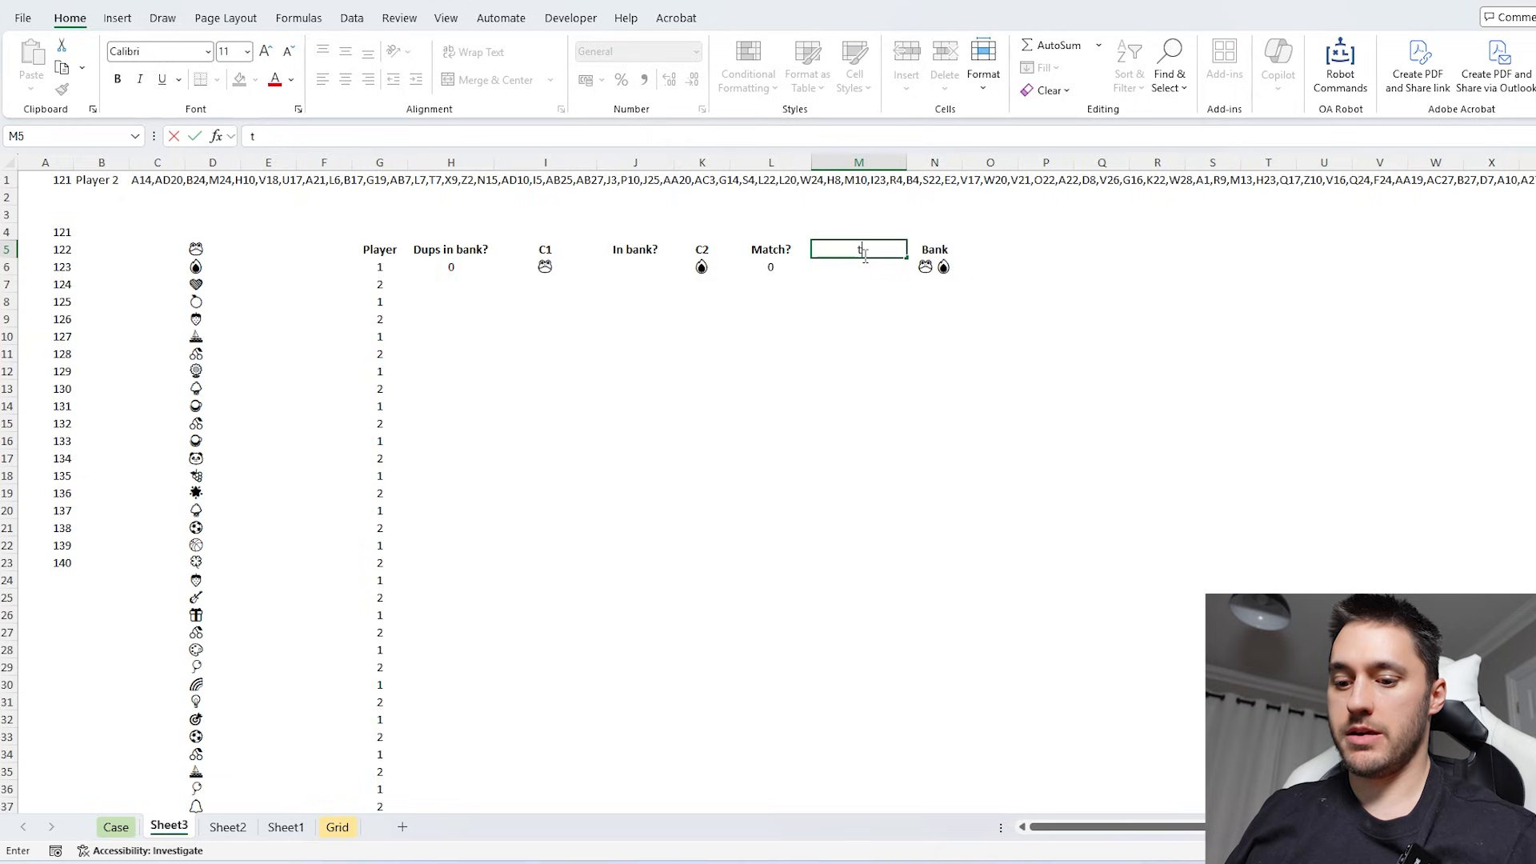
text( mat)
key(Return)
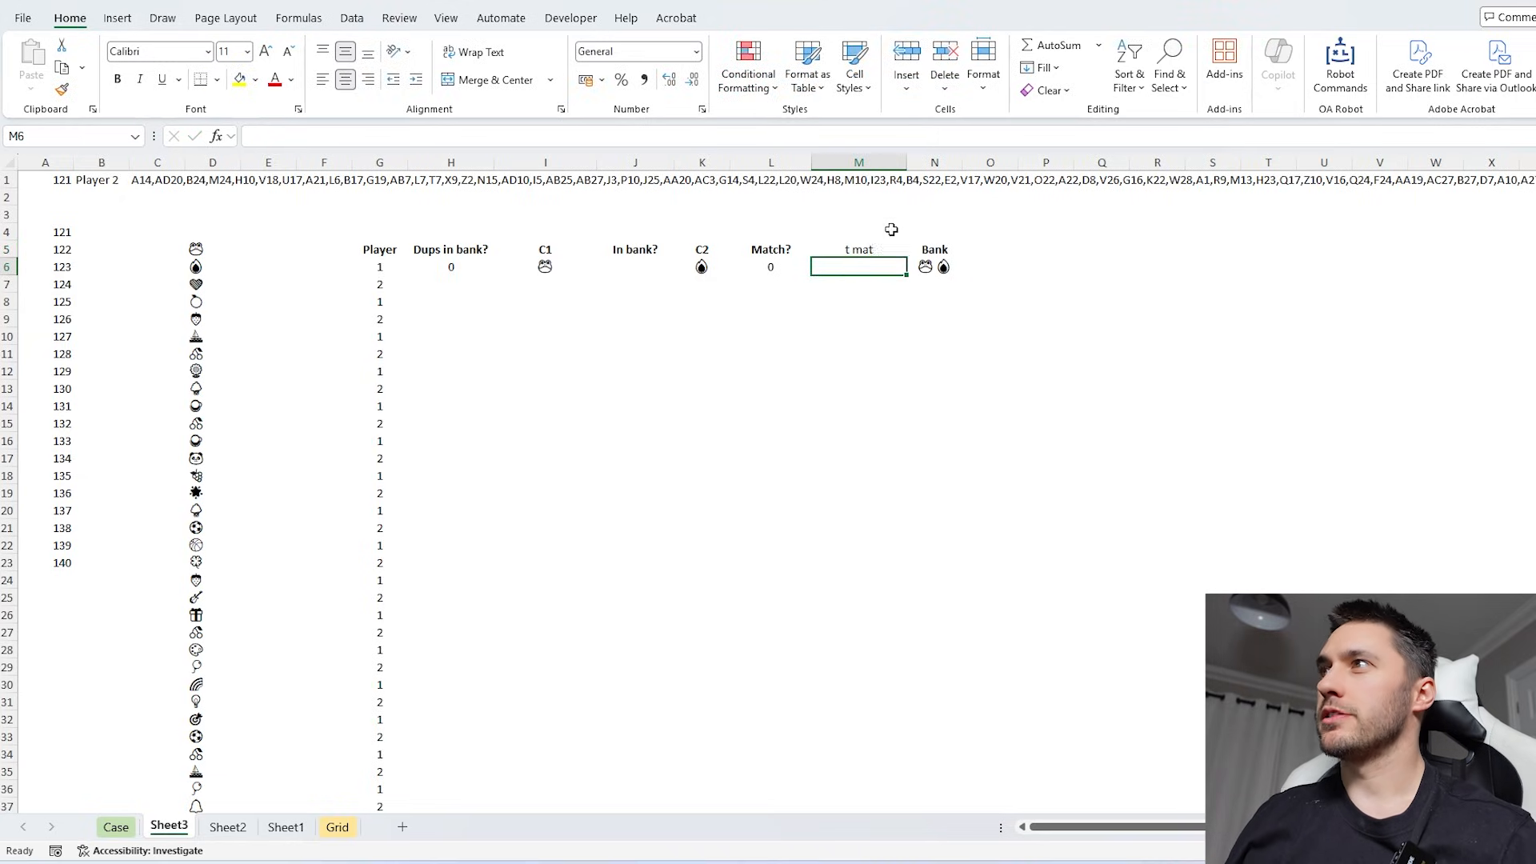
click(878, 250)
key(ctrl+b)
- Start the running match total in M6 with =L6 and narrow column M
click(860, 271)
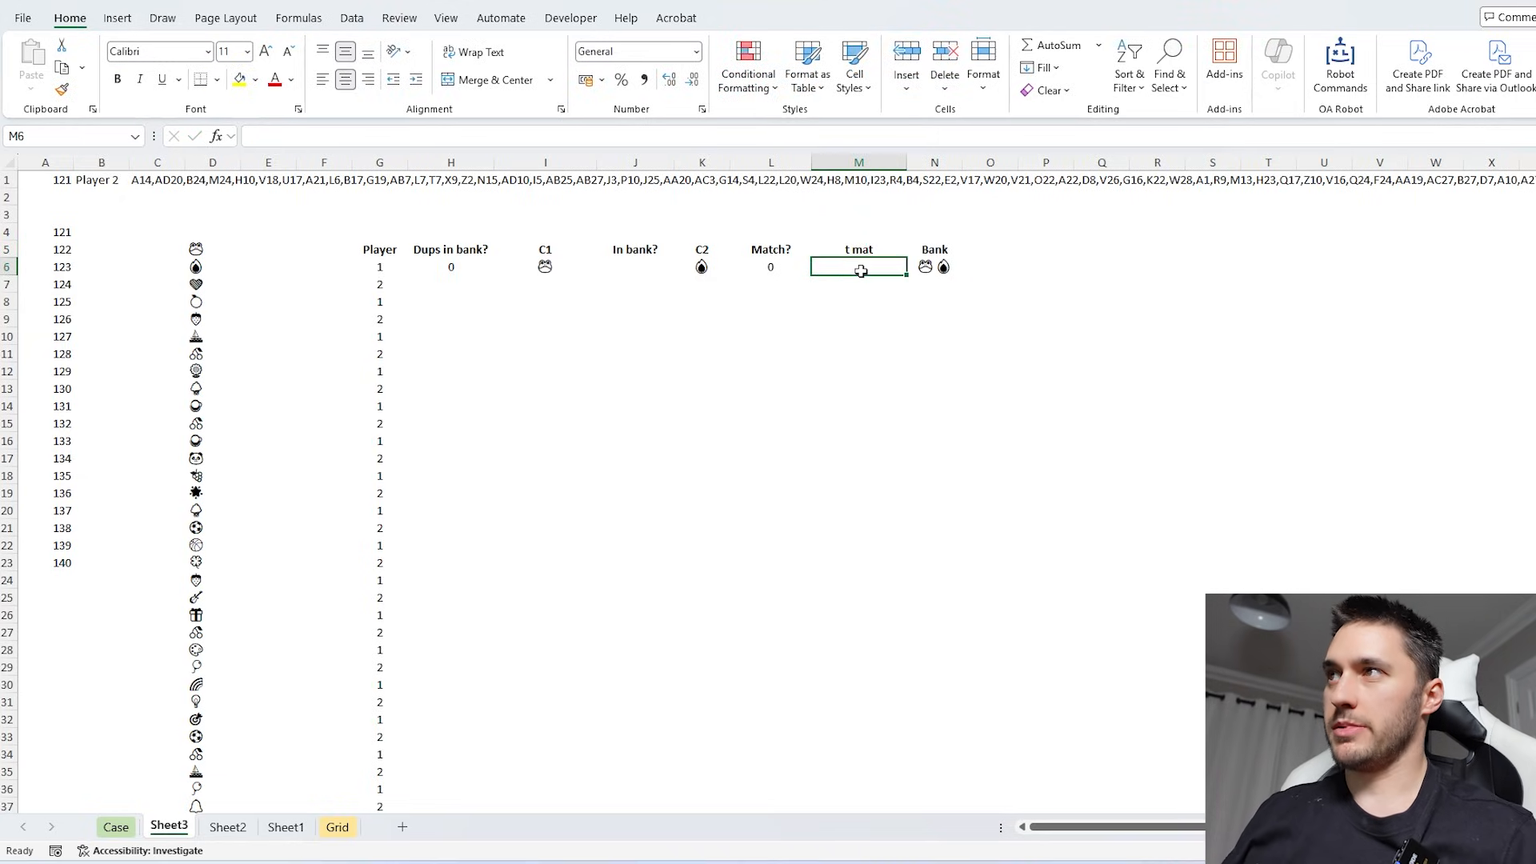
text(=)
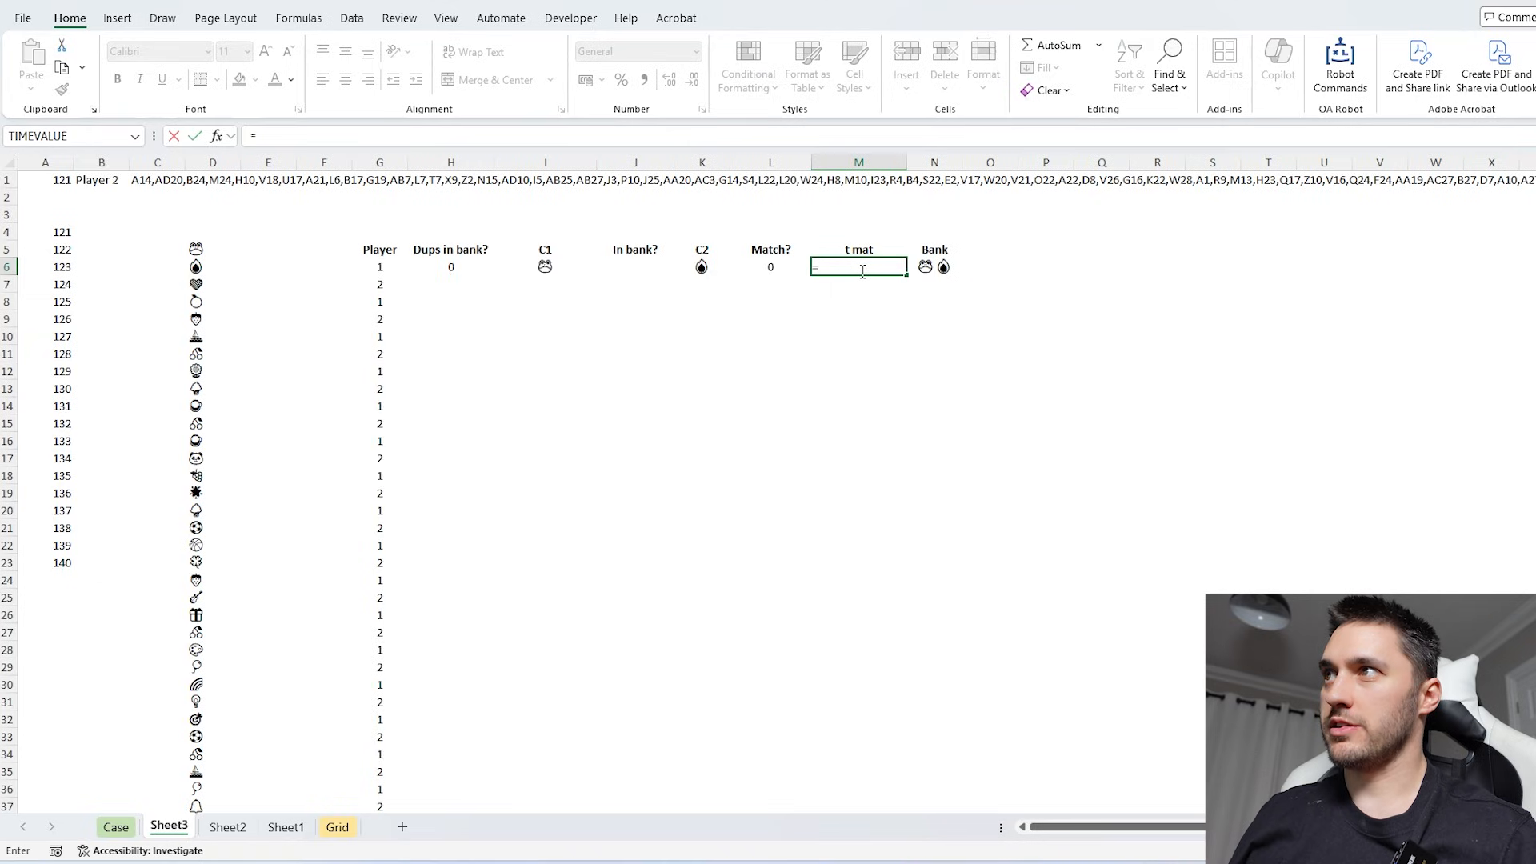
key(Left)
key(Return)
drag(906, 162, 885, 162)
- Add the header "# Cards in bank" in O5 and widen column O to fit it
click(969, 250)
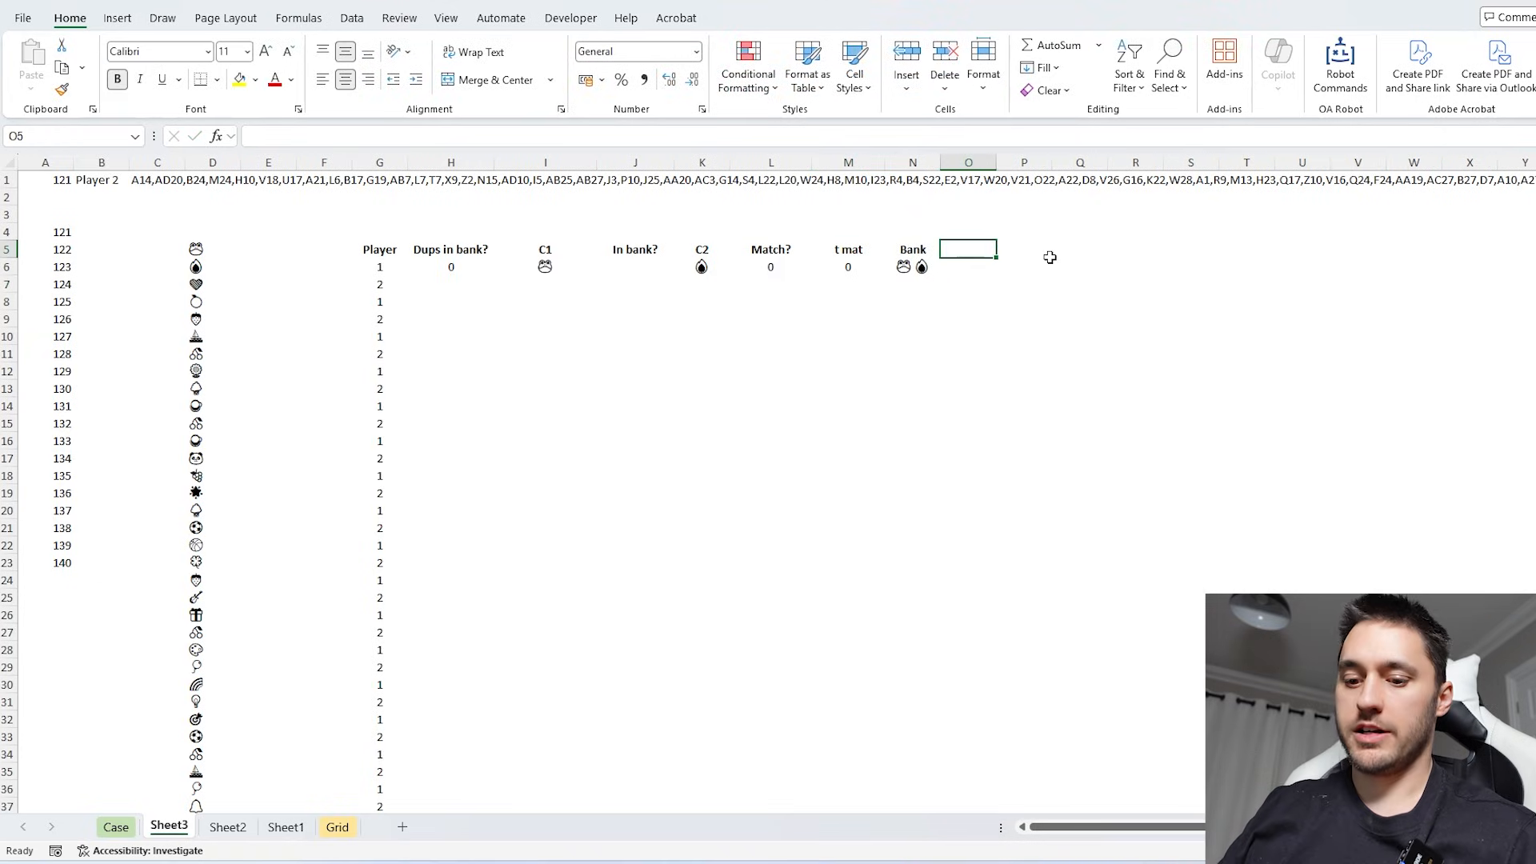
text(Cards)
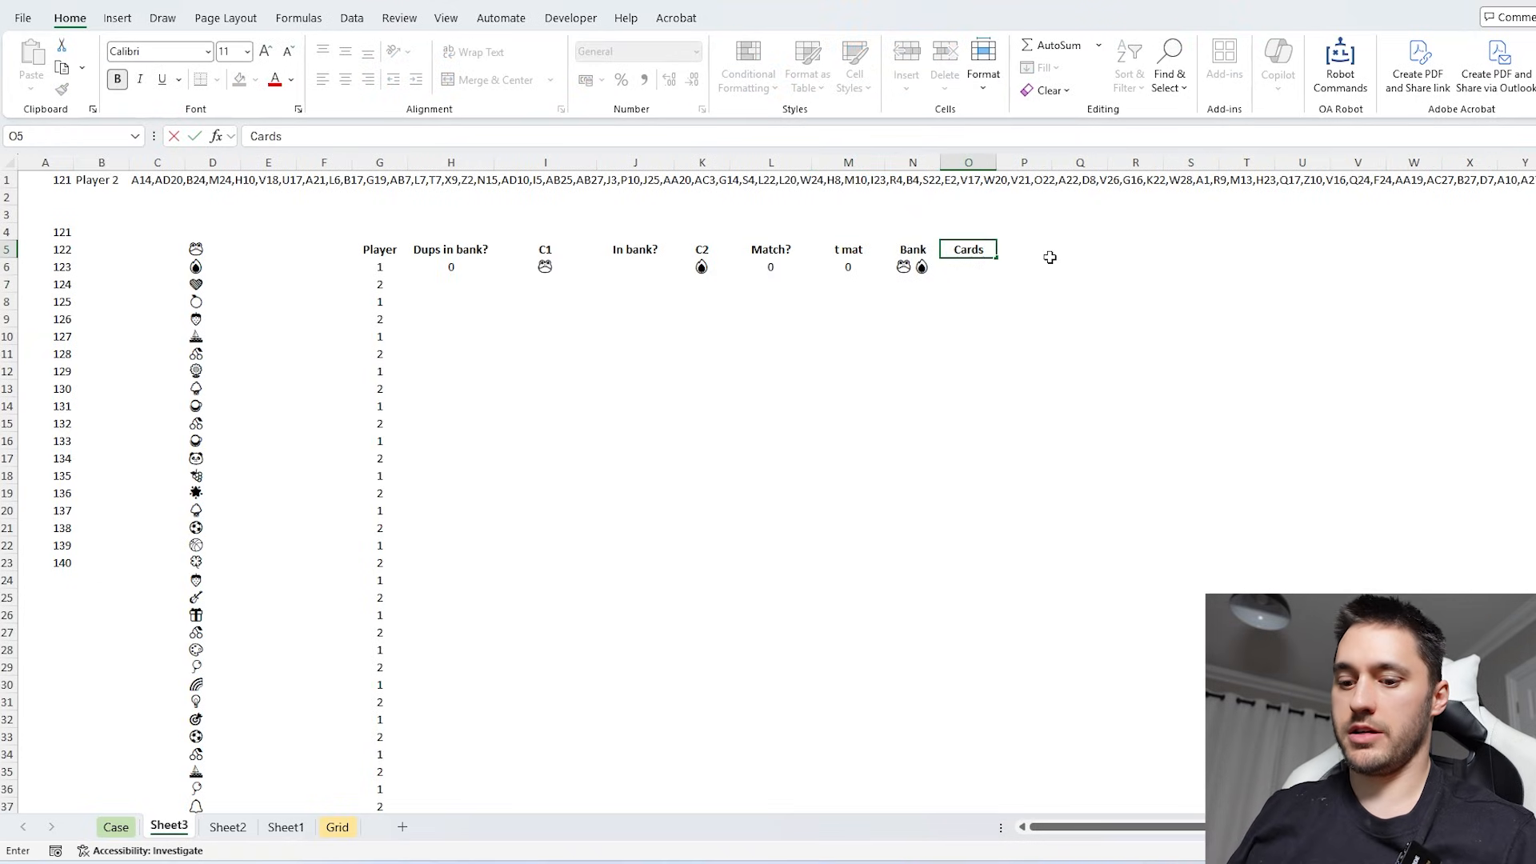
text( in bank)
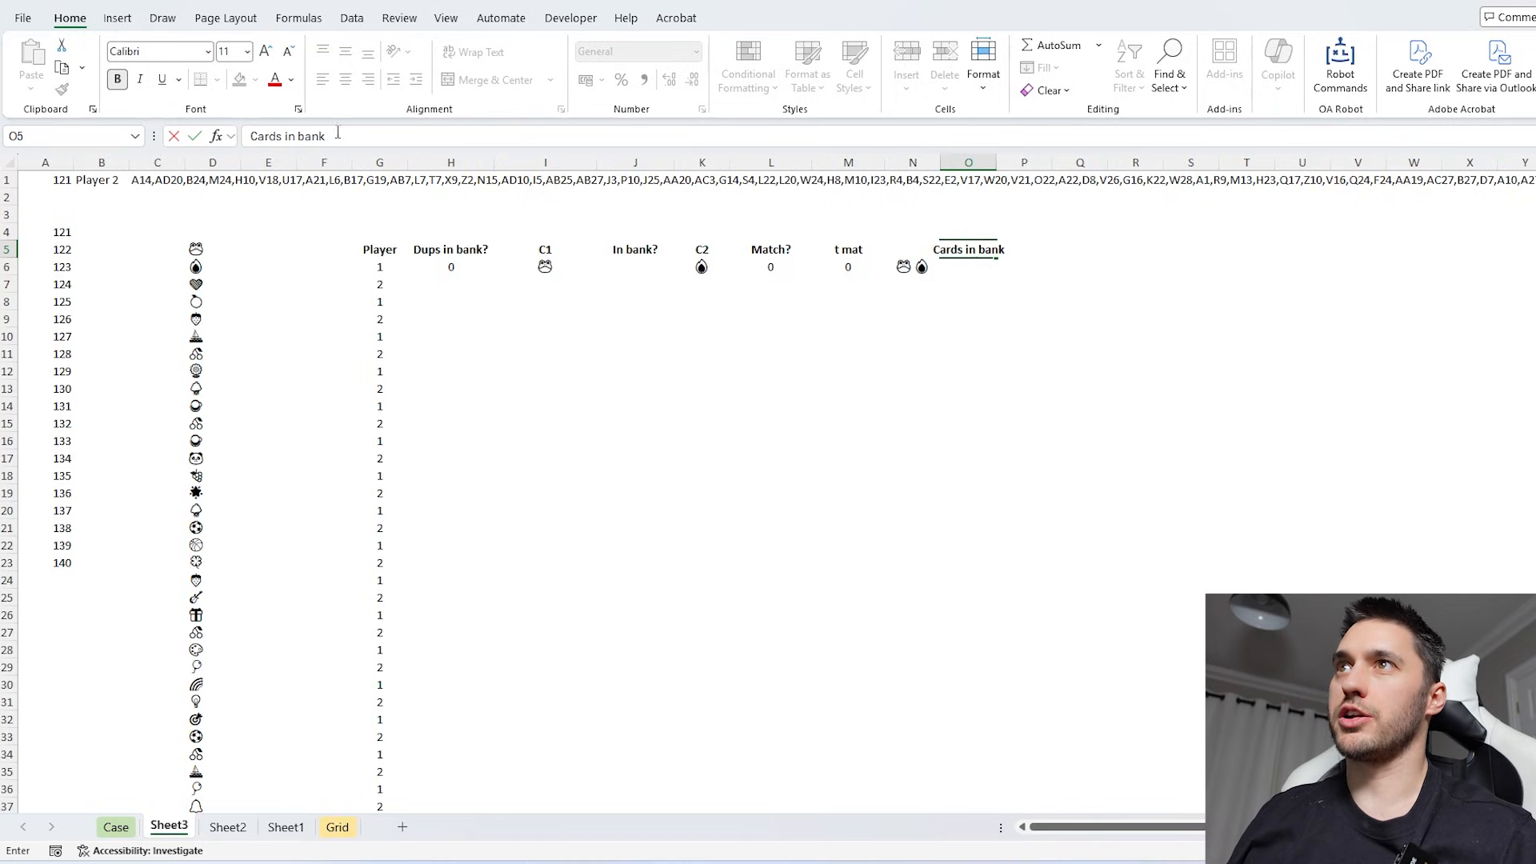
click(254, 135)
text(")
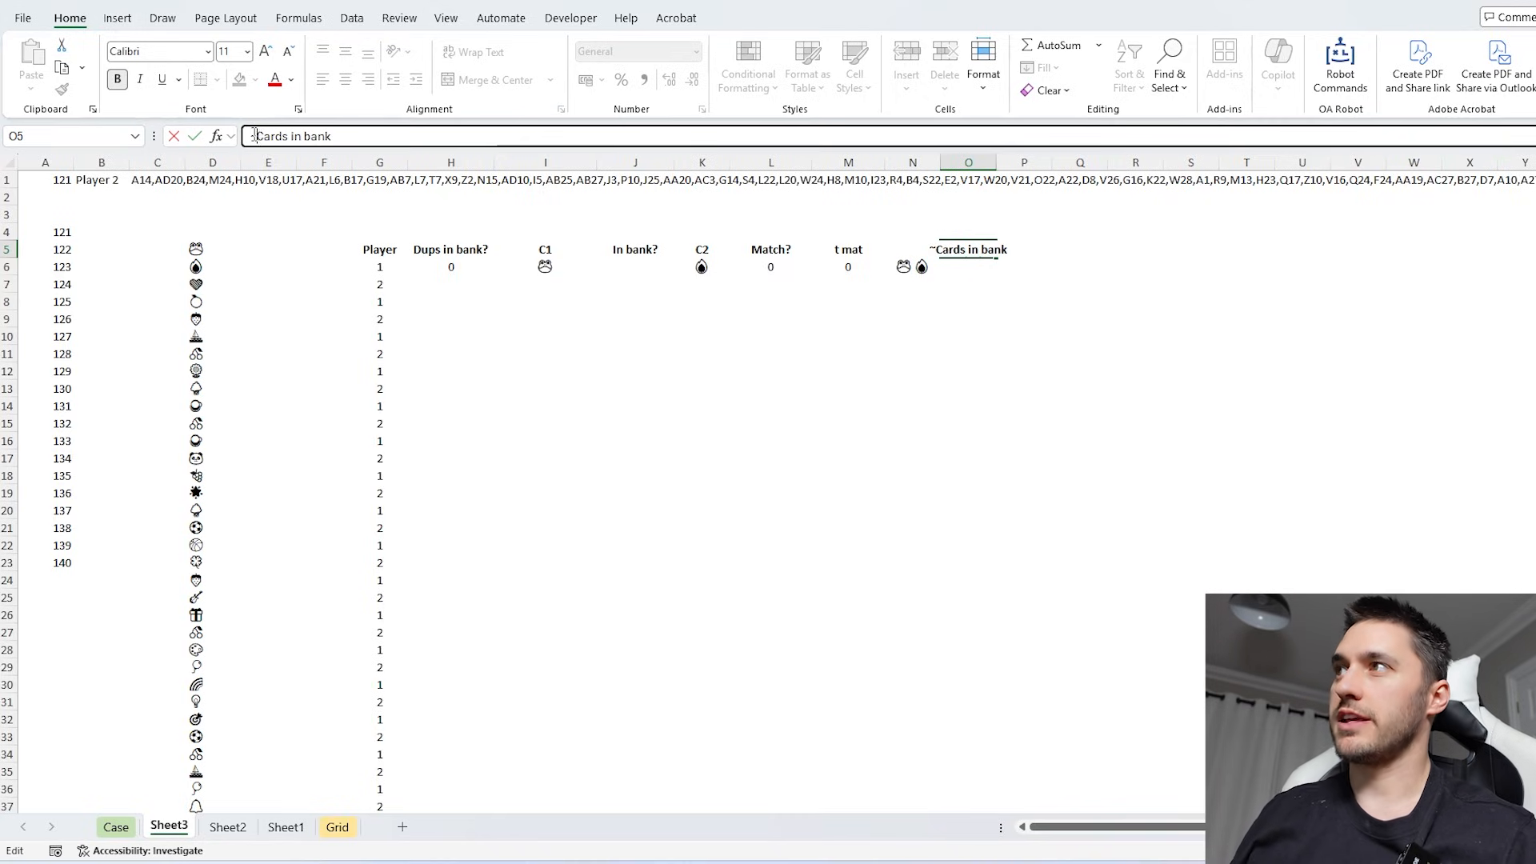
key(BackSpace)
text(#)
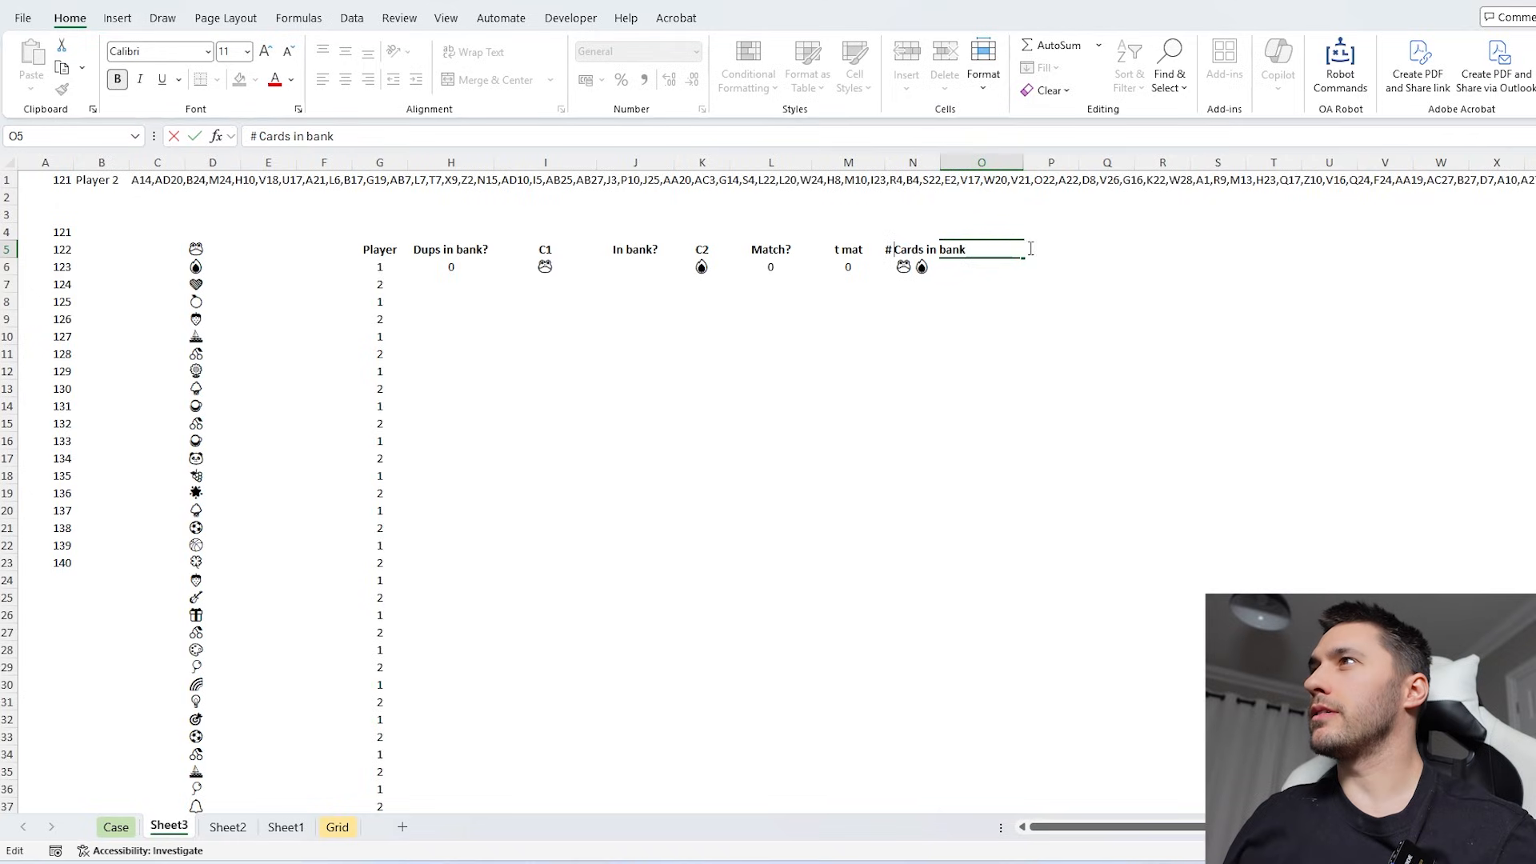
key(Return)
key(Return)
key(Return)
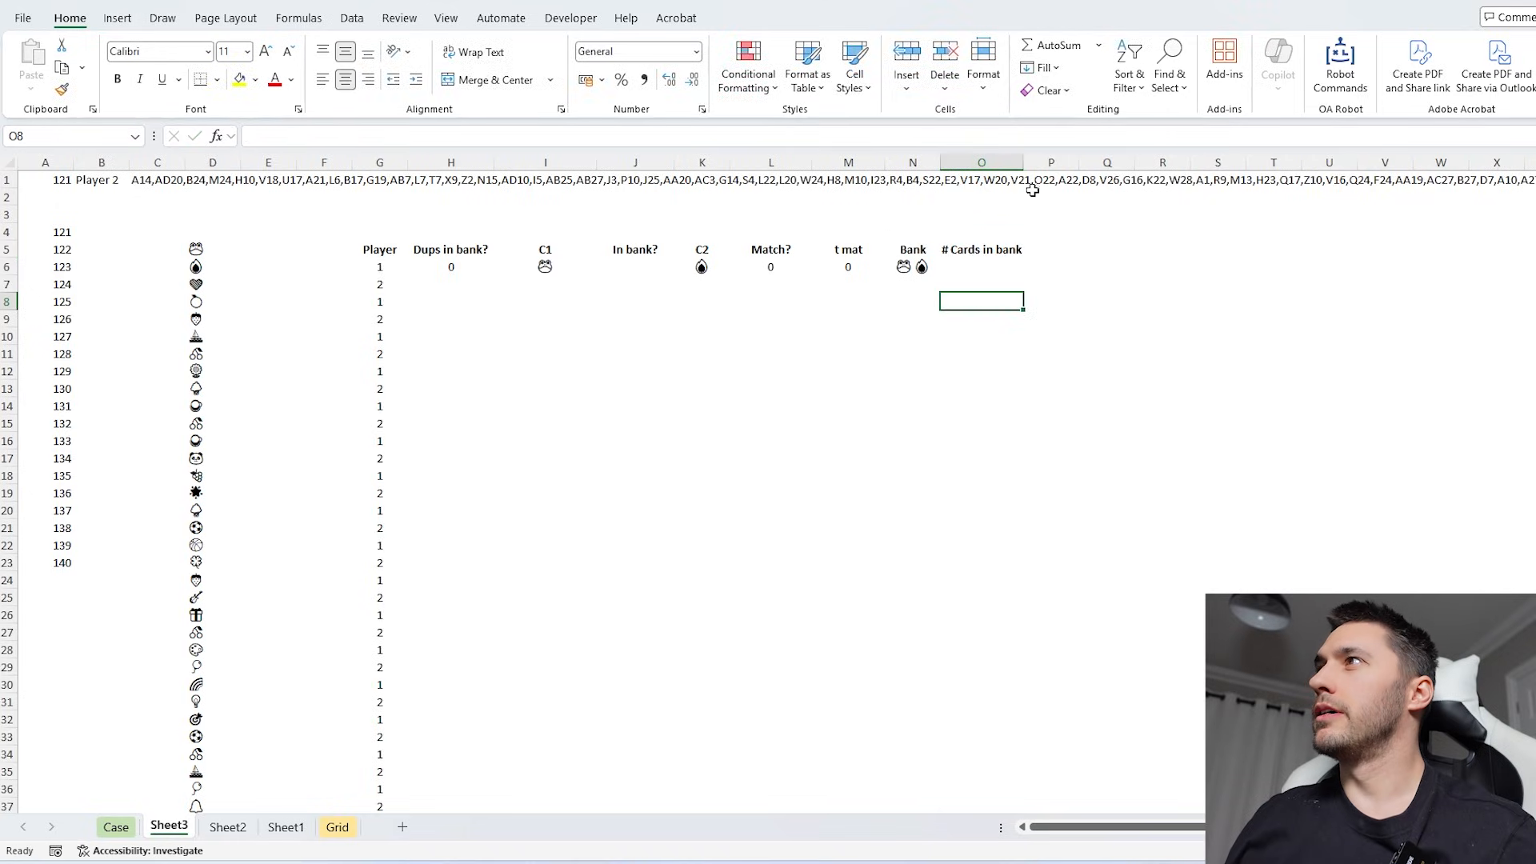
drag(1024, 163, 1045, 163)
- Add the headers "cards used" in P5 and "Bank split out" in Q5, widening column Q to fit
click(1073, 250)
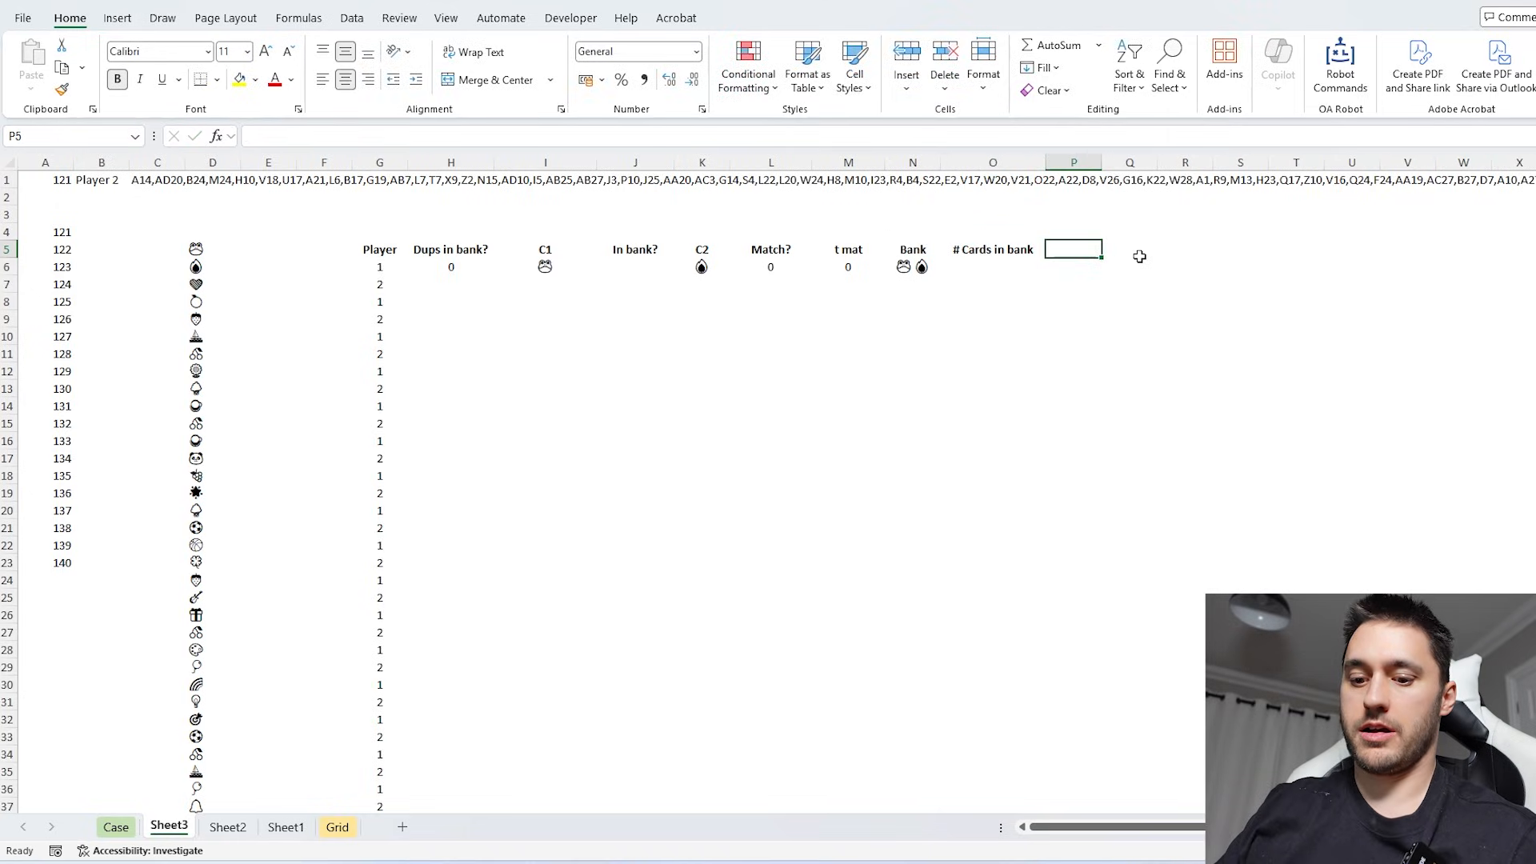
text(cards)
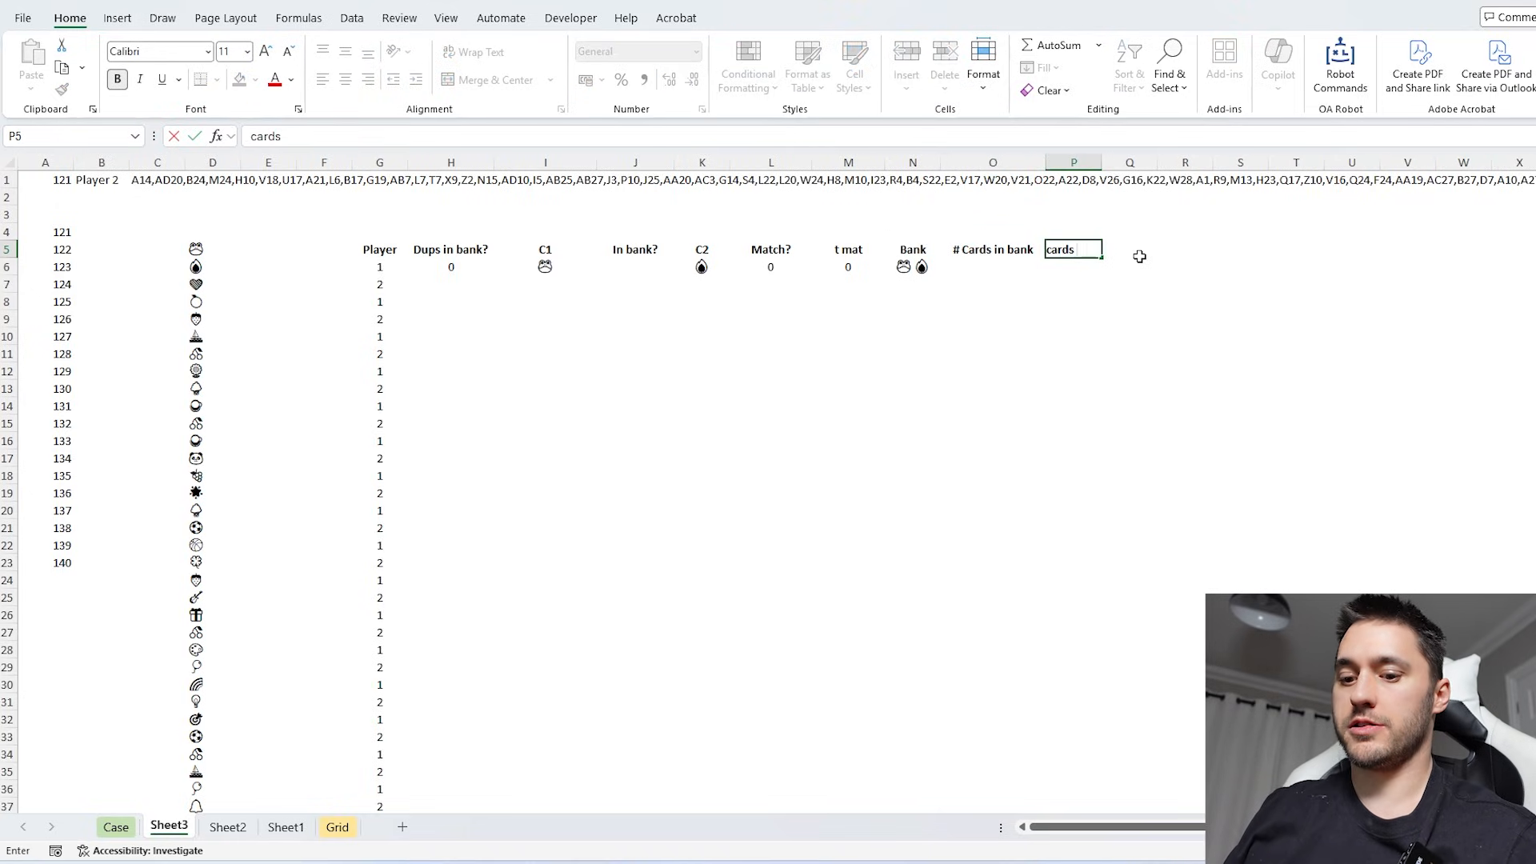
text( used)
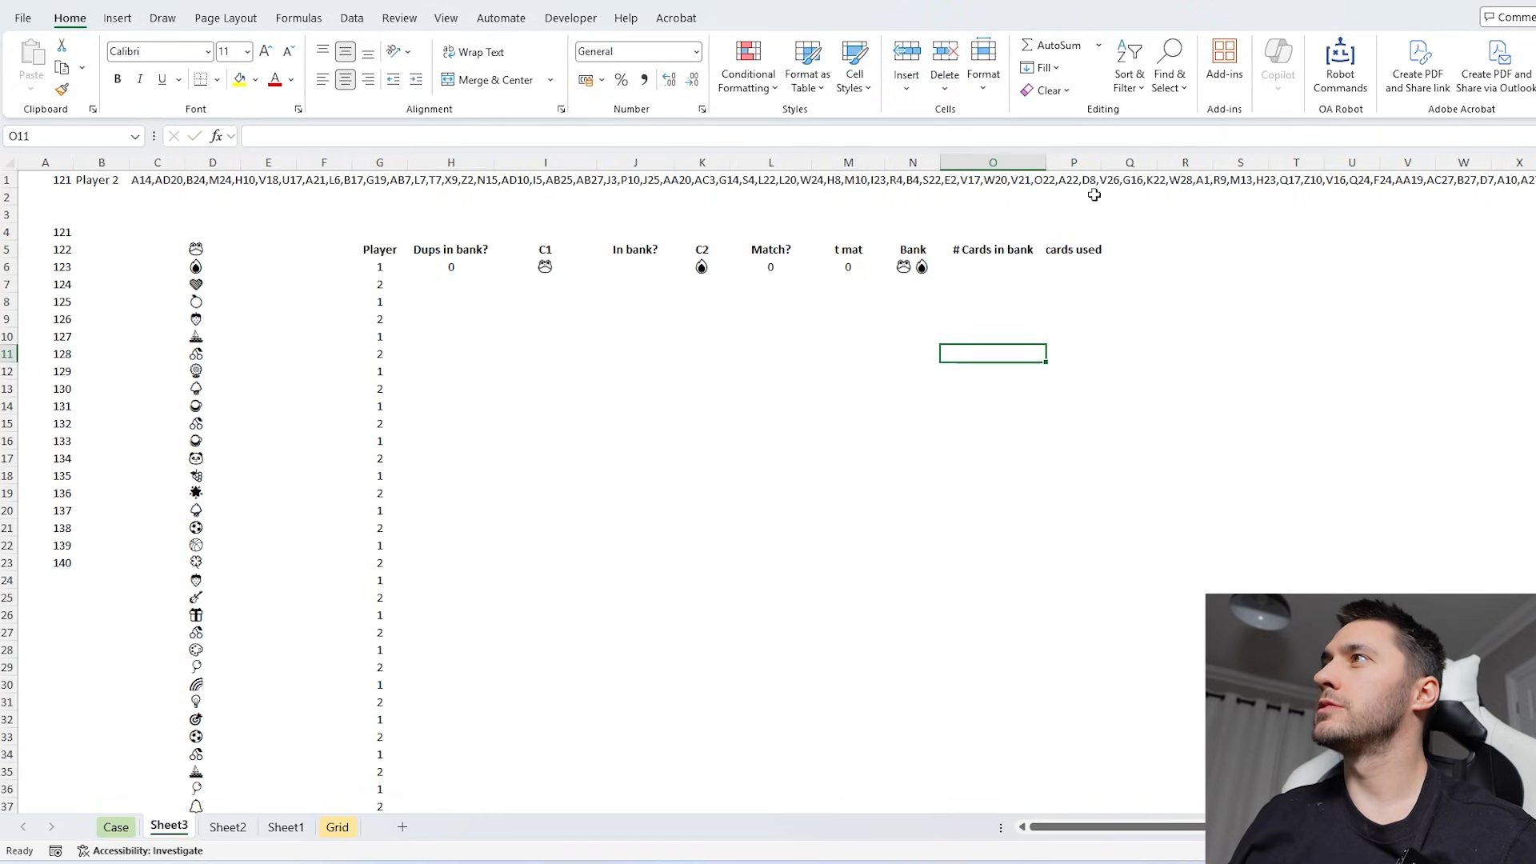
click(994, 267)
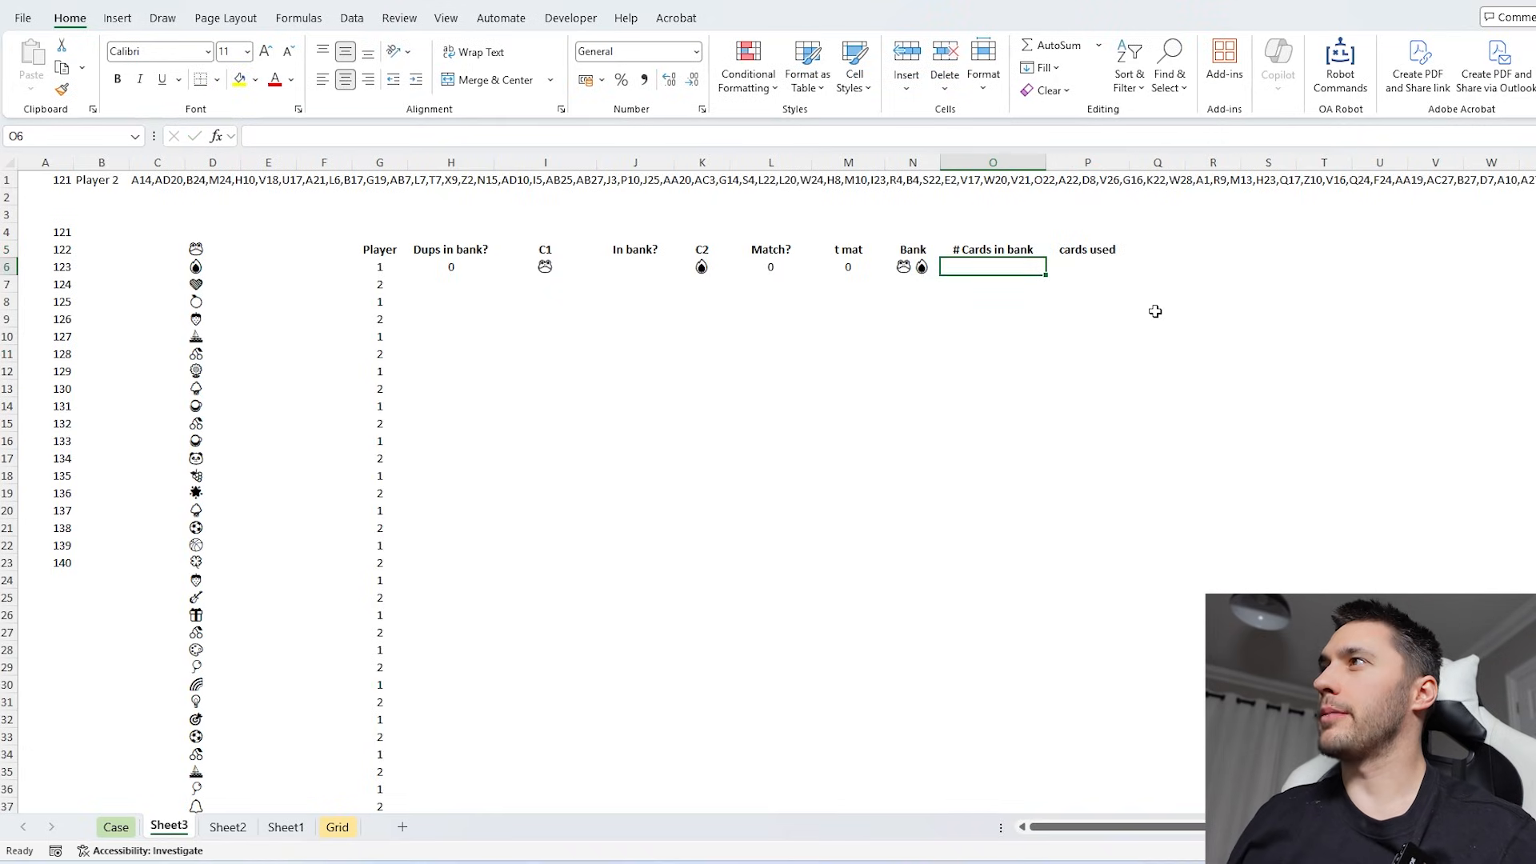
click(1136, 249)
text(Bank)
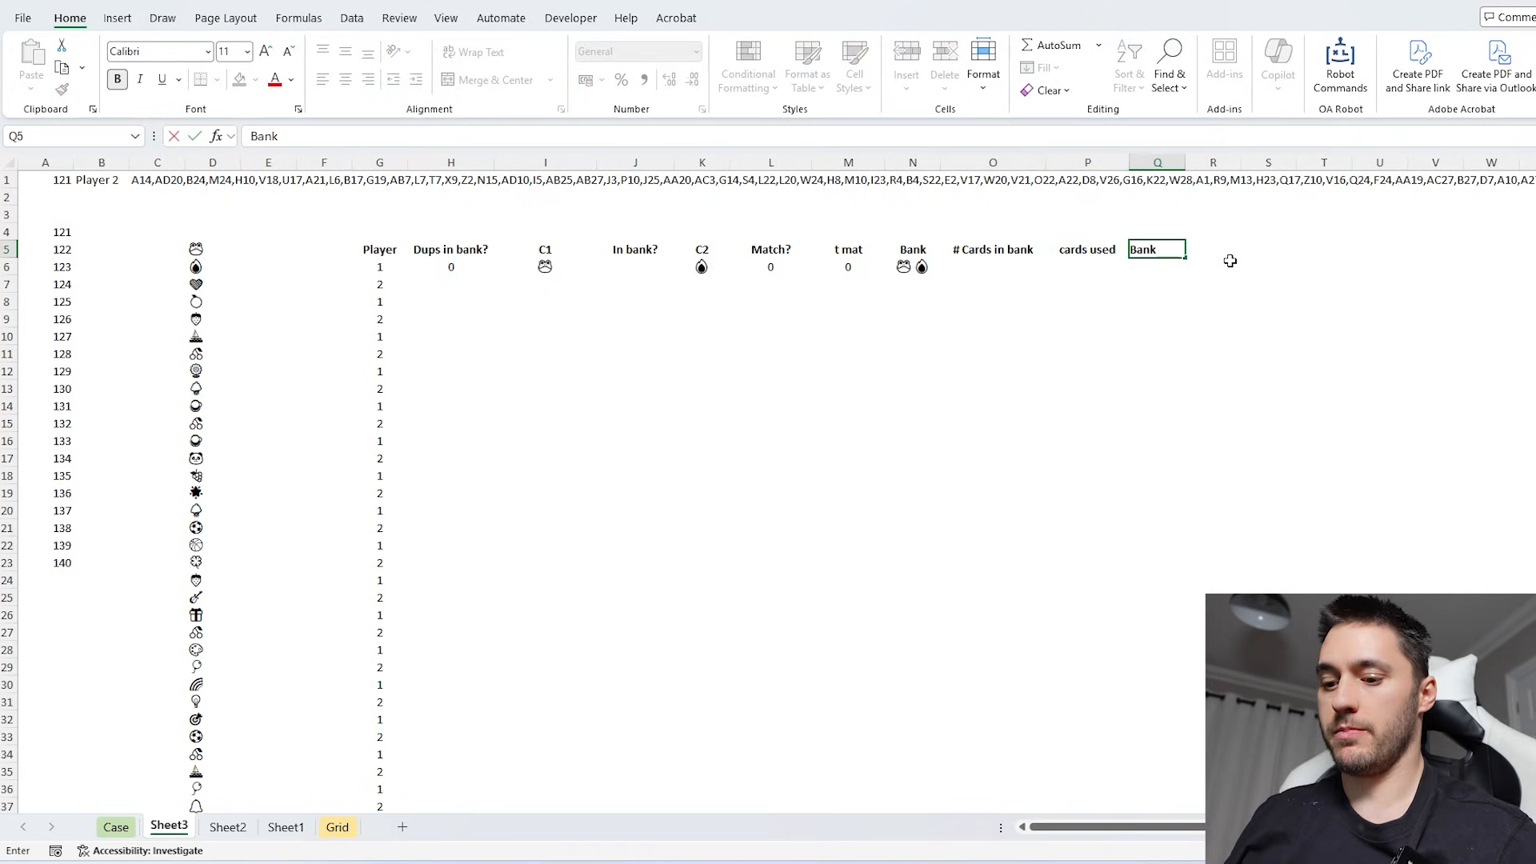
text( split out)
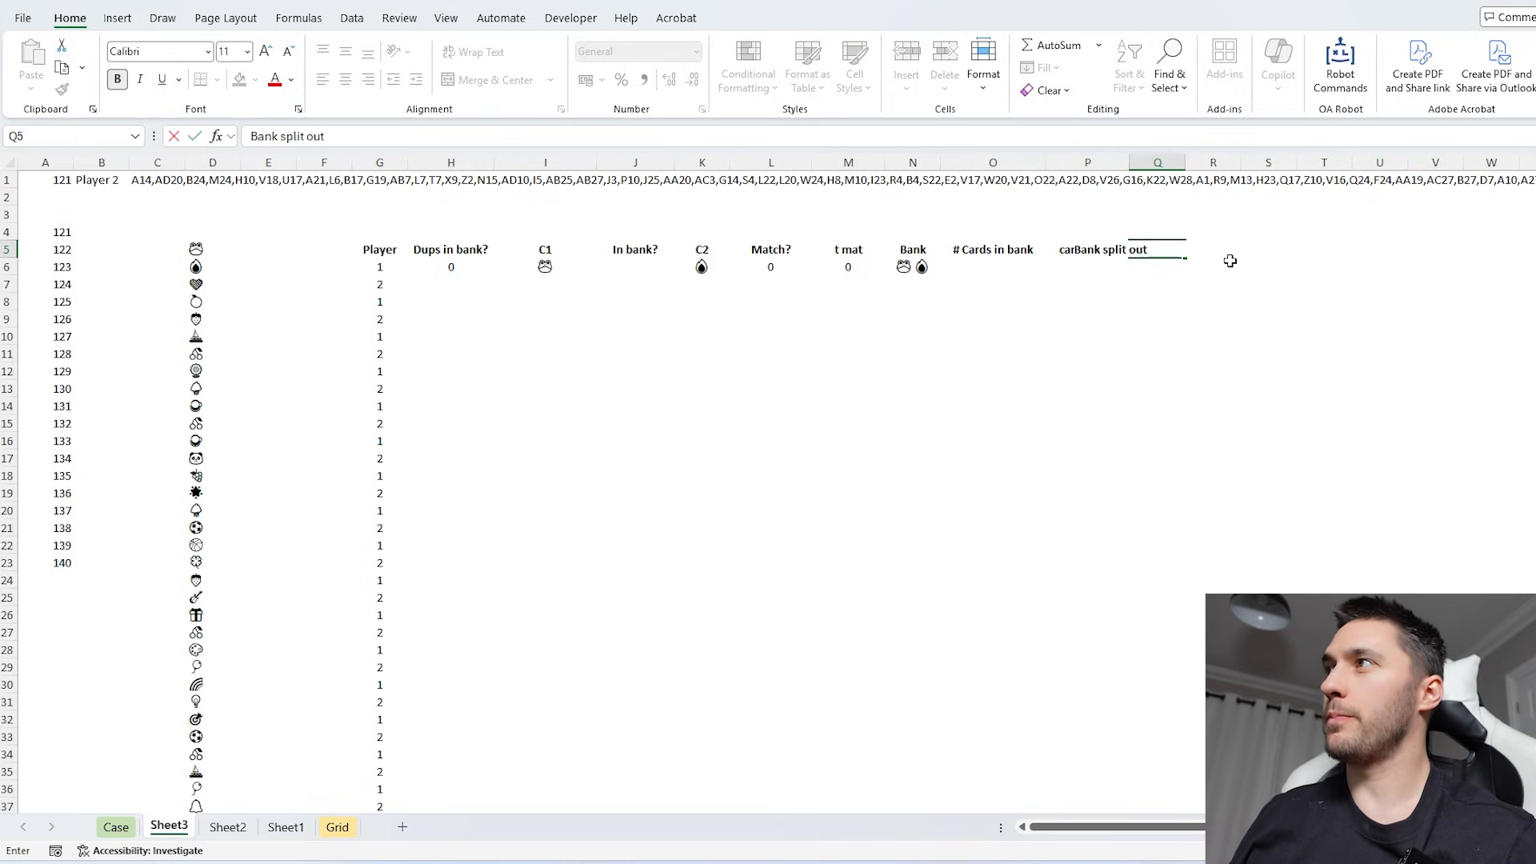
key(Return)
drag(1186, 162, 1269, 162)
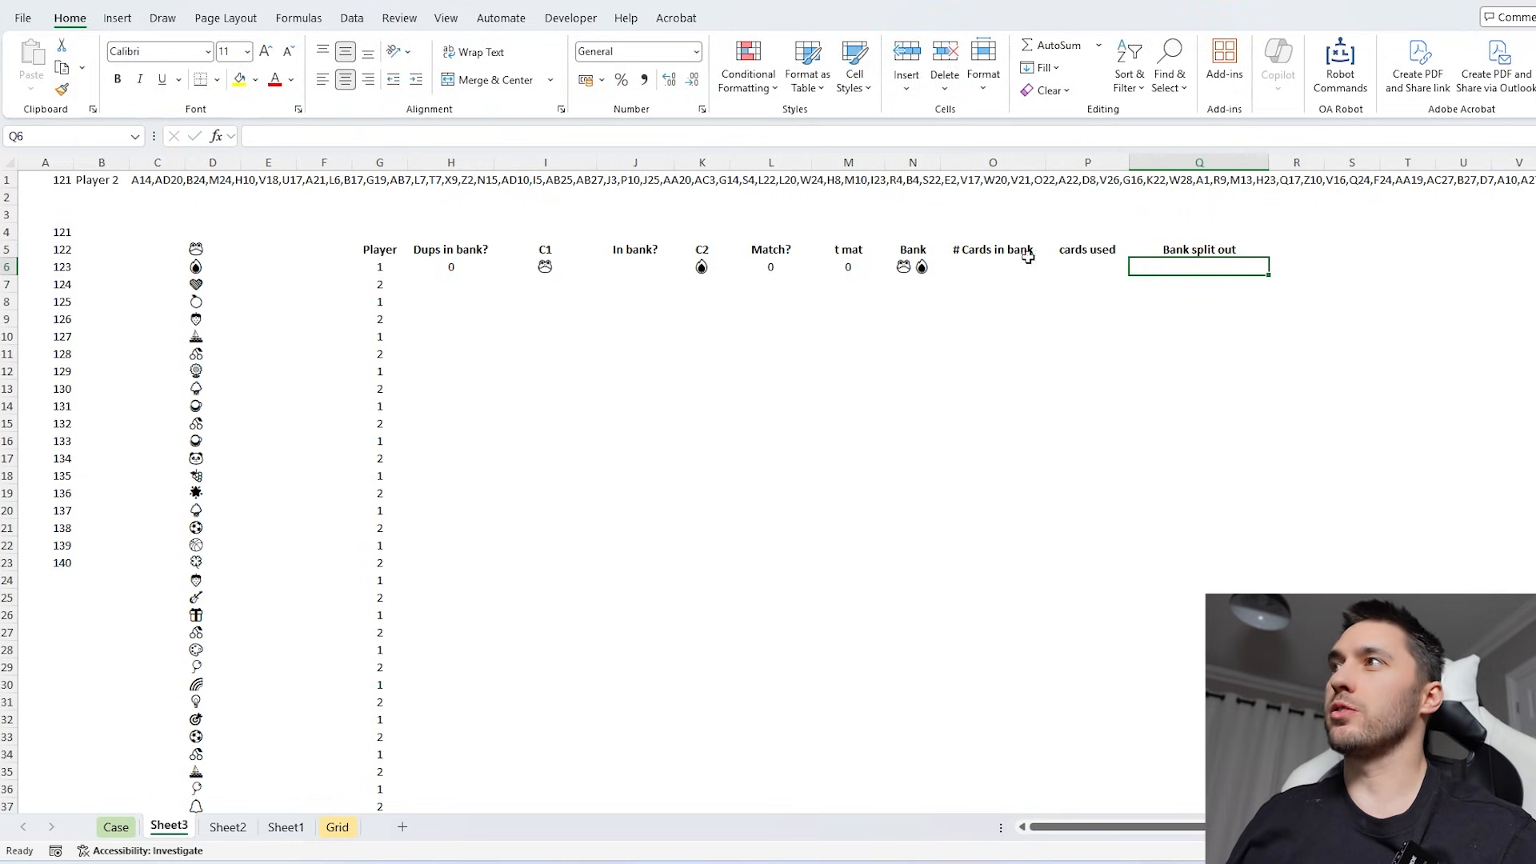
- Split the first turn's bank into separate cards from Q6 with =REGEXEXTRACT(N6,"\X",1)
click(919, 267)
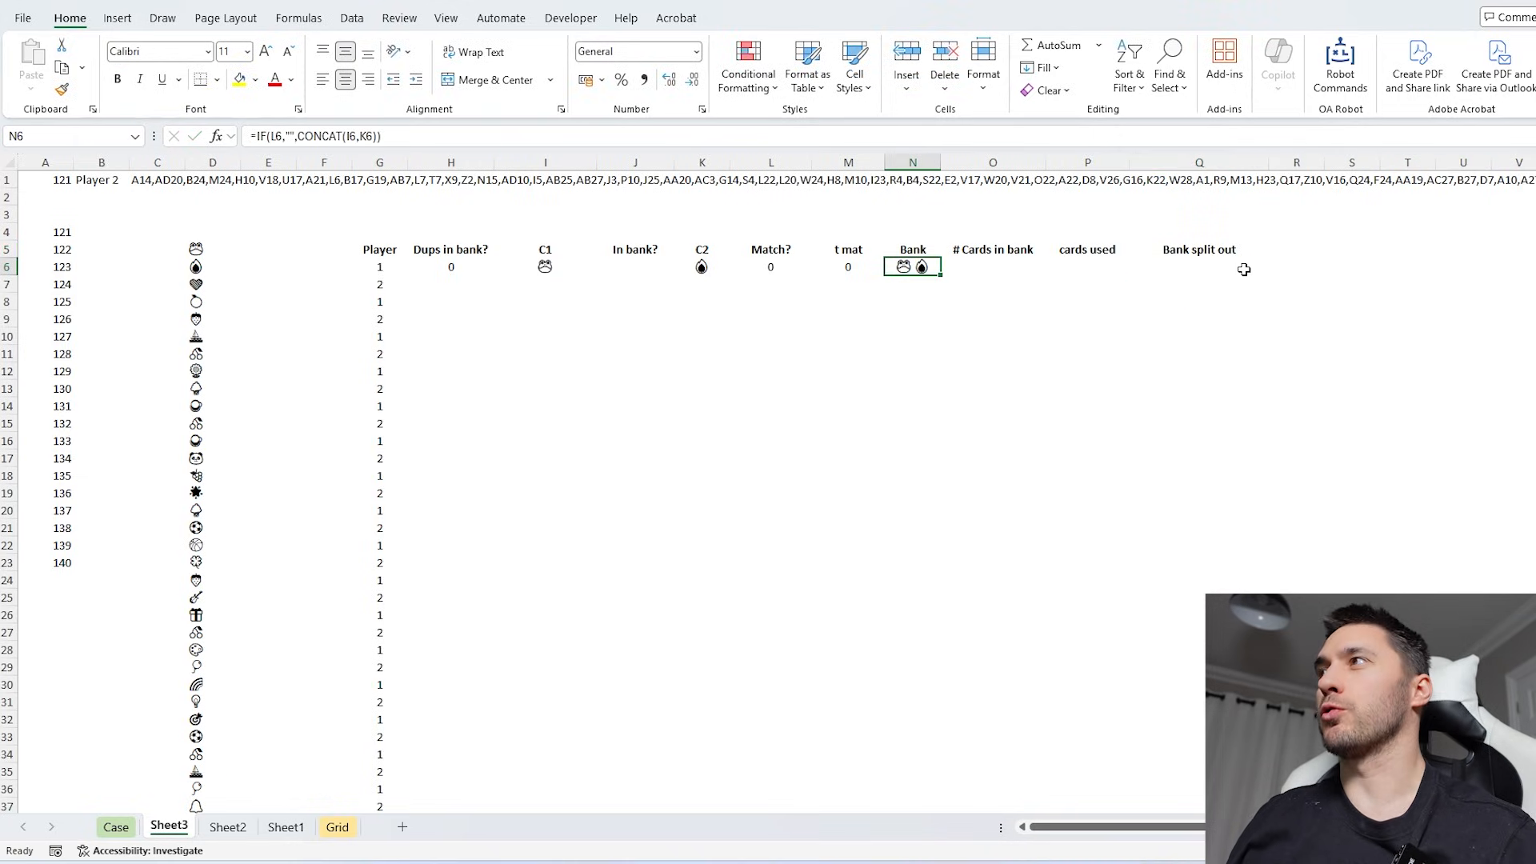
click(1186, 264)
text(=reg)
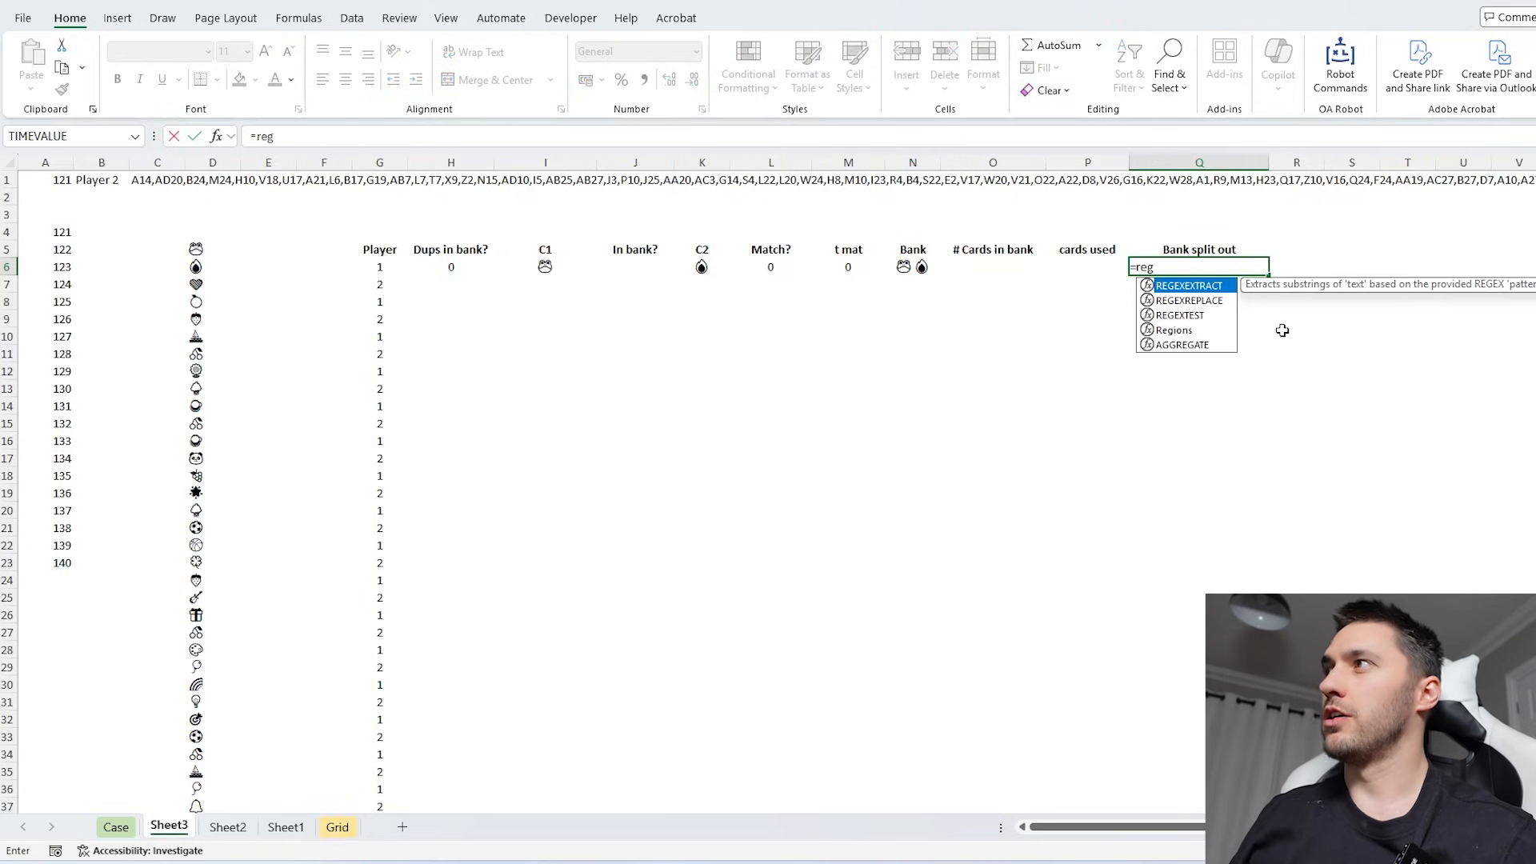
key(Tab)
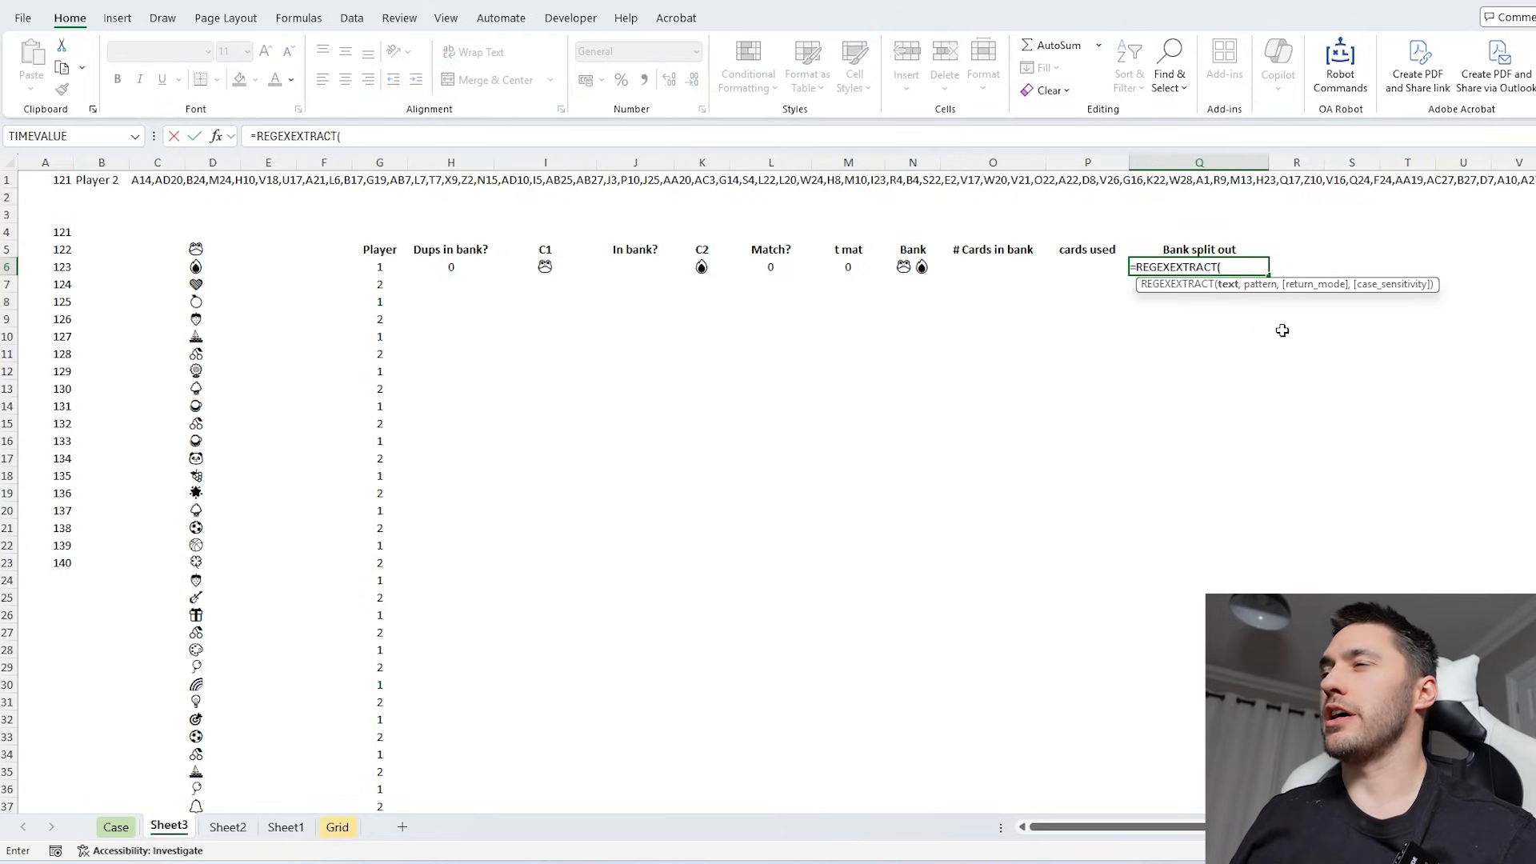
key(Left)
key(Left)
key(Left)
text(,)
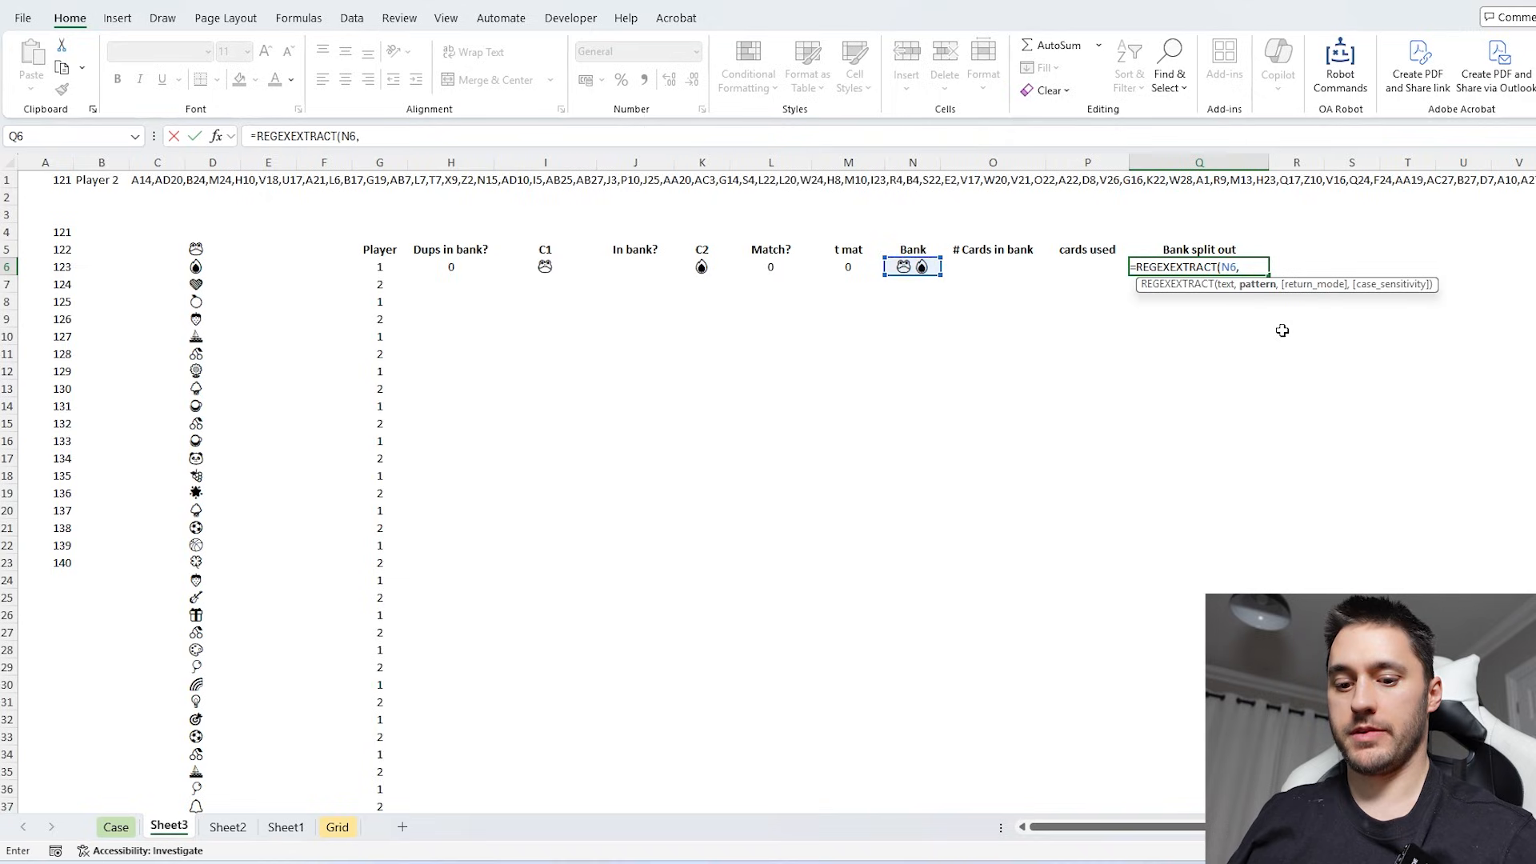
text("\X")
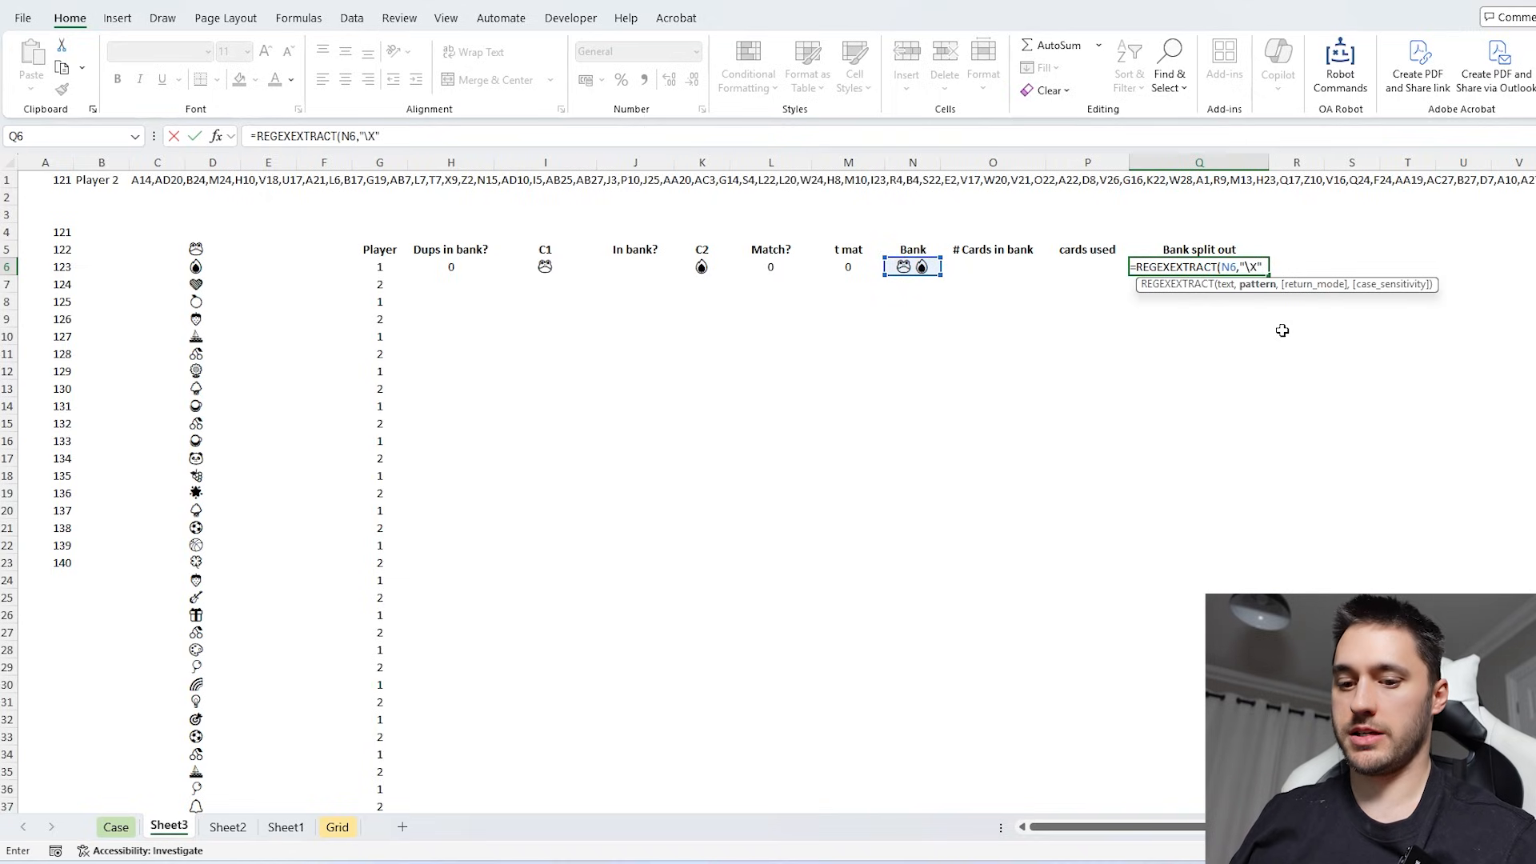
text(,1))
key(Return)
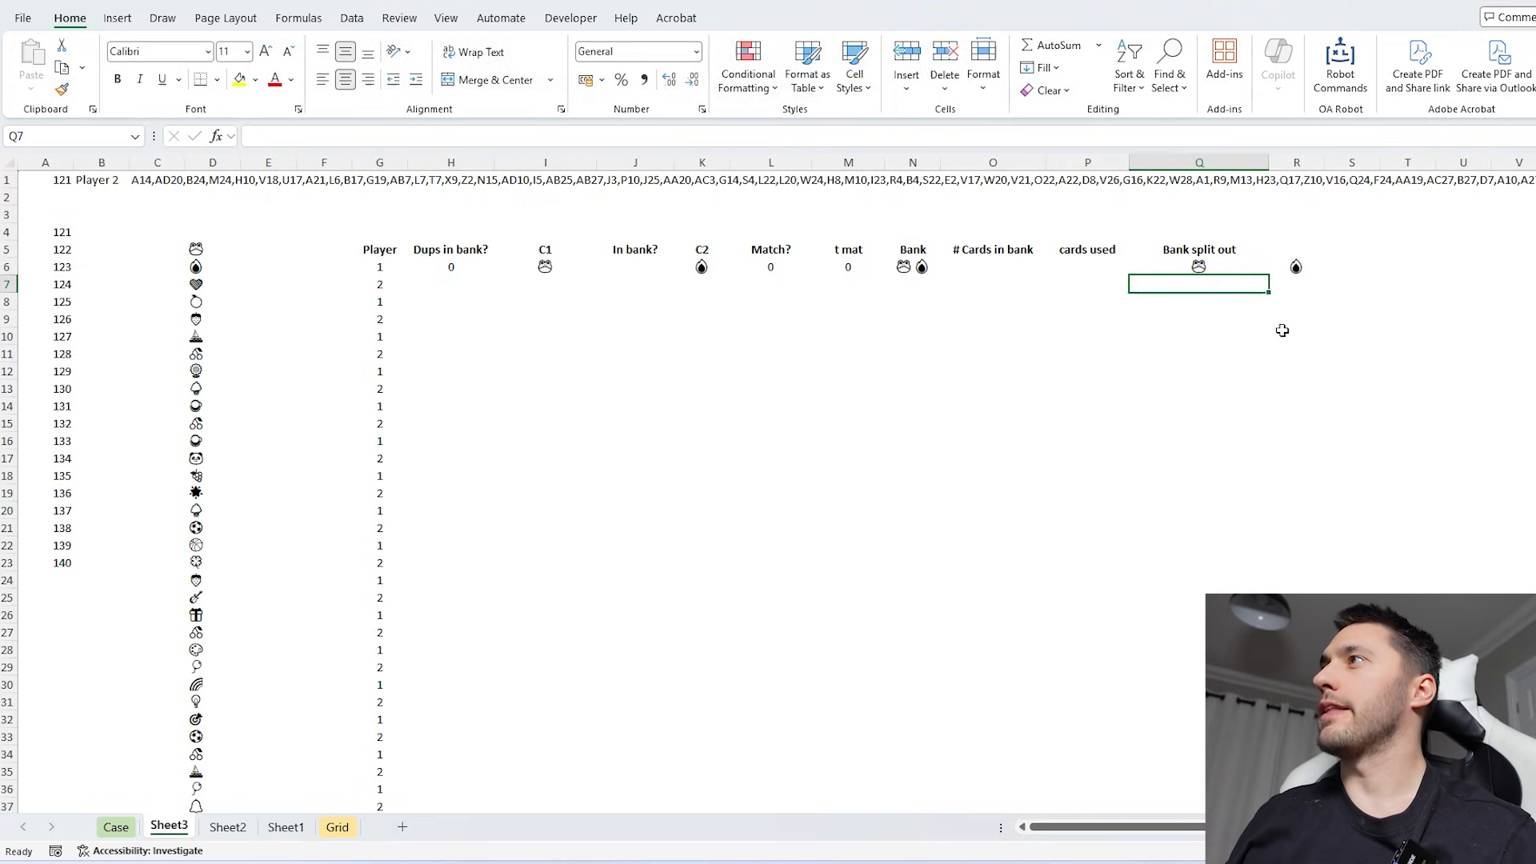
click(1234, 254)
click(1197, 266)
key(Right)
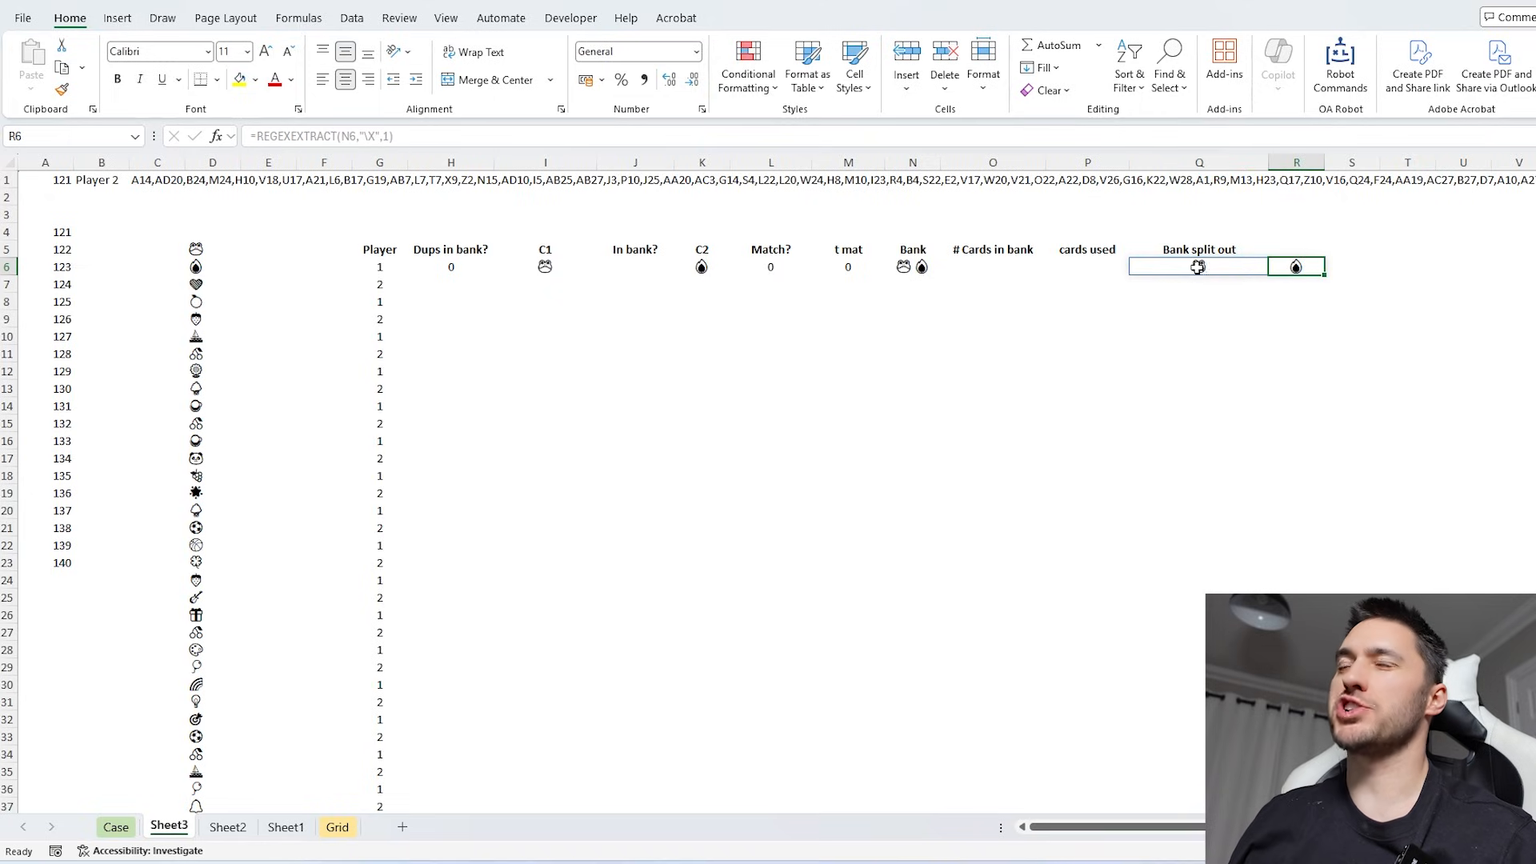
- Count the cards in the first turn's bank in O6 with COLUMNS over the spilled range Q6#
click(991, 268)
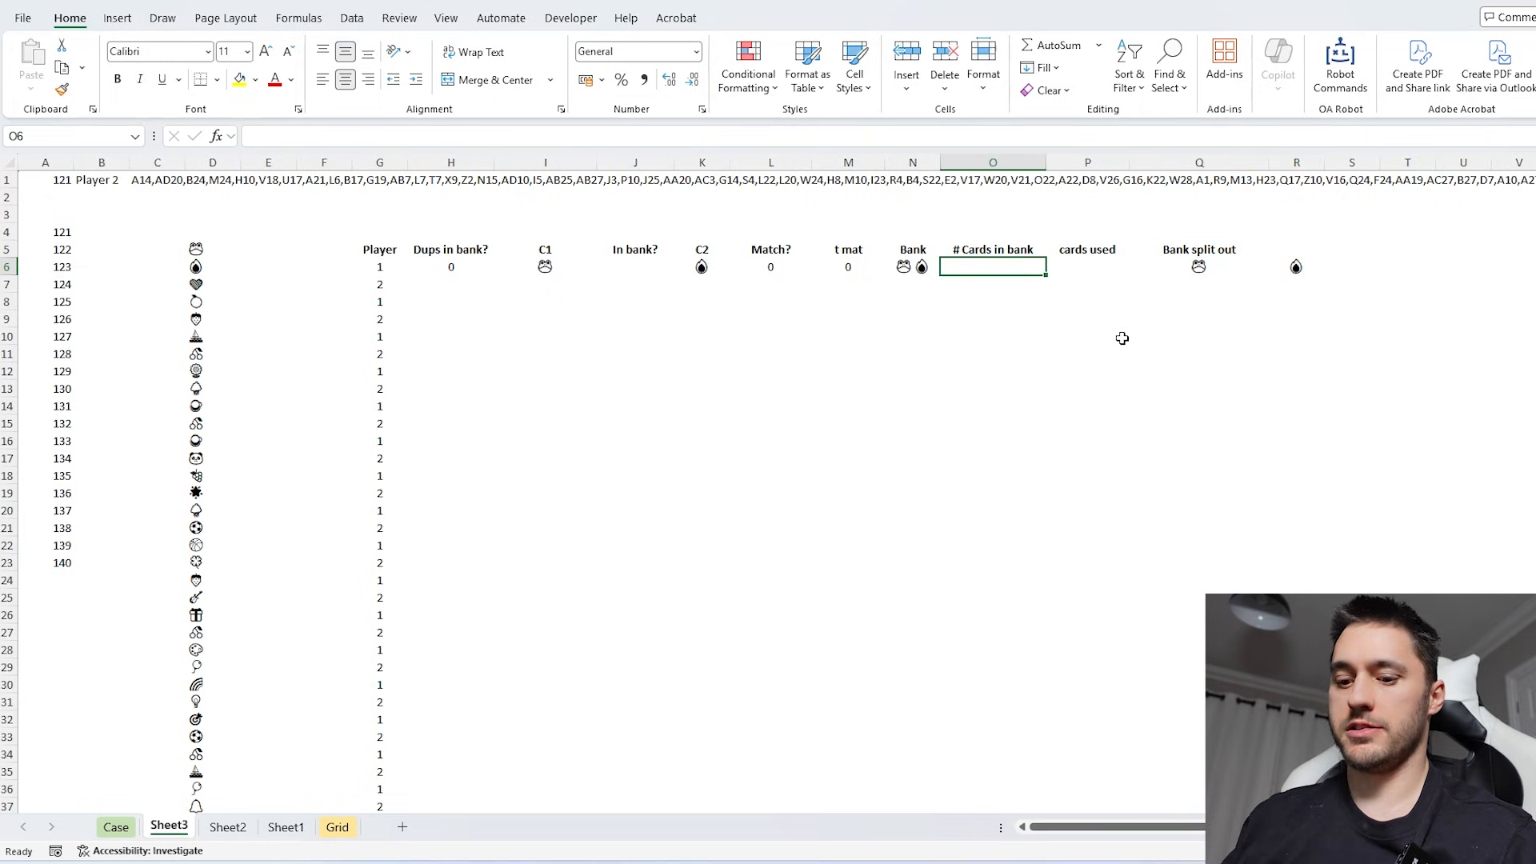
text(=columns)
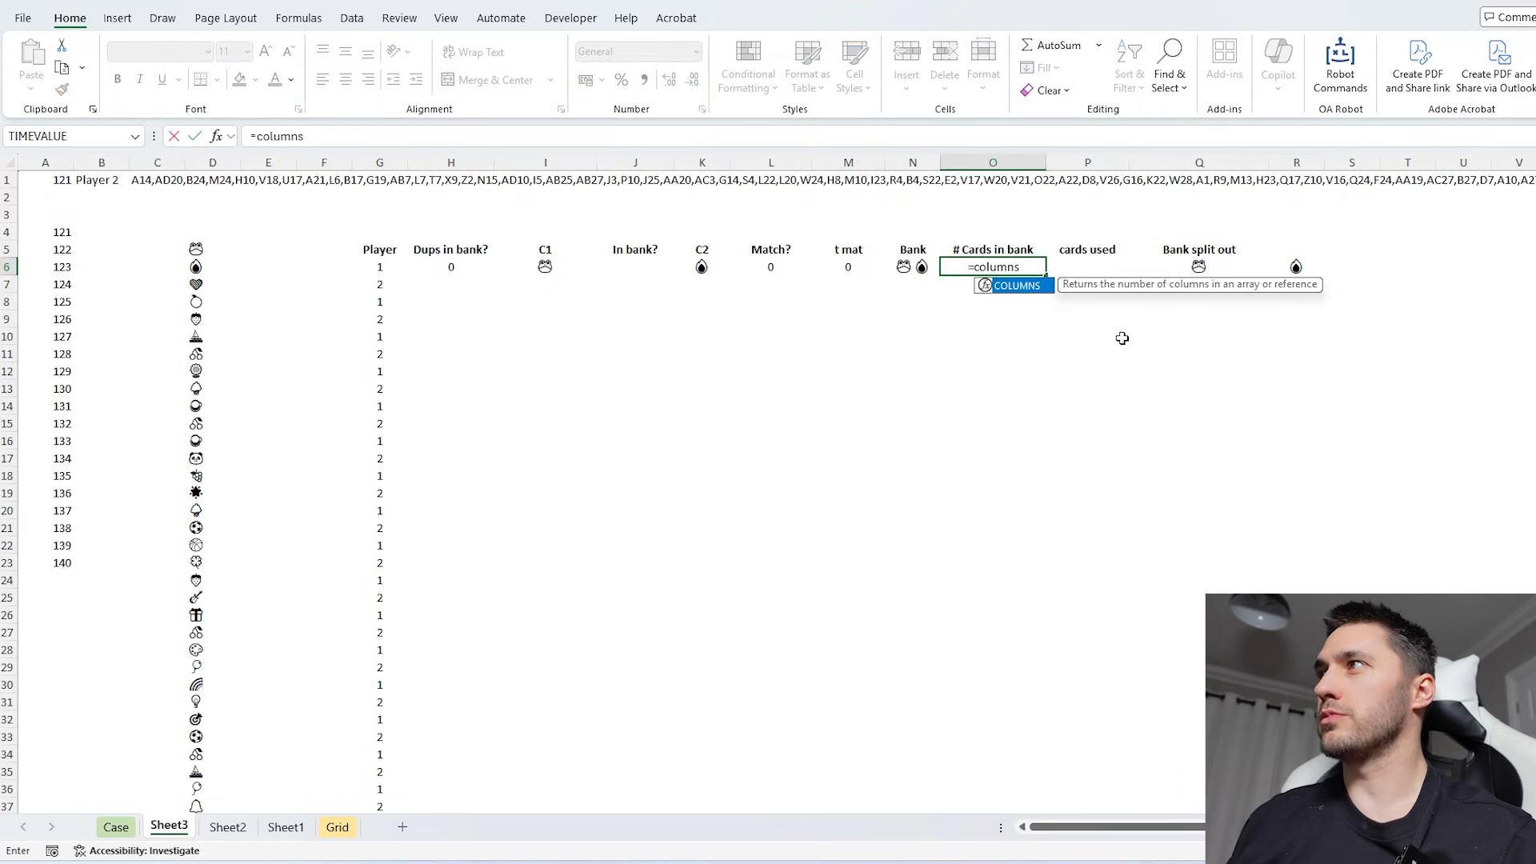
key(Tab)
click(1180, 264)
text(#)
key(Return)
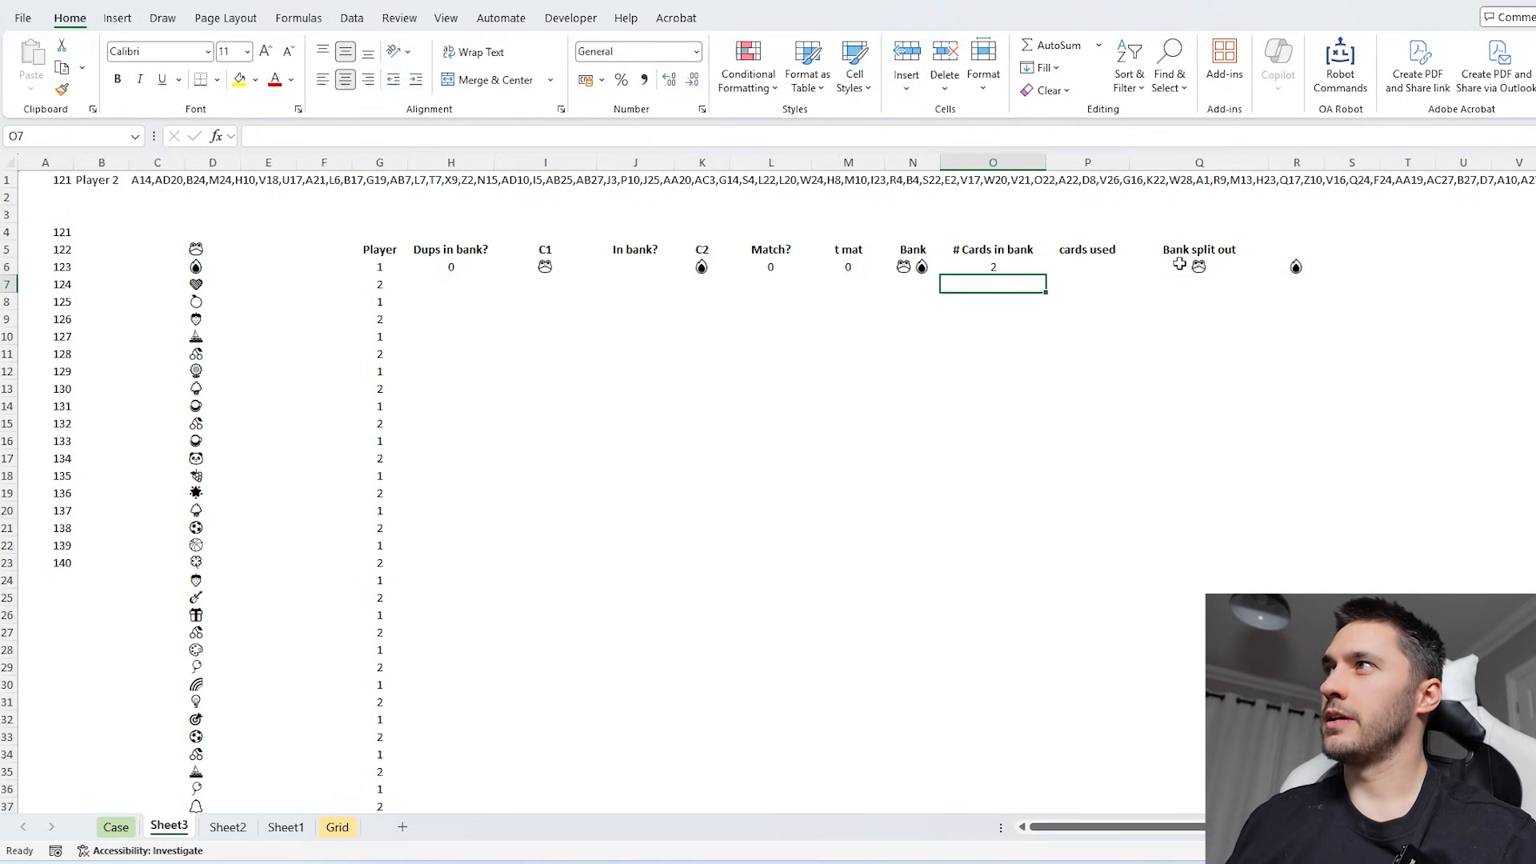
- Calculate the first turn's cards used in P6 with =M6*2+O6, and make columns Q and R equally wide
click(1087, 264)
text(=)
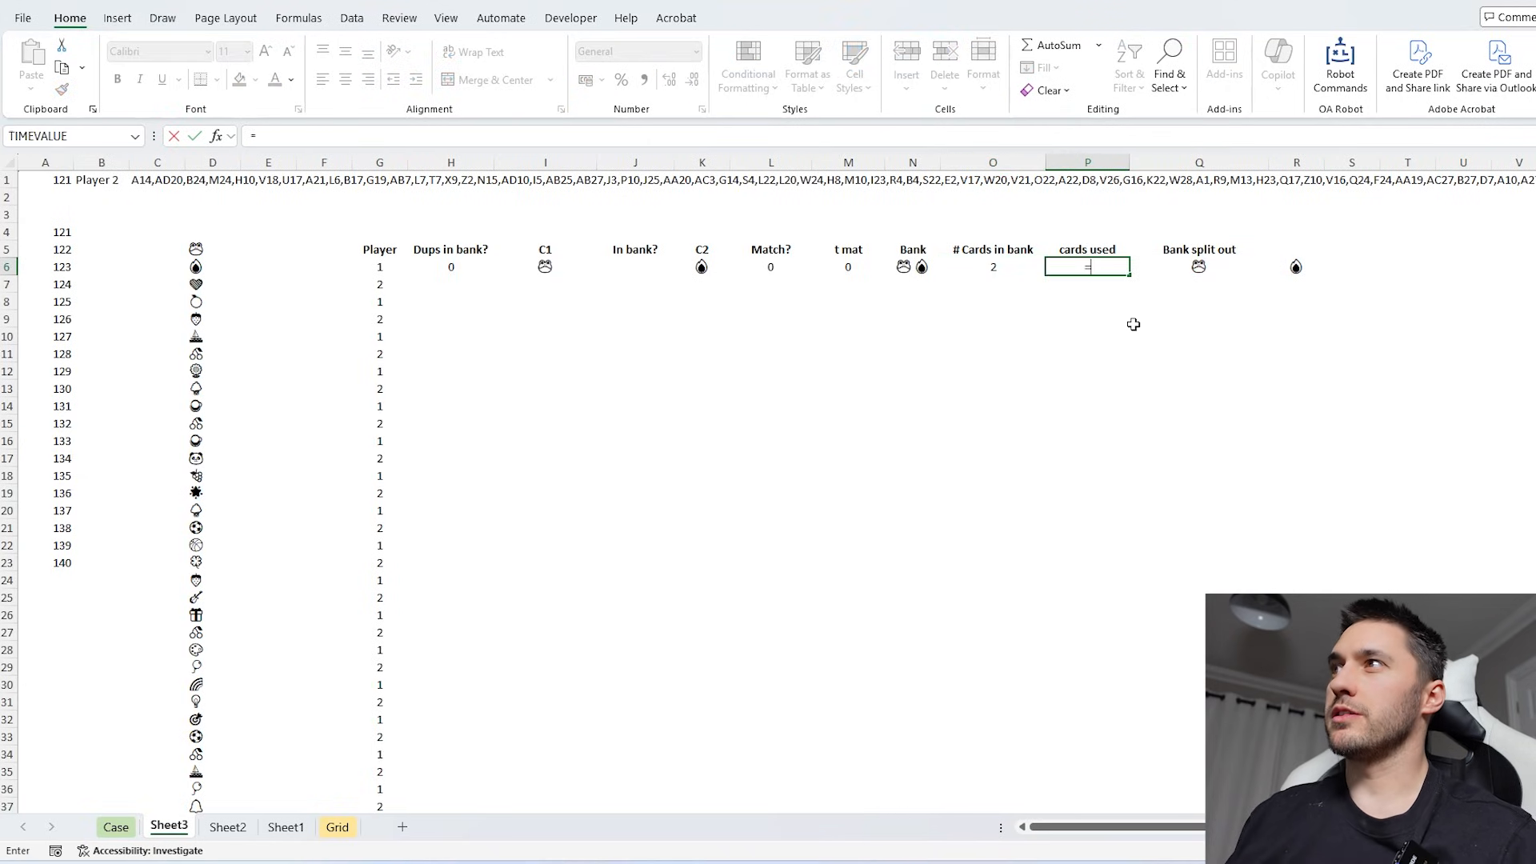
click(848, 264)
text(*)
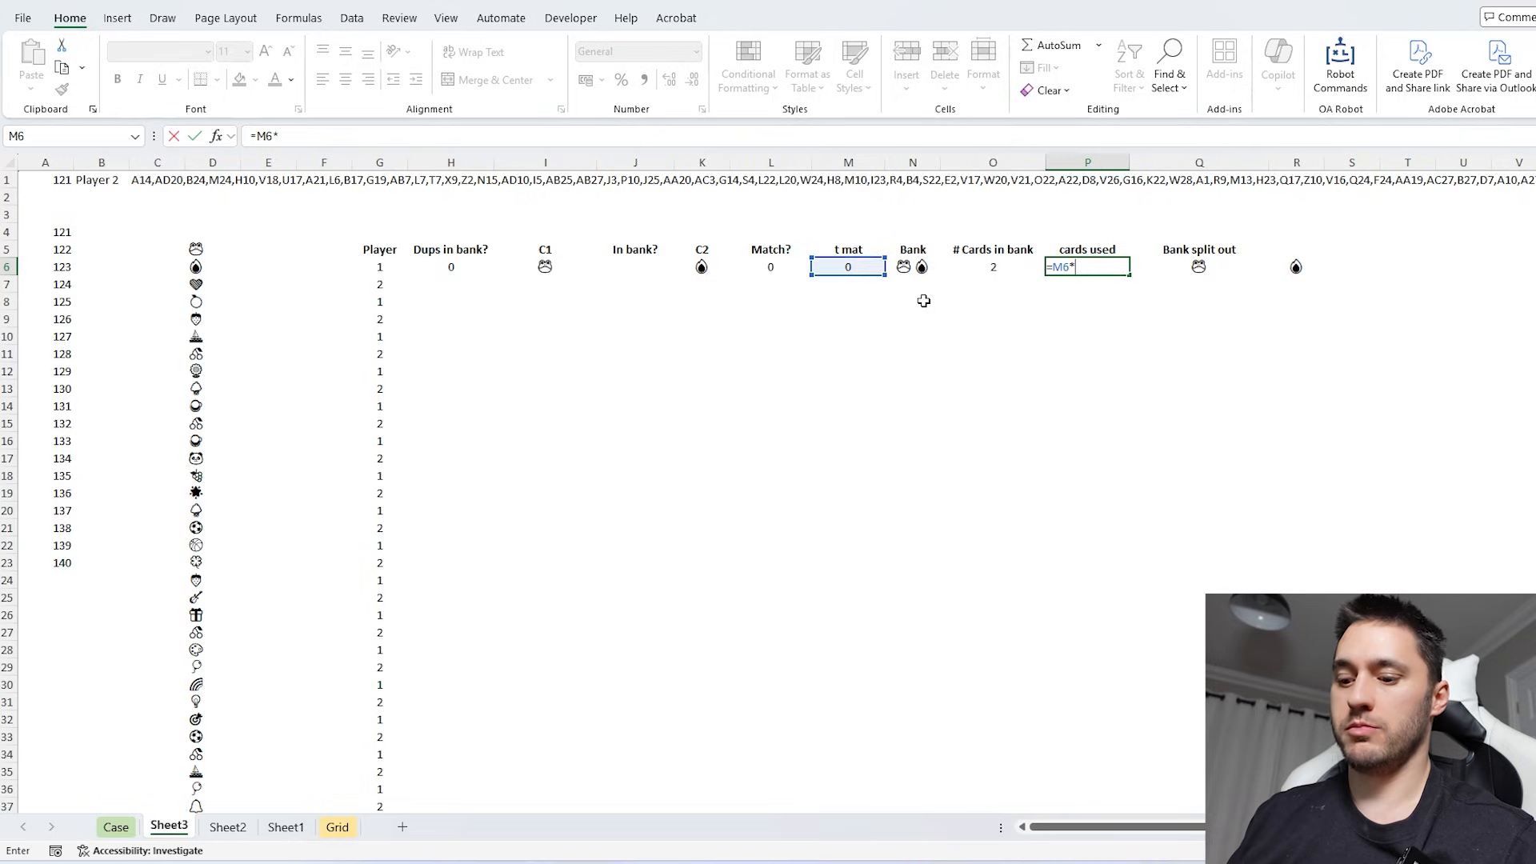
text(2+)
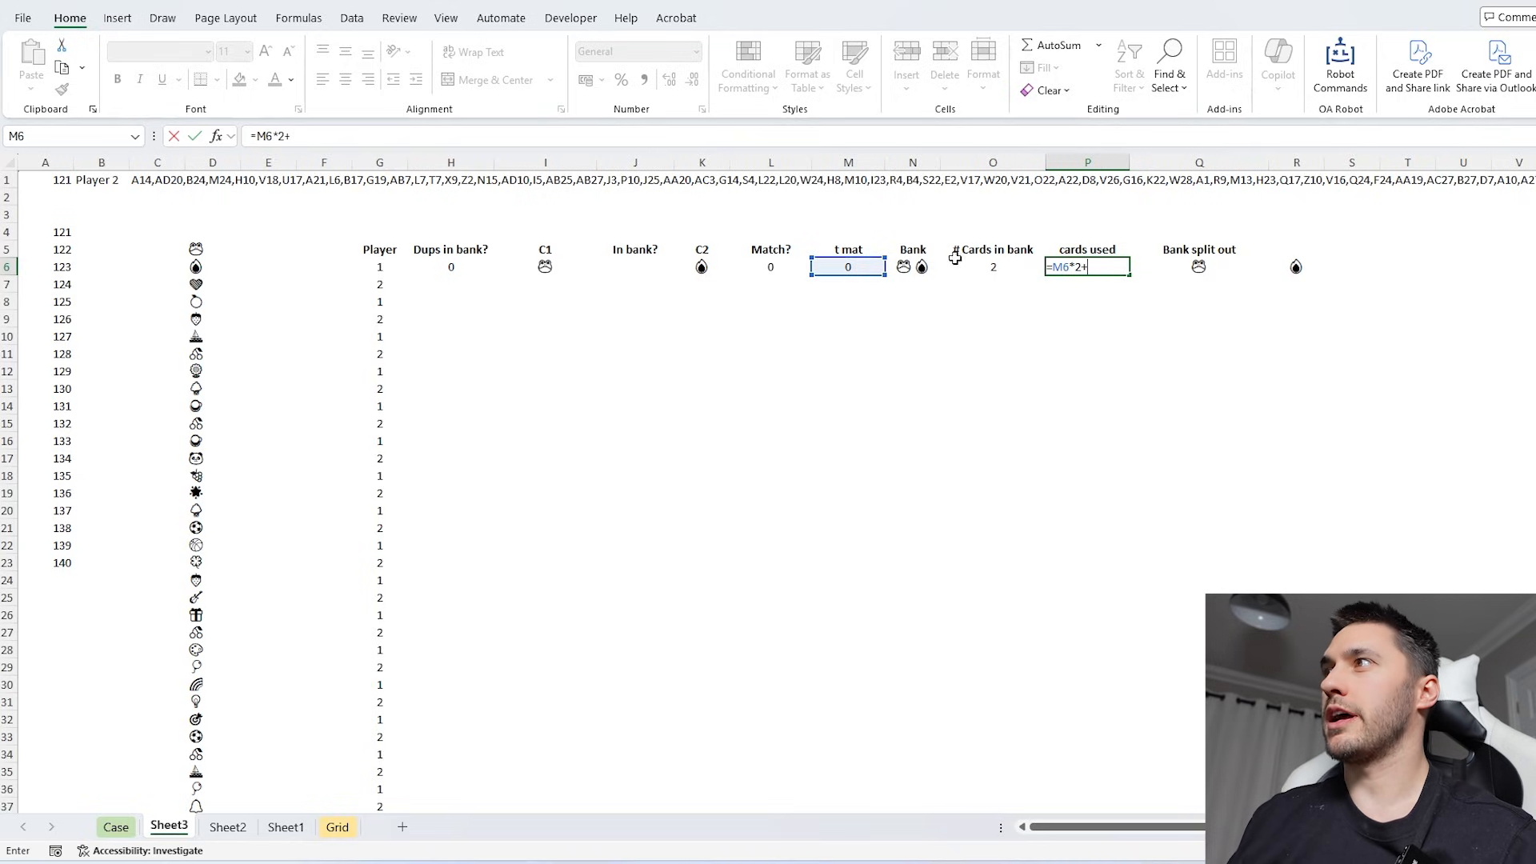
click(956, 264)
key(Return)
drag(1199, 162, 1296, 162)
drag(1268, 163, 1244, 162)
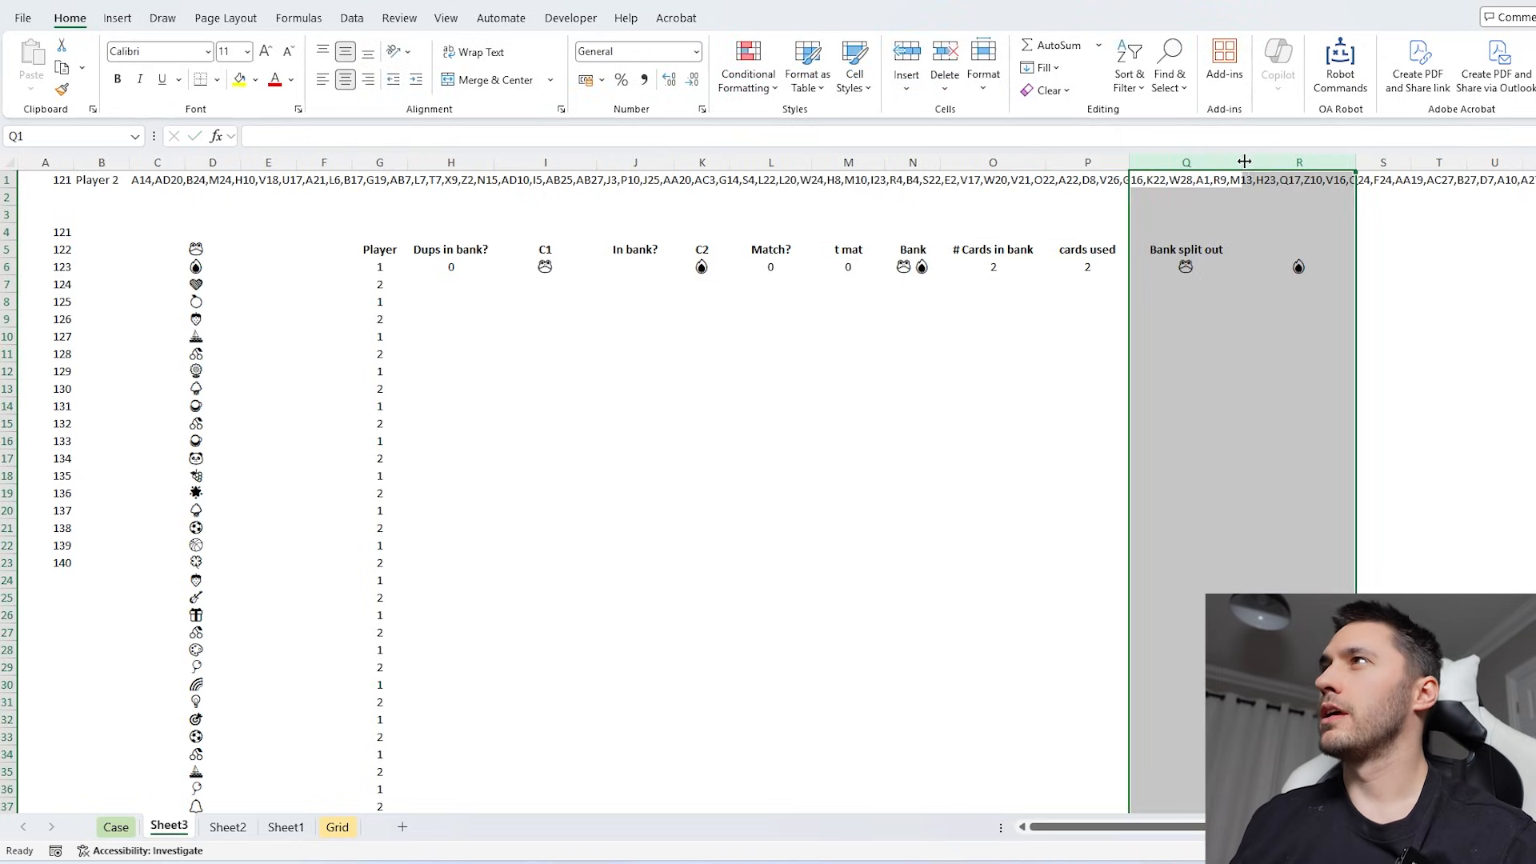
- Set the workbook's calculation compatibility version to Version 2 (Latest)
click(1179, 270)
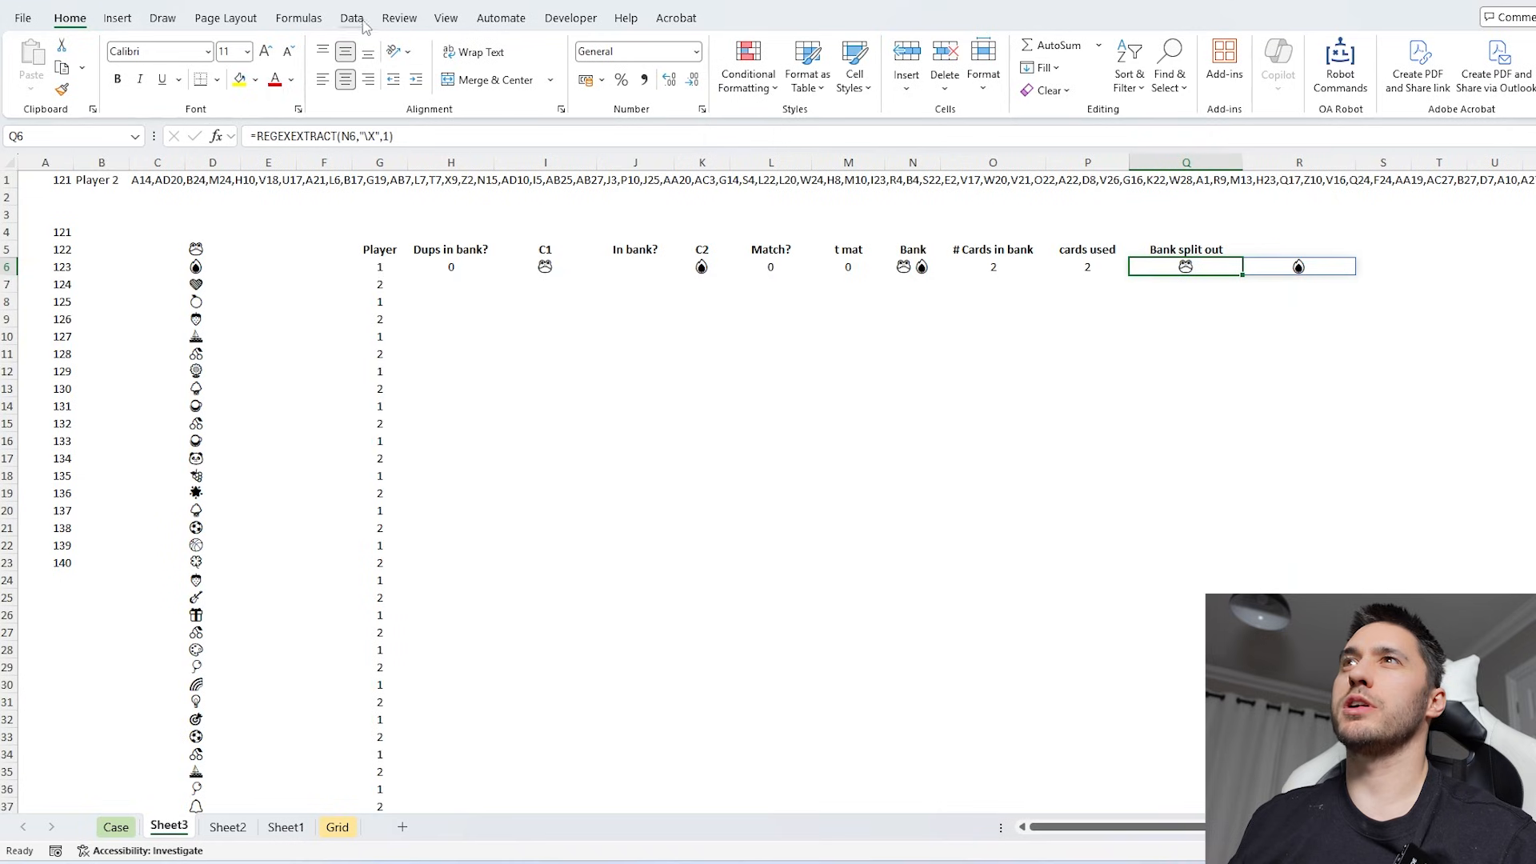
click(298, 18)
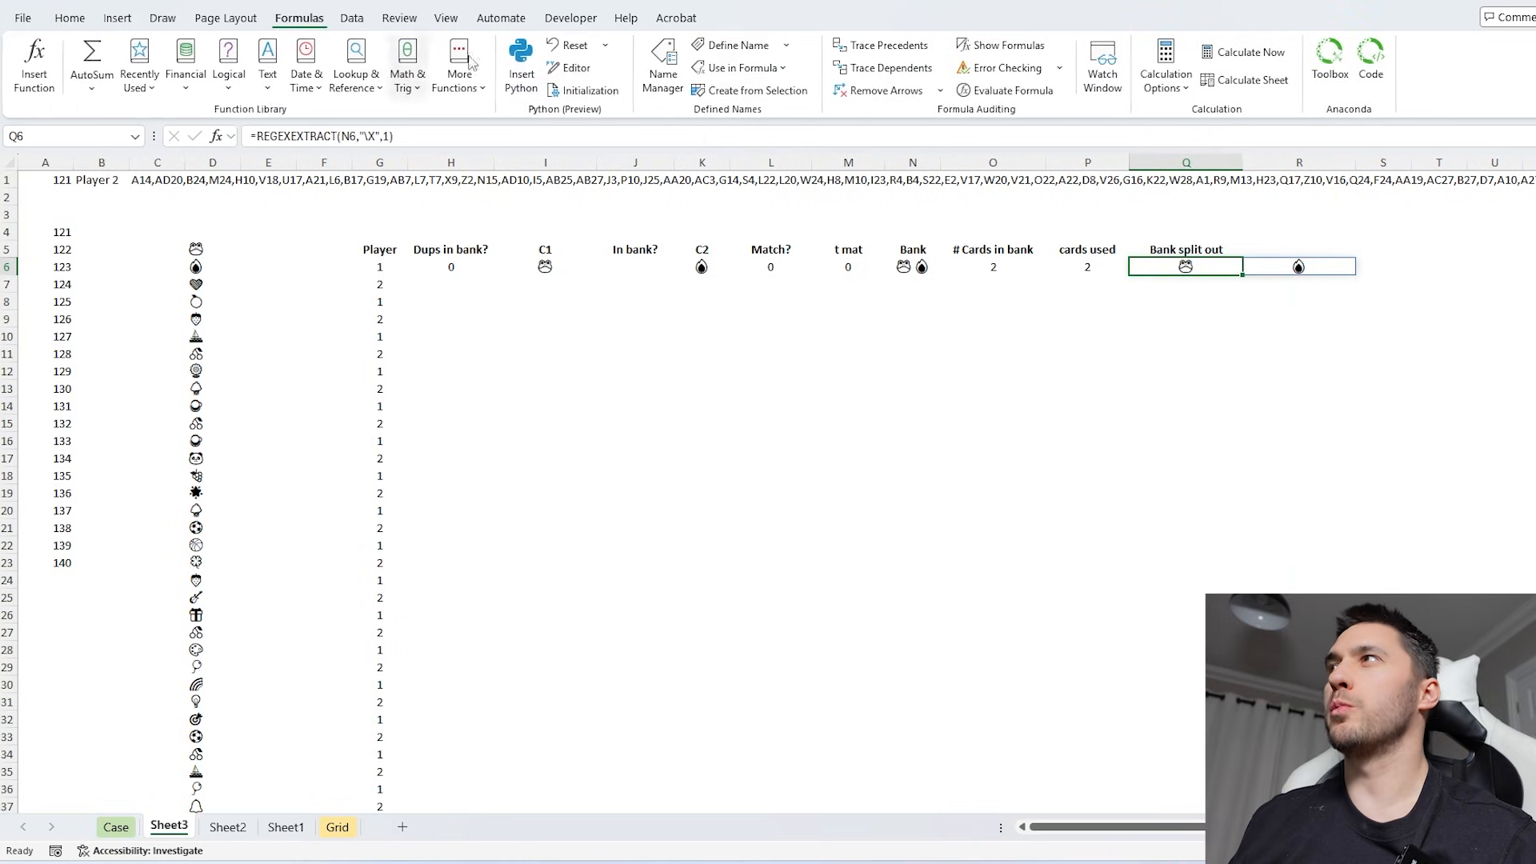
click(1165, 76)
mouse_move(1237, 222)
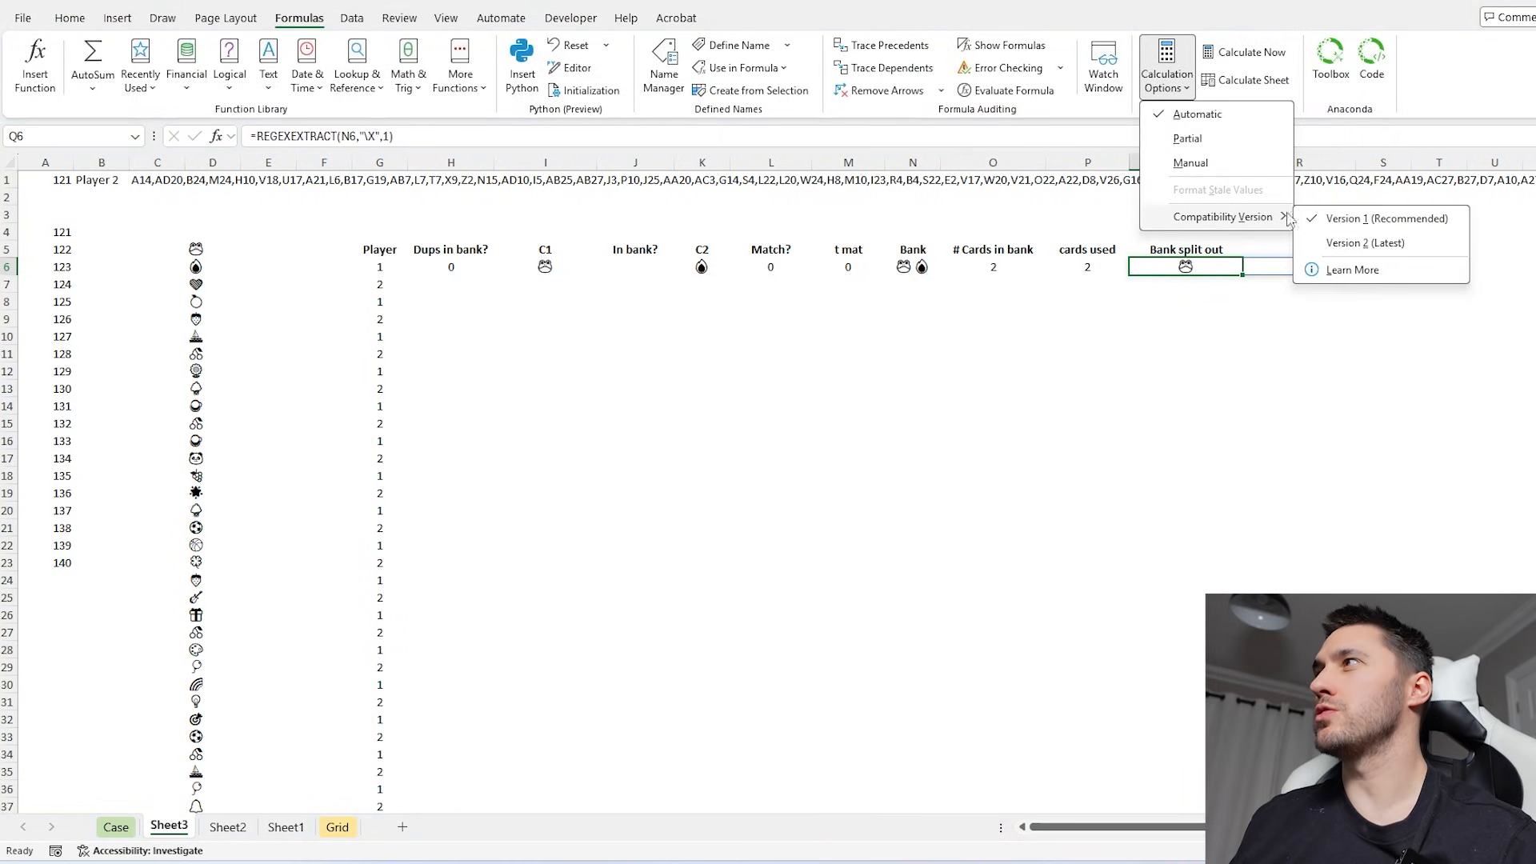
click(1380, 242)
click(1009, 368)
click(914, 266)
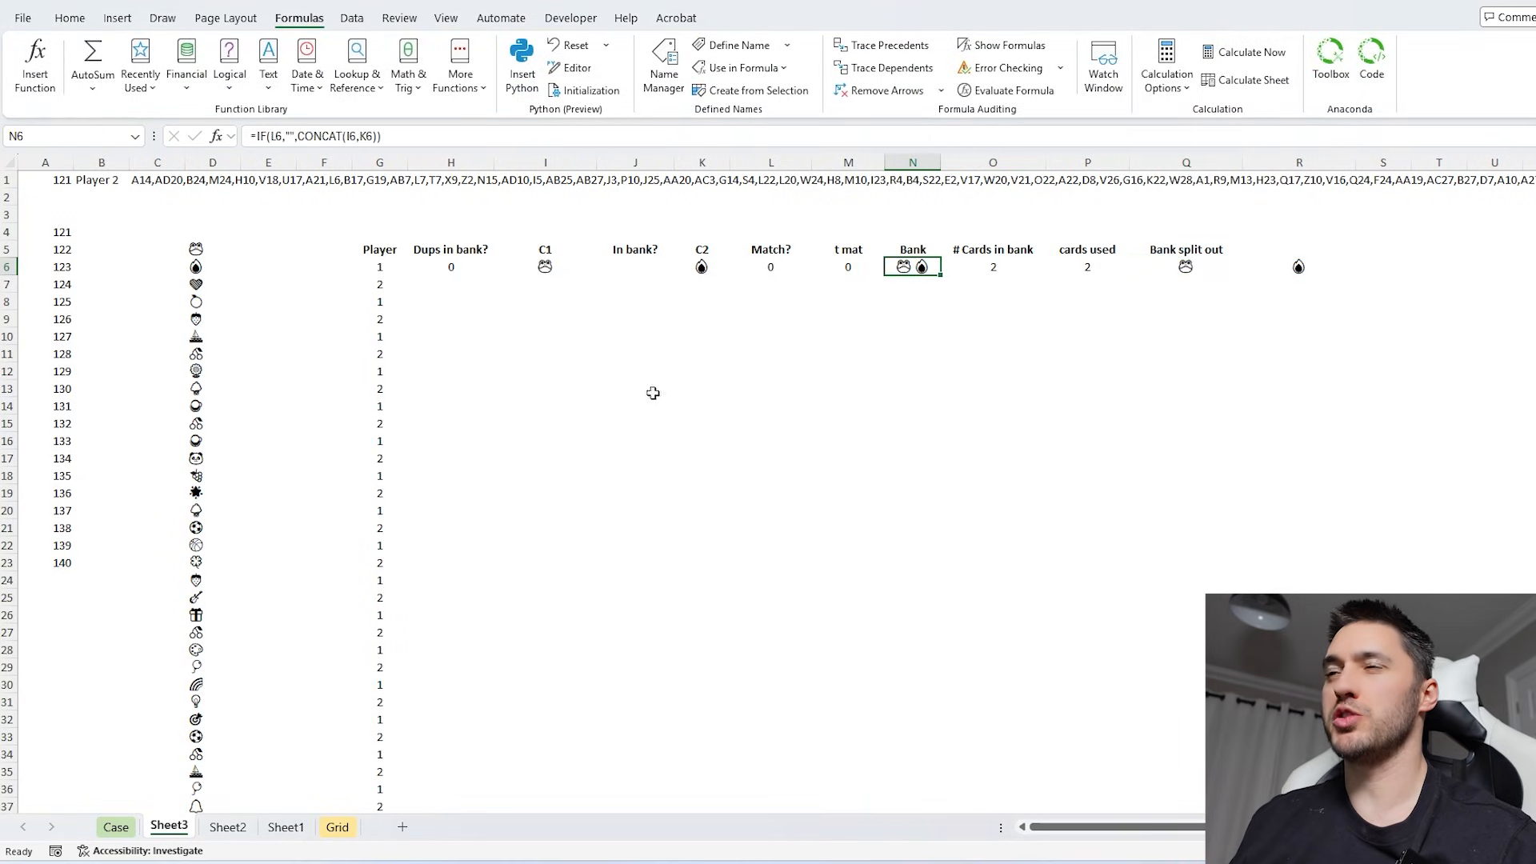
click(512, 318)
click(451, 281)
click(556, 353)
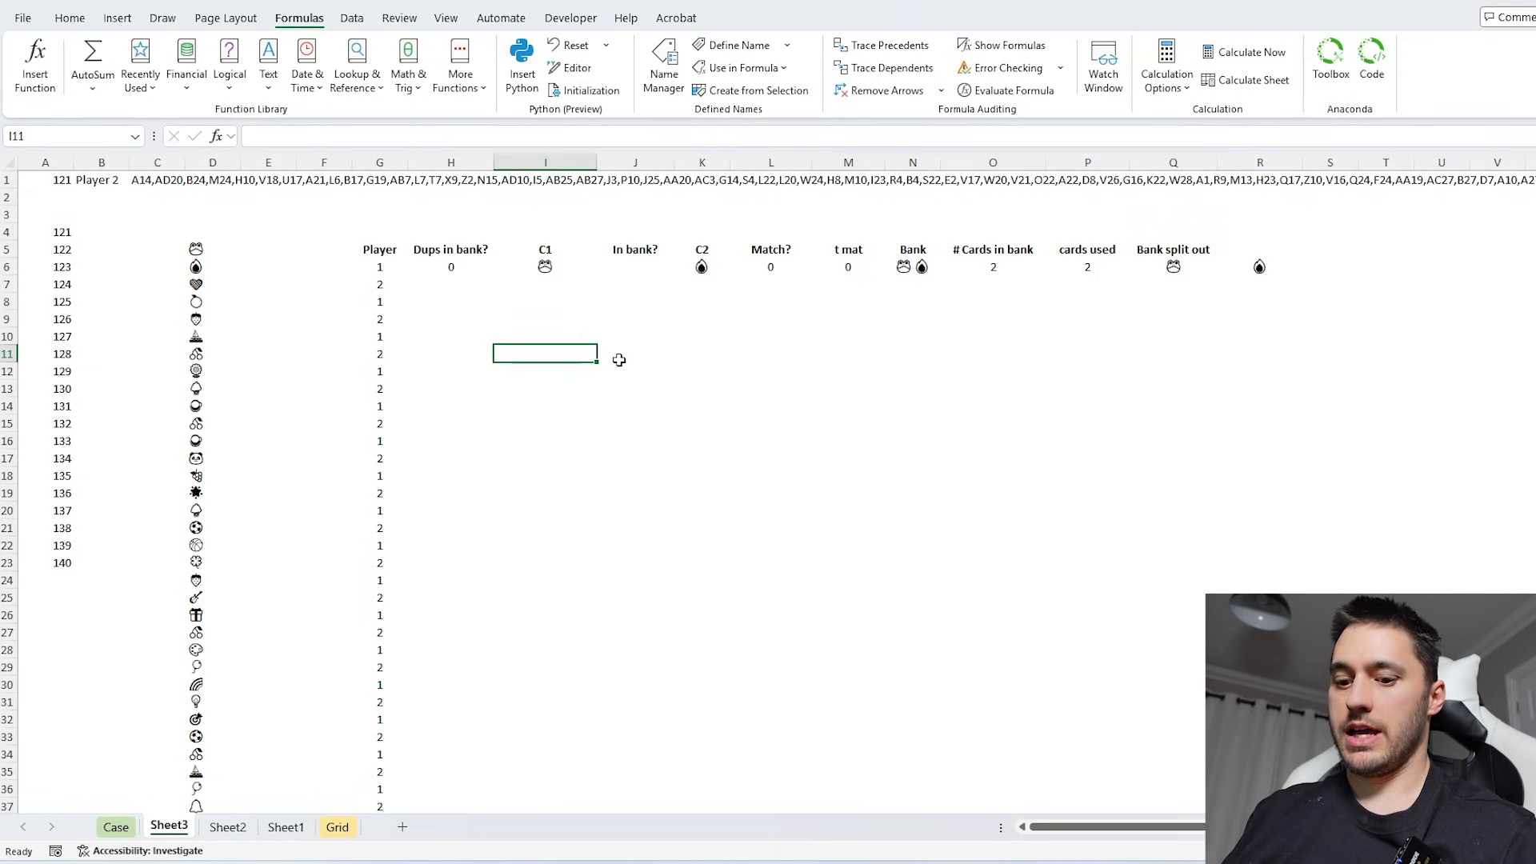
- Test the Duplicates function in I11 on the range C5:D36, and clear the test formula
text(=dup)
key(Tab)
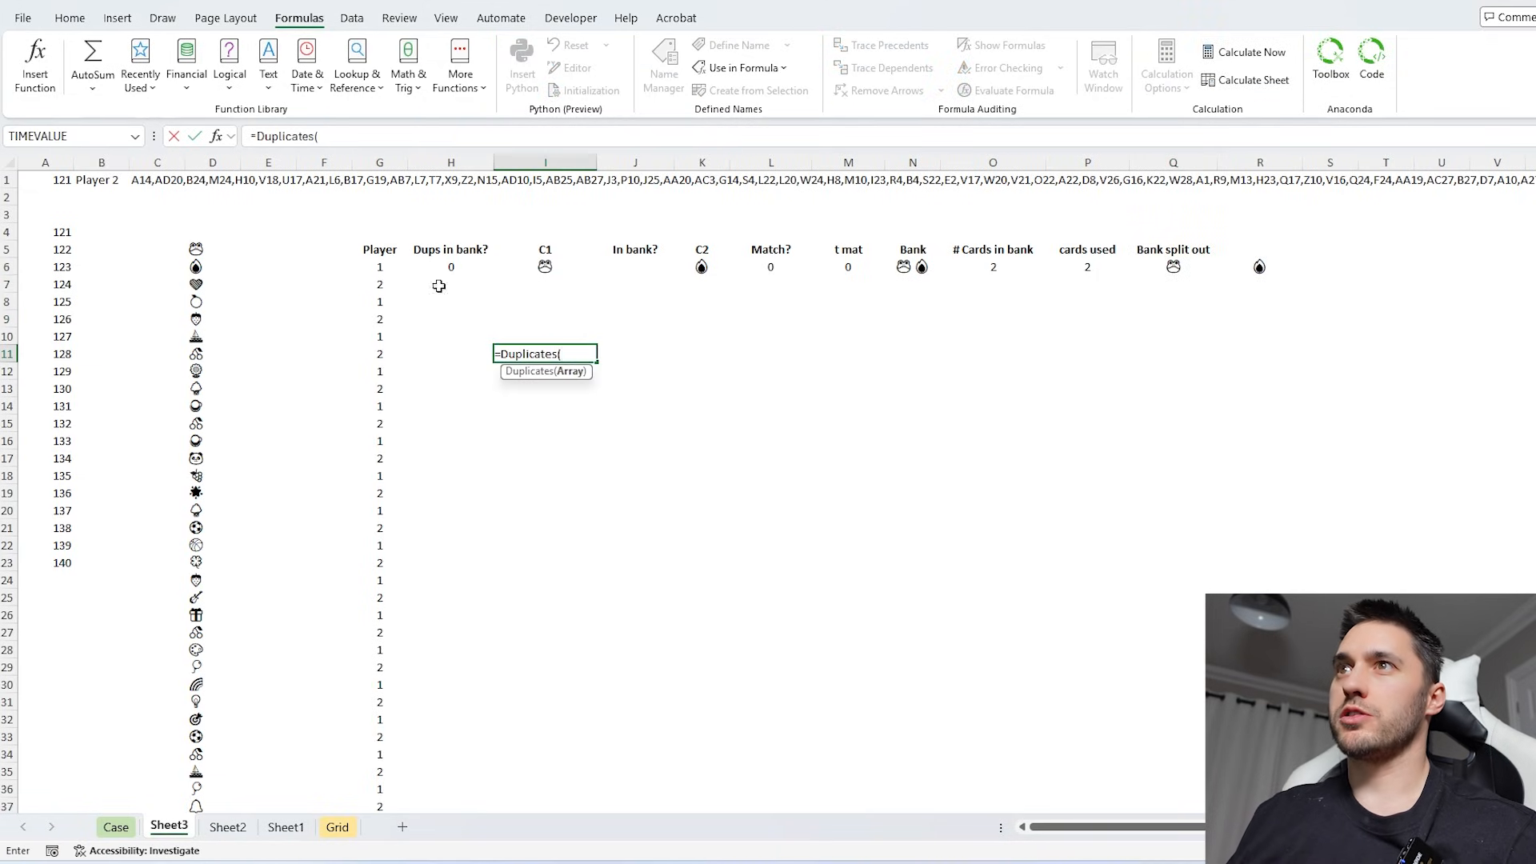
drag(208, 252, 189, 792)
key(Return)
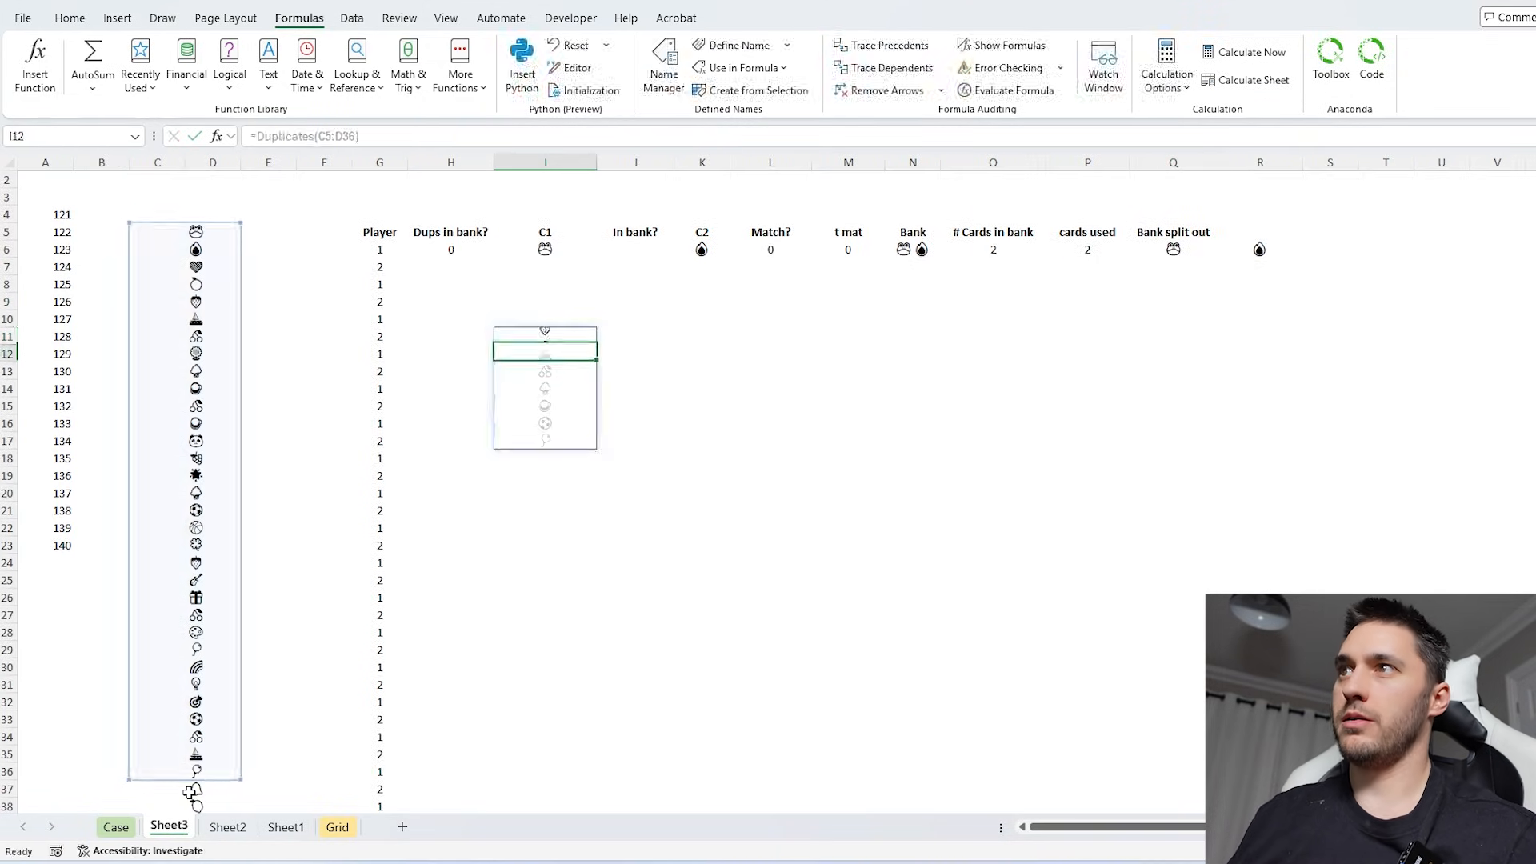
click(568, 337)
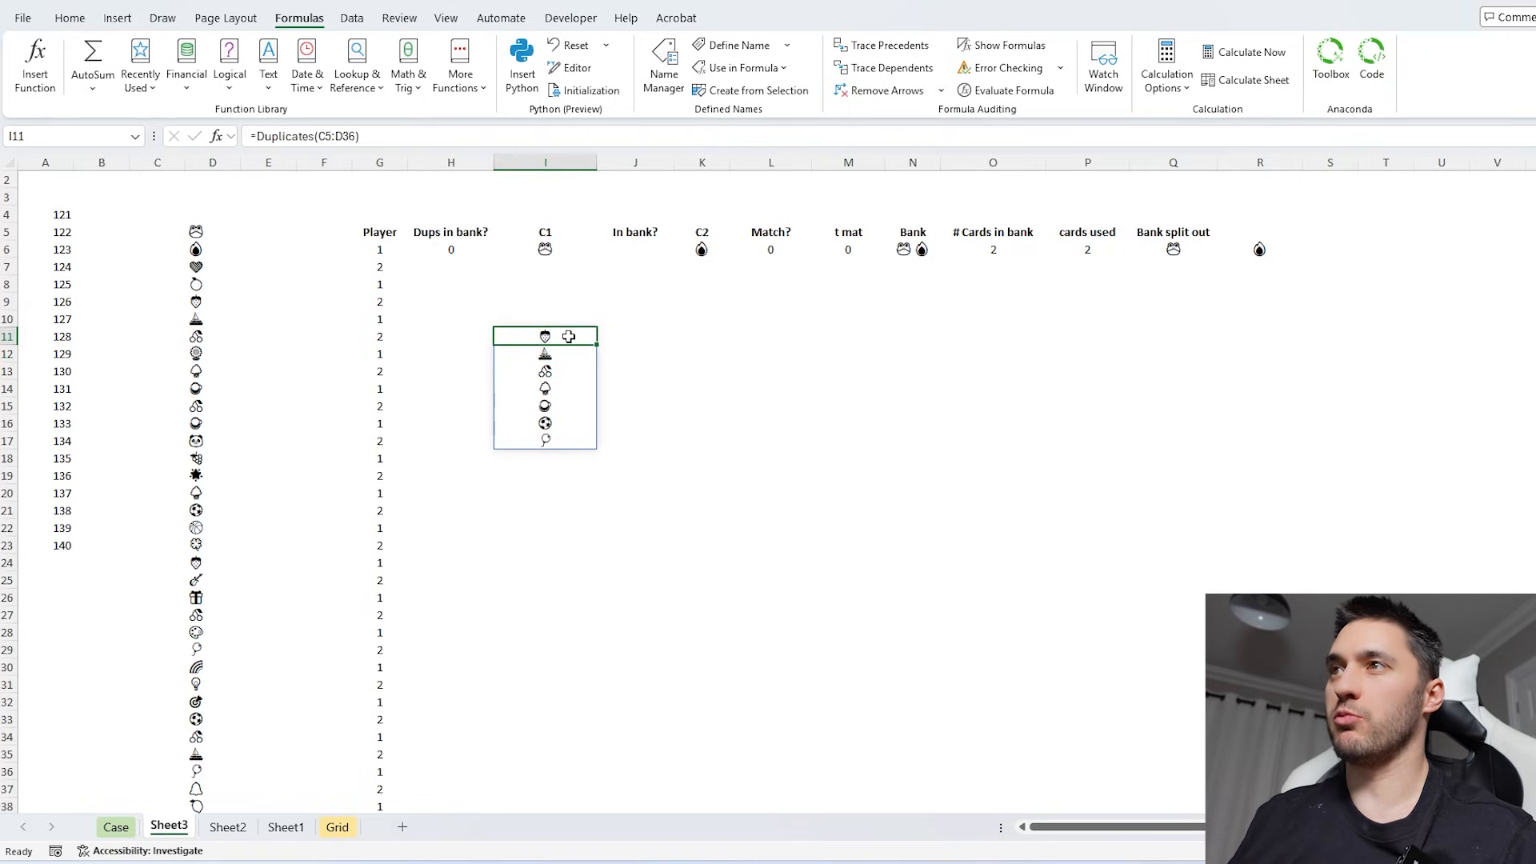
drag(205, 232, 216, 670)
click(548, 337)
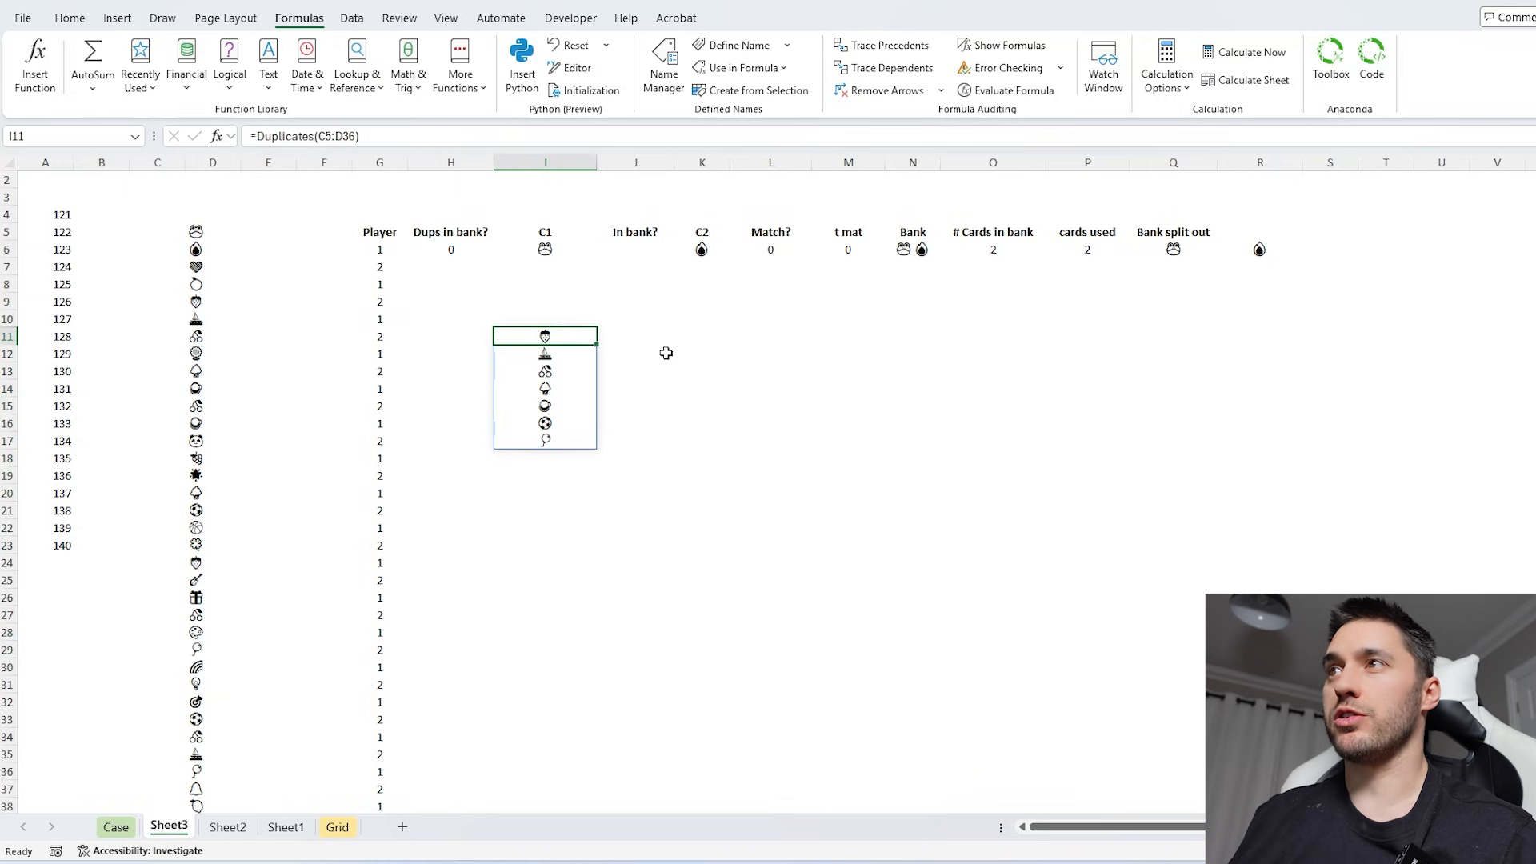
key(Delete)
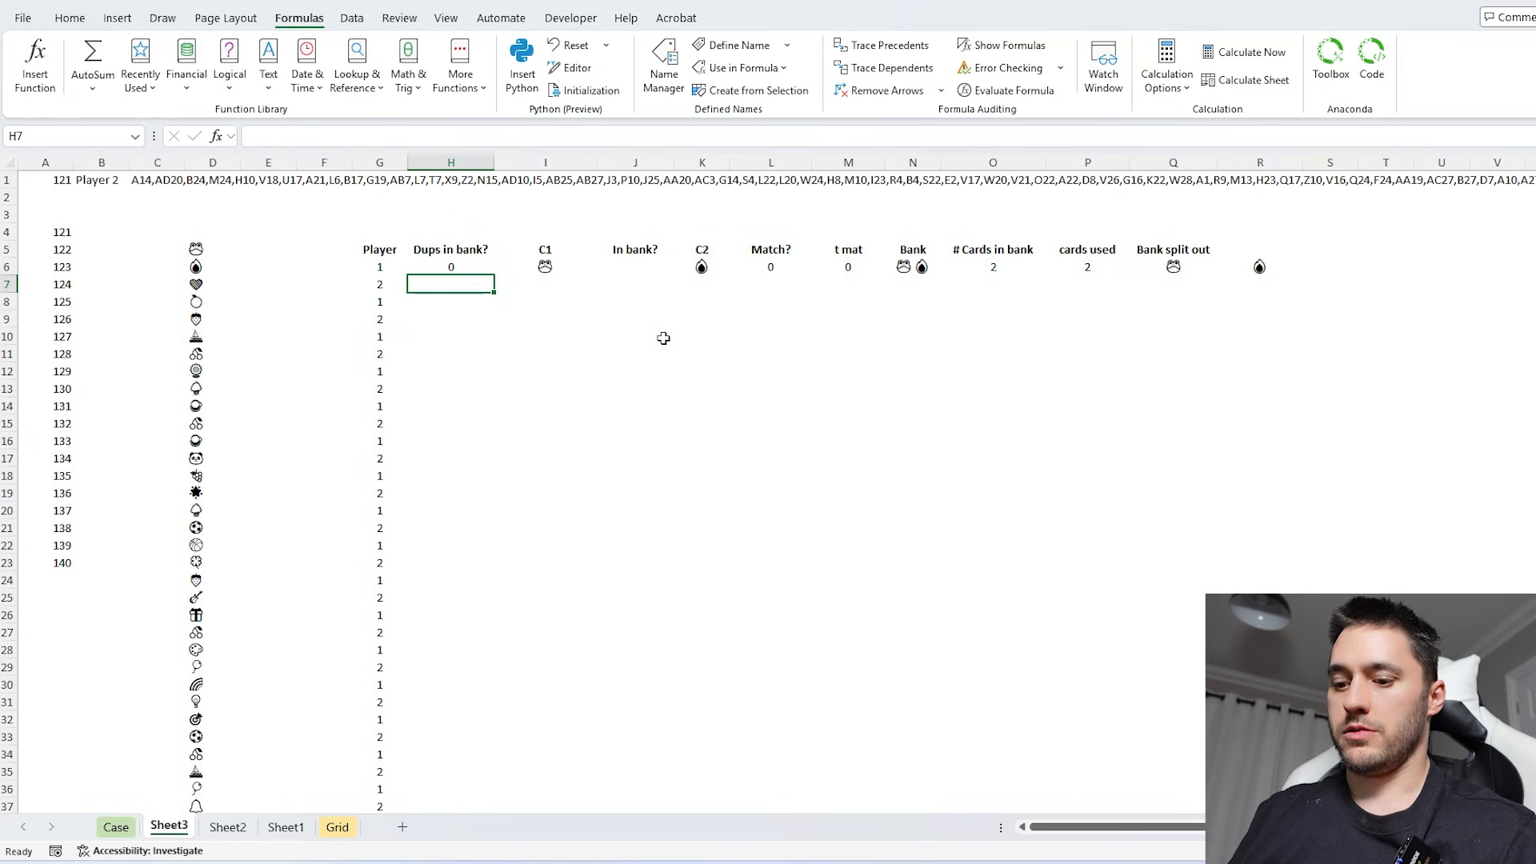
- Check the first turn's split-out bank for duplicates in H7 with =Duplicates(Q6#)
text(=Duplicates()
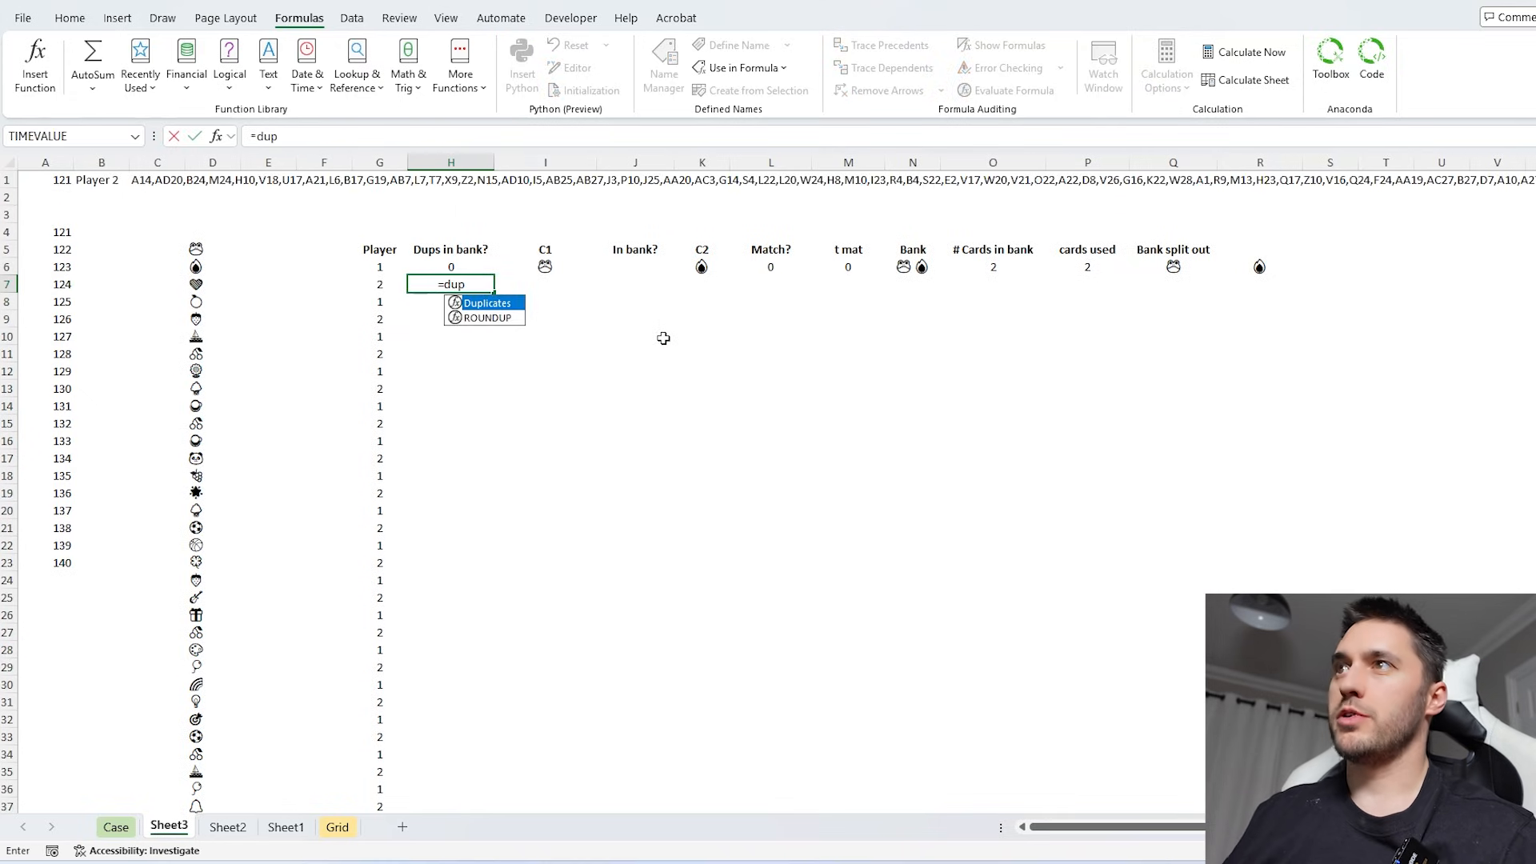
click(1181, 266)
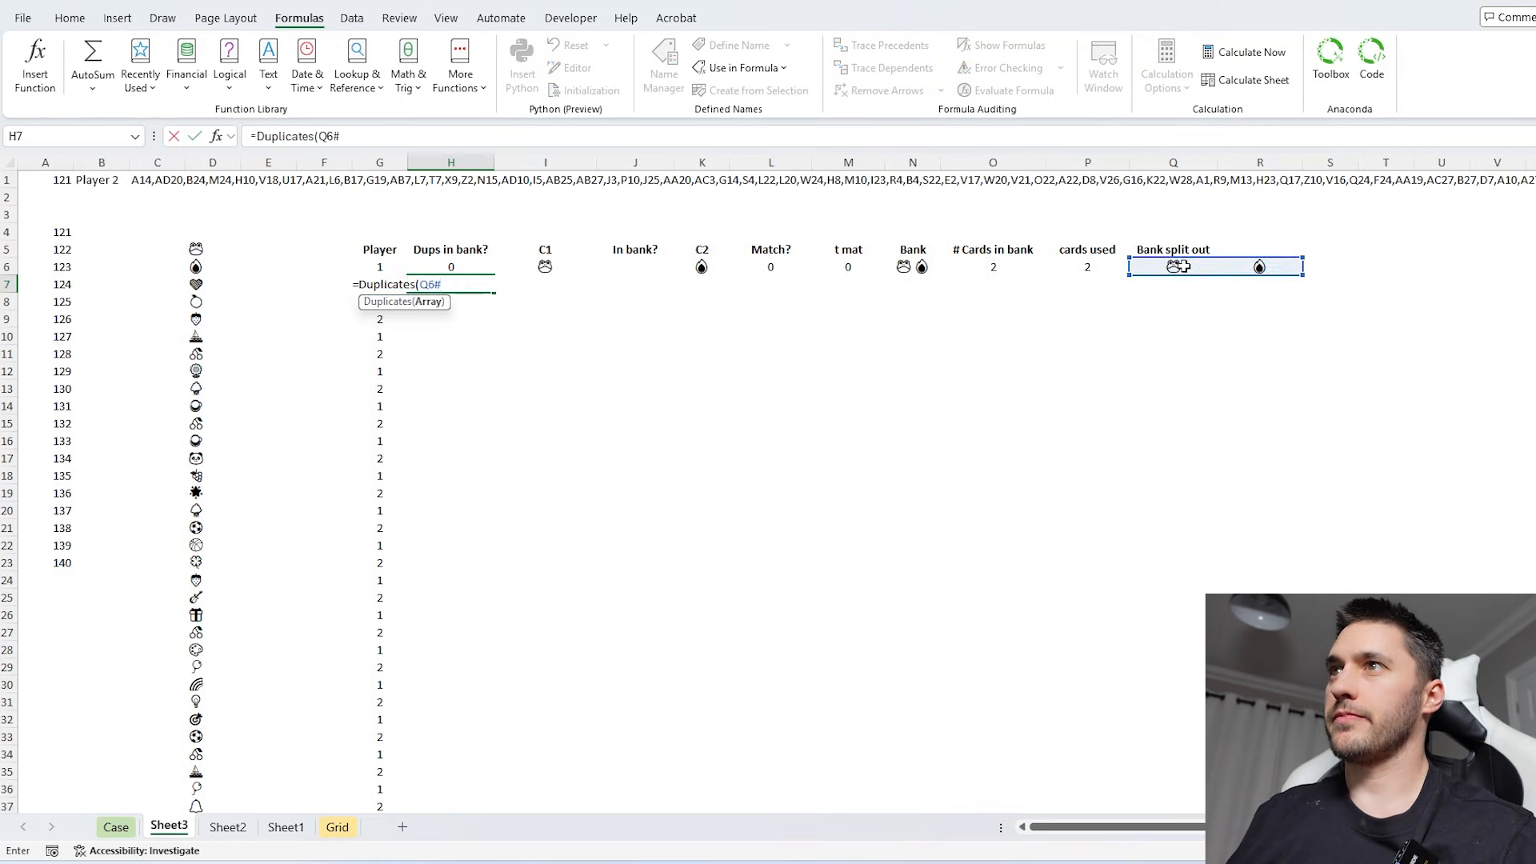
key(Return)
click(478, 281)
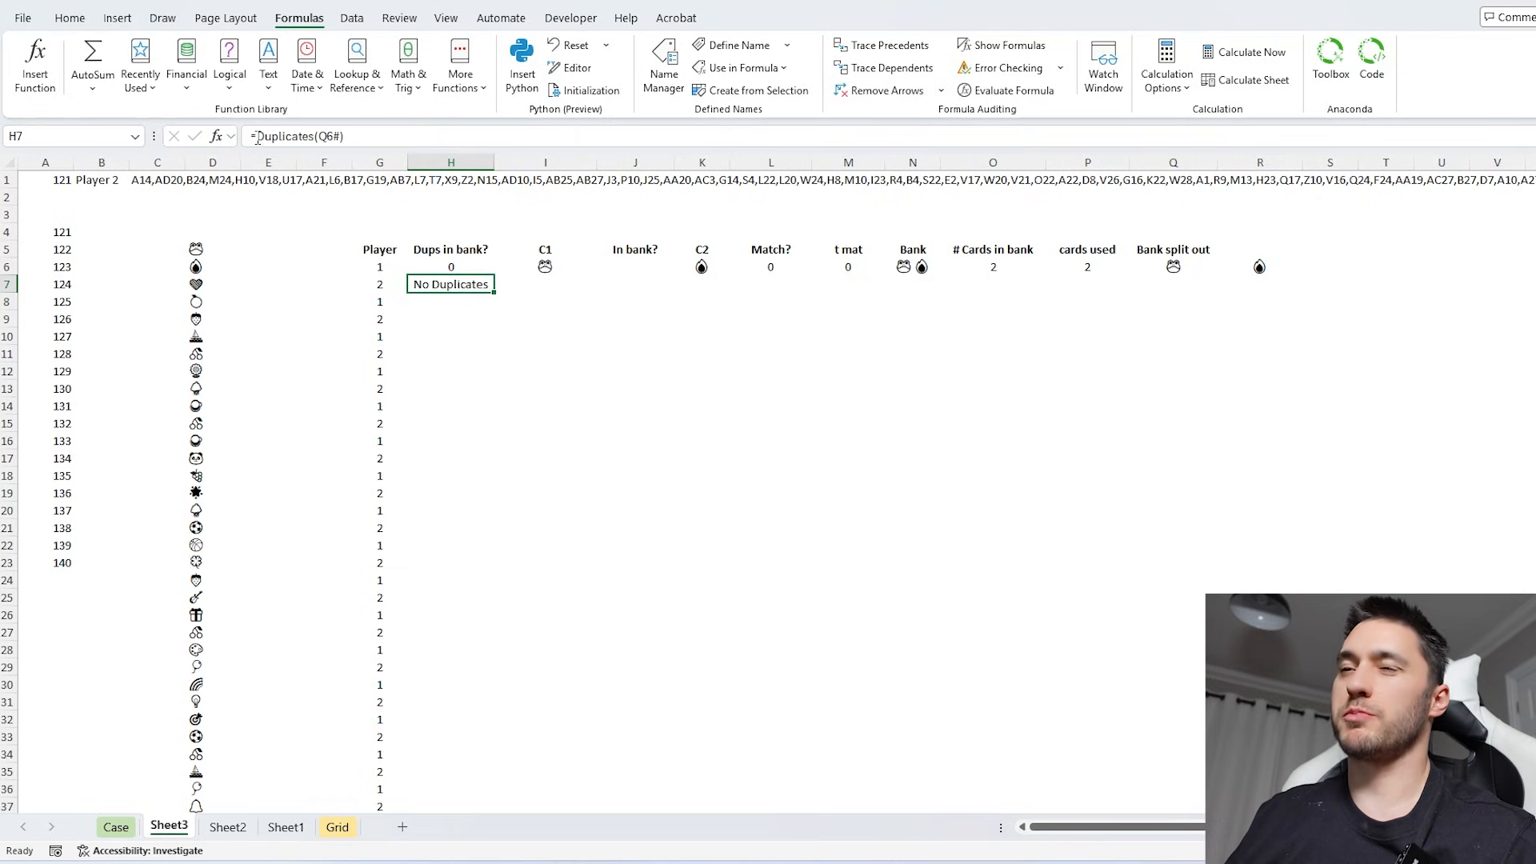
- Turn H7's duplicate check into a 0/1 flag with =IF(Duplicates(Q6#)="No Duplicates",0,1)
click(256, 137)
text(IF()
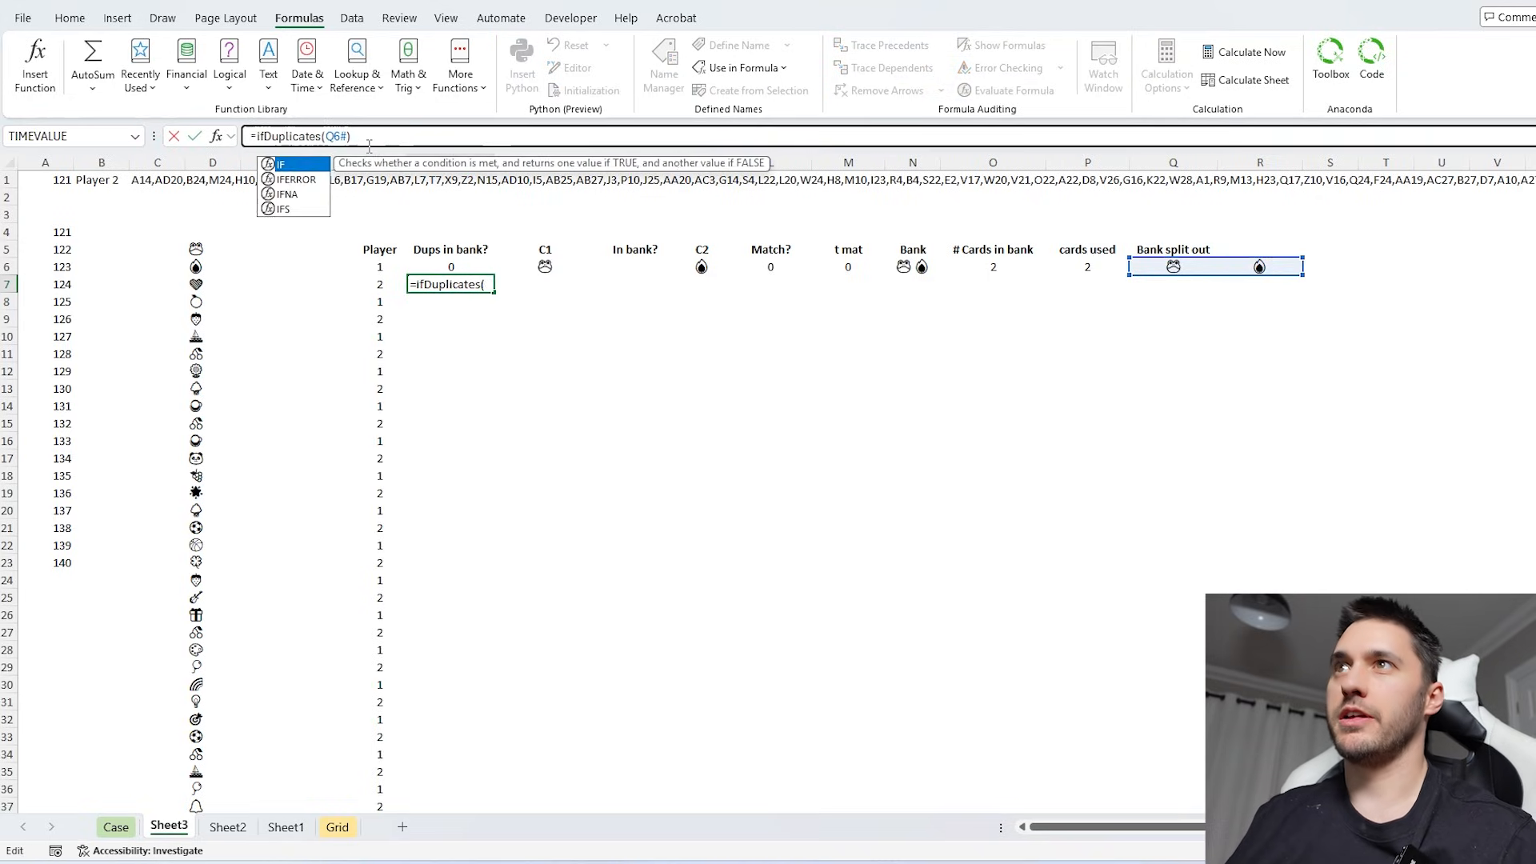
click(384, 135)
text(=")
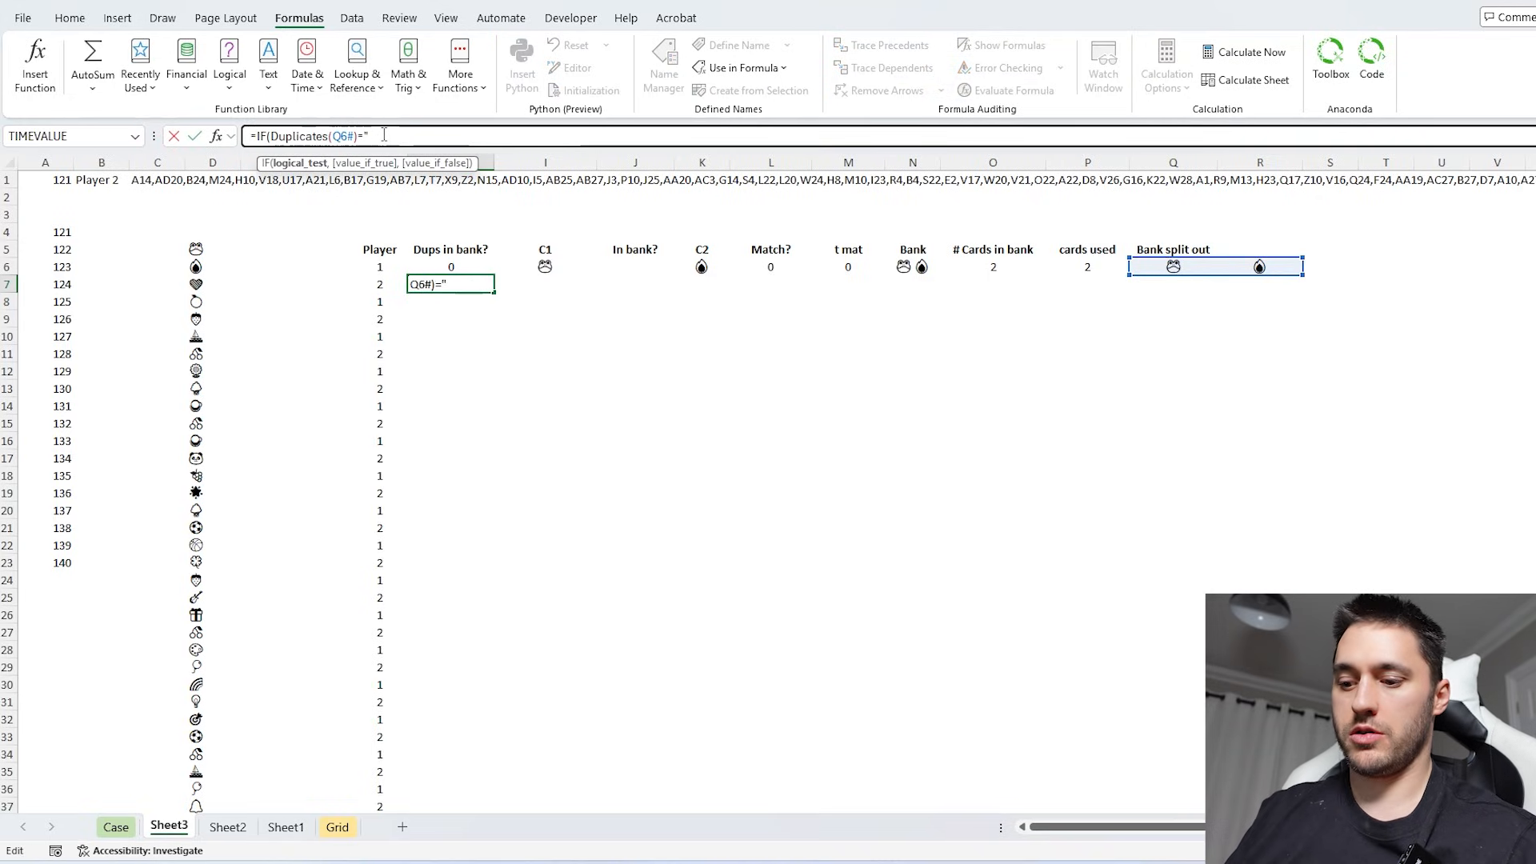
text(No Dup)
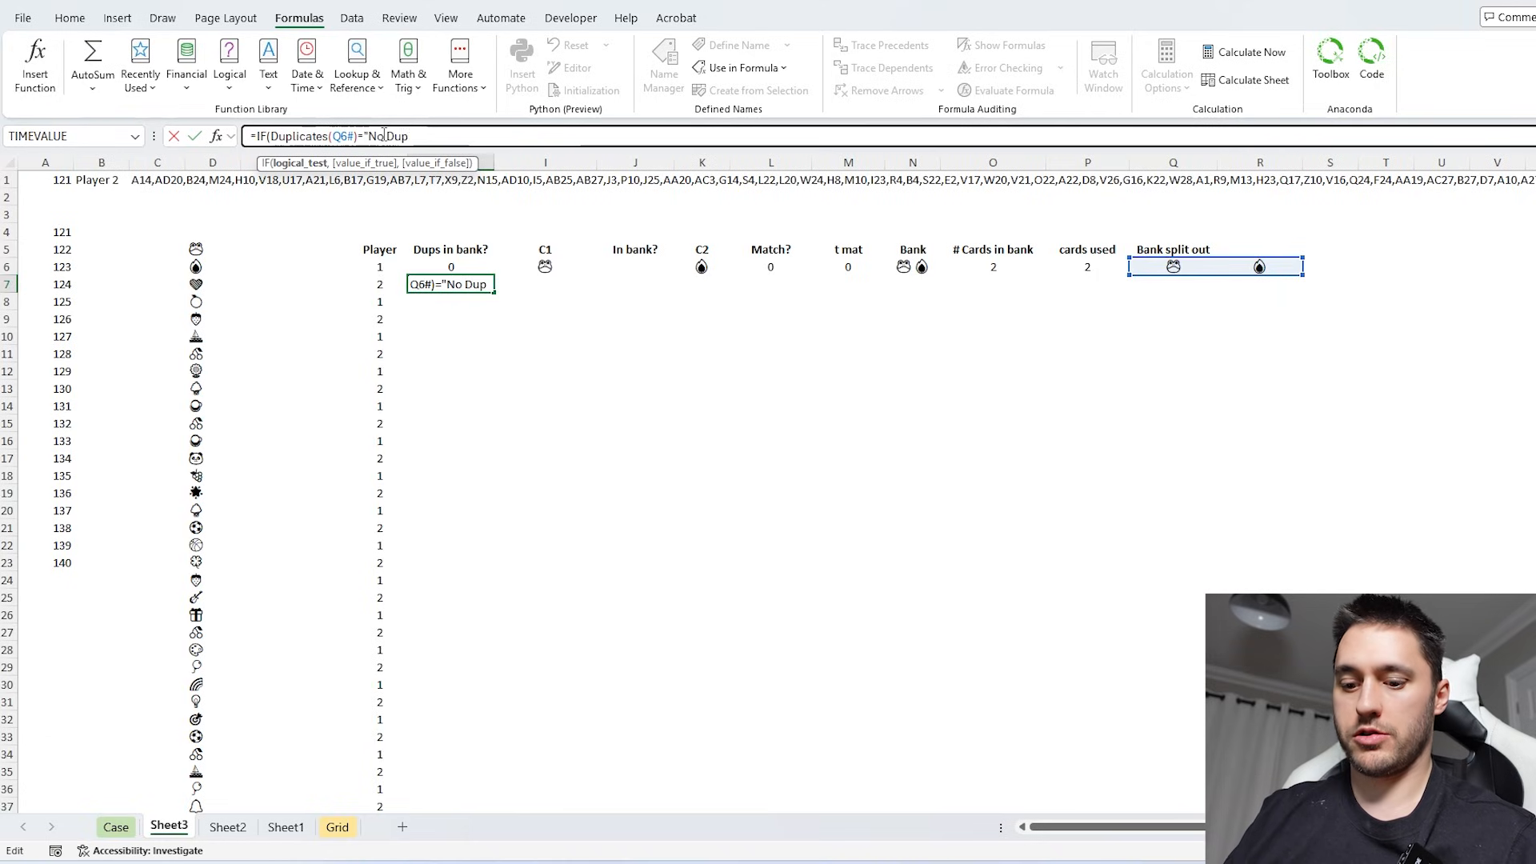
text(licates",)
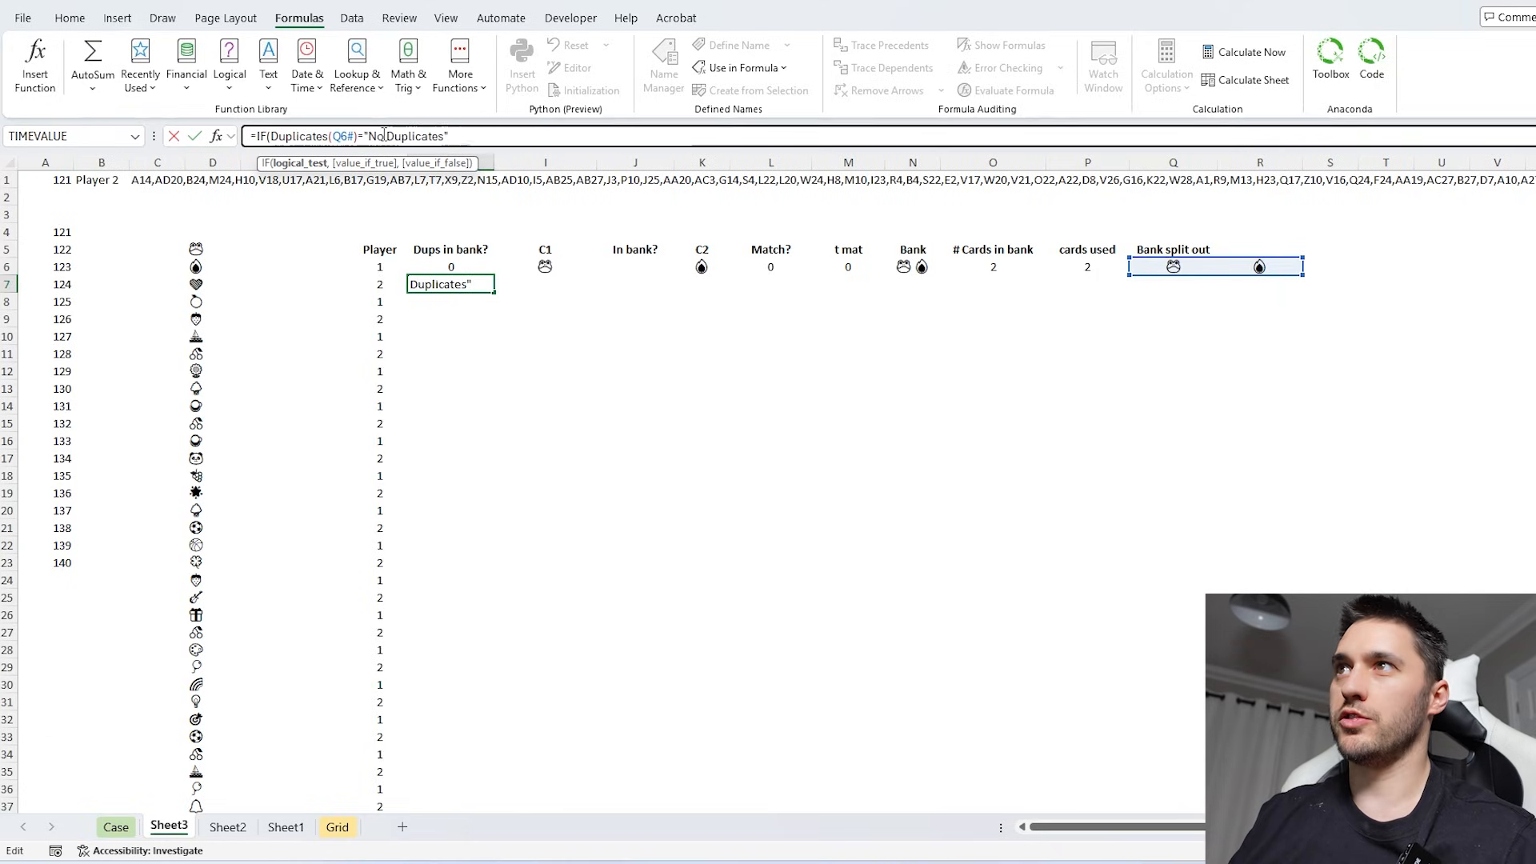
text(0,1))
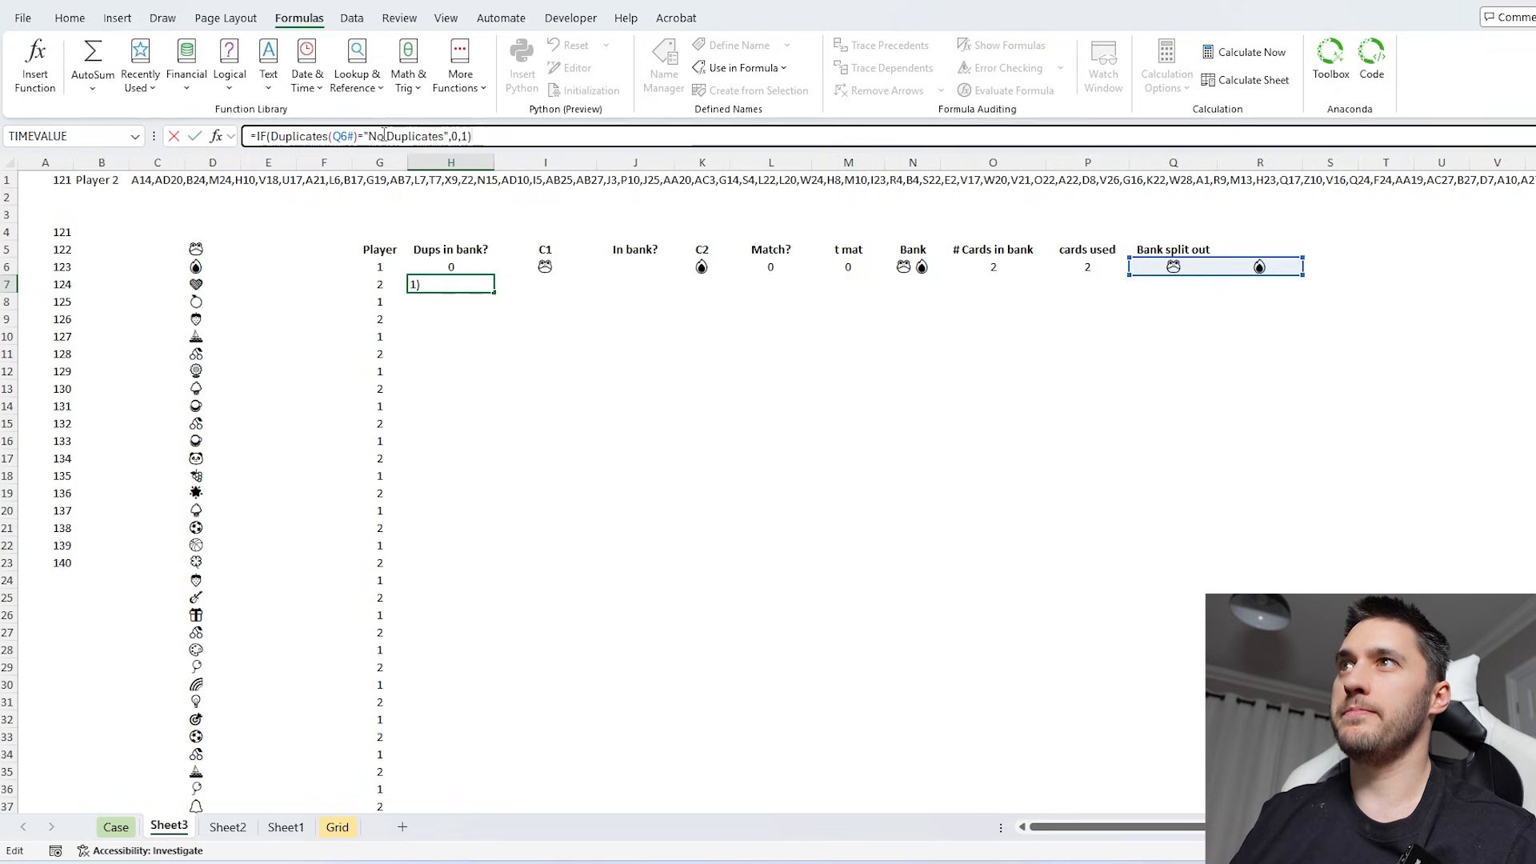
key(ctrl+Return)
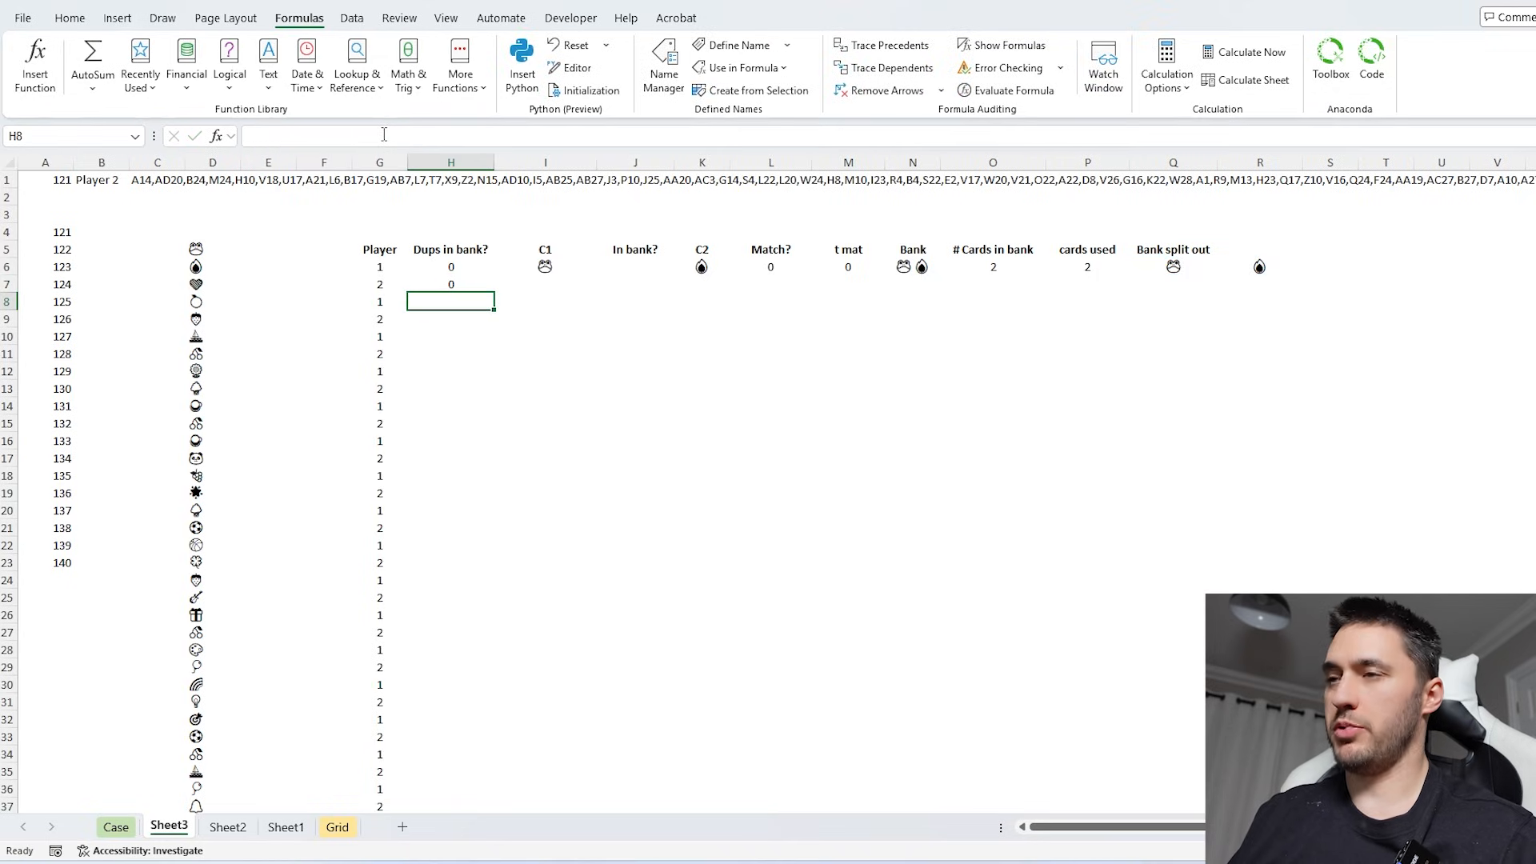
- Limit H7's flag to a single value by adding the @ operator before the IF function
click(255, 137)
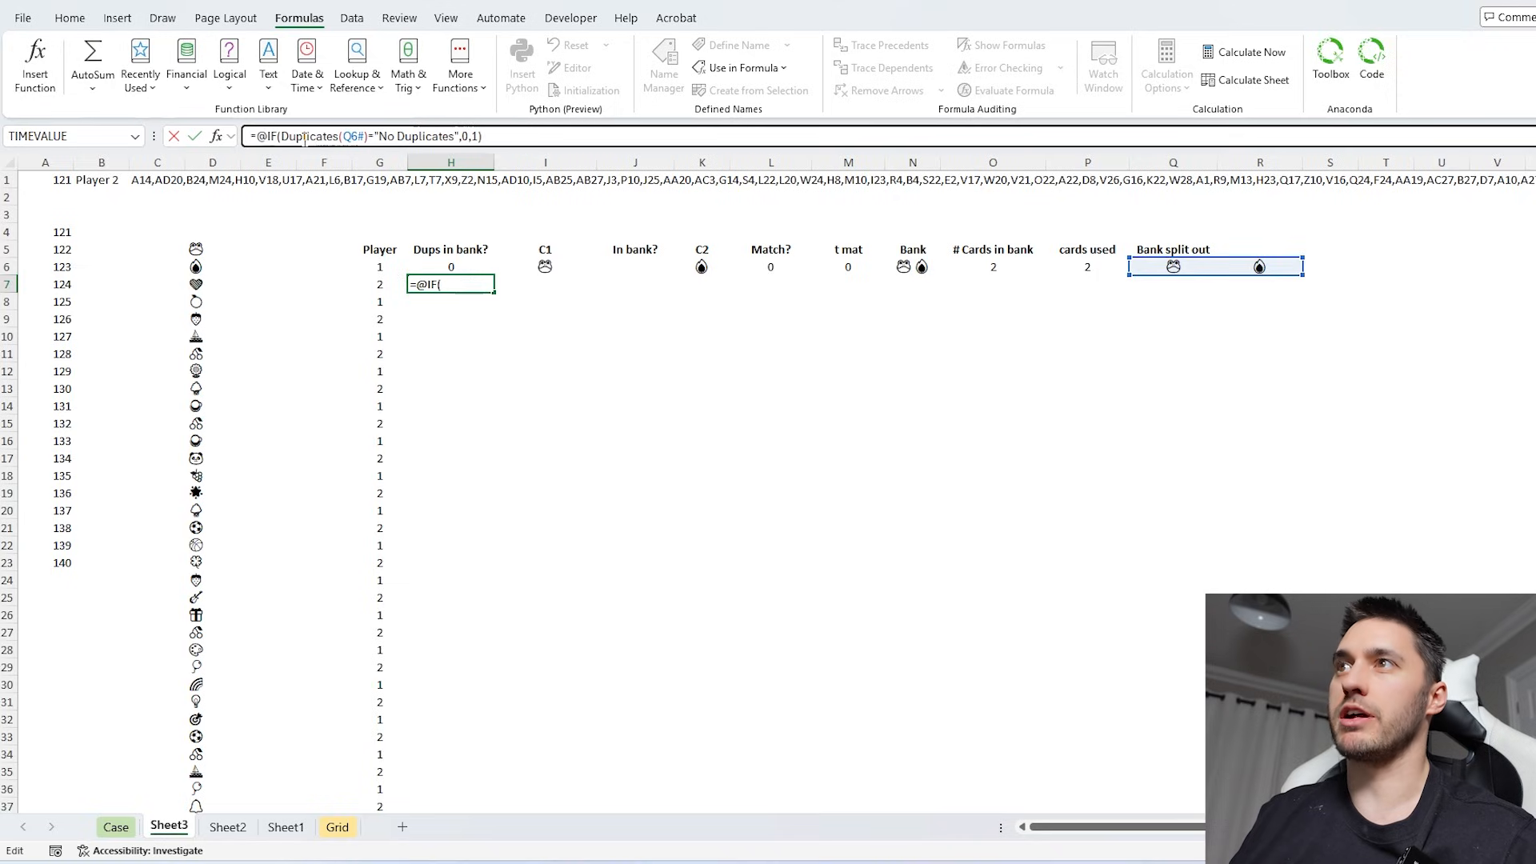
key(Return)
key(Up)
key(Right)
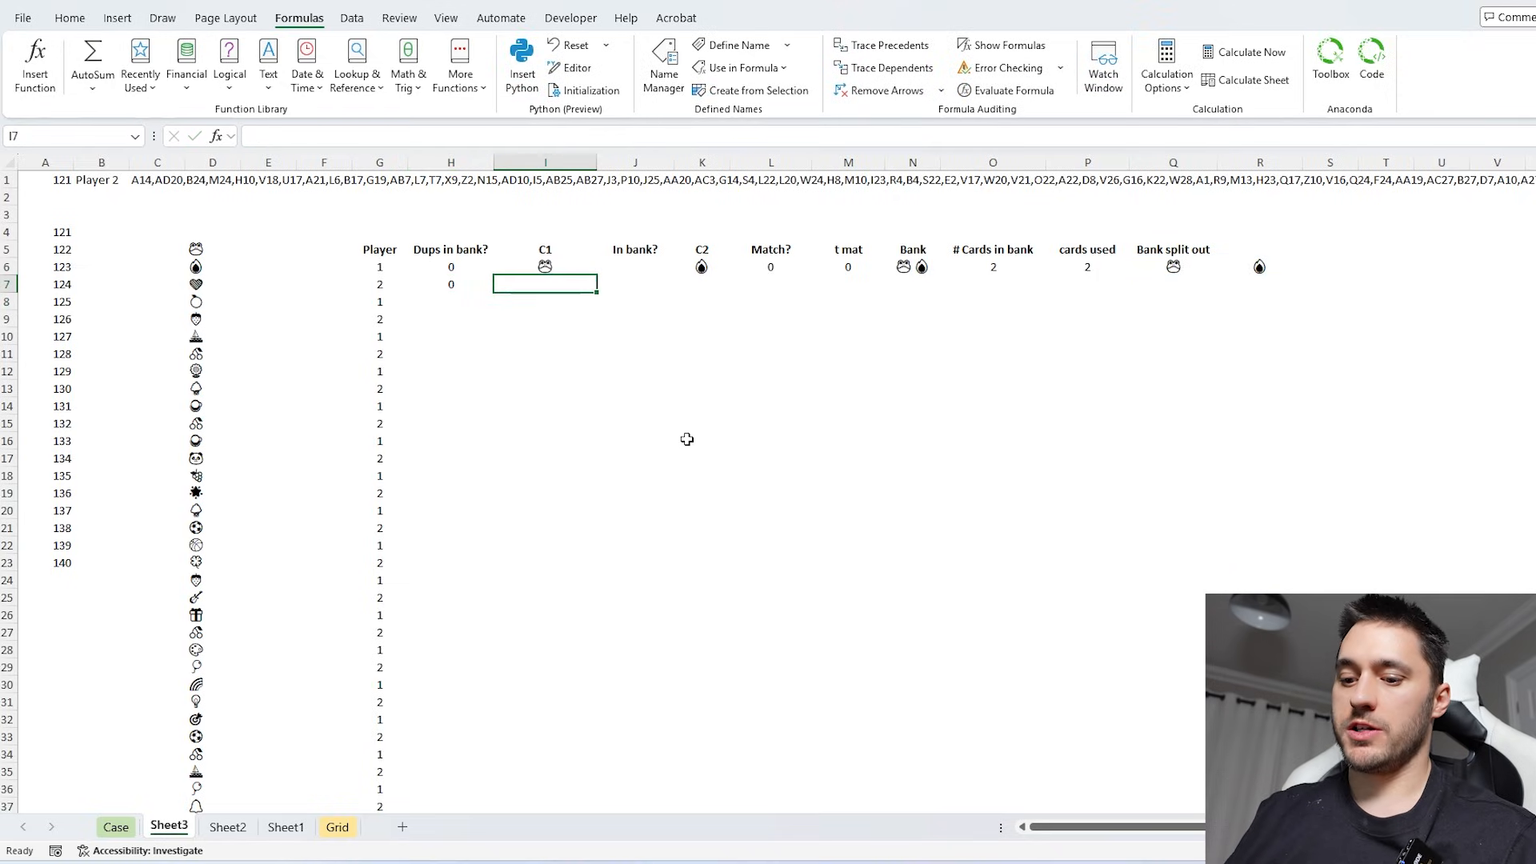
text(=IF()
key(Left)
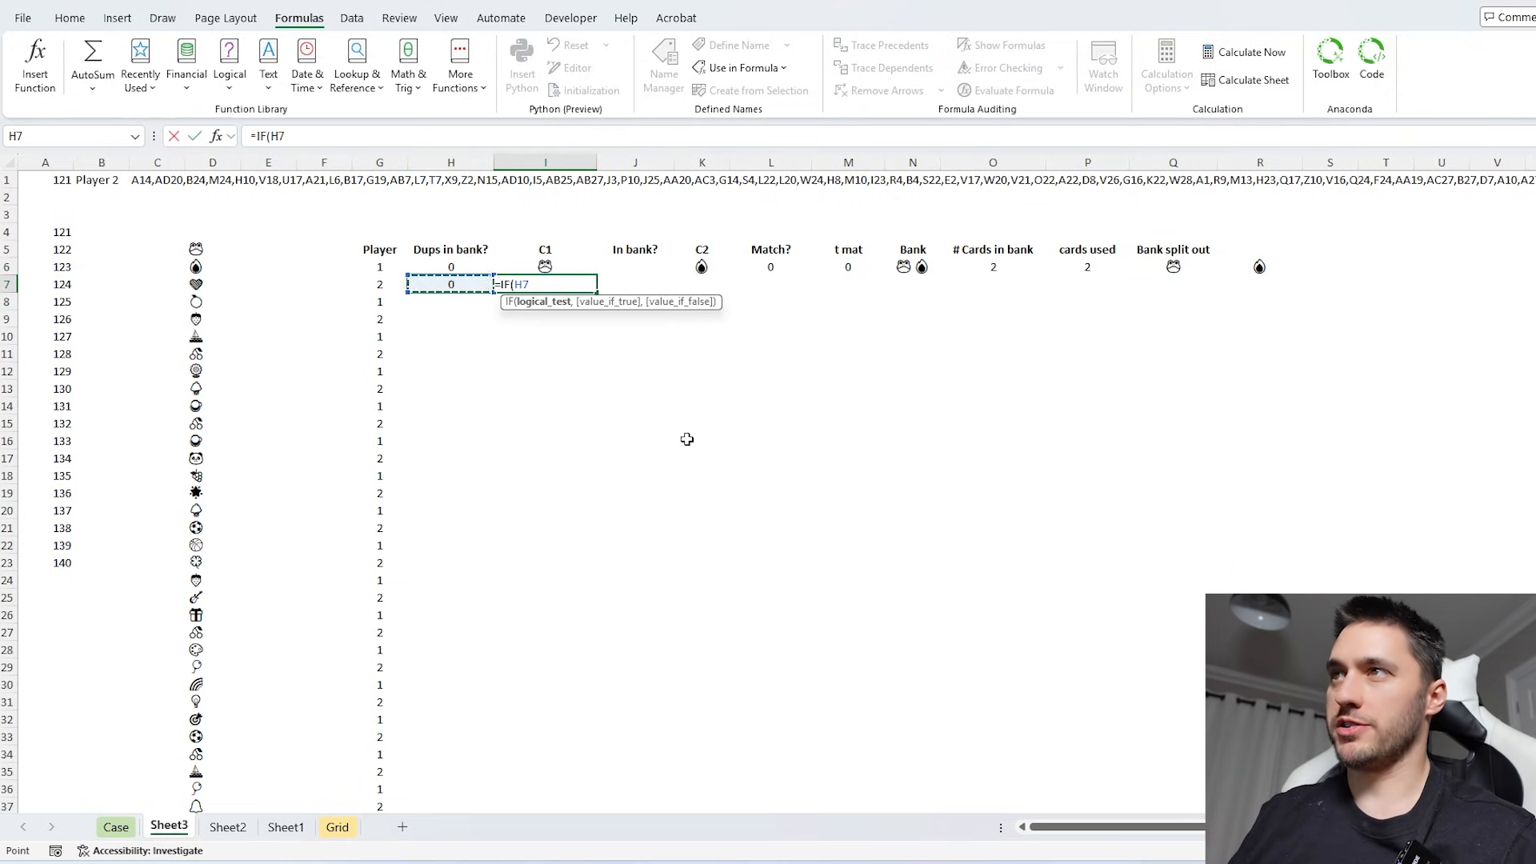
text(,)
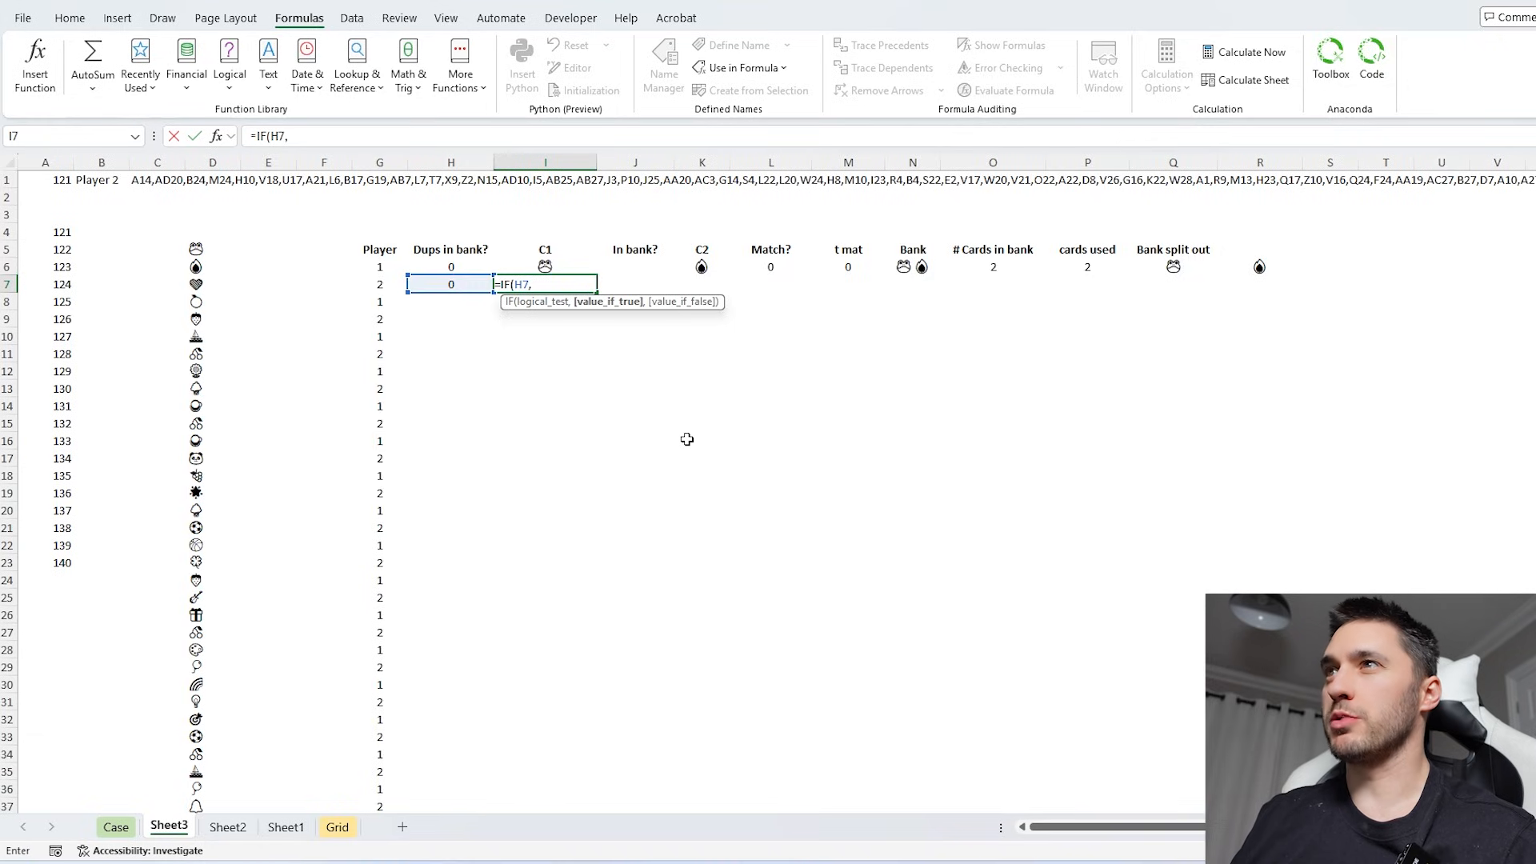
text(Dup)
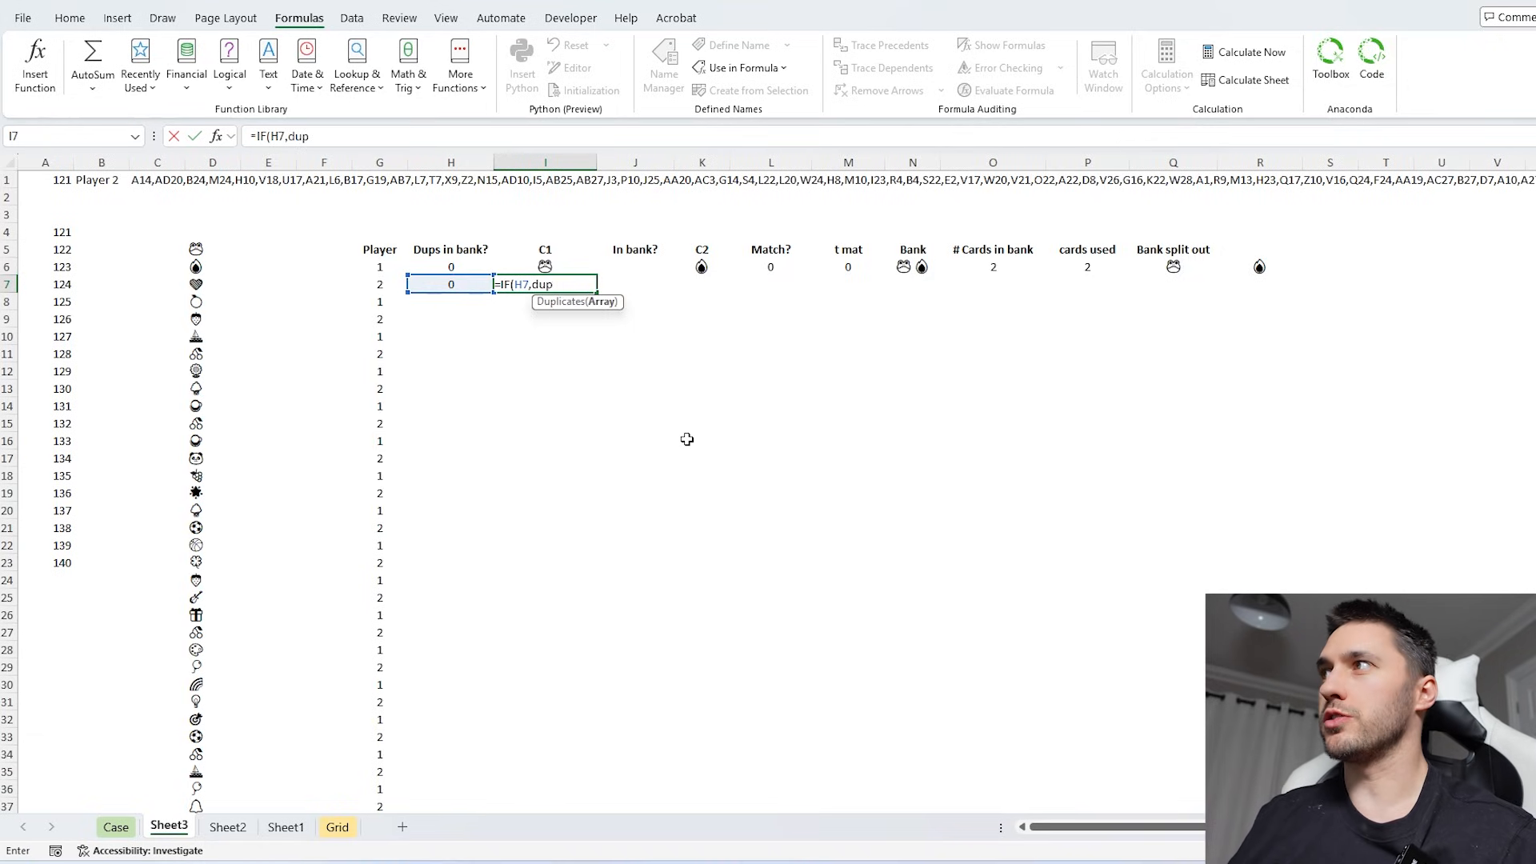
key(Tab)
click(1169, 266)
text(#)
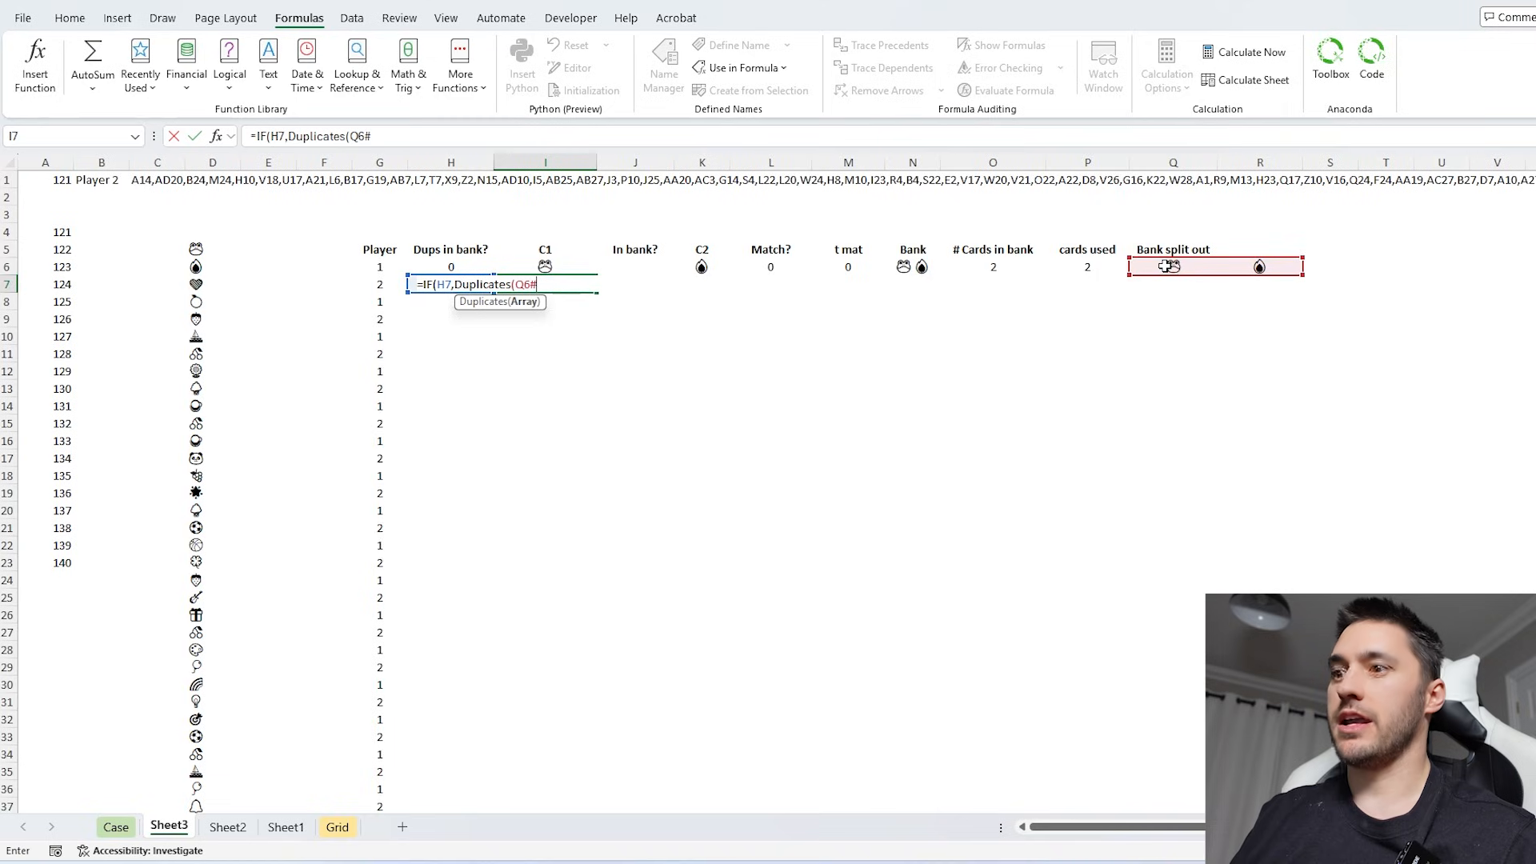
text())
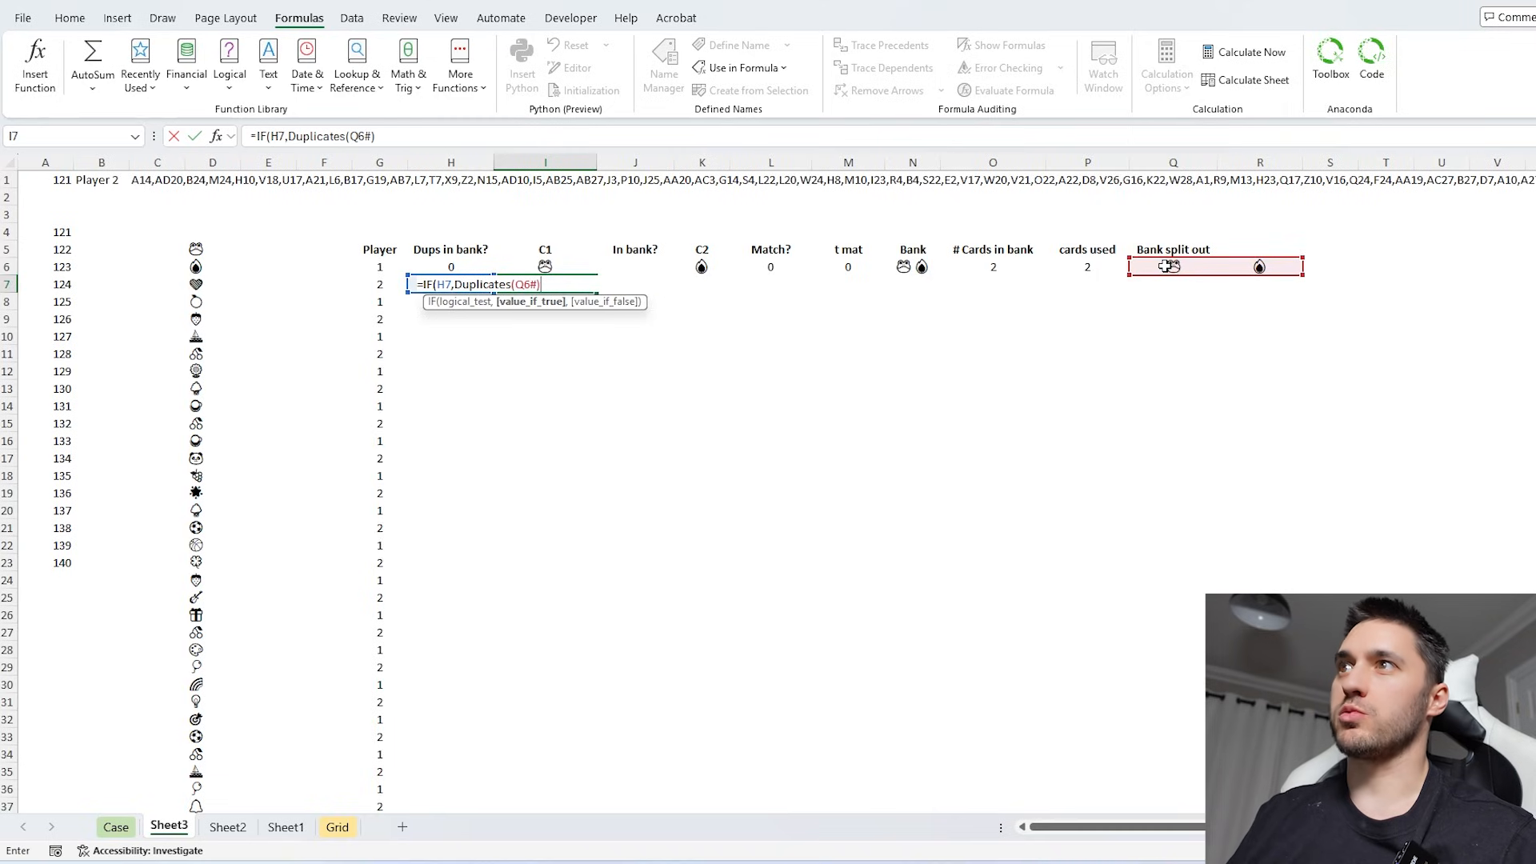
click(257, 135)
click(290, 135)
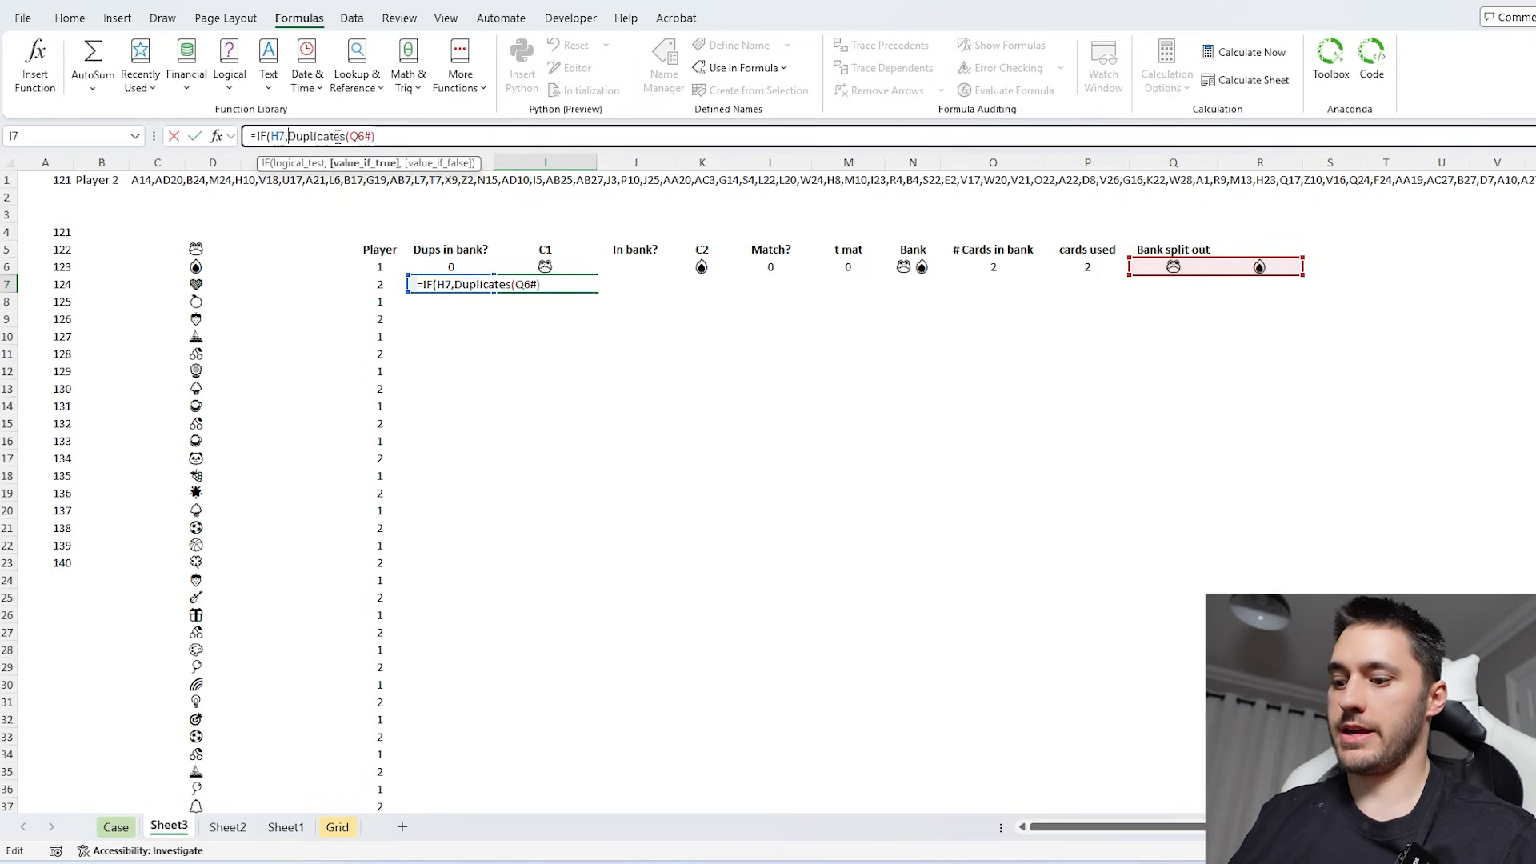
text(@)
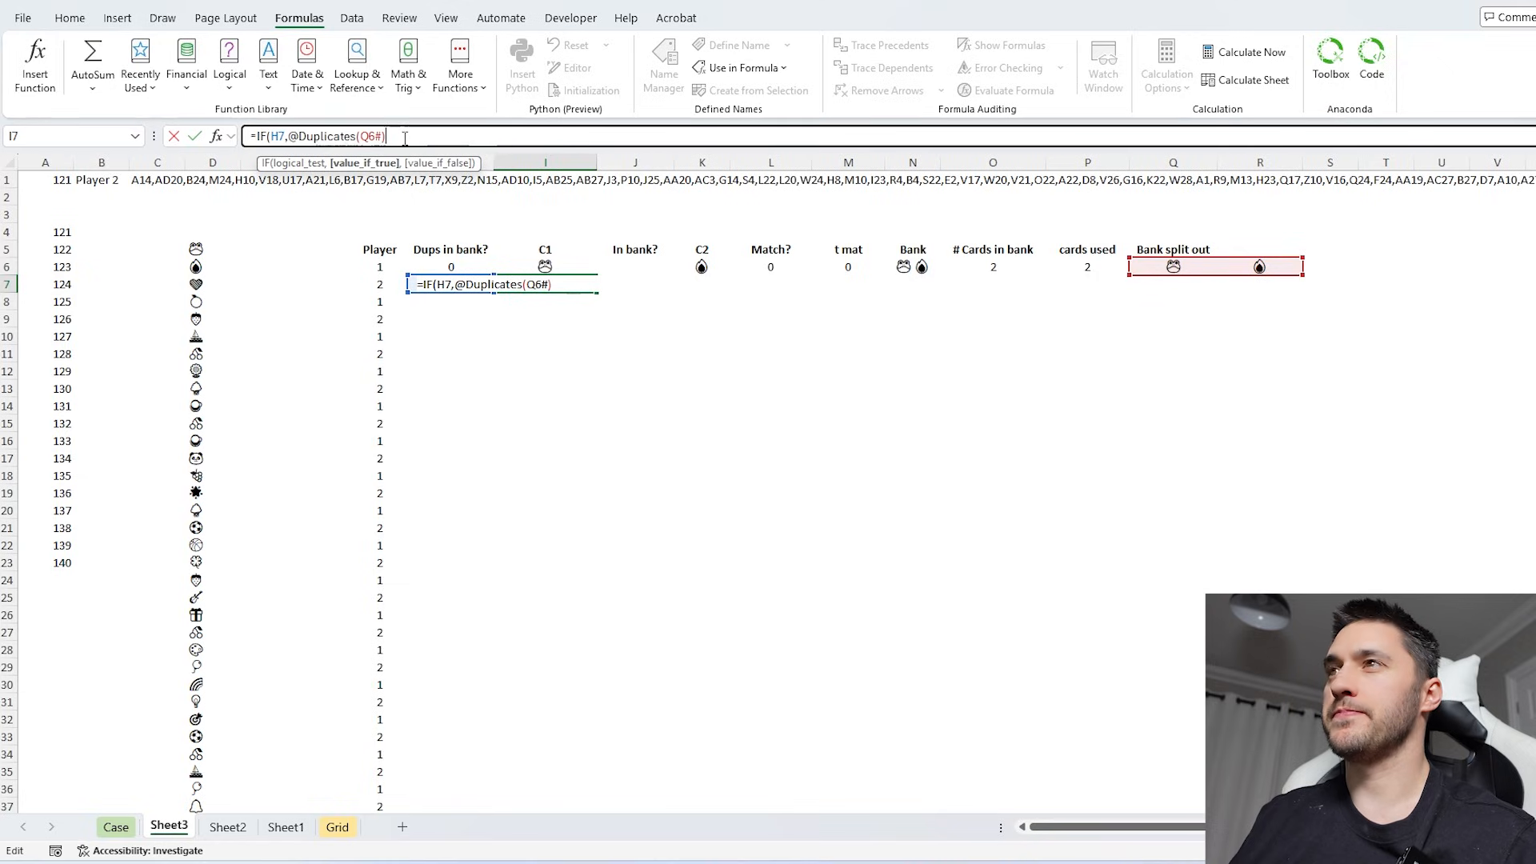
text(,)
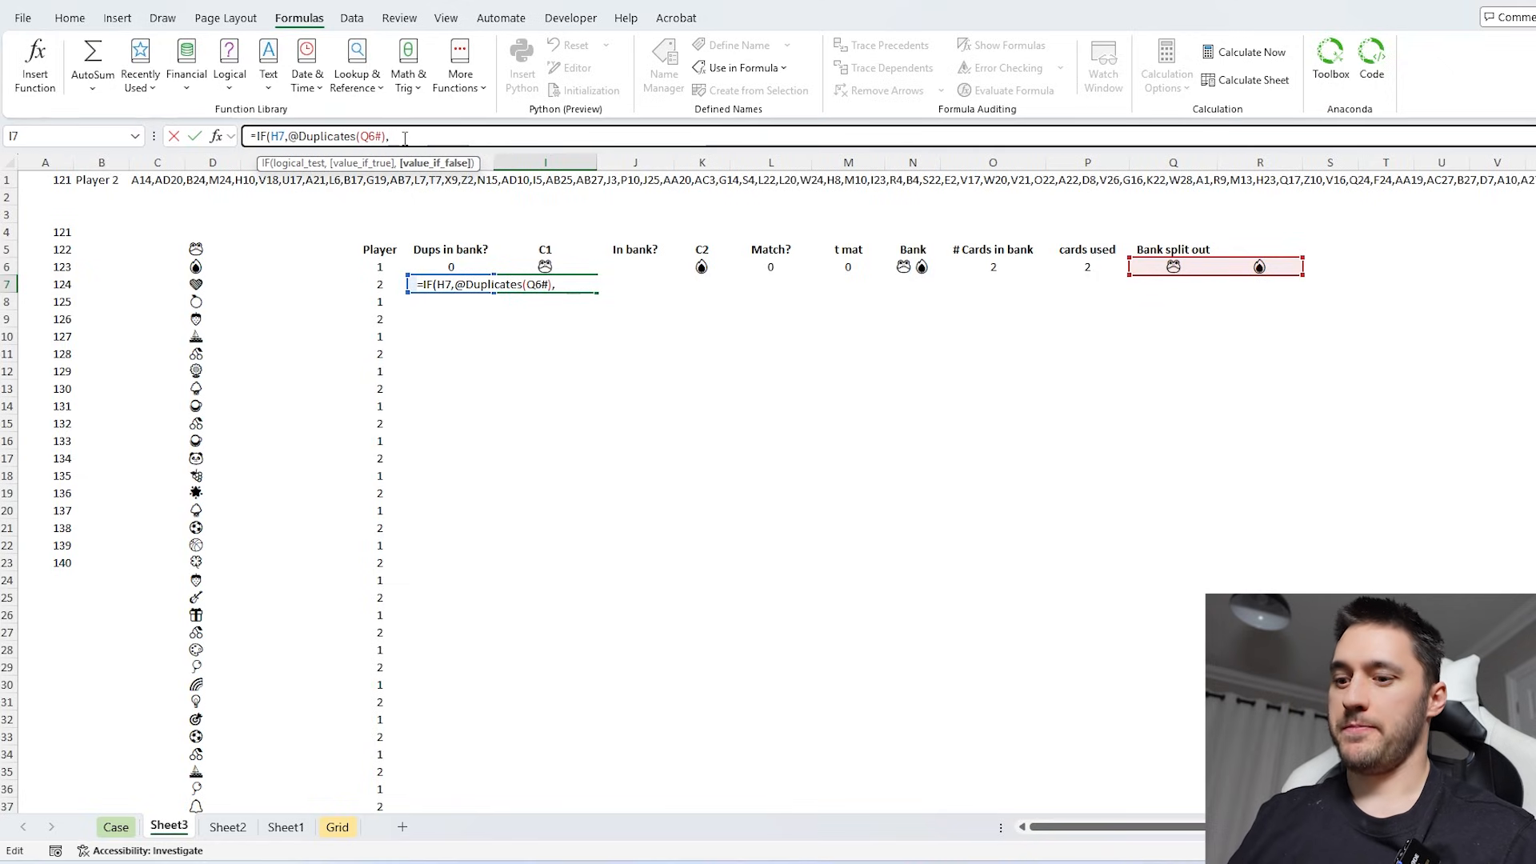
text(INDEX()
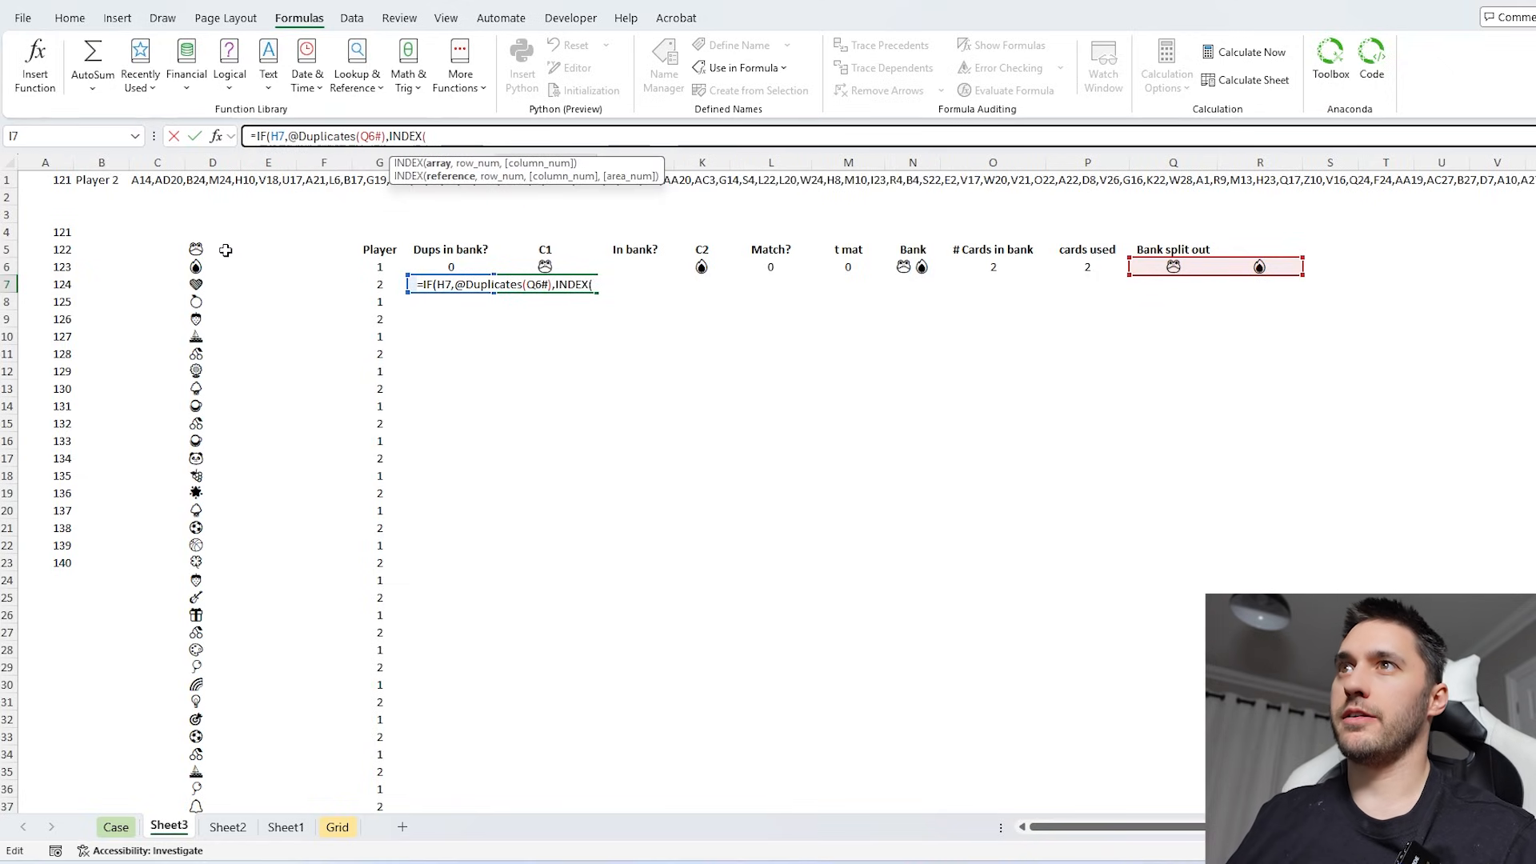
- Complete I7's formula with INDEX(D5#,P6+1) as the false result, drawing the next unused card
click(198, 249)
text(#)
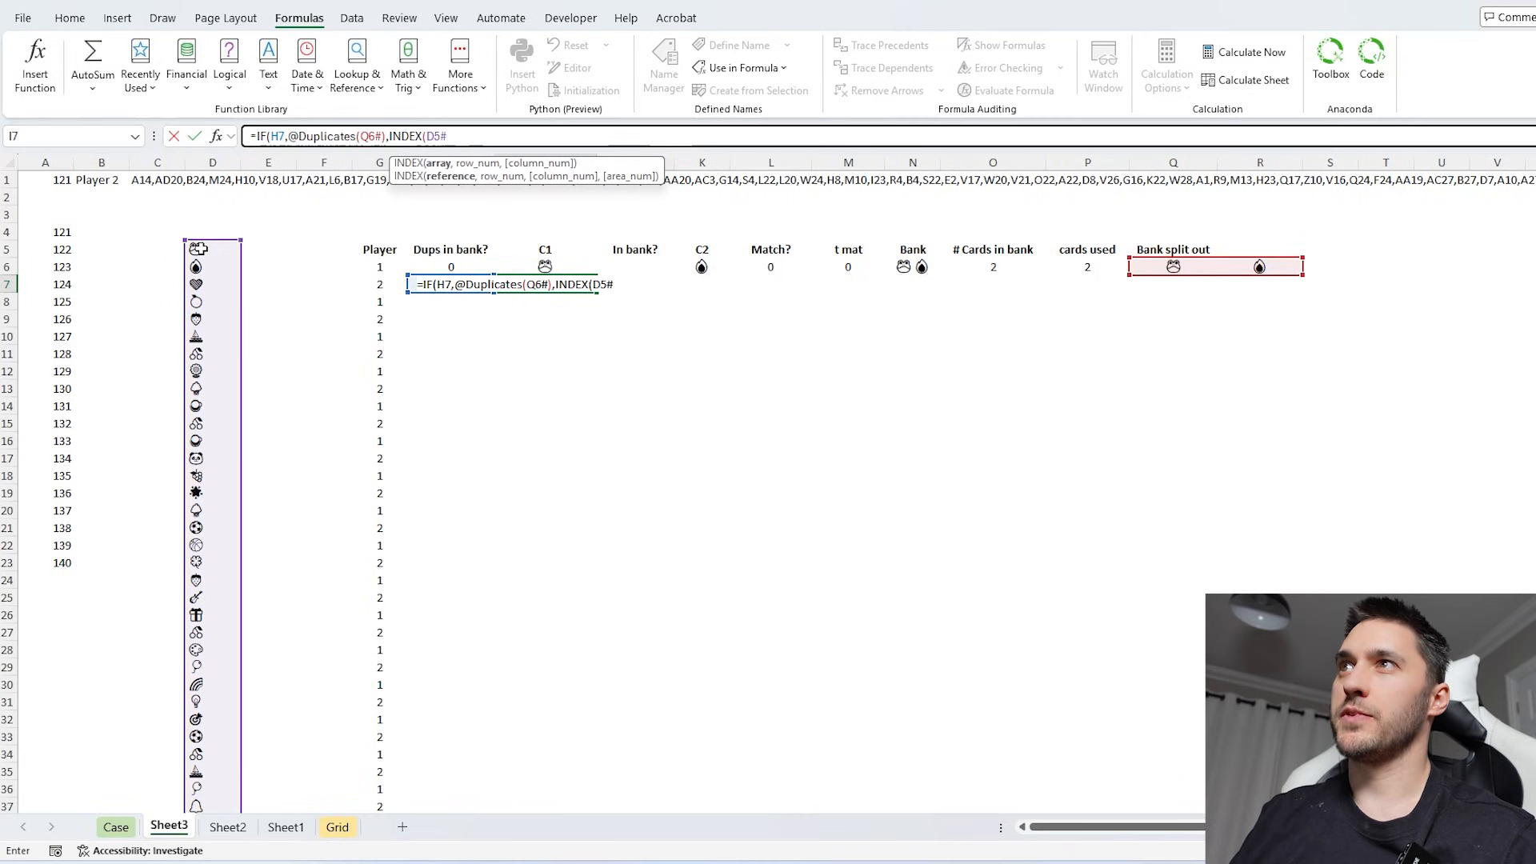
text(,)
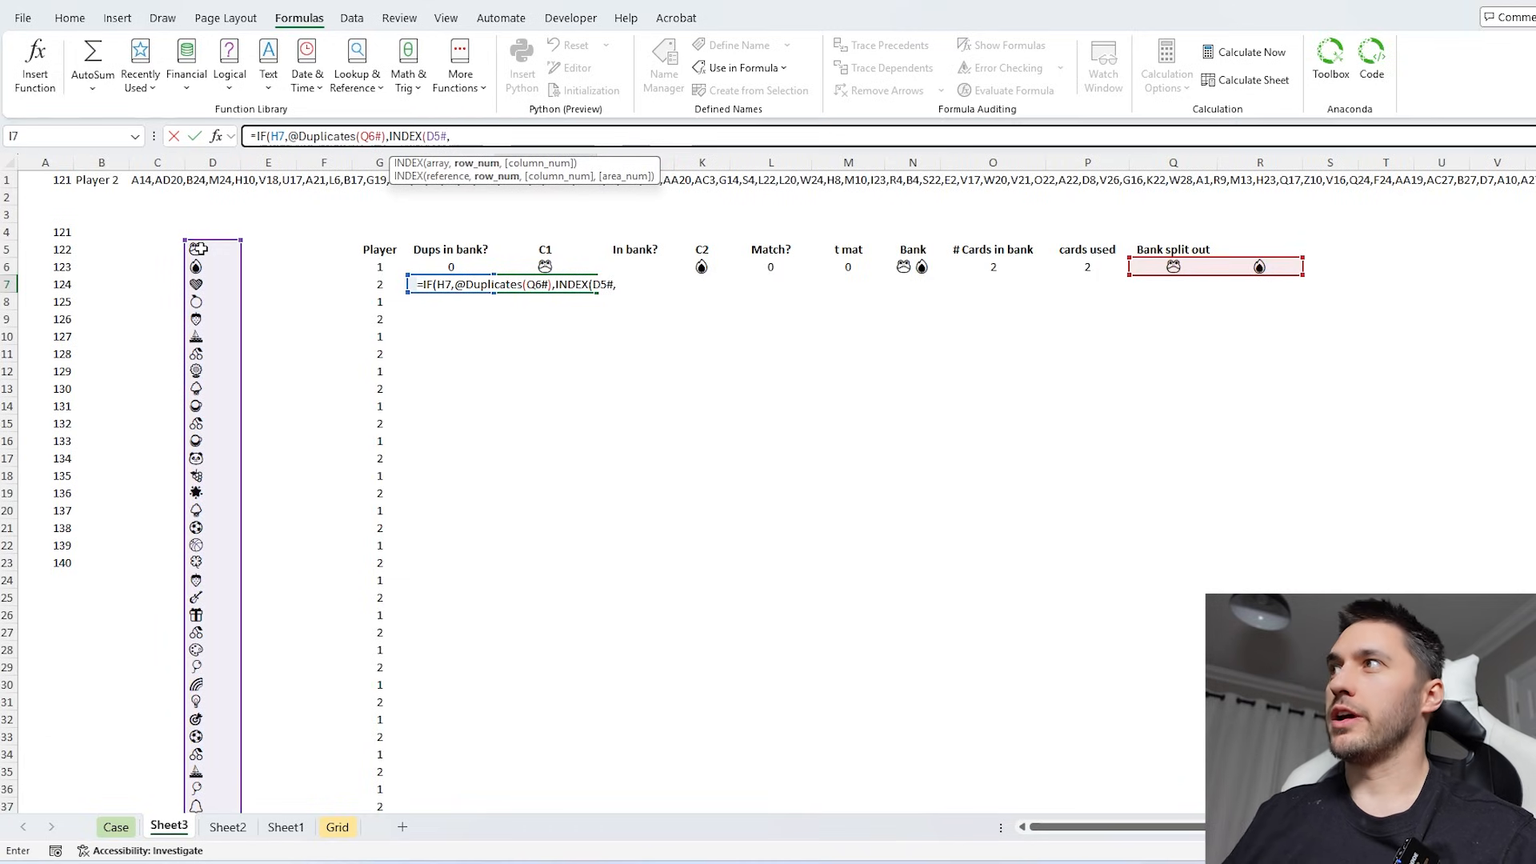
click(1077, 266)
text(+1))
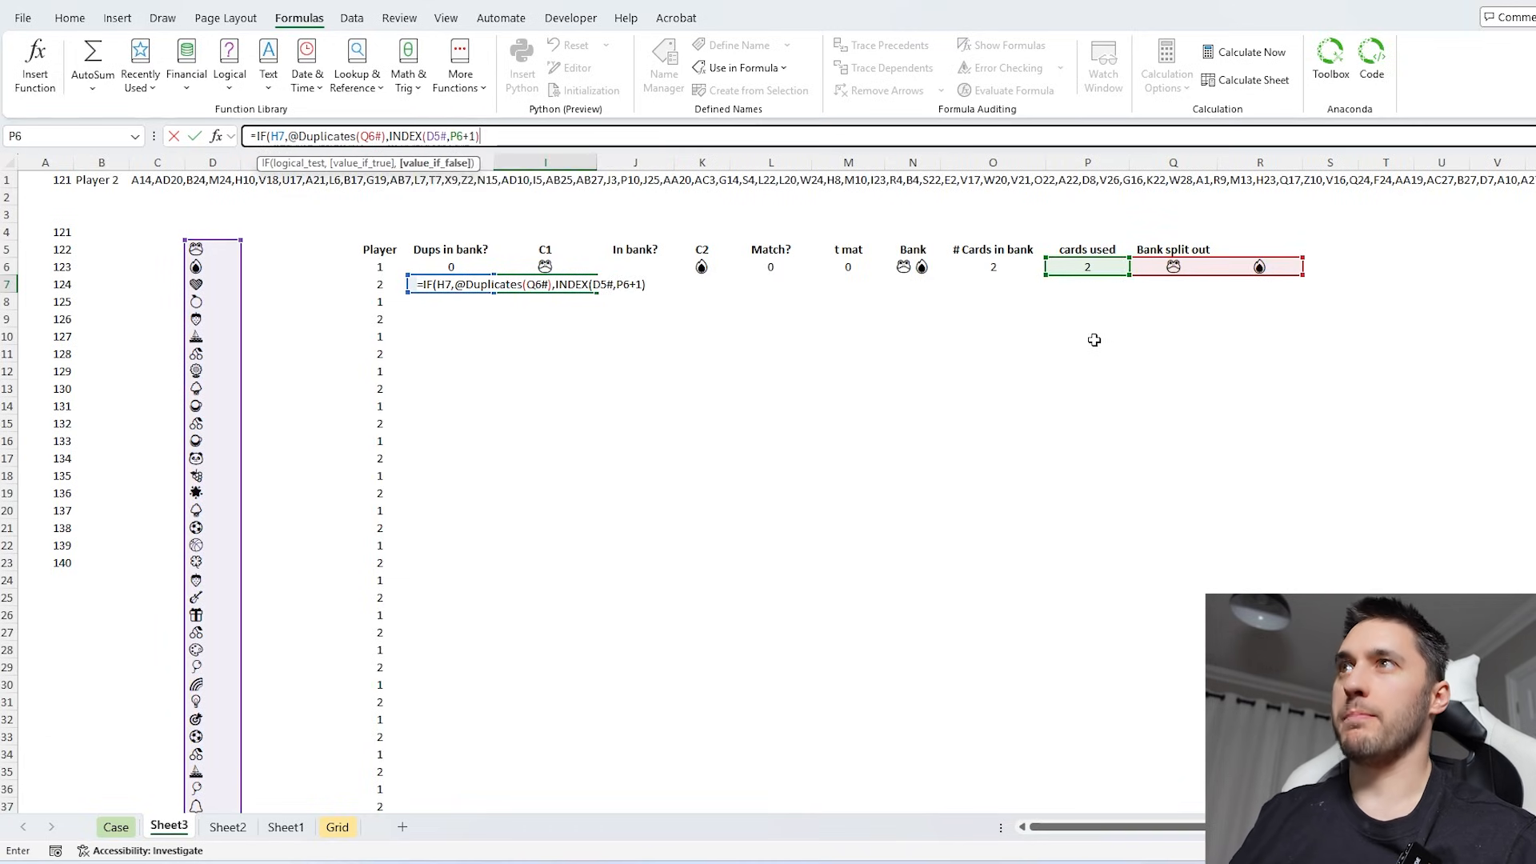
text())
key(ctrl+Return)
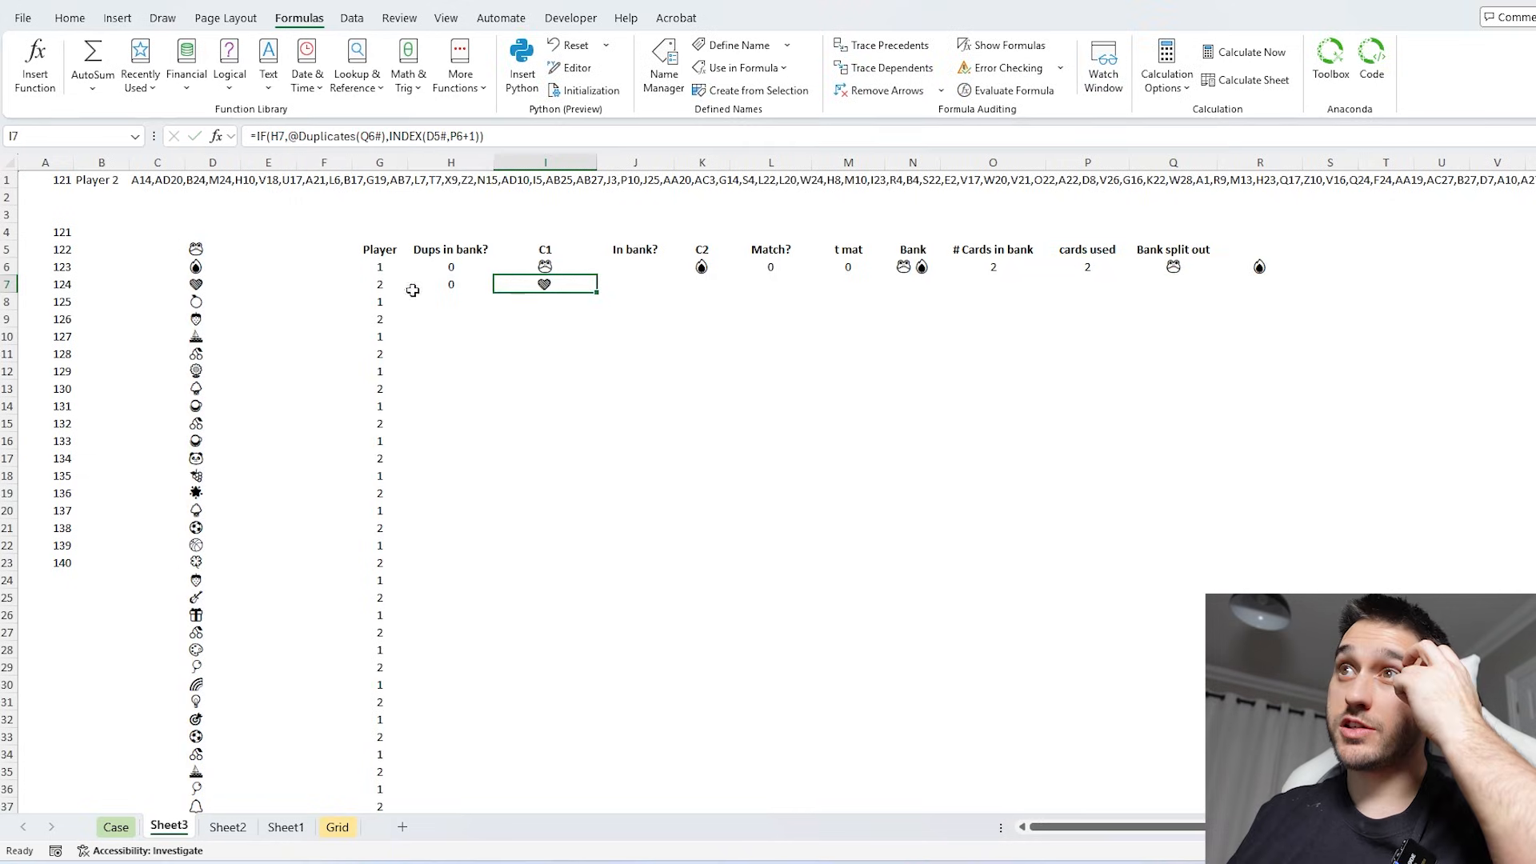
- Set the first turn's In bank? value in J6 to 0 and flag the second turn's in J7 with =--Exists(I7,Q6#)
click(633, 285)
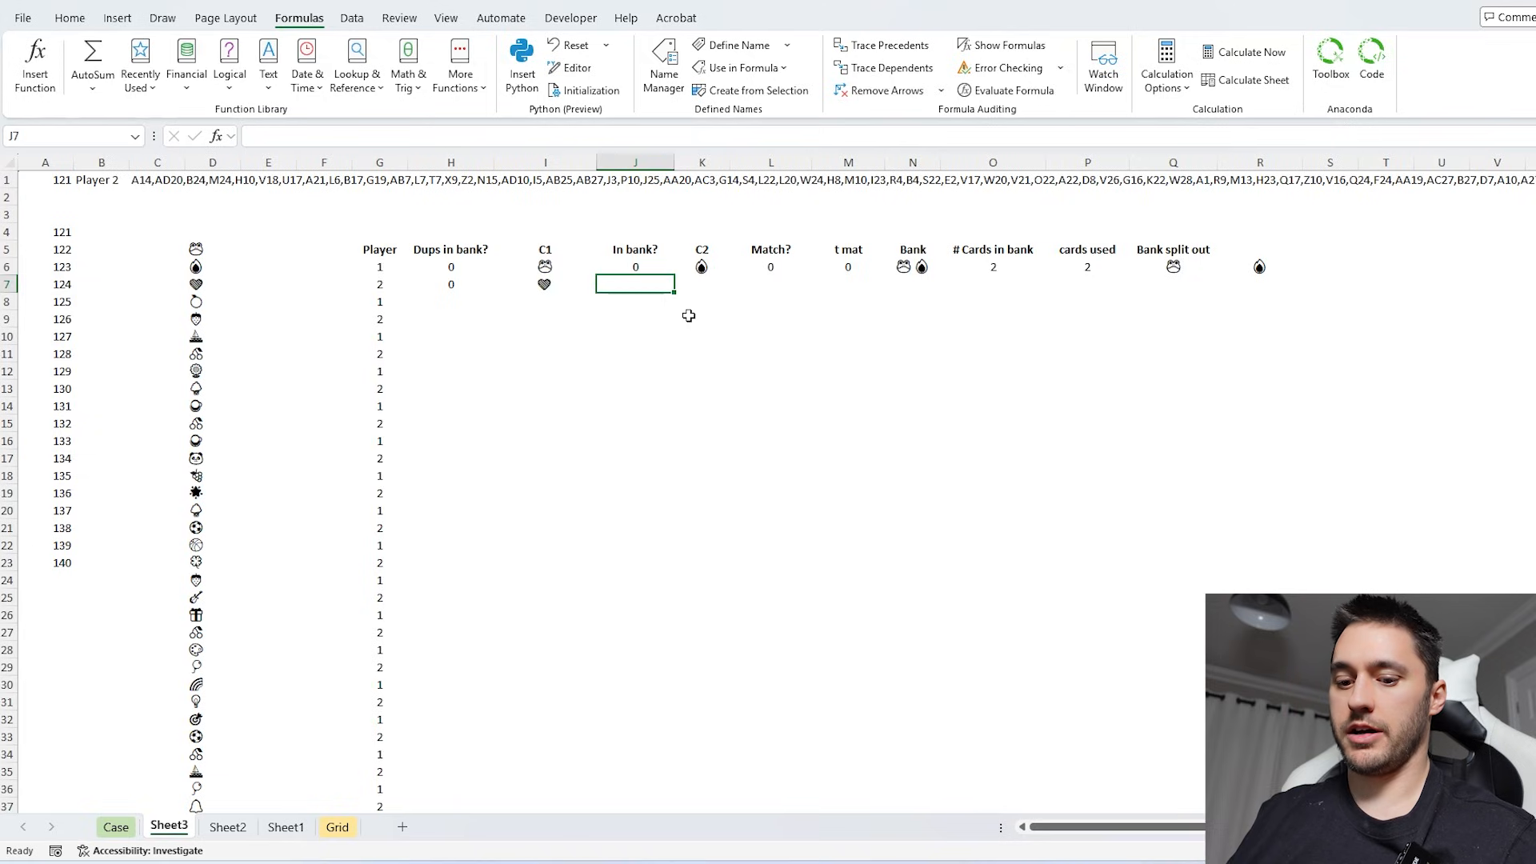
text(=Exists()
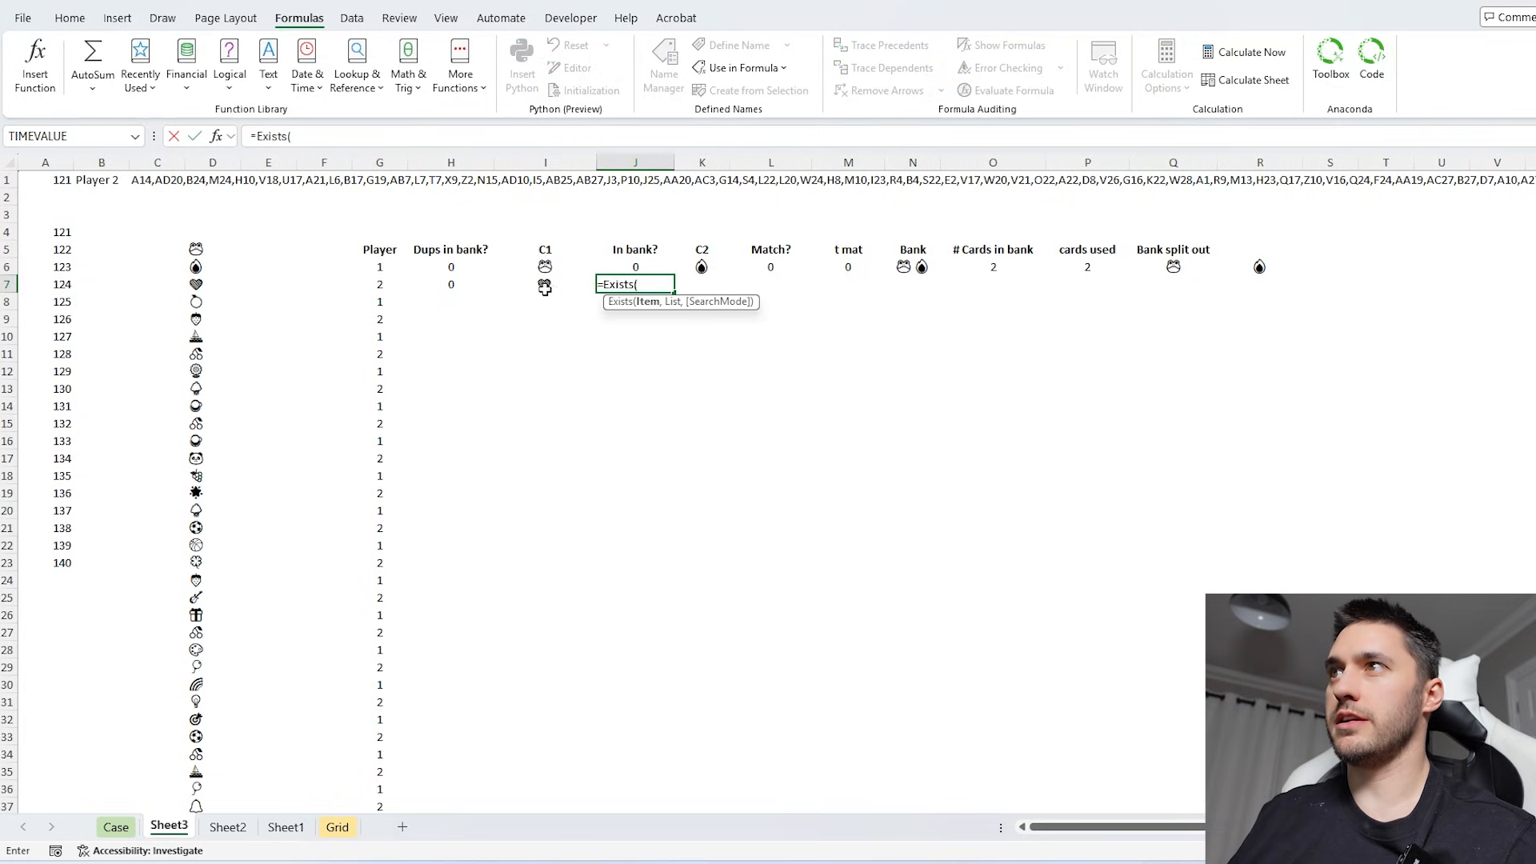
click(545, 285)
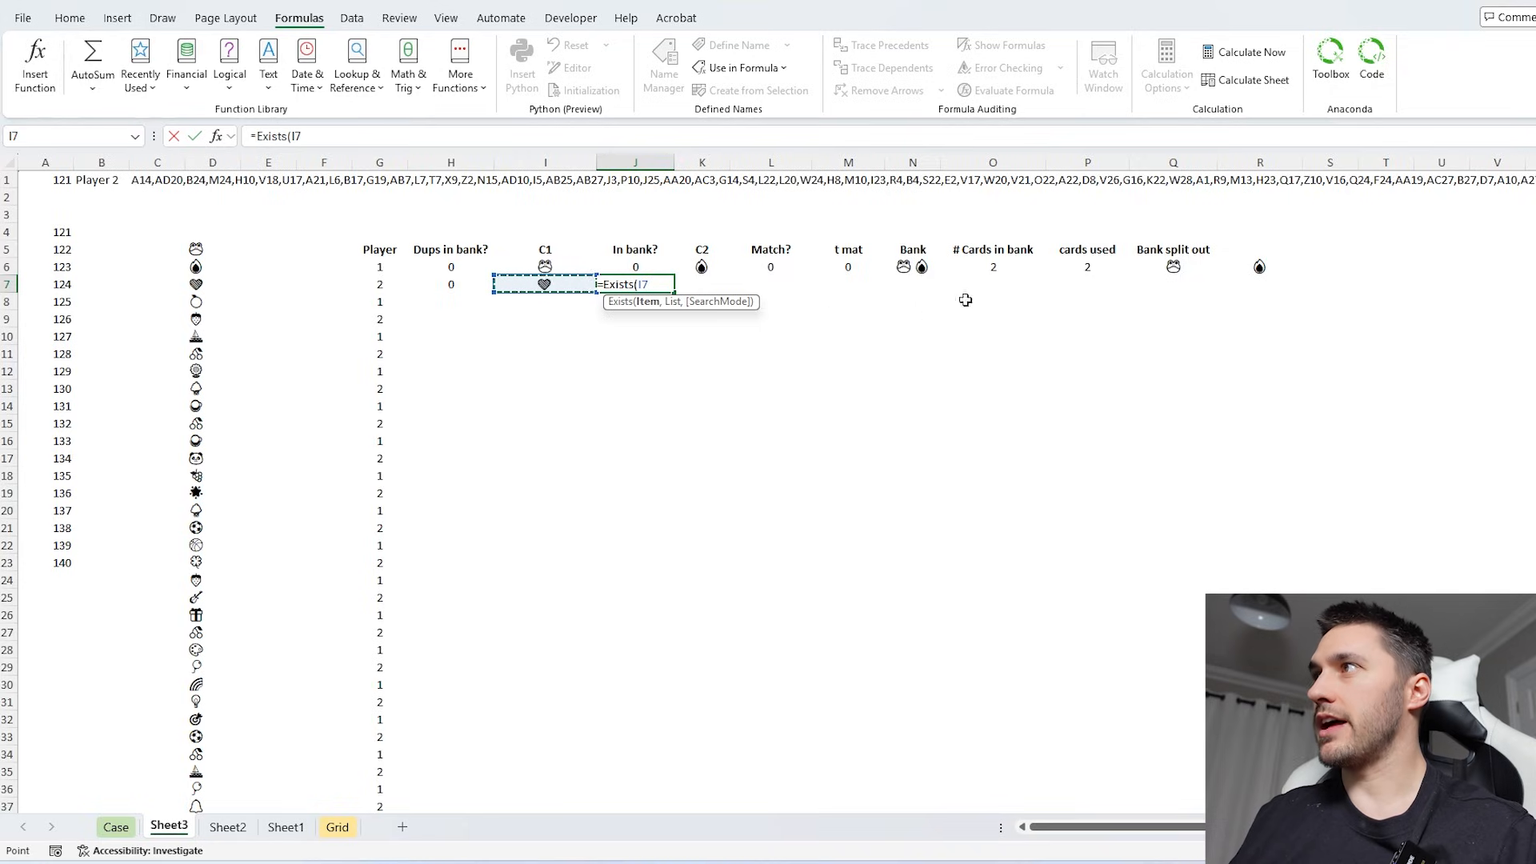
text(,)
click(1172, 266)
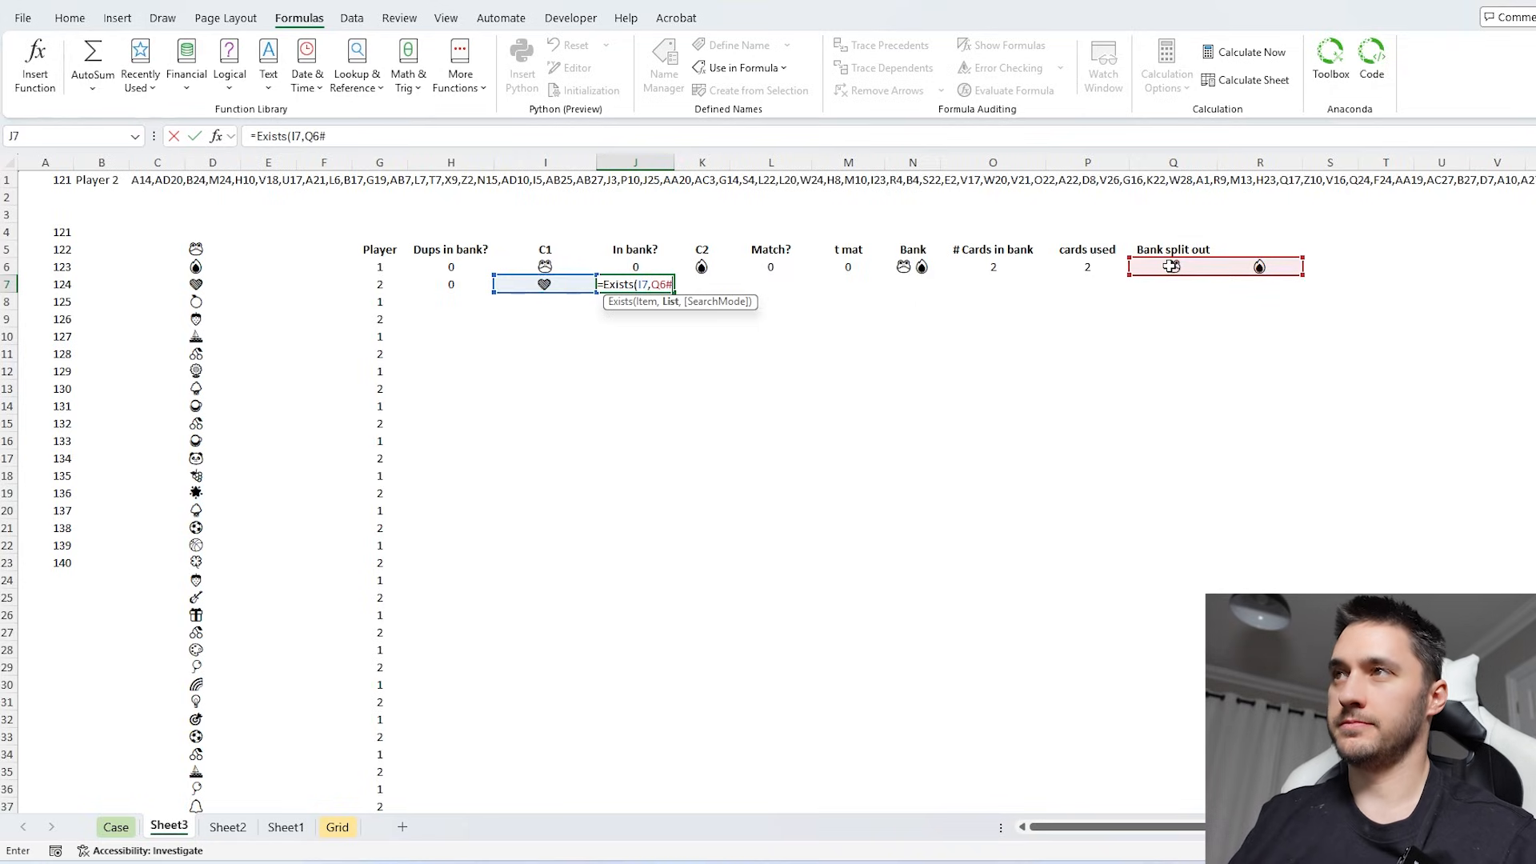
text())
click(256, 136)
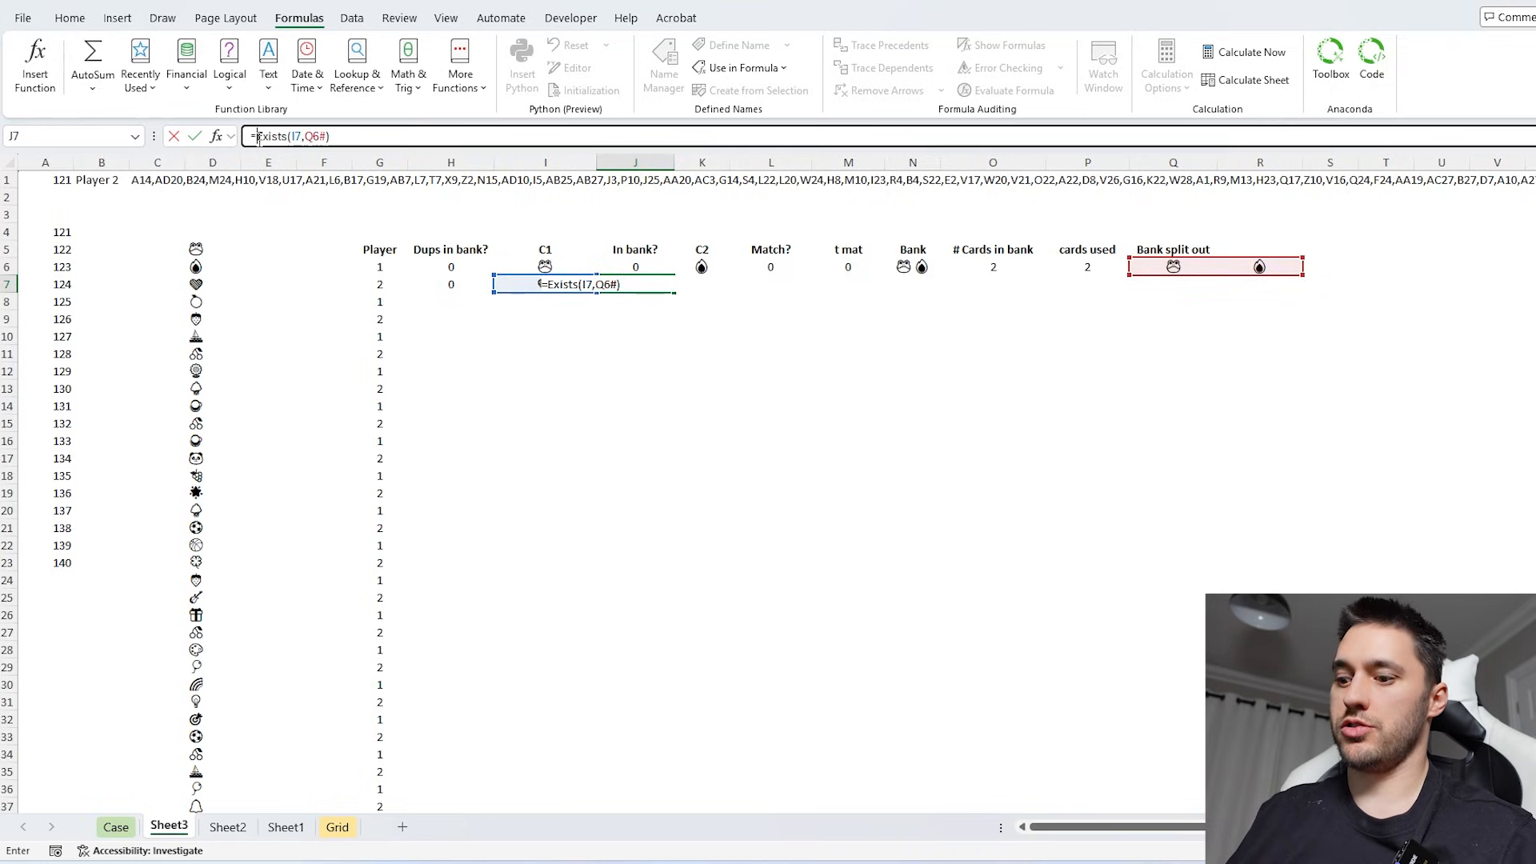
text(--)
key(Return)
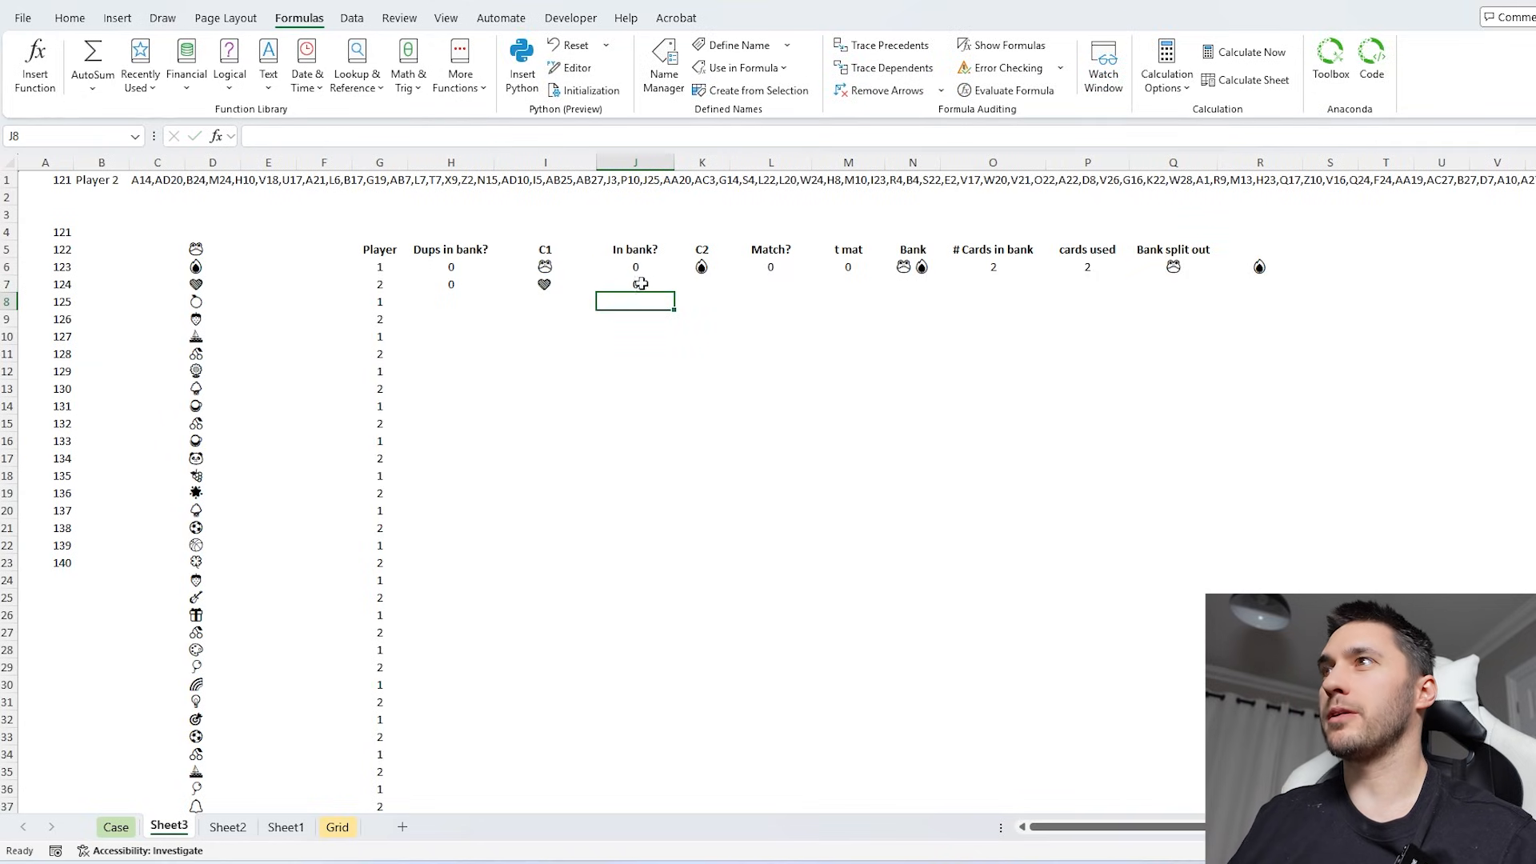
click(701, 283)
text(=IF()
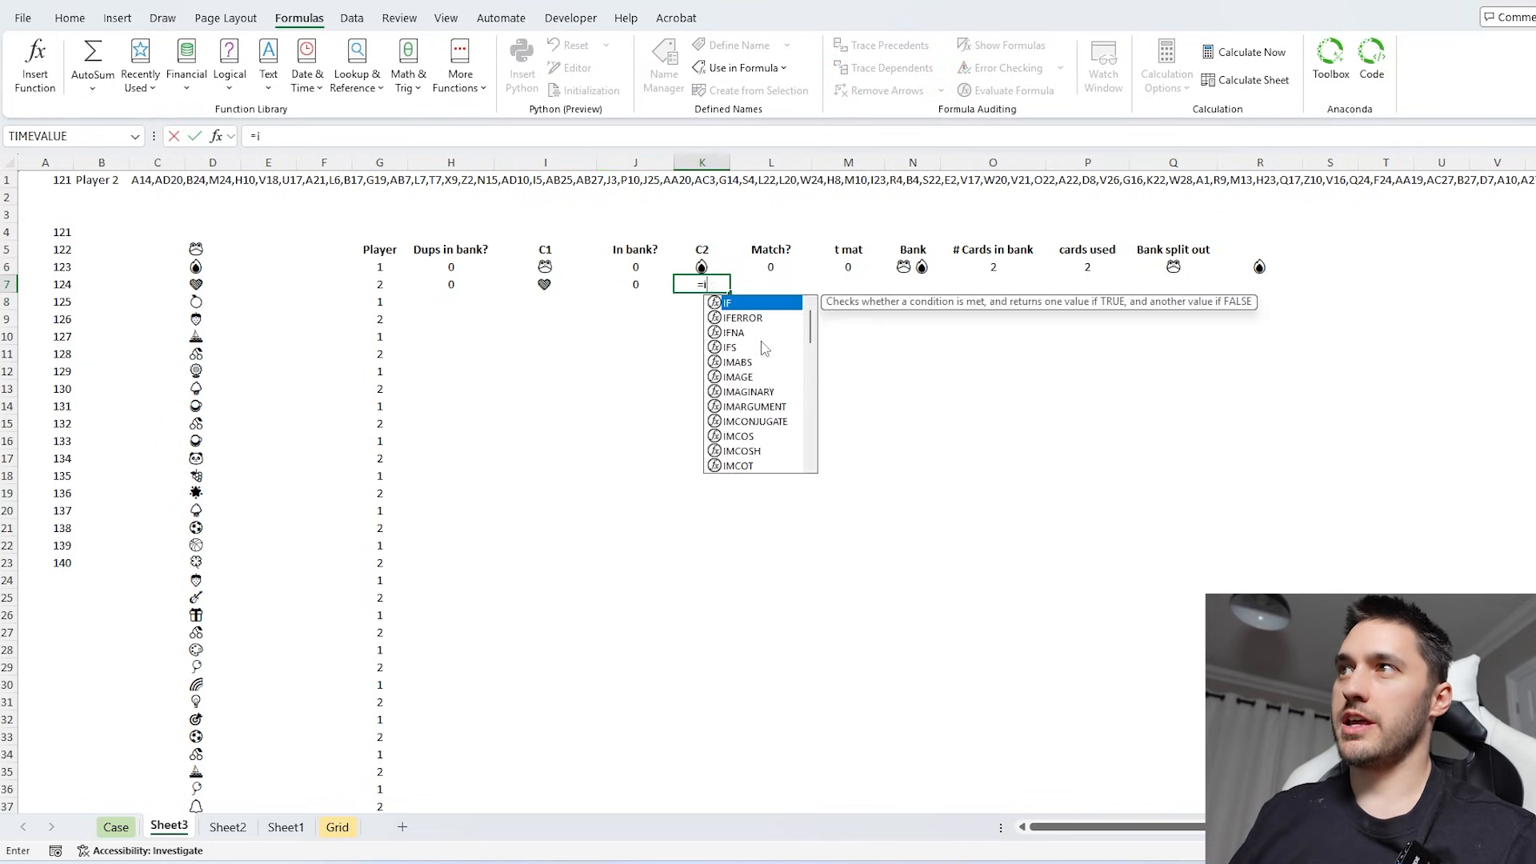
key(Left)
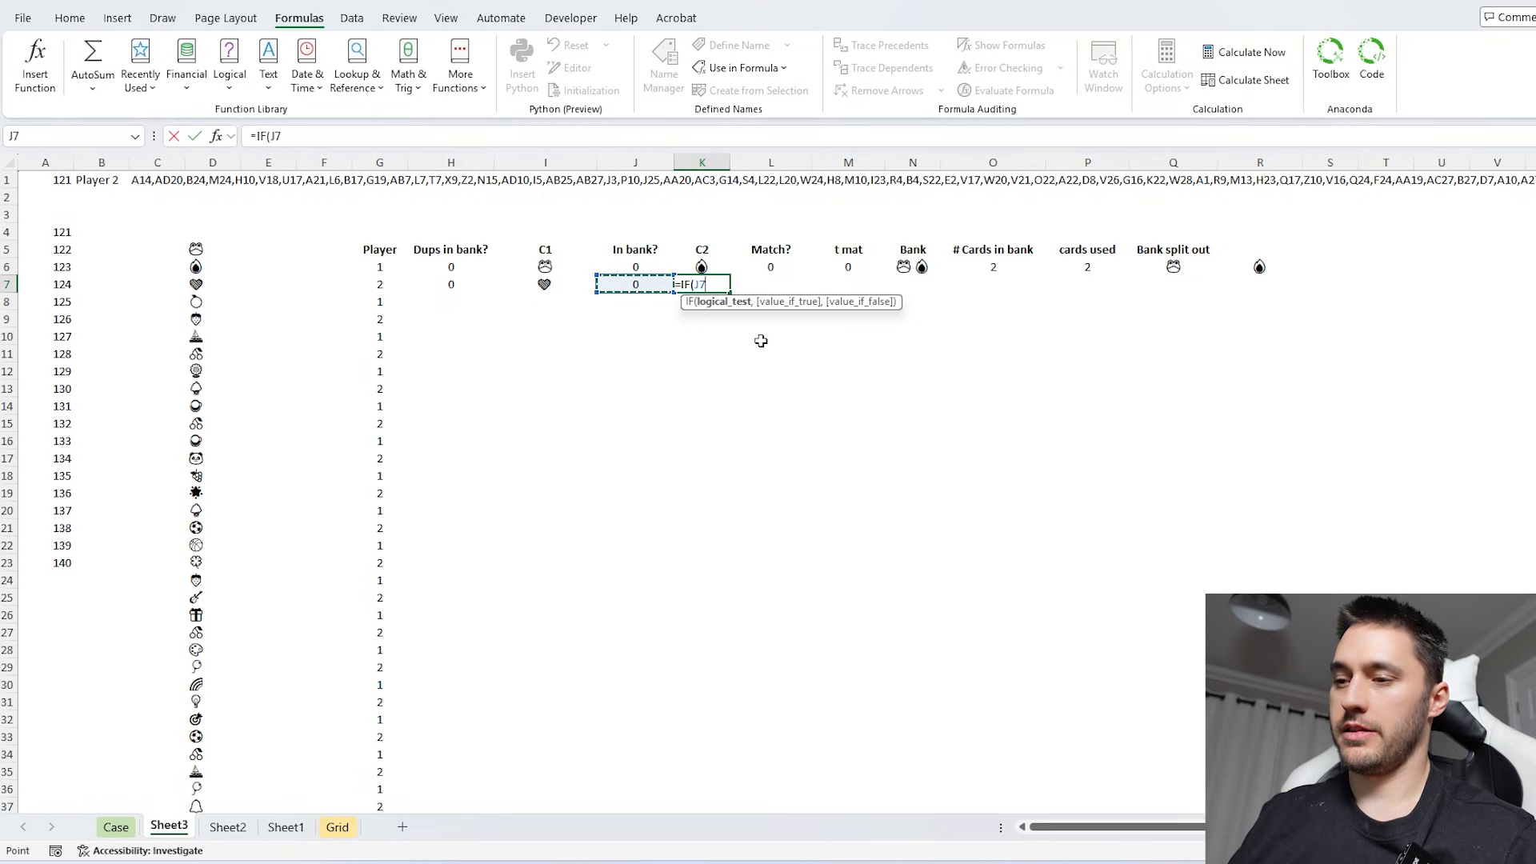
text(,)
key(Left)
key(Left)
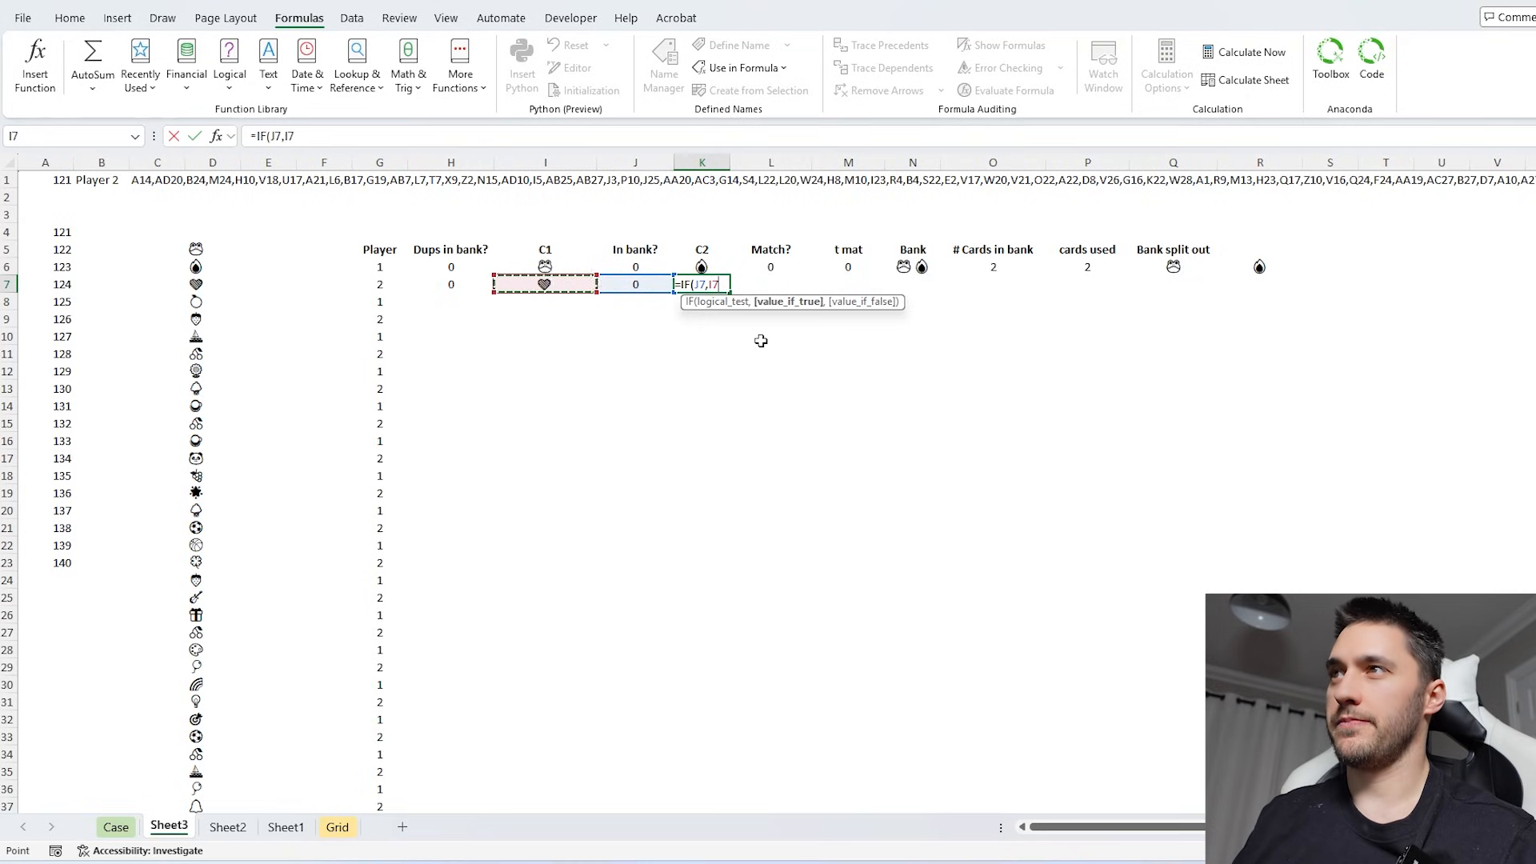
- Restart the second turn's C2 formula in K7 as =IF(H7,I7 to repeat the C1 card when the bank holds duplicates
drag(256, 136, 369, 145)
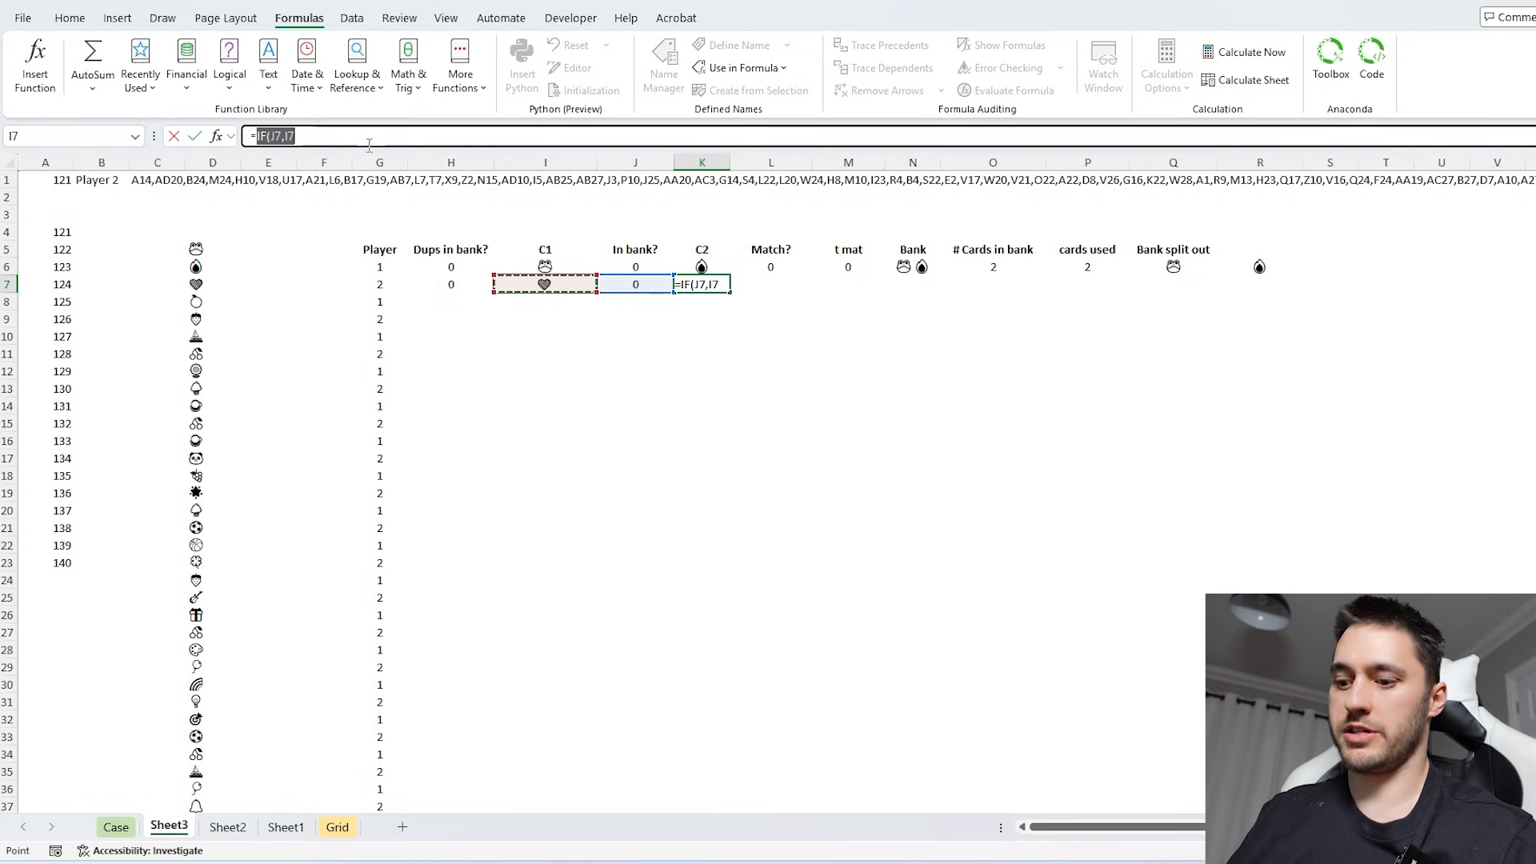
text(IF()
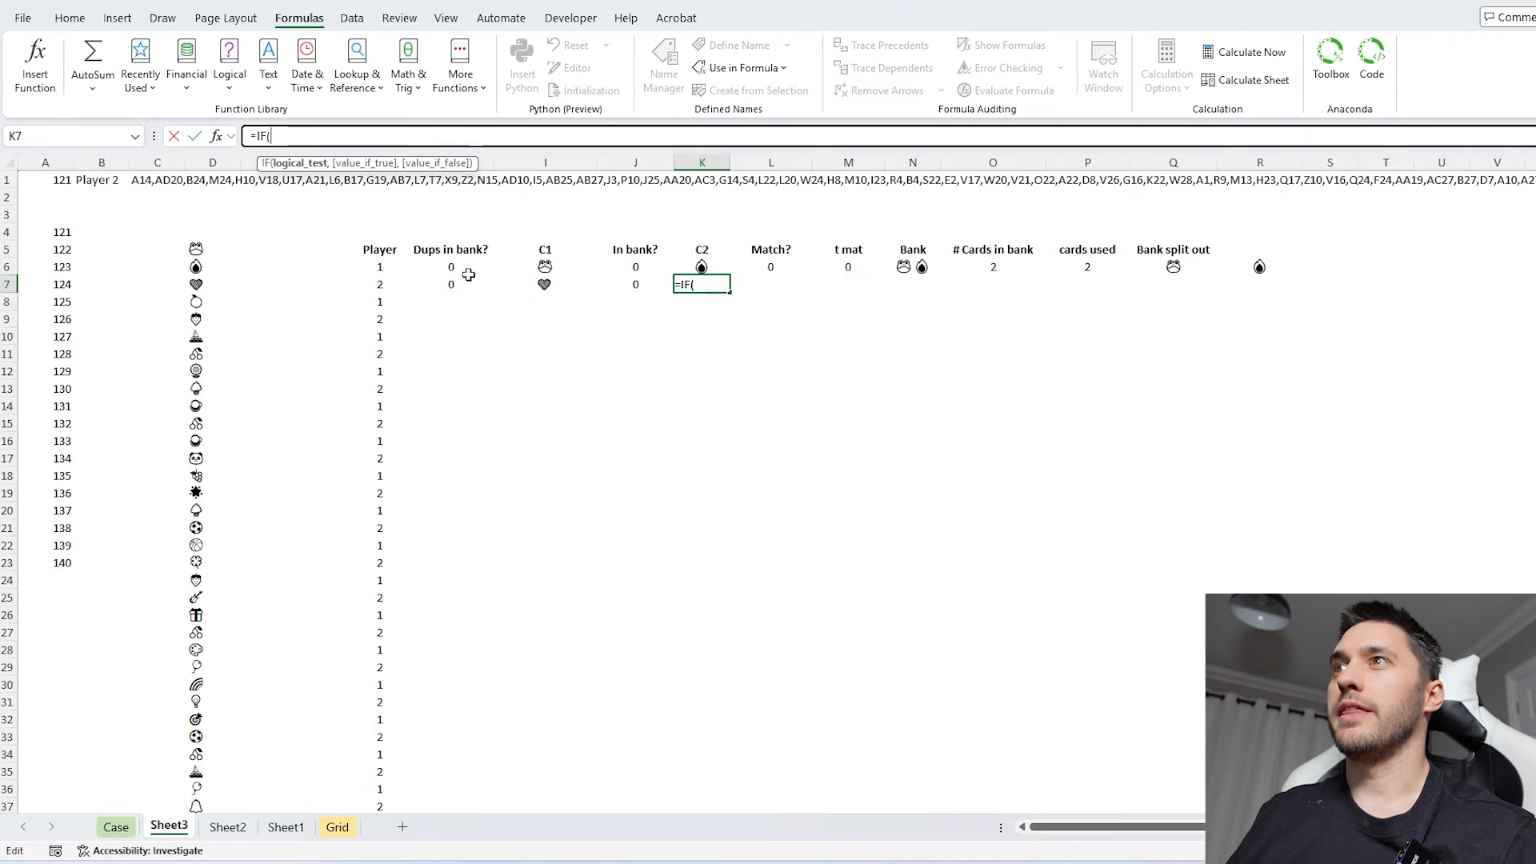
click(448, 284)
text(,)
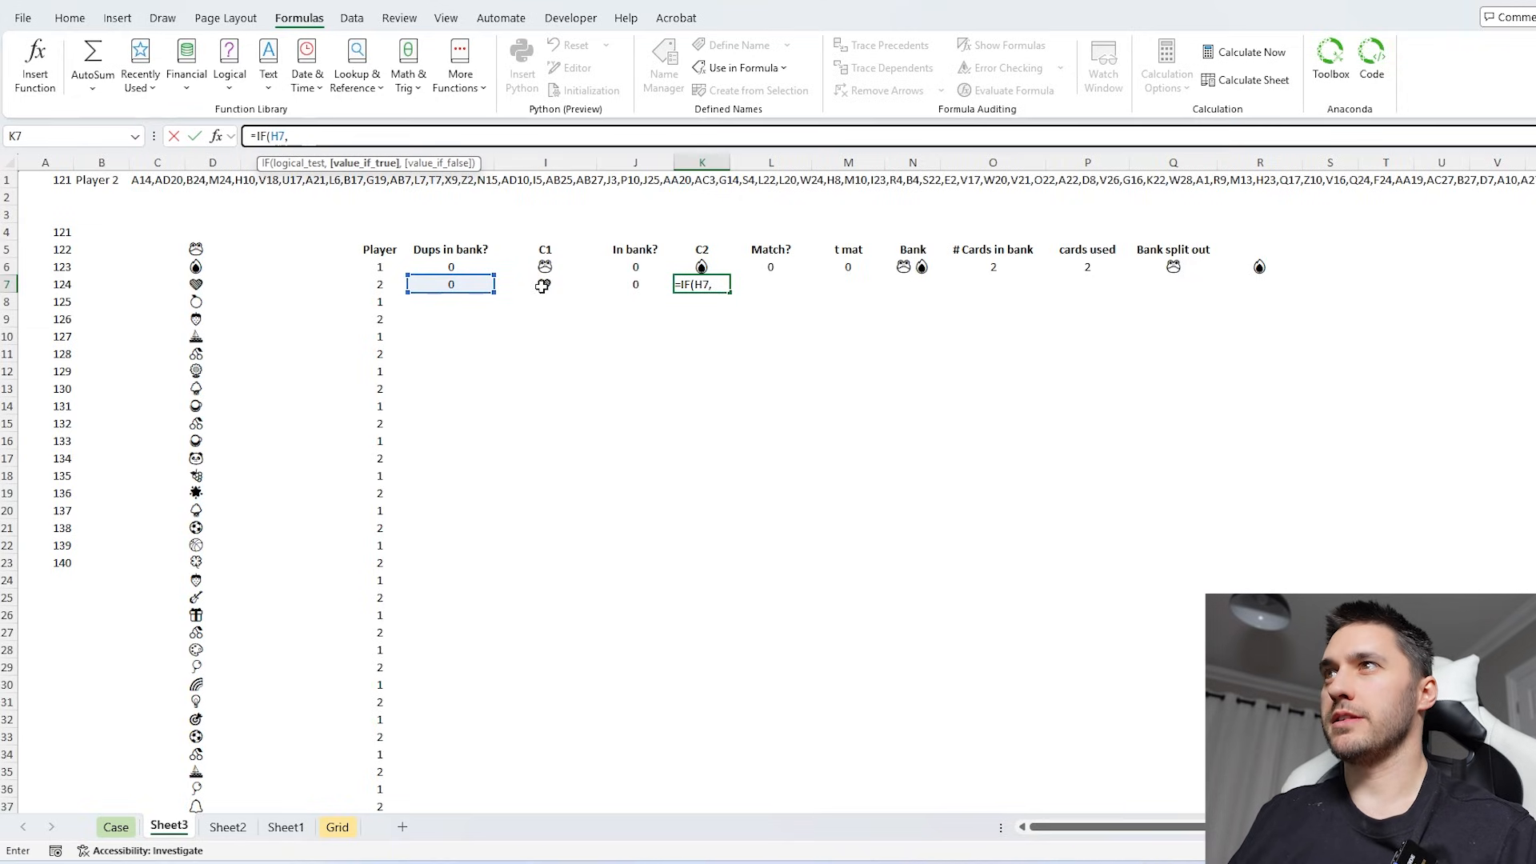
click(542, 286)
- Nest IF(J7,I7 as the false result in K7, matching the C1 card when it is already in the bank
text(,if)
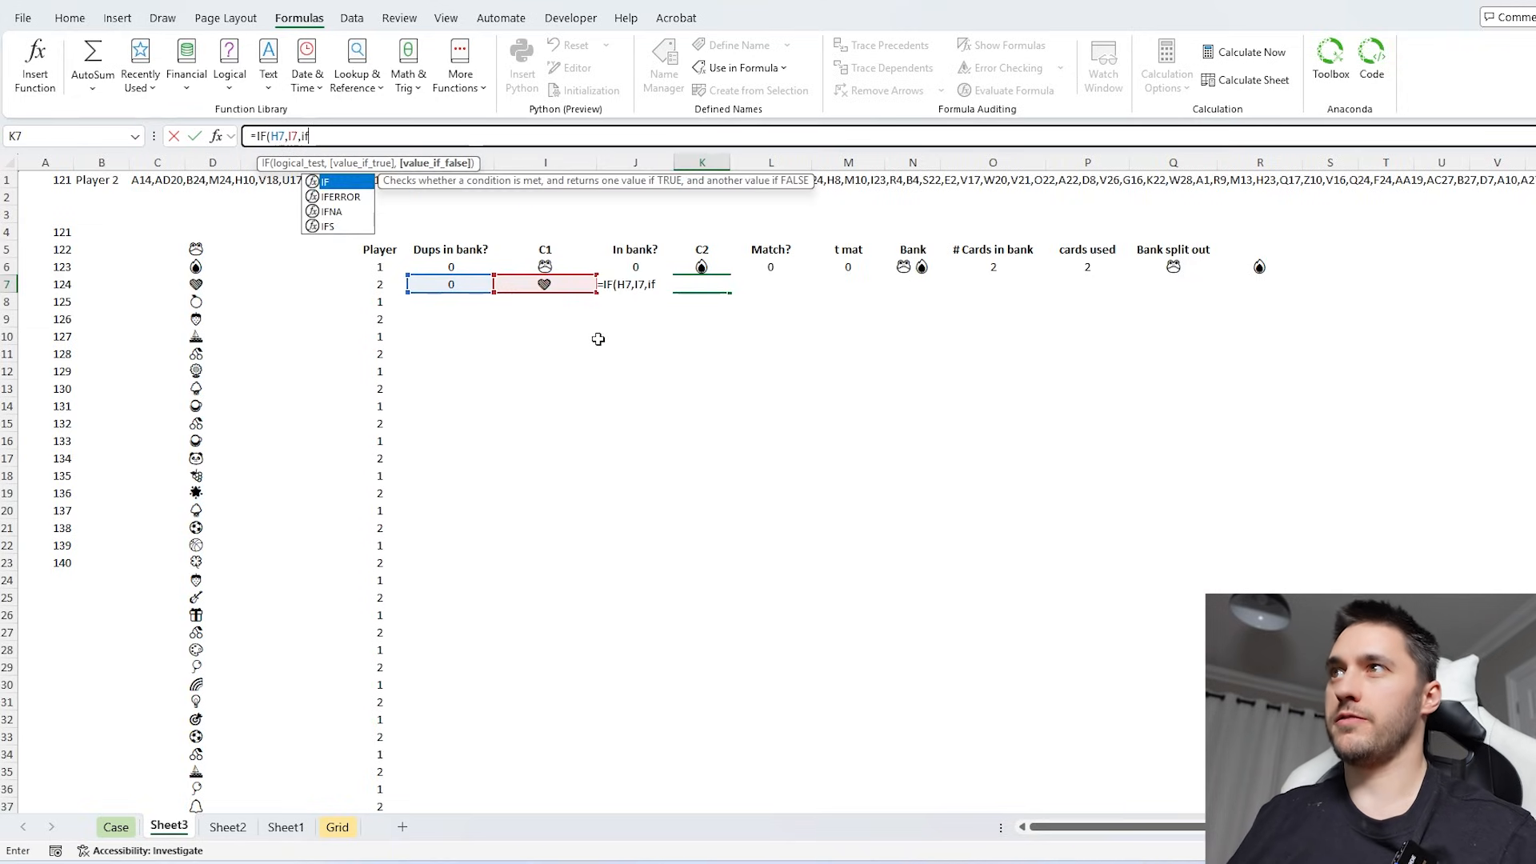
key(Tab)
click(625, 309)
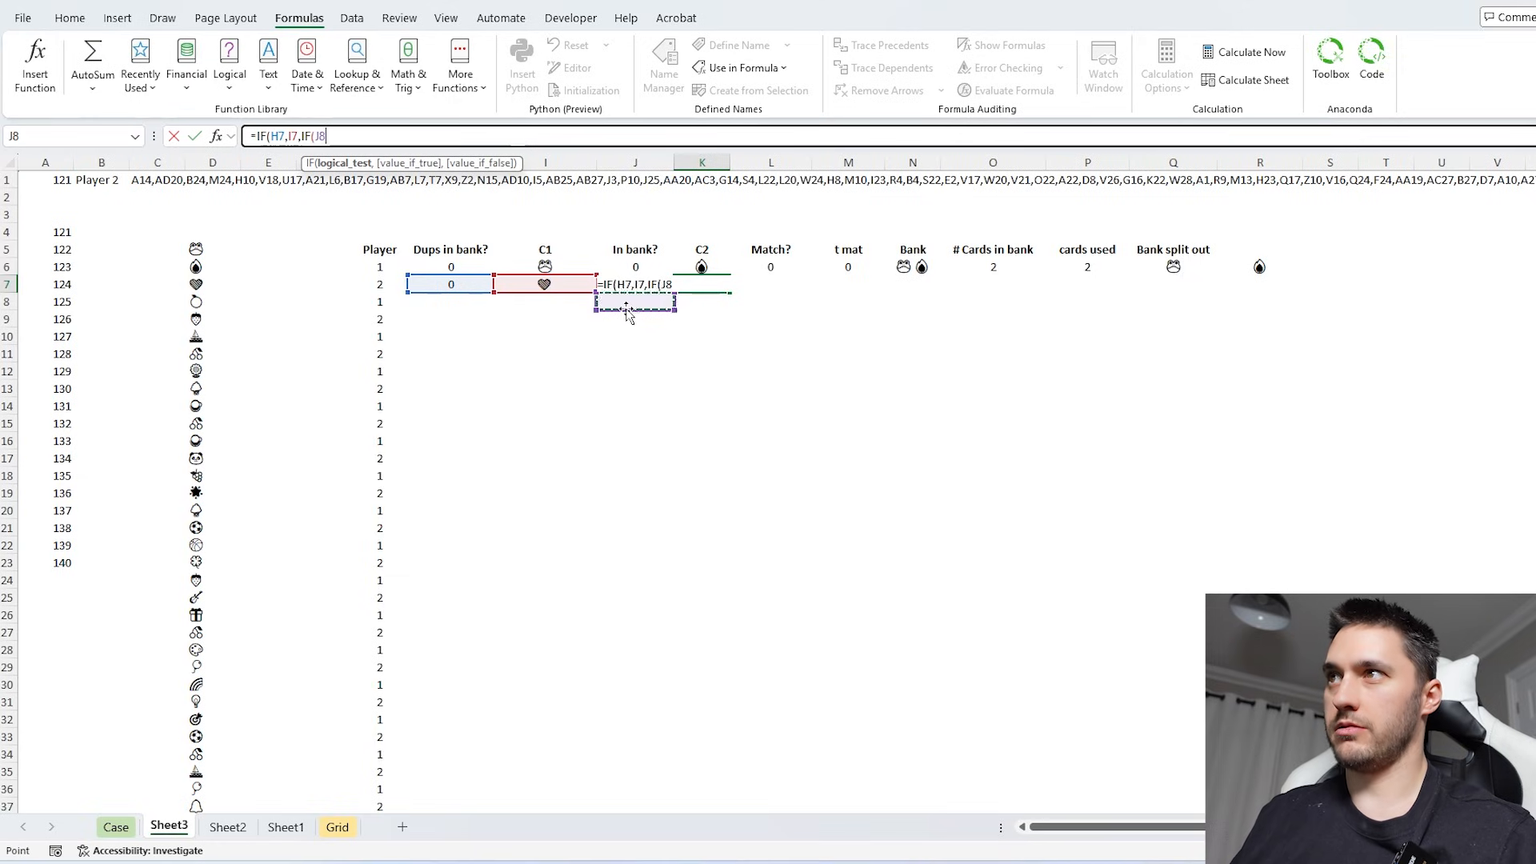
key(Up)
text(,)
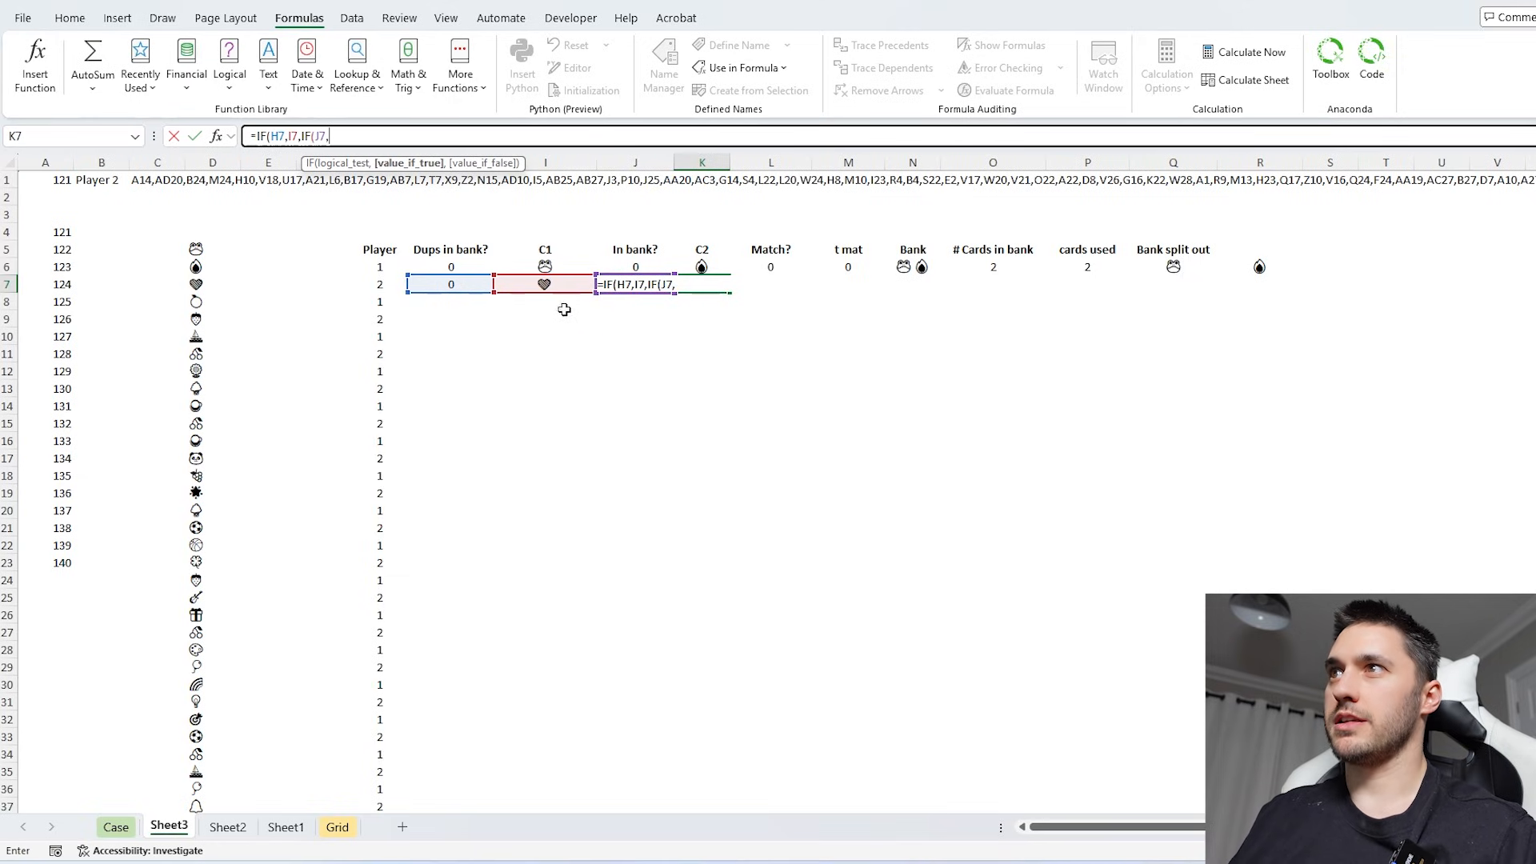
click(559, 287)
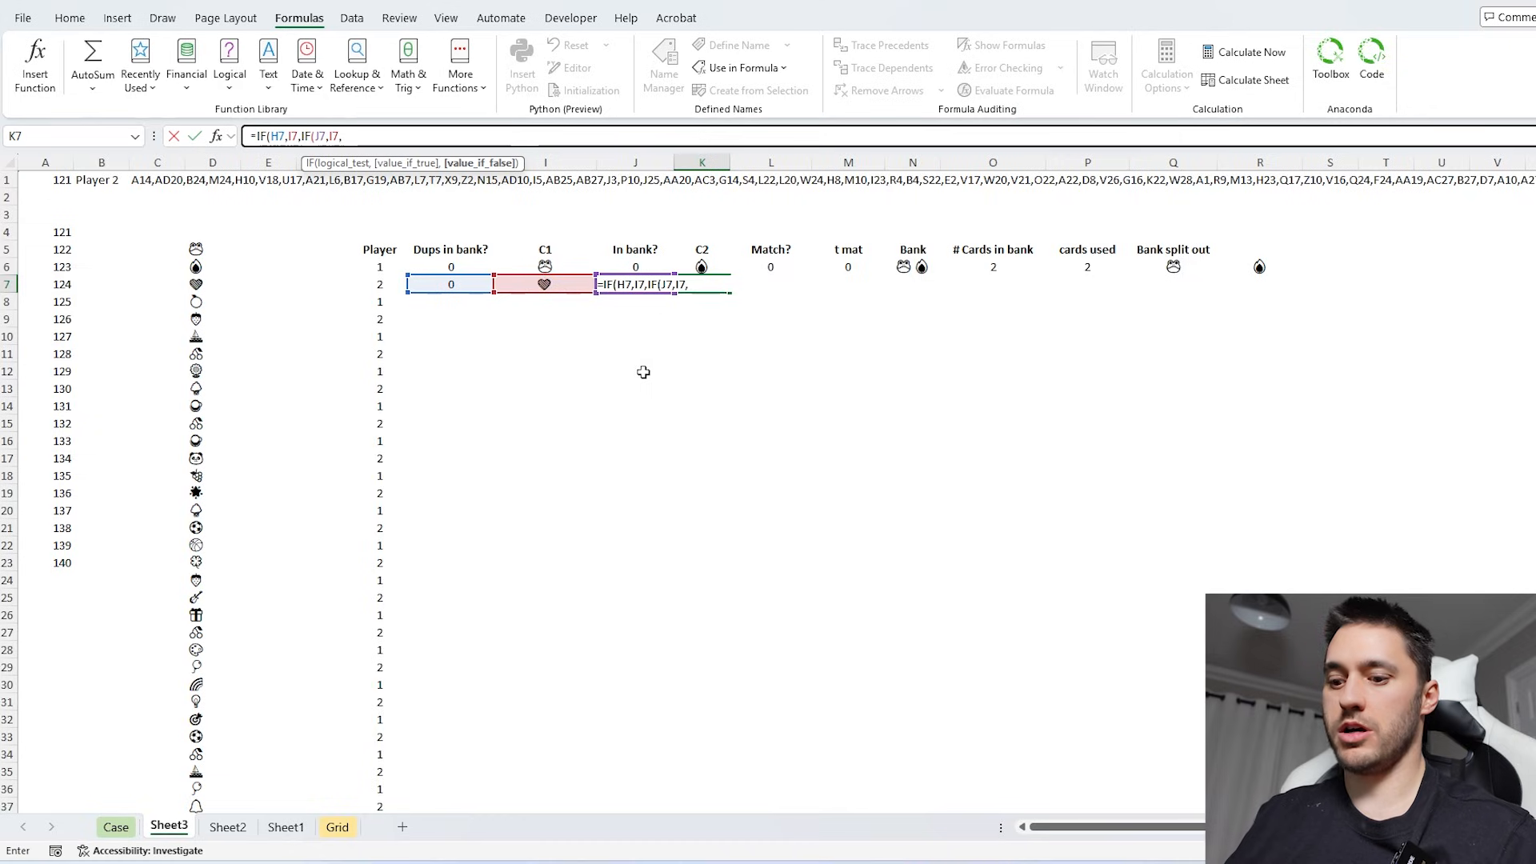
- Complete K7's formula with INDEX(D5#,P6+2) as the final false result, drawing the next unused card
text(,INDEX()
click(200, 250)
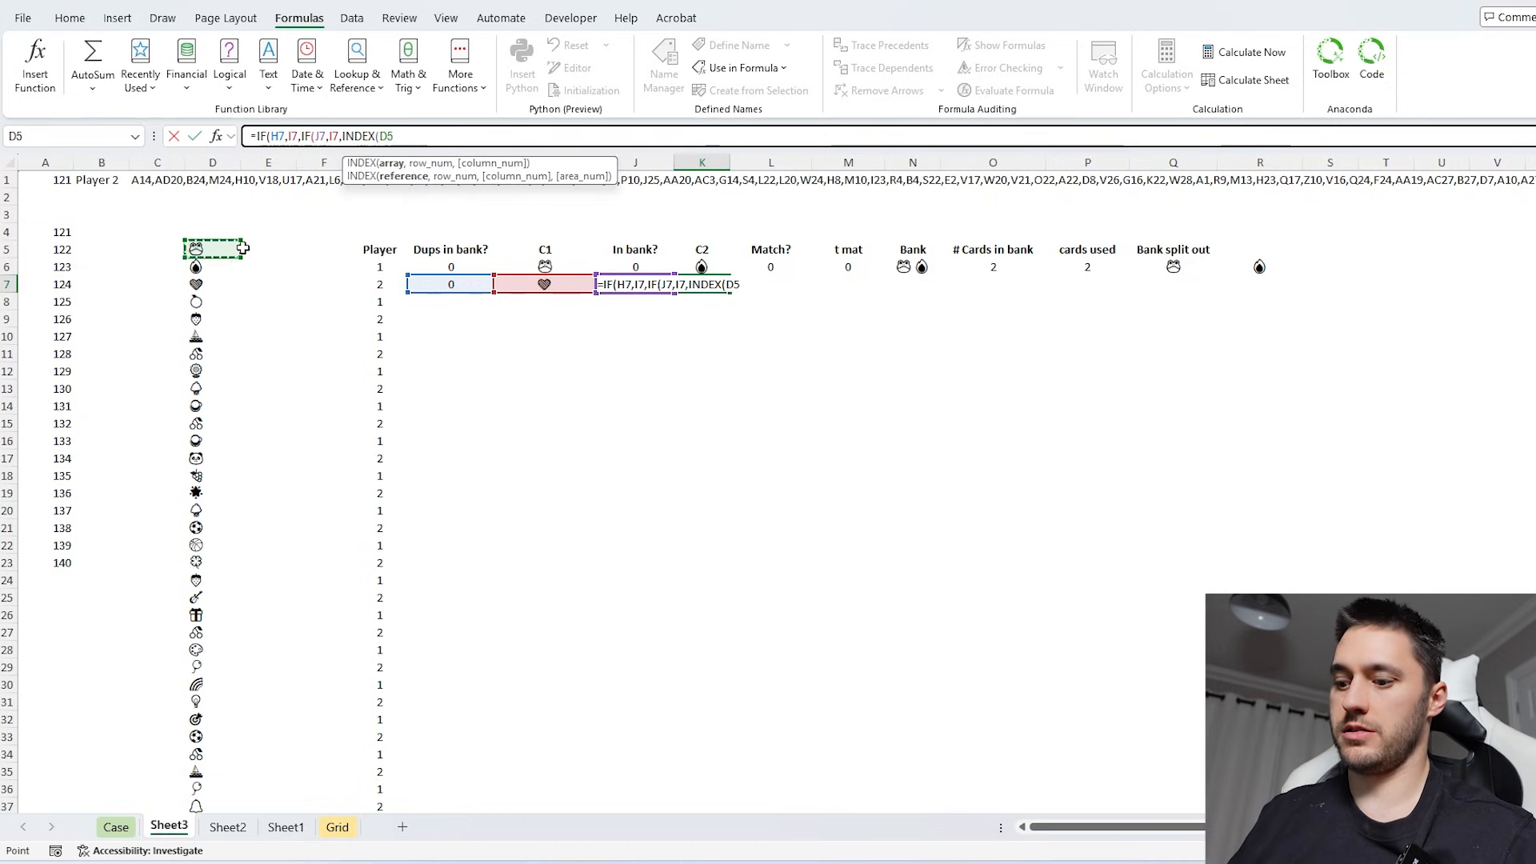
text(#,)
click(1054, 272)
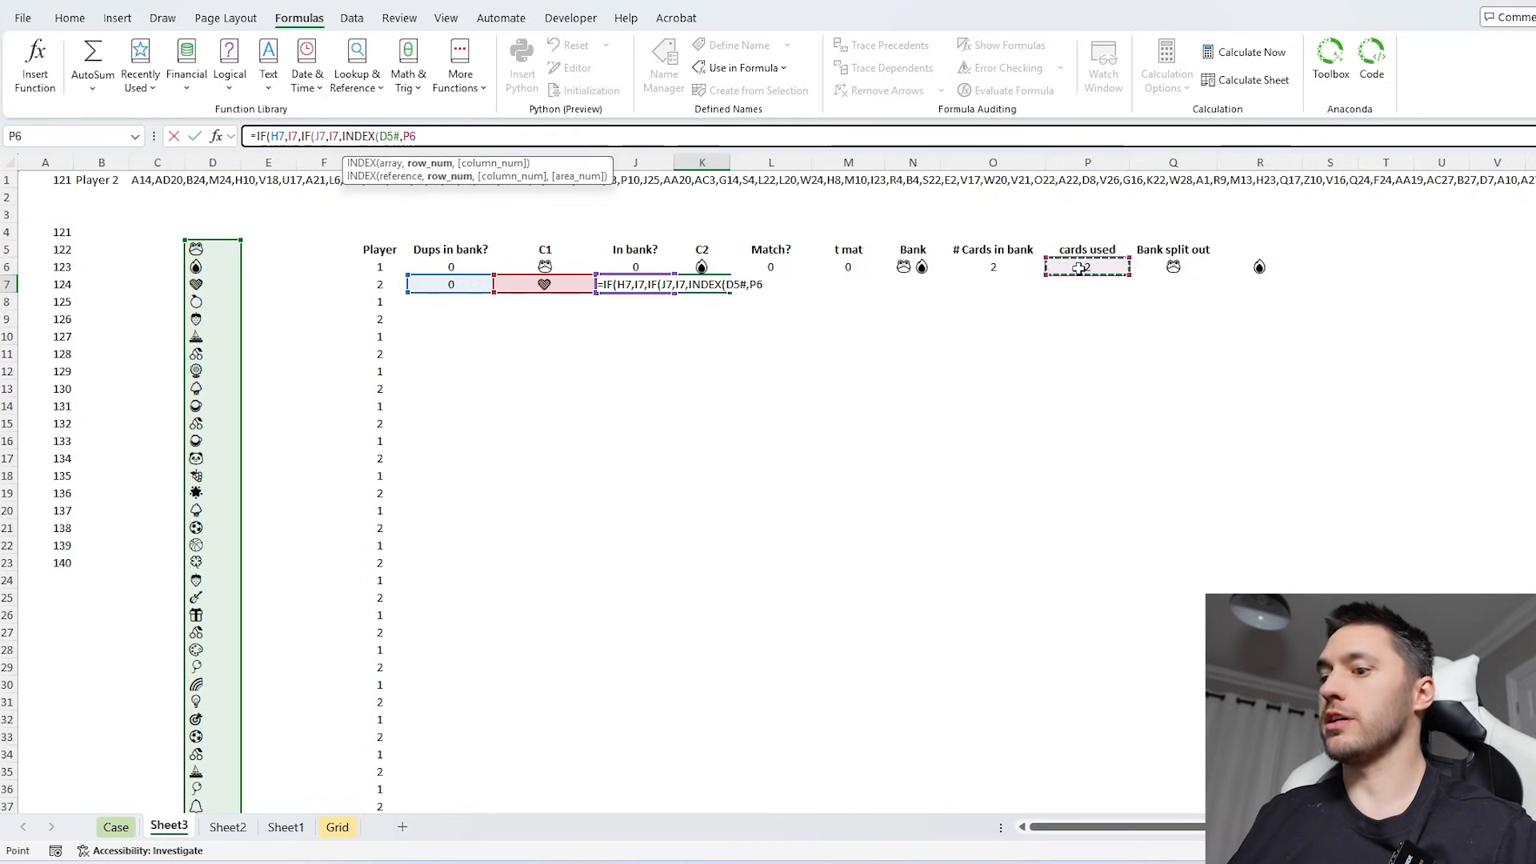
text(+2))))
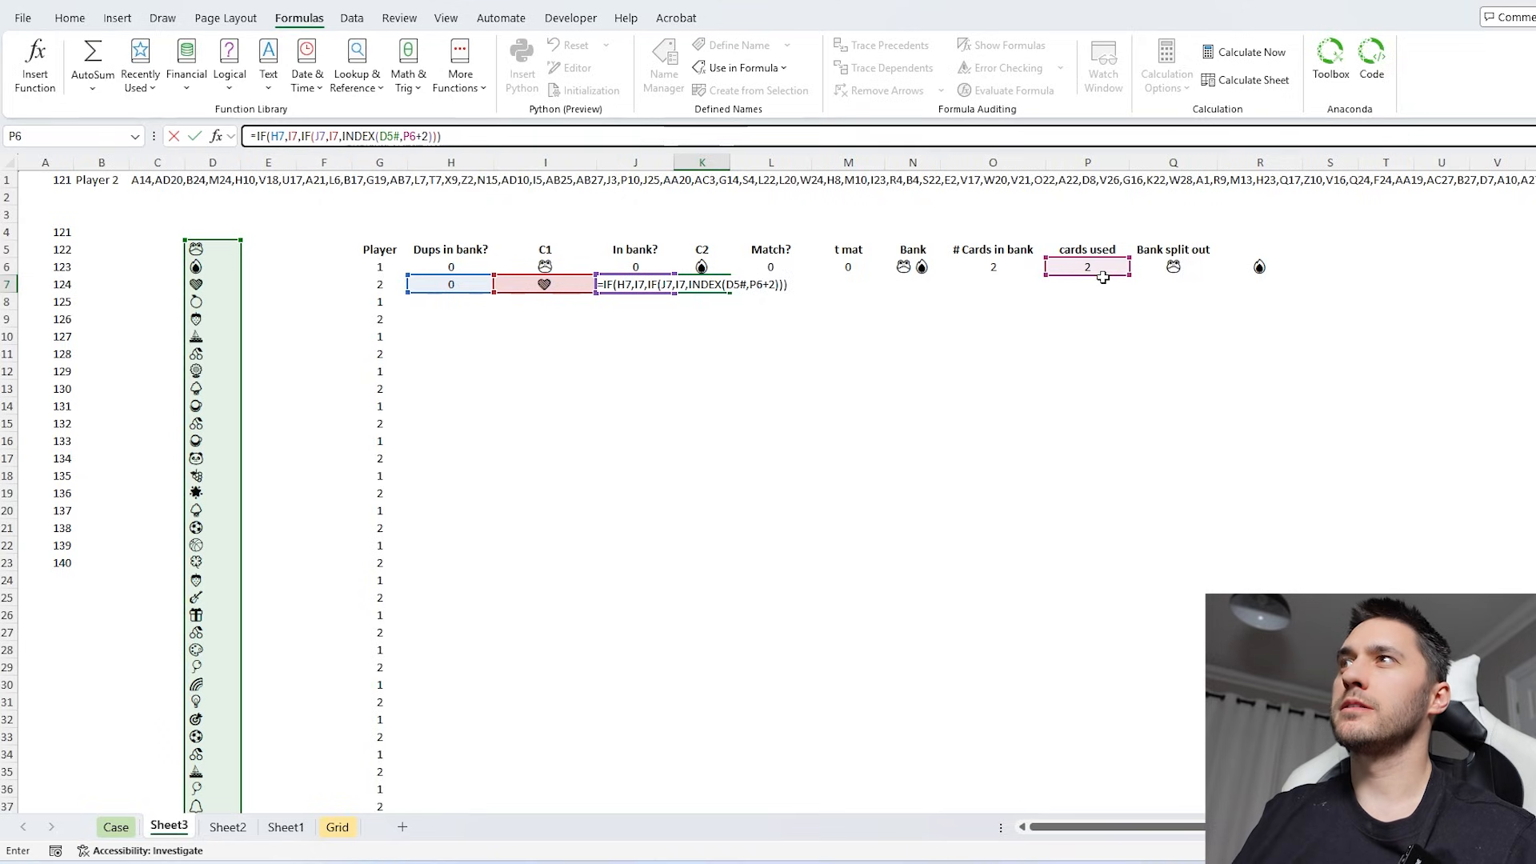
key(ctrl+Return)
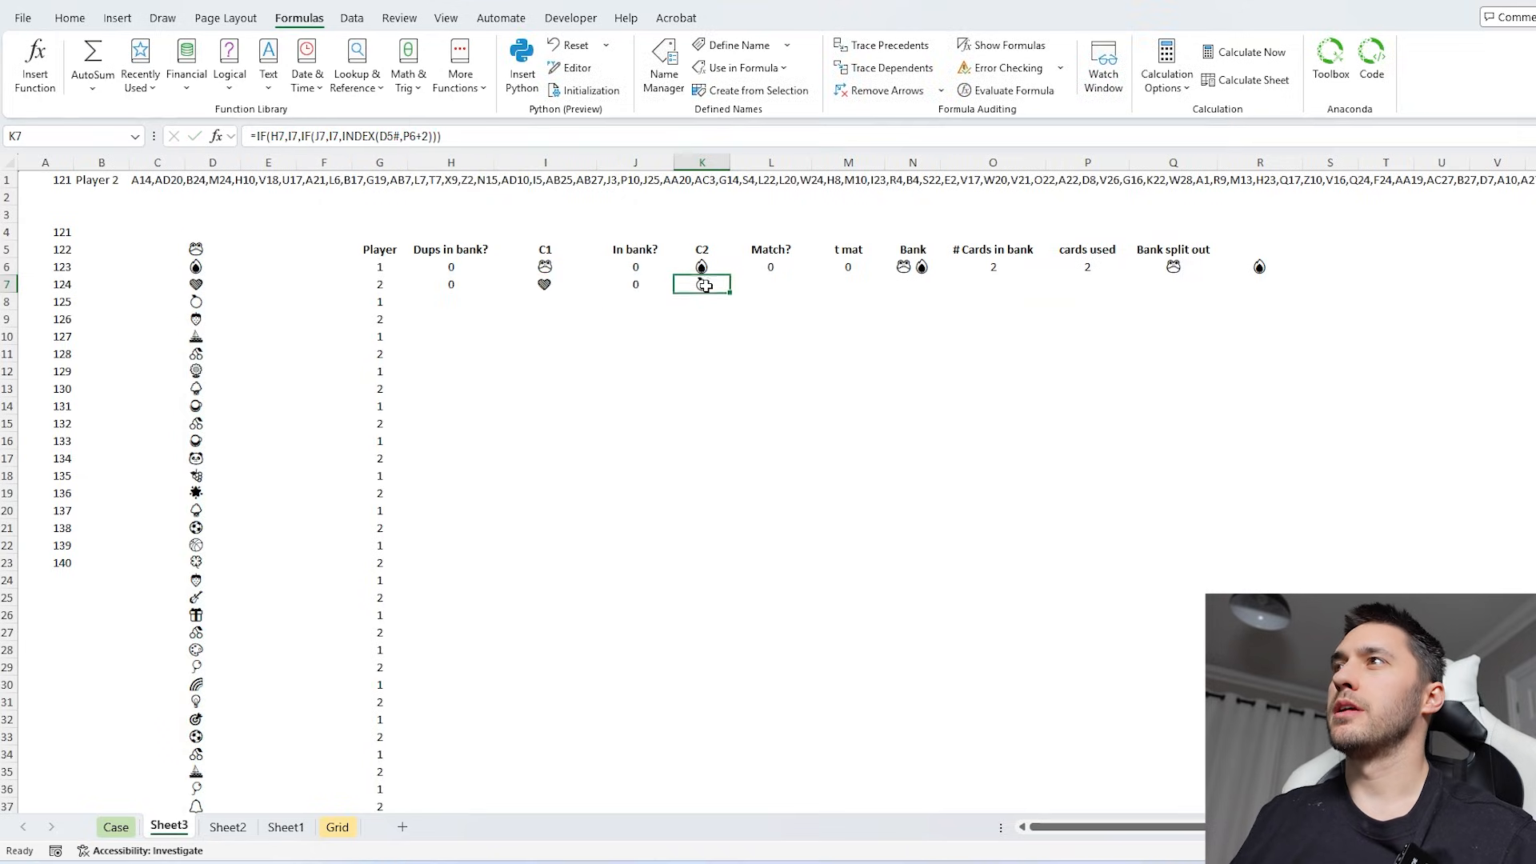
- Copy the Match? formula from L6 down to L7 and enter =L7+M6 in M7 as the running match total
click(770, 268)
drag(811, 275, 811, 292)
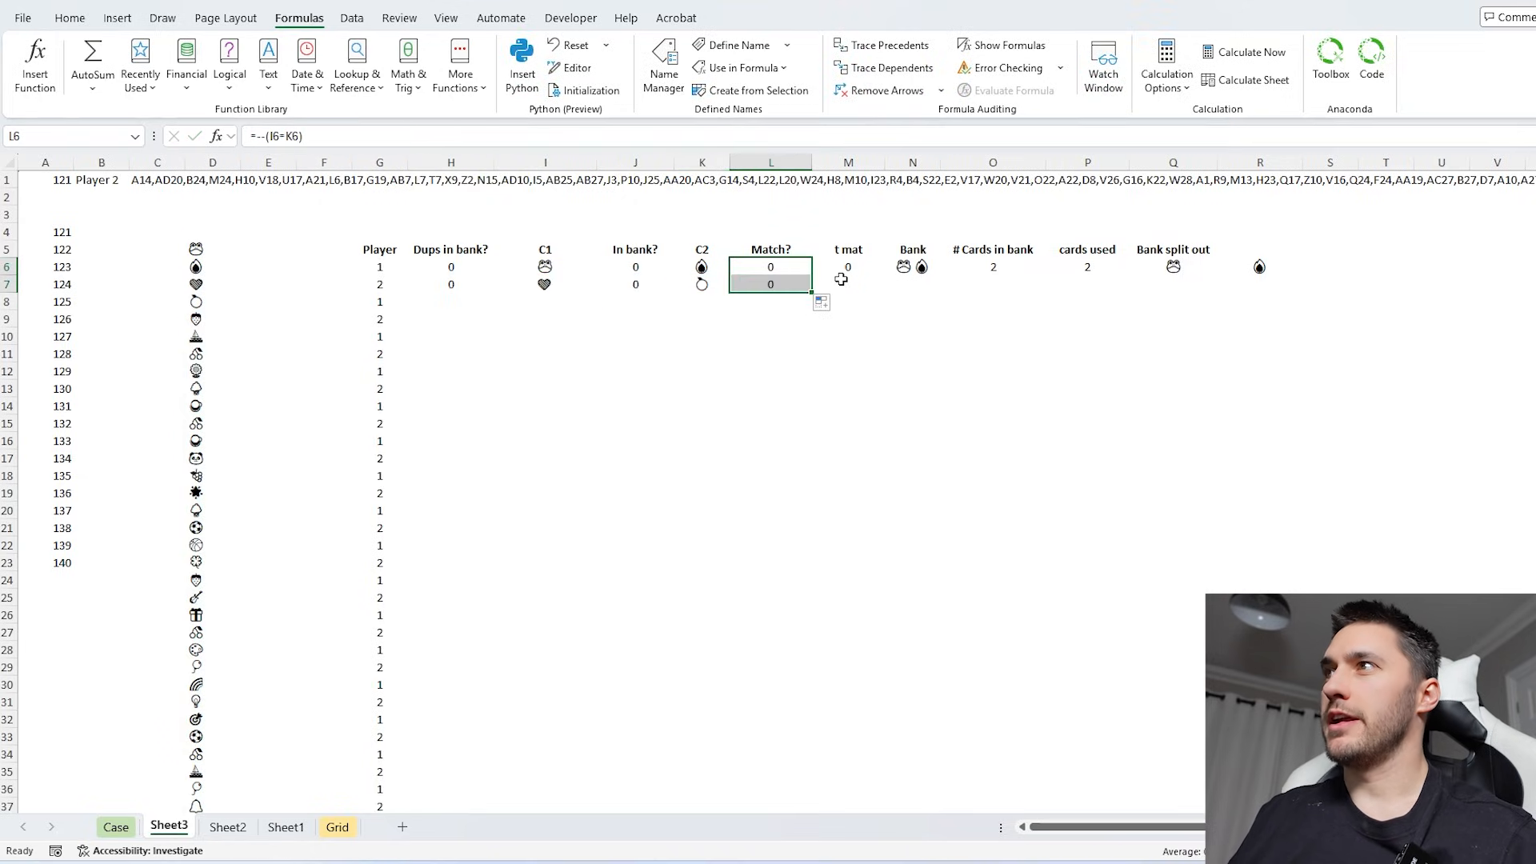
click(843, 282)
text(=)
key(Left)
text(+)
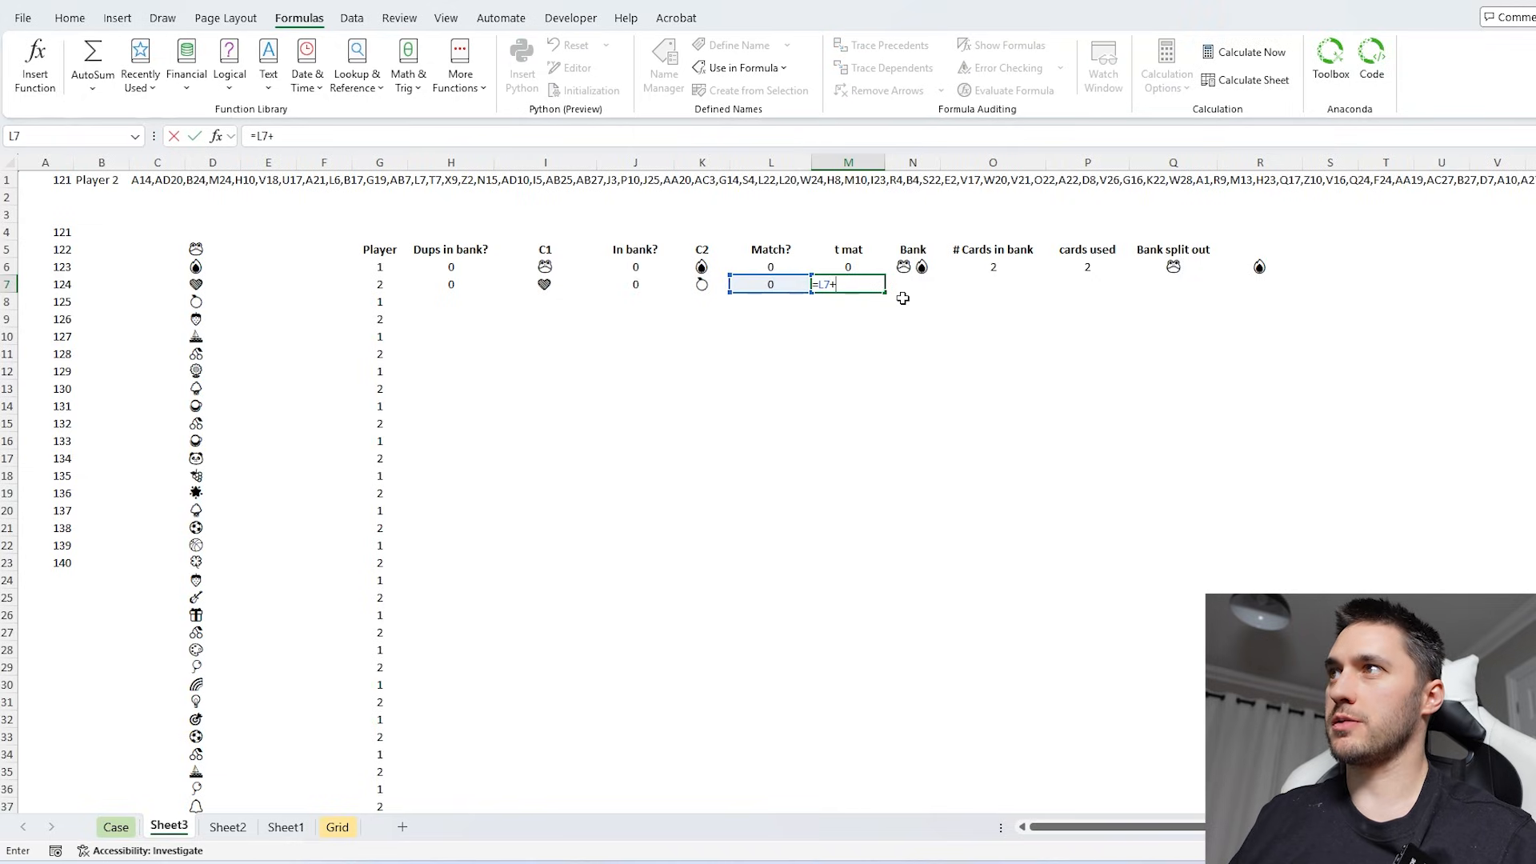
key(Up)
key(Return)
- Begin the second turn's Bank formula in N7 with =IF(H7,SUBSTITUTE(N6,I7,""), to remove a matched duplicate from the previous bank
click(933, 281)
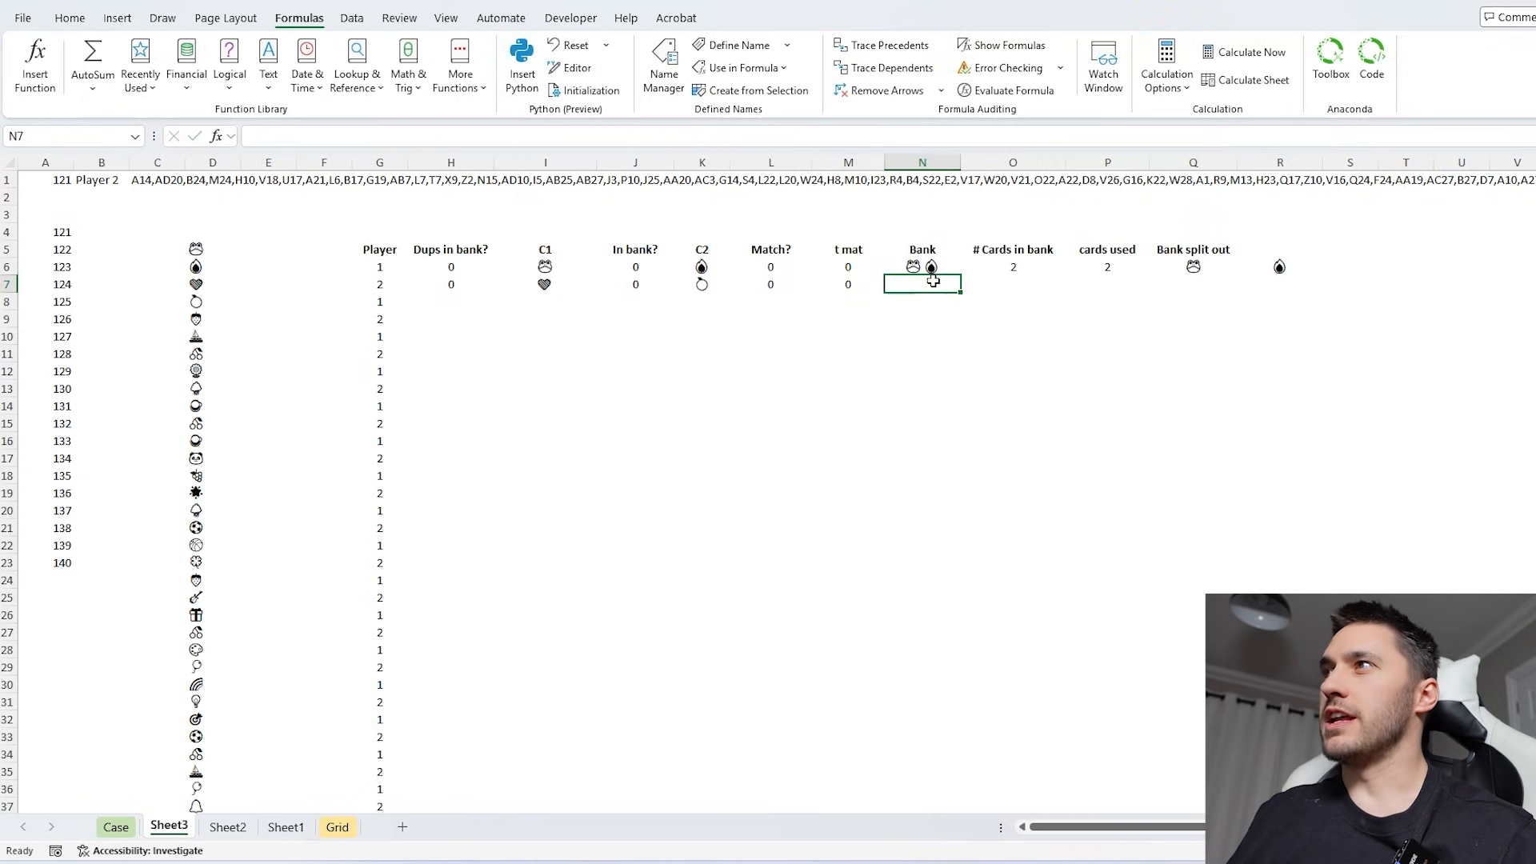
text(=)
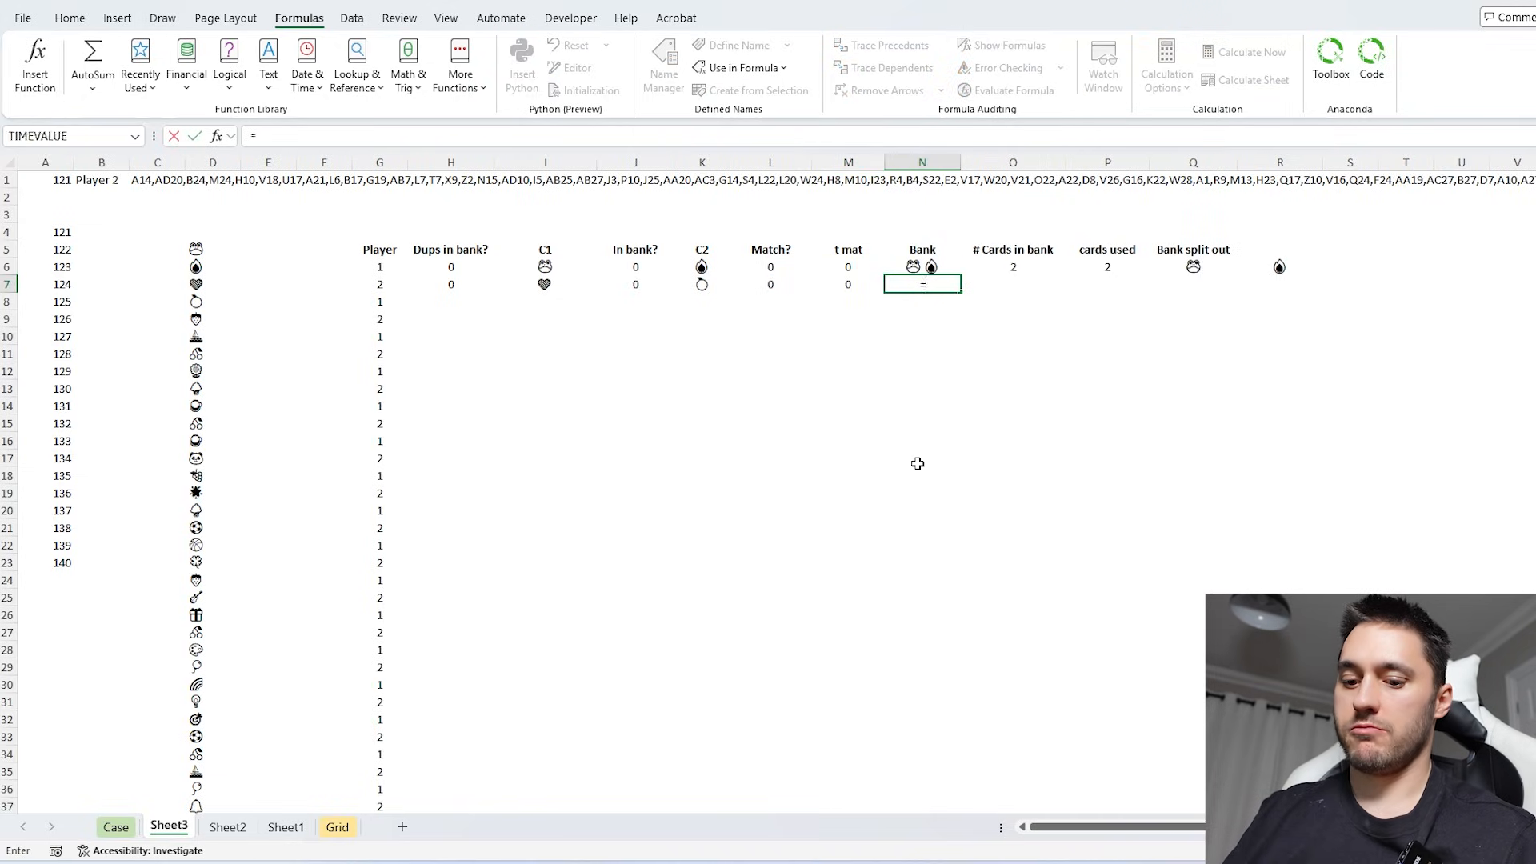
text(IF()
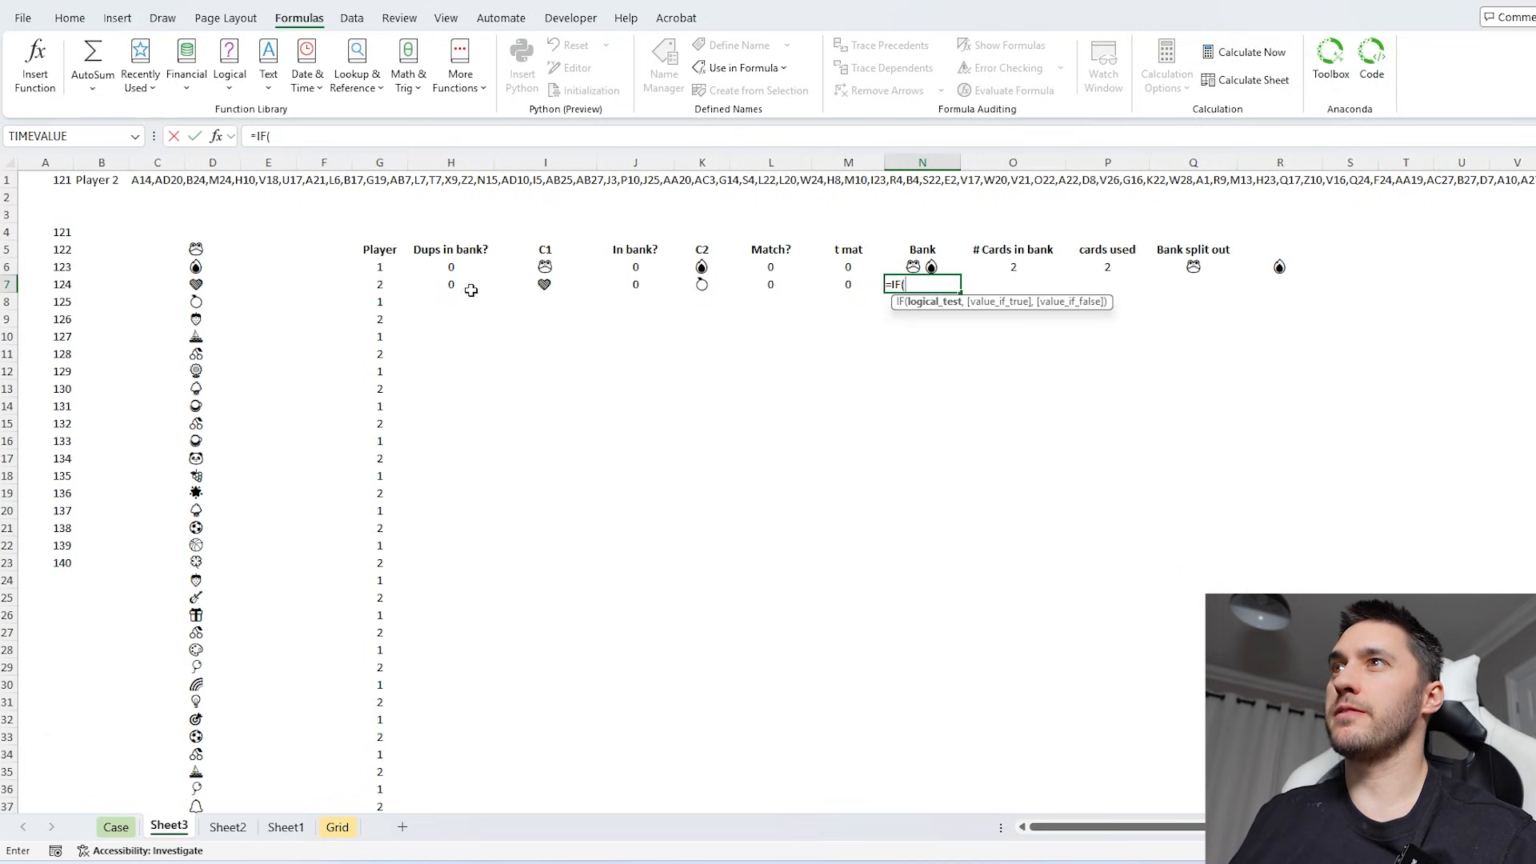
click(449, 282)
text(,sub)
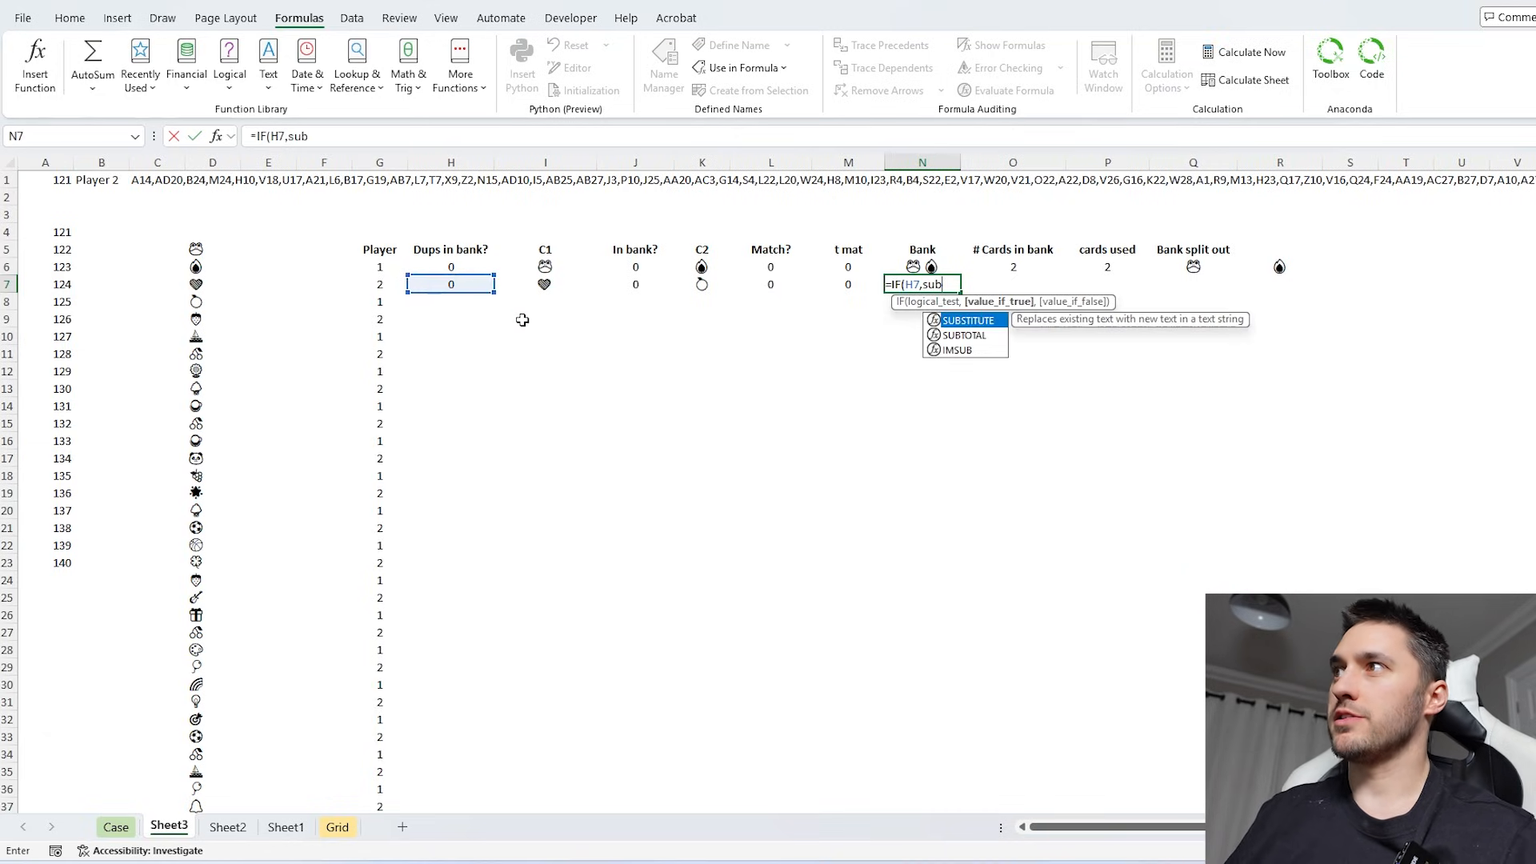
key(Tab)
click(922, 267)
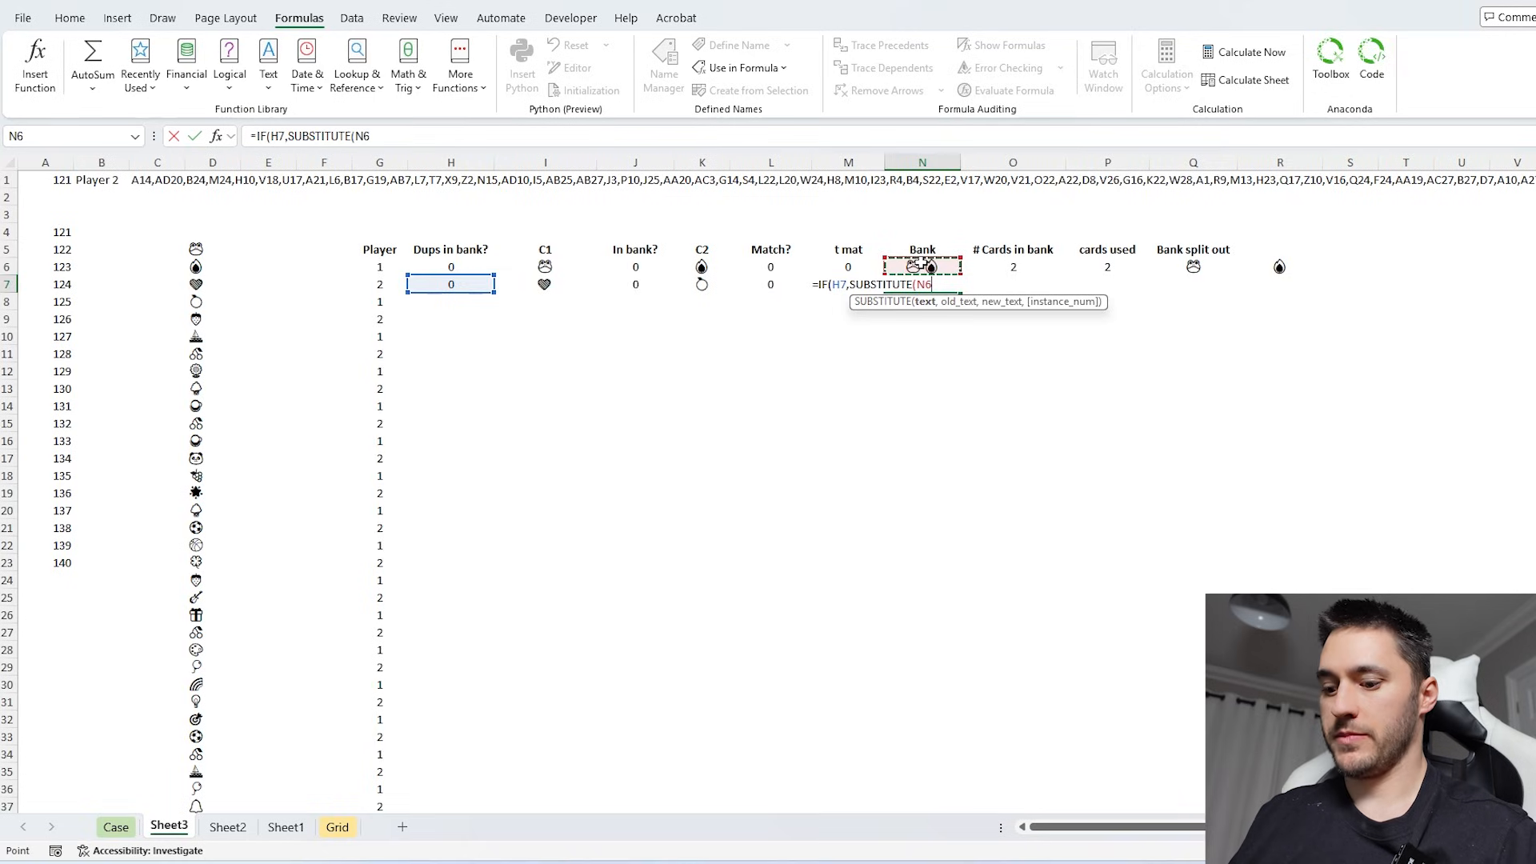
text(,)
click(562, 284)
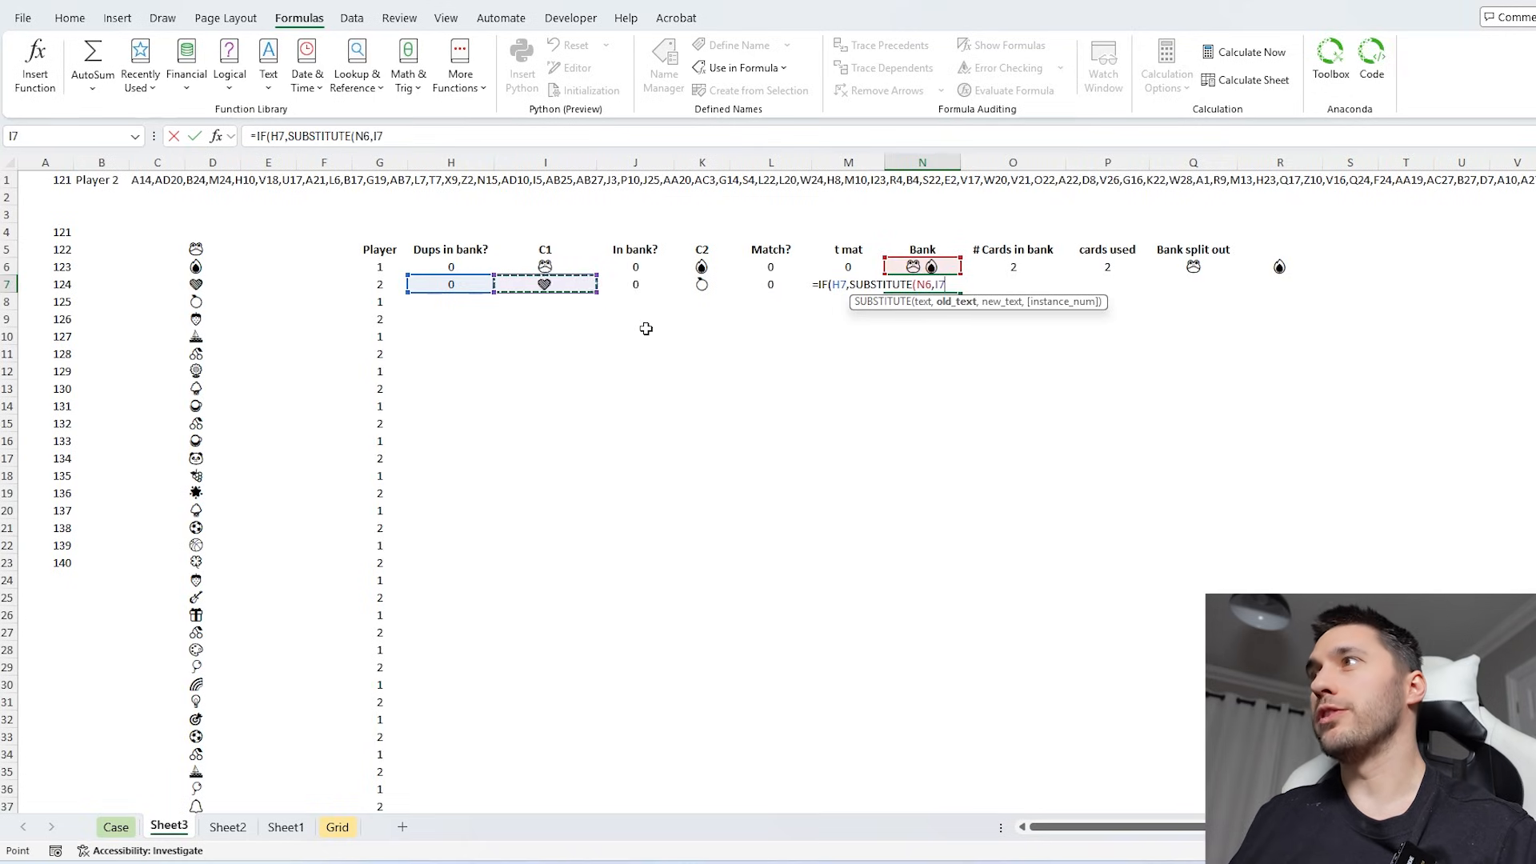
text(,)
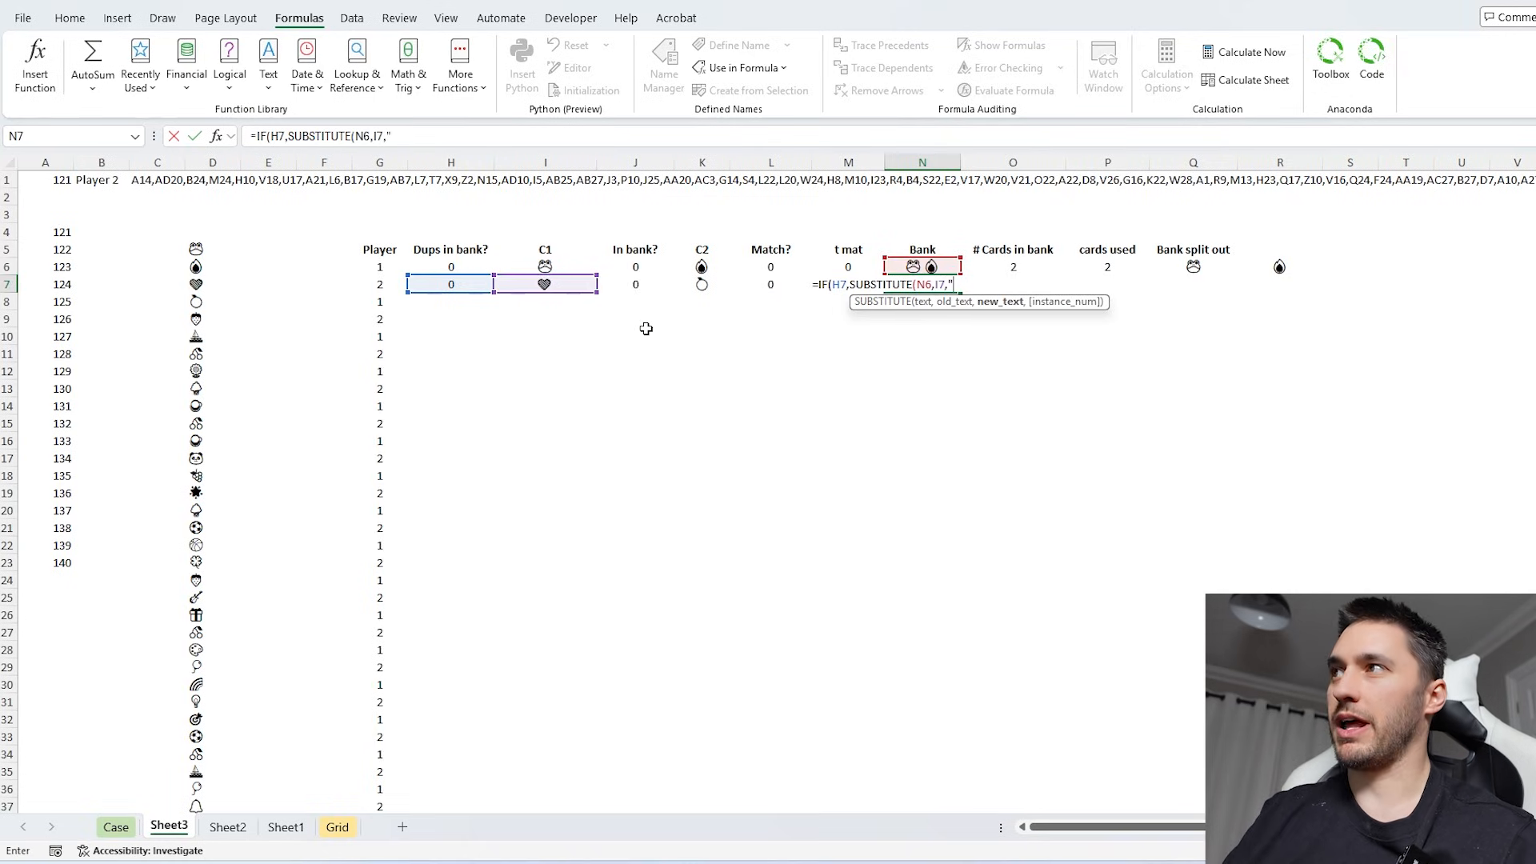
text(""))
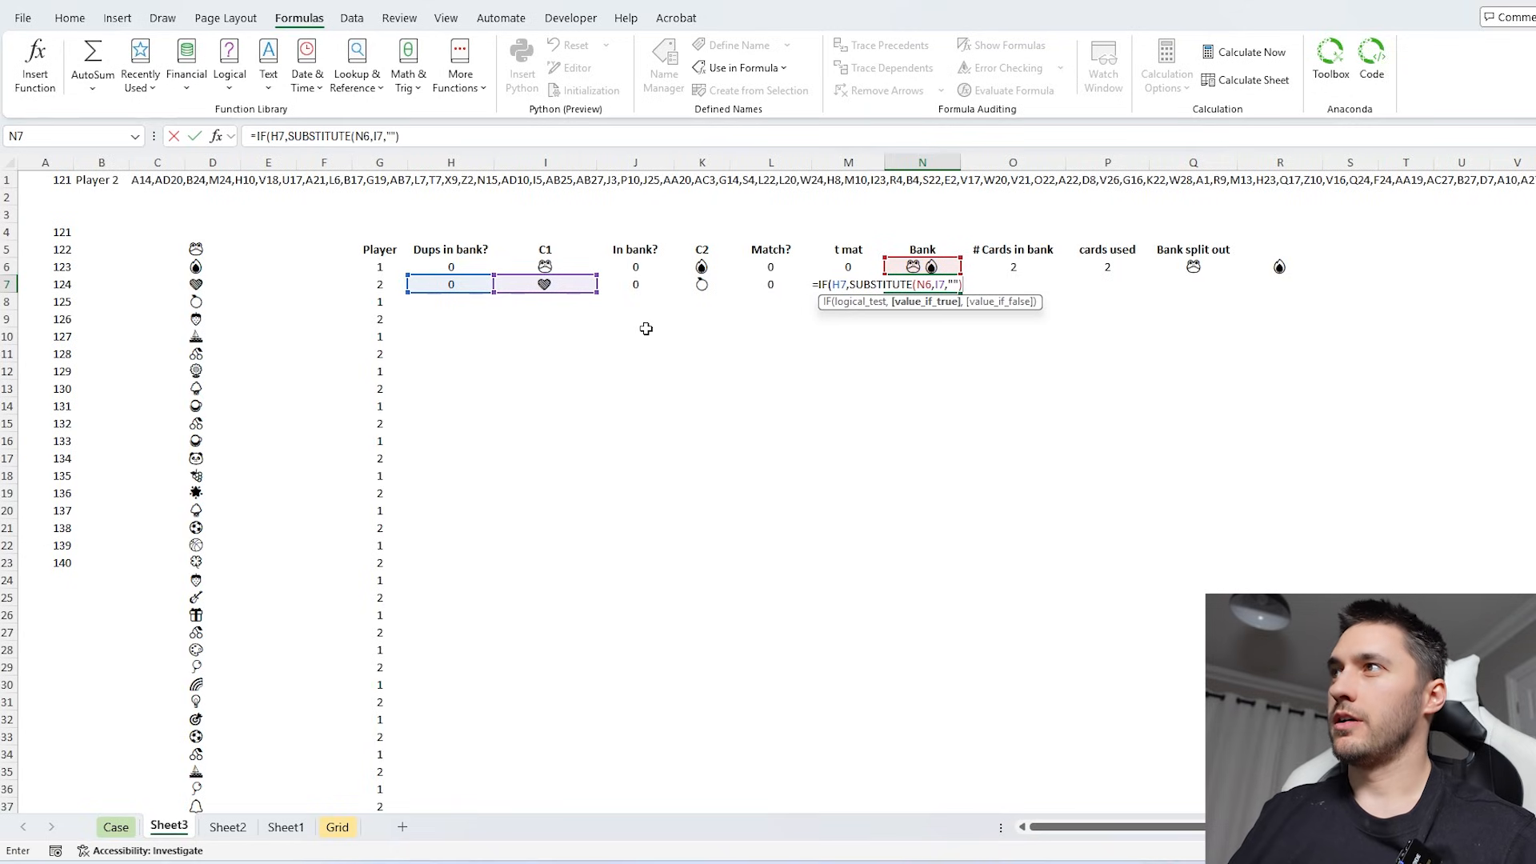
text(,IF()
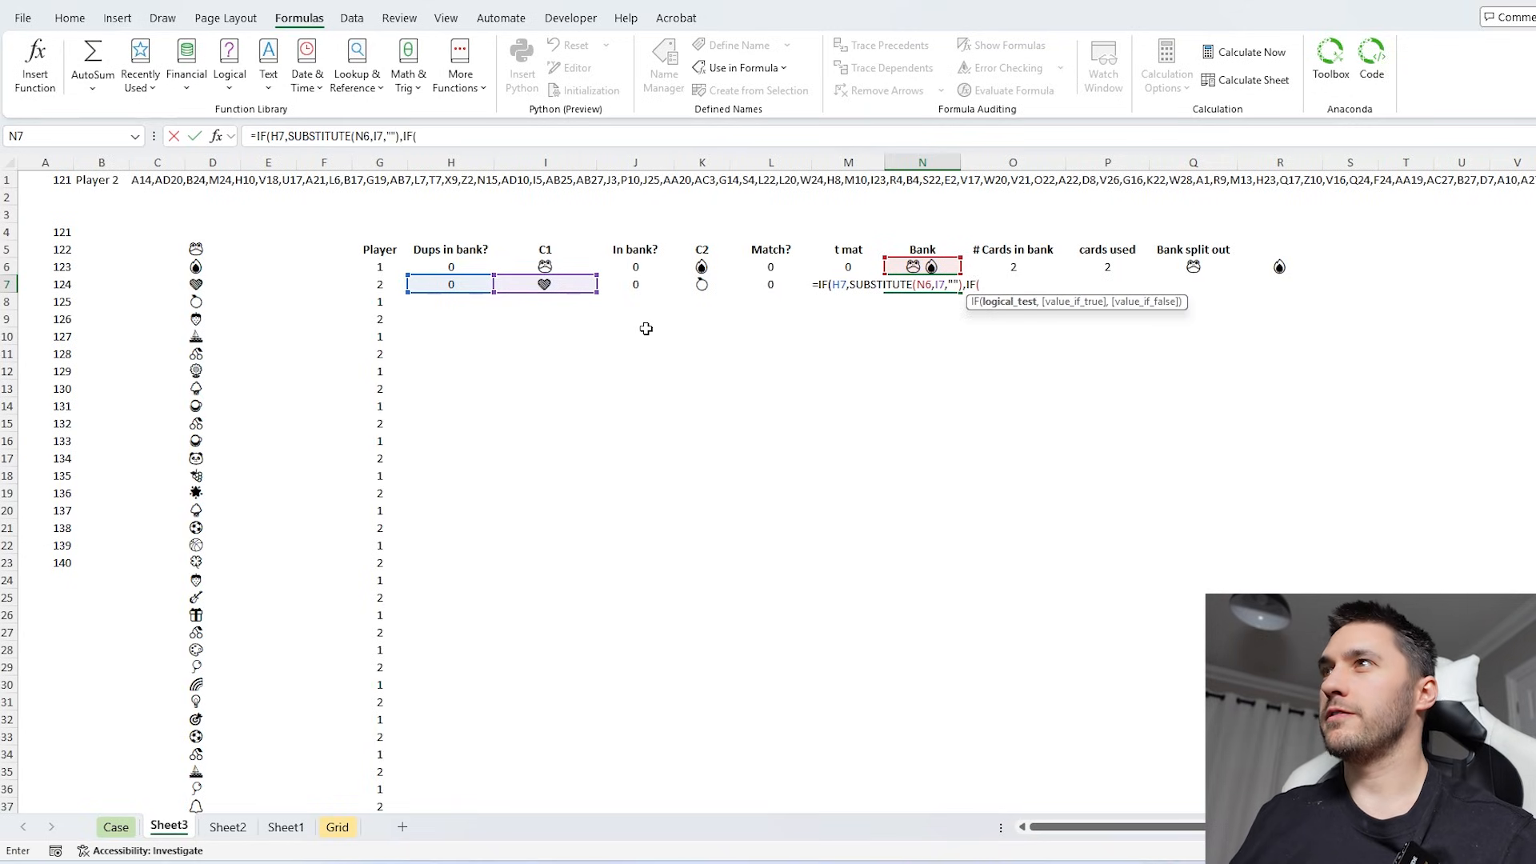
- Nest IF(J7,SUBSTITUTE(N6,I7,""), in N7's formula to remove the C1 card when it was already in the bank
click(633, 284)
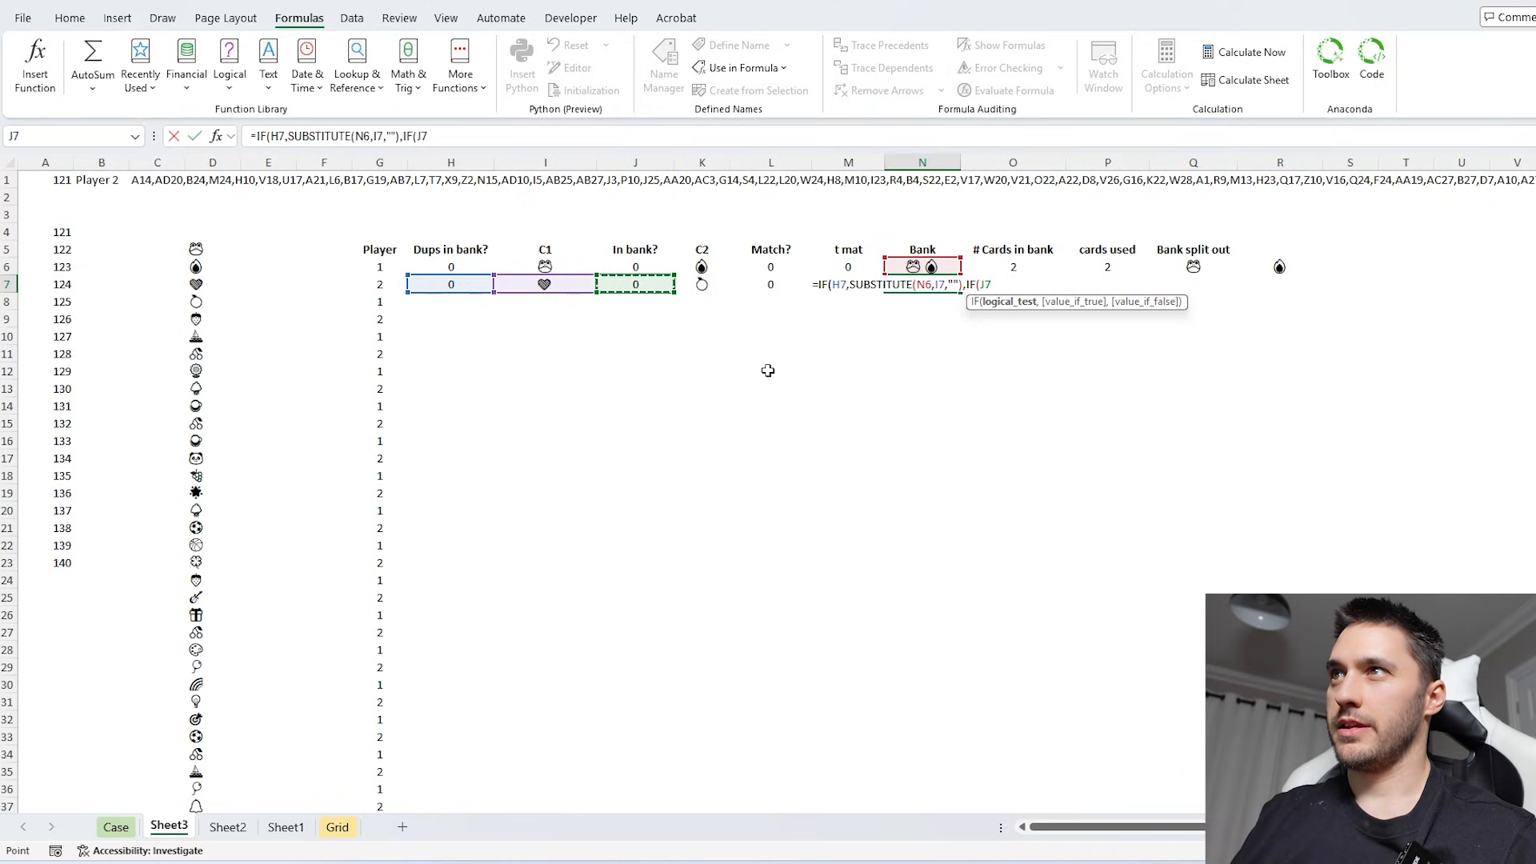
text(,SUBSTITUTE()
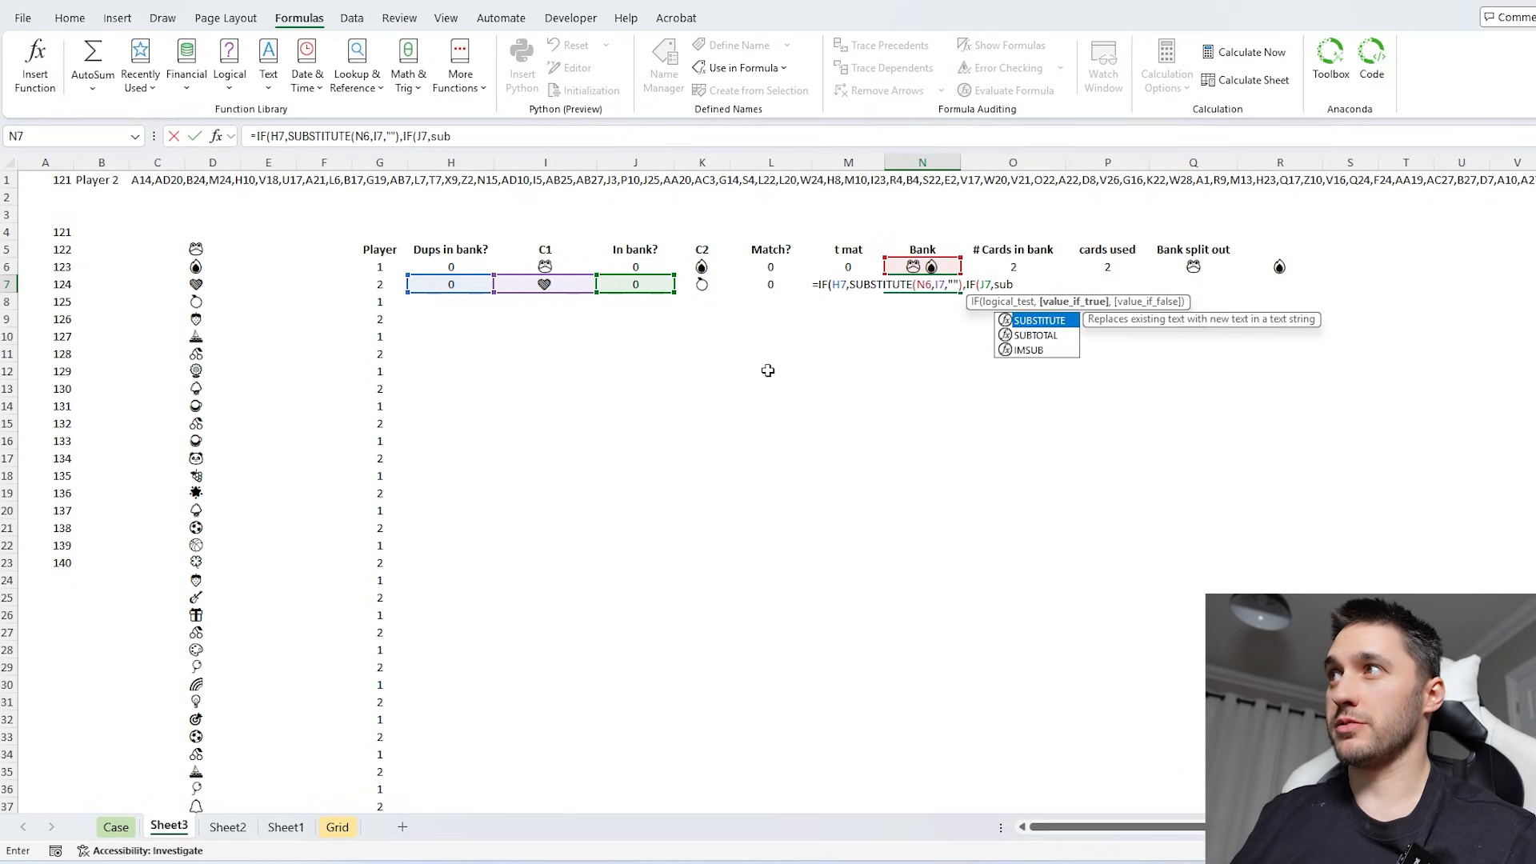
click(910, 266)
text(,)
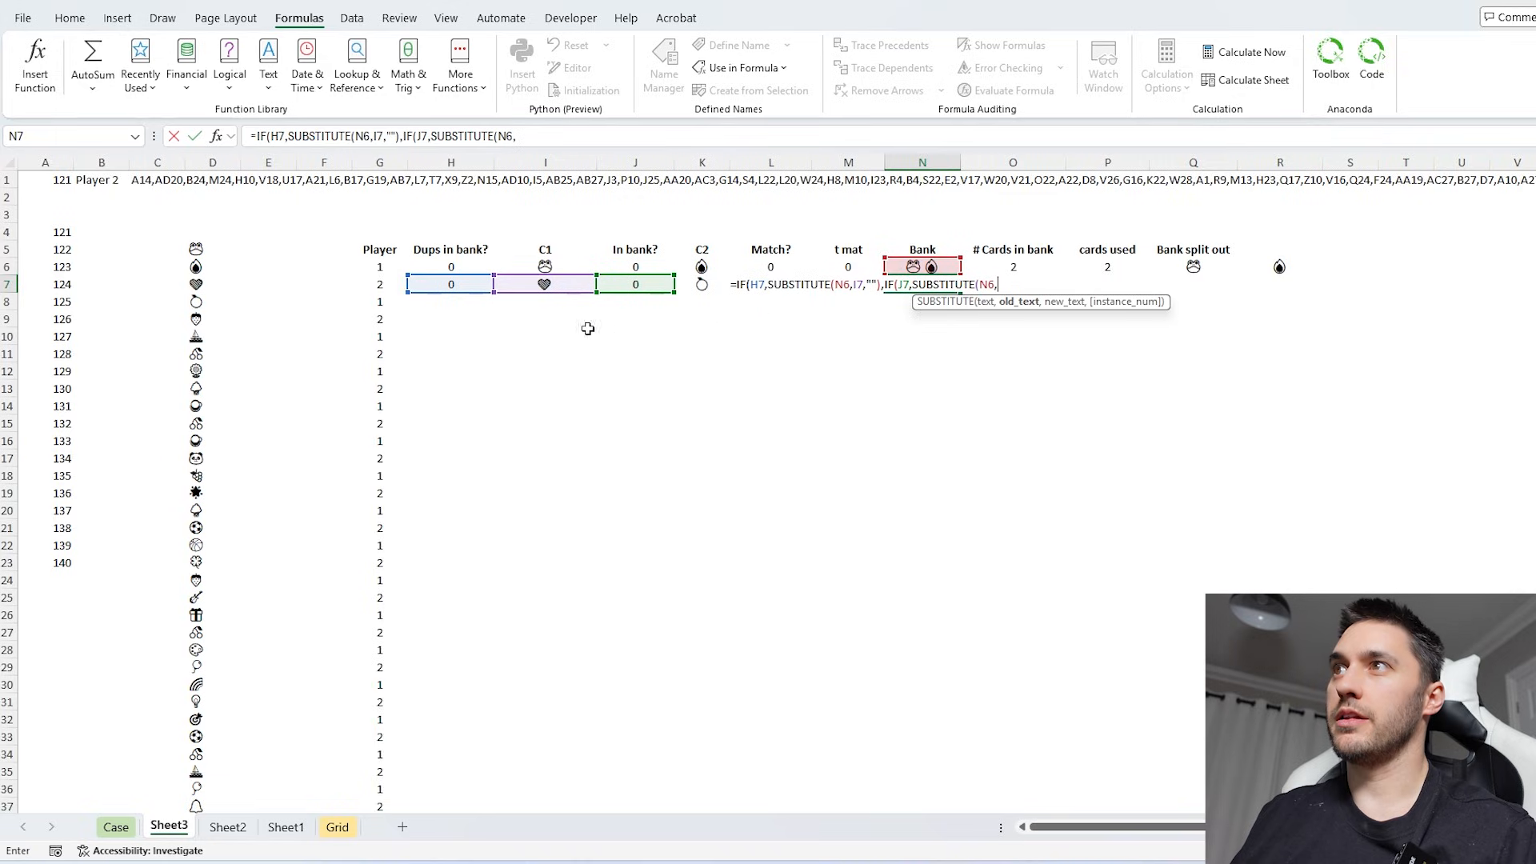
click(538, 283)
text(,)
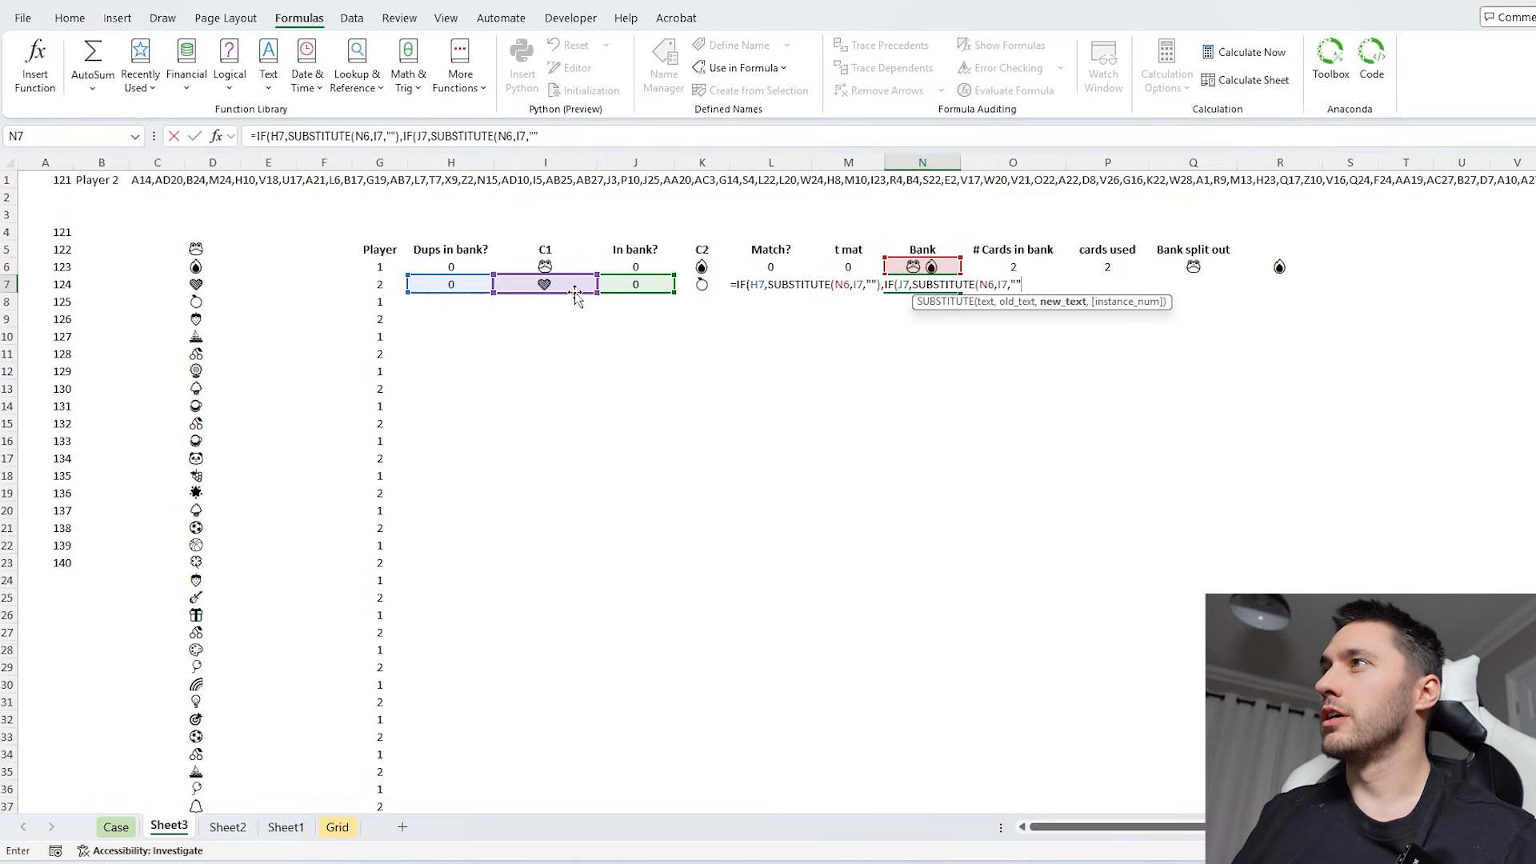
text(""))
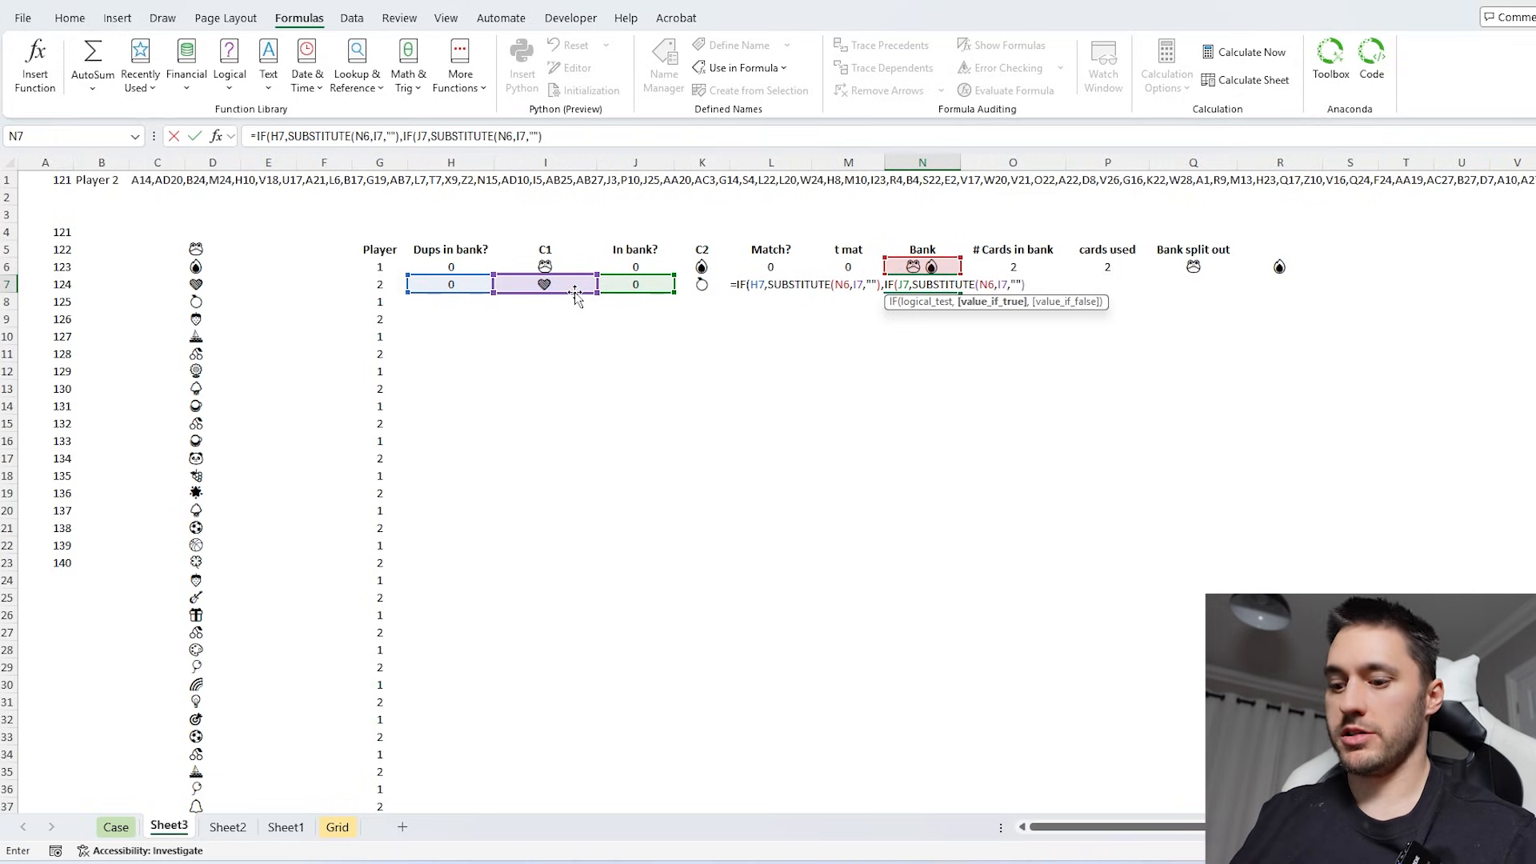
text(,)
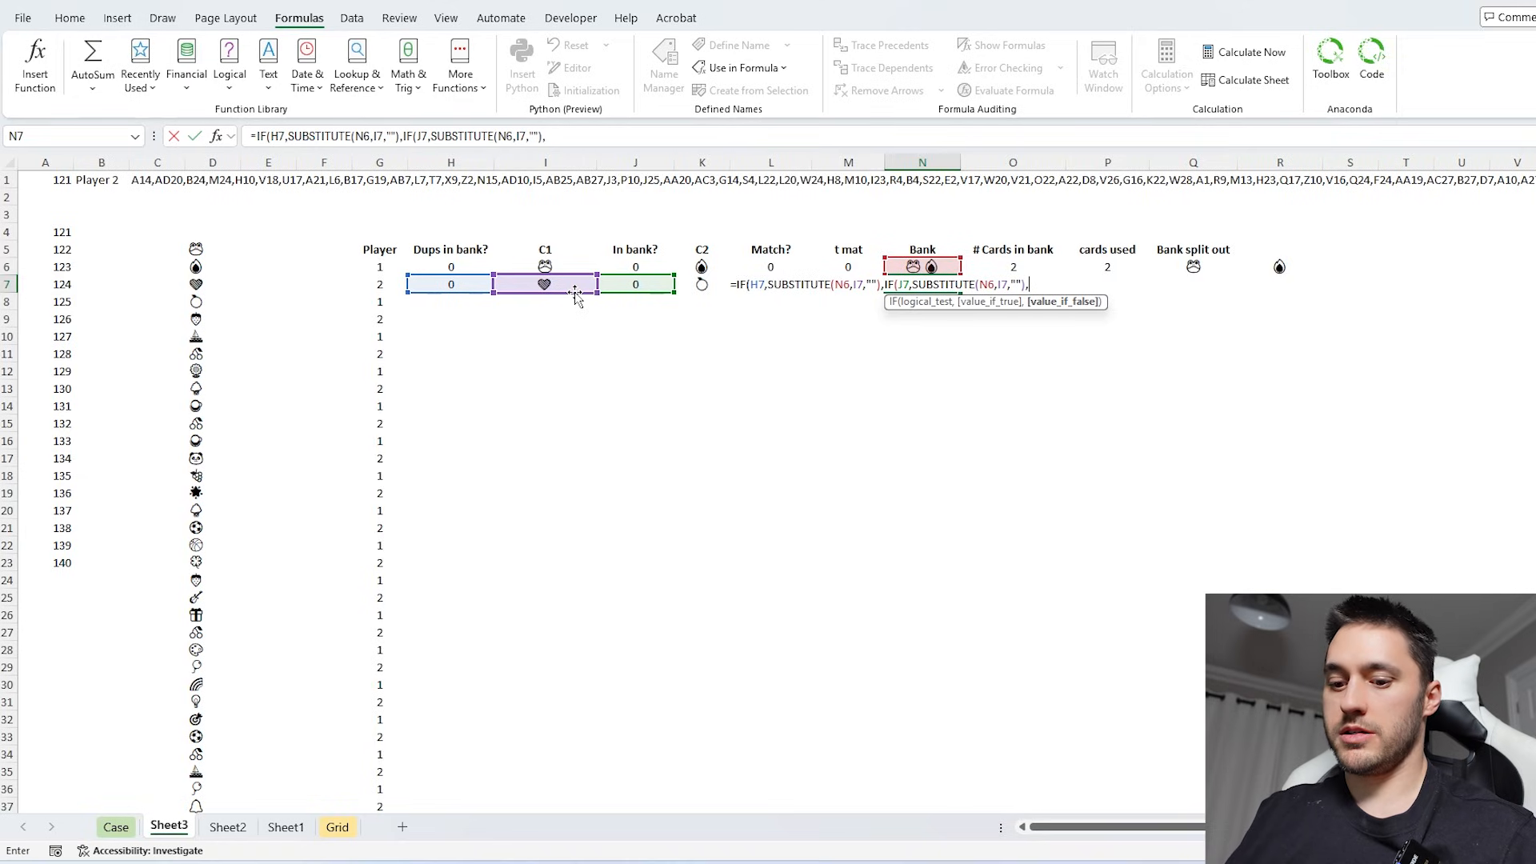
text(IF()
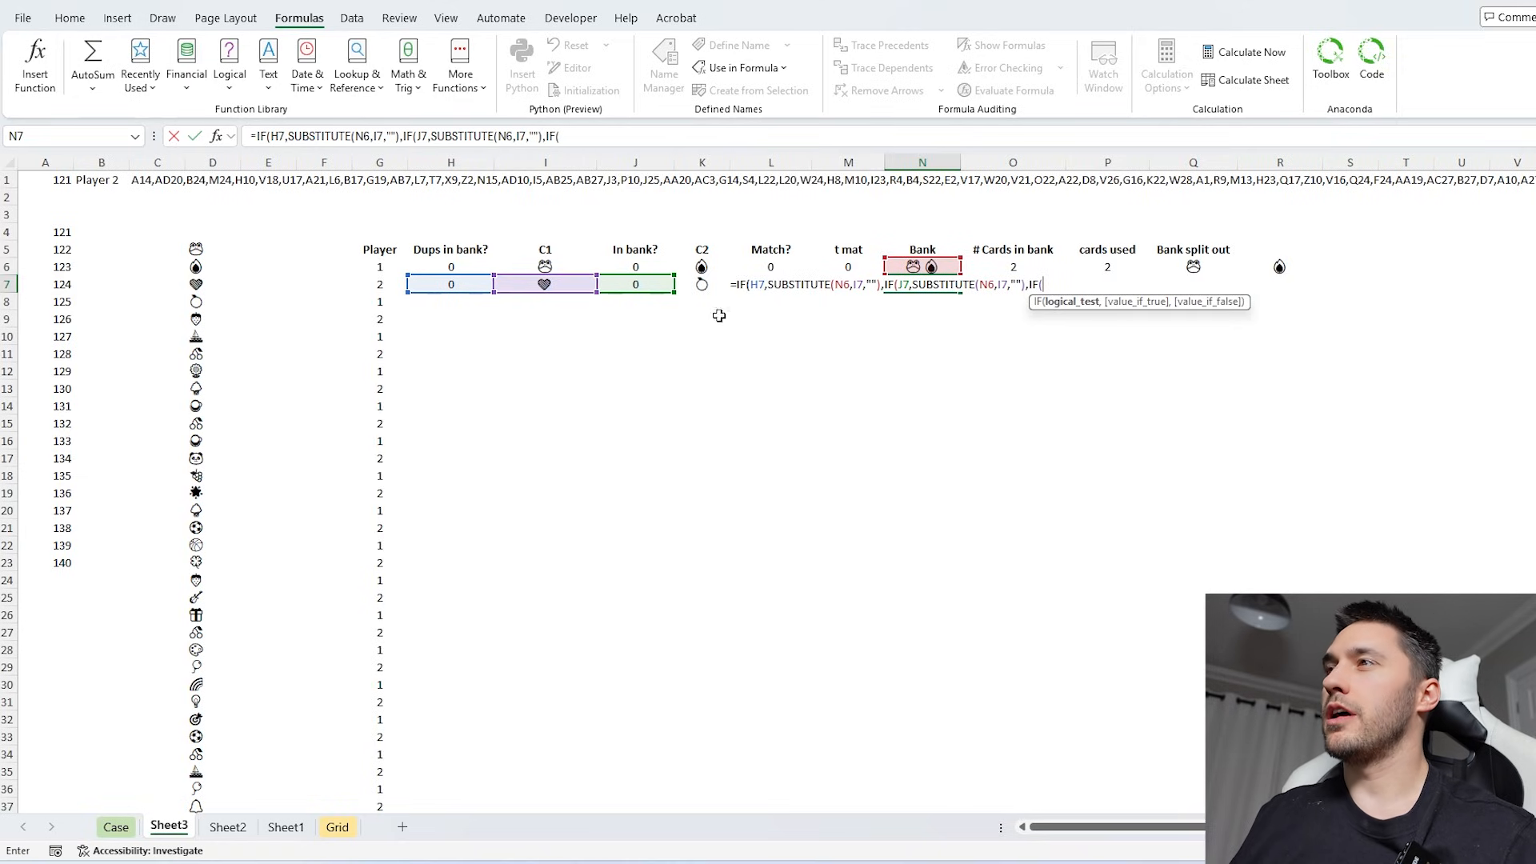
- Nest IF(L7,N6, in N7's Bank formula to keep the previous bank when the two drawn cards match
click(776, 305)
key(Up)
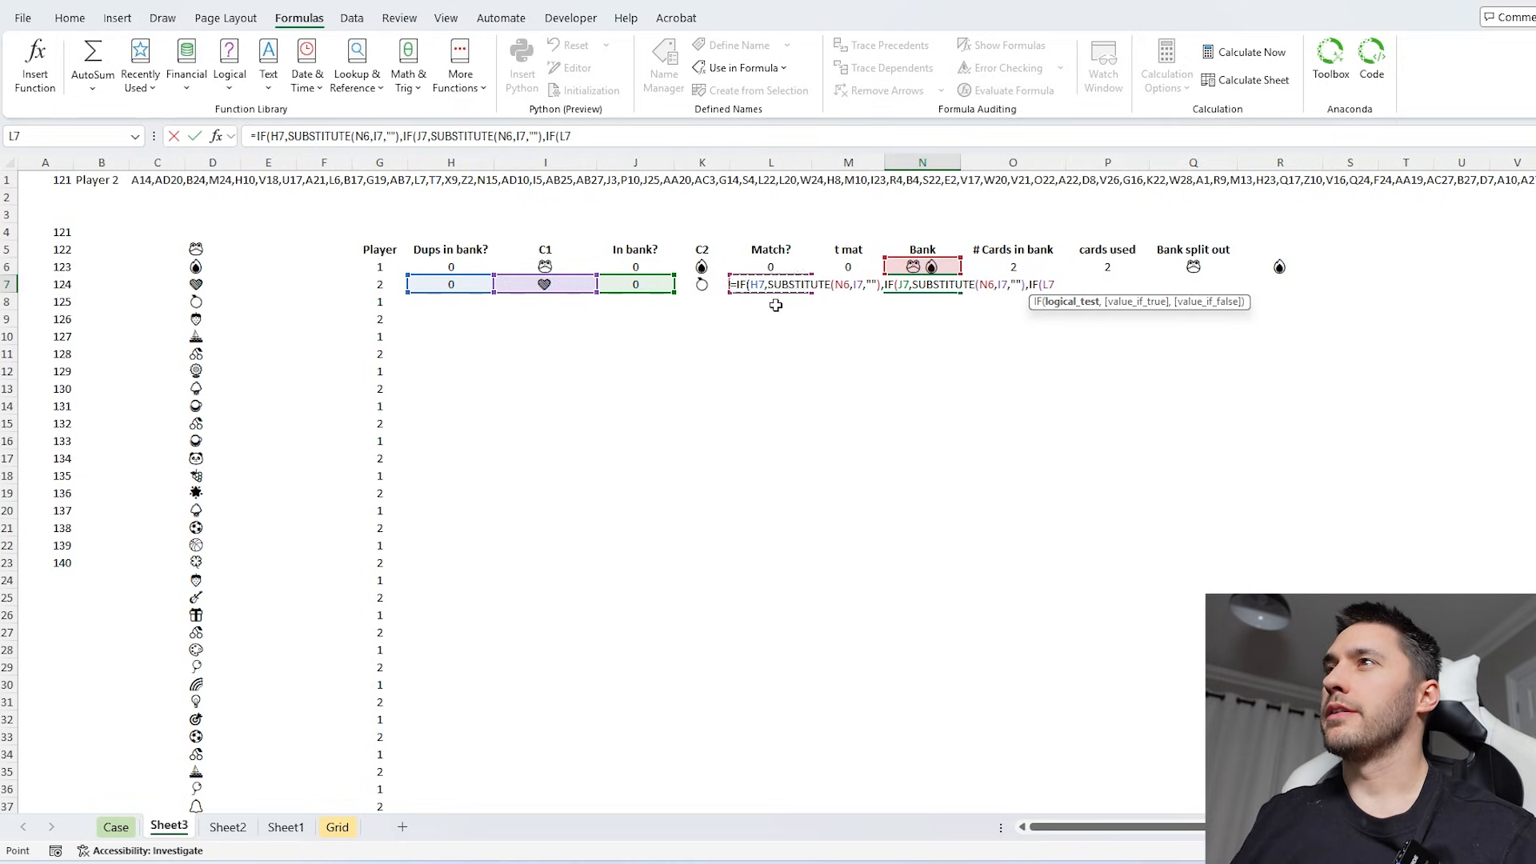
text(,)
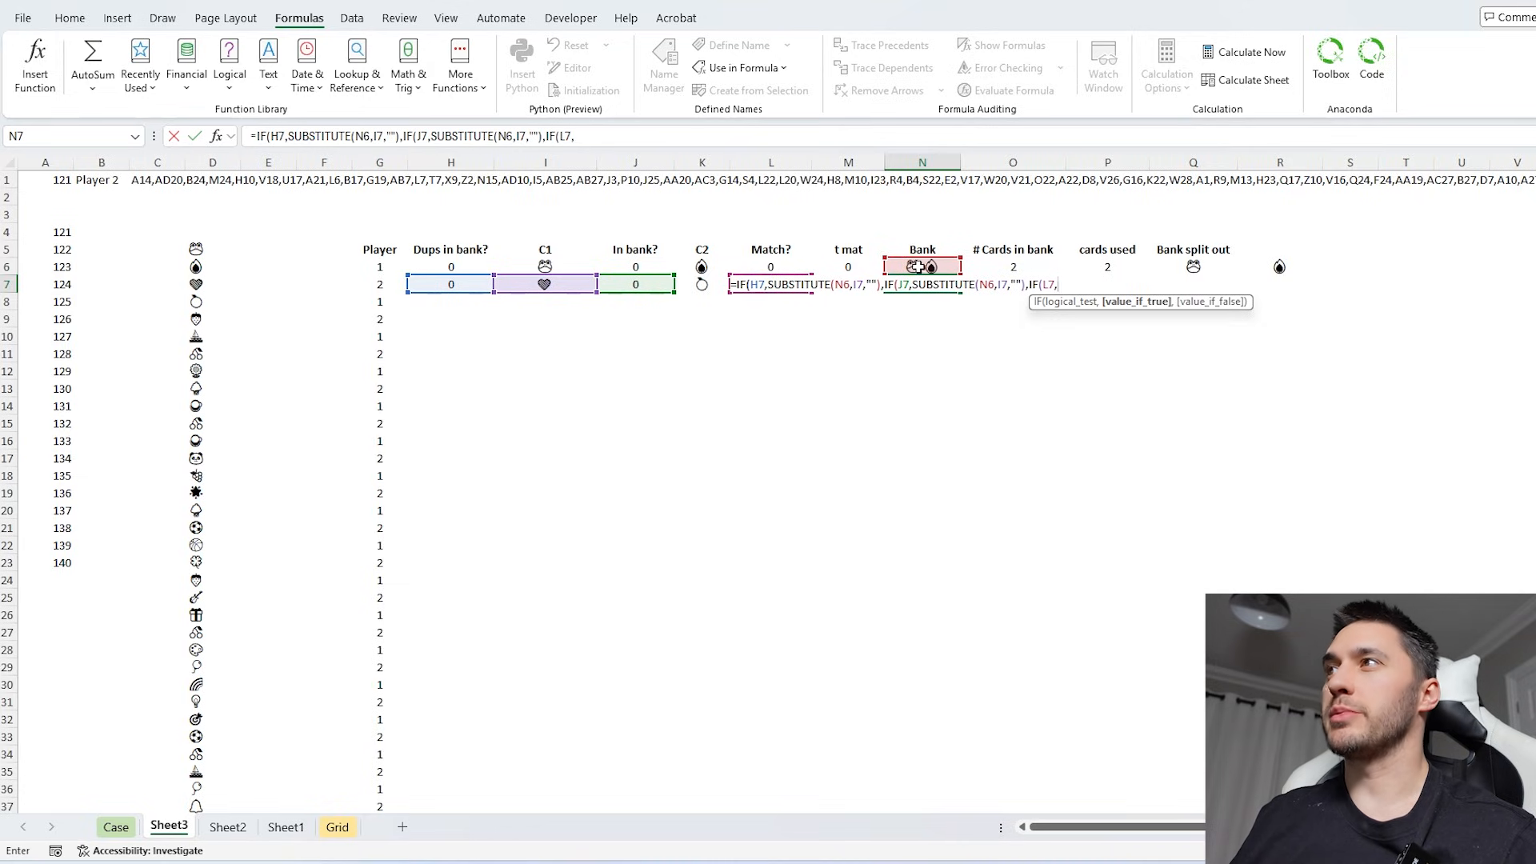
click(918, 267)
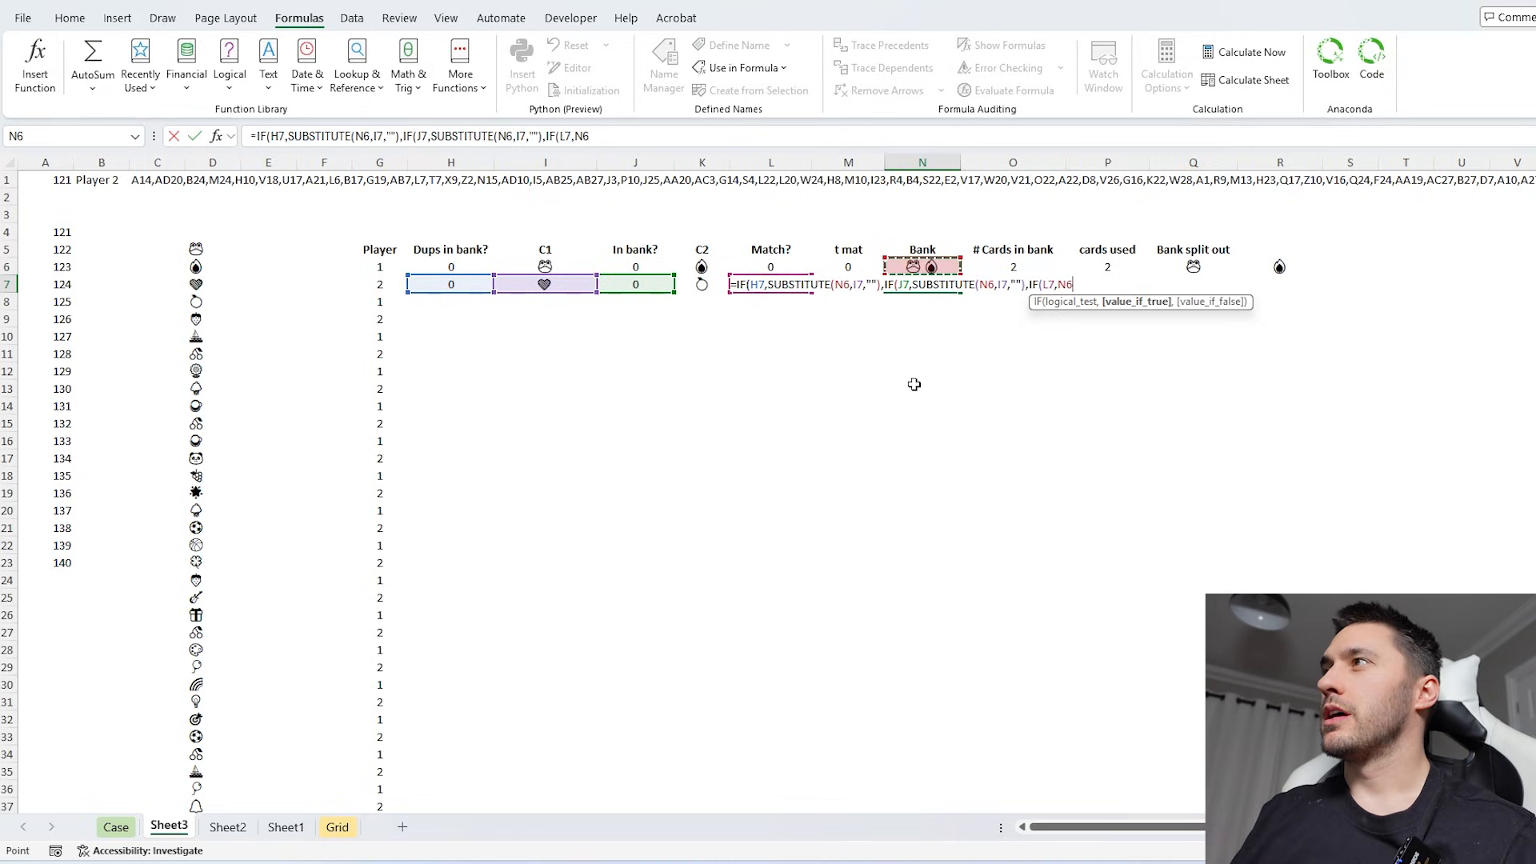
text(,)
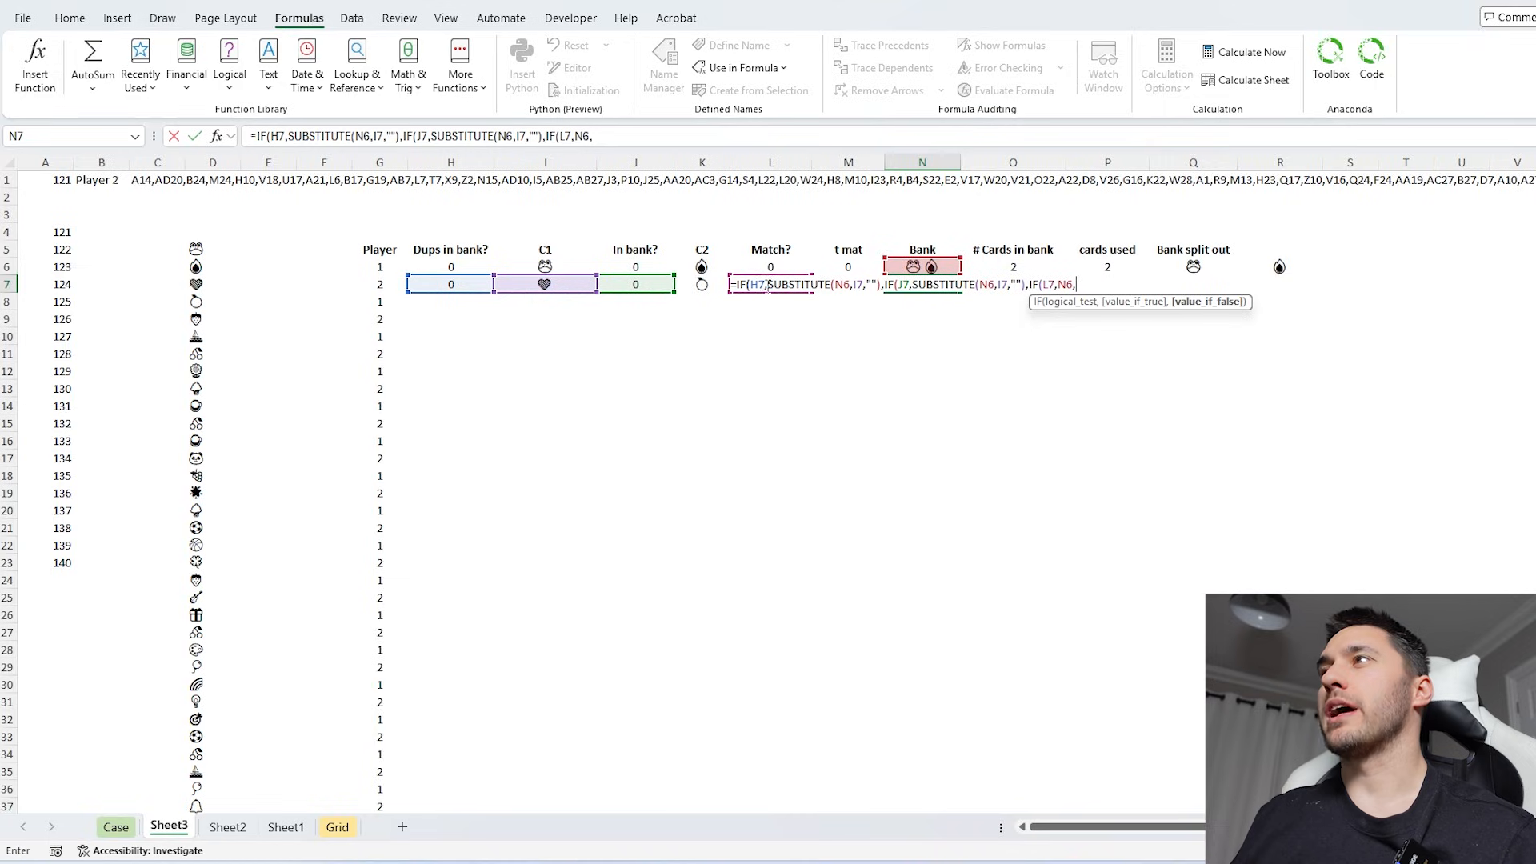
text(CONCAT()
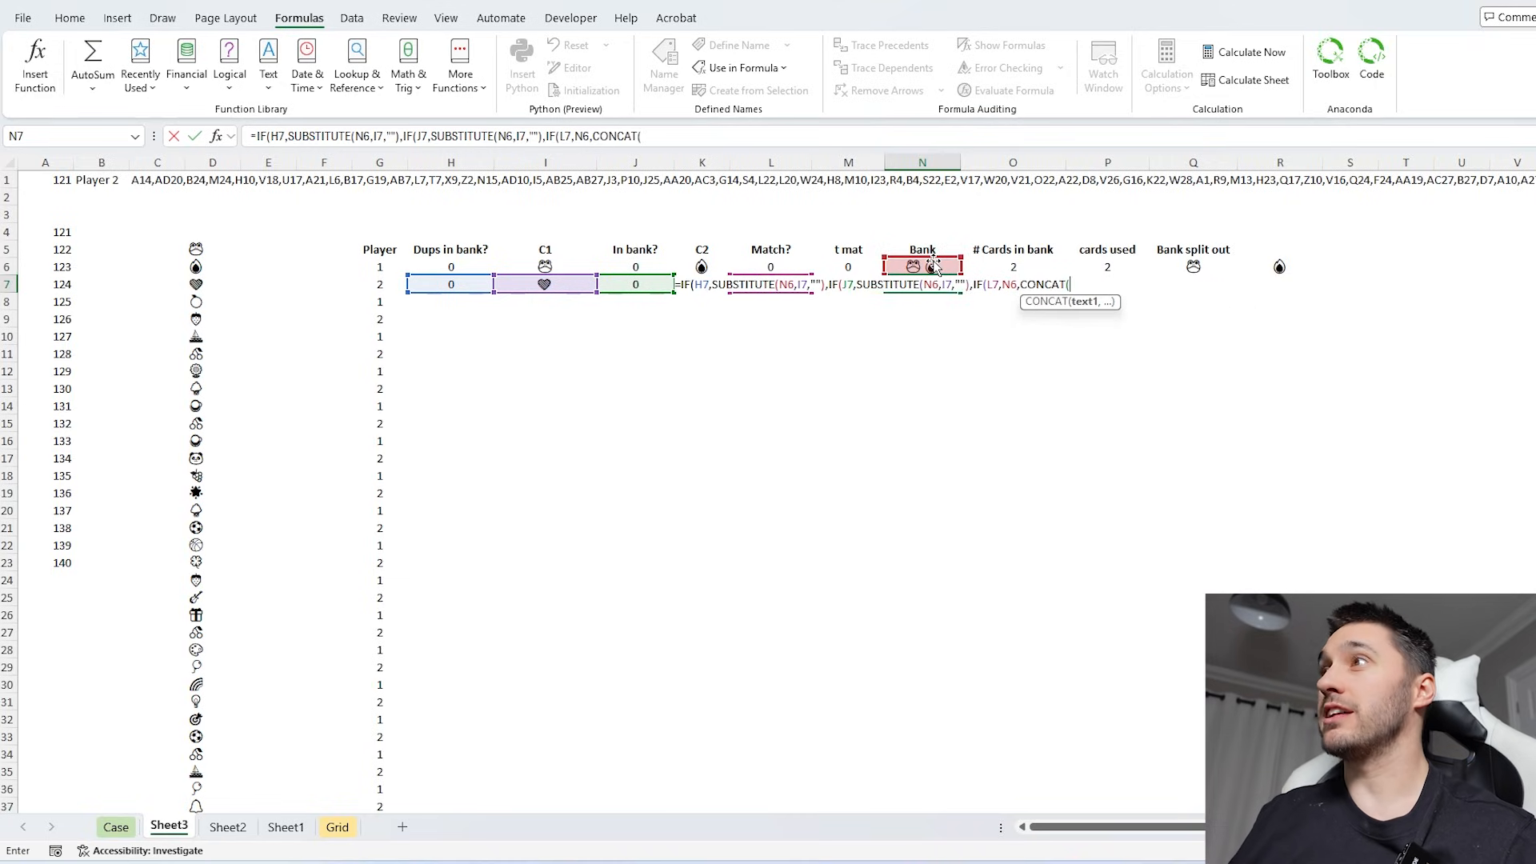
- Complete N7's formula with CONCAT(N6,I7,K7) as the final false result, adding both drawn cards to the bank
click(928, 266)
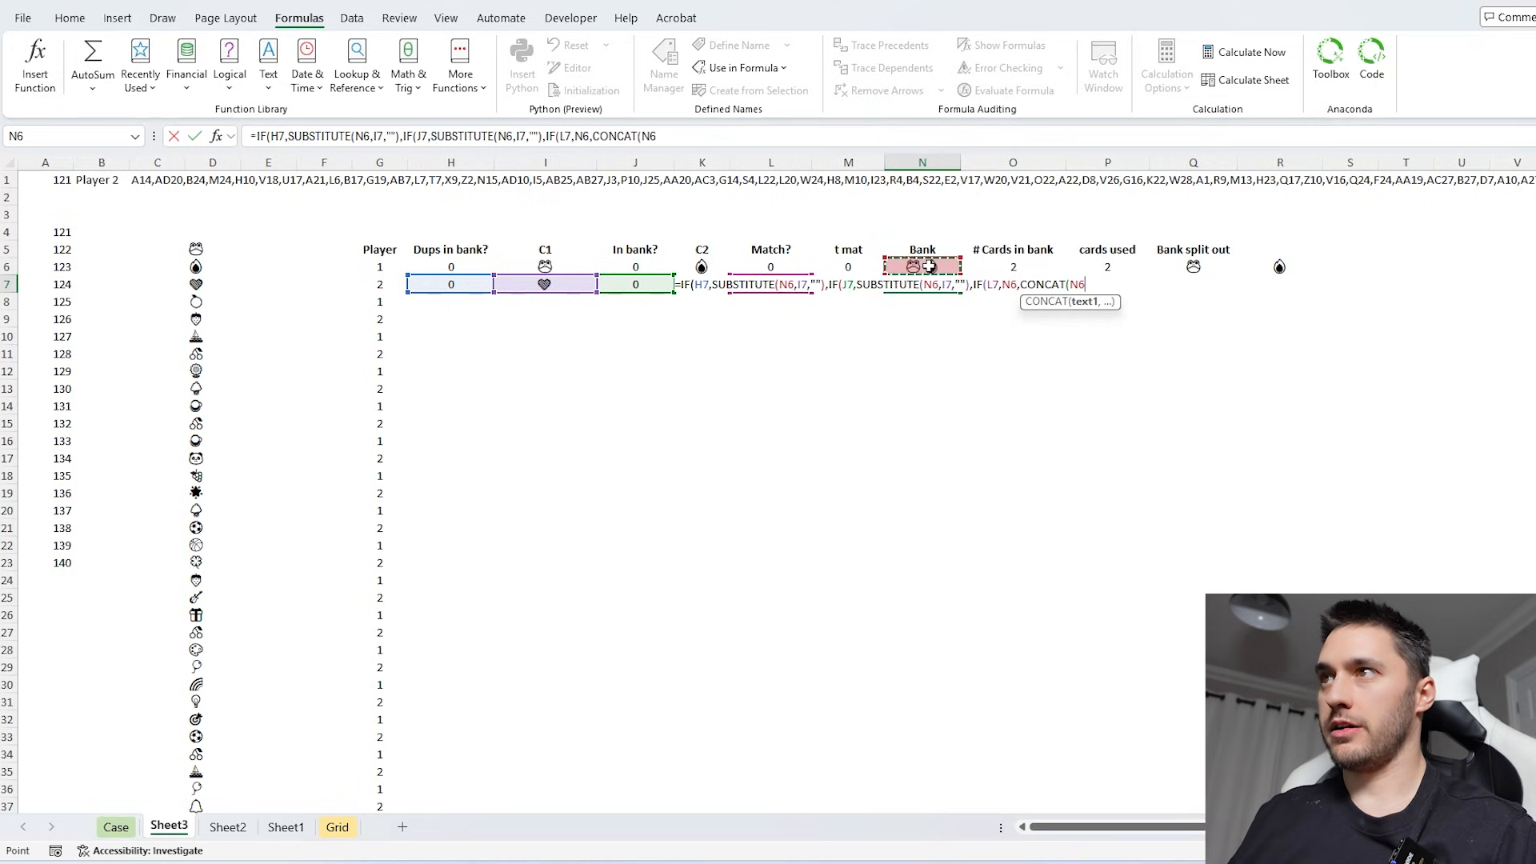
text(,)
click(516, 283)
text(,)
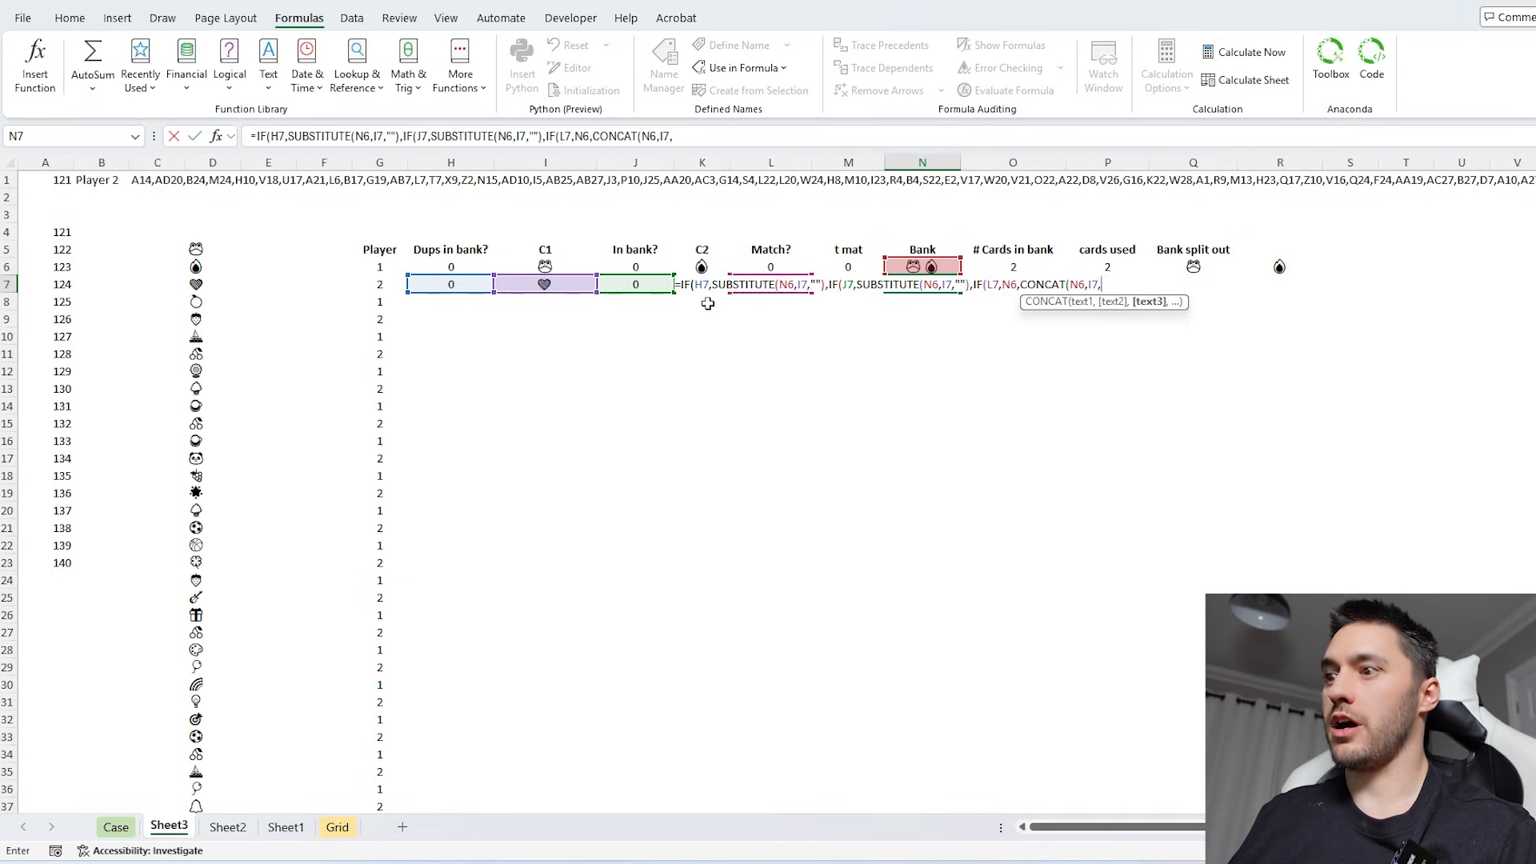
click(706, 300)
text()))))
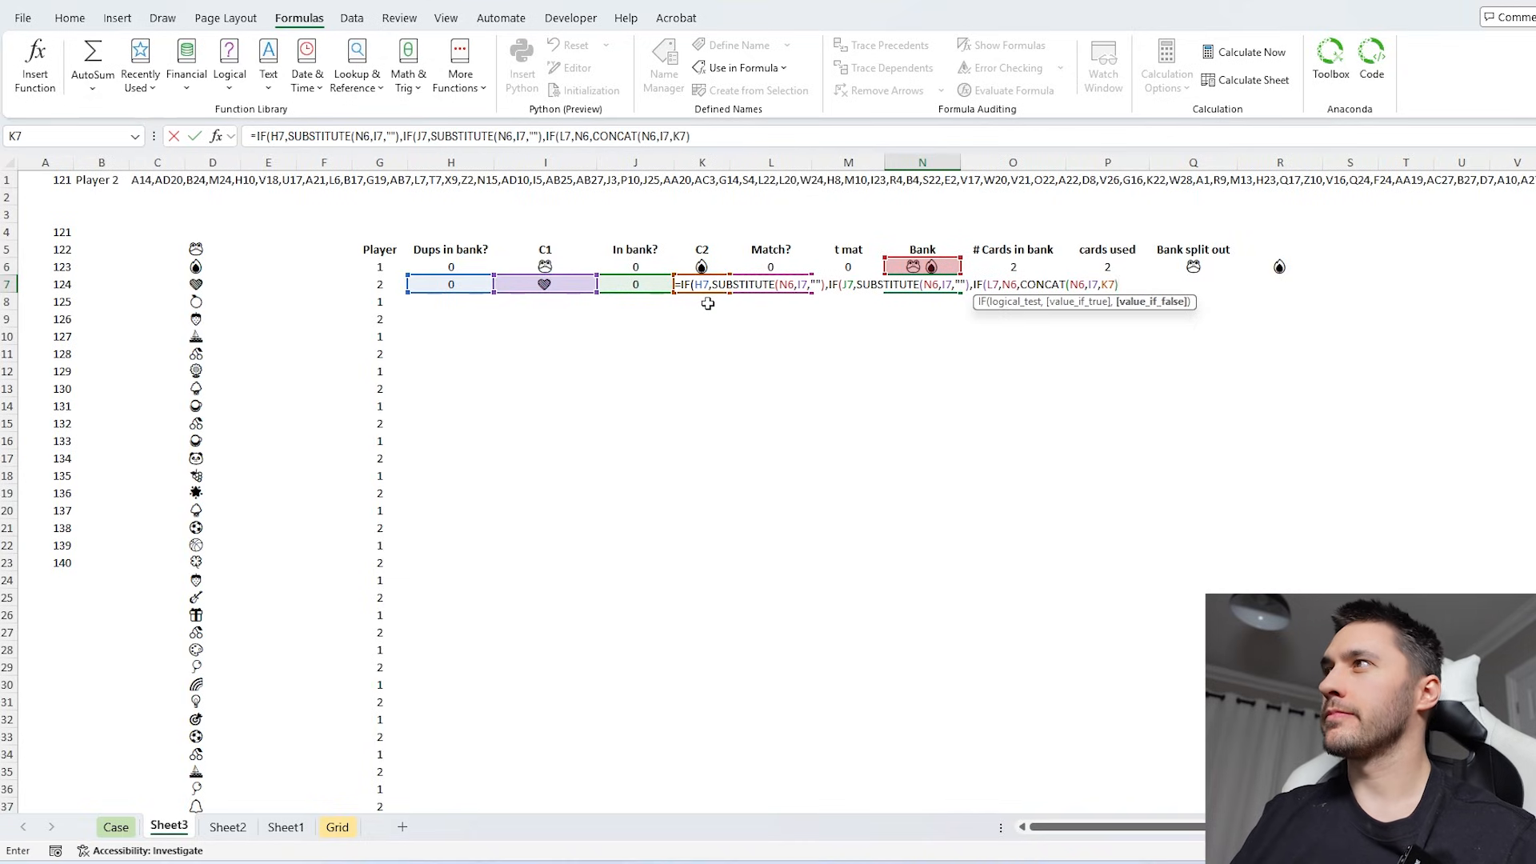
key(Return)
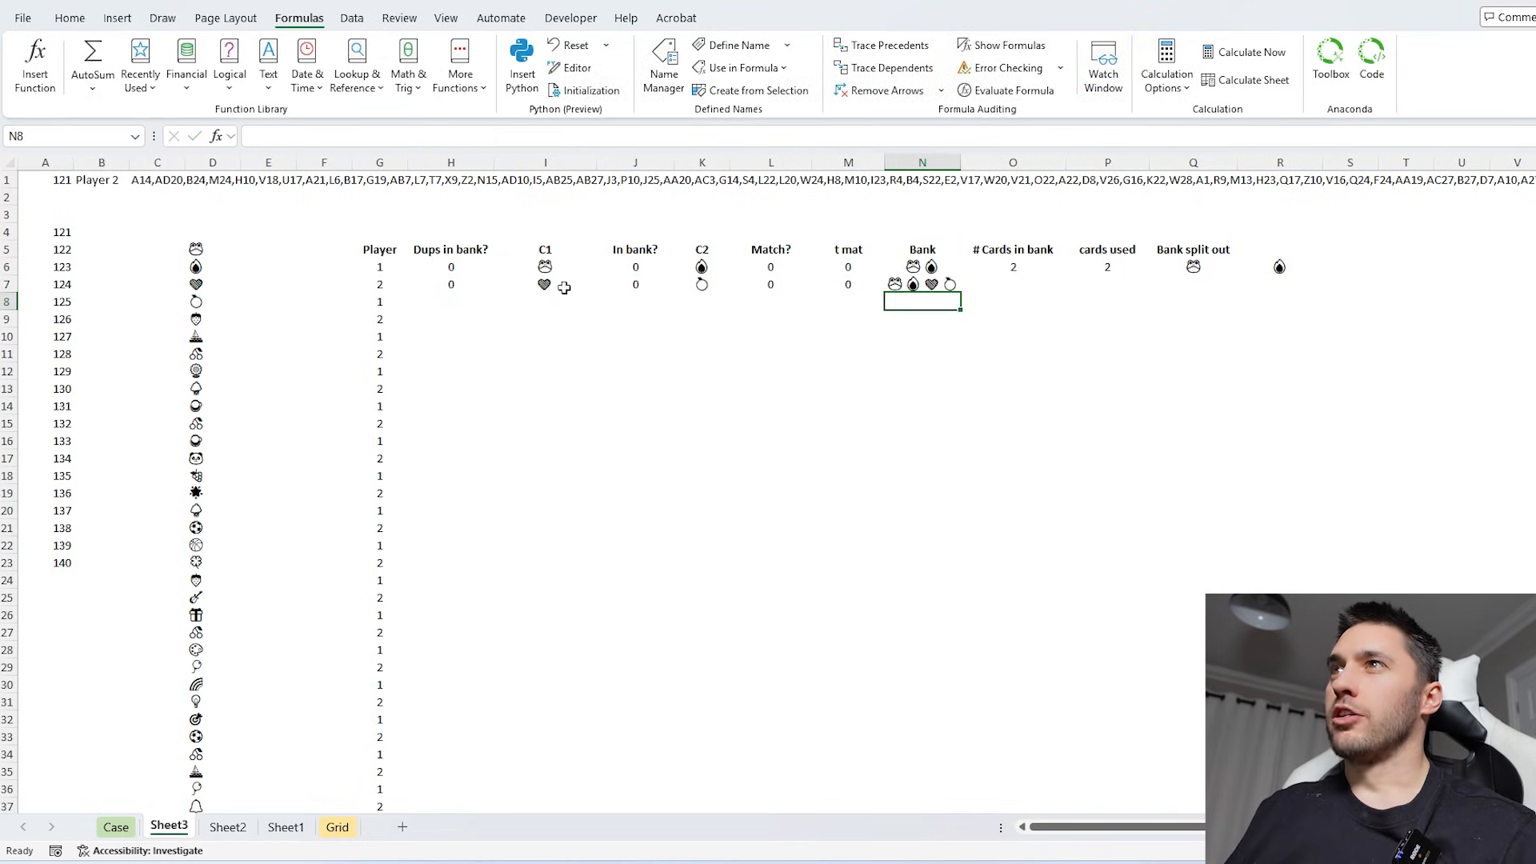
- Make the D5# card-list reference absolute as $D$5# in the C1 formula in I7 and the C2 formula in K7
click(545, 284)
click(452, 136)
click(436, 136)
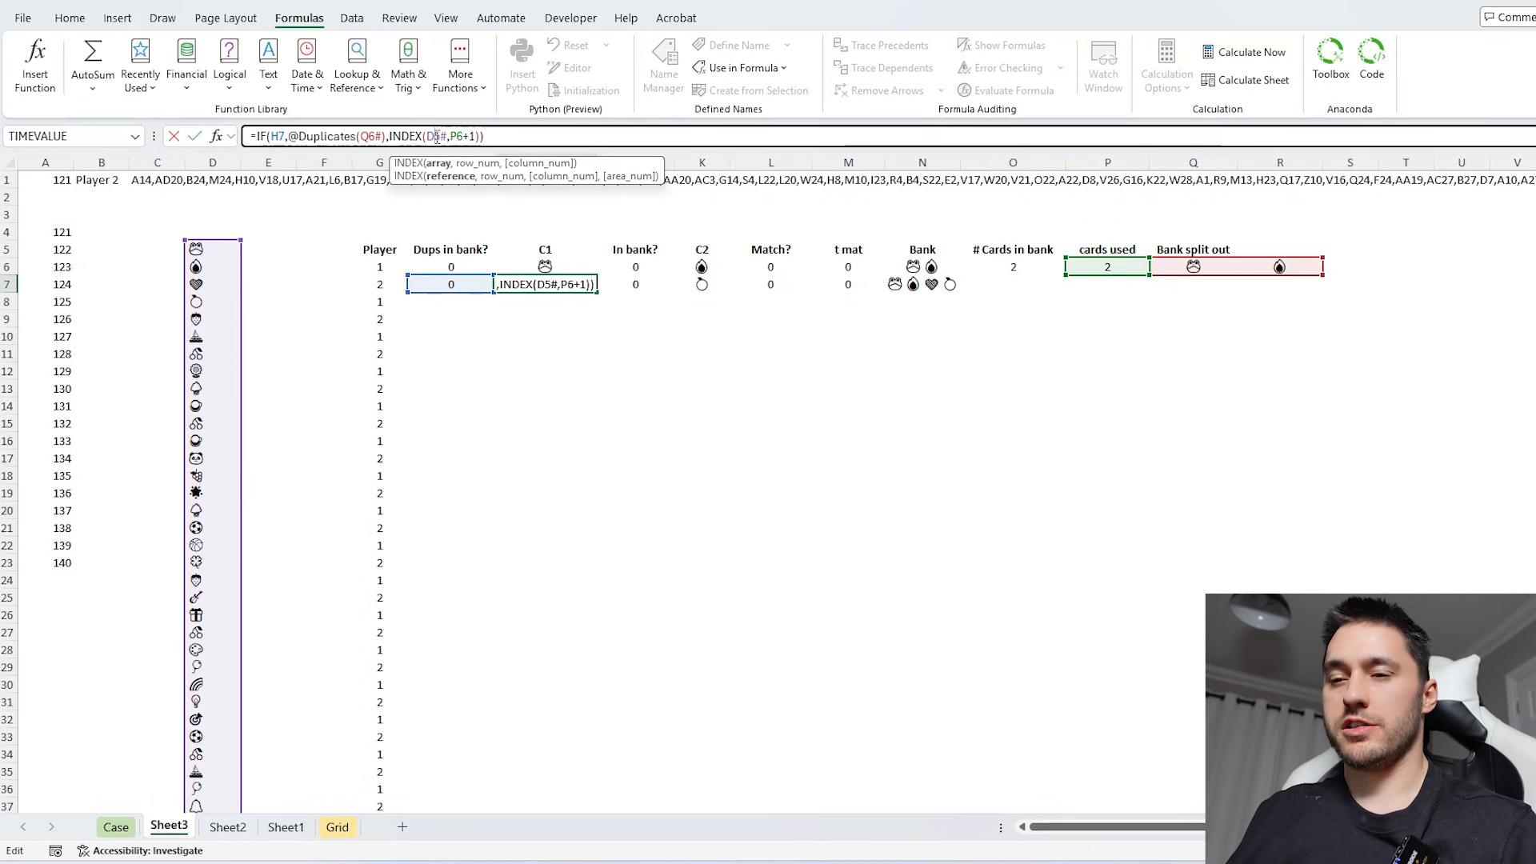
key(F4)
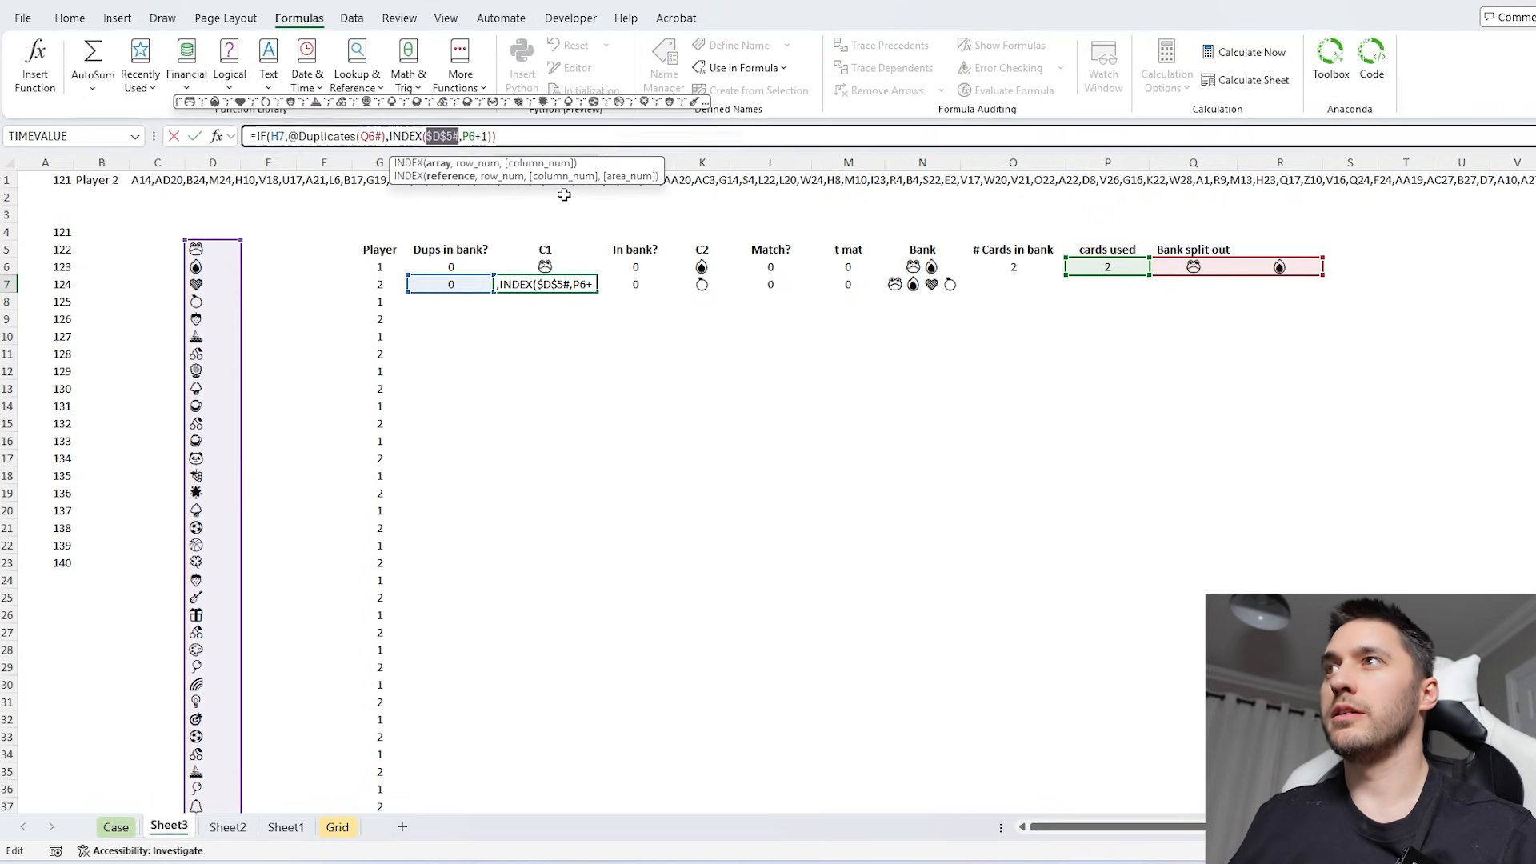
key(Tab)
key(Tab)
click(393, 136)
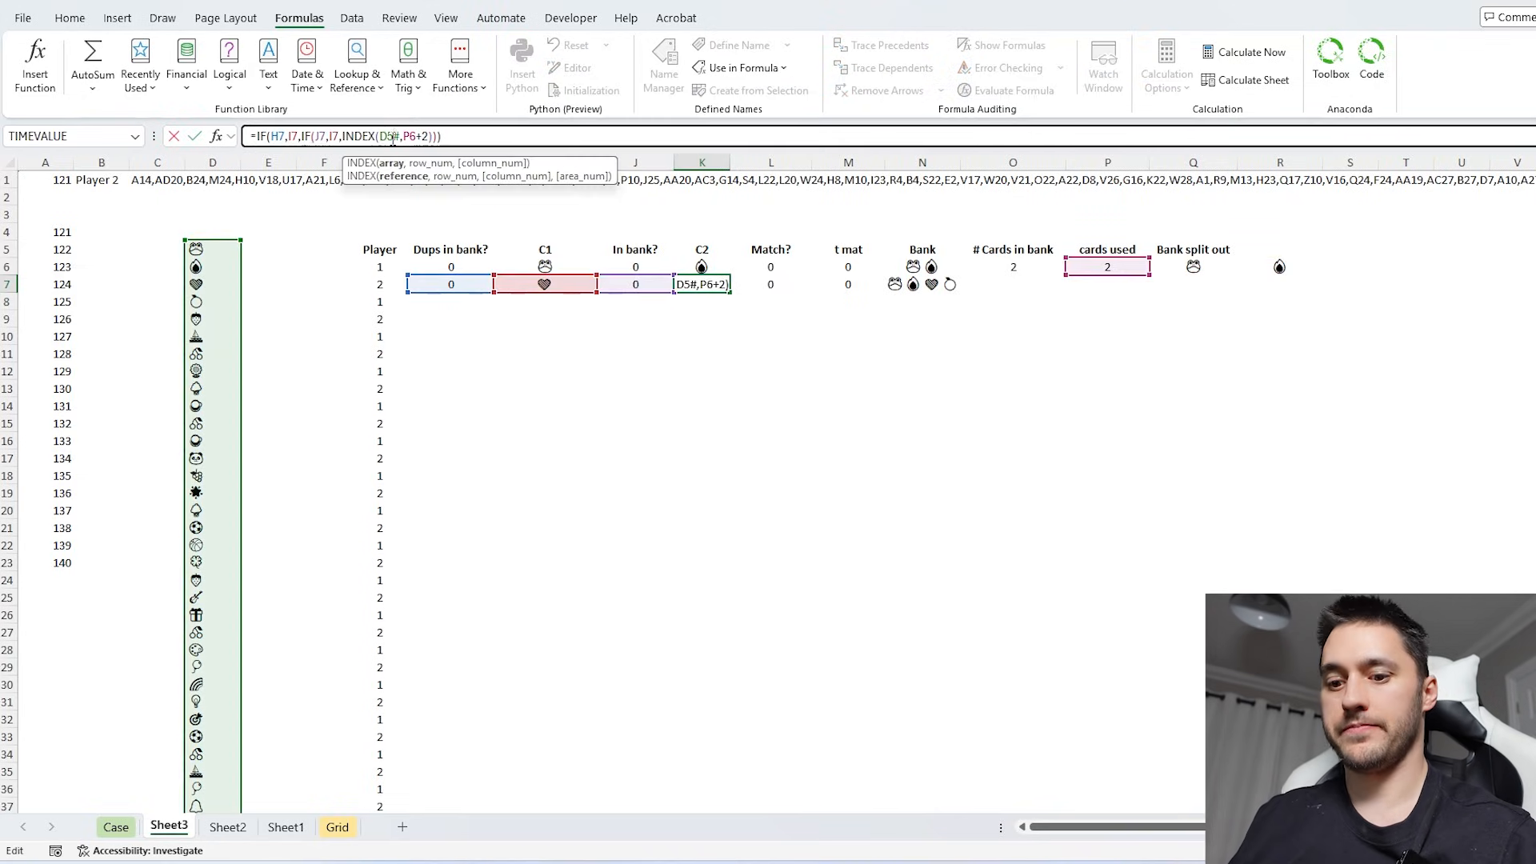
key(F4)
key(Return)
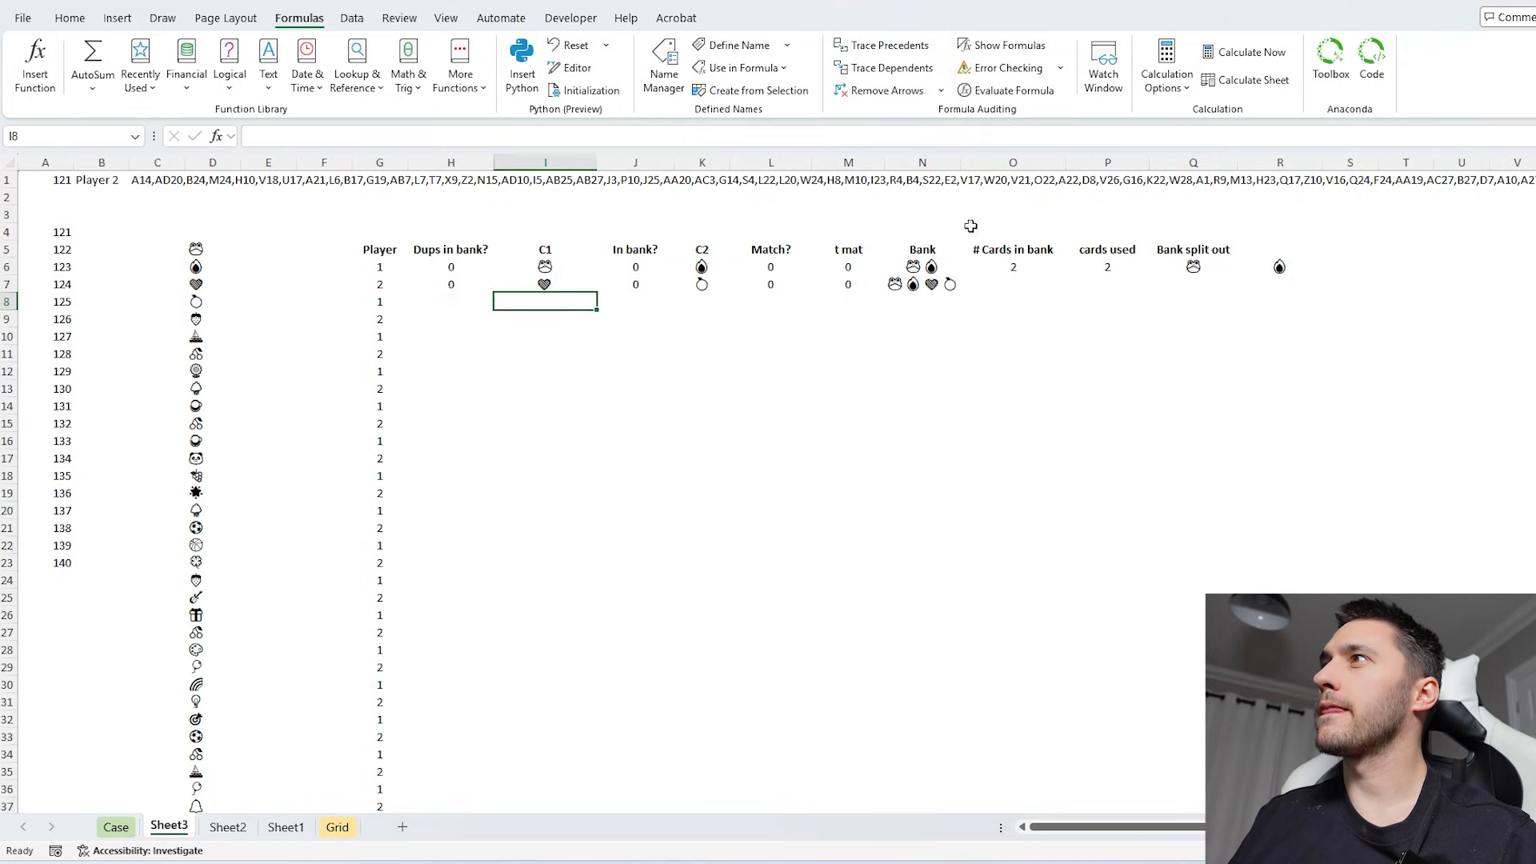
- Copy the # Cards in bank, cards used and Bank split out formulas from row 6 down to row 7
click(1025, 268)
drag(1065, 275, 1066, 291)
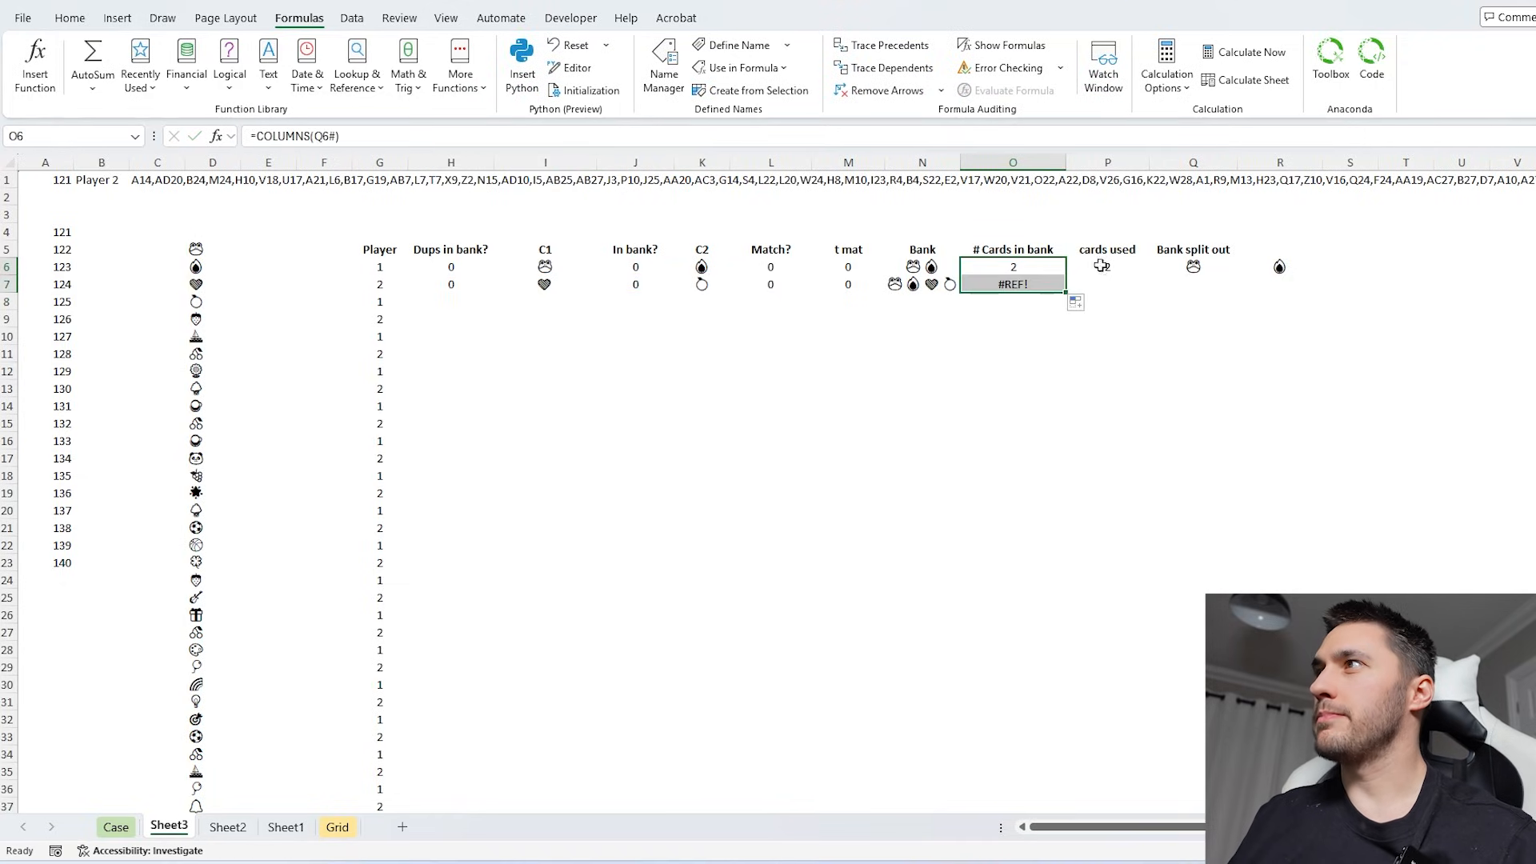
click(1099, 265)
click(1012, 289)
key(F2)
click(1230, 269)
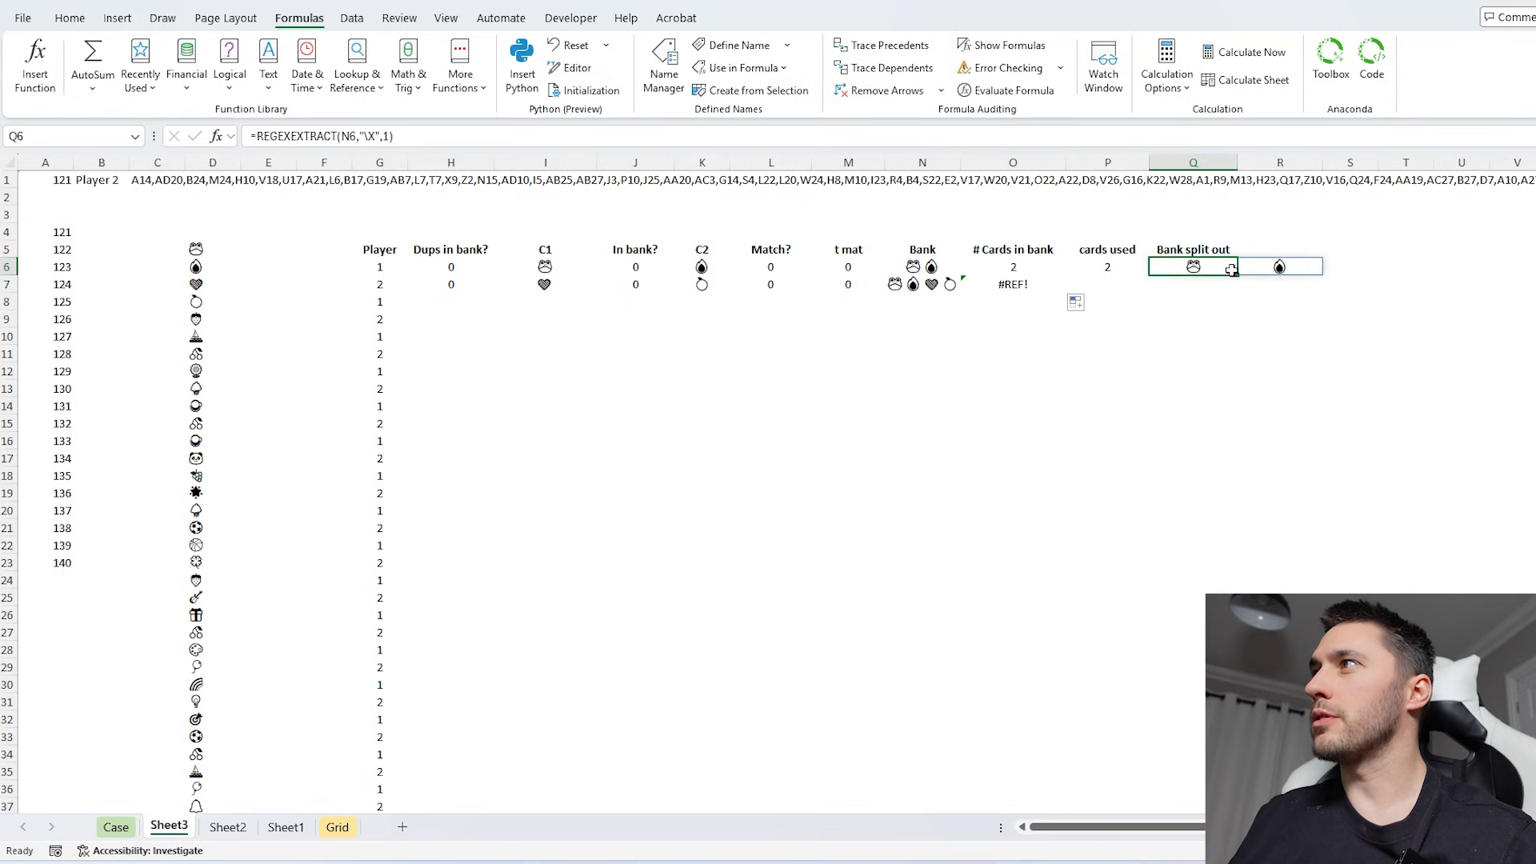
drag(1239, 275, 1238, 291)
click(1107, 268)
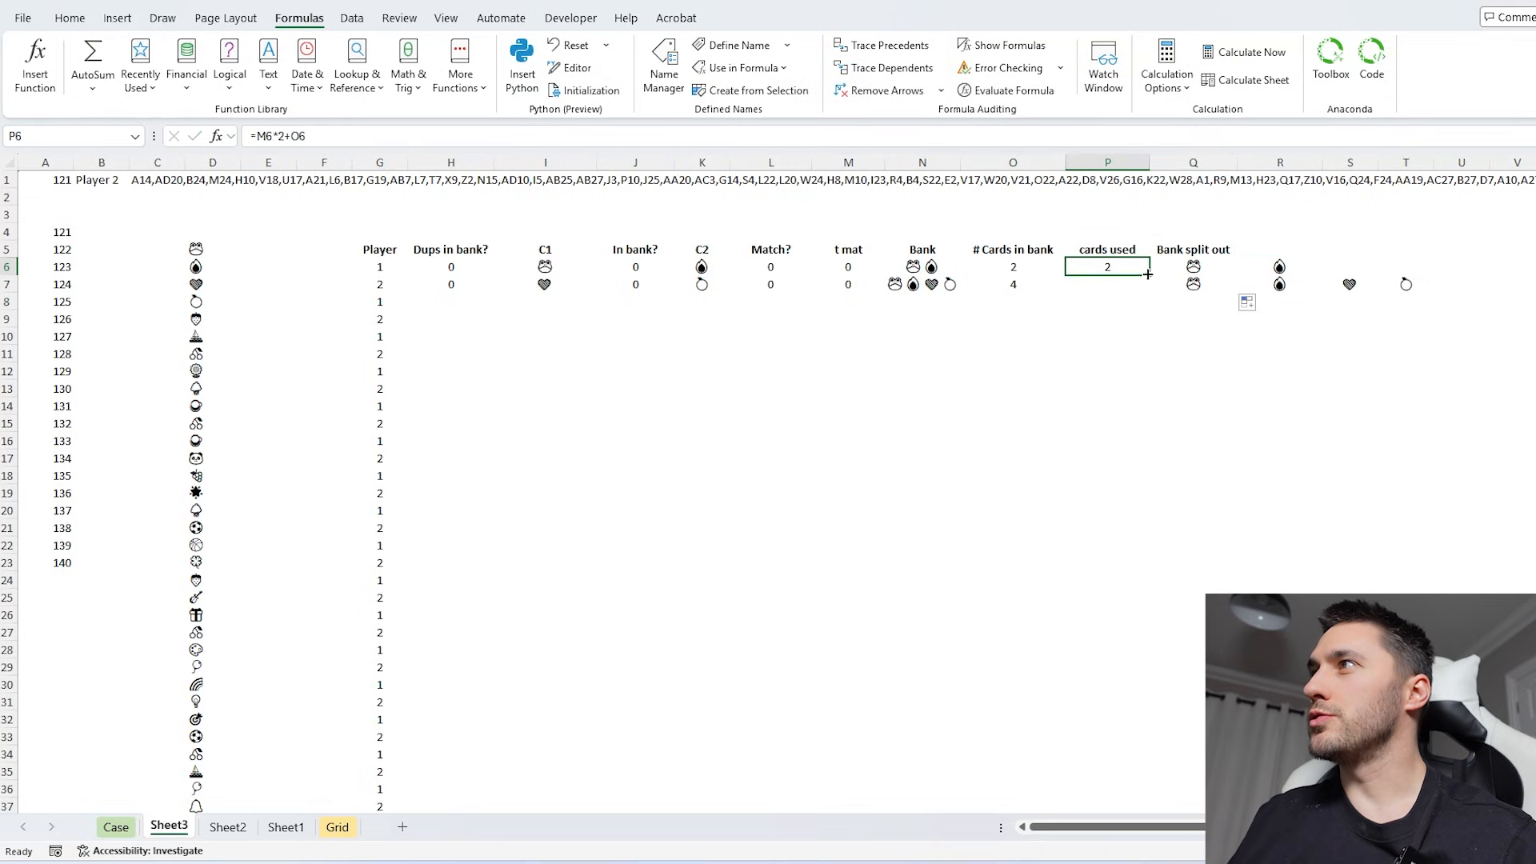
drag(1149, 275, 1145, 290)
click(1179, 291)
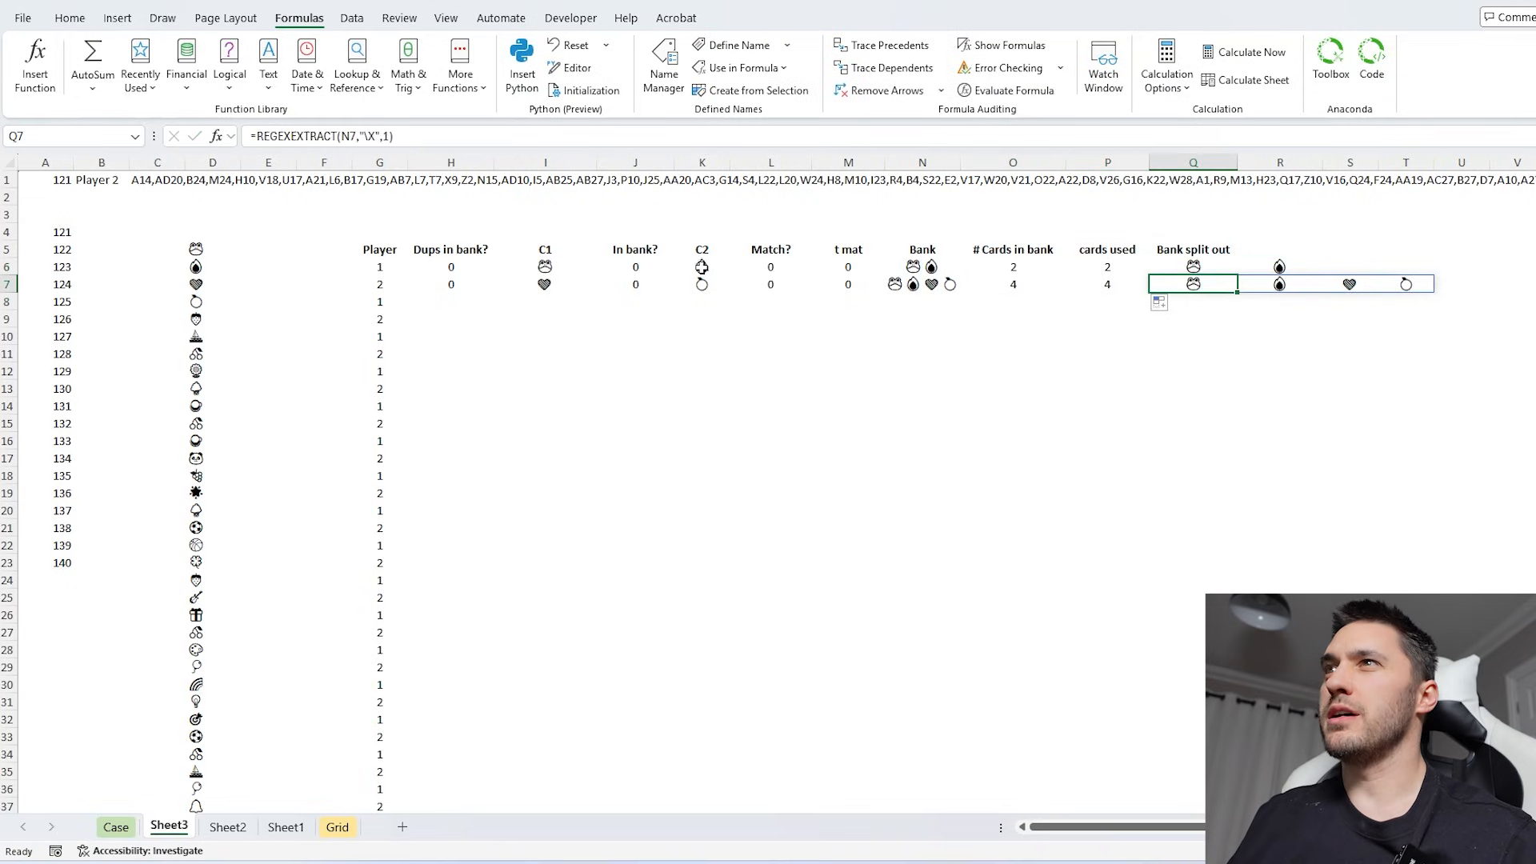
- Fill the second-turn formulas in H7:Q7 down the full list of turns and check the rows to the end
drag(455, 289, 1224, 286)
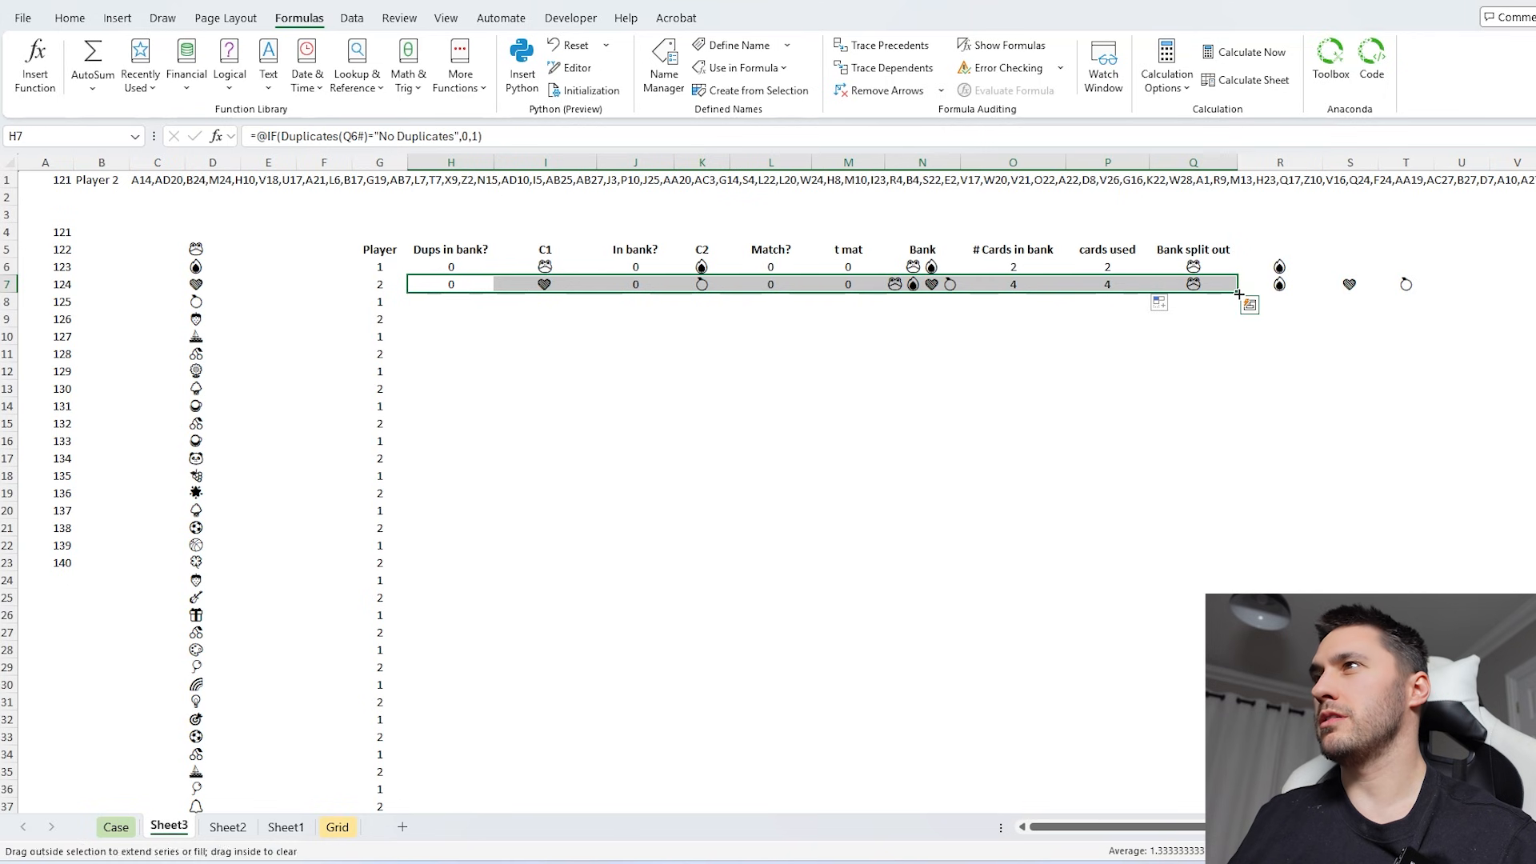
double_click(1238, 292)
scroll(1238, 292, down, 20)
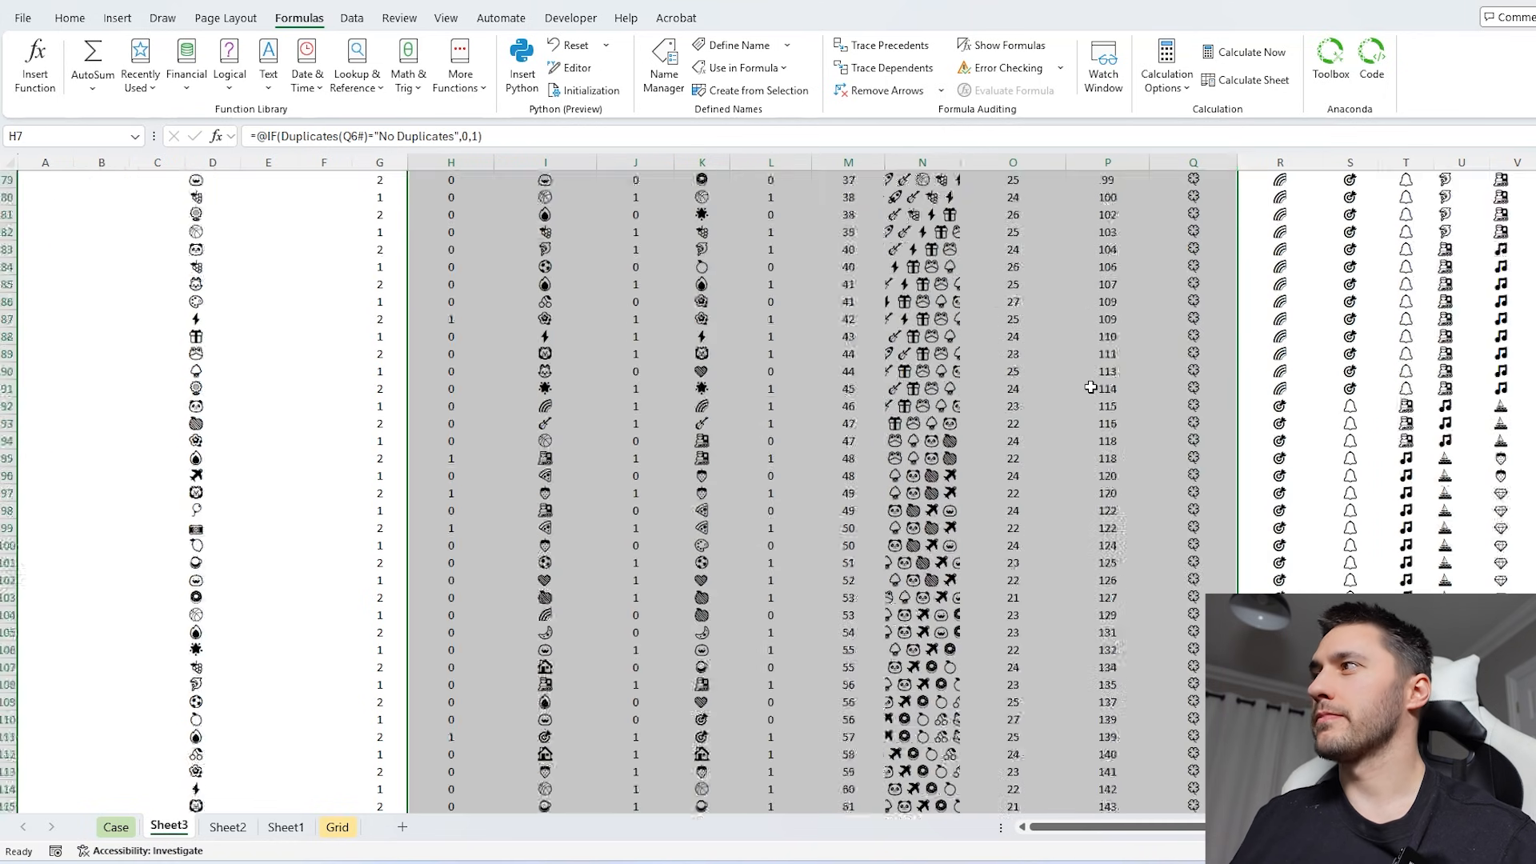
scroll(608, 492, down, 20)
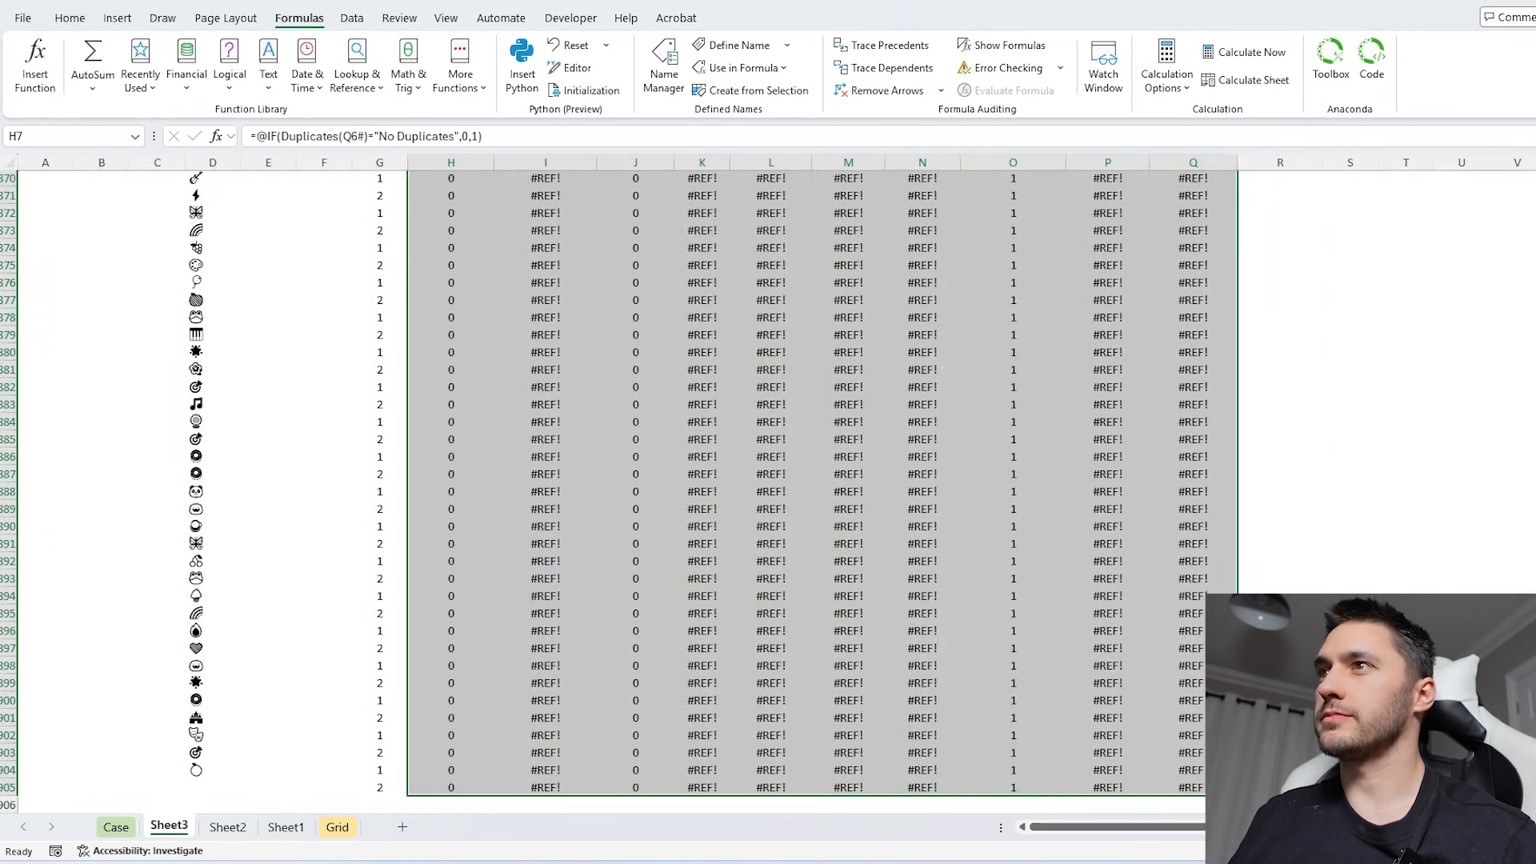
scroll(608, 492, down, 20)
scroll(608, 492, up, 20)
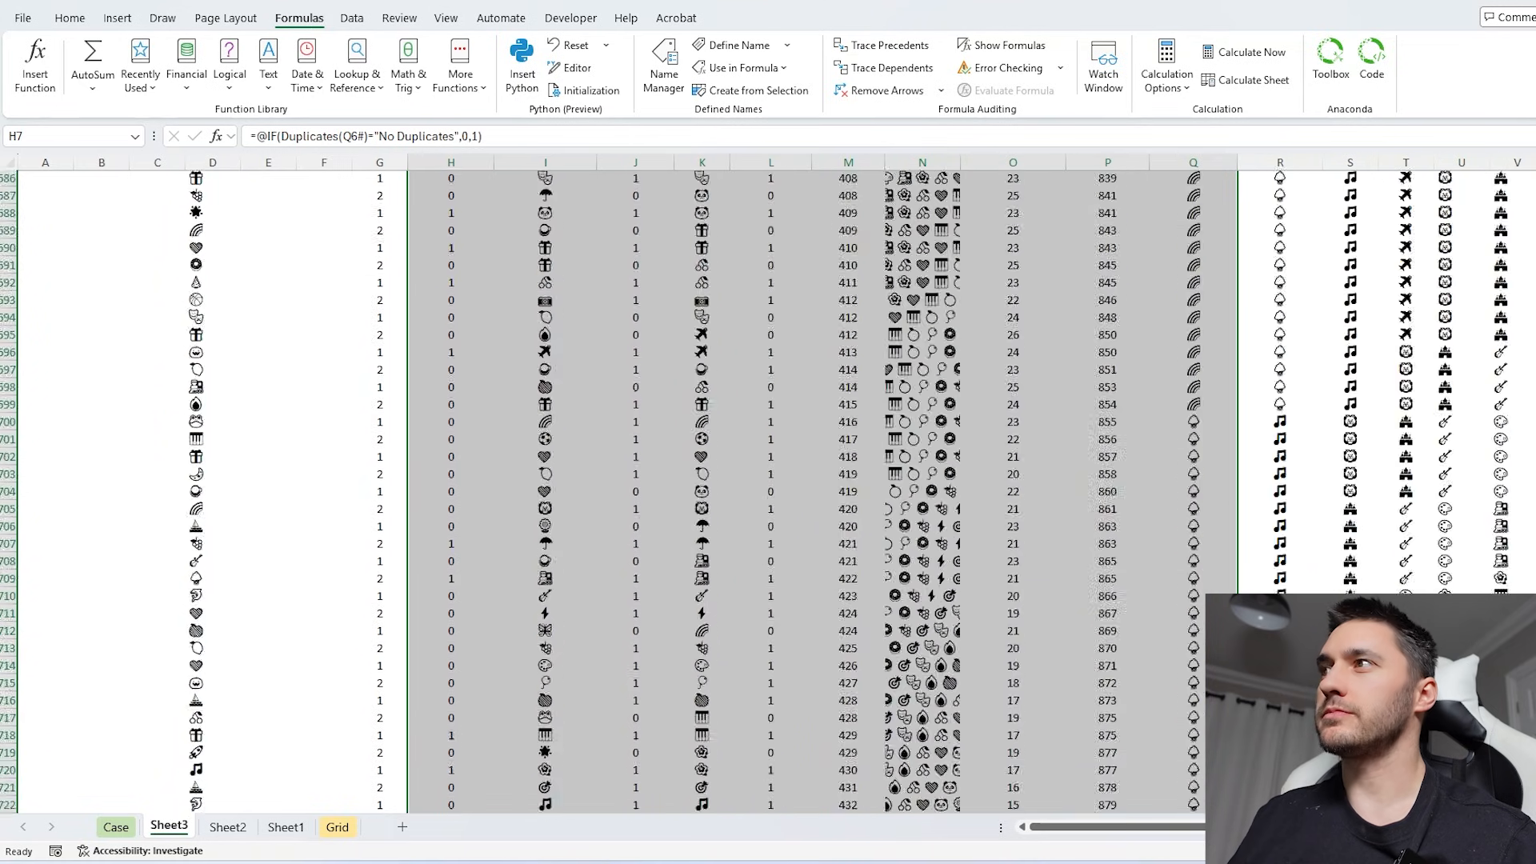
scroll(608, 492, down, 20)
scroll(608, 492, down, 20)
scroll(608, 492, up, 20)
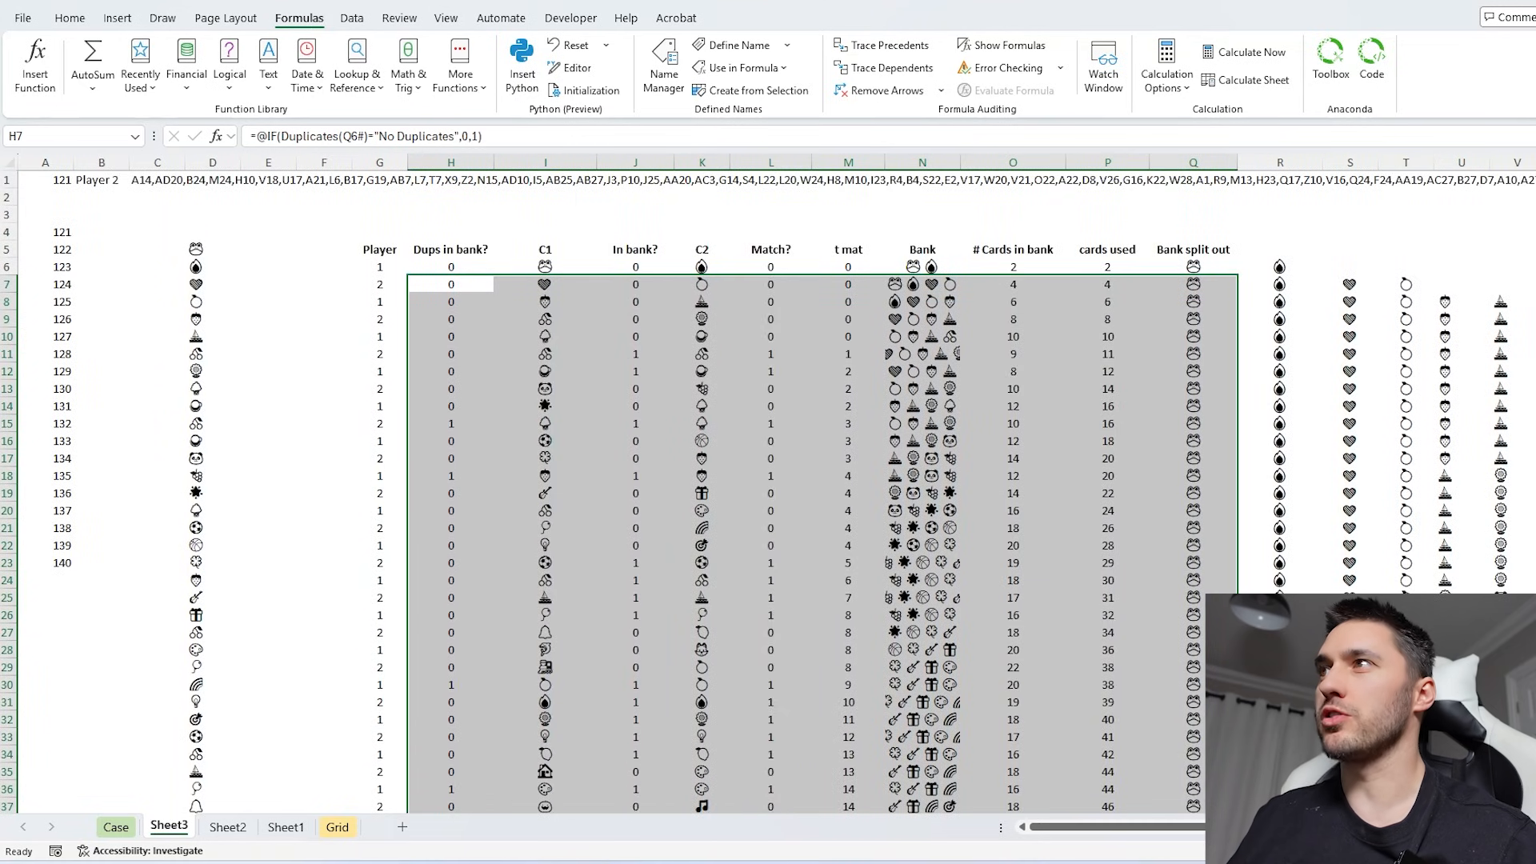
- Wrap L7's match test in IFERROR with 0 as the error value and fill it down the Match? column
click(789, 284)
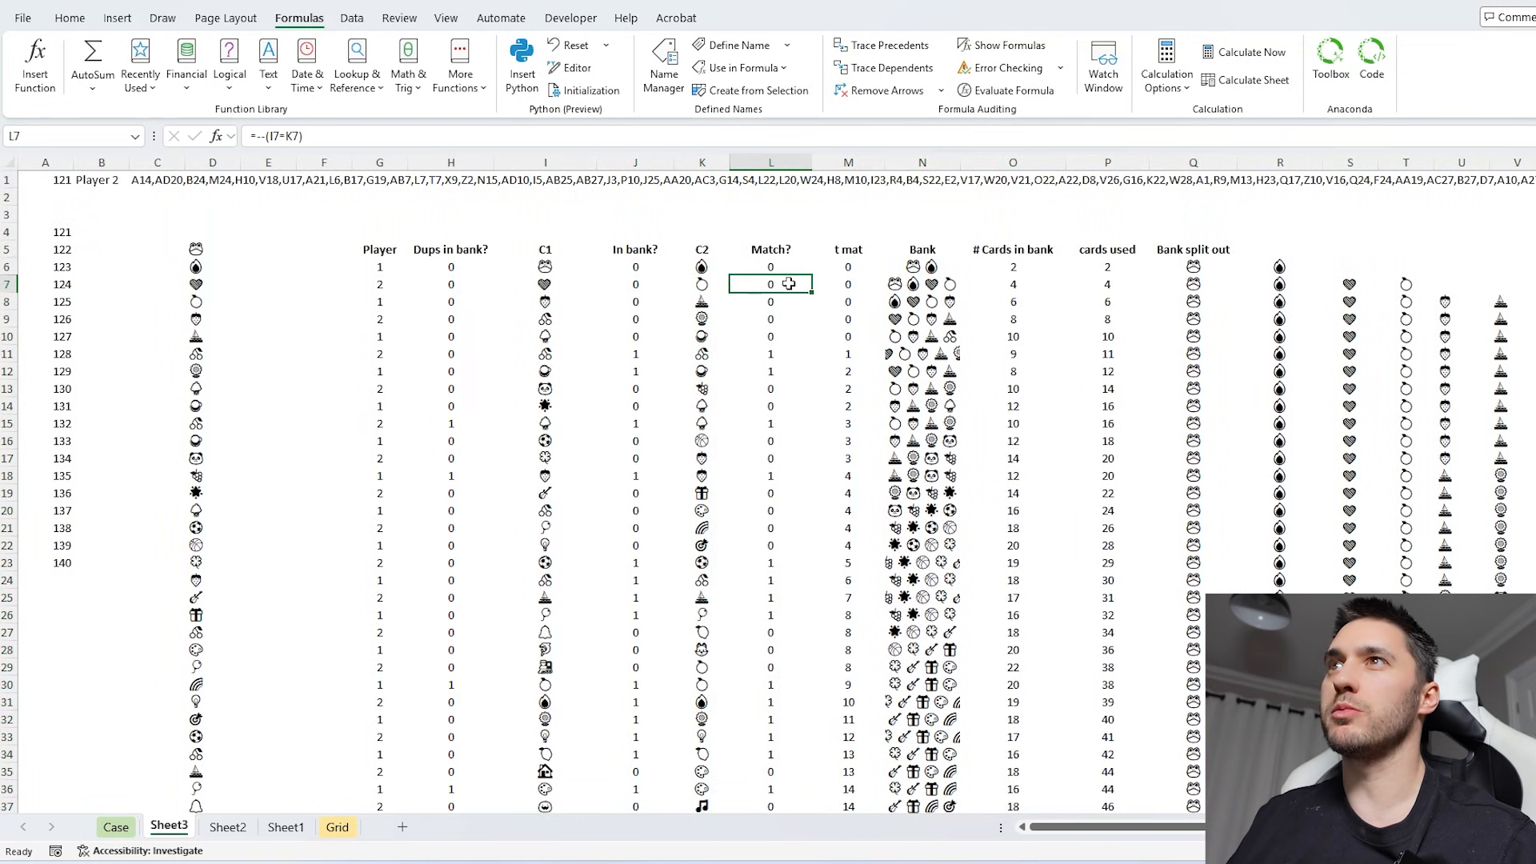
click(257, 136)
text(IFERROR()
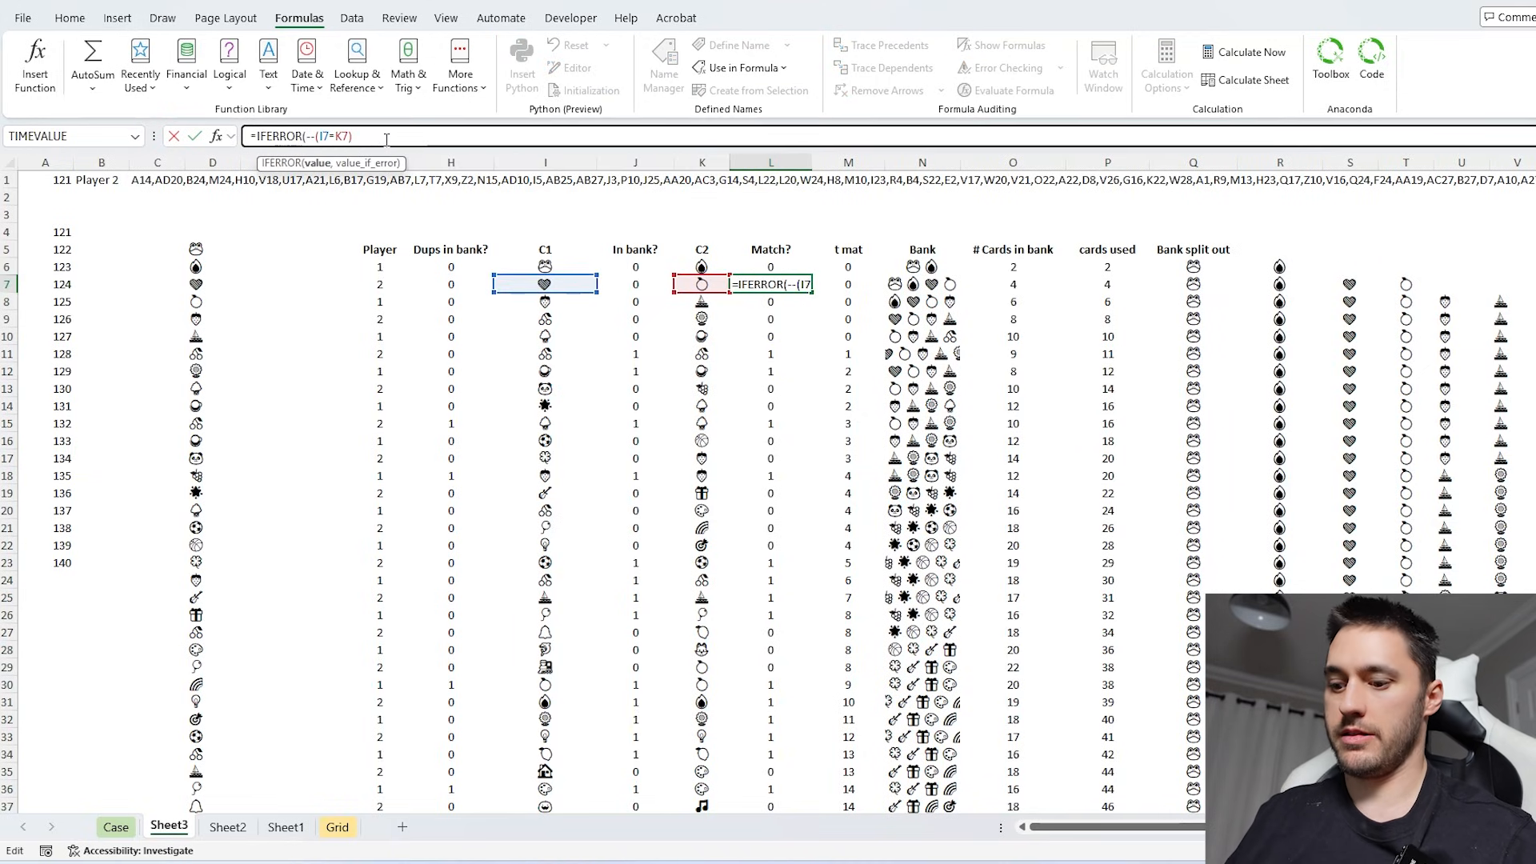
click(387, 136)
text(,0))
key(Return)
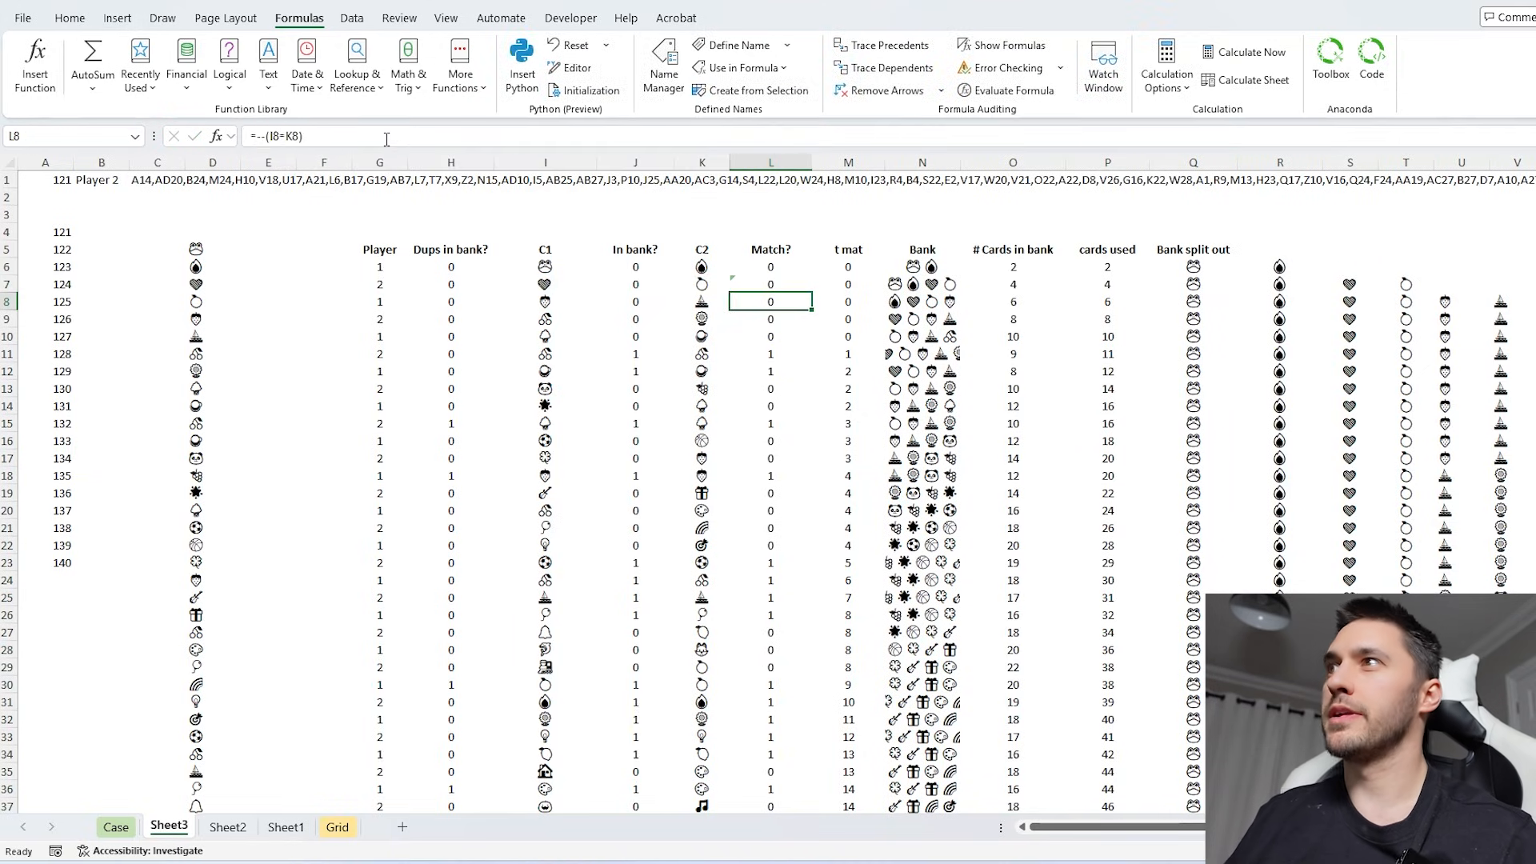
click(795, 286)
double_click(811, 293)
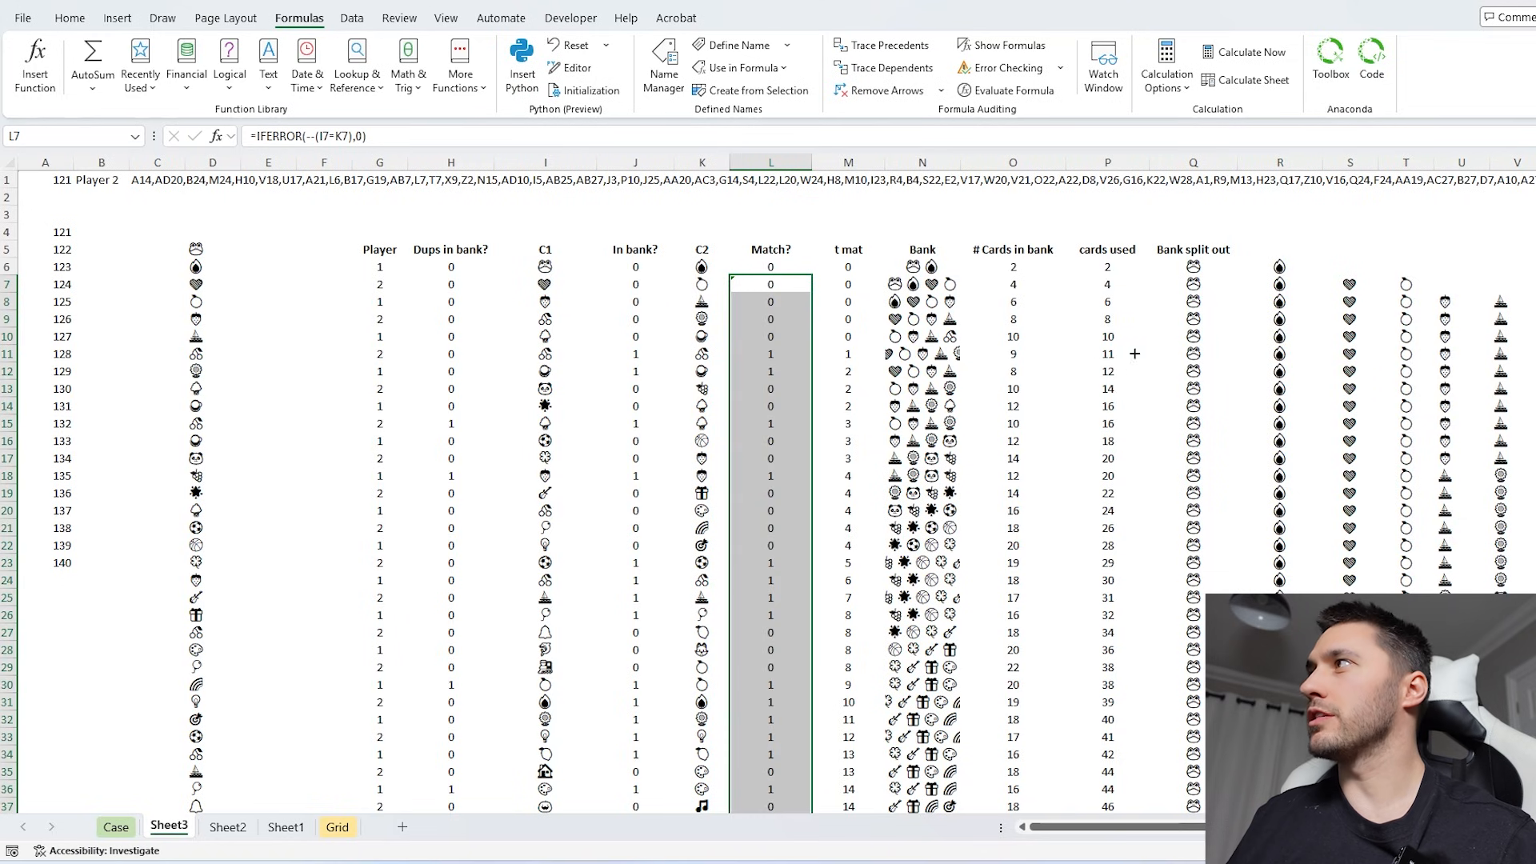
scroll(811, 294, down, 7)
scroll(811, 294, down, 20)
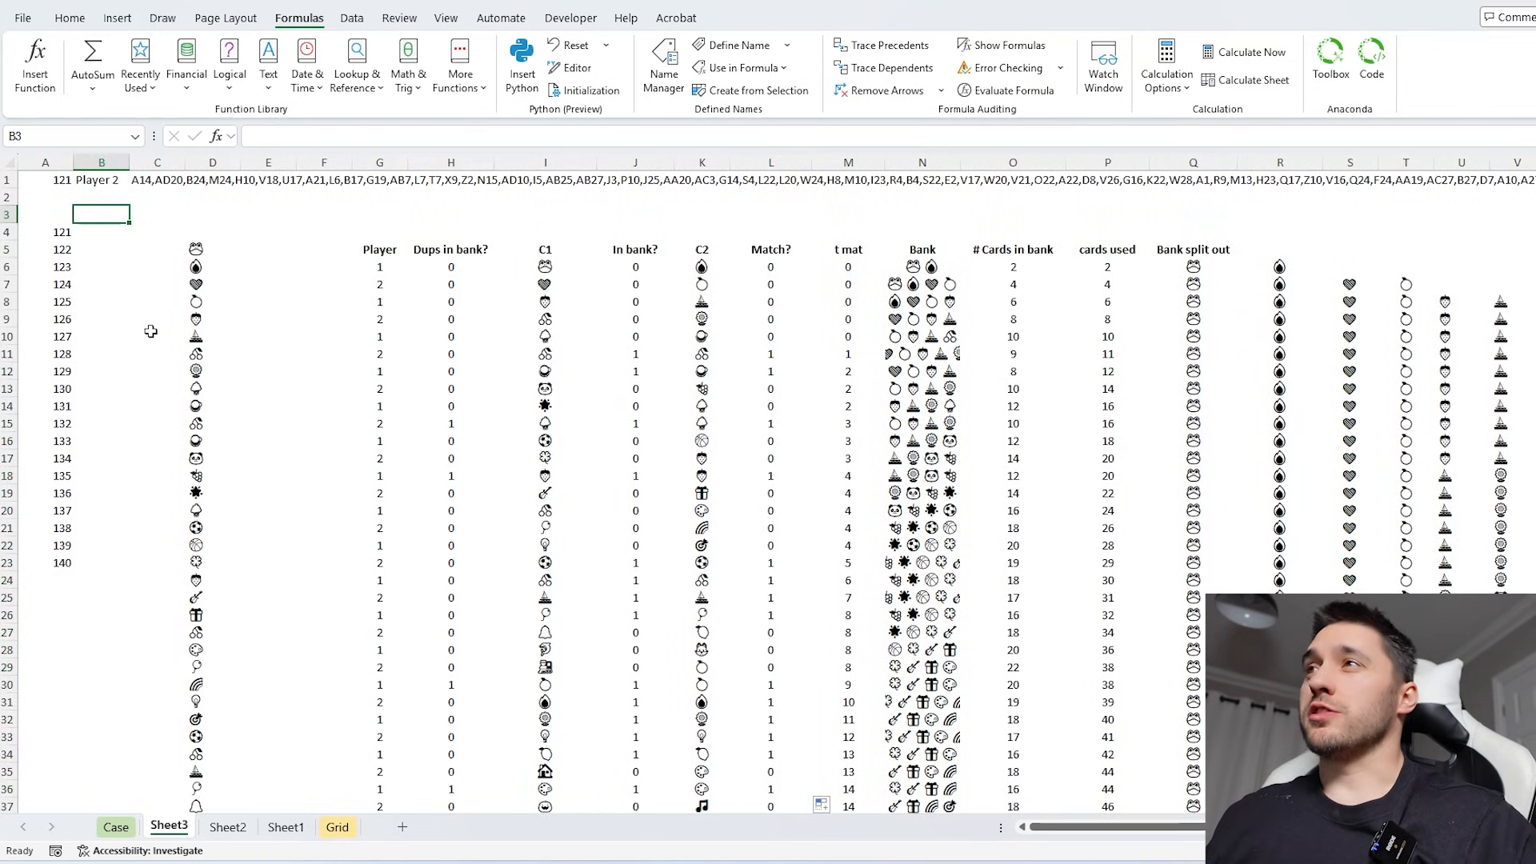
- Begin a formula in B3 with =SUMIFS(L6:L905, to sum the Match? column
click(124, 184)
click(112, 226)
click(116, 216)
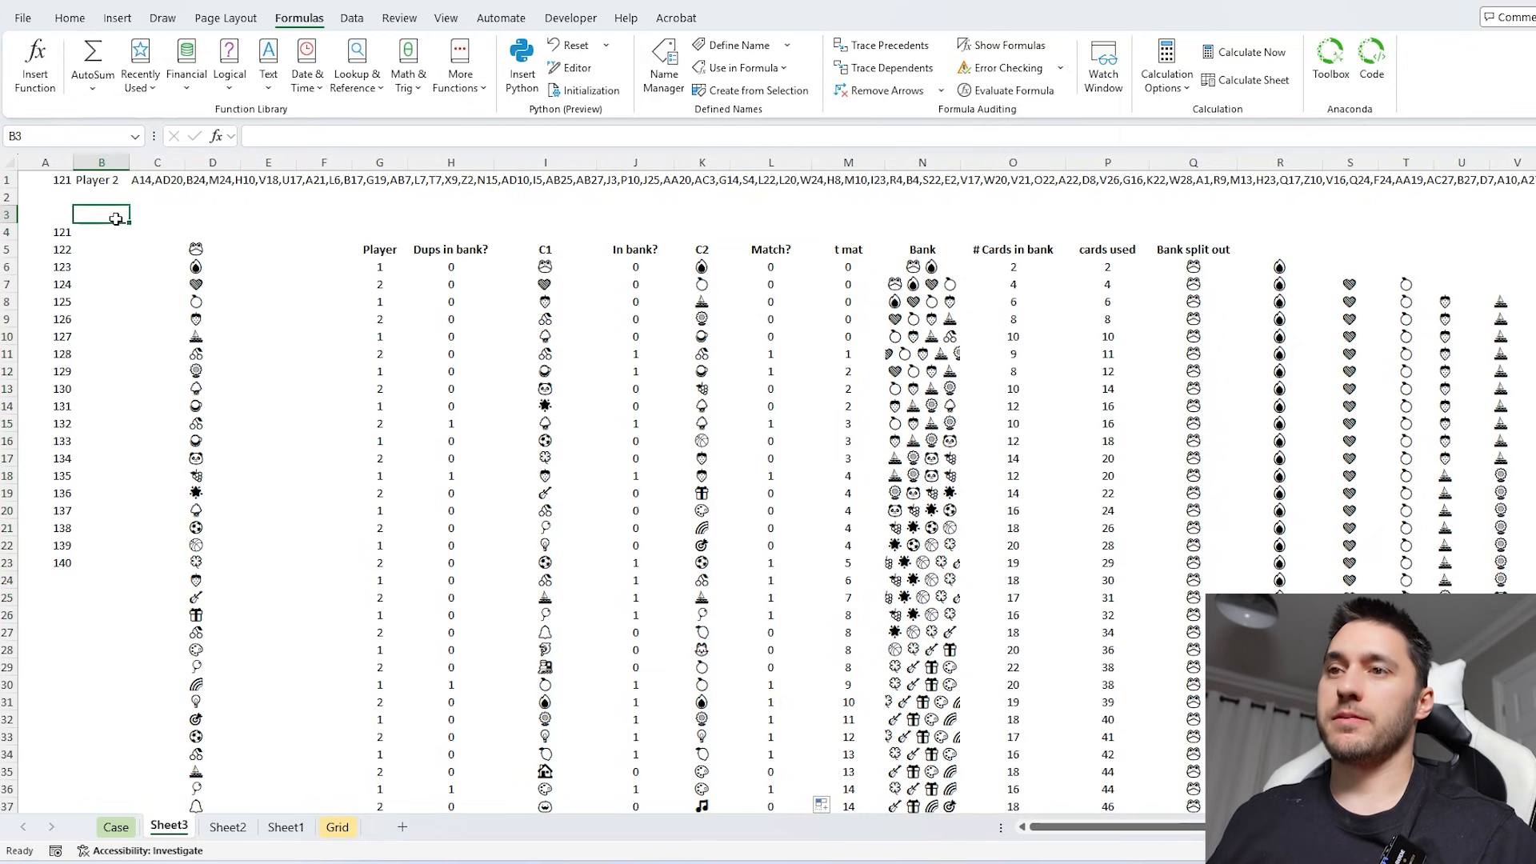
text(=)
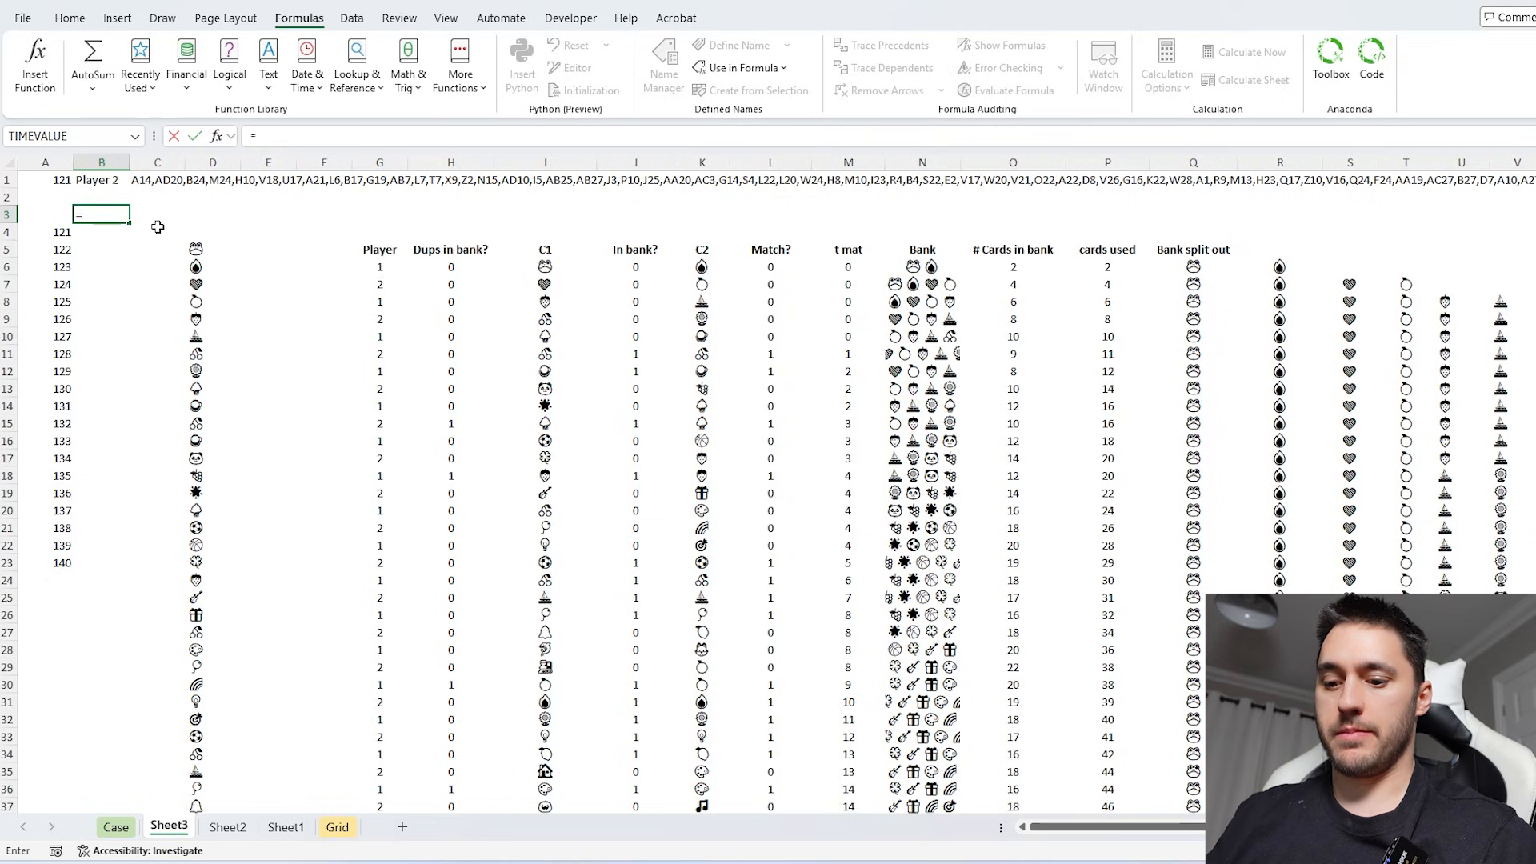
text(sumifs)
key(Tab)
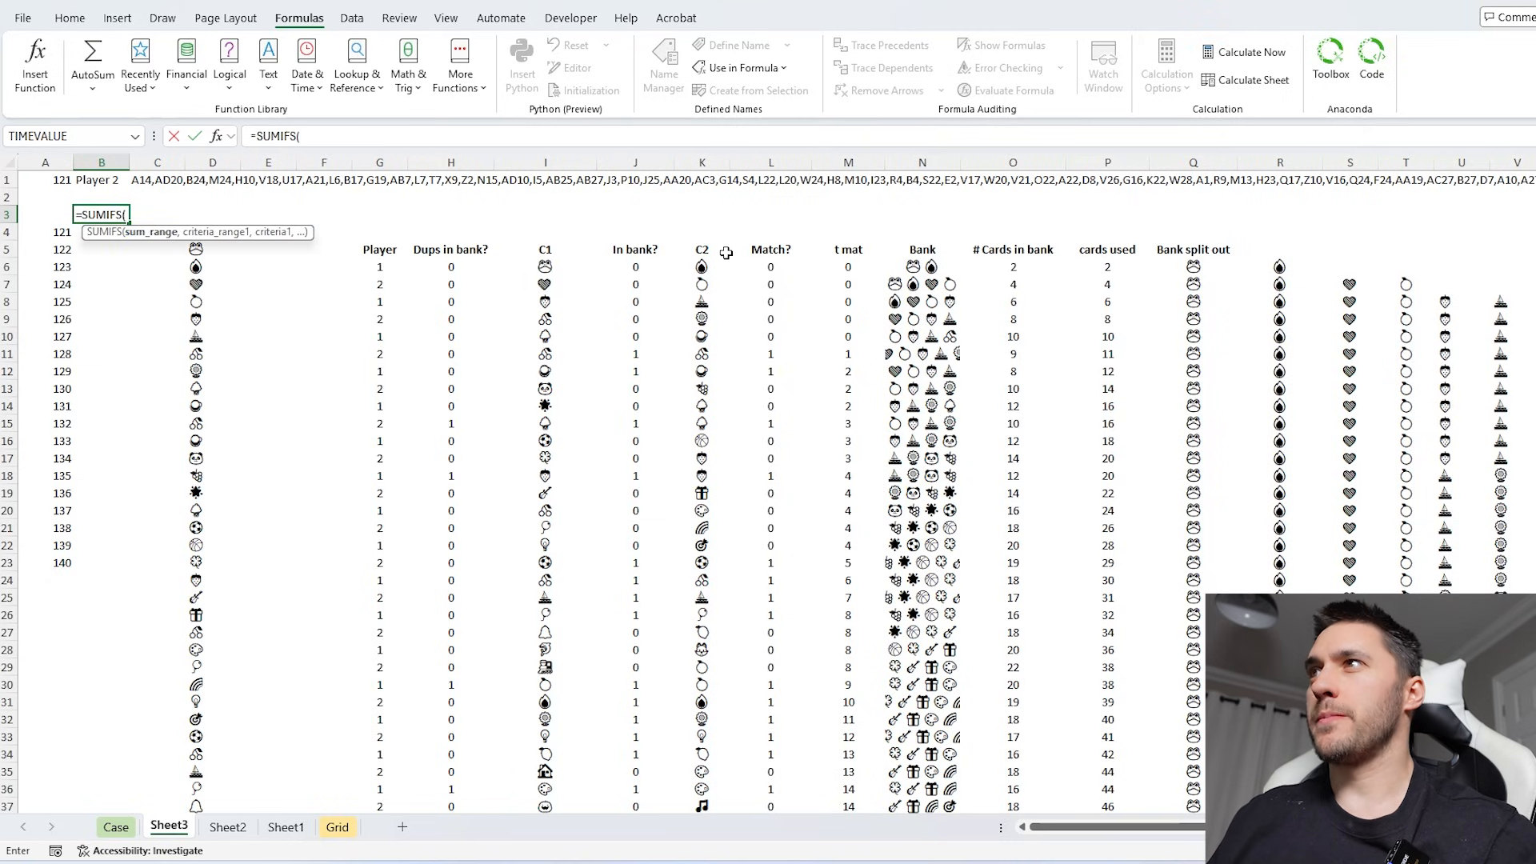
click(768, 266)
key(ctrl+shift+Down)
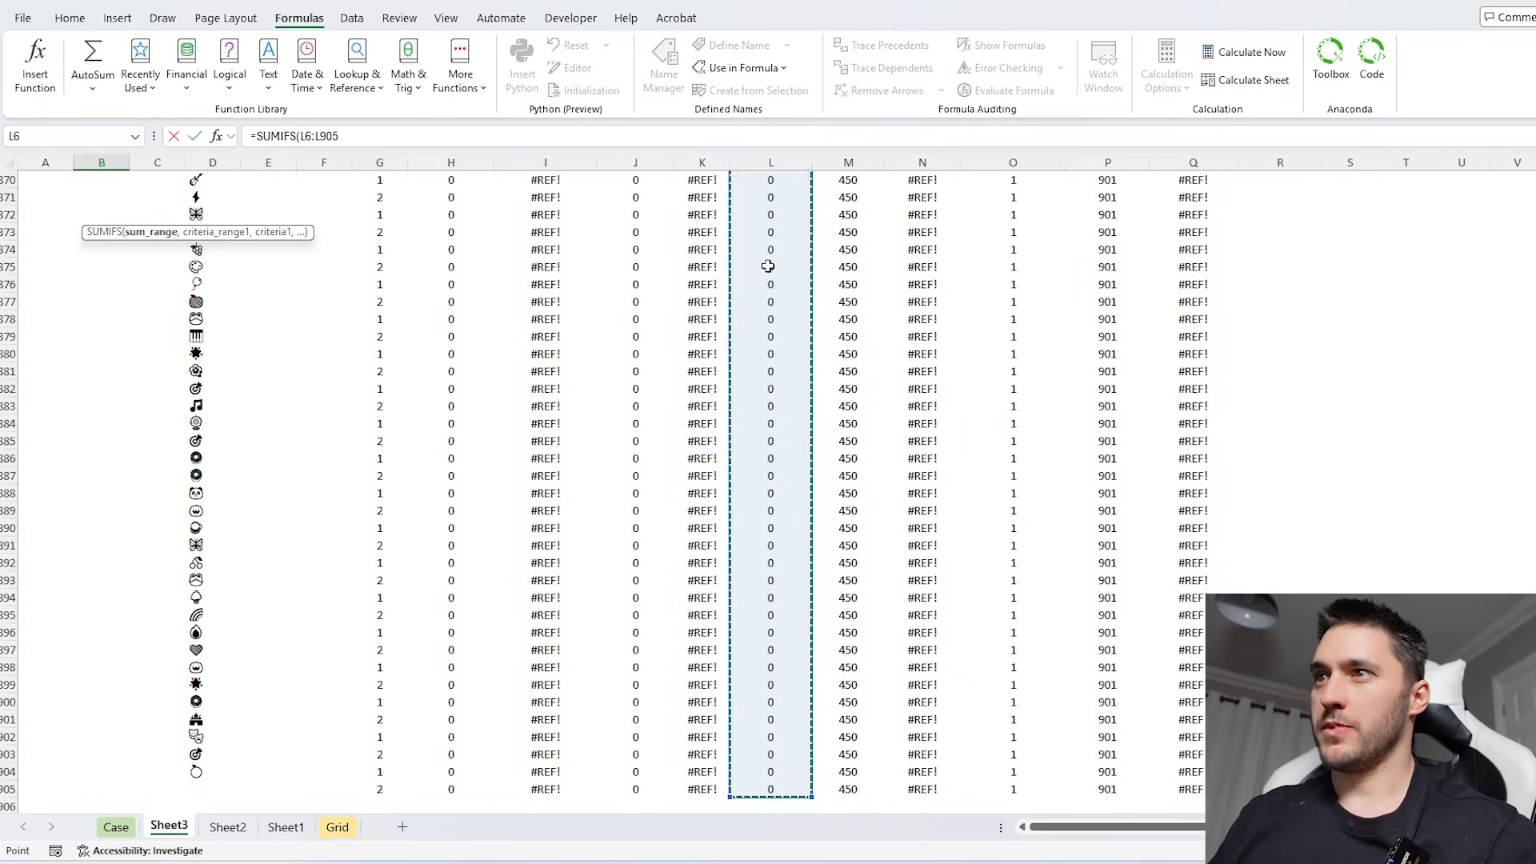
text(,)
- Complete the SUMIFS in B3 with G6# as the criteria range and RIGHT(B1)*1 as the player criterion
click(387, 784)
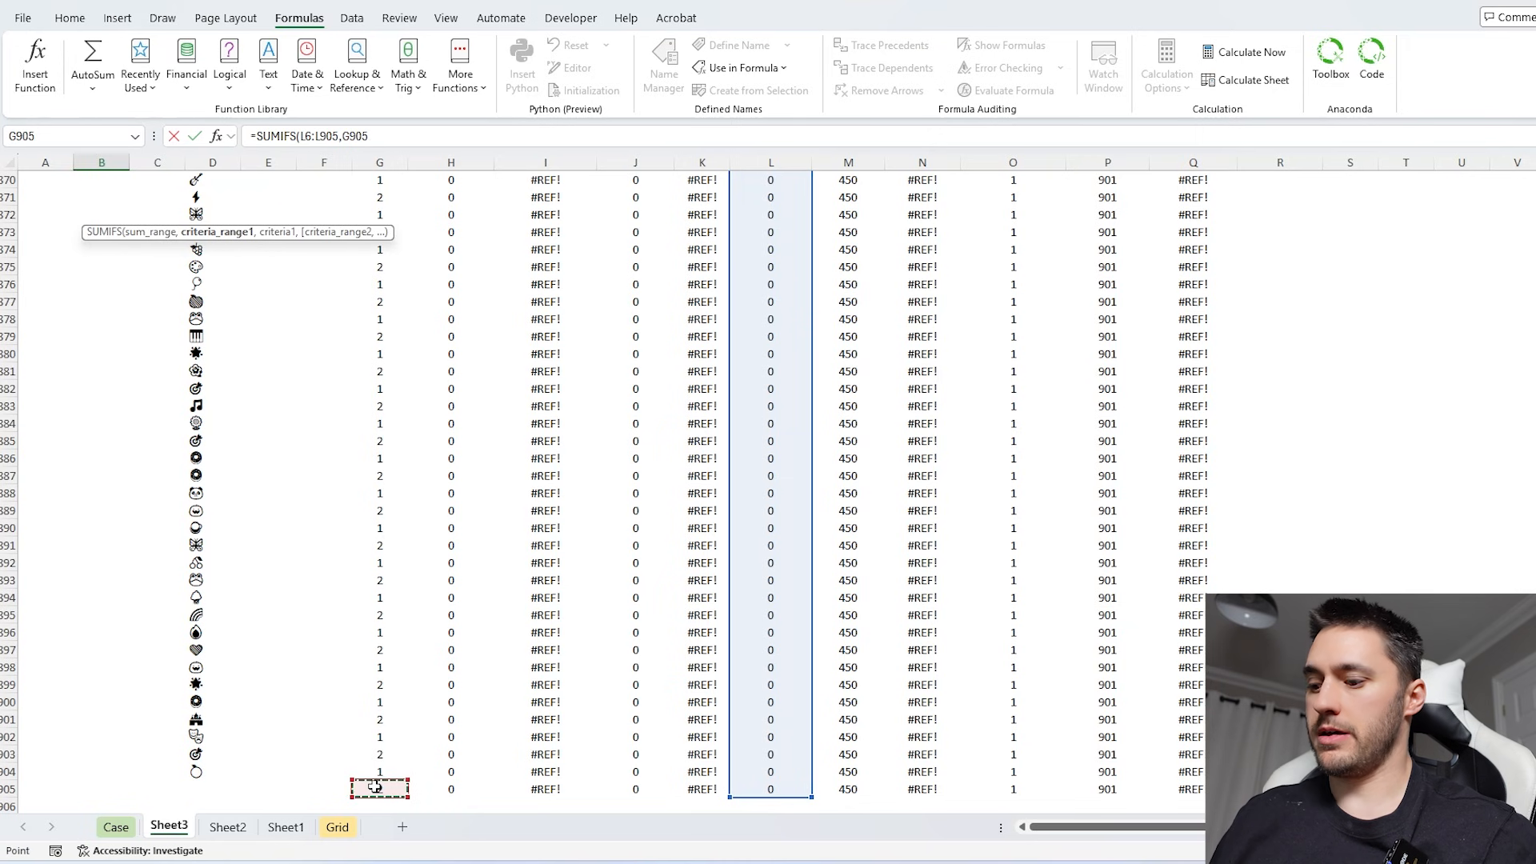
key(ctrl+shift+Up)
key(shift+Down)
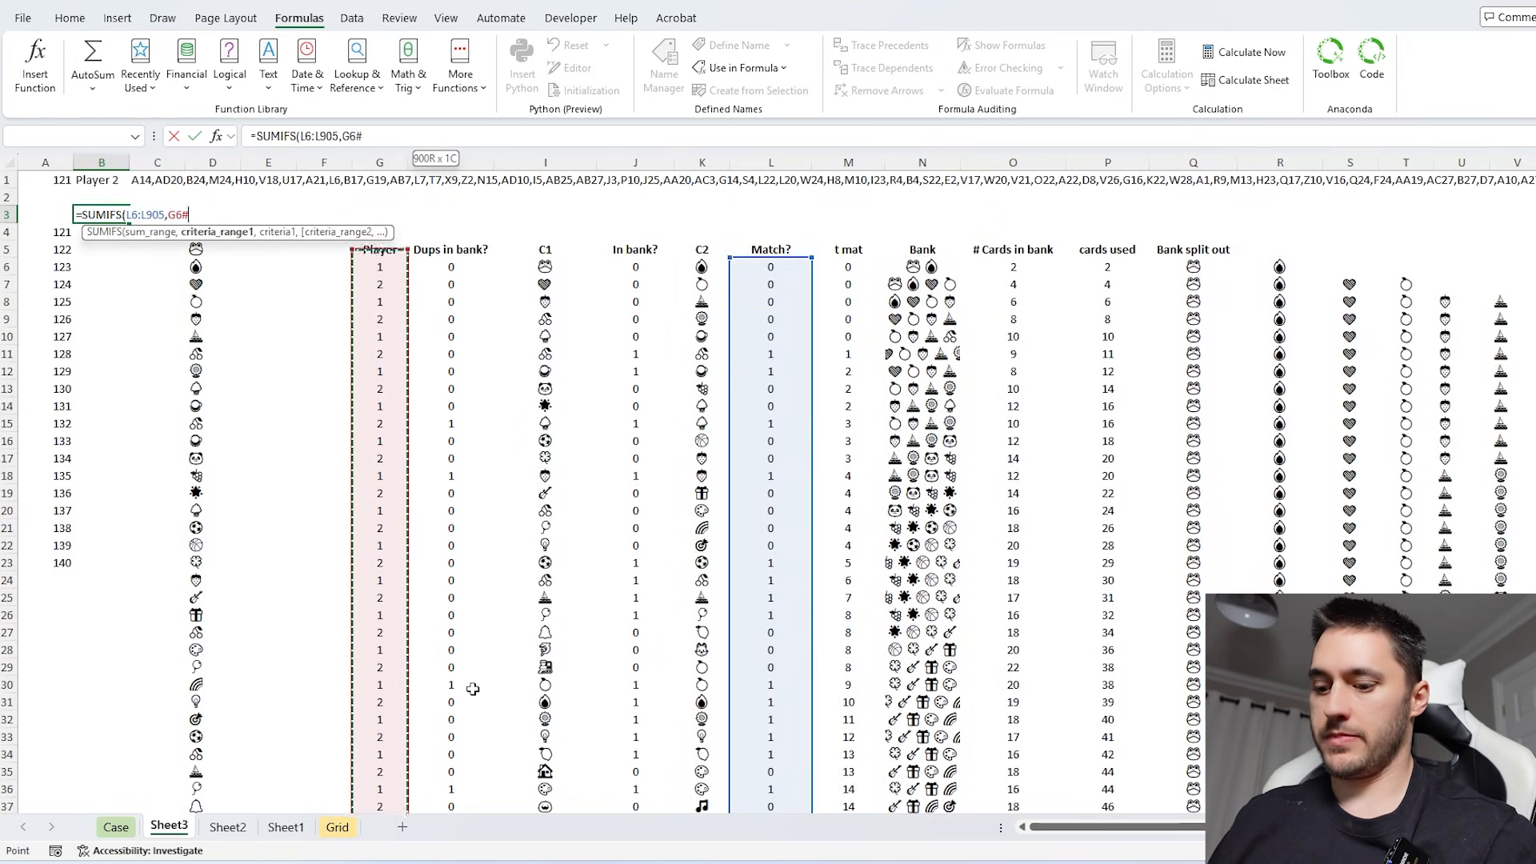
text(,righ)
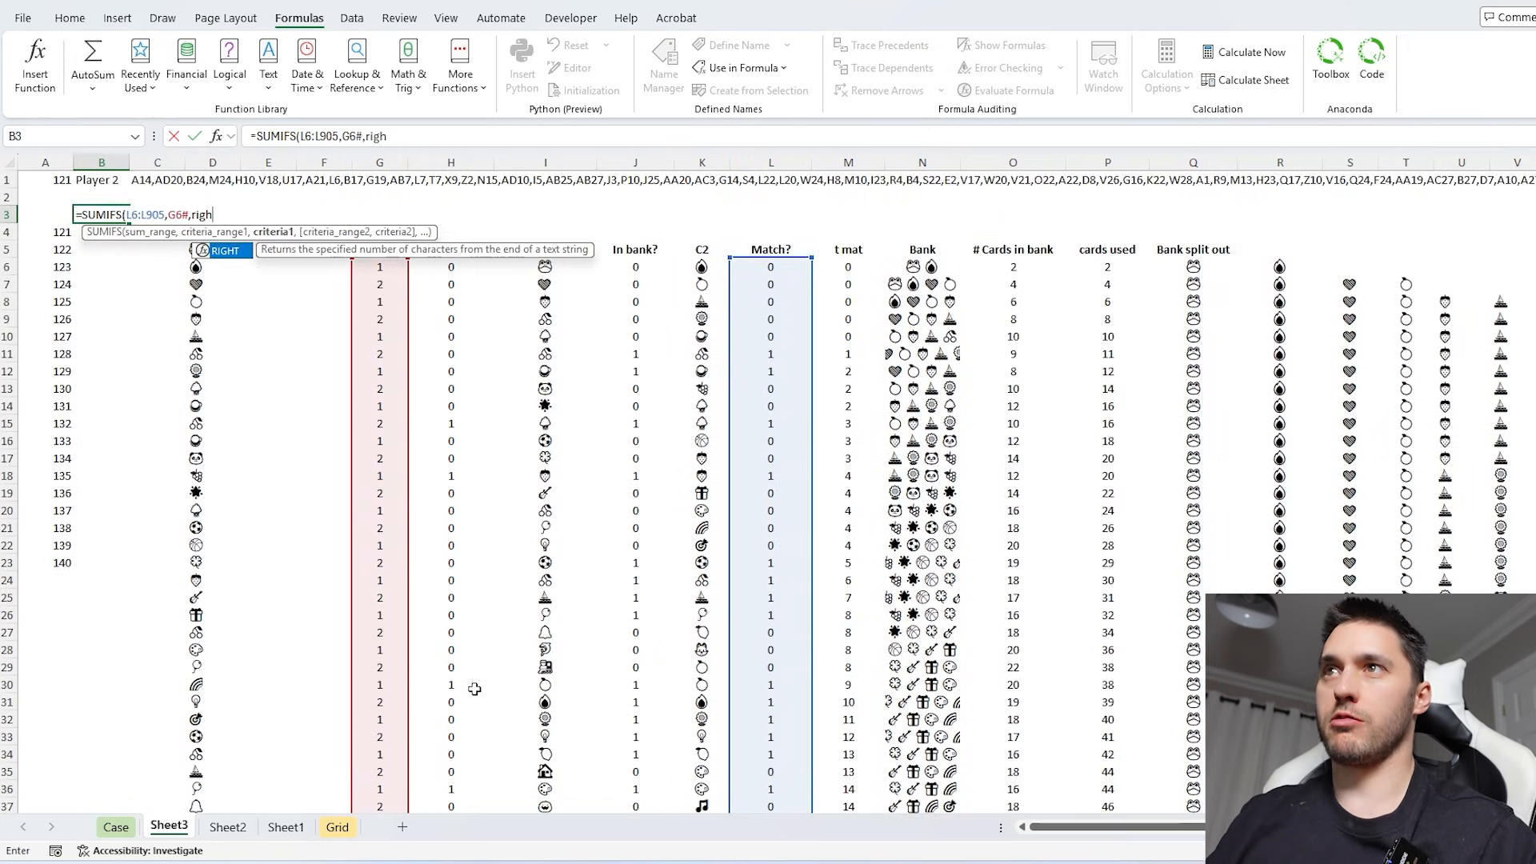
text(t)
double_click(199, 248)
click(99, 180)
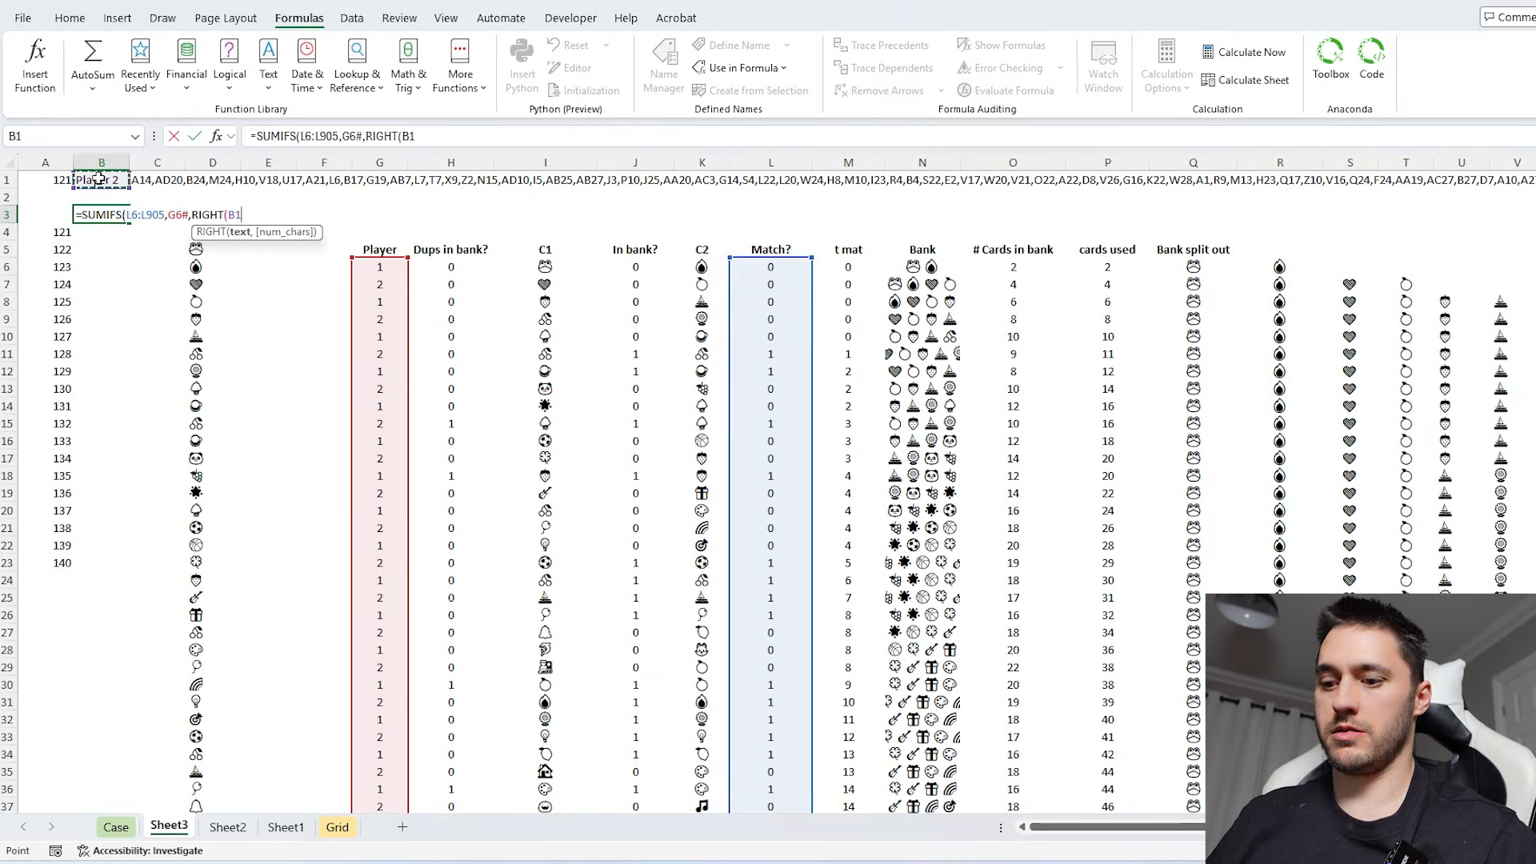
text()*1)
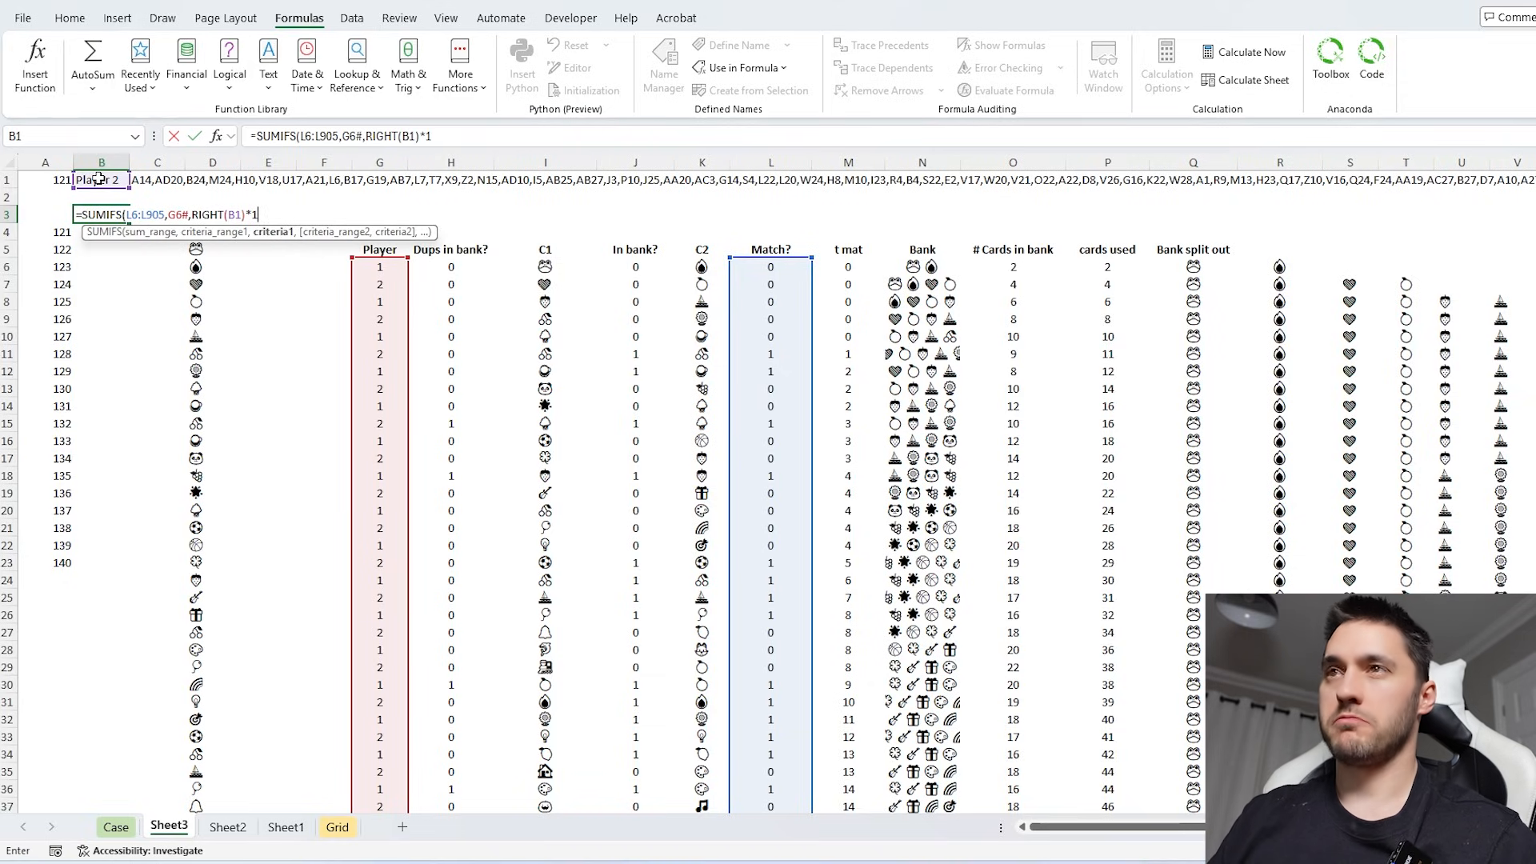
key(Return)
key(Return)
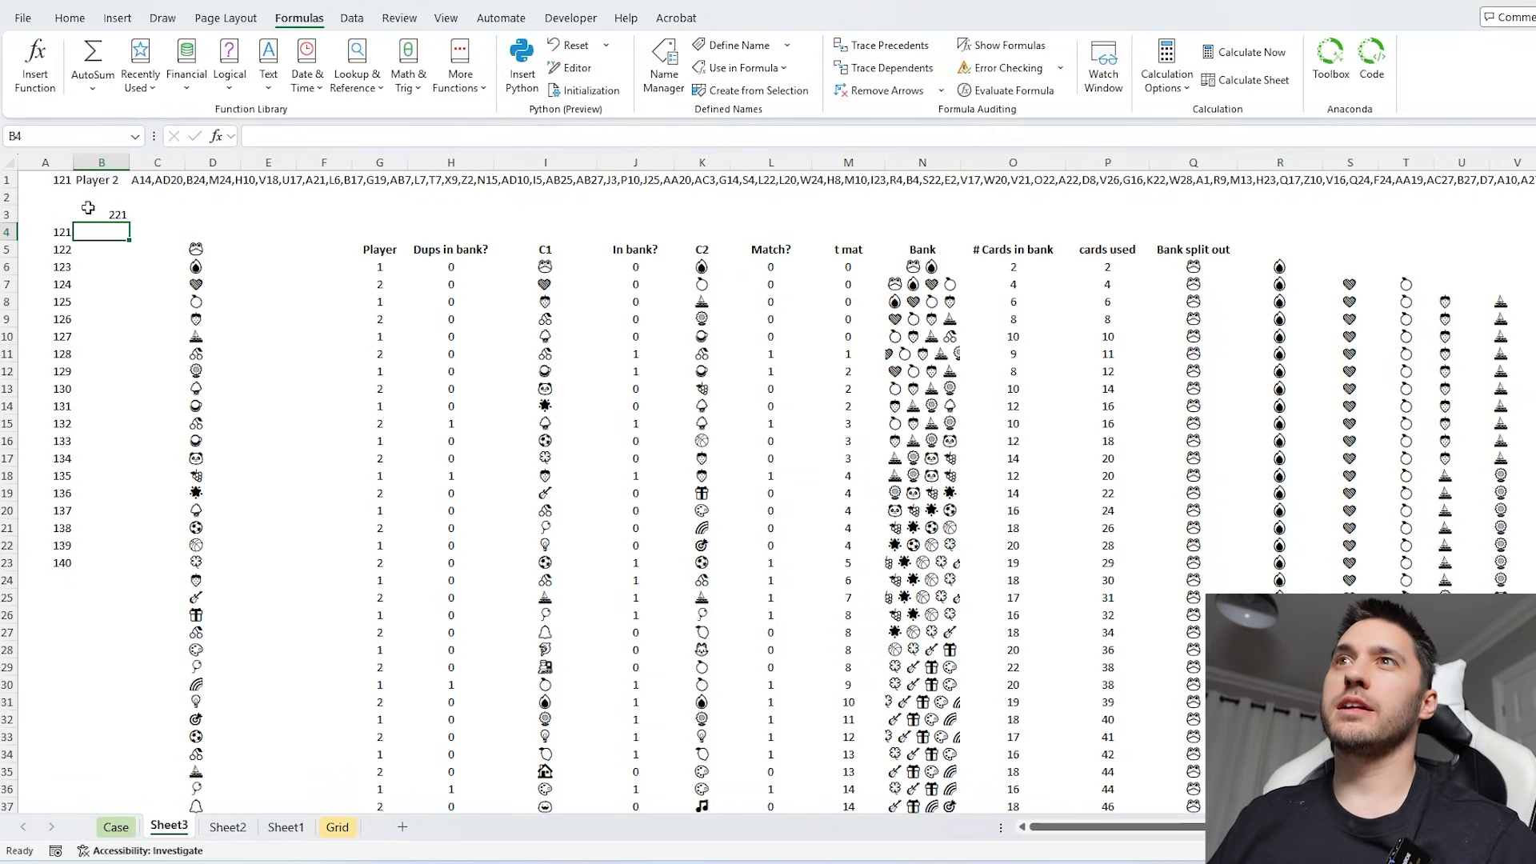
- Create a one-variable data table over A3:B23 with A1 as the column input cell
drag(68, 218, 80, 229)
key(ctrl+shift+Down)
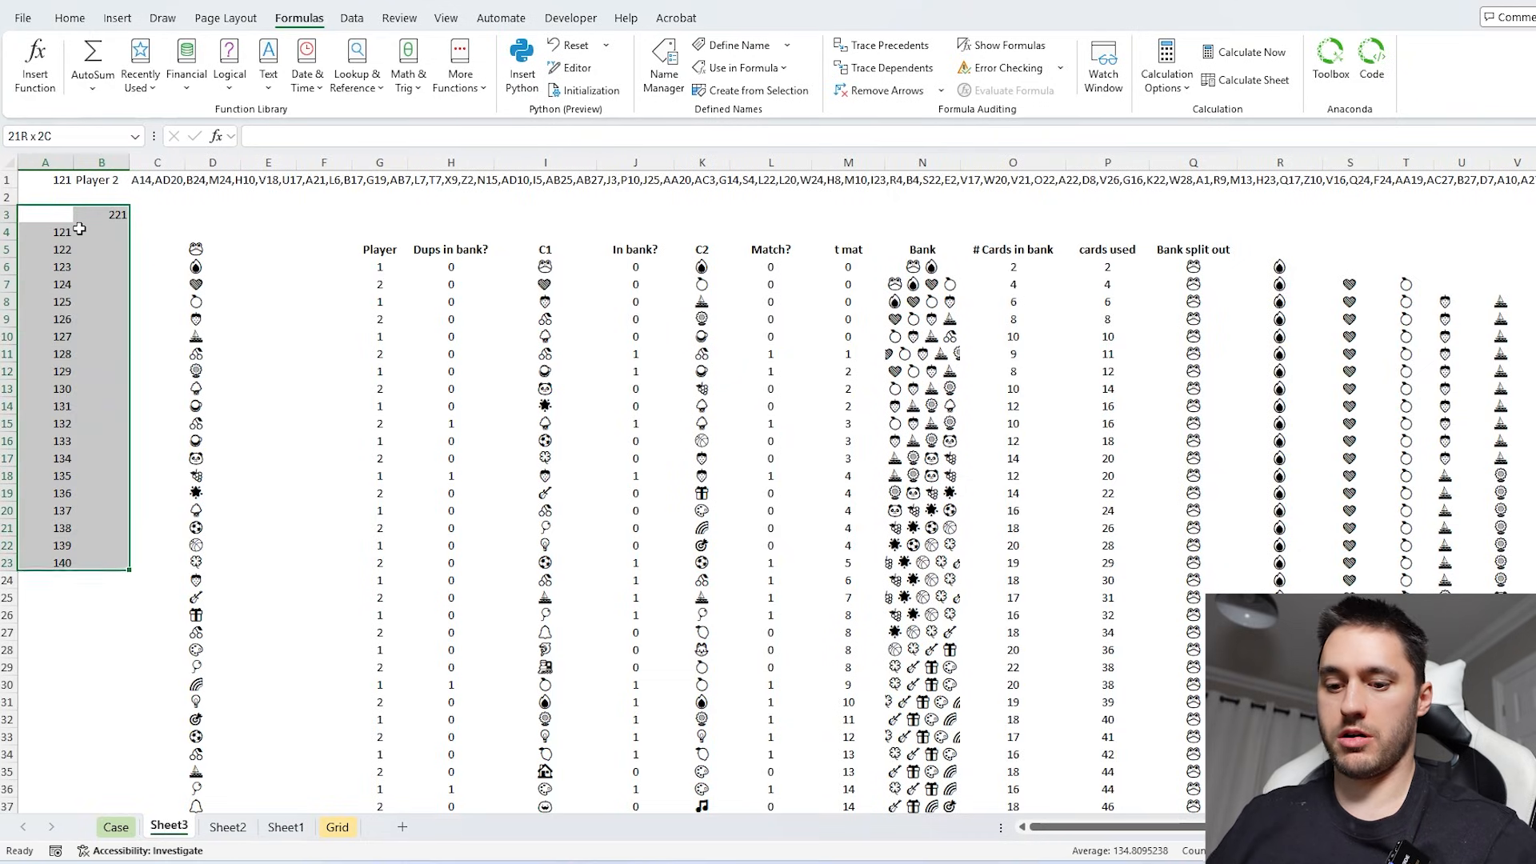
key(alt+a)
key(w)
key(t)
click(70, 184)
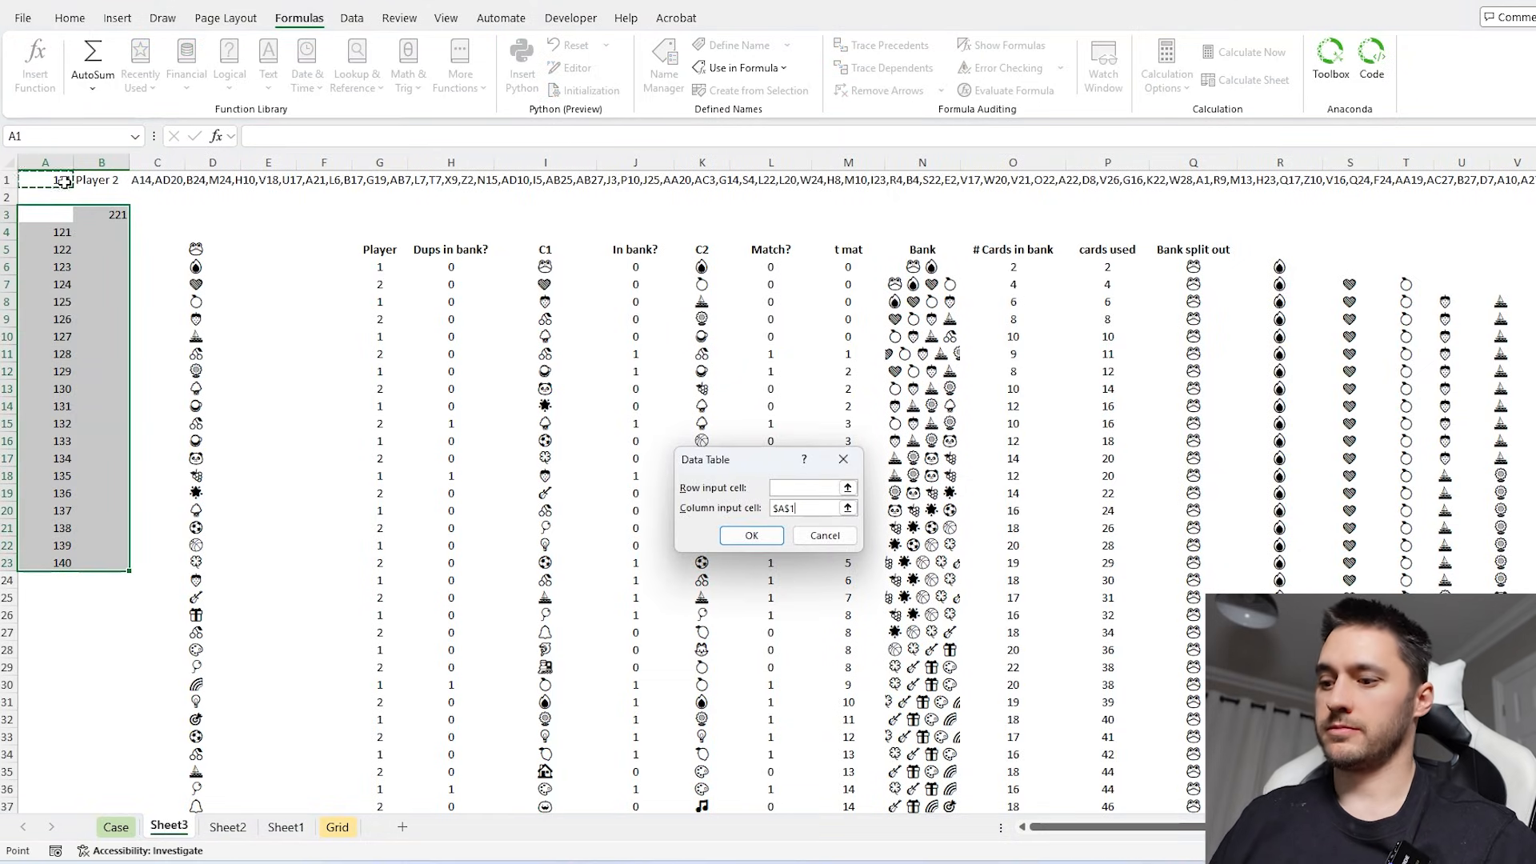
key(Return)
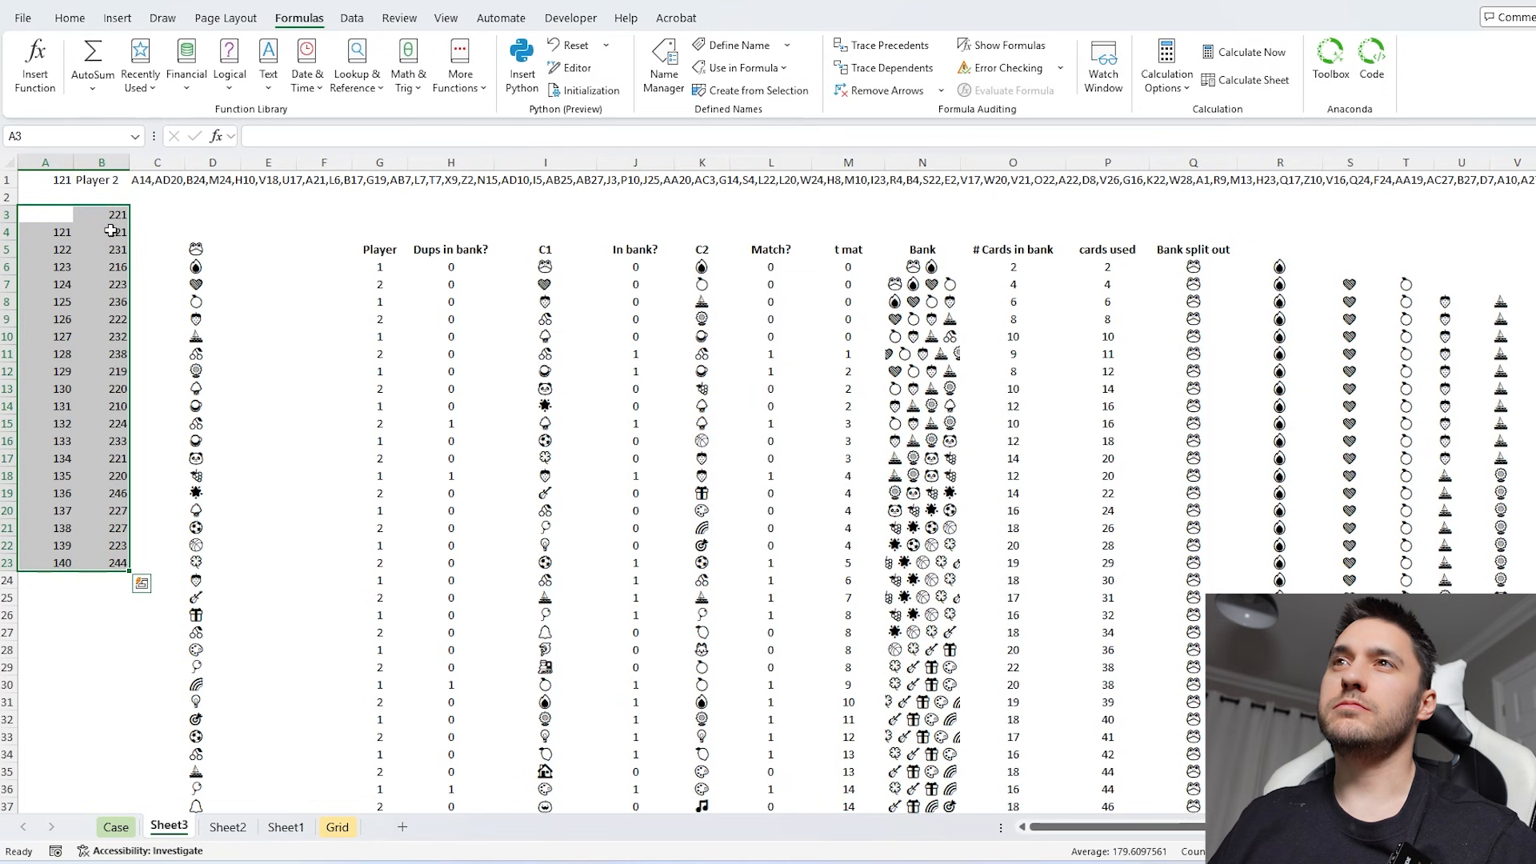
- Copy the data table results in B4:B23 into the Level 7 answers on the Case sheet, starting at E330
click(107, 231)
key(ctrl+shift+Down)
key(ctrl+c)
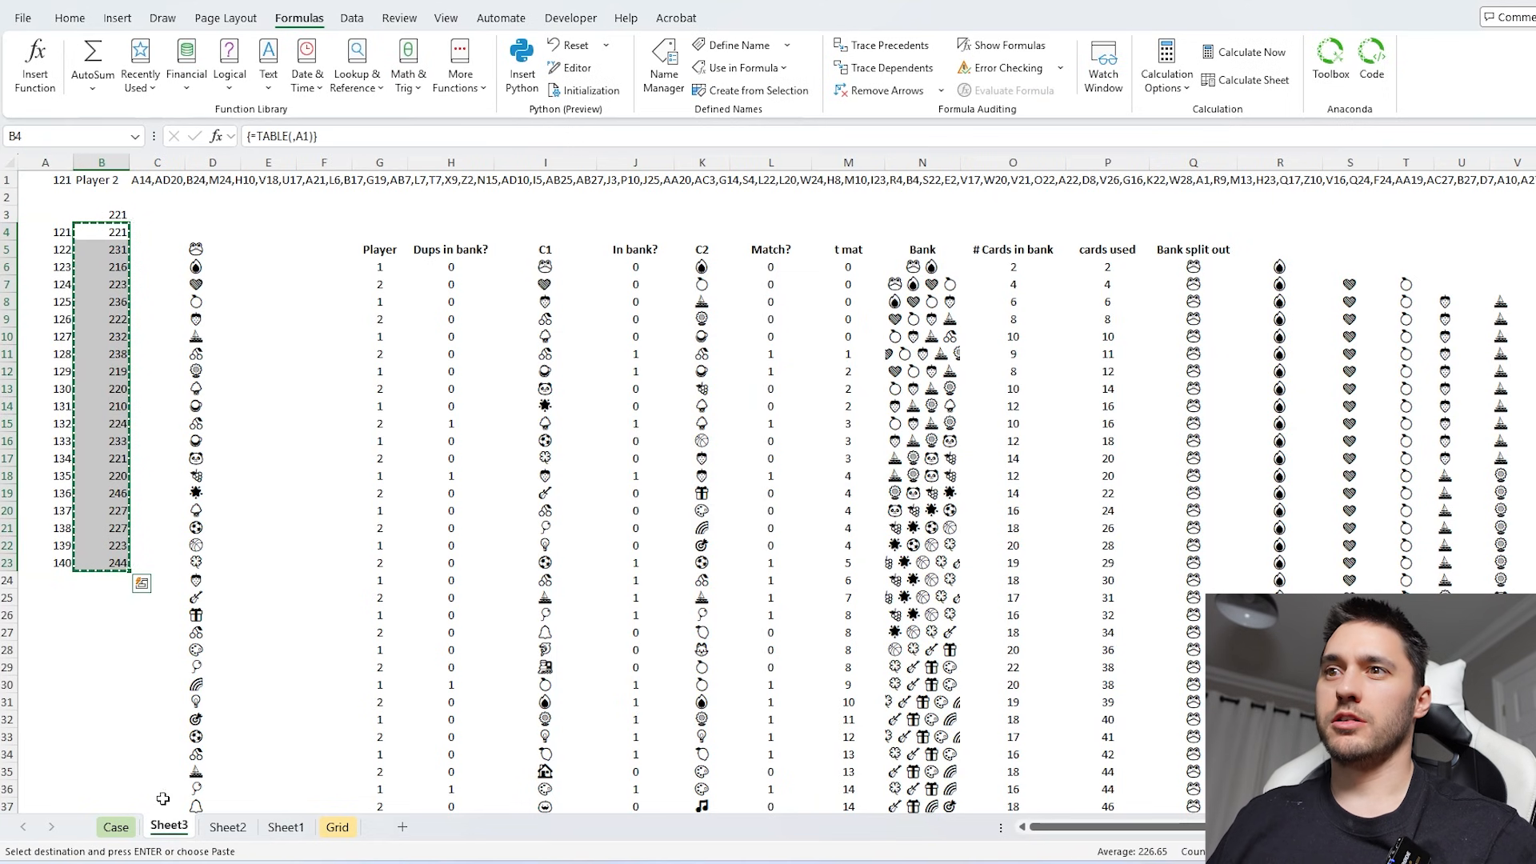
key(ctrl+Page_Up)
key(Return)
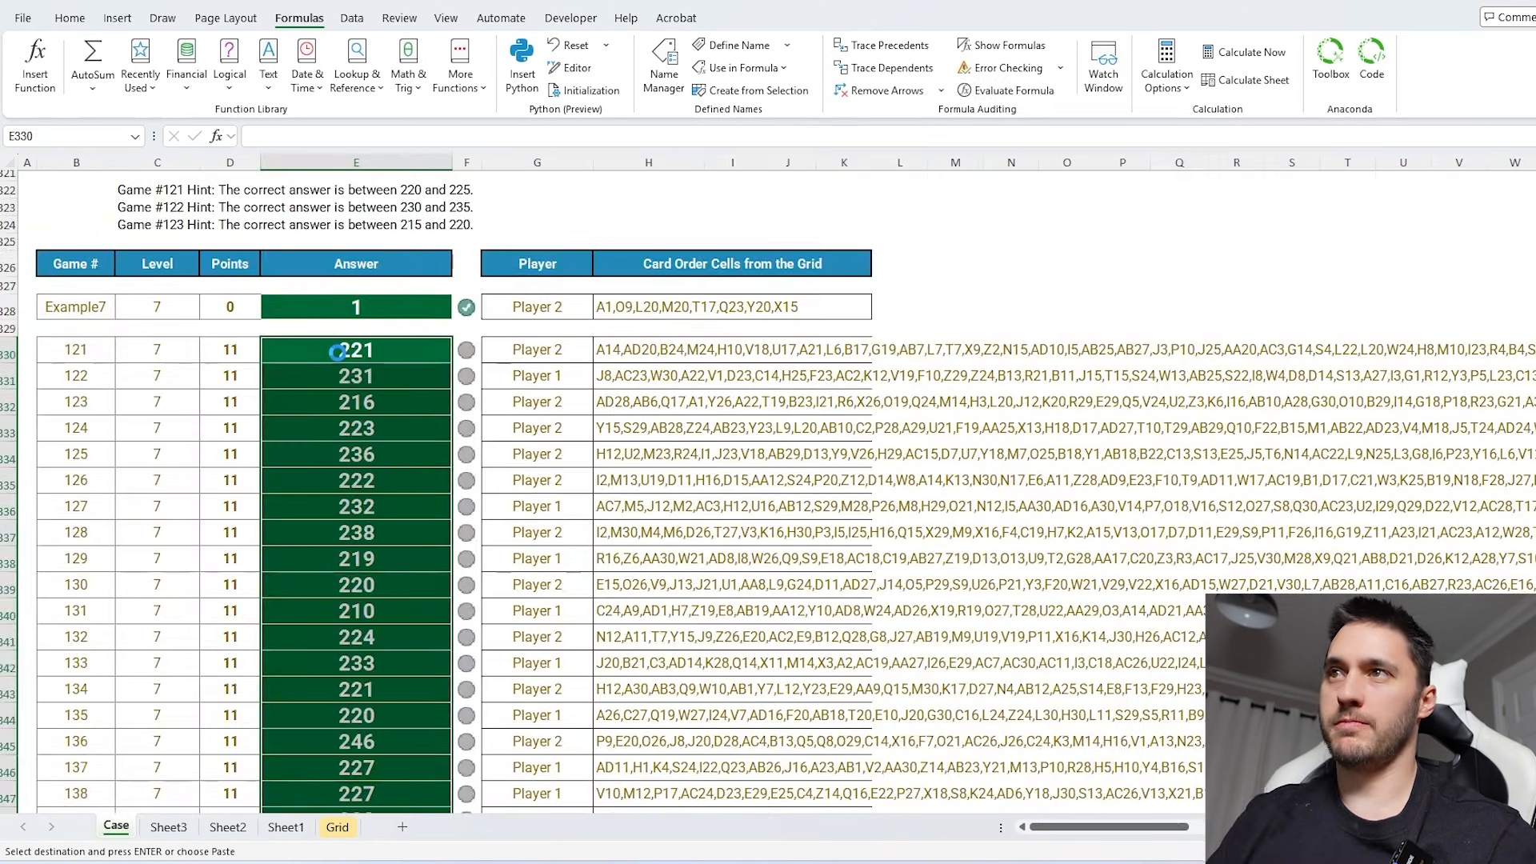
scroll(373, 472, down, 3)
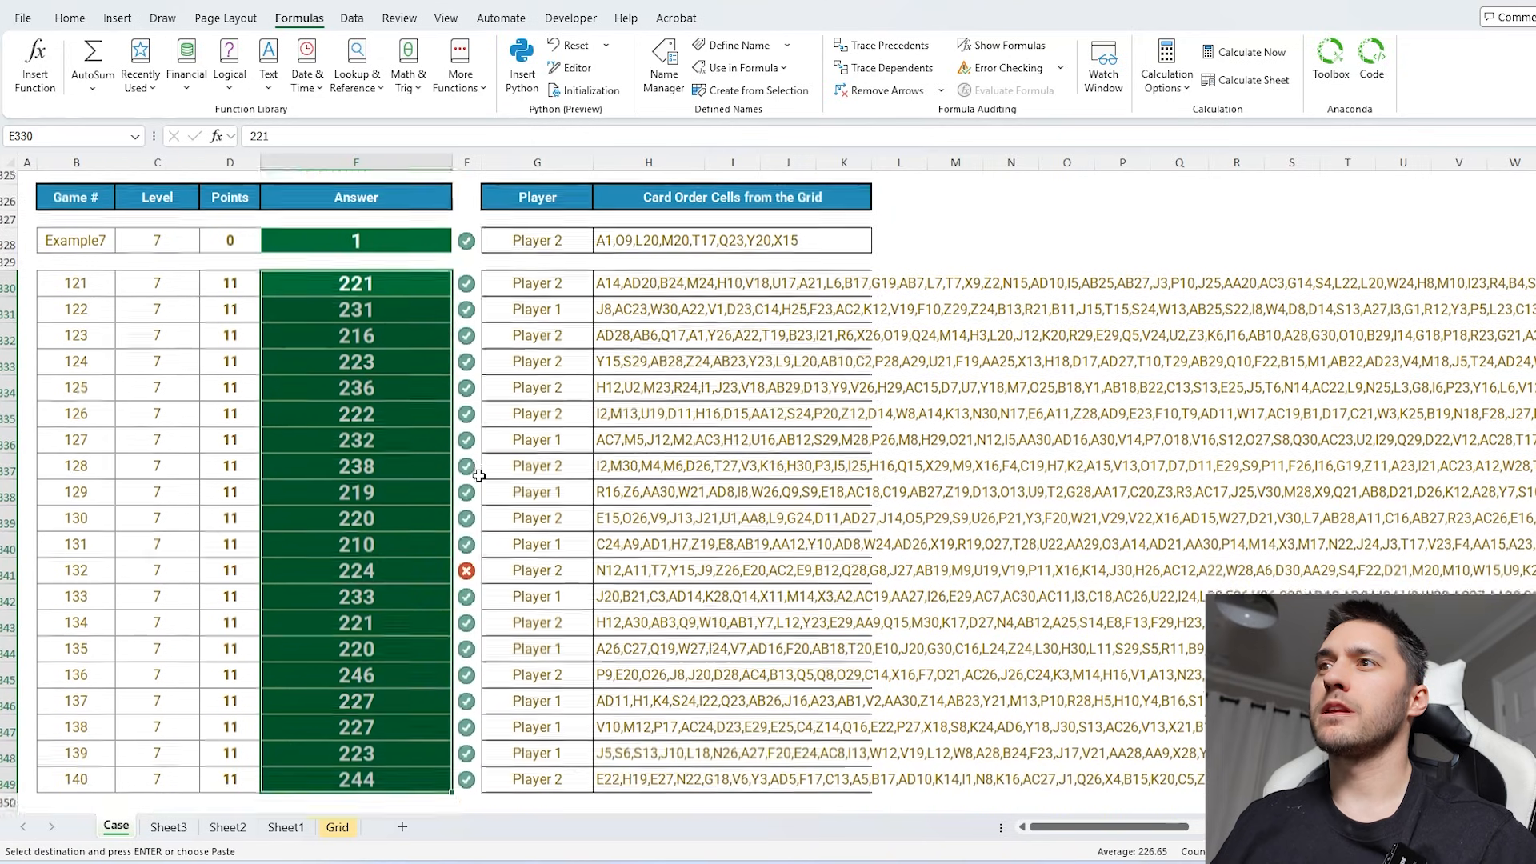
- Check game 132's answer on the Case sheet and load game 132 in A1 of Sheet3
click(373, 472)
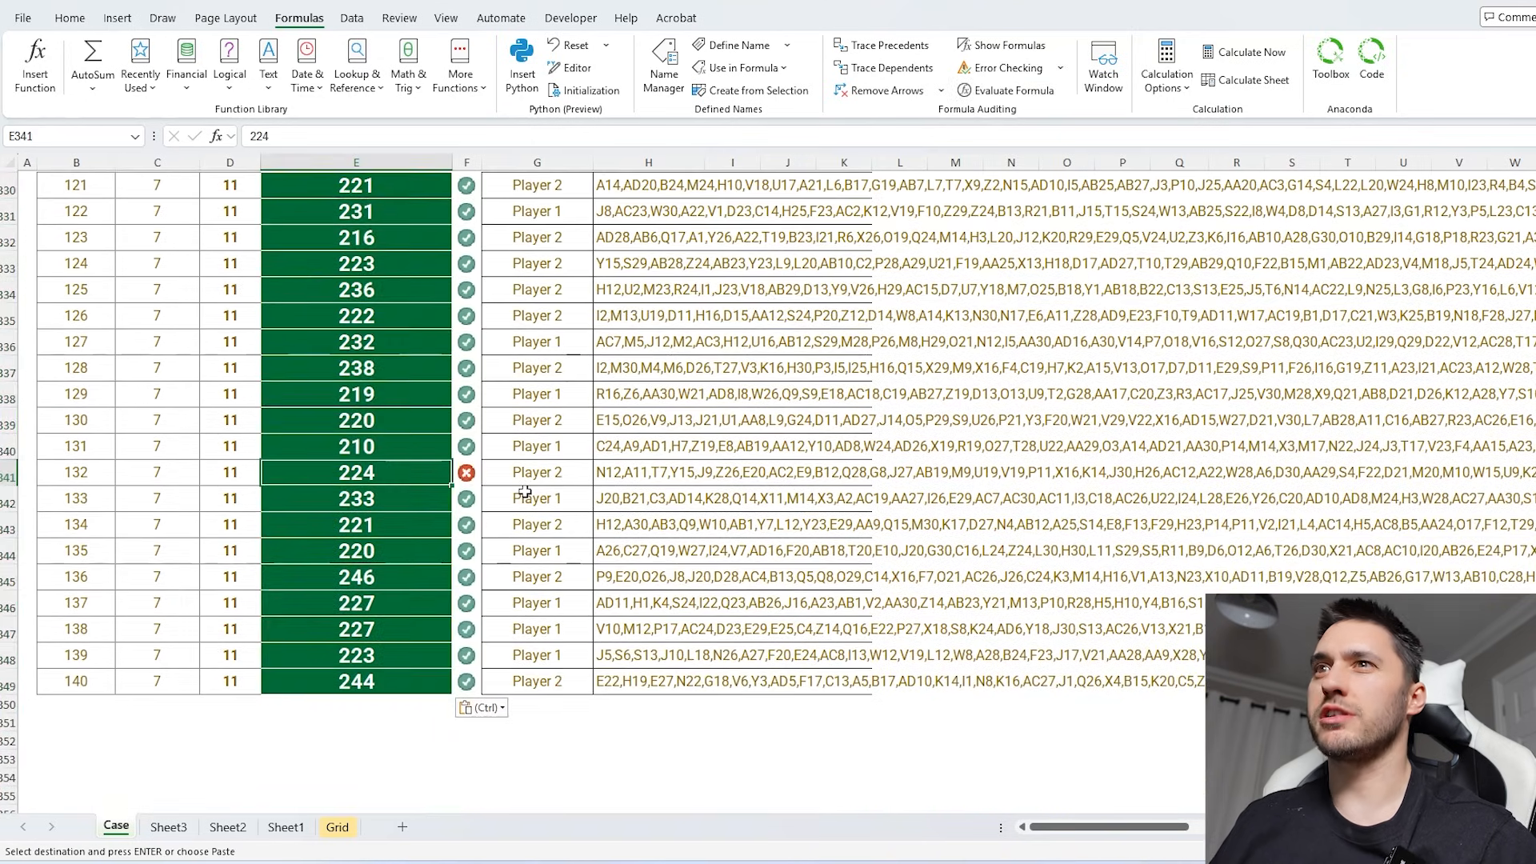
scroll(496, 536, up, 3)
click(164, 826)
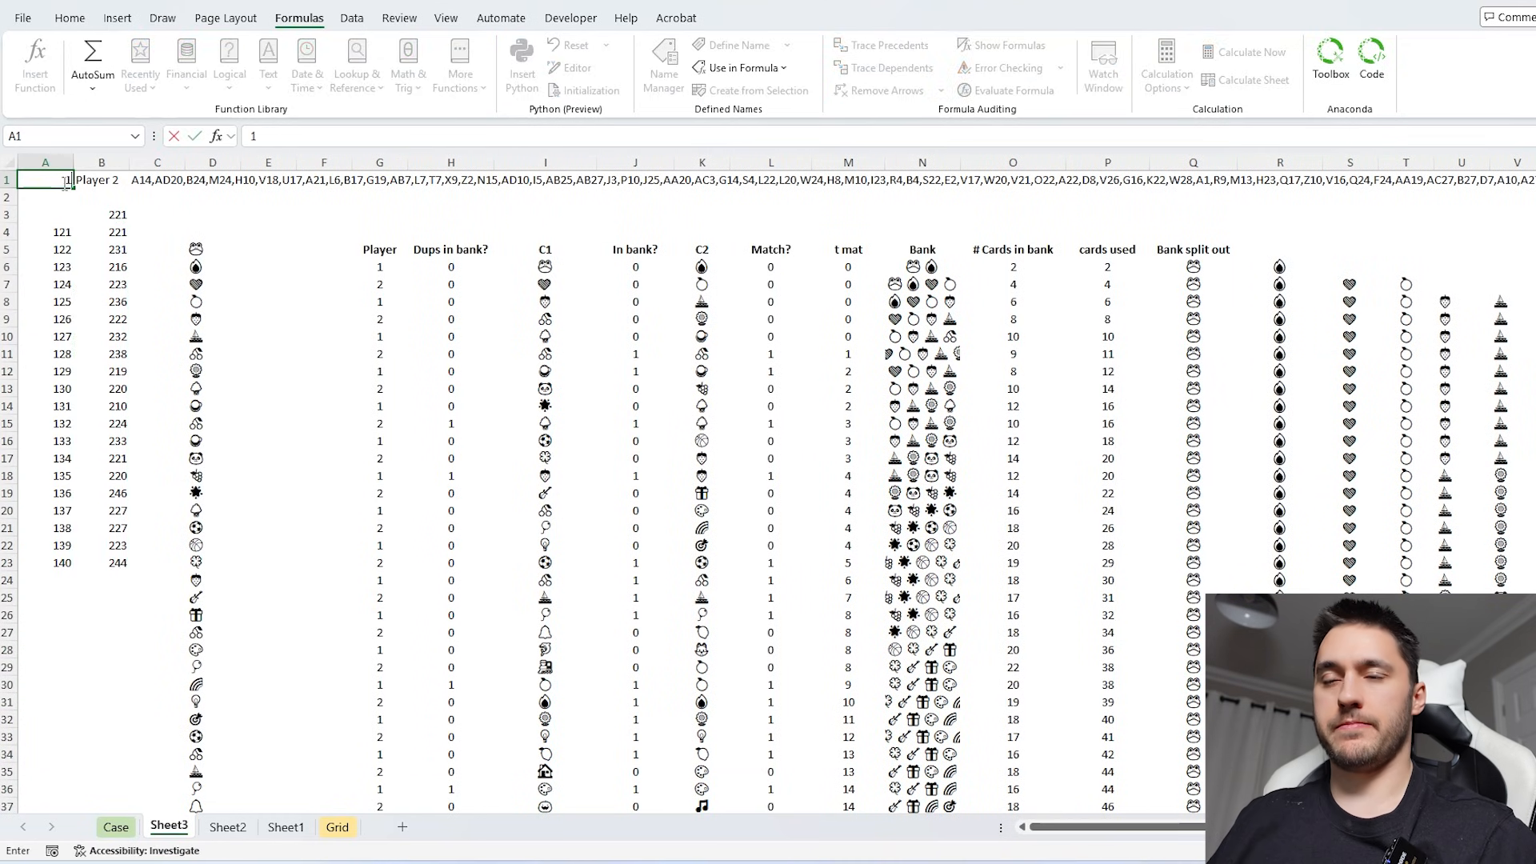
- Wrap Q6's Bank split out formula as =IF(N6="","",REGEXEXTRACT(N6,"\X",1)) to handle an empty bank
click(1208, 266)
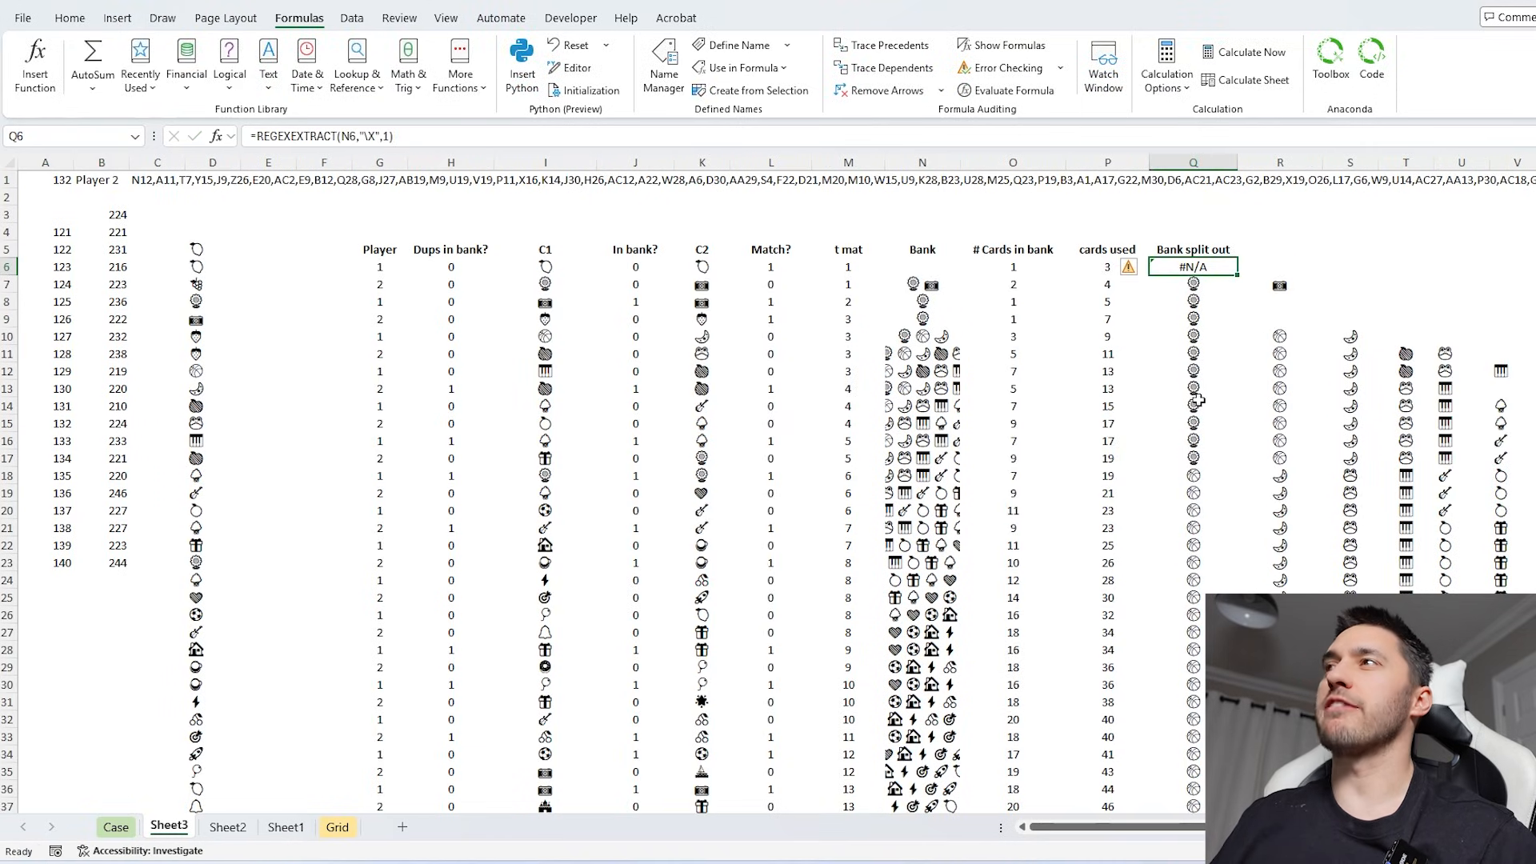
click(474, 138)
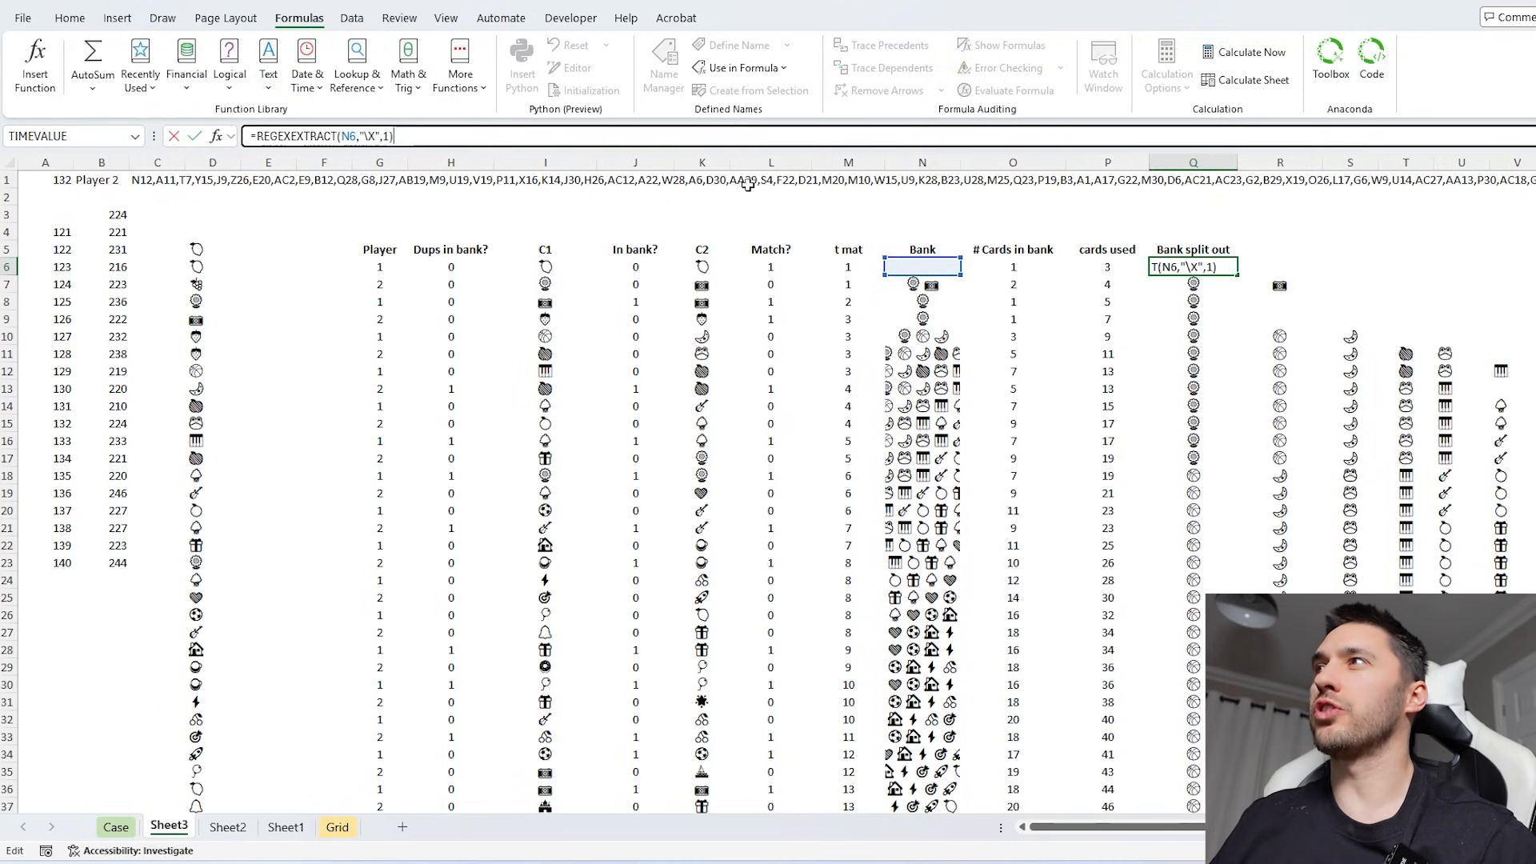
click(253, 136)
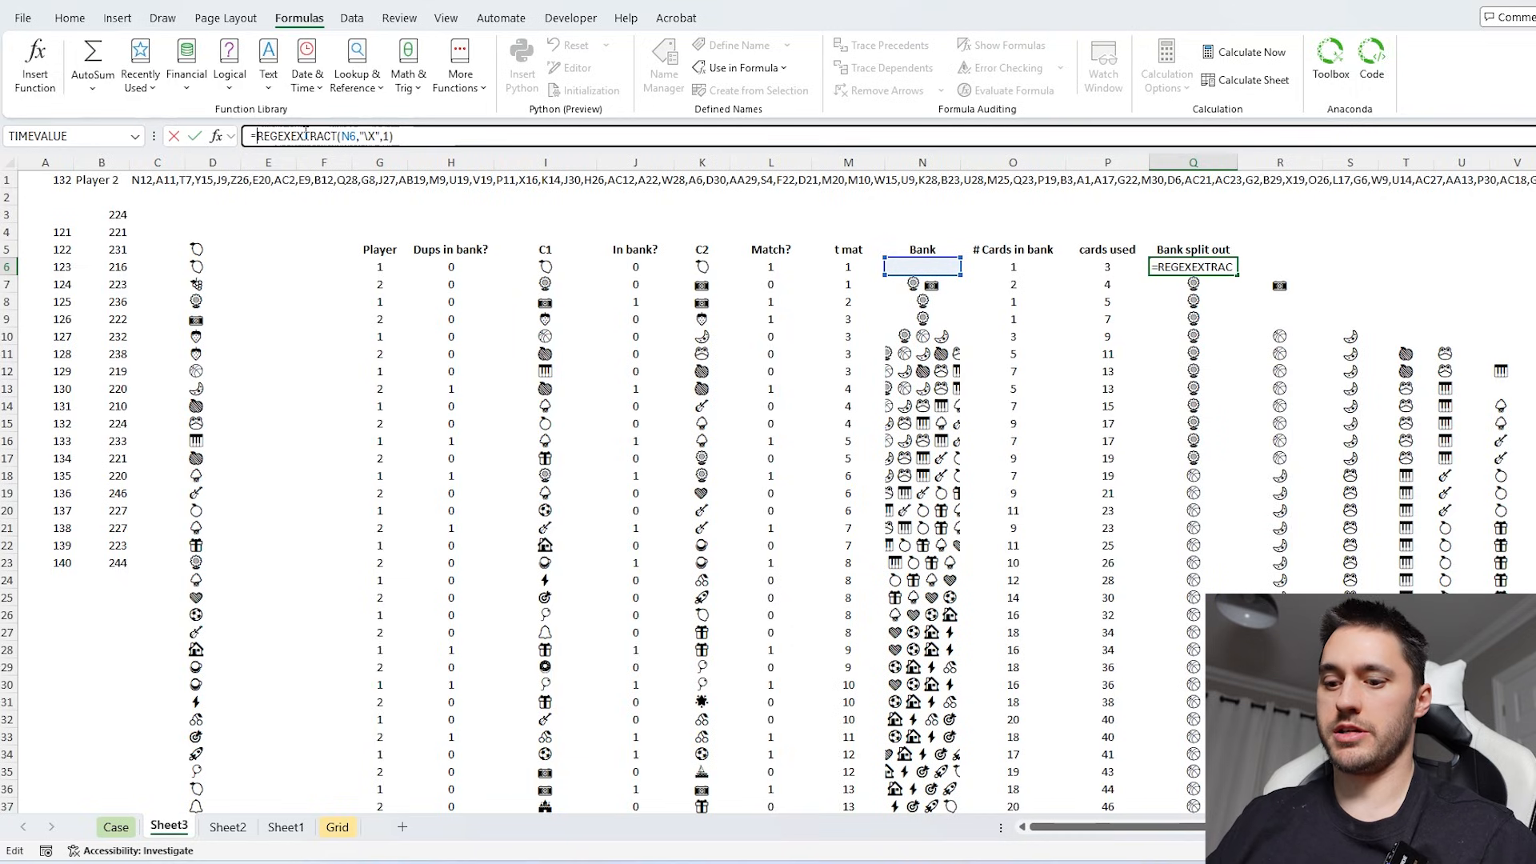
text(IF()
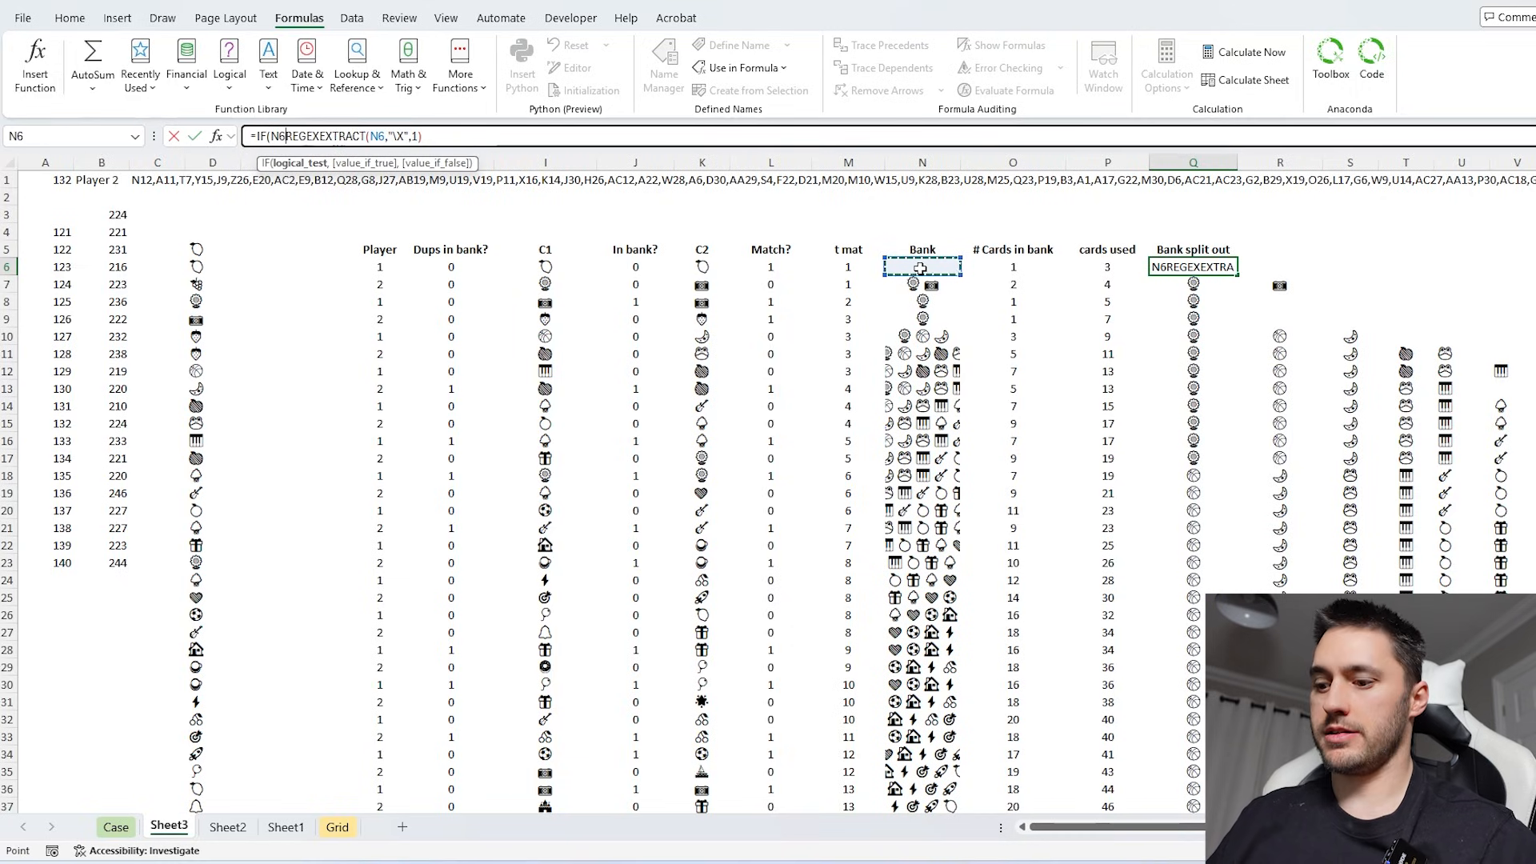
click(920, 268)
text(="","",)
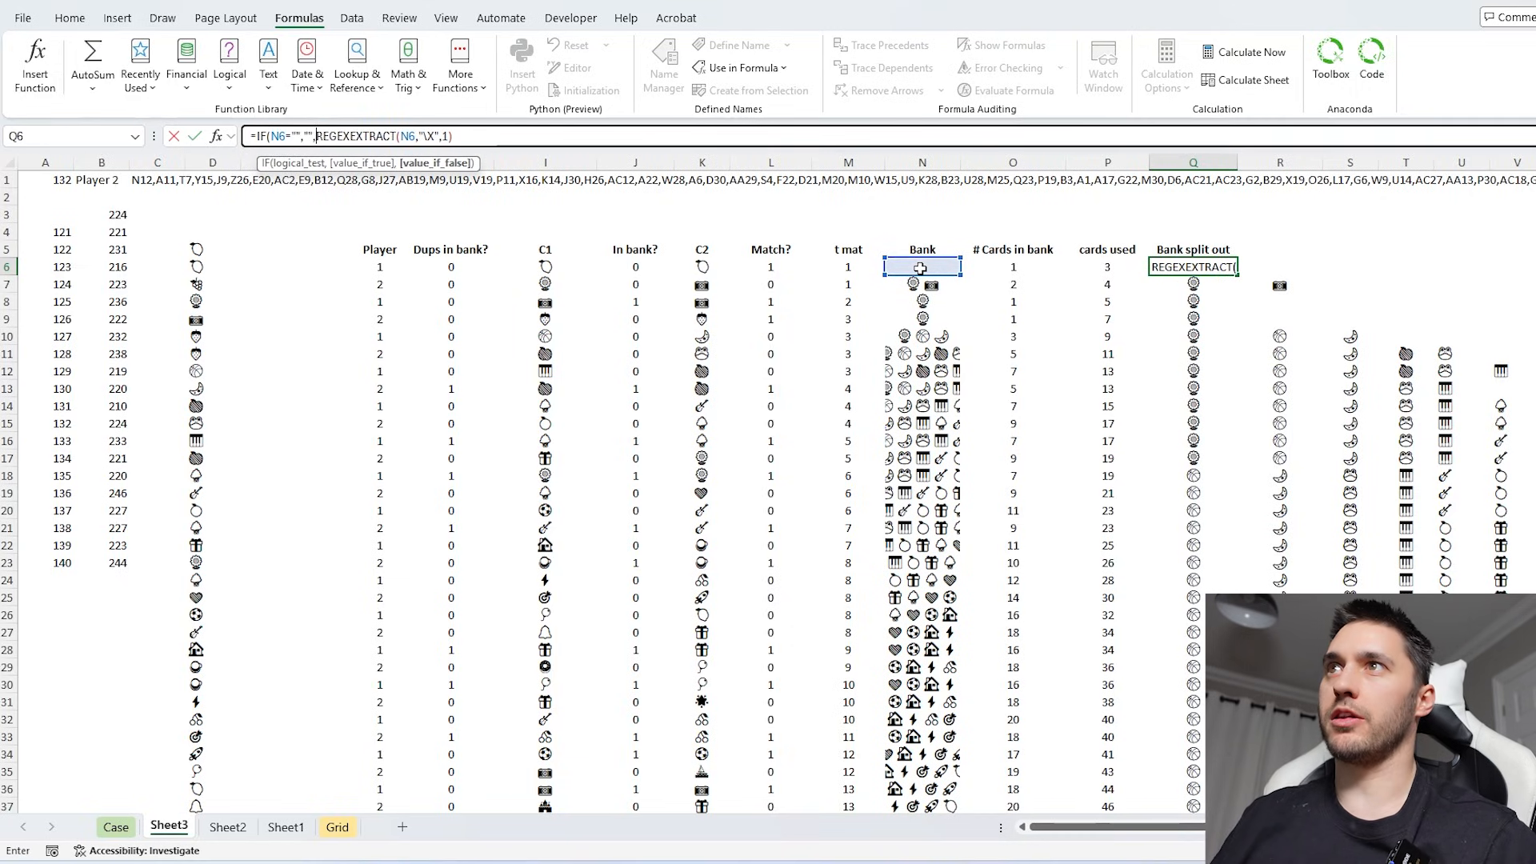
- Replace the cards used formula in P6 with the fixed value 2
click(1102, 265)
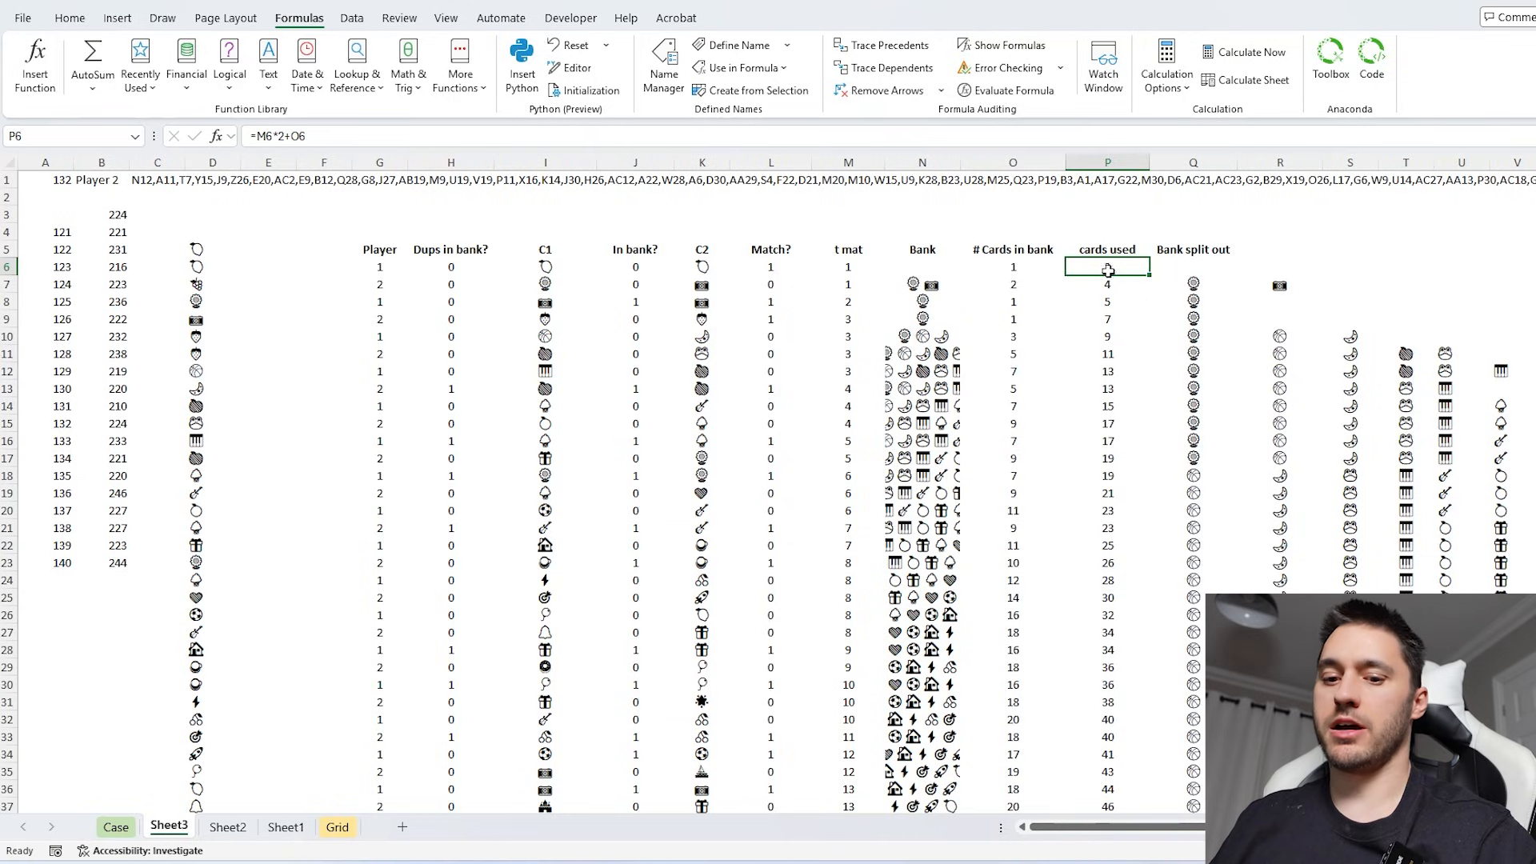
text(2)
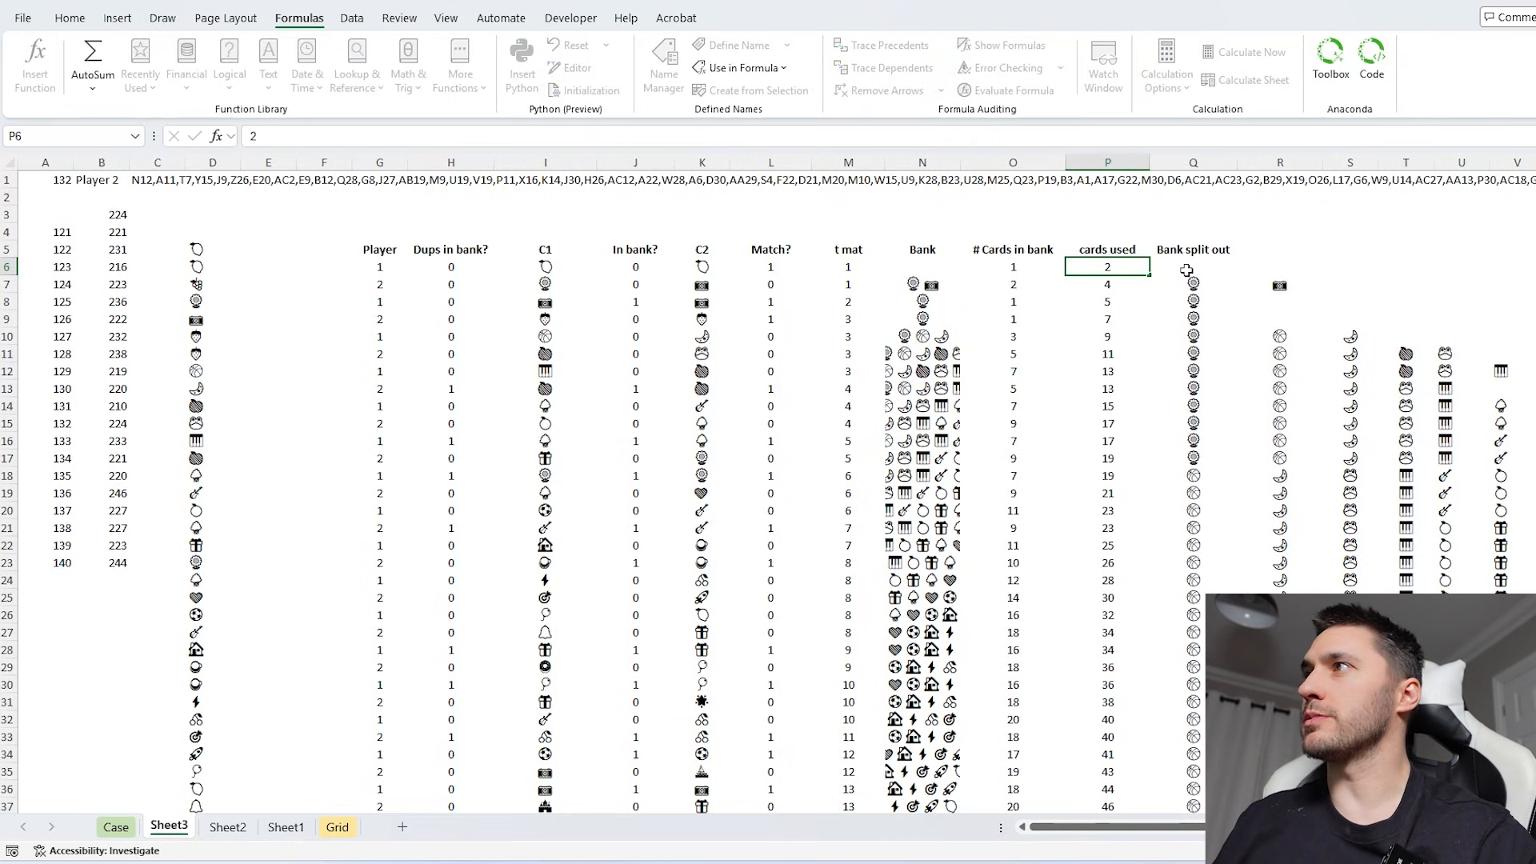
key(Return)
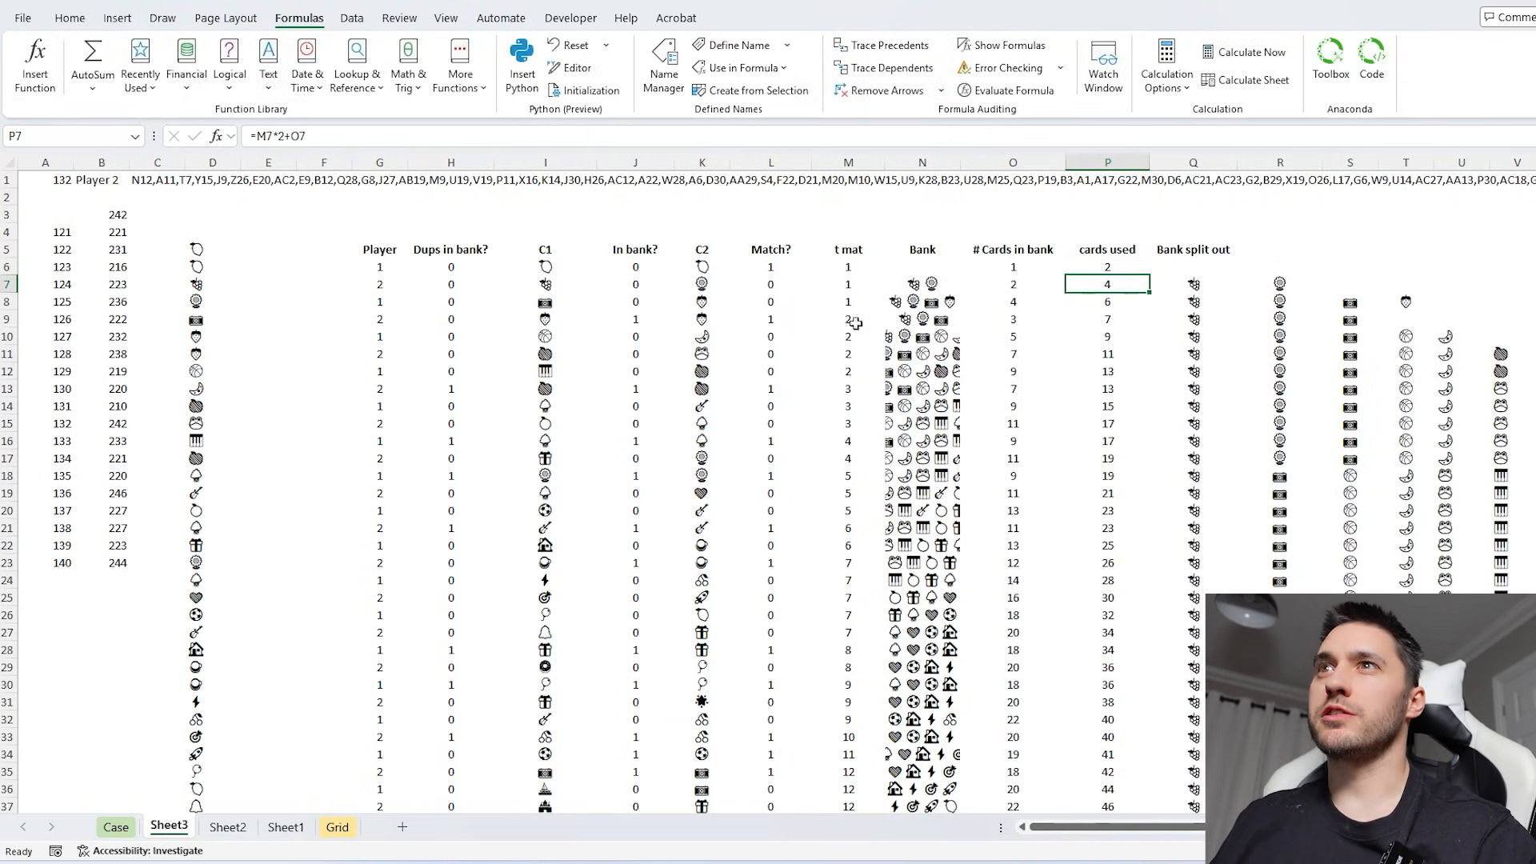
- Copy the recalculated results in B4:B23 over the Level 7 answers on the Case sheet, starting at E330
click(118, 214)
drag(118, 232, 116, 563)
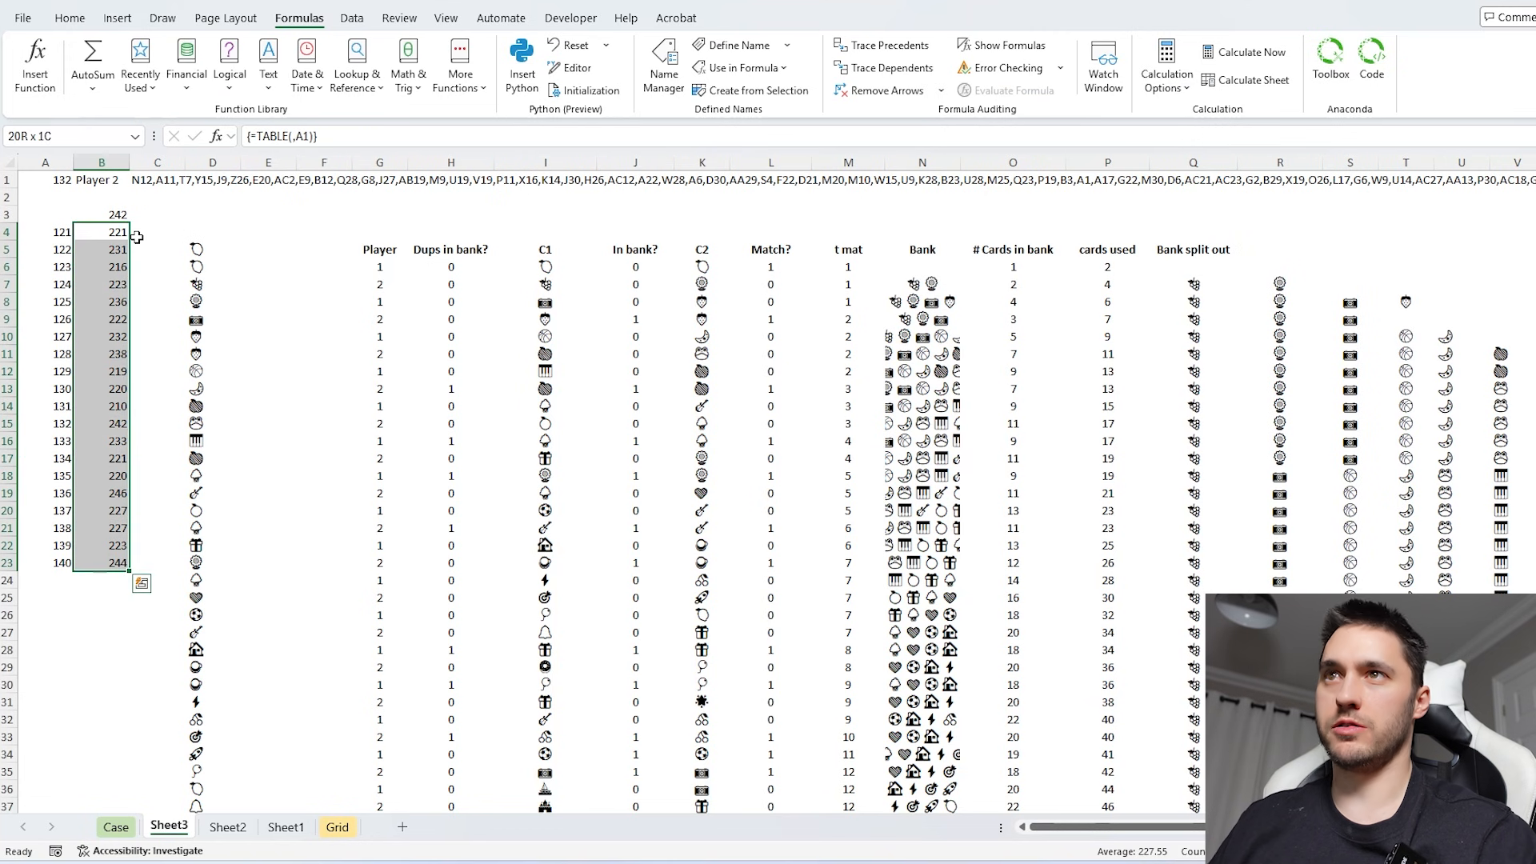
key(ctrl+c)
click(116, 827)
click(357, 297)
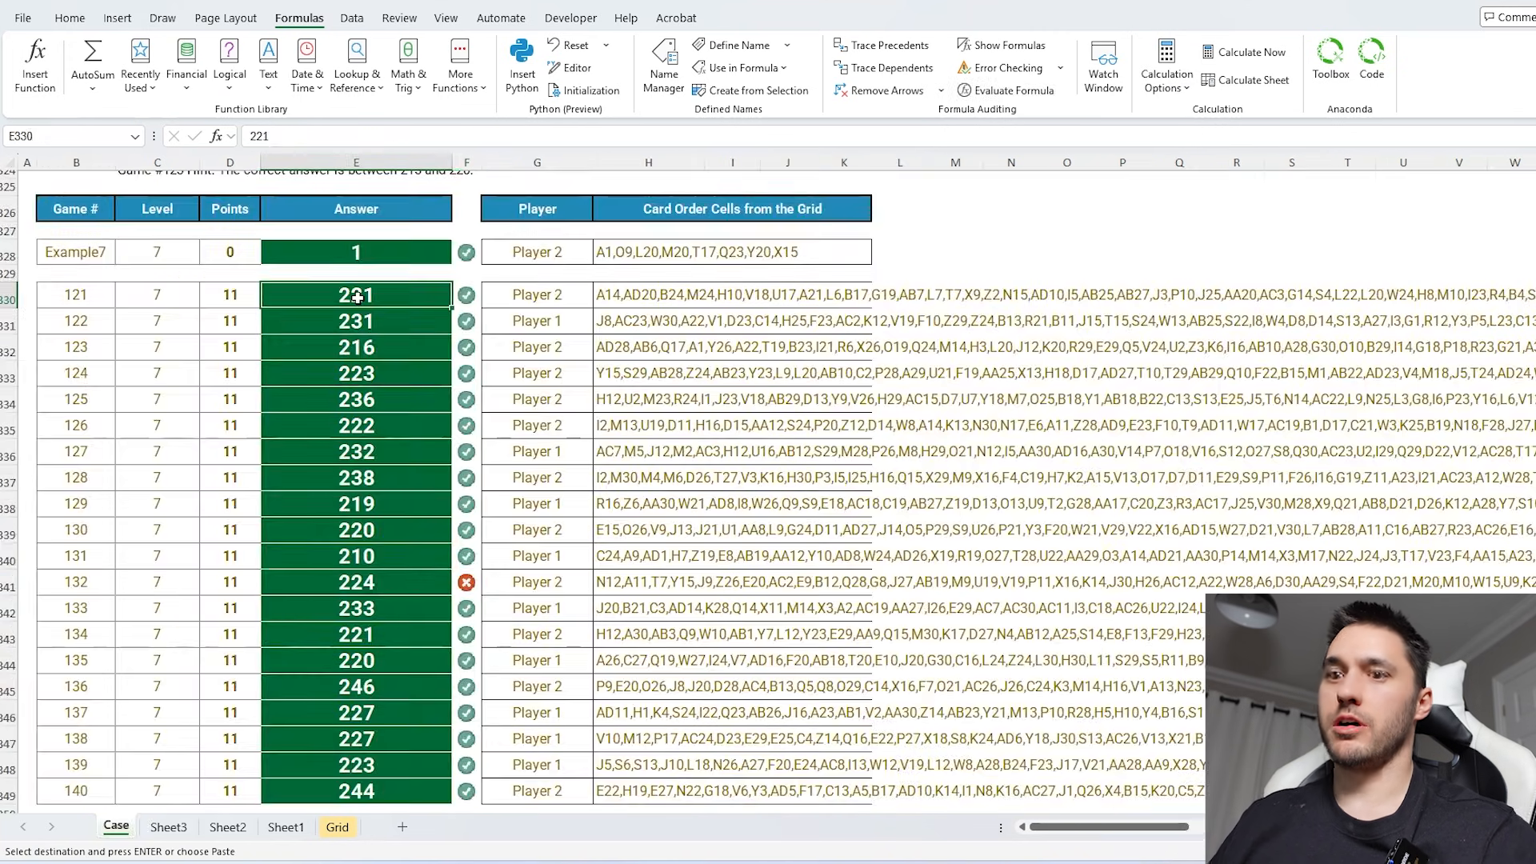
key(Return)
key(ctrl+v)
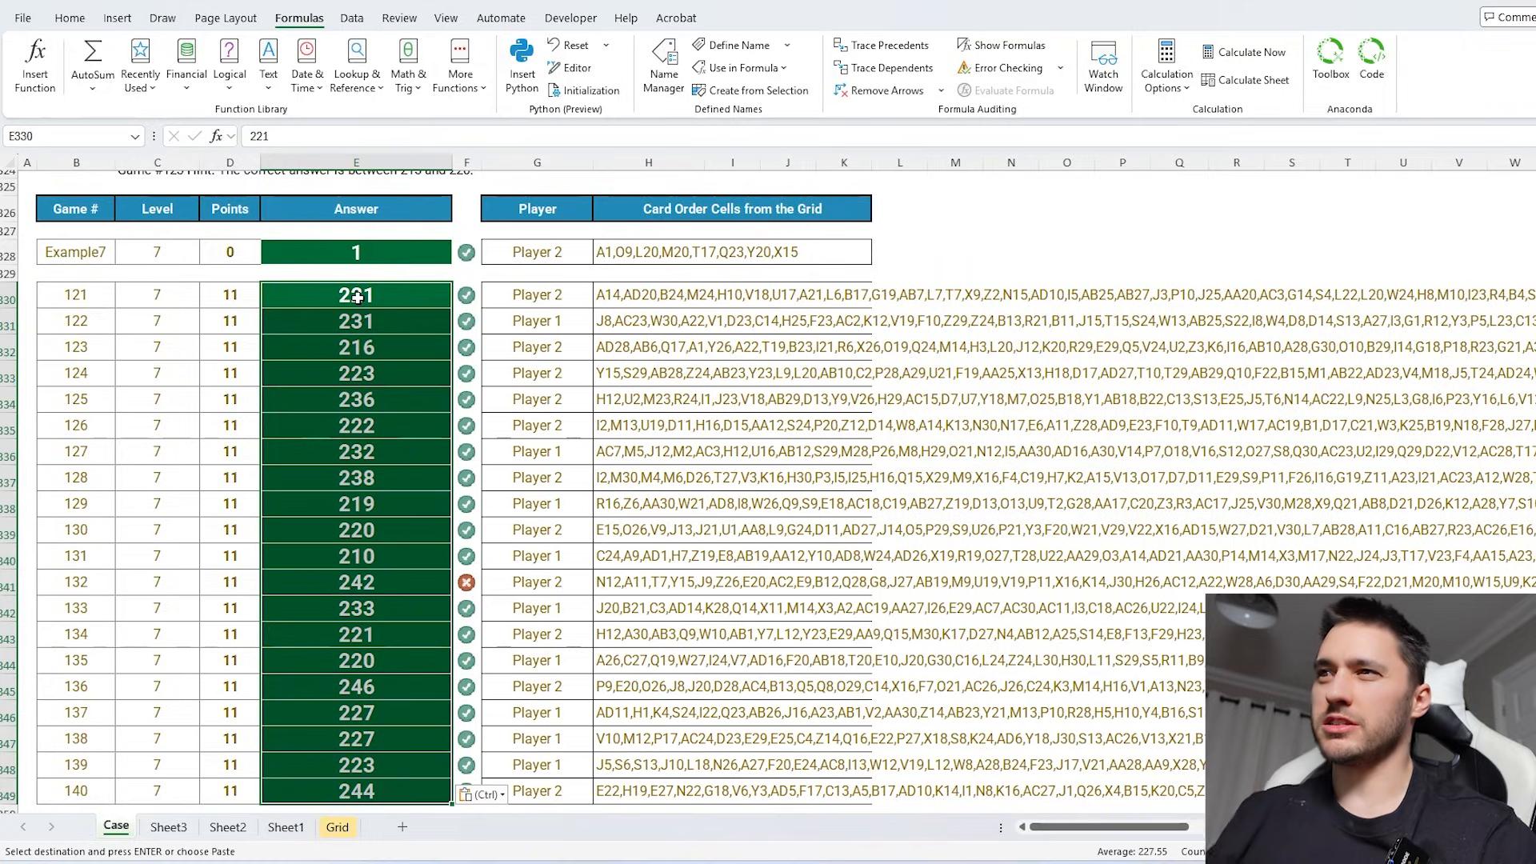
- Review the Level 7 answer checks and read the Bonus 5 question about Player 1's Frog matches
scroll(658, 432, down, 1)
scroll(658, 432, up, 1)
click(399, 444)
scroll(1398, 408, up, 20)
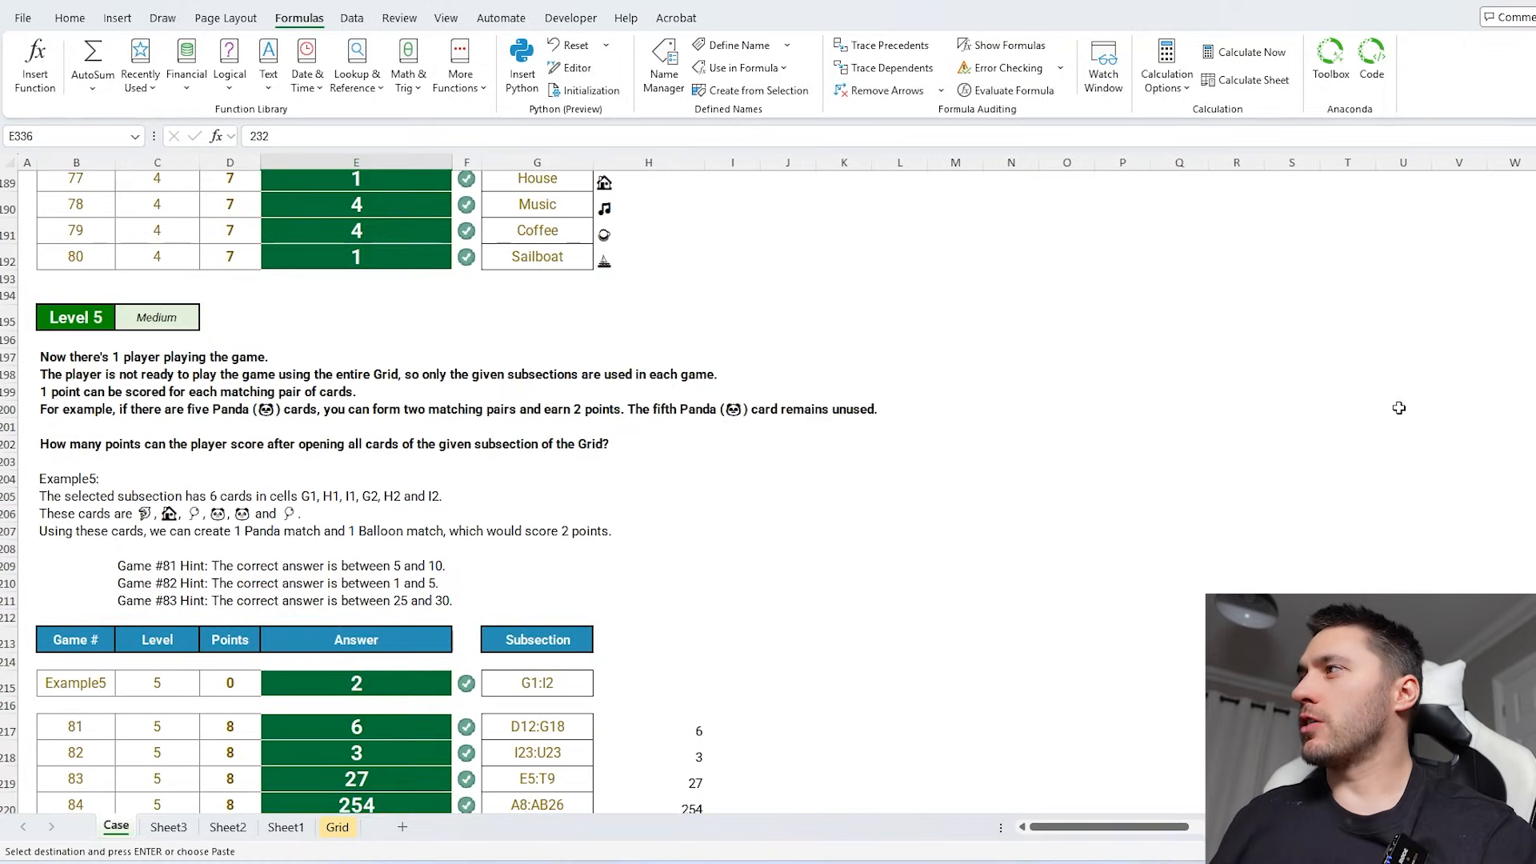
scroll(1159, 387, up, 20)
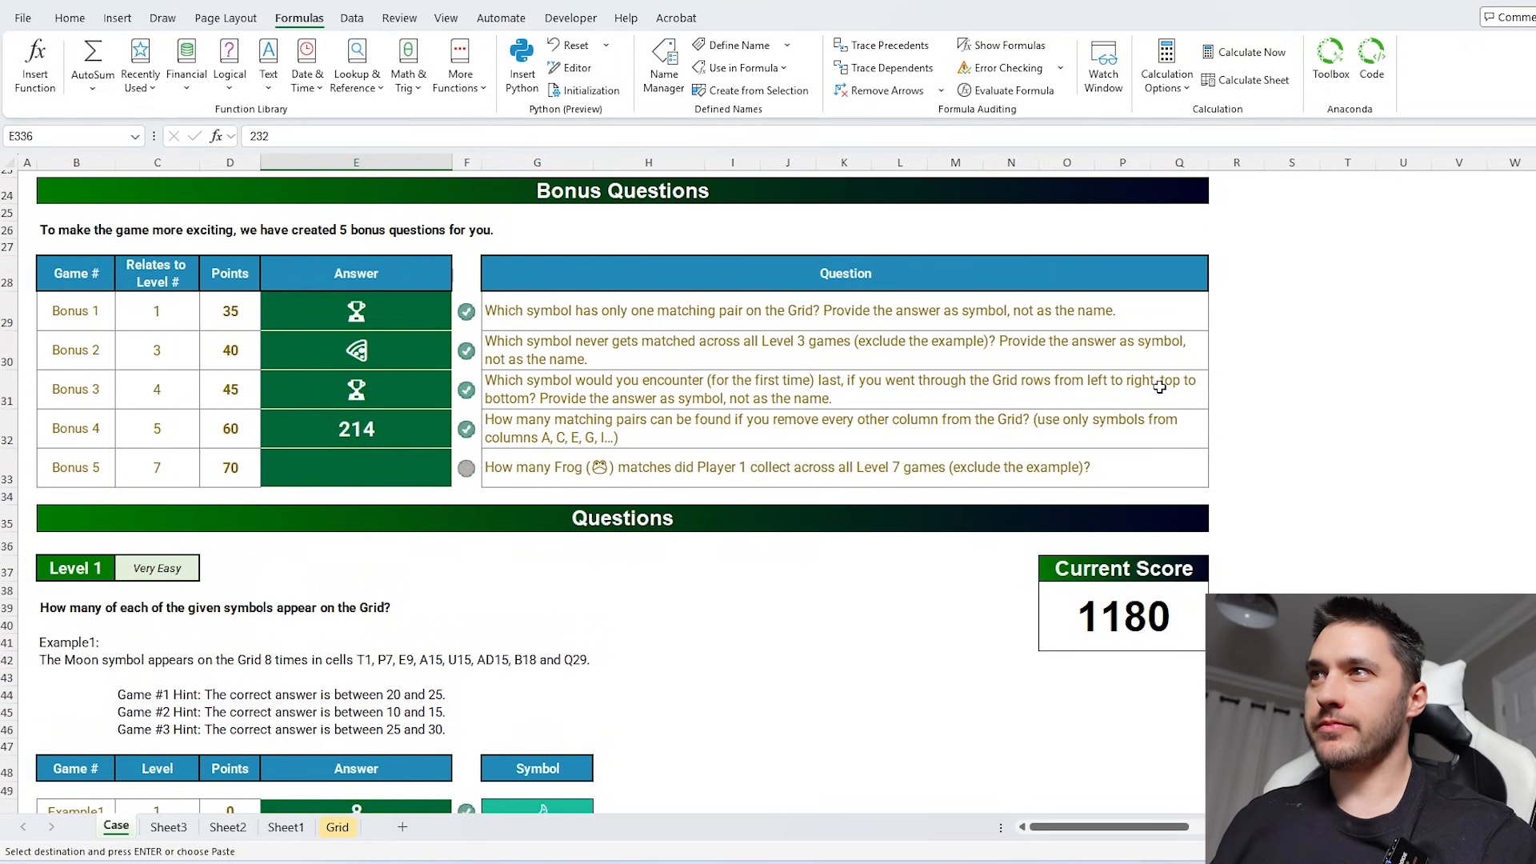
click(571, 465)
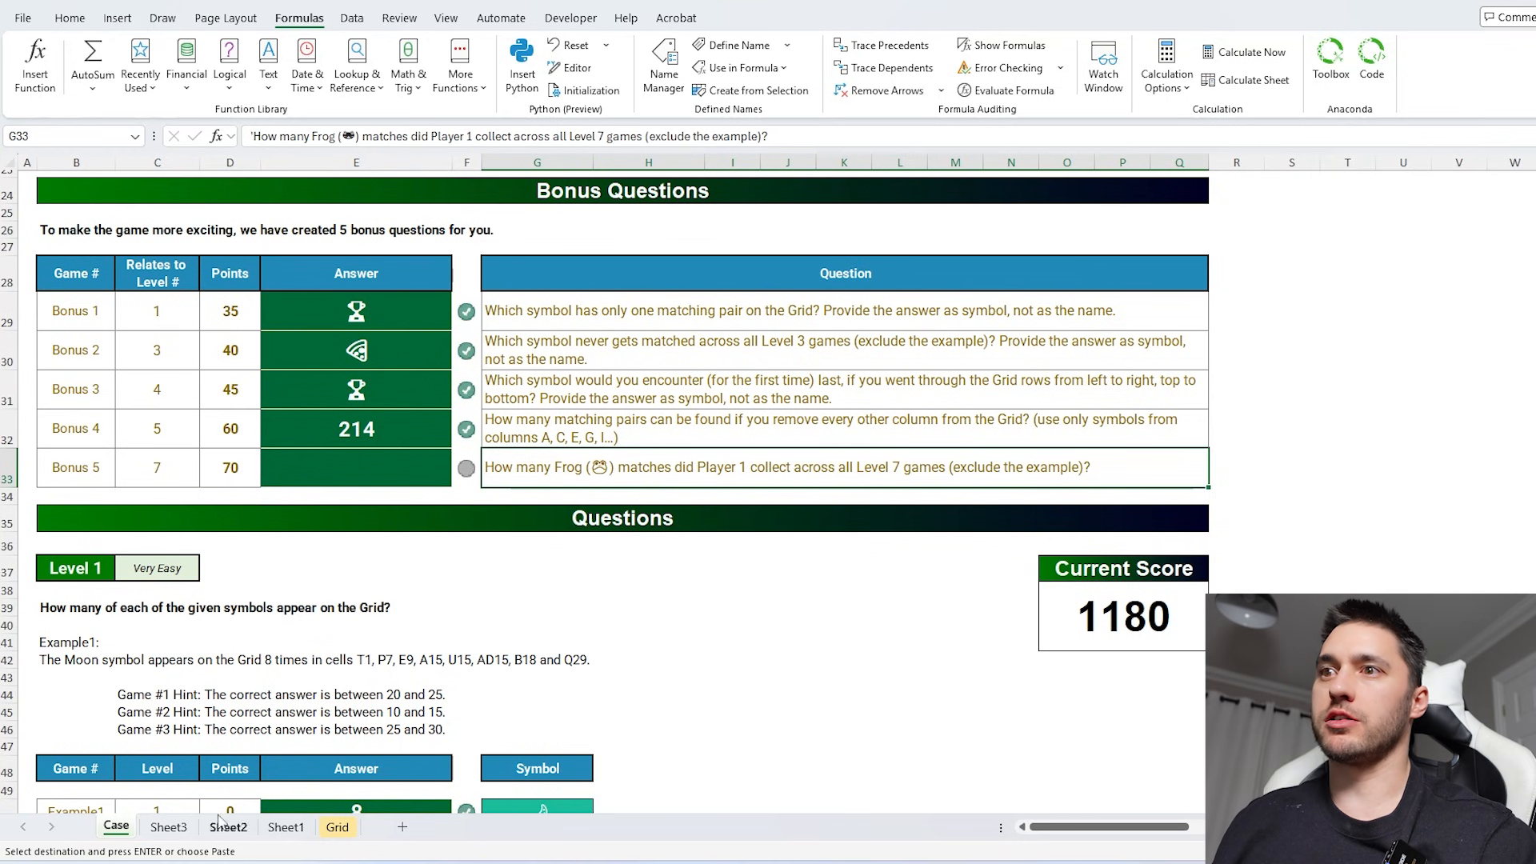
- Return to Sheet3, review B3's formula and set the game number in A1 to 121
click(168, 826)
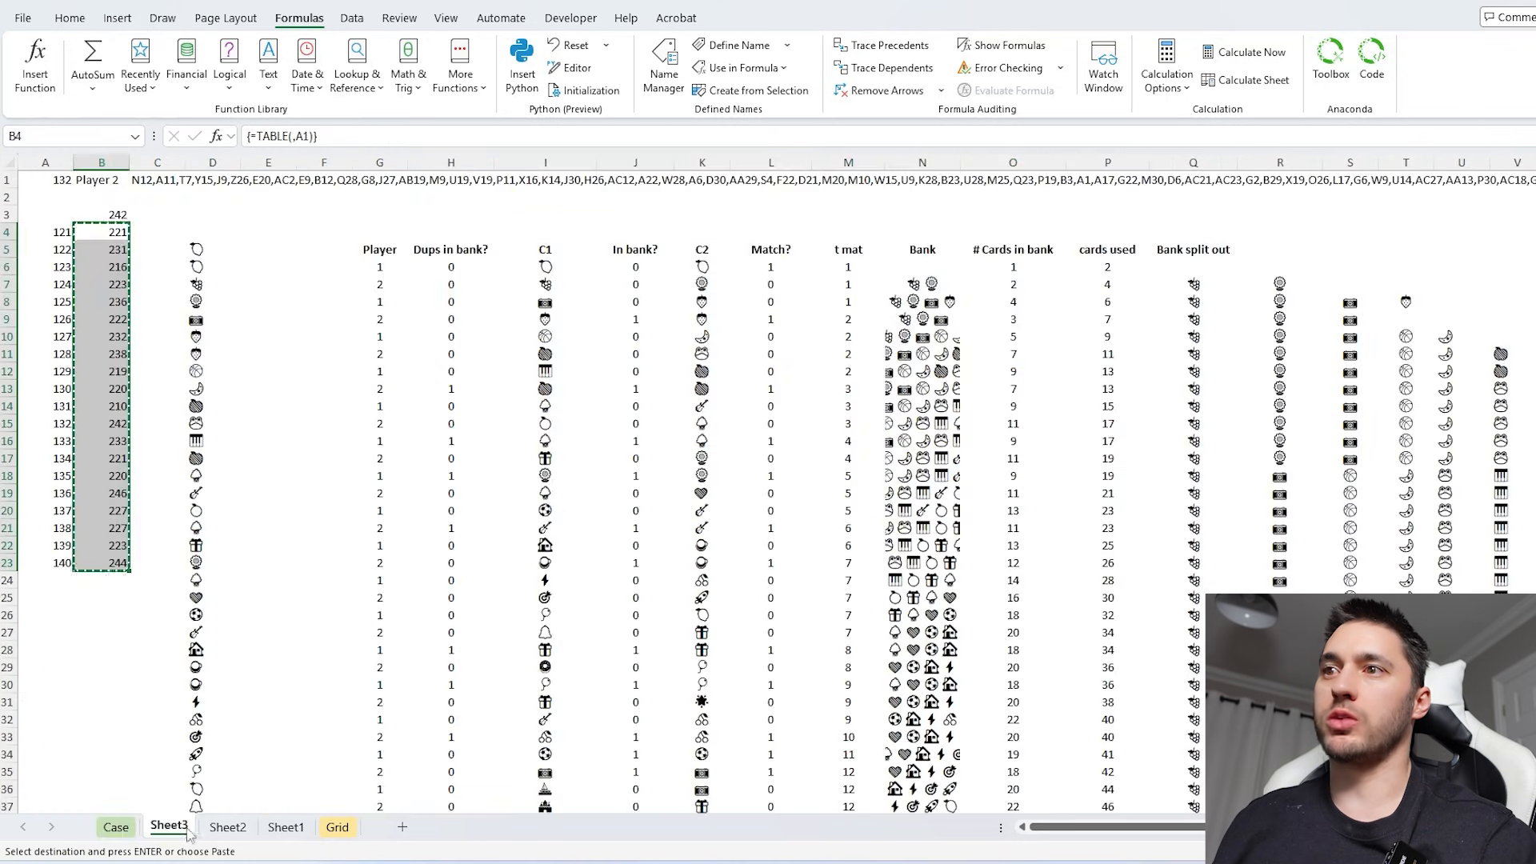
click(110, 214)
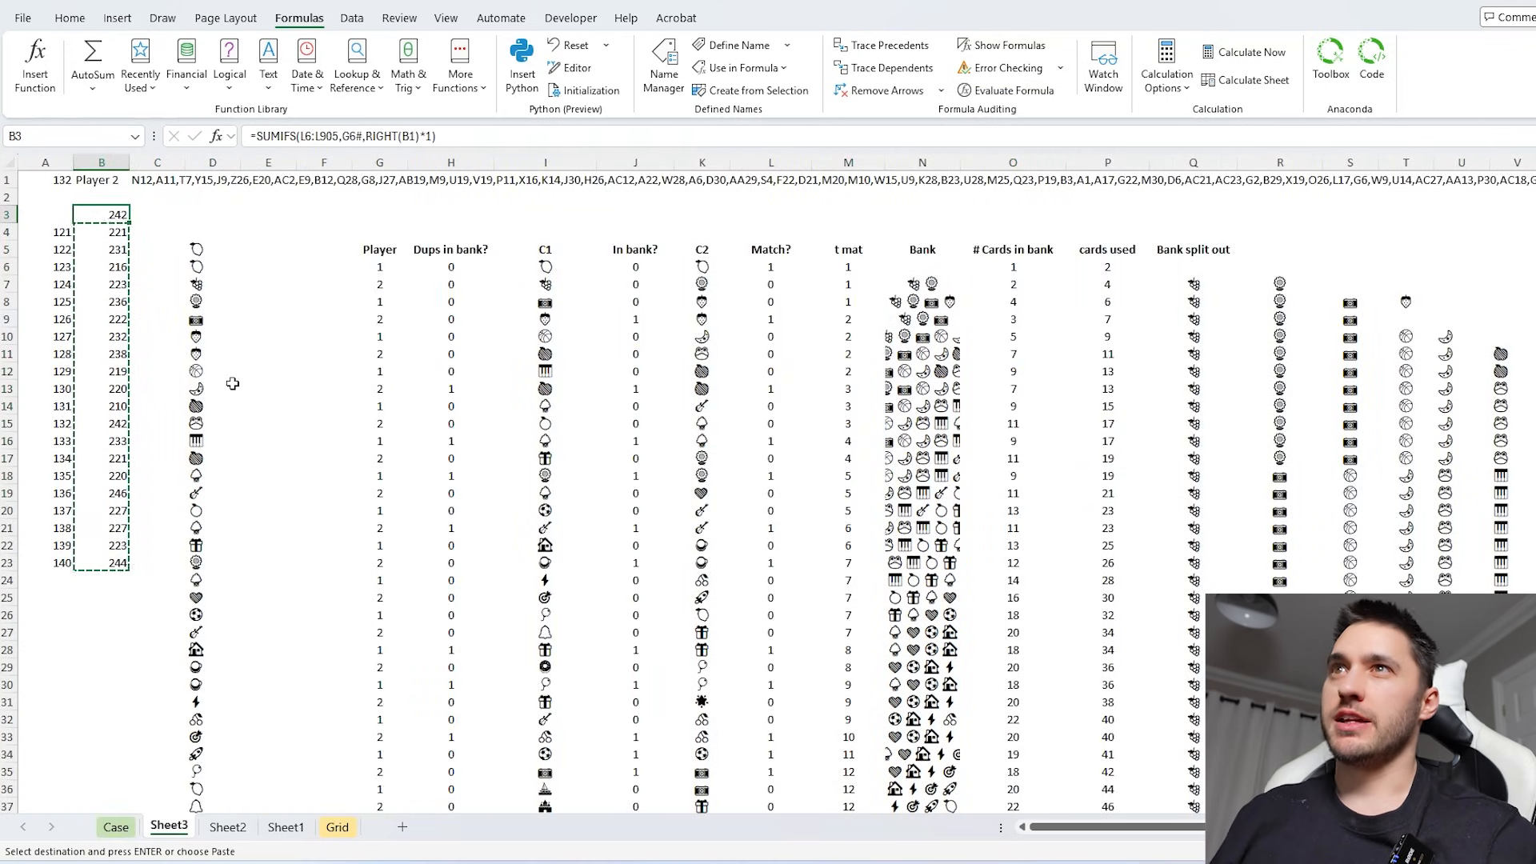
click(60, 181)
text(1)
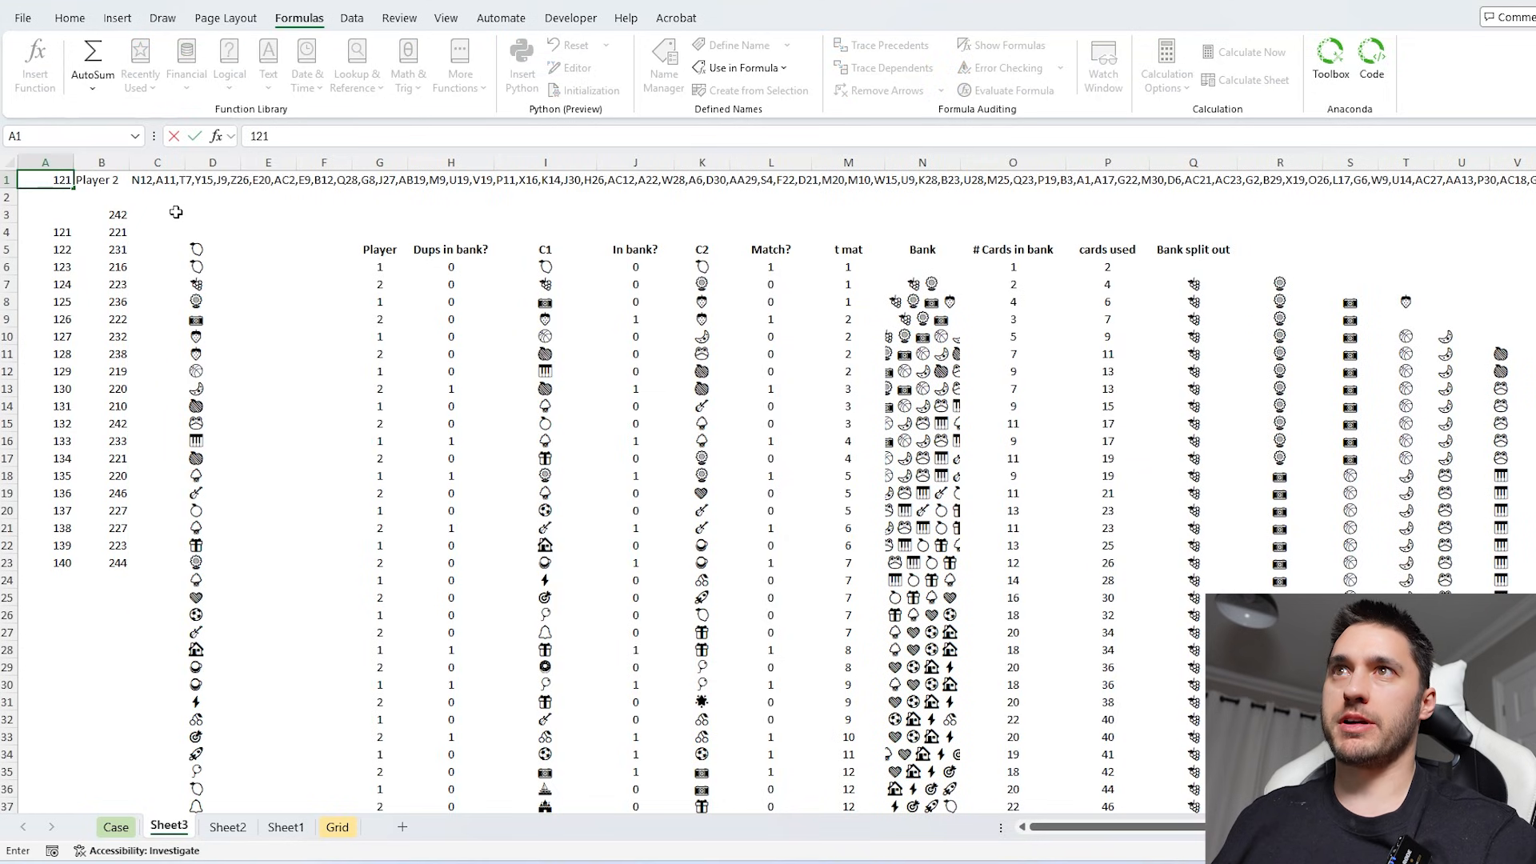
click(148, 217)
click(622, 272)
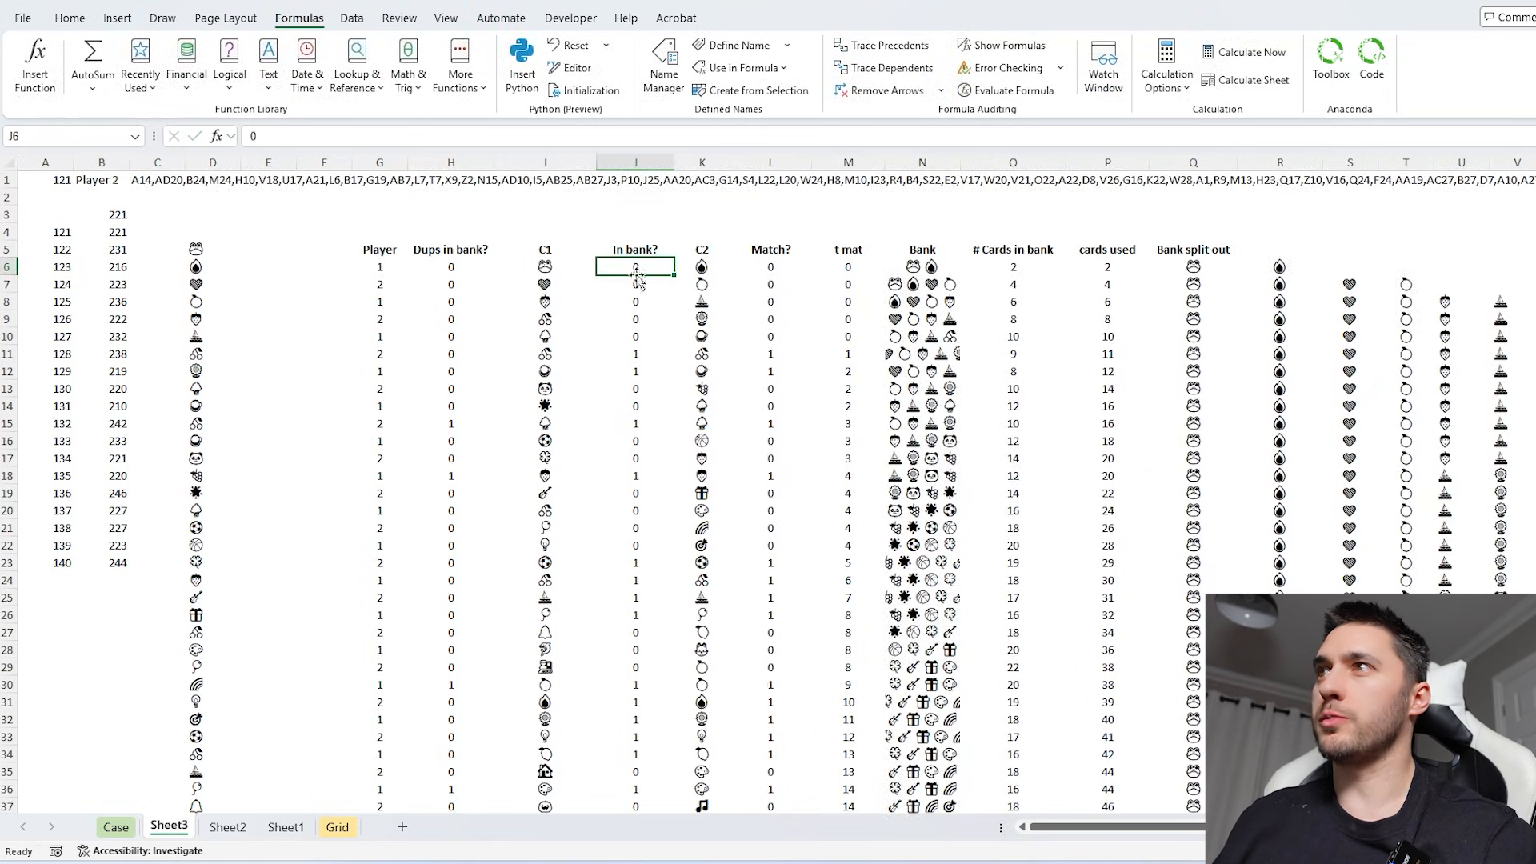
- Start a replacement formula in B3 on Sheet3 with the Player 1 condition (G6#=1)
click(112, 217)
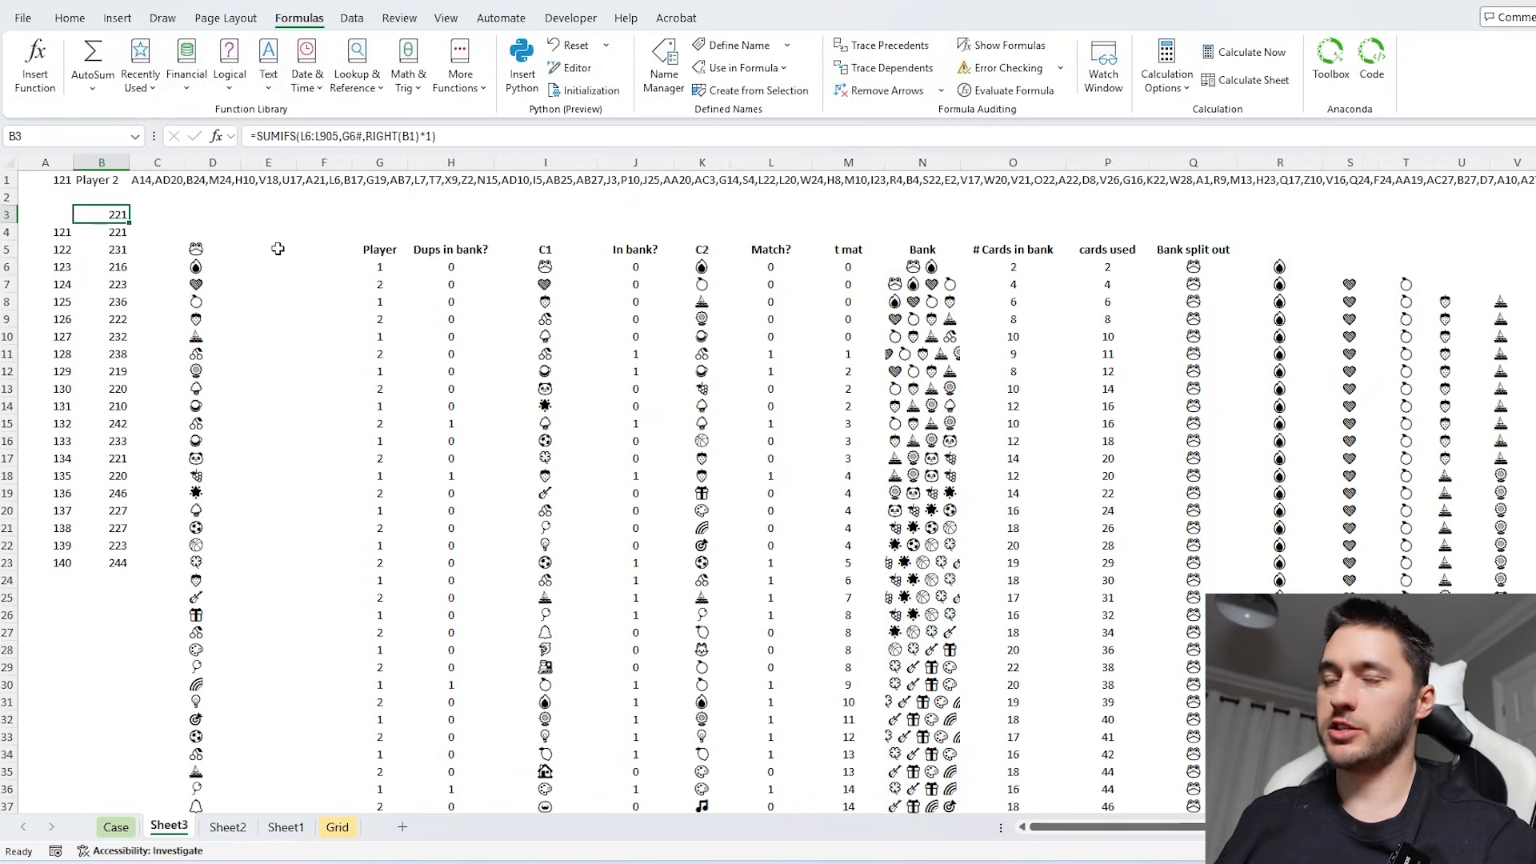
text(=()
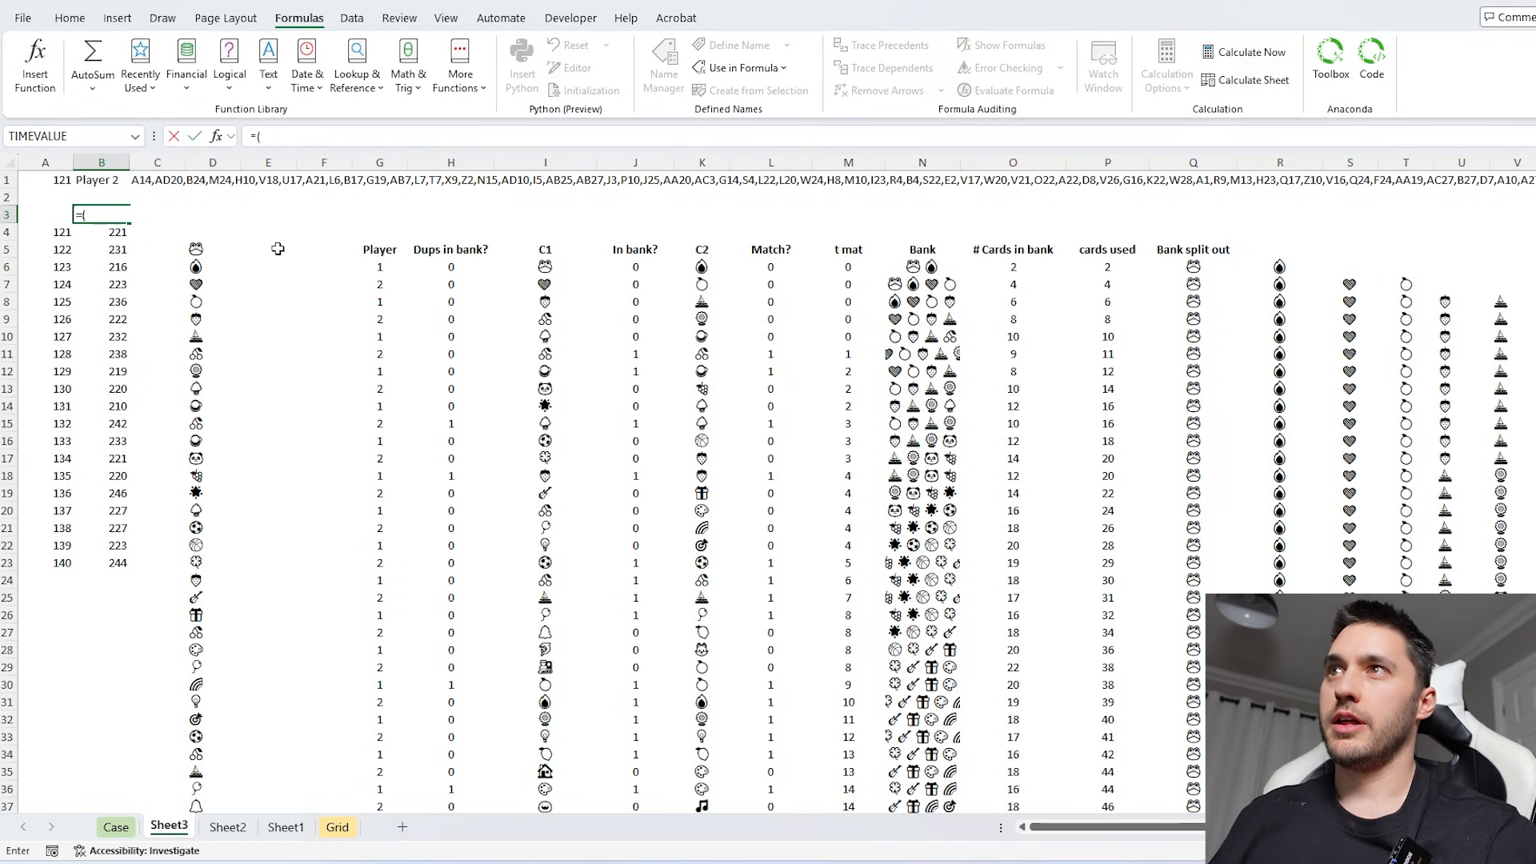
click(382, 264)
key(ctrl+shift+Down)
text(=1)*)
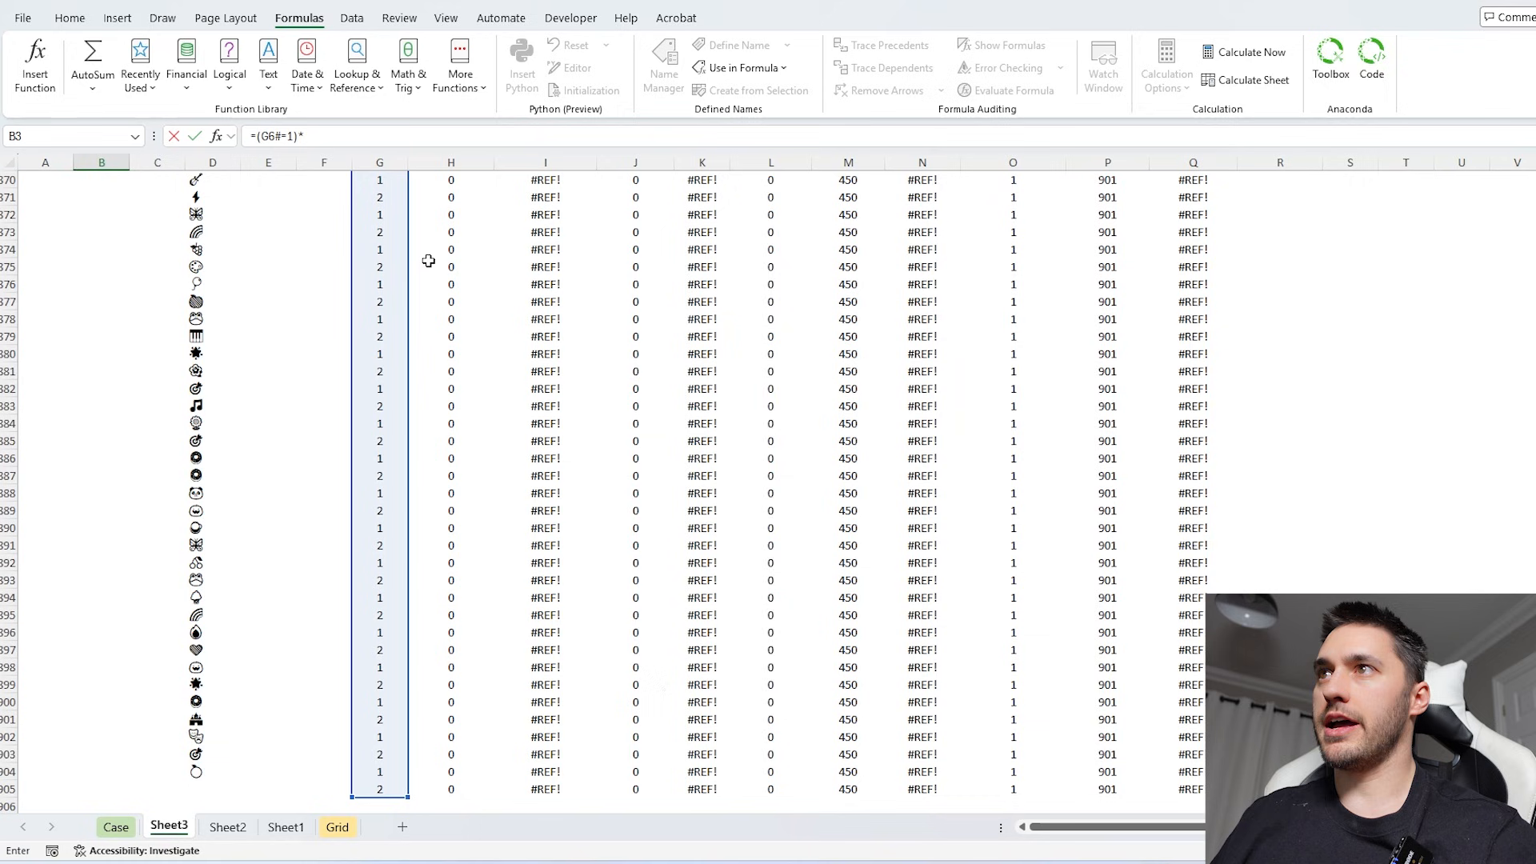
- Multiply B3's player condition by a comparison of the C1 symbols I6:I905 with I6, converting that reference to the literal Frog symbol
click(428, 260)
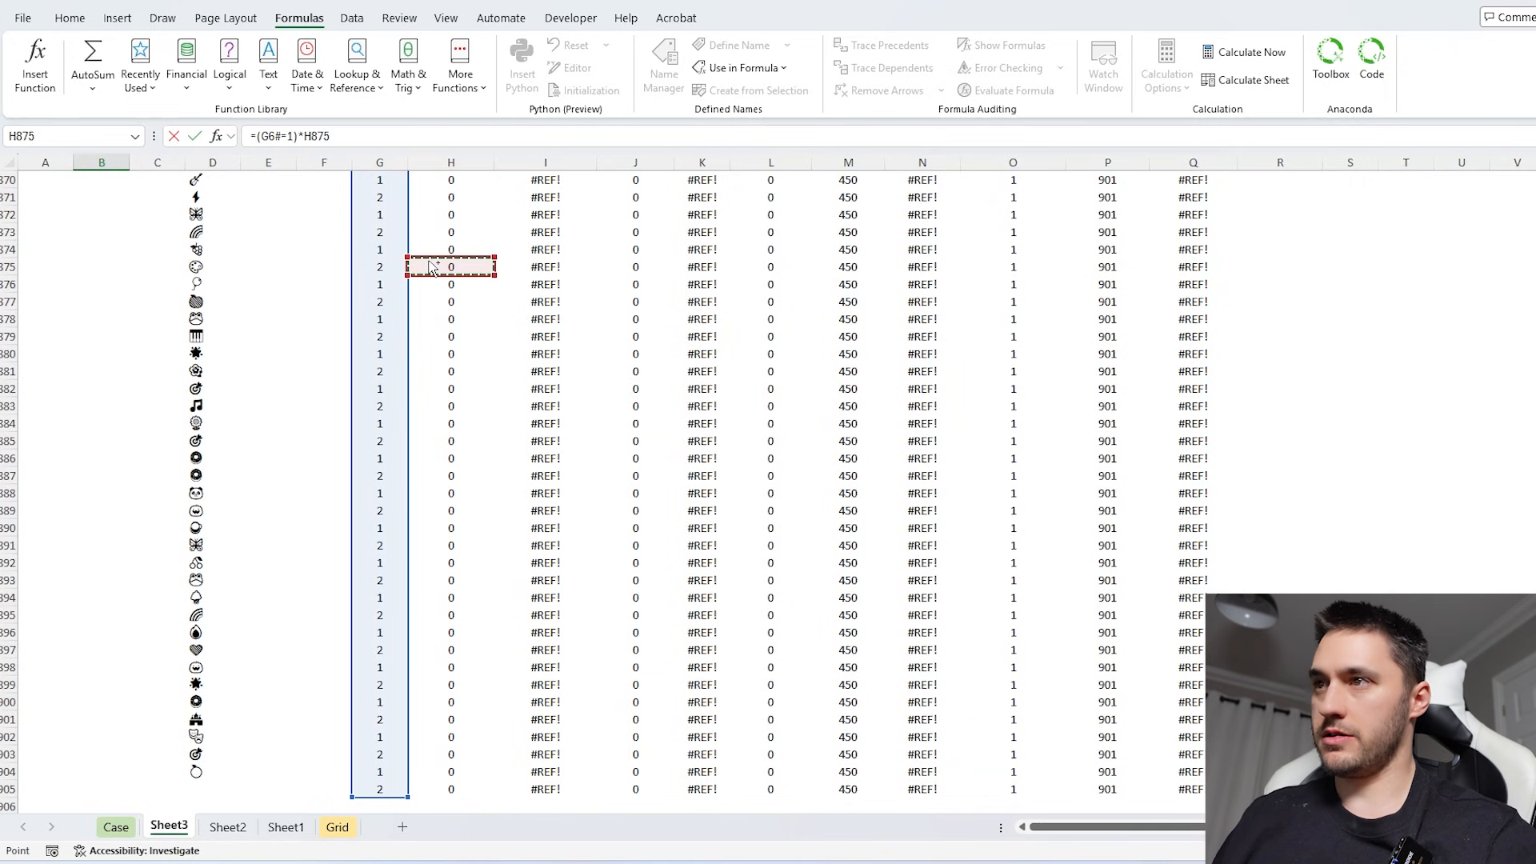
key(ctrl+Up)
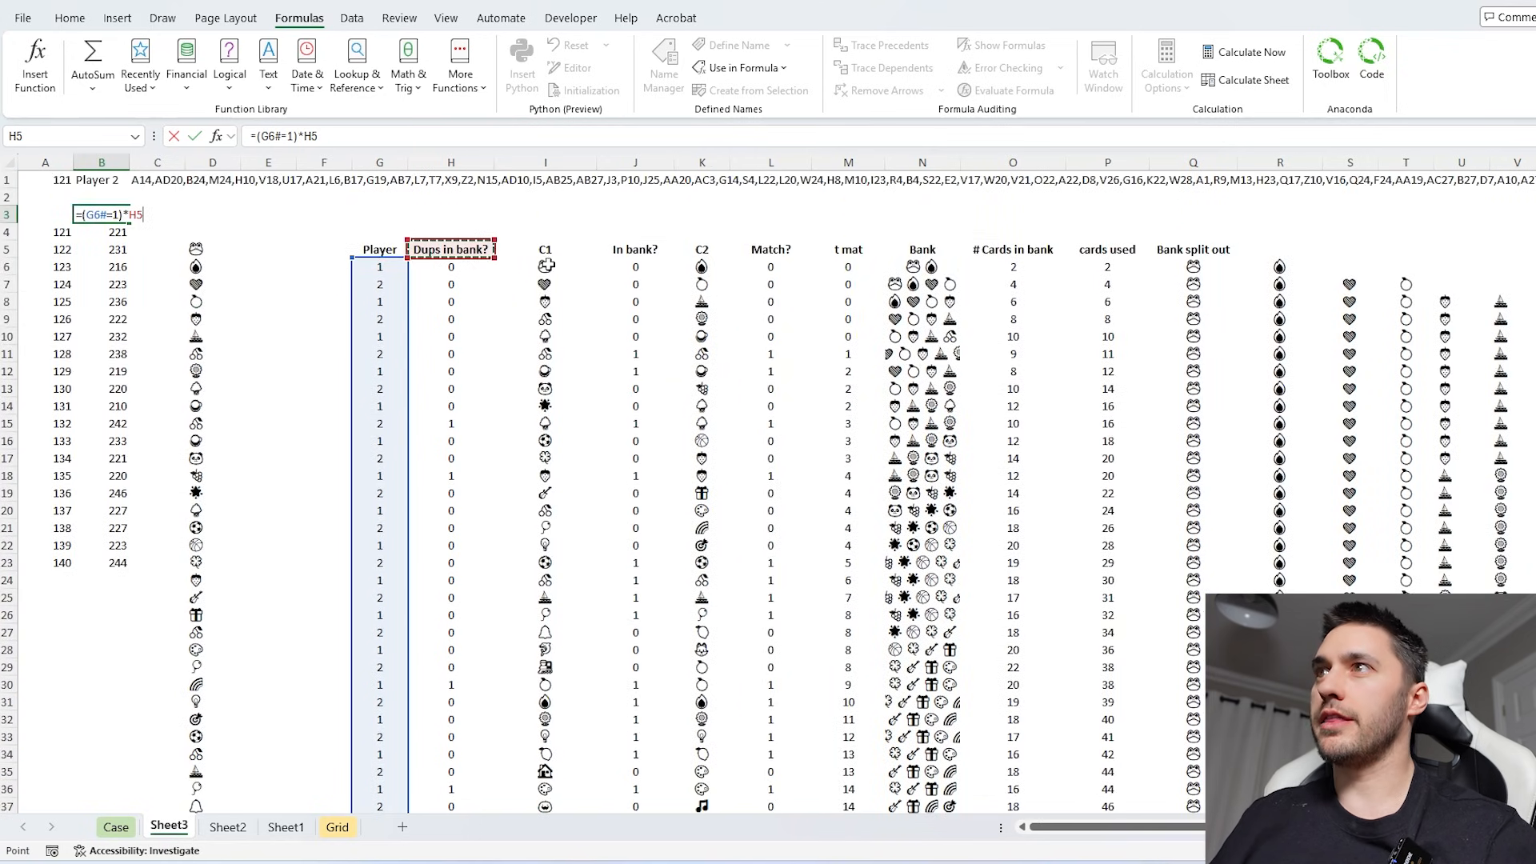
click(547, 264)
key(ctrl+shift+Down)
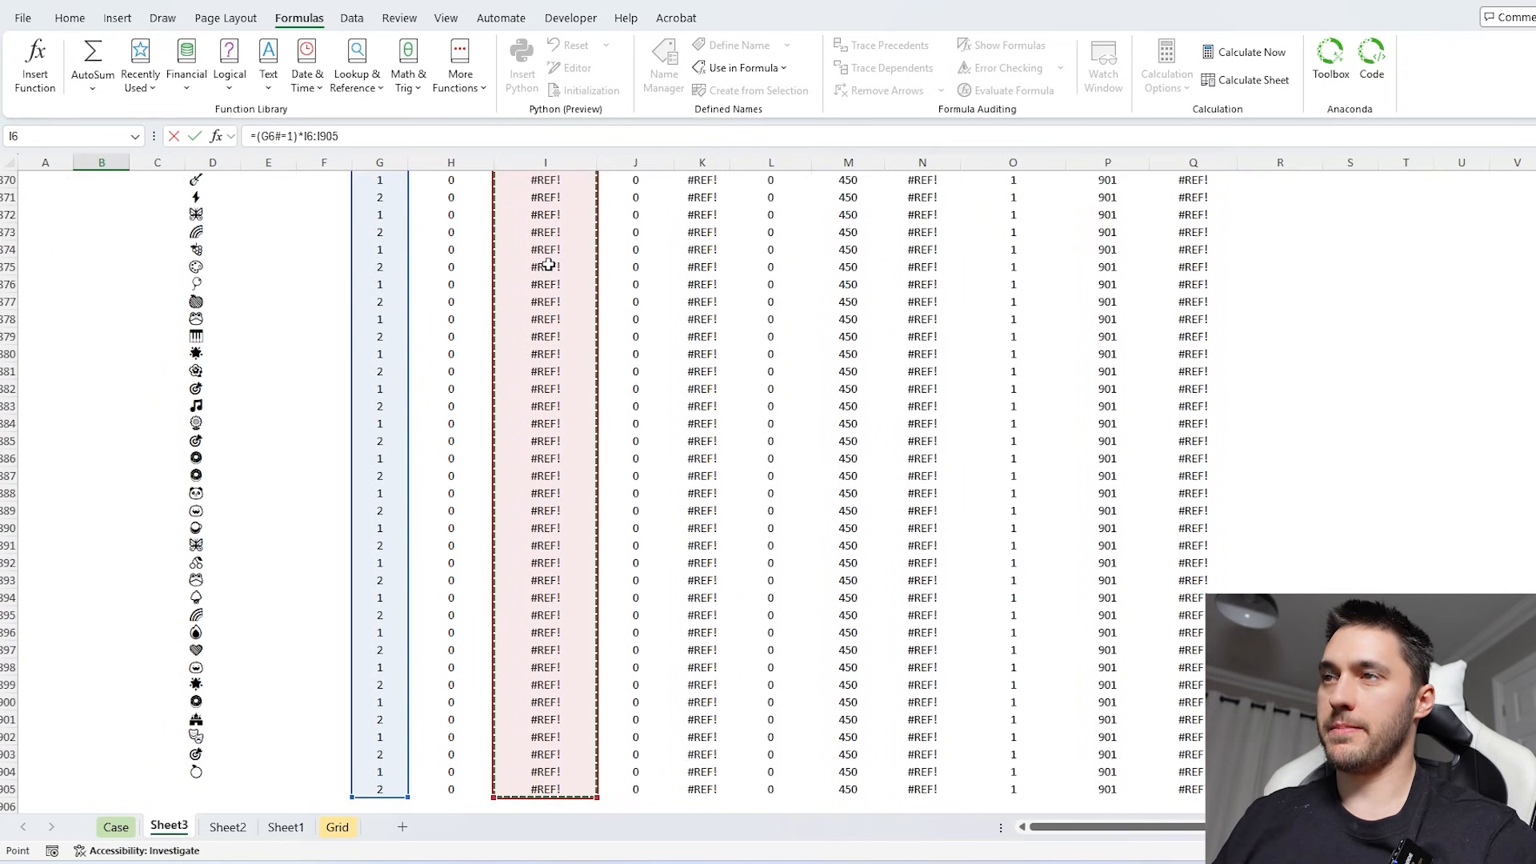
text(=)
click(549, 305)
key(ctrl+Up)
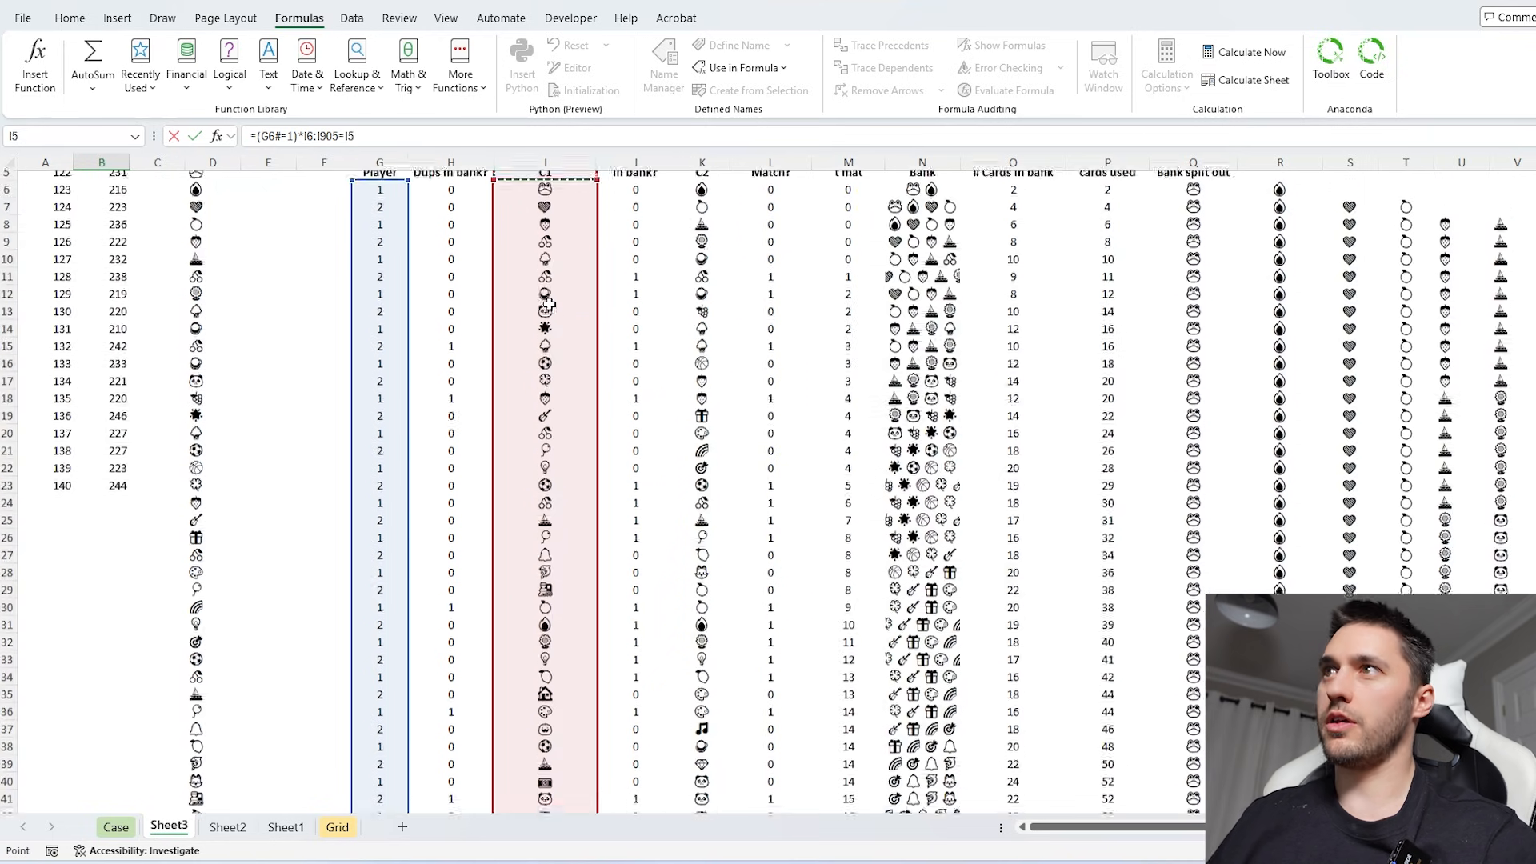
click(543, 249)
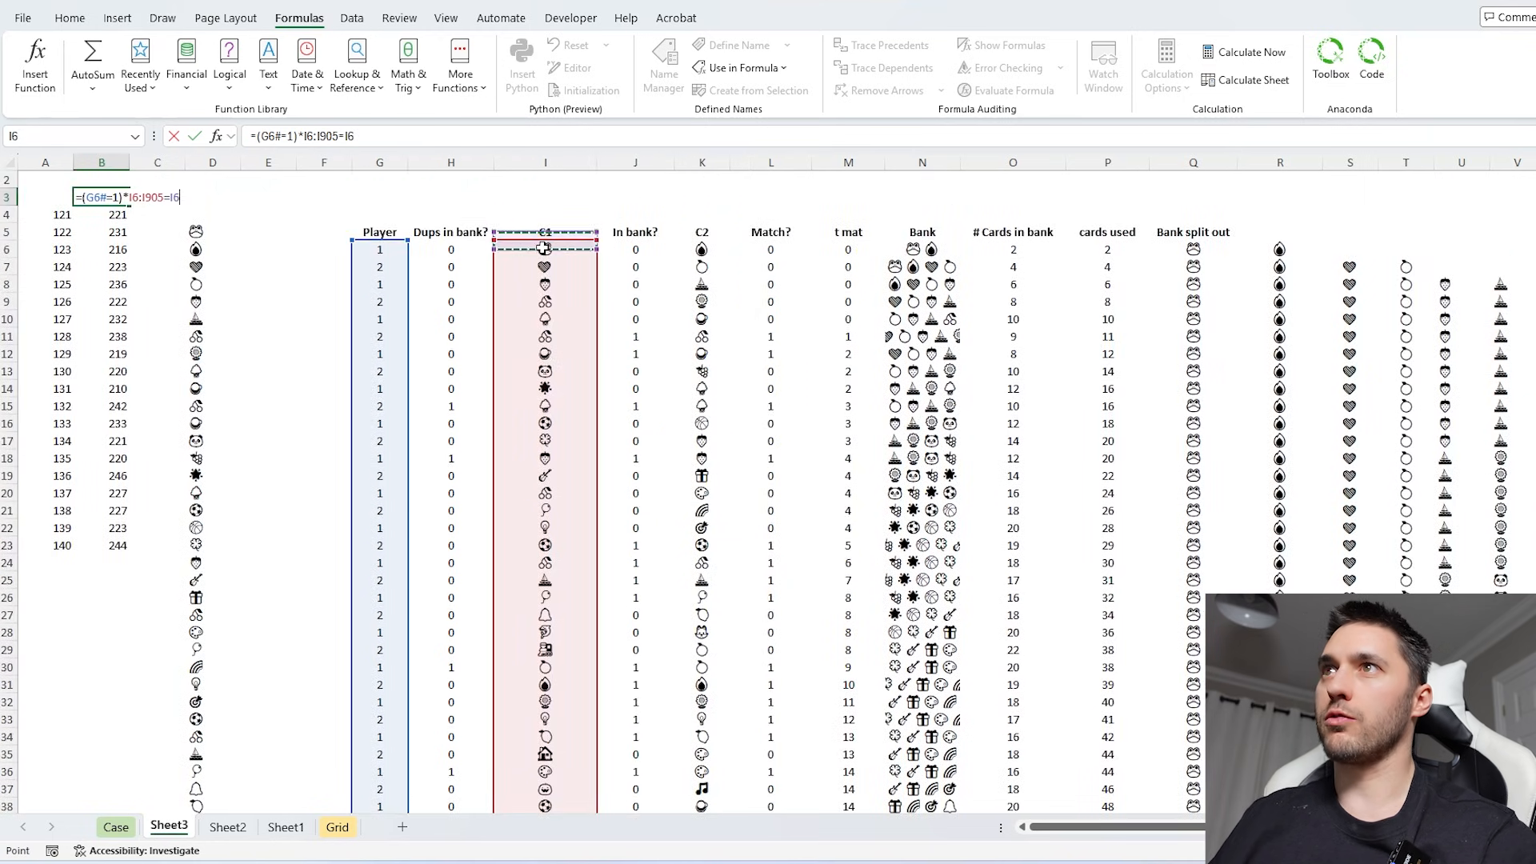
click(349, 136)
key(F9)
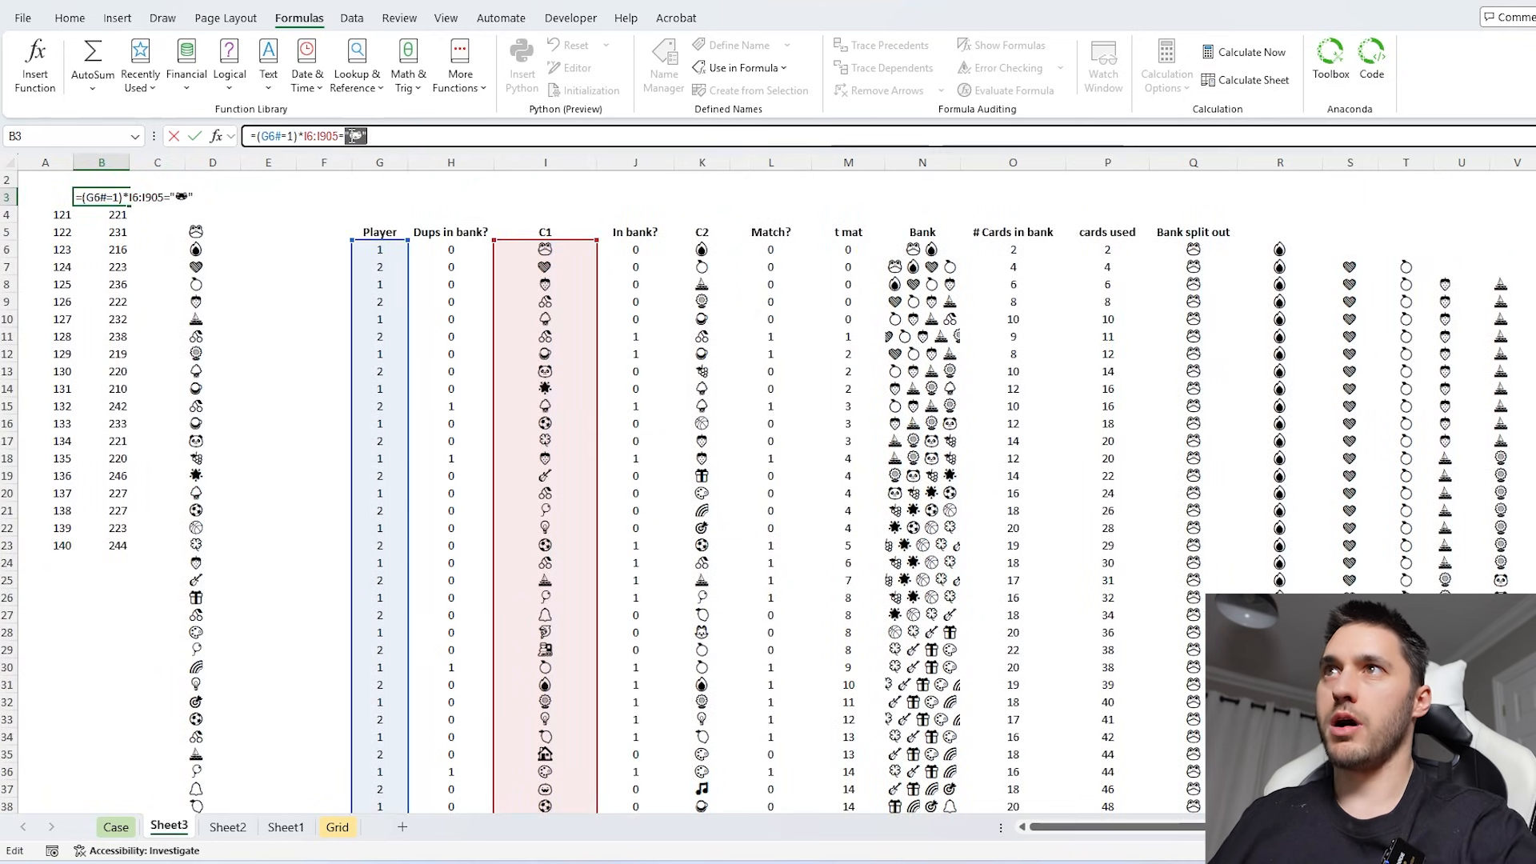
- Enclose the Frog comparison in parentheses, multiply it by the Match? flags L6:L905, and enter the B3 formula
click(304, 136)
text(()
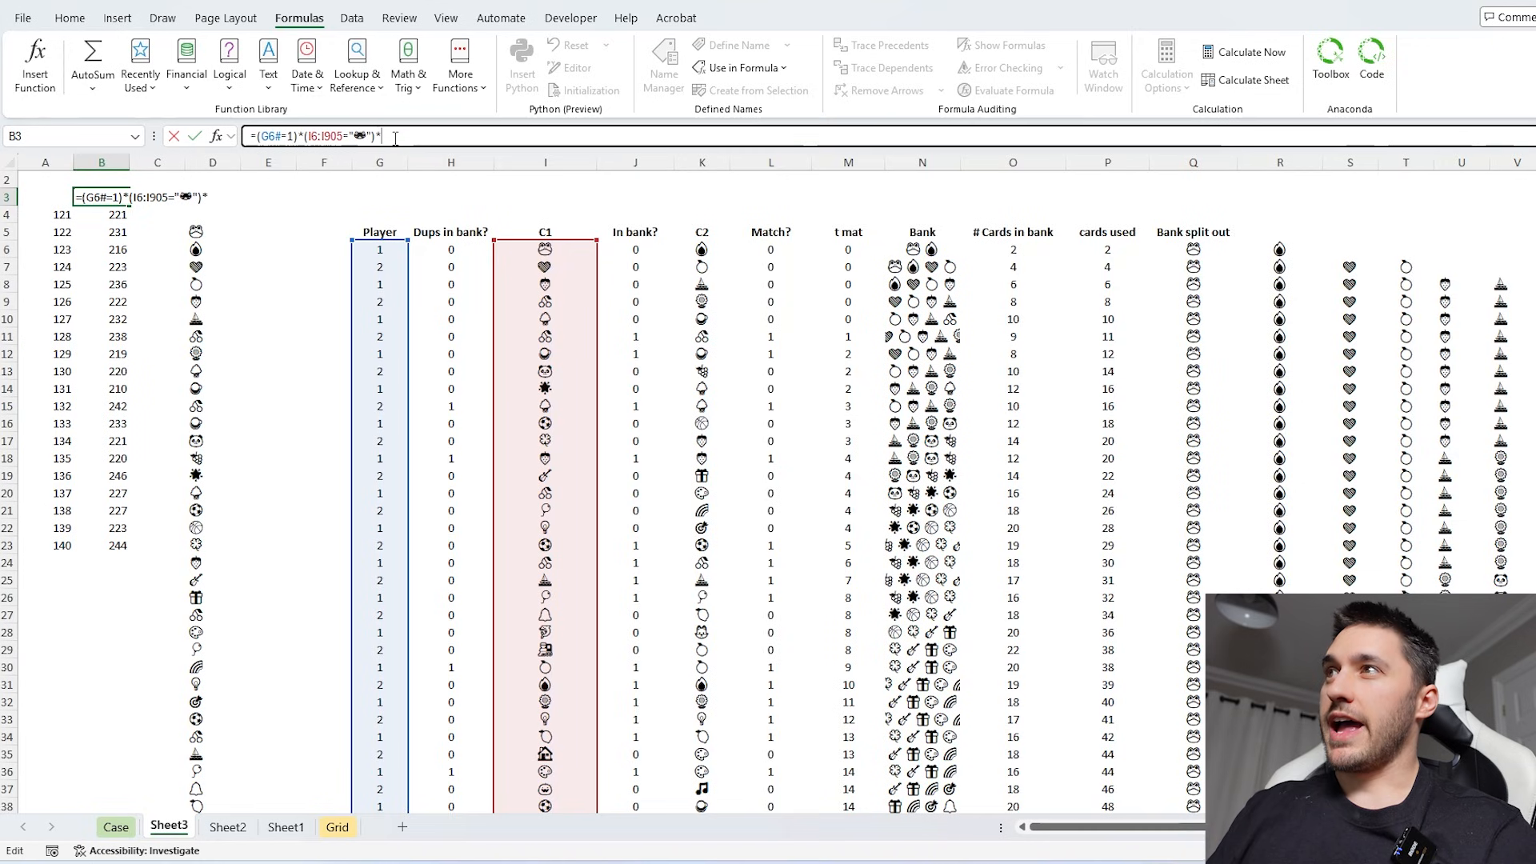
text(*)
click(767, 249)
key(ctrl+shift+Down)
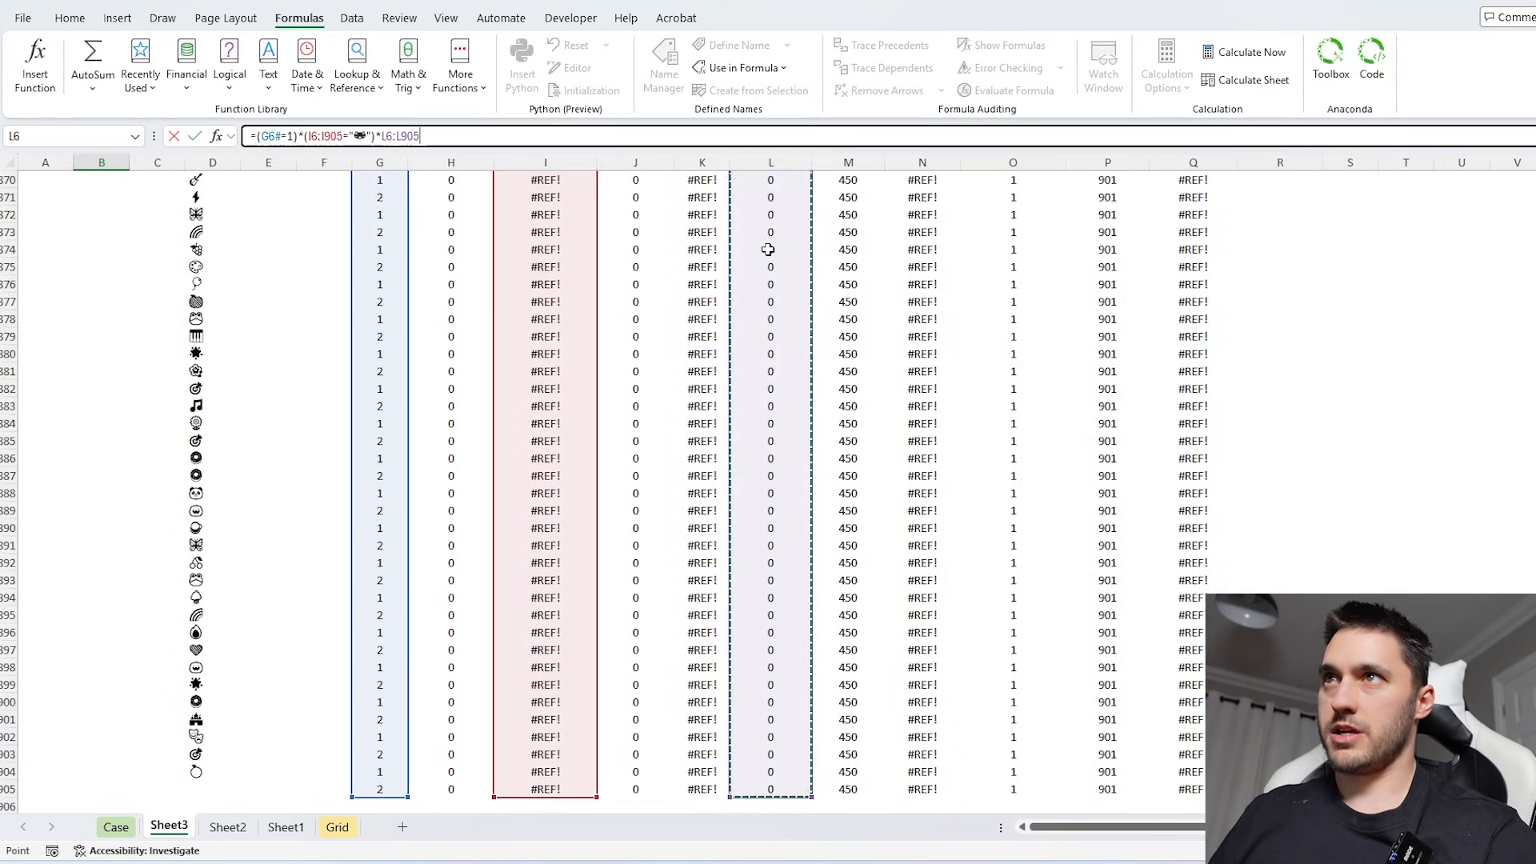
key(Return)
- Wrap the C1 formula in I7 in IFERROR with an empty-text fallback and fill it down the column
click(559, 253)
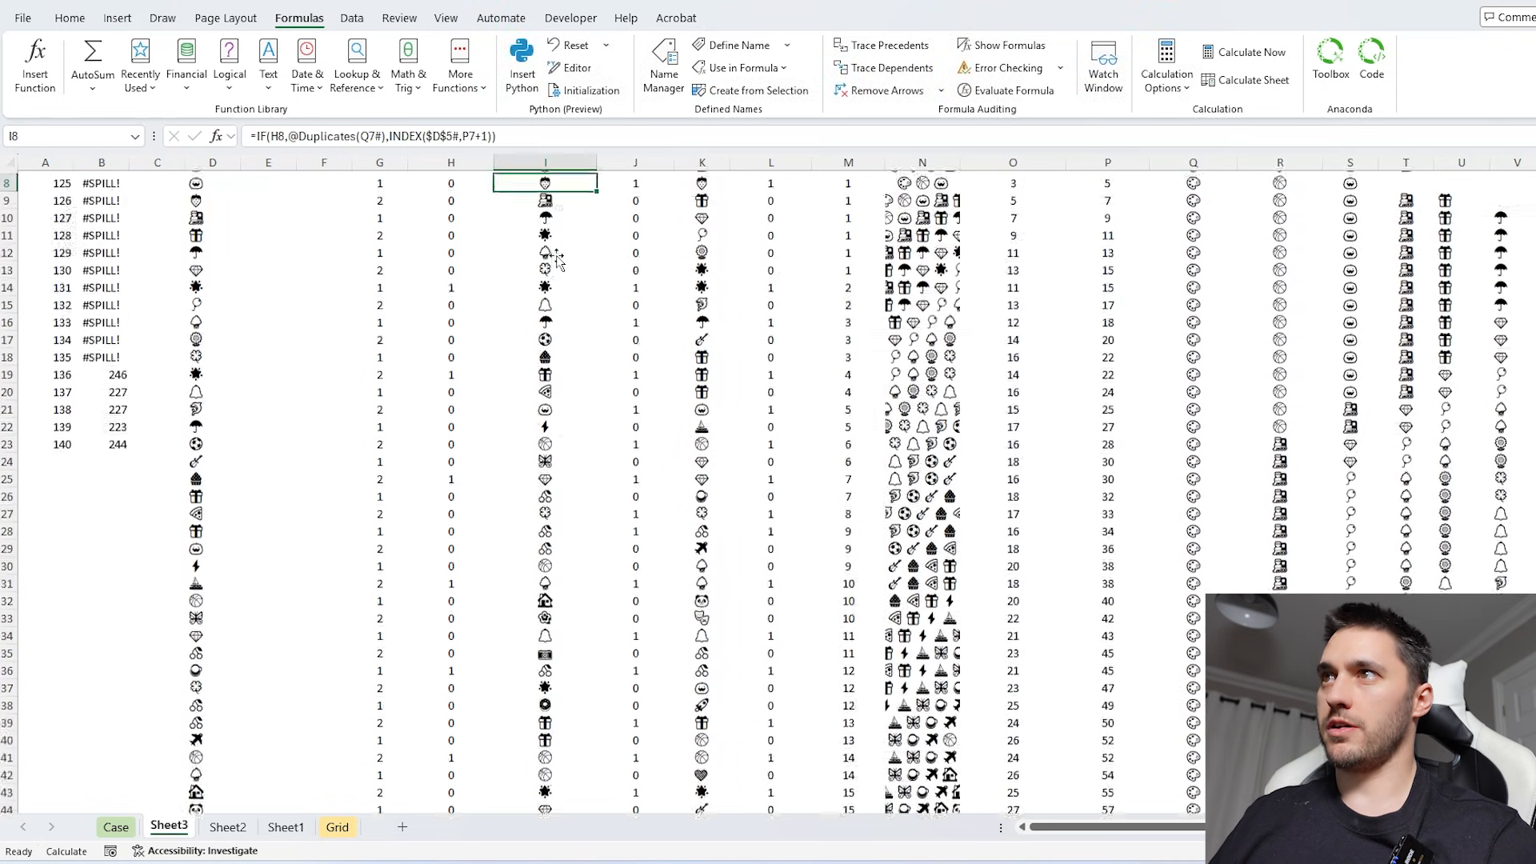
scroll(555, 253, up, 3)
click(545, 266)
click(548, 286)
click(258, 136)
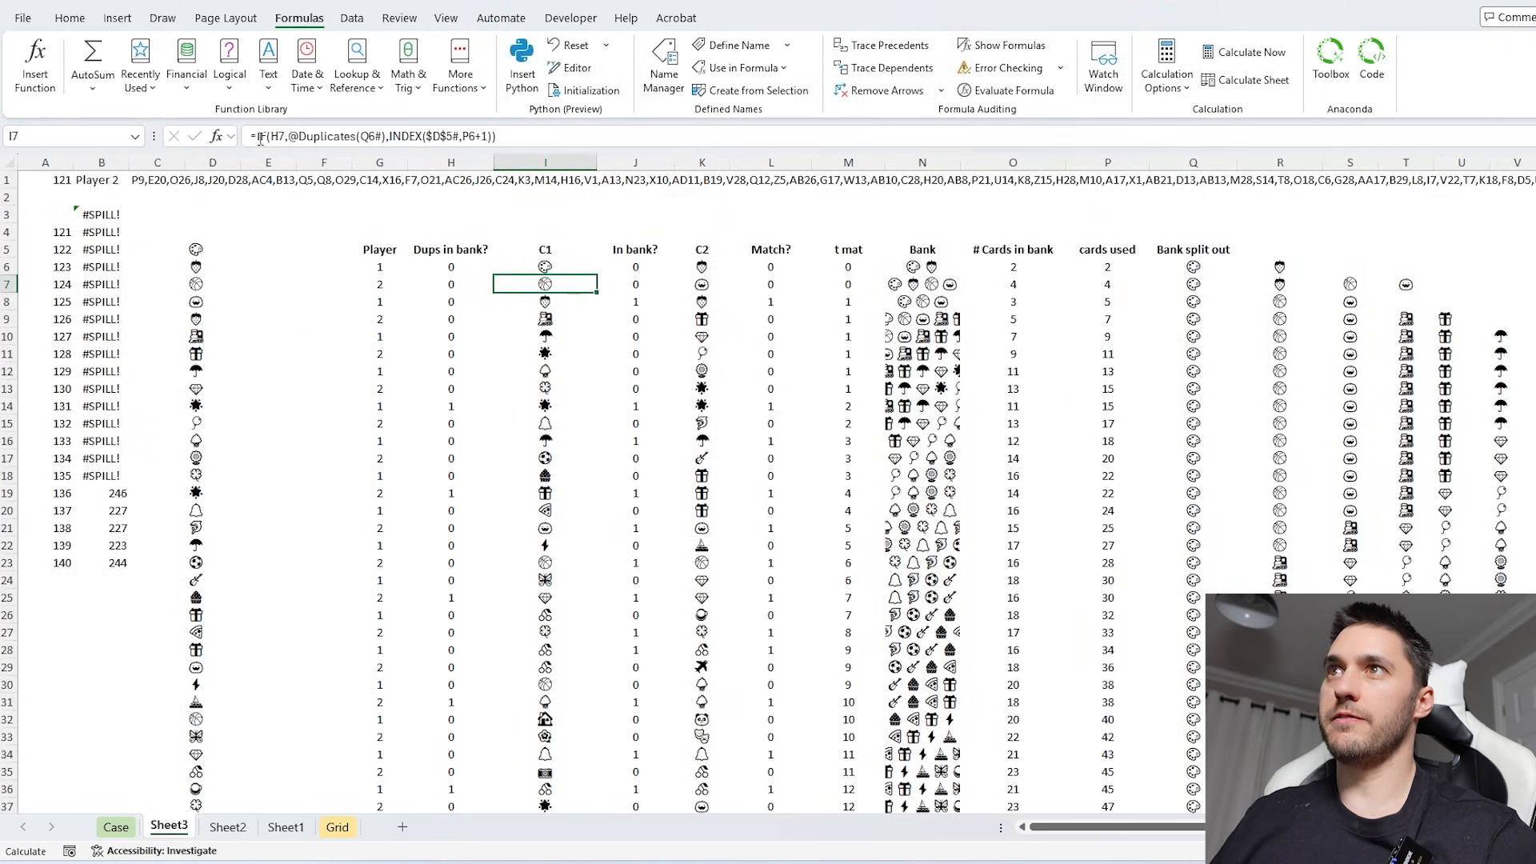
text(IFERROR()
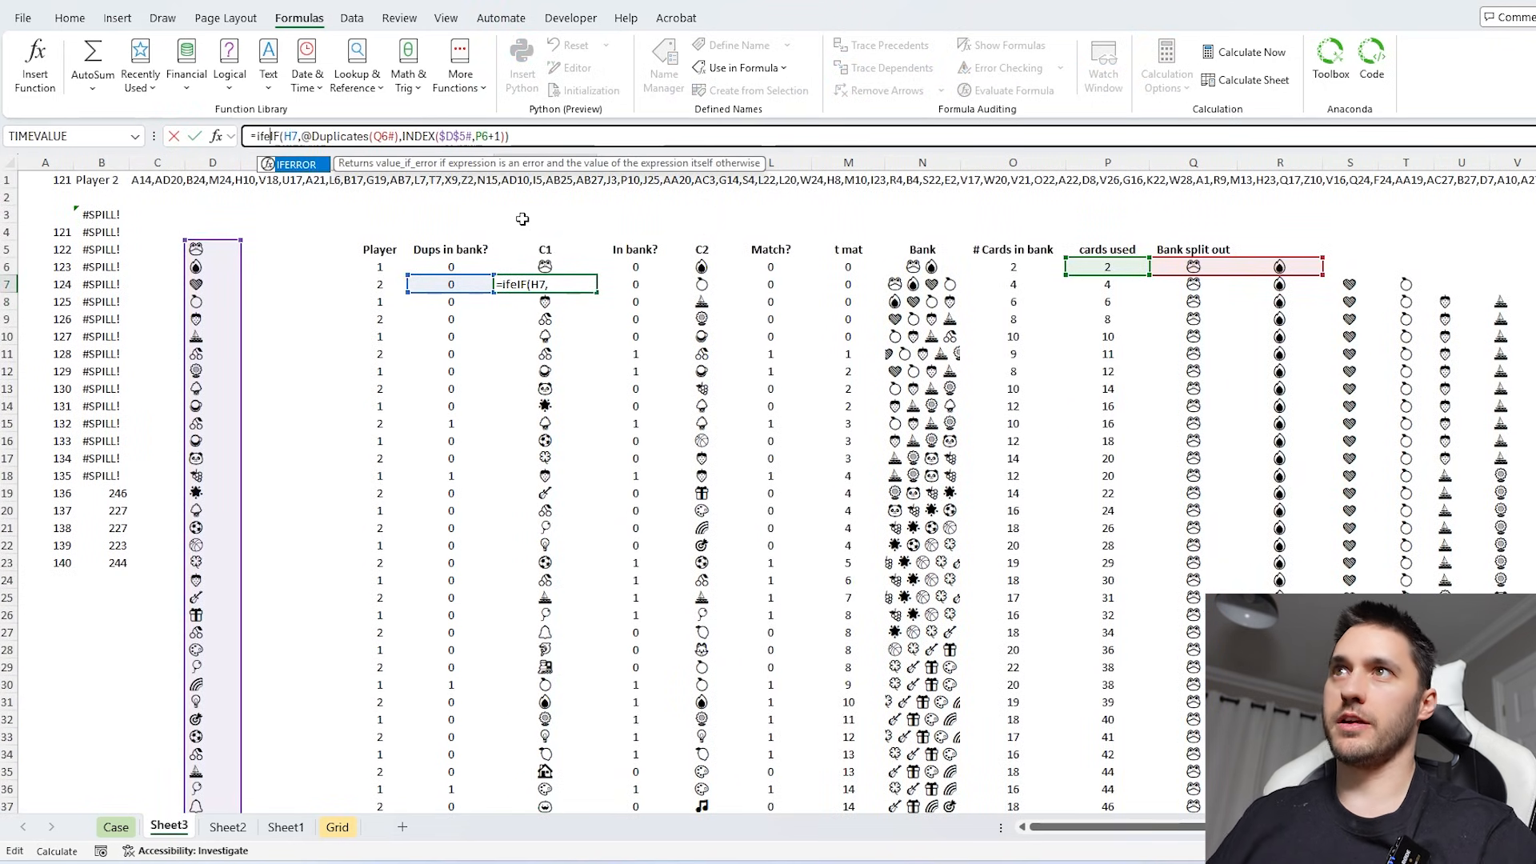
click(594, 137)
text(,""))
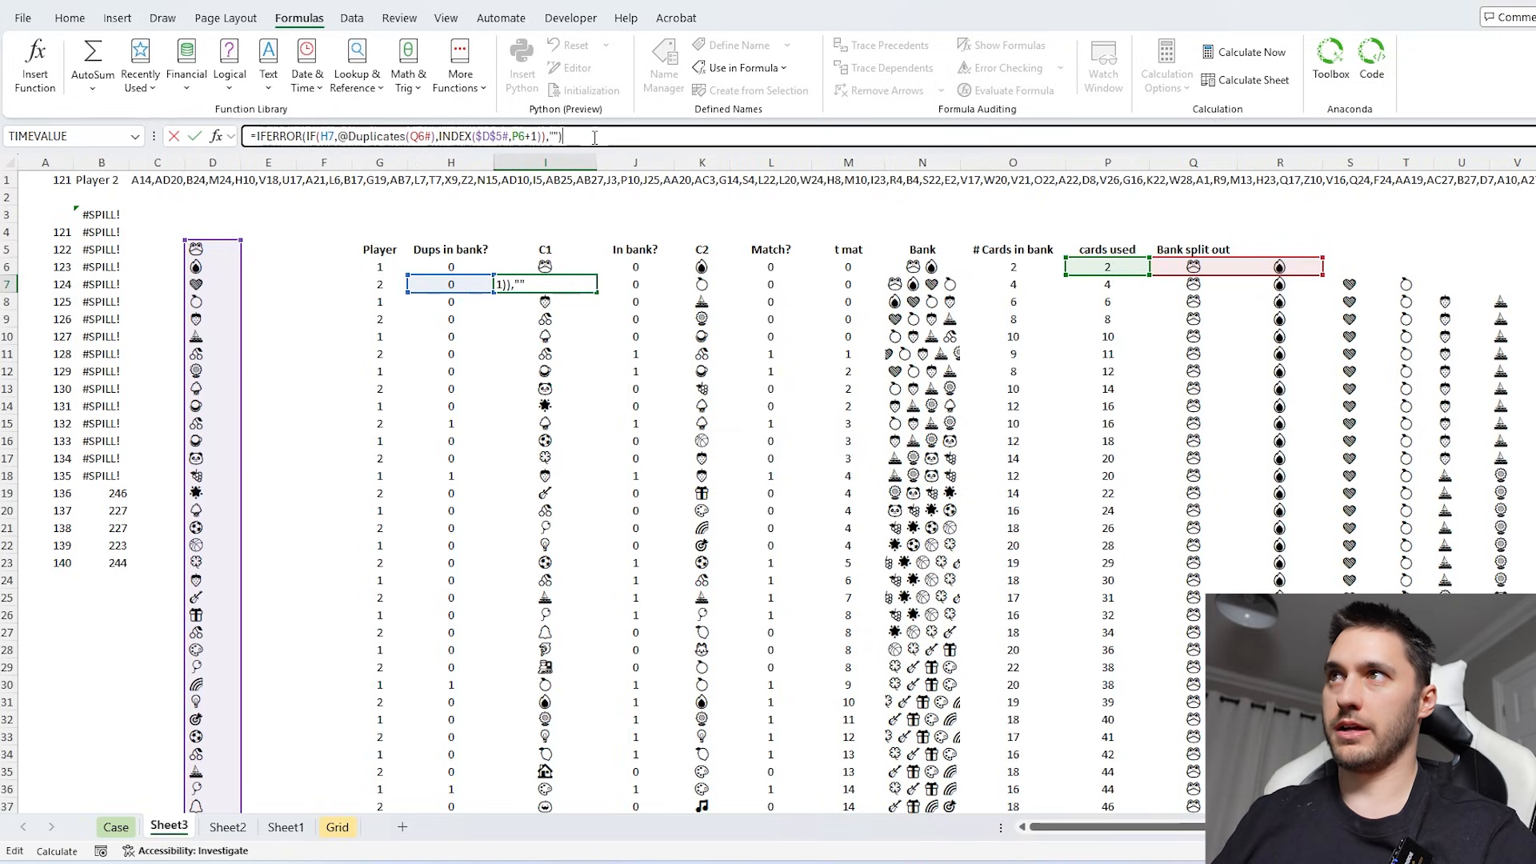
key(ctrl+Return)
double_click(597, 292)
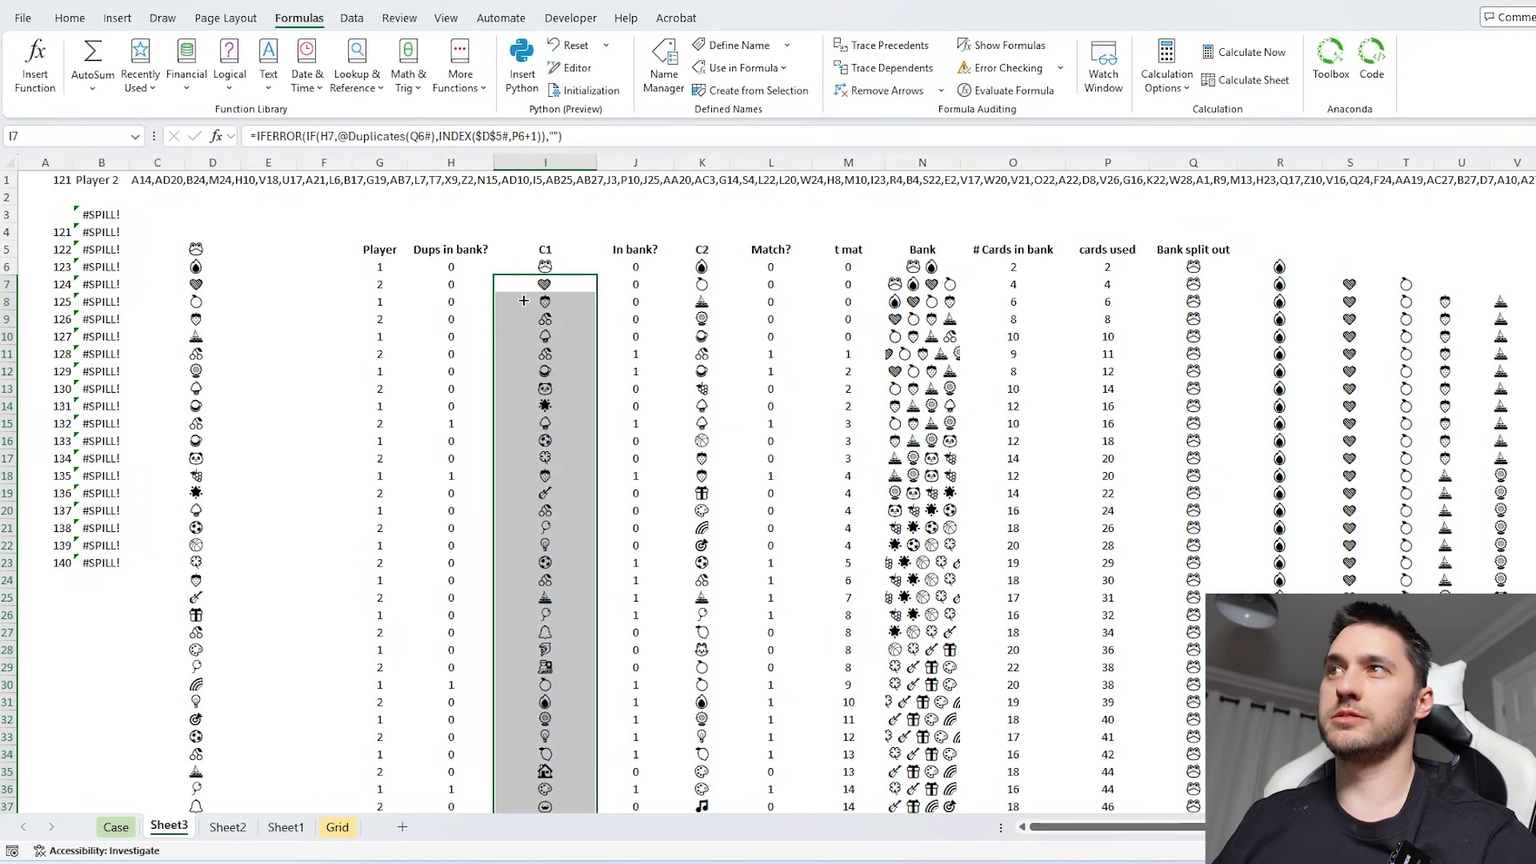
- Clear the old data table results in B4:B23
click(112, 231)
key(ctrl+shift+Down)
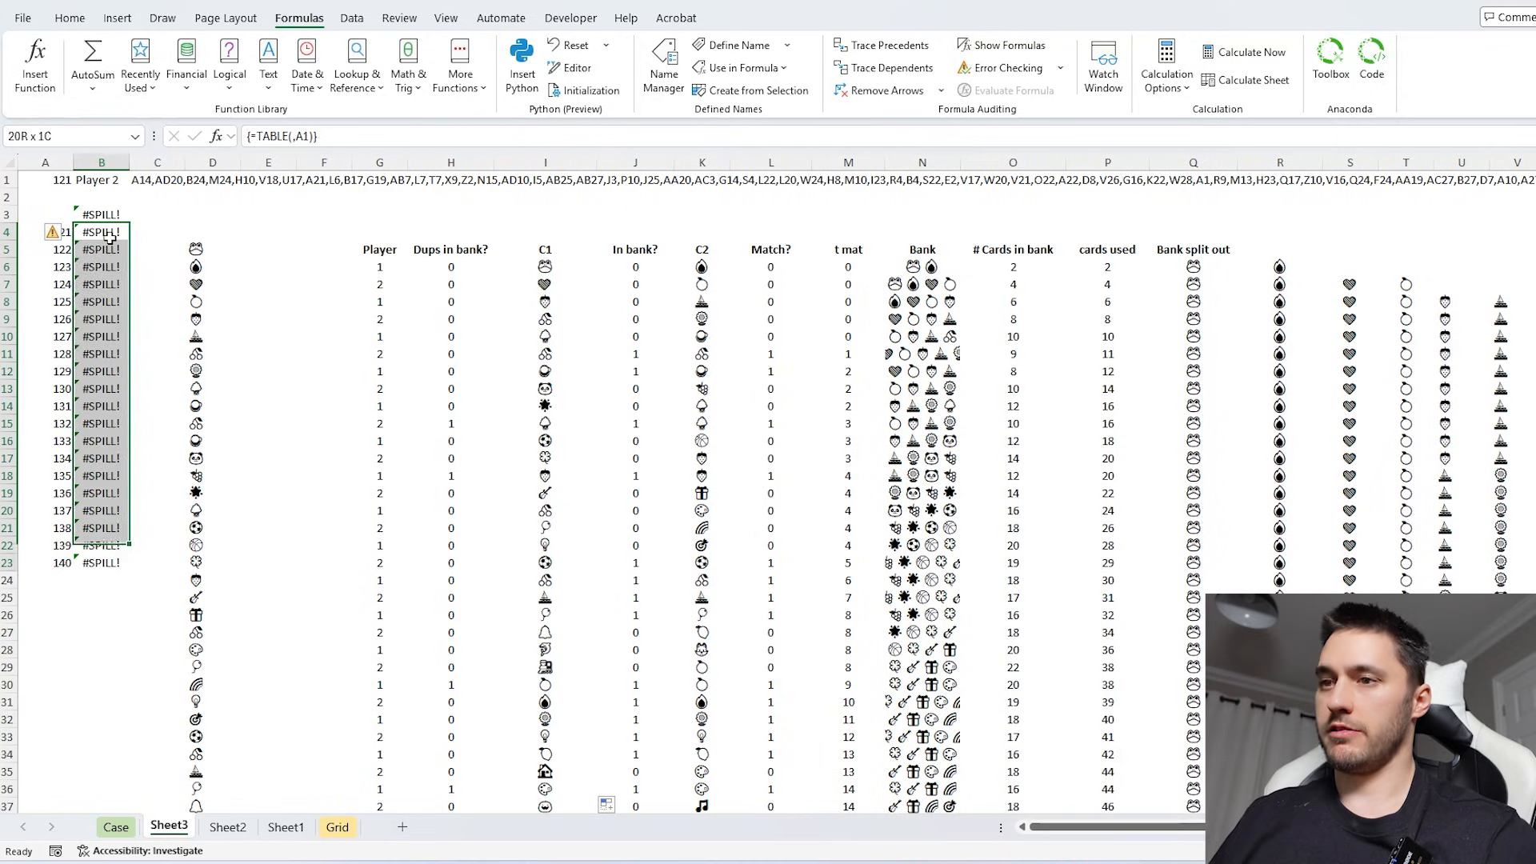
key(Delete)
- Wrap the Frog match formula in B3 in SUM
click(119, 214)
click(254, 136)
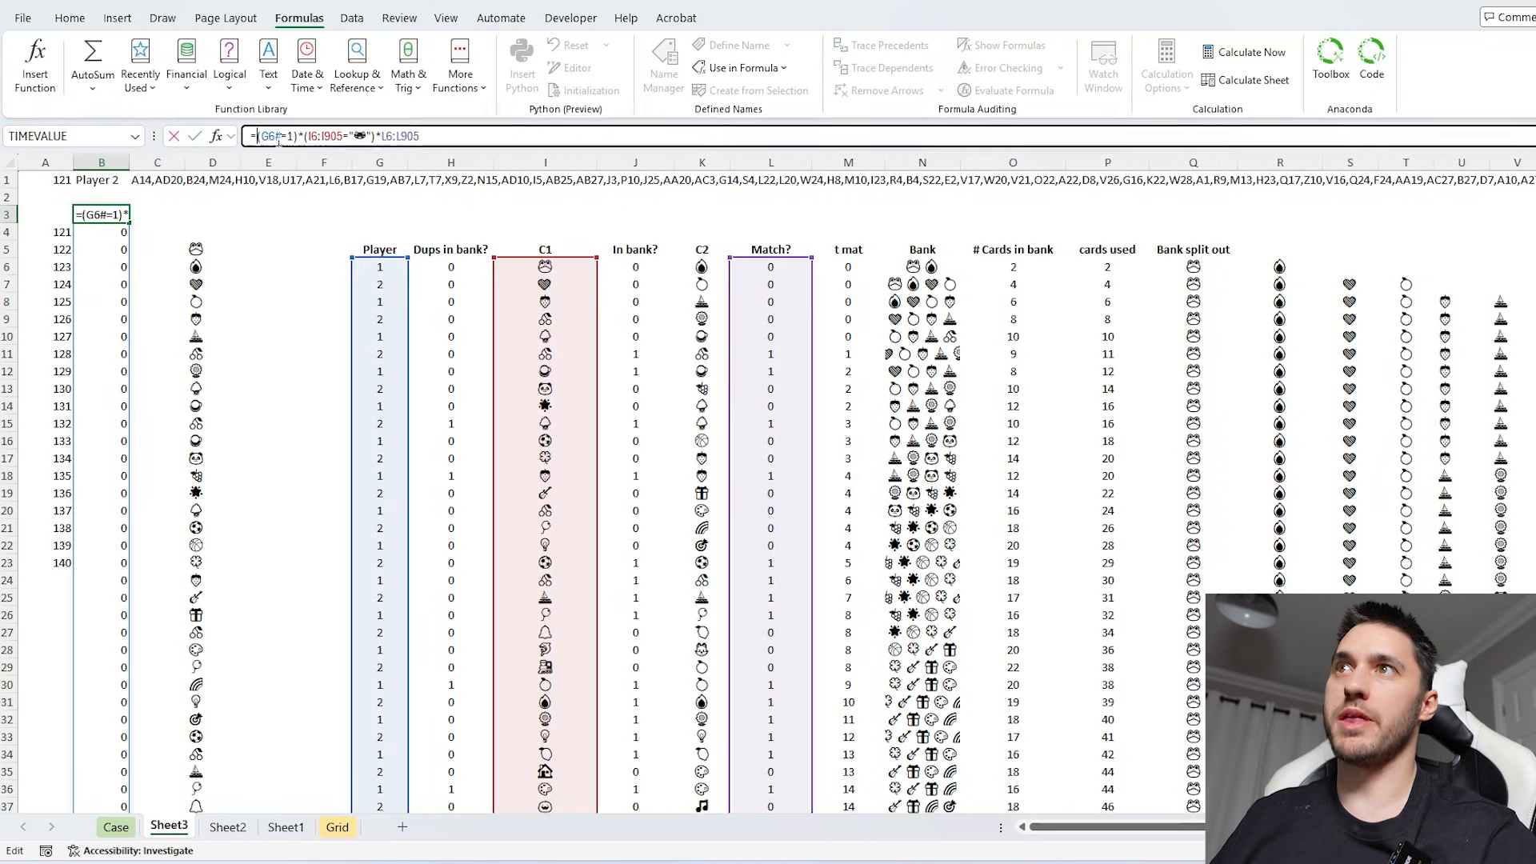
text(sum()
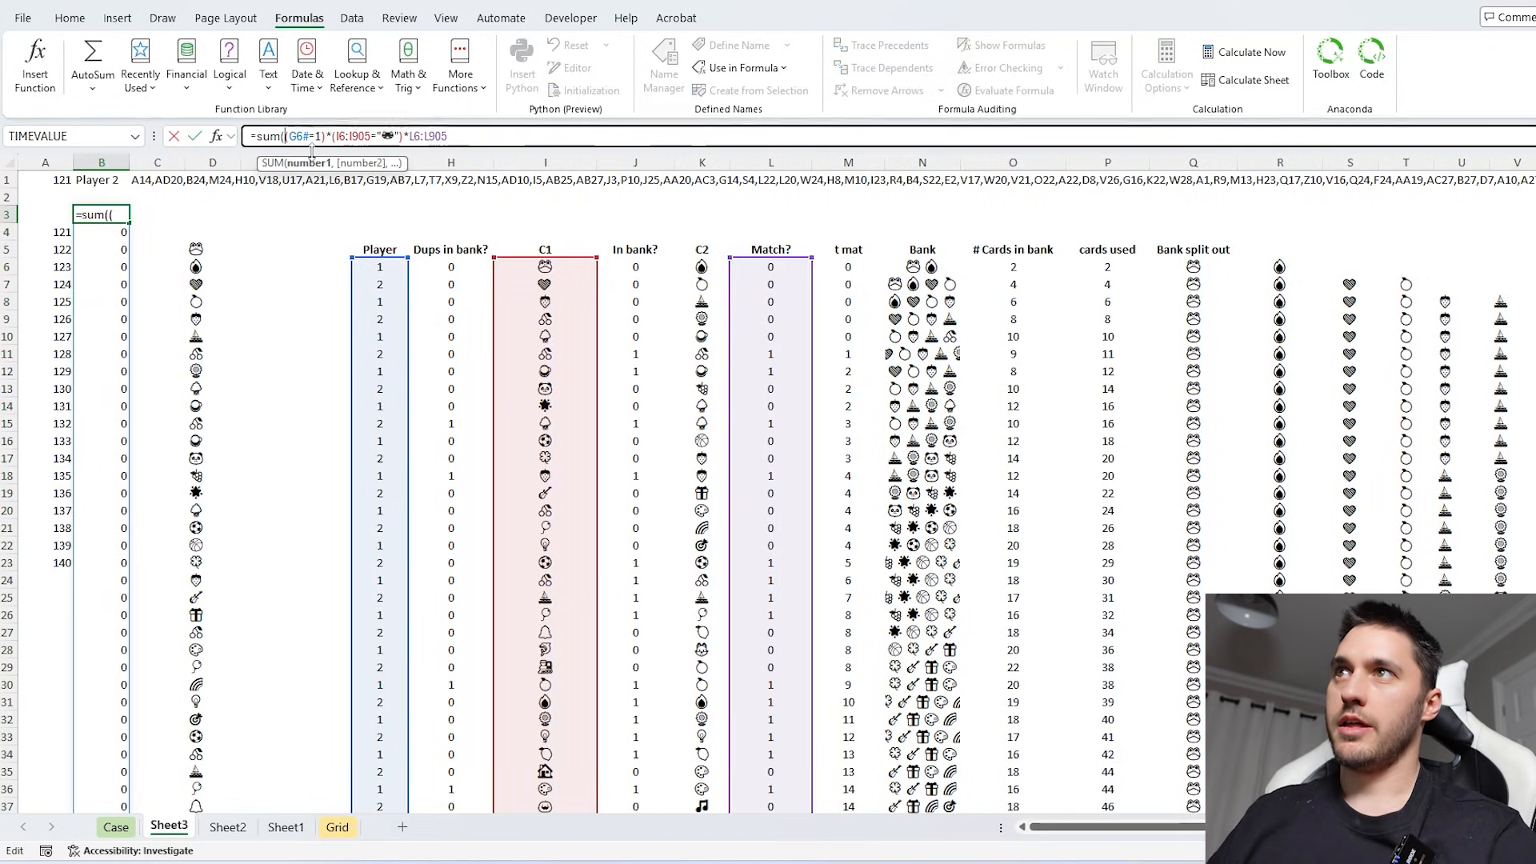
click(481, 136)
key(Return)
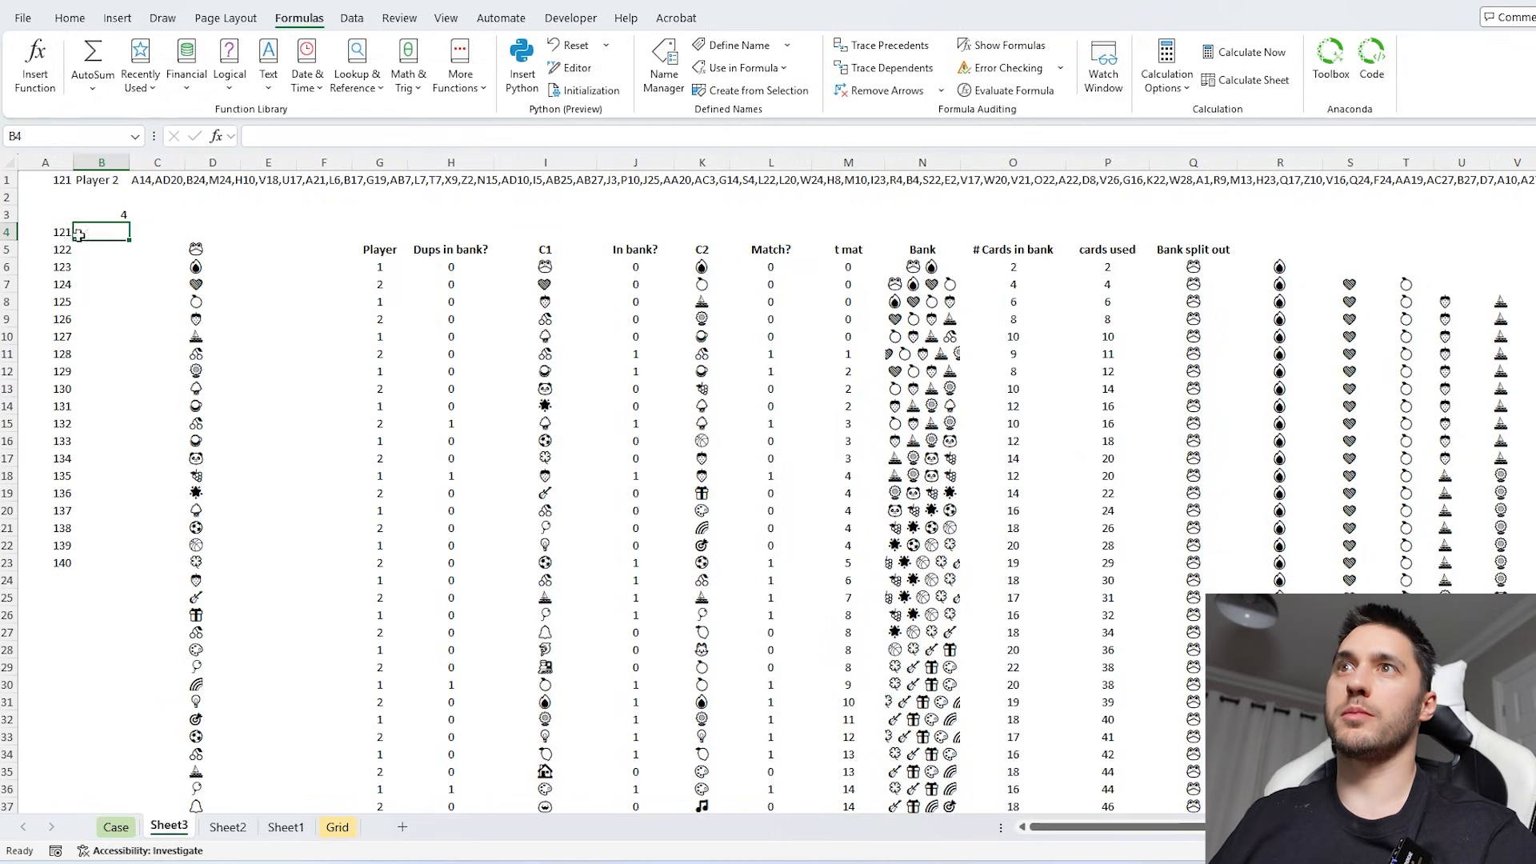
- Create a data table over A3:B23 with A1 as the column input cell for games 121 to 140
drag(67, 218, 84, 227)
key(ctrl+shift+Down)
key(alt+d)
key(t)
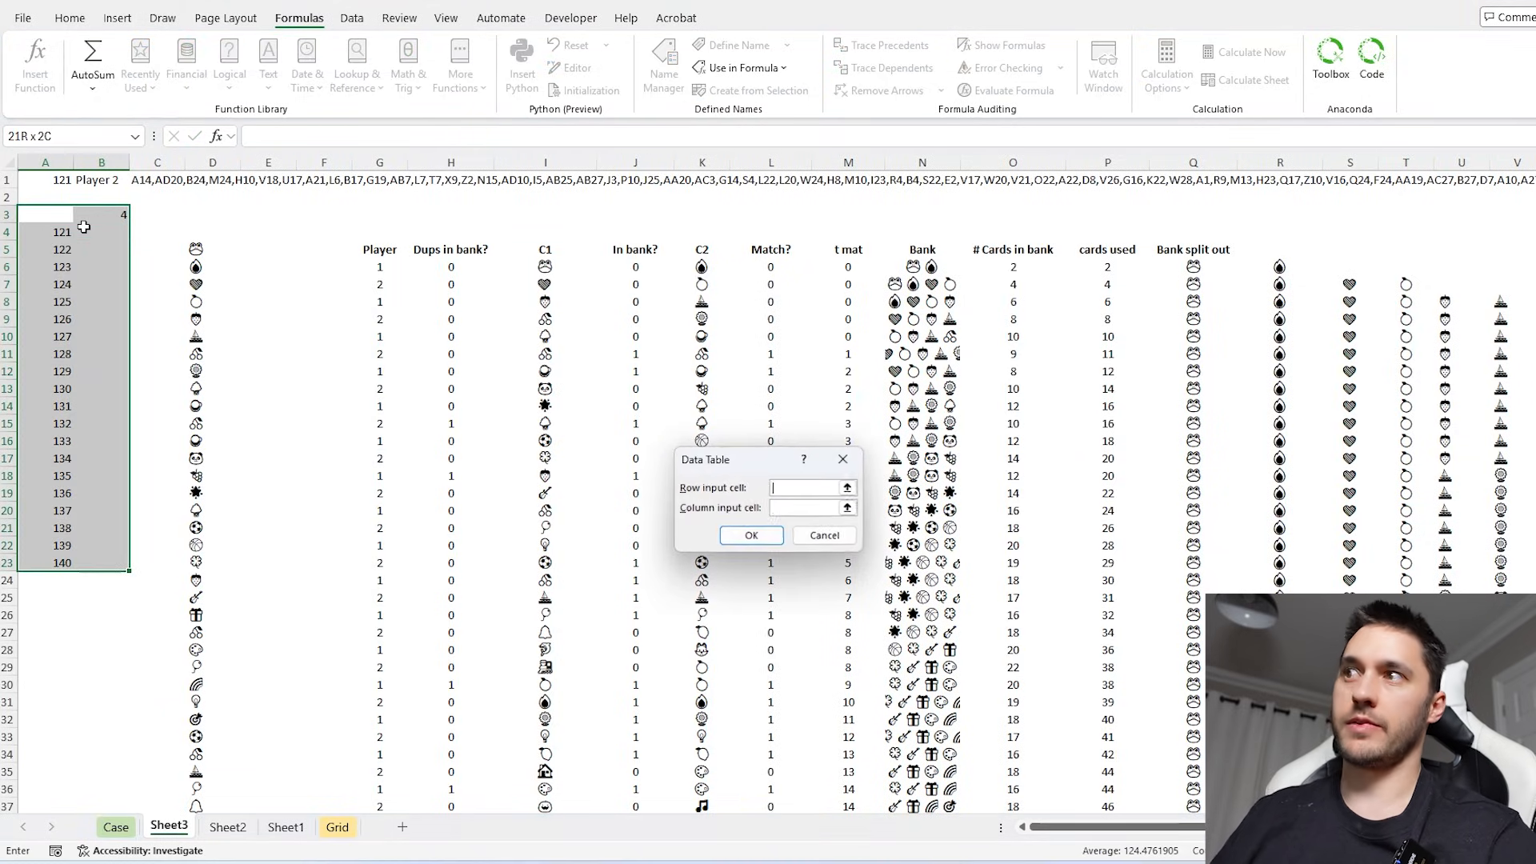
click(58, 183)
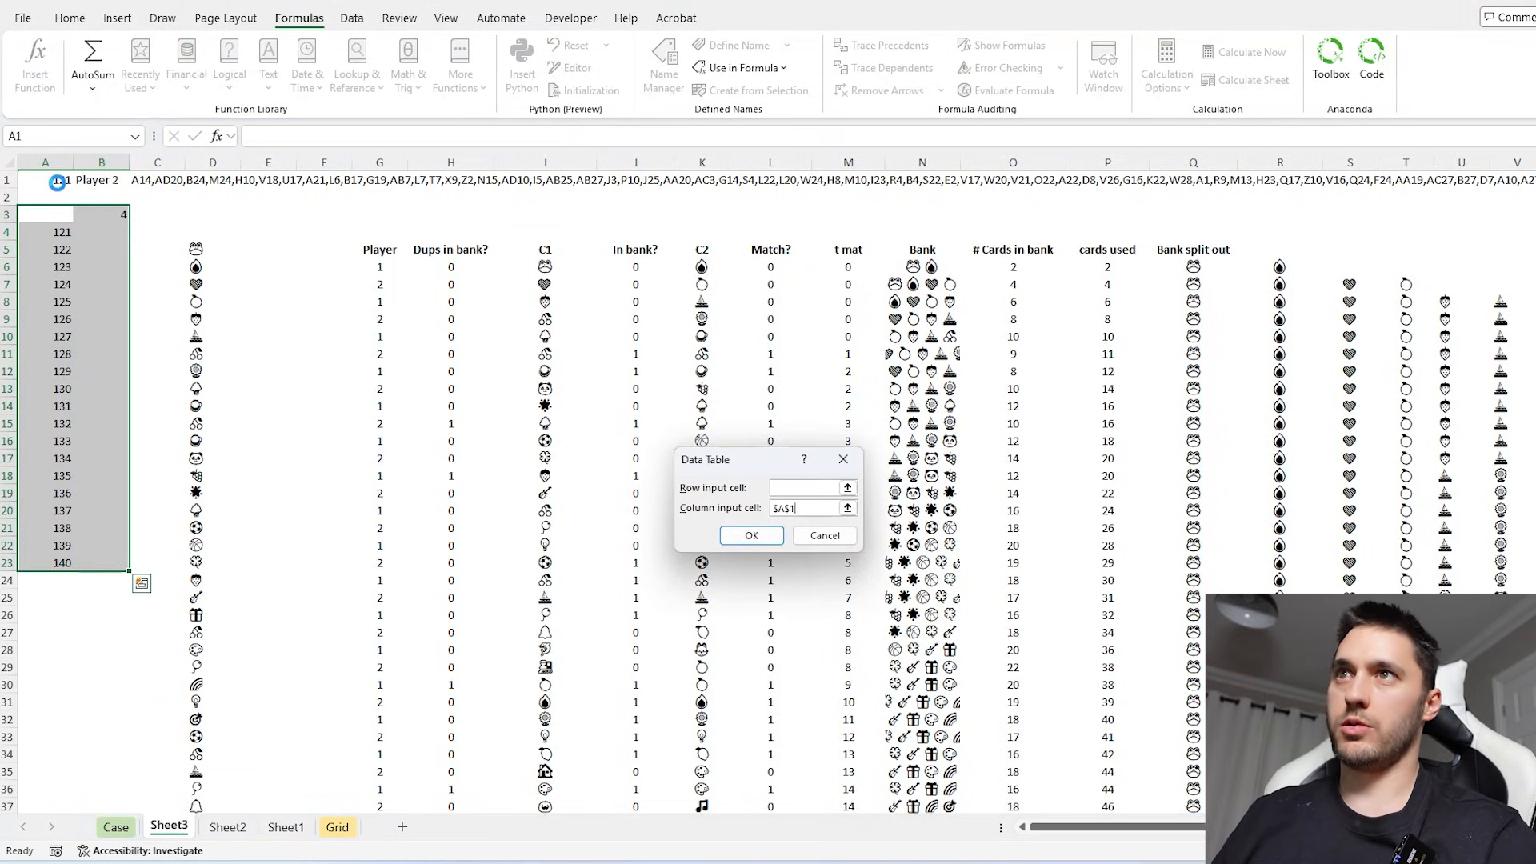
key(Return)
- Total the Frog matches in B4:B23 and enter 88 as the Bonus 5 answer on the Case sheet
drag(99, 232, 99, 570)
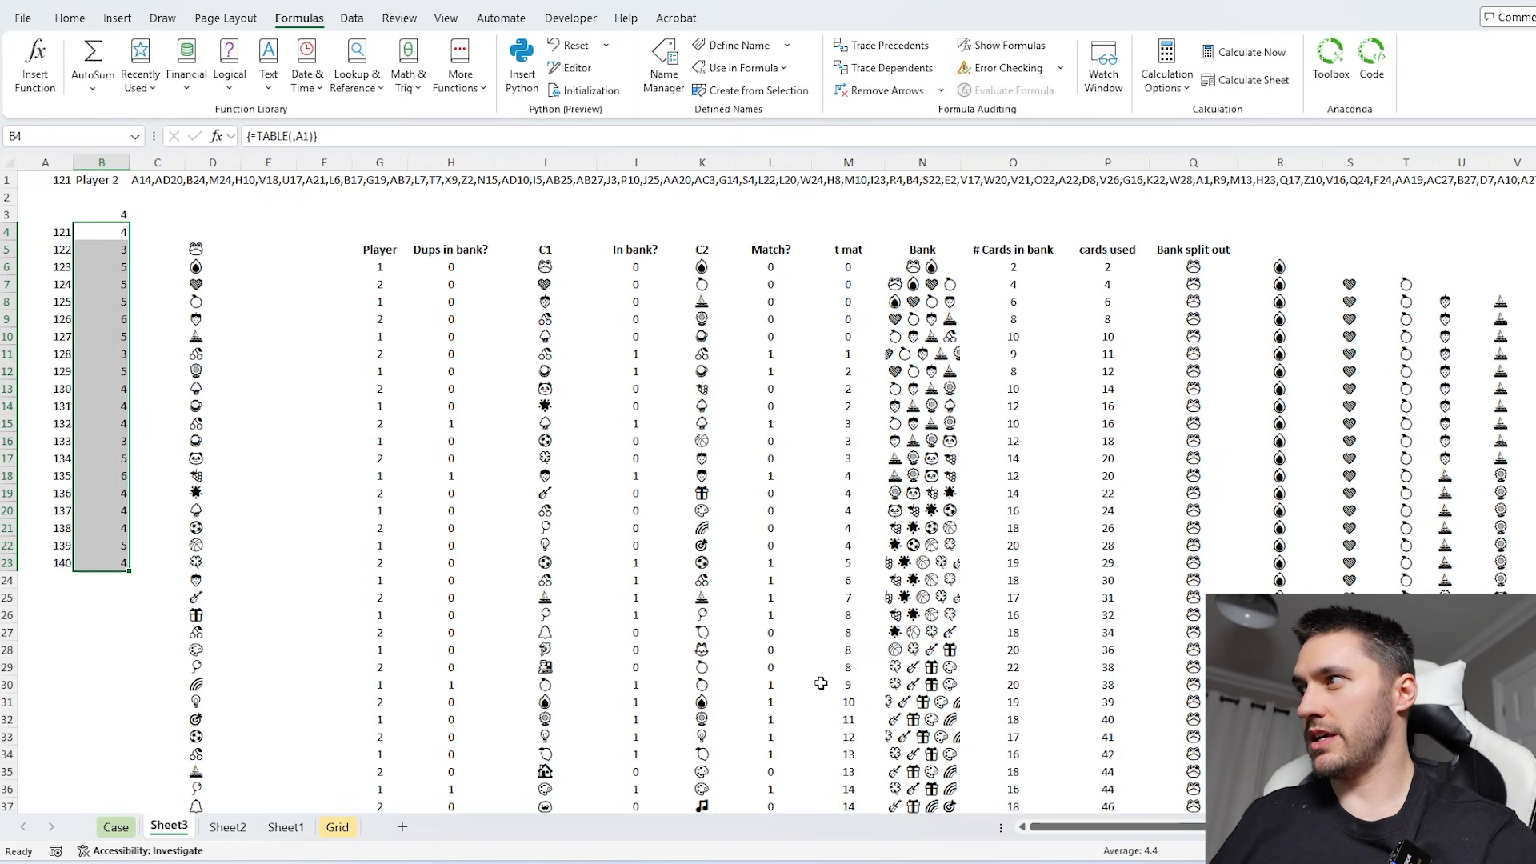
click(116, 826)
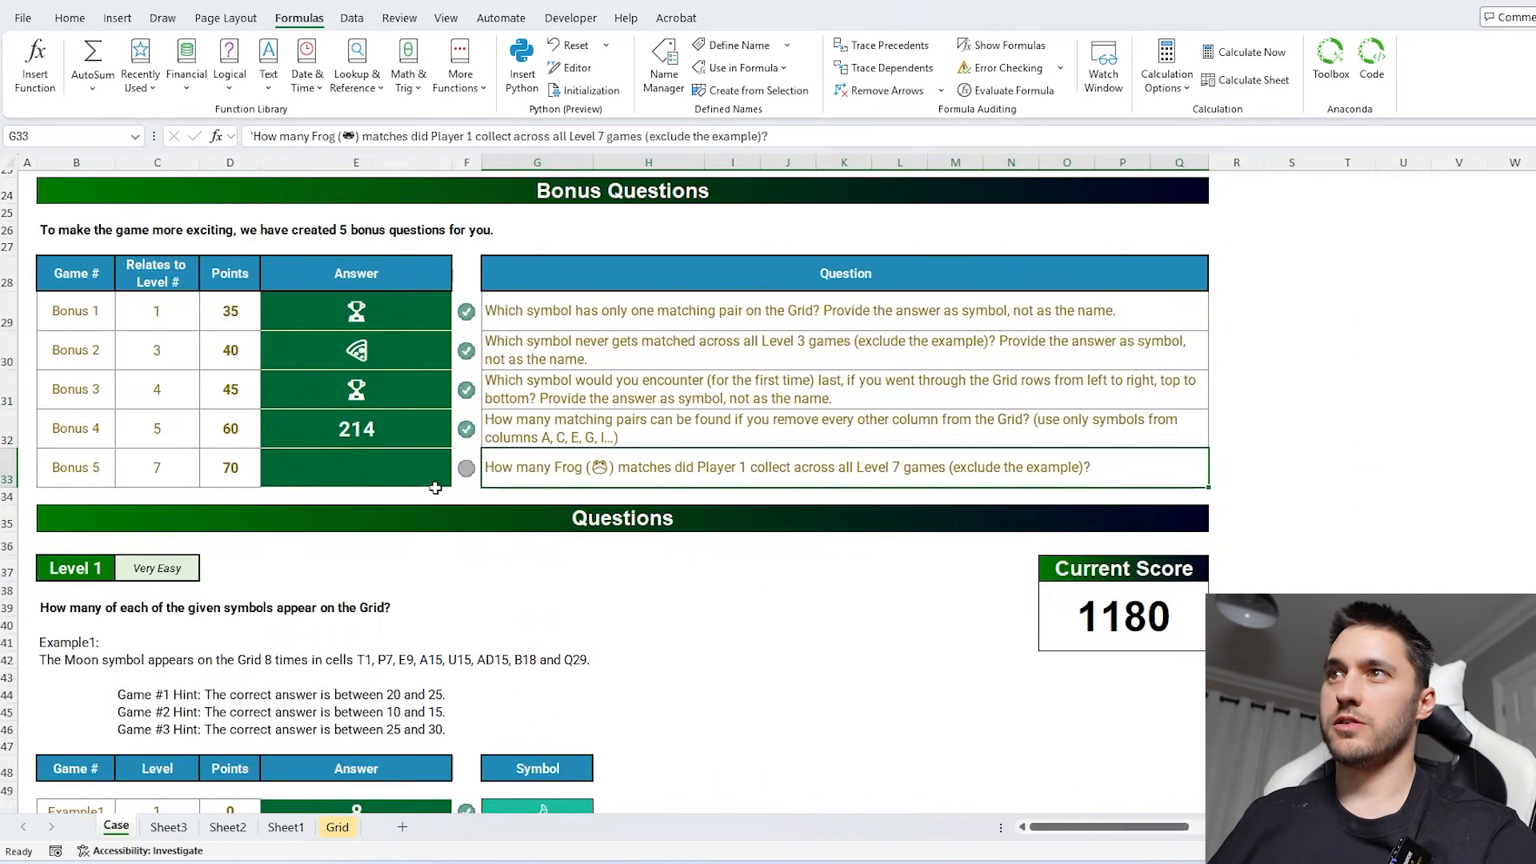
click(425, 466)
text(88)
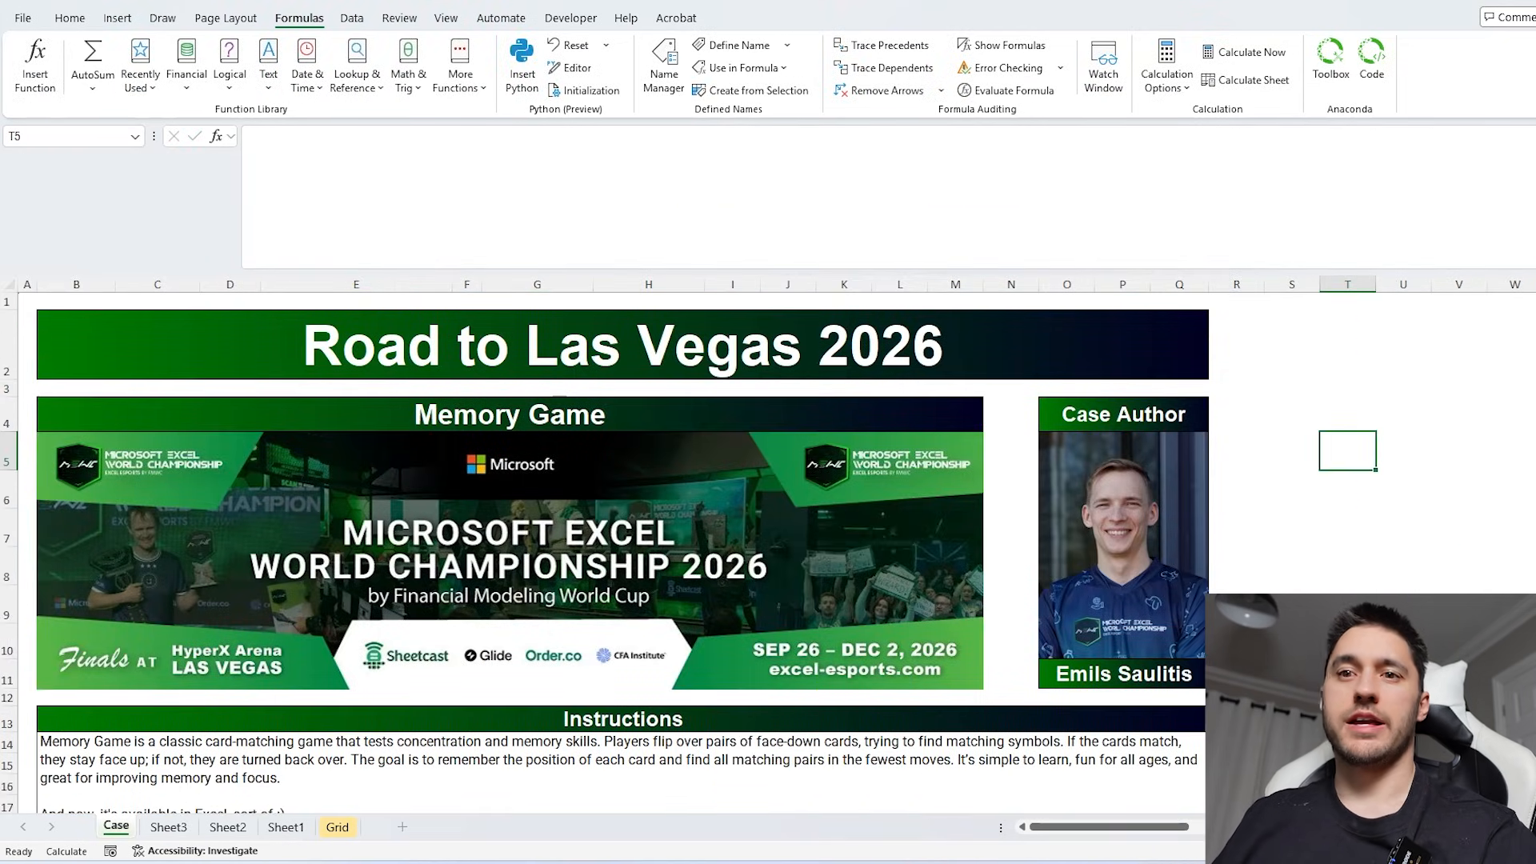